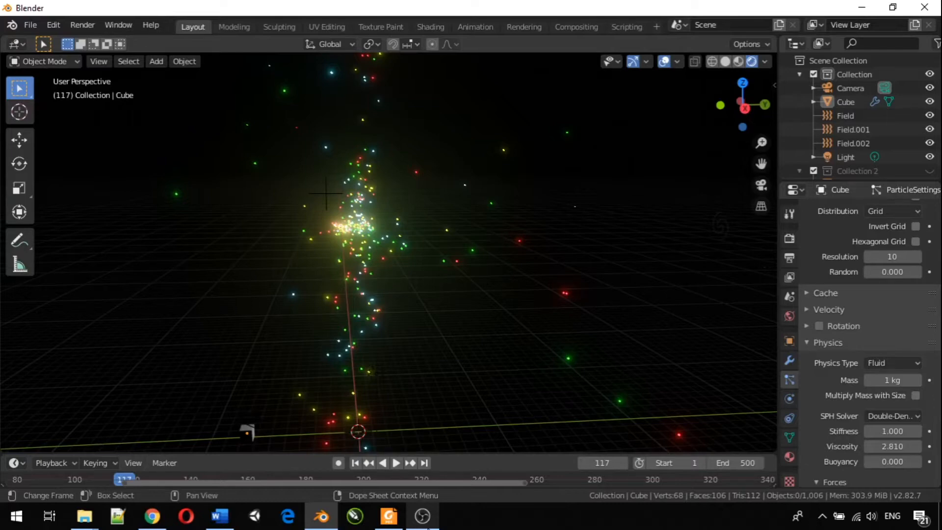
# - Start a new scene from the default template, discarding the unsaved changes to the current file
pyautogui.moveTo(490, 387); pyautogui.dragTo(532, 244, button='middle')
pyautogui.moveTo(247, 209); pyautogui.dragTo(278, 306, button='middle')
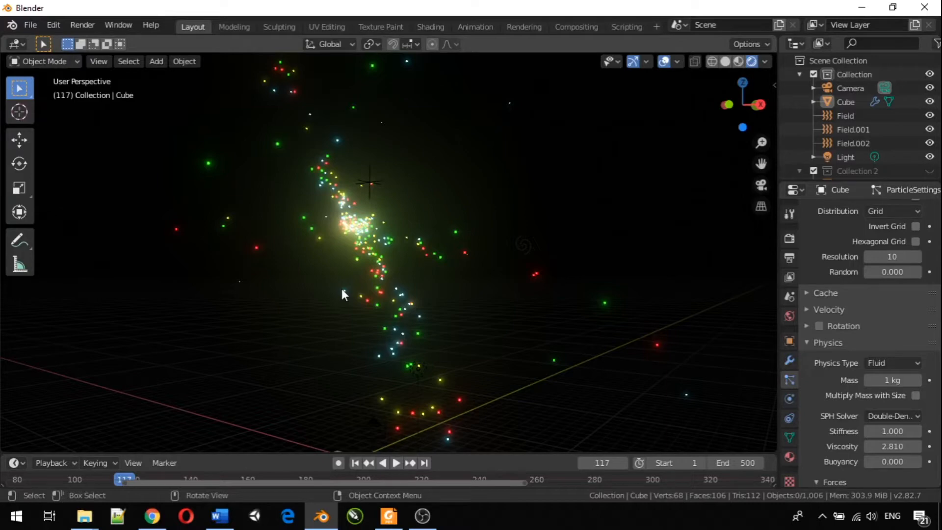
pyautogui.click(30, 25)
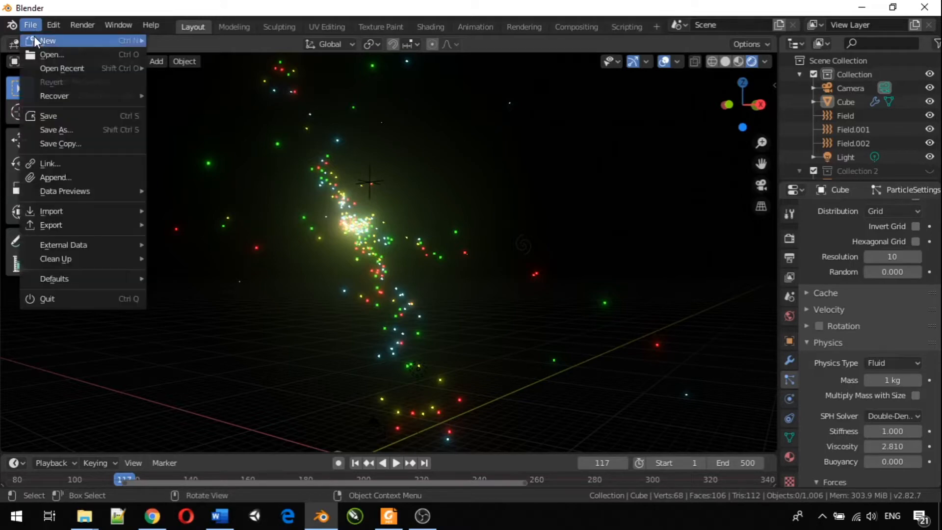
pyautogui.moveTo(35, 37)
pyautogui.click(166, 38)
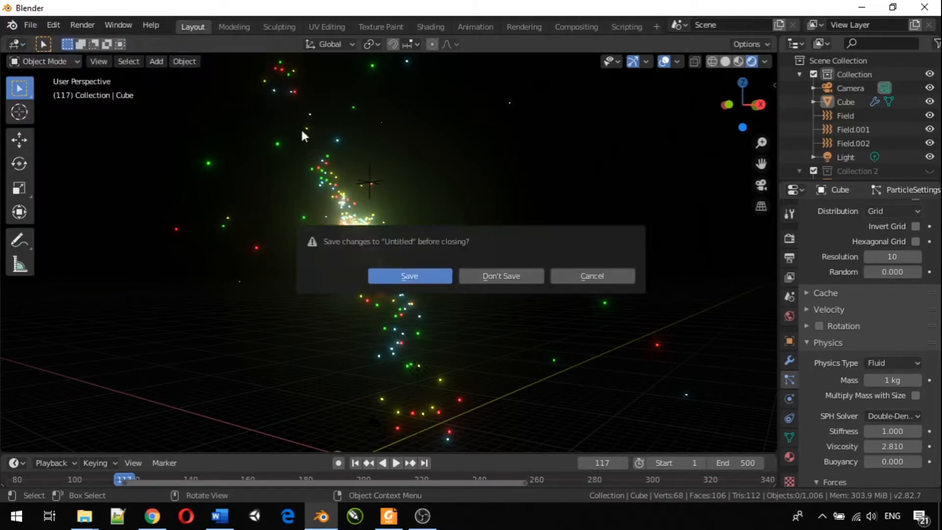
pyautogui.click(503, 277)
pyautogui.scroll(-2, 370, 299)
pyautogui.scroll(7, 370, 299)
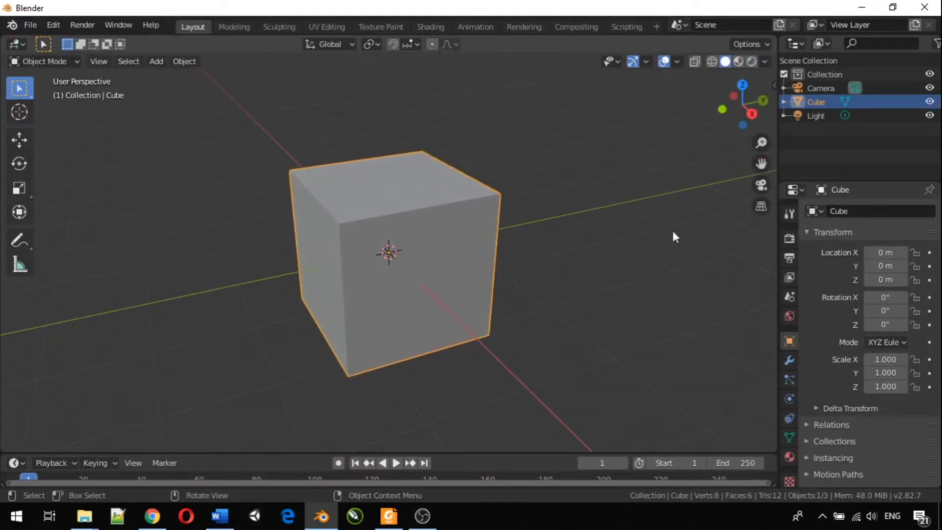
# - Start the Shortcut VUr key display from the viewport sidebar and hide the sidebar again, leaving the cube deselected
pyautogui.press('n')
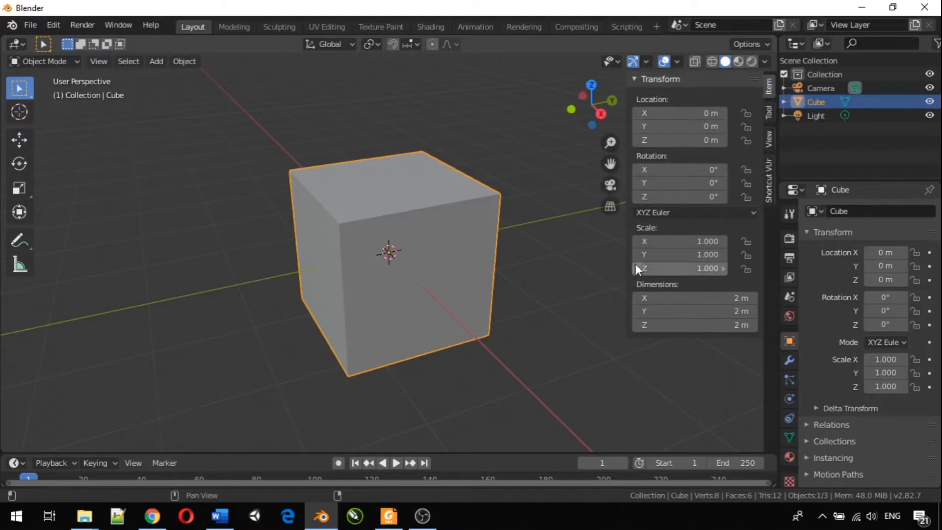
pyautogui.click(772, 189)
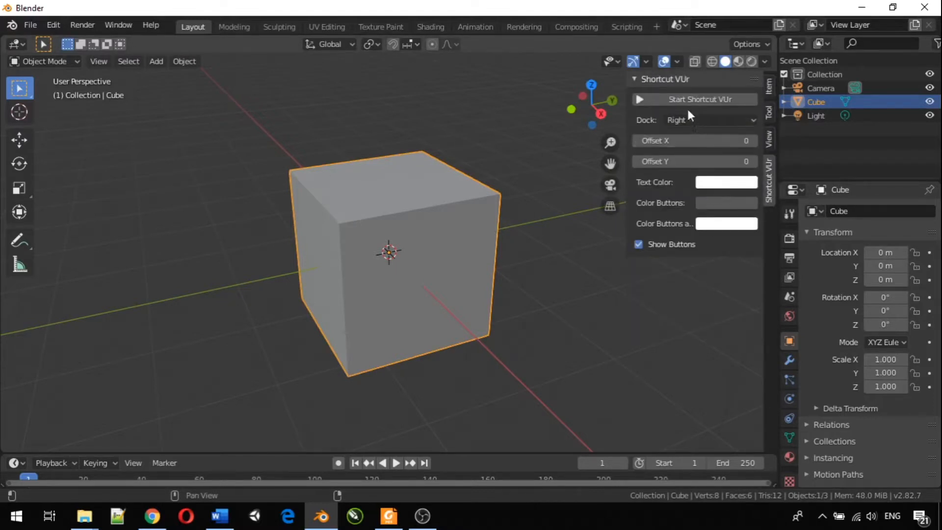
pyautogui.click(666, 99)
pyautogui.click(422, 102)
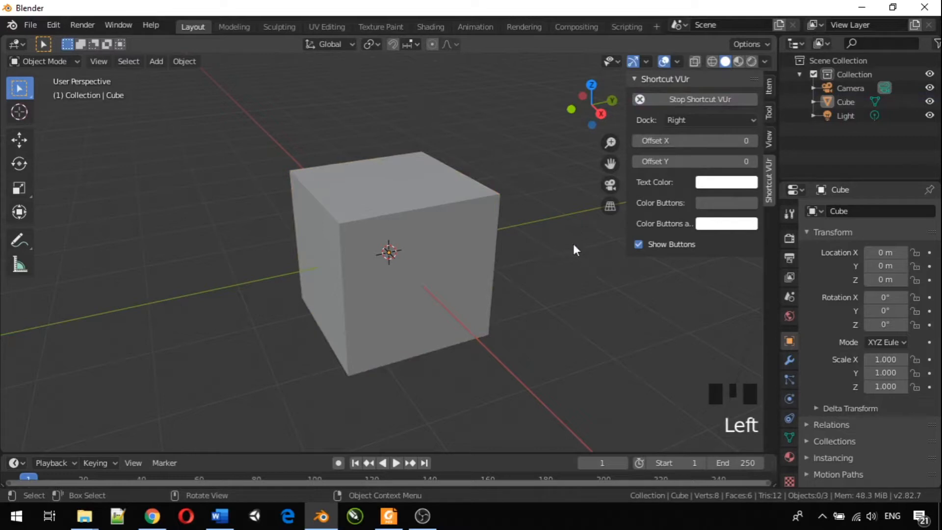
pyautogui.press('n')
# - Delete the default cube
pyautogui.scroll(-3, 439, 256)
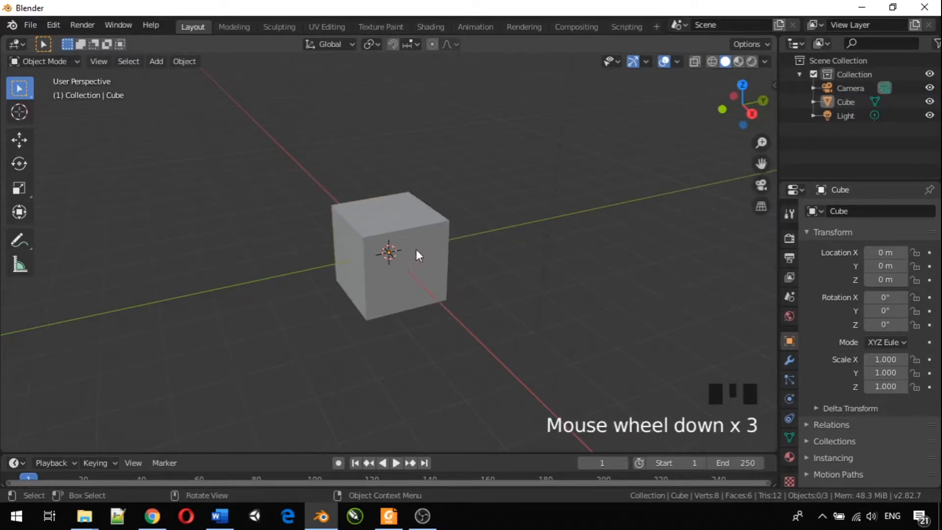
pyautogui.click(369, 218)
pyautogui.press('x')
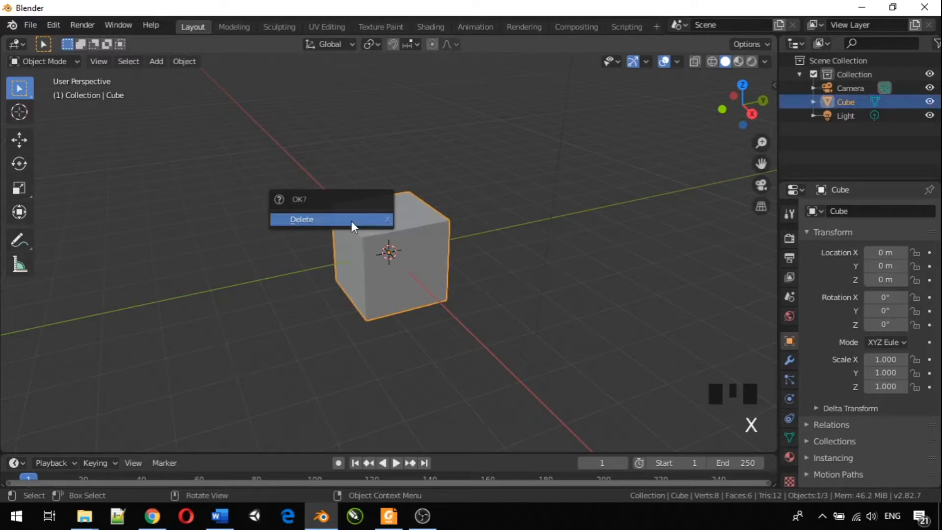
pyautogui.click(351, 221)
pyautogui.scroll(-5, 286, 279)
pyautogui.moveTo(275, 293); pyautogui.dragTo(450, 291, button='middle')
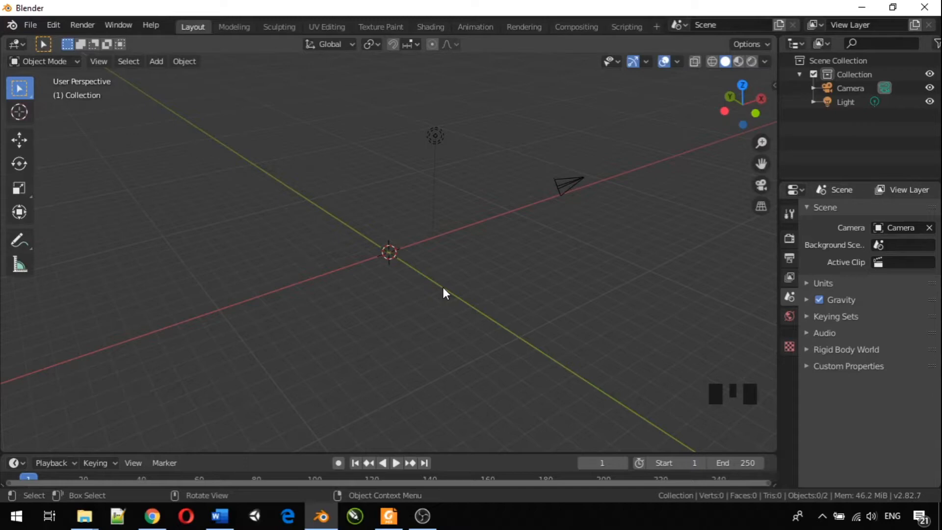
pyautogui.moveTo(415, 287); pyautogui.dragTo(381, 252, button='middle')
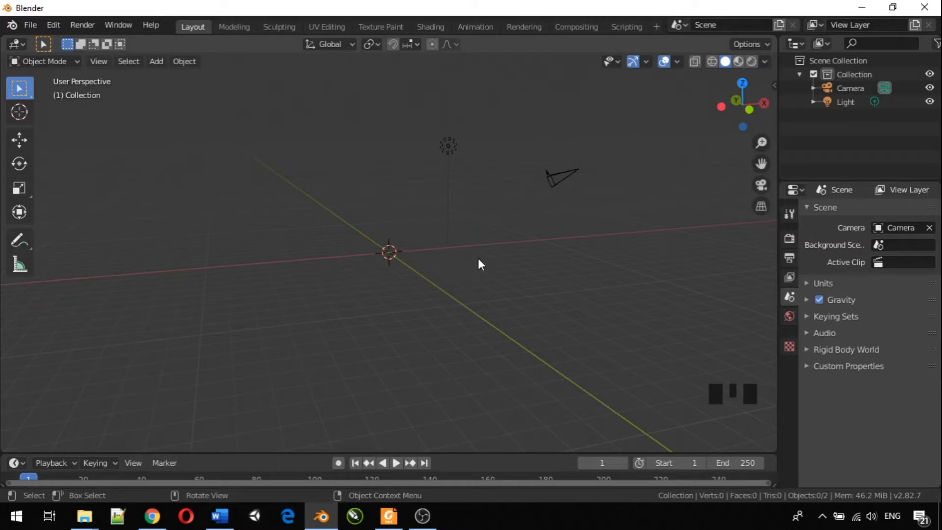
pyautogui.moveTo(461, 266); pyautogui.dragTo(481, 278, button='middle')
pyautogui.scroll(7, 398, 284)
pyautogui.scroll(1, 395, 289)
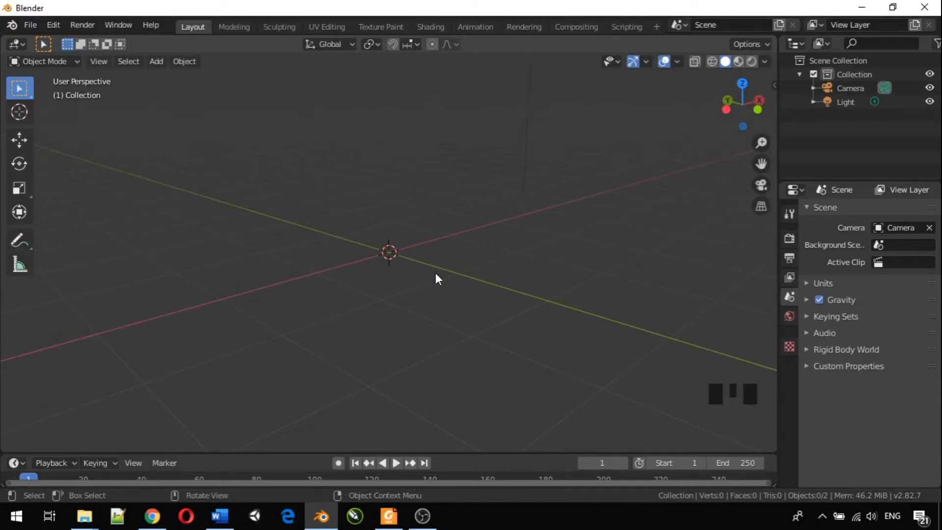
pyautogui.click(473, 243)
pyautogui.click(413, 208)
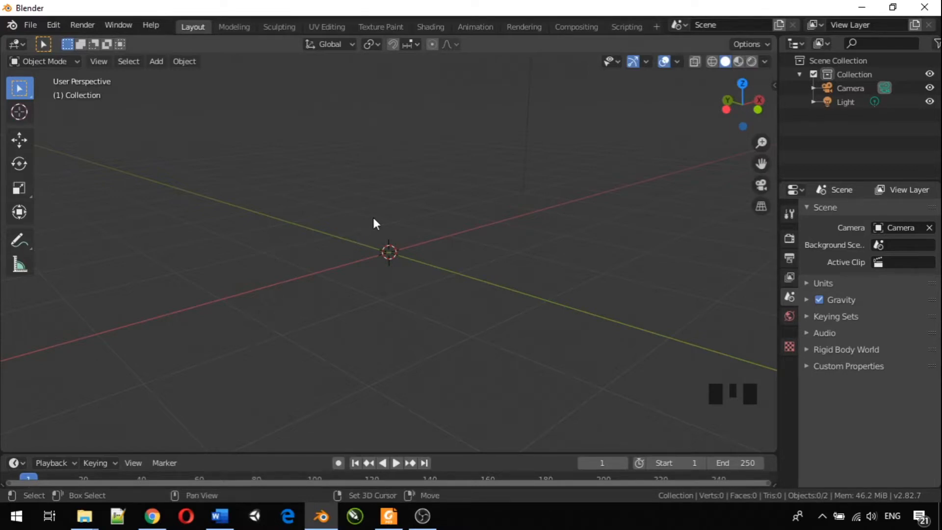
# - Add a cube mesh at the world origin and scale it down uniformly to about 0.244
pyautogui.hotkey('shift', 'a')
pyautogui.moveTo(355, 51)
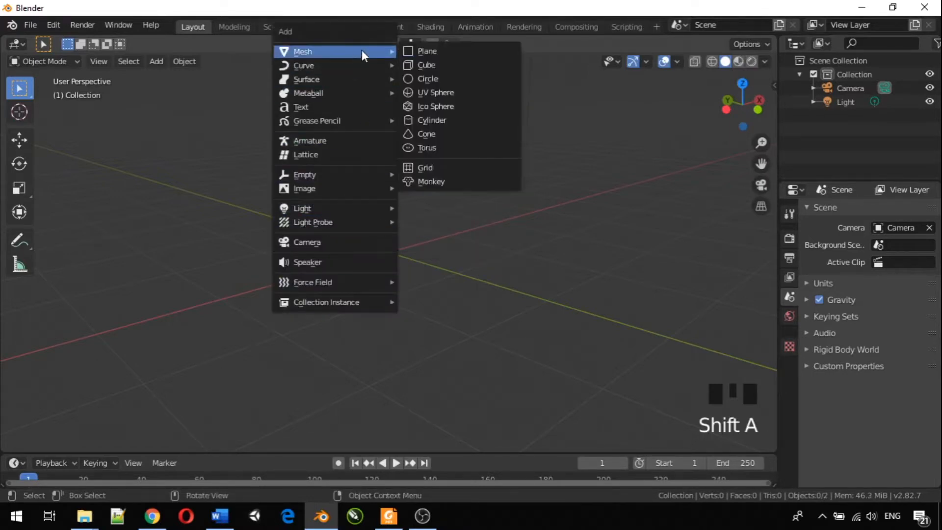
pyautogui.click(438, 66)
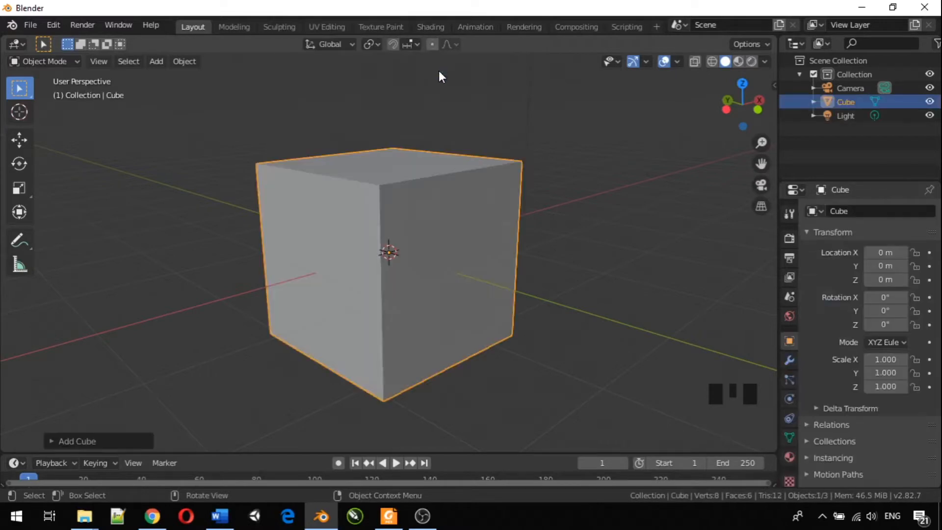
pyautogui.scroll(-5, 440, 313)
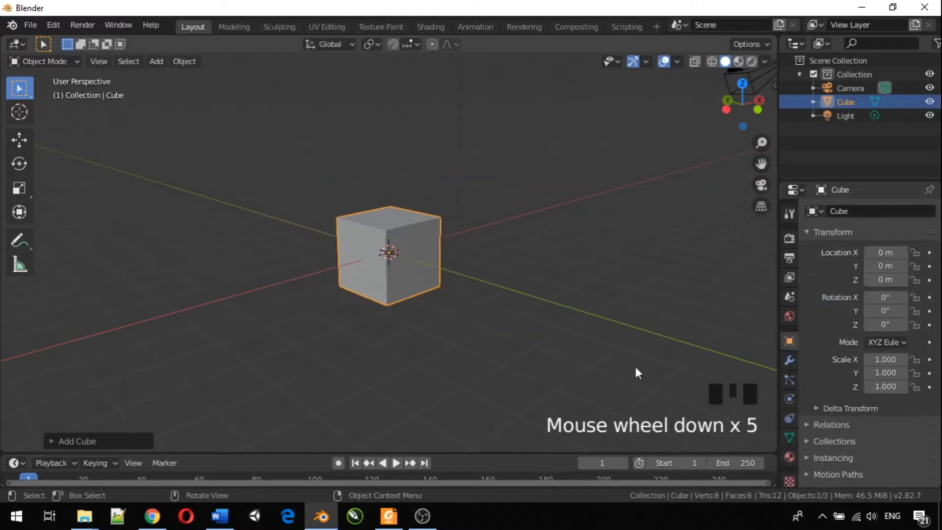
pyautogui.press('s')
pyautogui.click(442, 292)
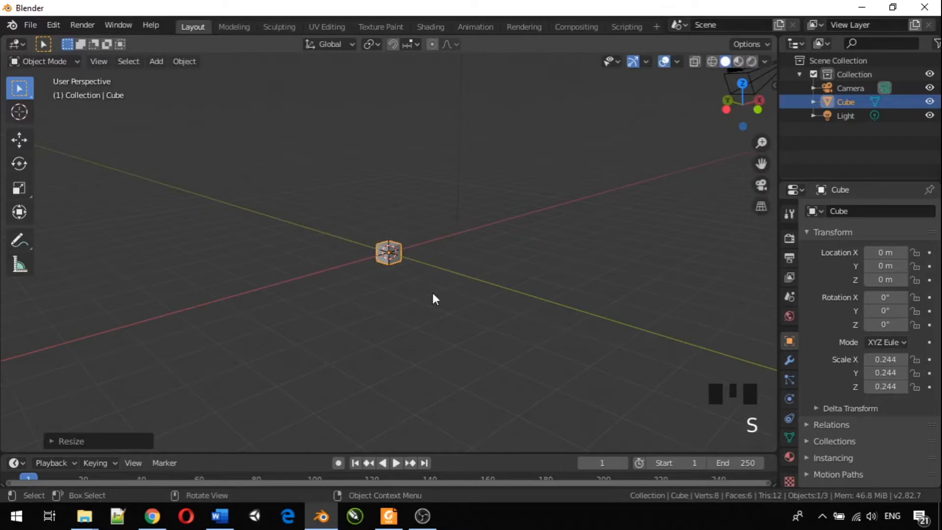
# - Move the small cube straight up along the Z axis to a height of about 3.33 m above the origin
pyautogui.scroll(8, 364, 289)
pyautogui.scroll(-2, 471, 277)
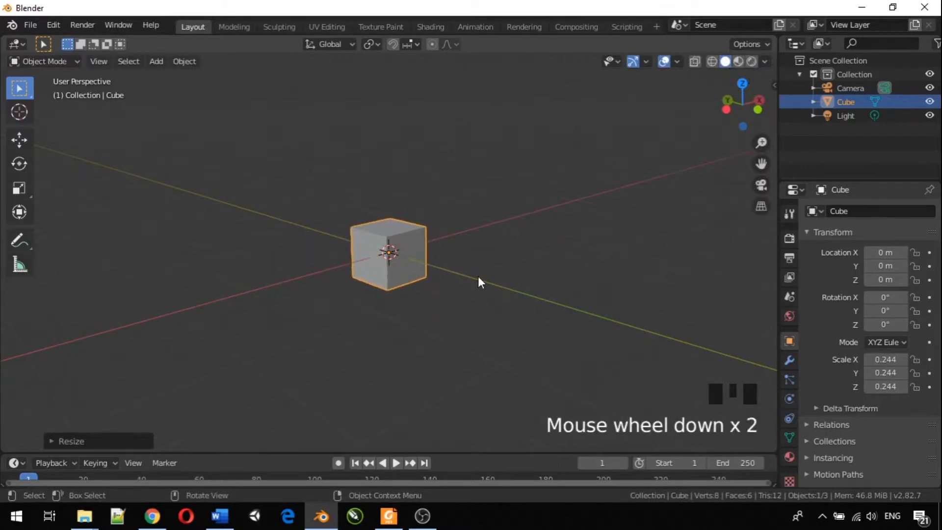
pyautogui.press('g')
pyautogui.press('z')
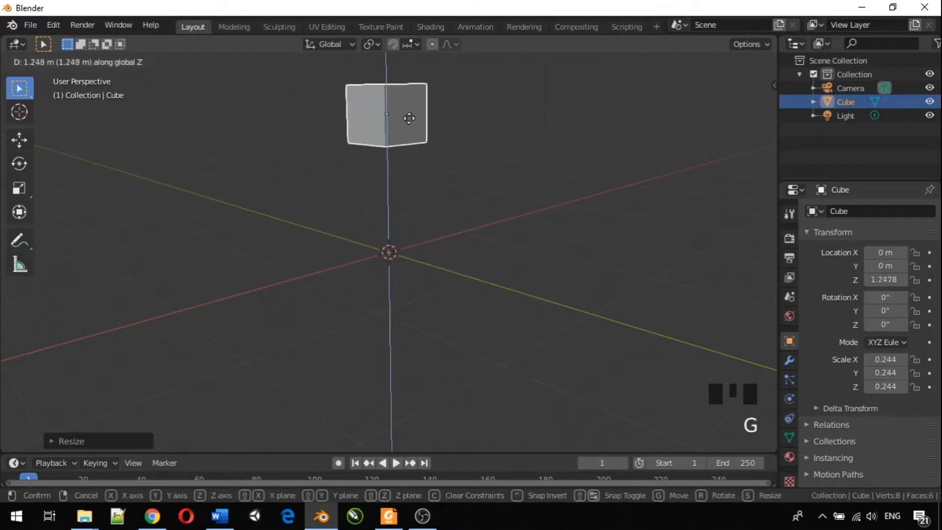
pyautogui.click(391, 89)
pyautogui.scroll(-5, 392, 86)
pyautogui.scroll(3, 402, 128)
pyautogui.keyDown('shift'); pyautogui.moveTo(405, 146); pyautogui.dragTo(391, 252, button='middle'); pyautogui.keyUp('shift')
pyautogui.press('g')
pyautogui.press('z')
pyautogui.click(394, 109)
pyautogui.scroll(-2, 395, 157)
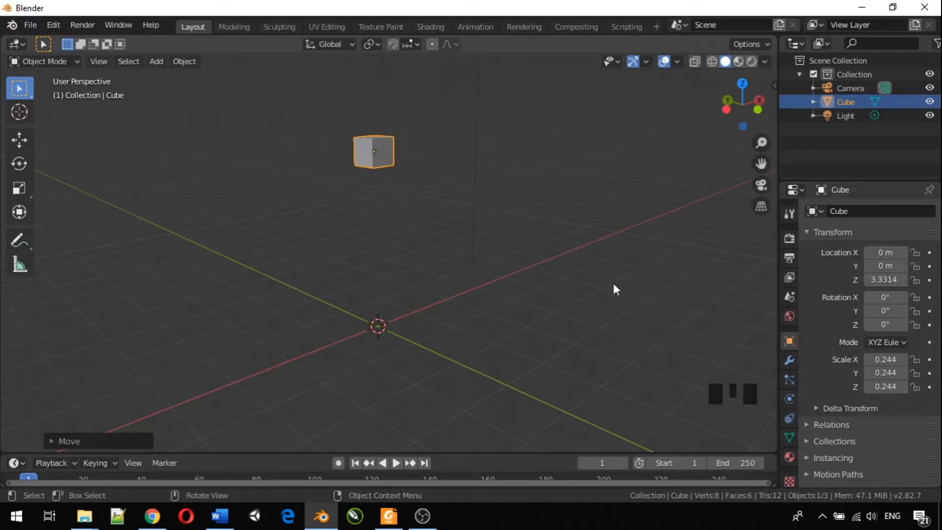
# - Add an emitter particle system to the cube and preview its emission by playing the animation in an enlarged timeline
pyautogui.click(790, 382)
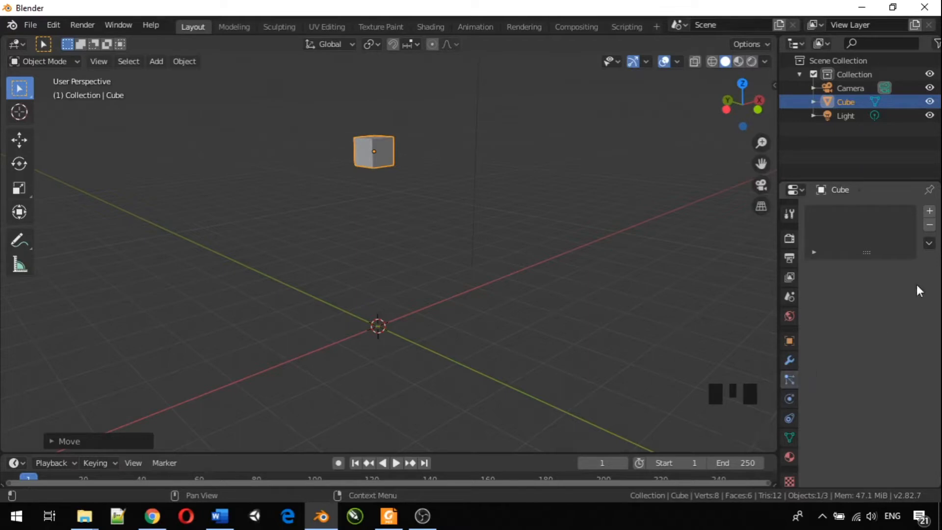
pyautogui.click(931, 214)
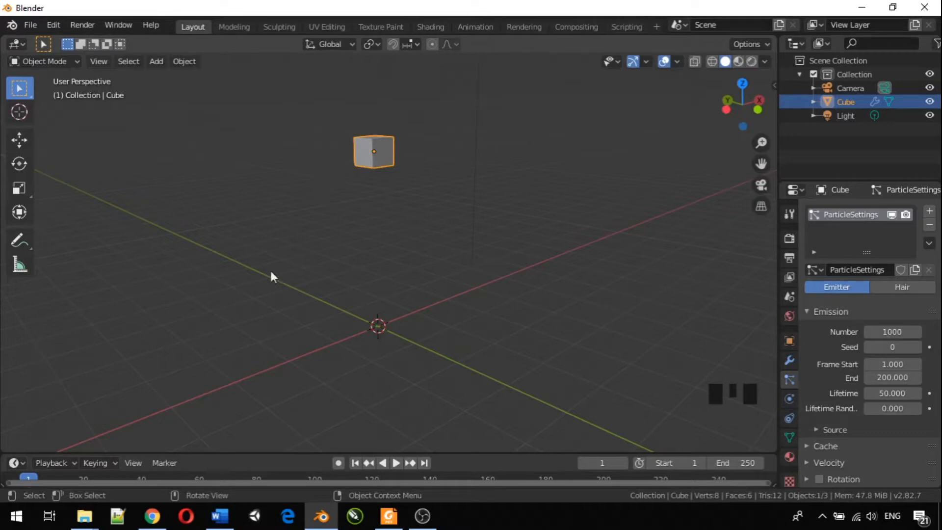
pyautogui.moveTo(264, 450); pyautogui.dragTo(275, 385)
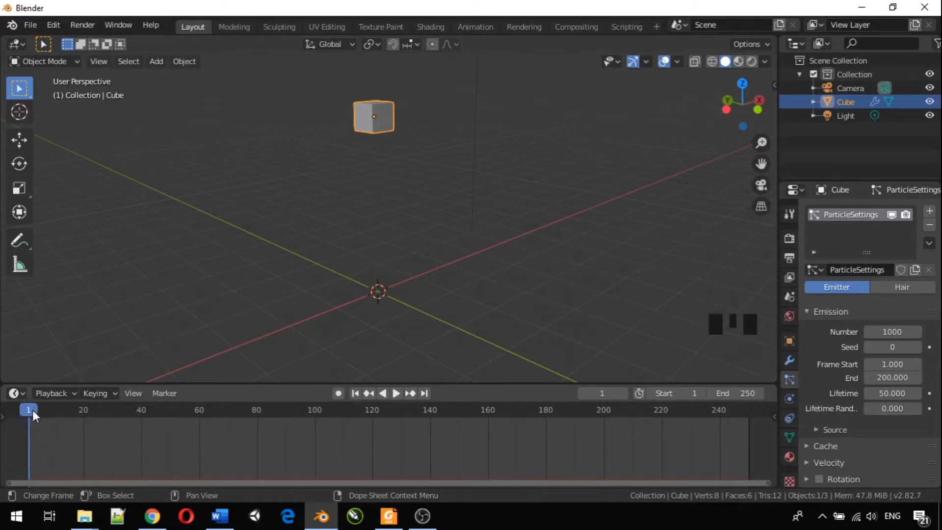
pyautogui.click(395, 393)
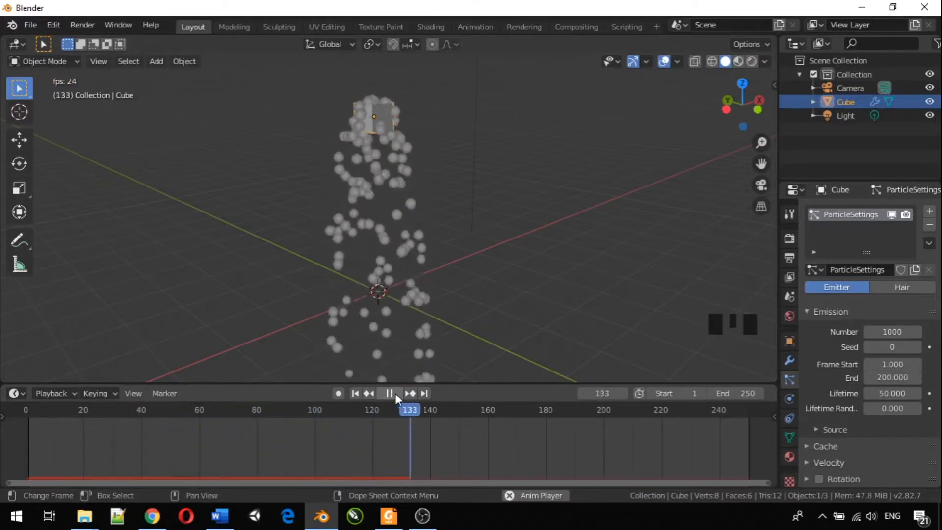
pyautogui.click(395, 394)
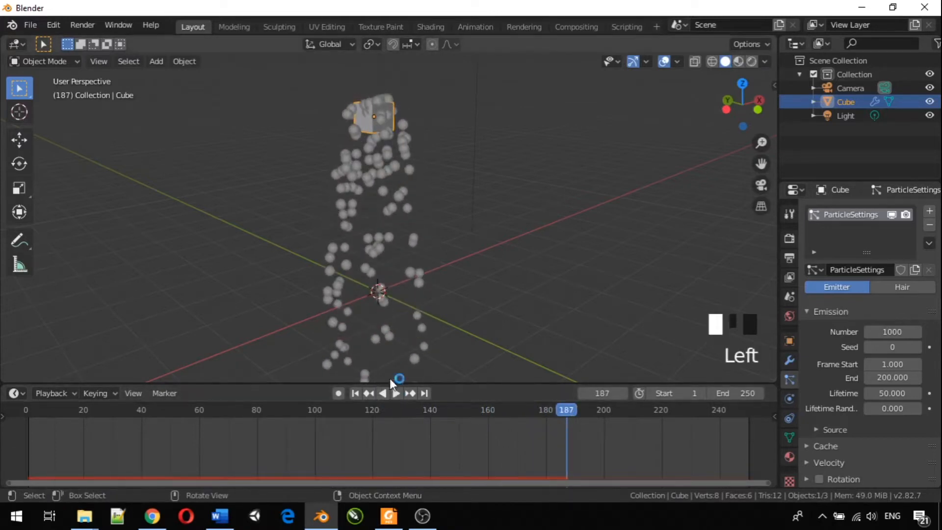
pyautogui.moveTo(260, 225); pyautogui.dragTo(585, 218, button='middle')
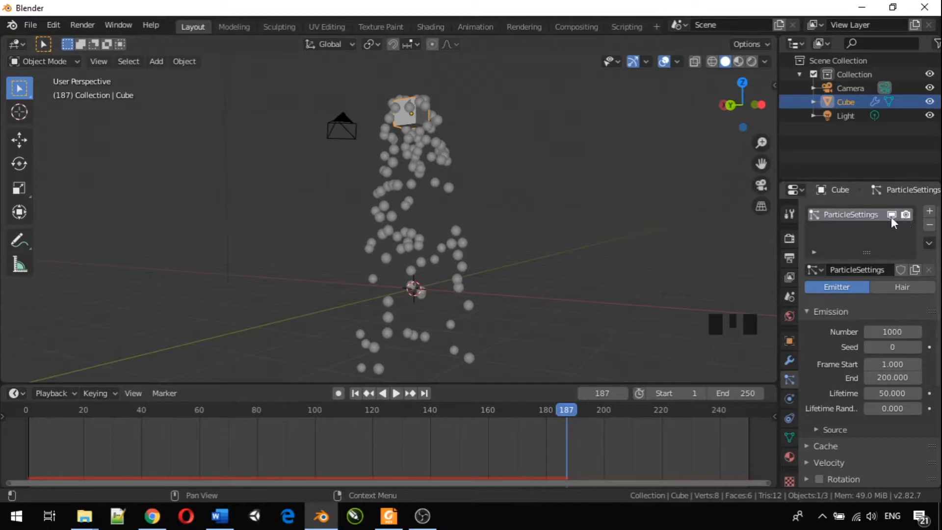
# - Remove the cube's particle system and play the animation without it
pyautogui.click(930, 226)
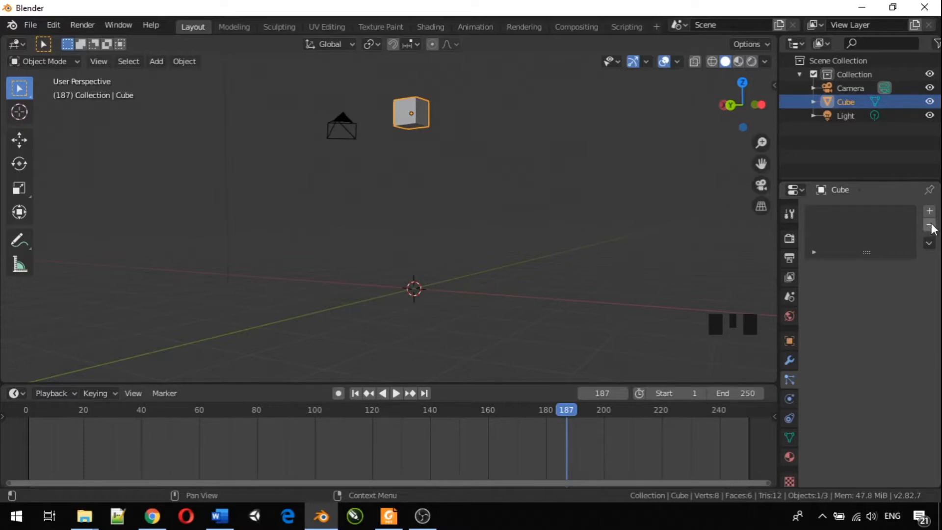
pyautogui.click(396, 394)
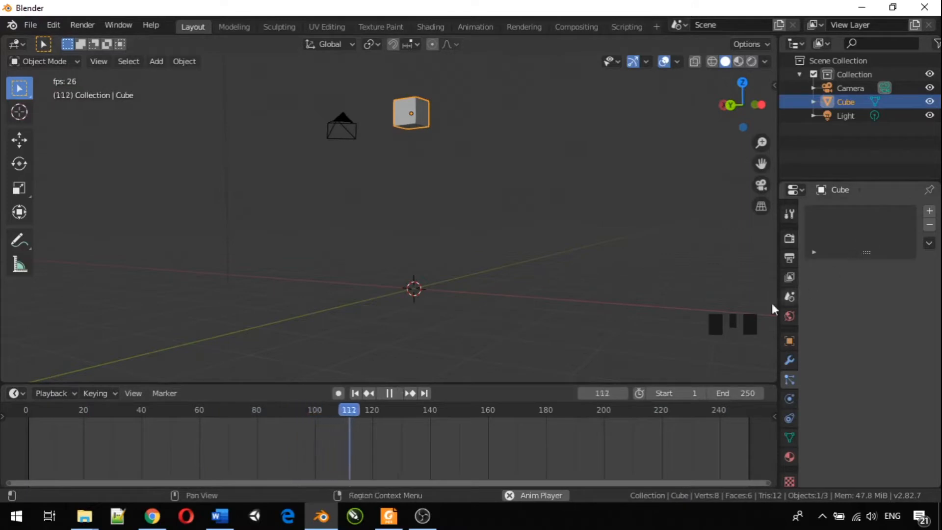
pyautogui.click(389, 393)
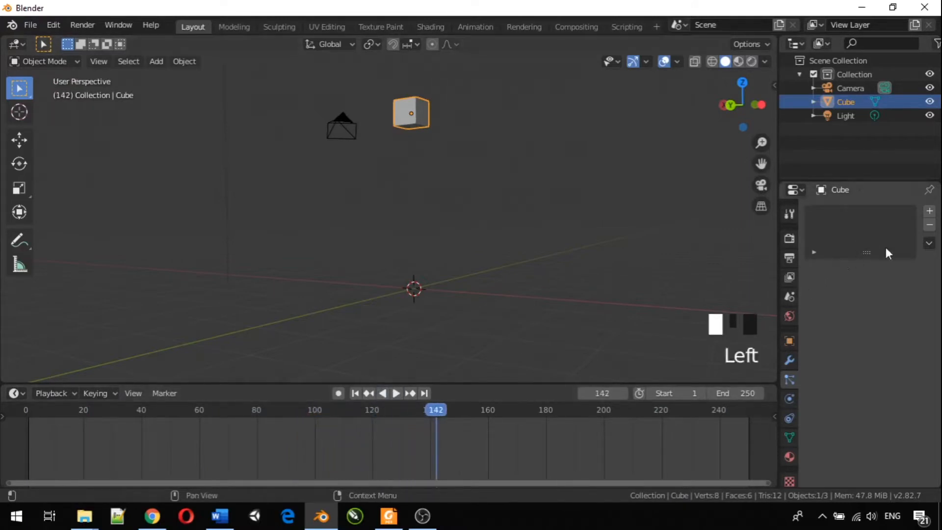
# - Add a new emitter particle system to the cube and play the animation from frame 0, viewing the falling particles from several angles
pyautogui.click(929, 212)
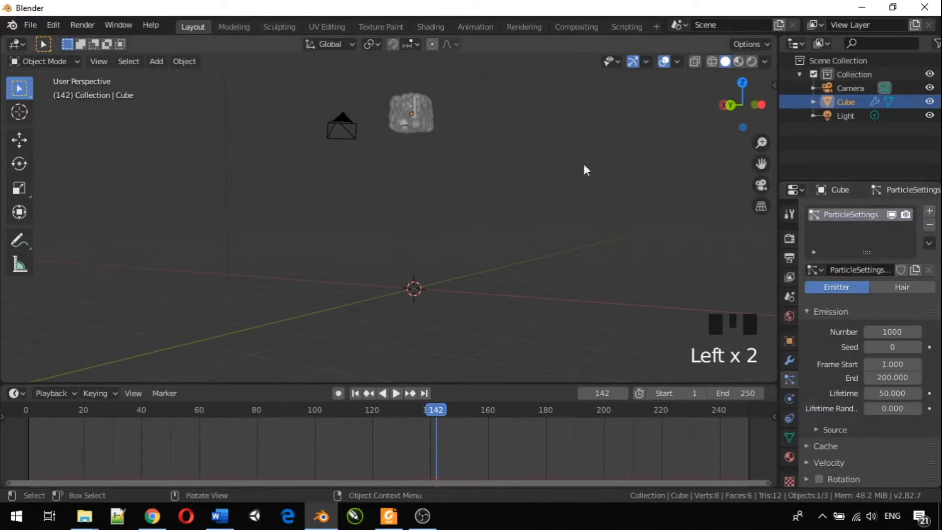
pyautogui.moveTo(489, 148); pyautogui.dragTo(478, 326, button='middle')
pyautogui.moveTo(459, 412); pyautogui.dragTo(29, 411)
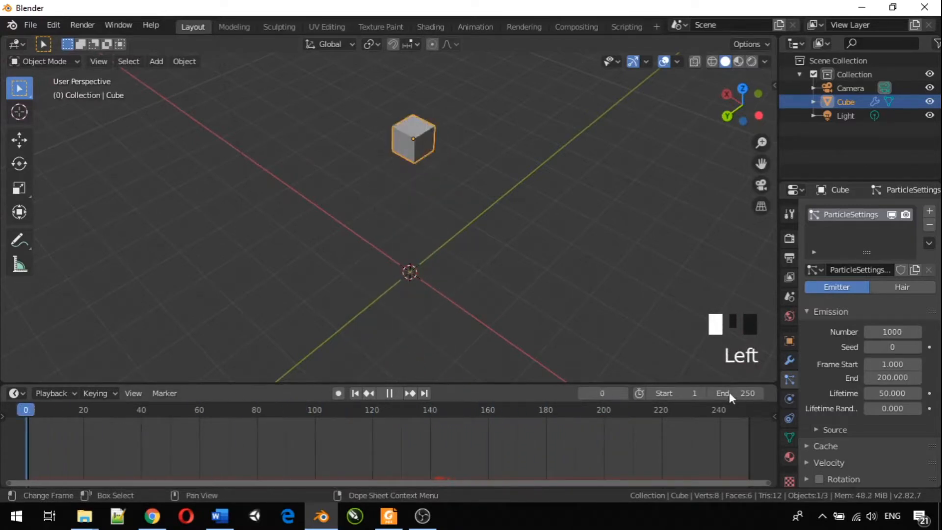
pyautogui.press('space')
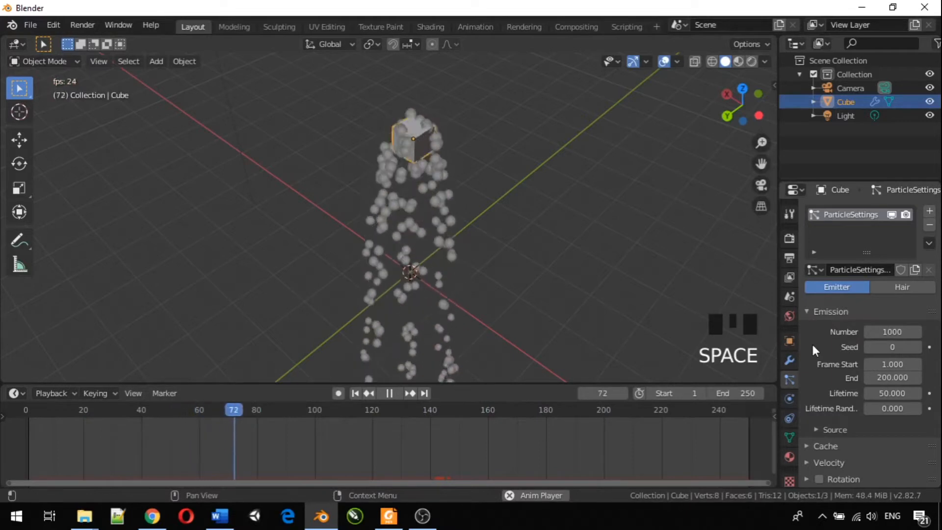
pyautogui.moveTo(591, 270); pyautogui.dragTo(500, 199, button='middle')
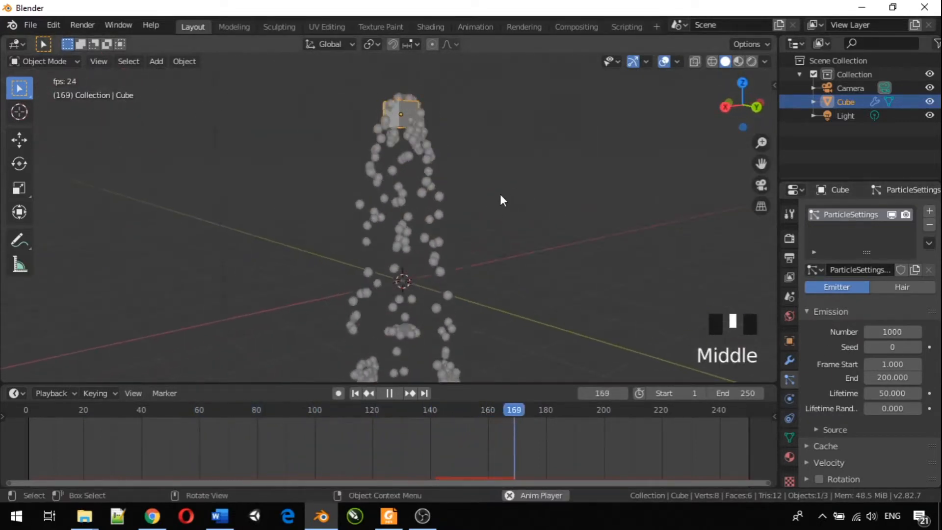
pyautogui.press('space')
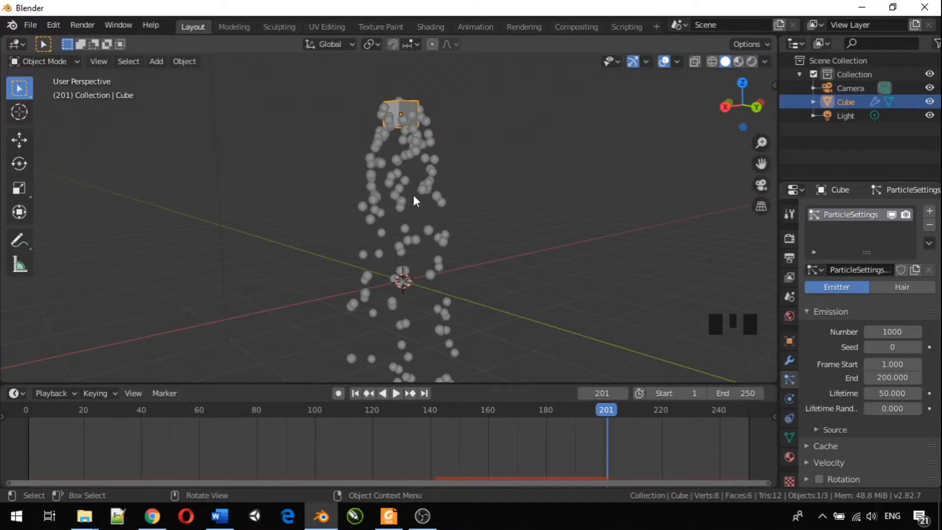
pyautogui.moveTo(427, 194); pyautogui.dragTo(318, 268, button='middle')
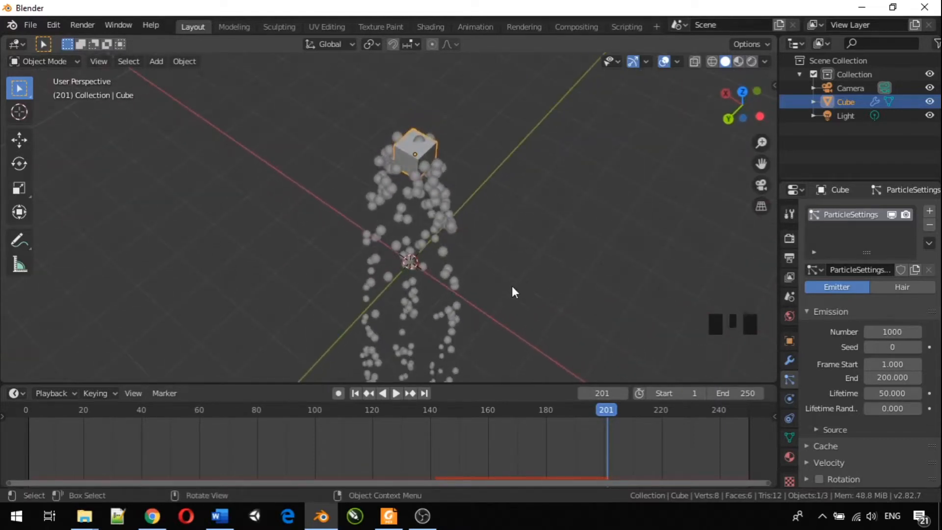
# - Examine the stream of particles falling from the cube at frame 201 from several viewing angles
pyautogui.moveTo(479, 307); pyautogui.dragTo(571, 226, button='middle')
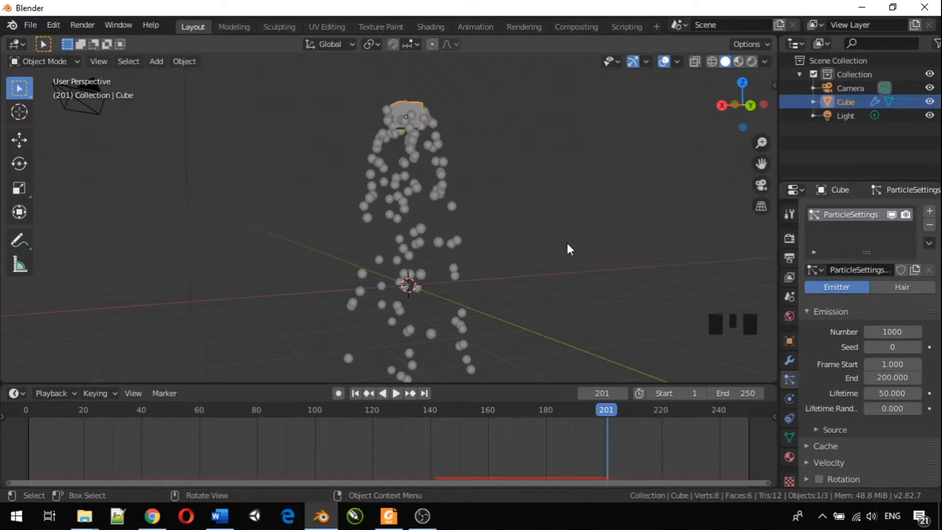
pyautogui.click(568, 245)
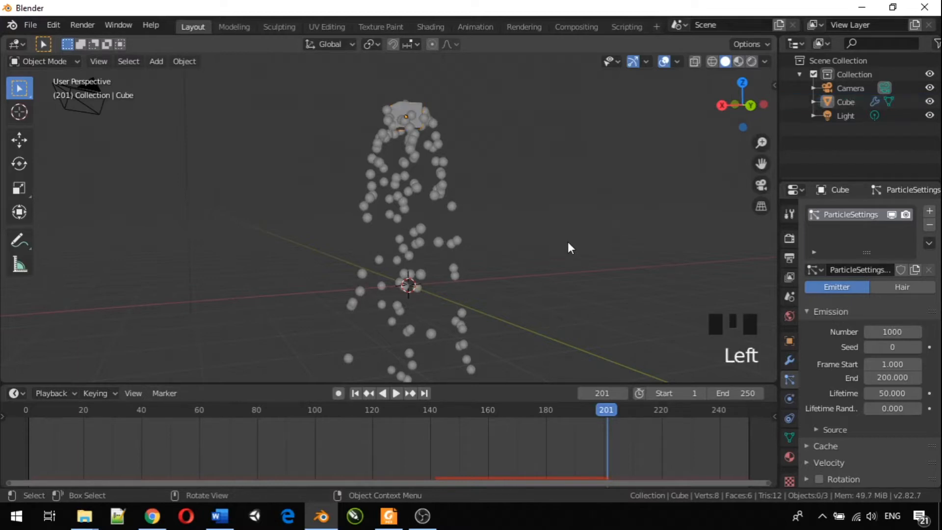
pyautogui.moveTo(461, 206); pyautogui.dragTo(554, 211, button='middle')
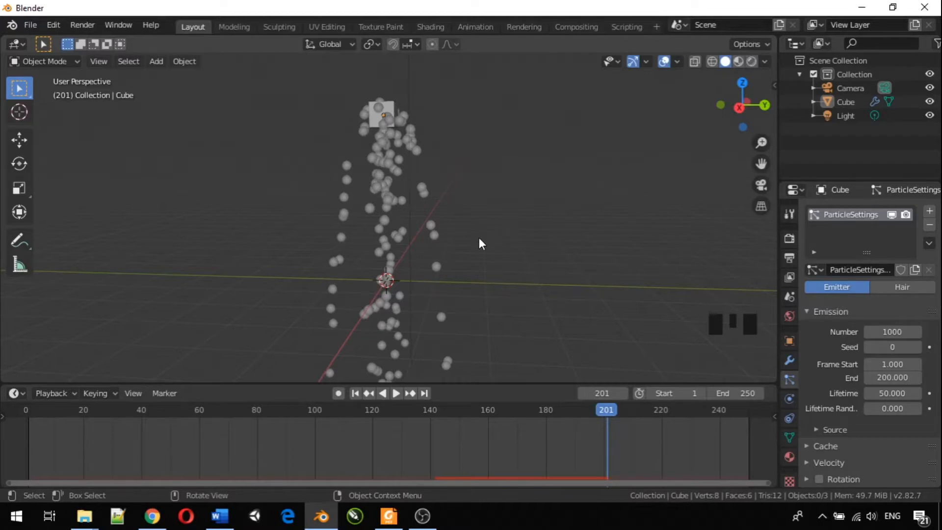
pyautogui.click(501, 237)
pyautogui.click(520, 230)
pyautogui.moveTo(522, 236); pyautogui.dragTo(501, 263, button='middle')
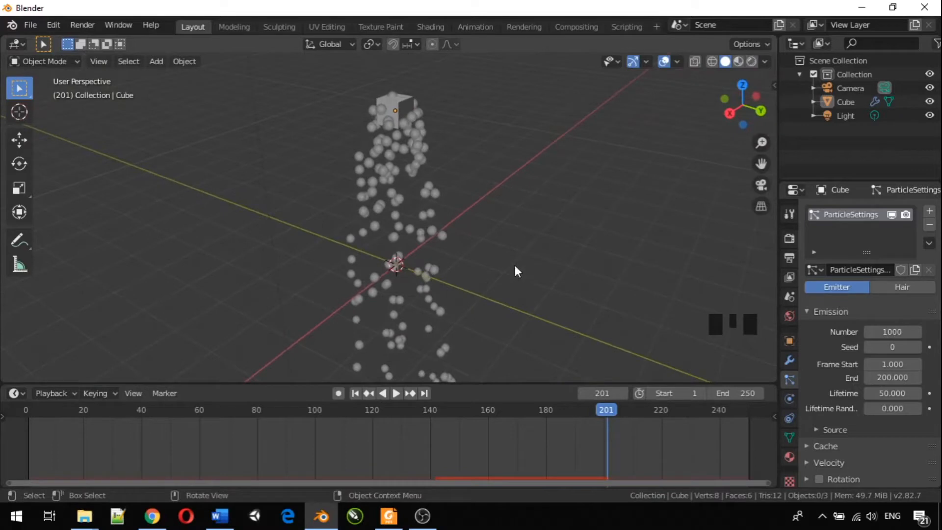
pyautogui.click(562, 254)
pyautogui.scroll(-2, 586, 362)
# - Return the animation to frame 0 and add an ico sphere mesh at the world origin
pyautogui.moveTo(608, 411); pyautogui.dragTo(18, 353)
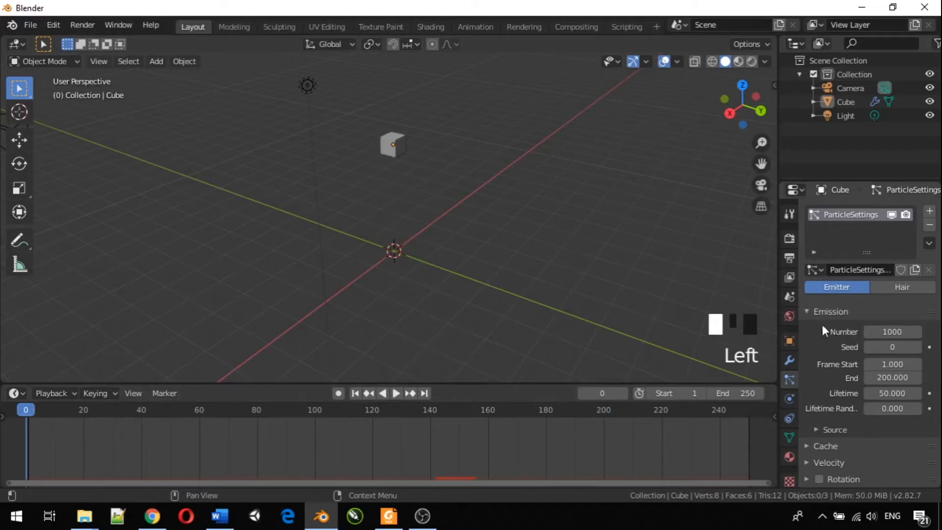
pyautogui.moveTo(326, 268); pyautogui.dragTo(455, 252, button='middle')
pyautogui.click(527, 239)
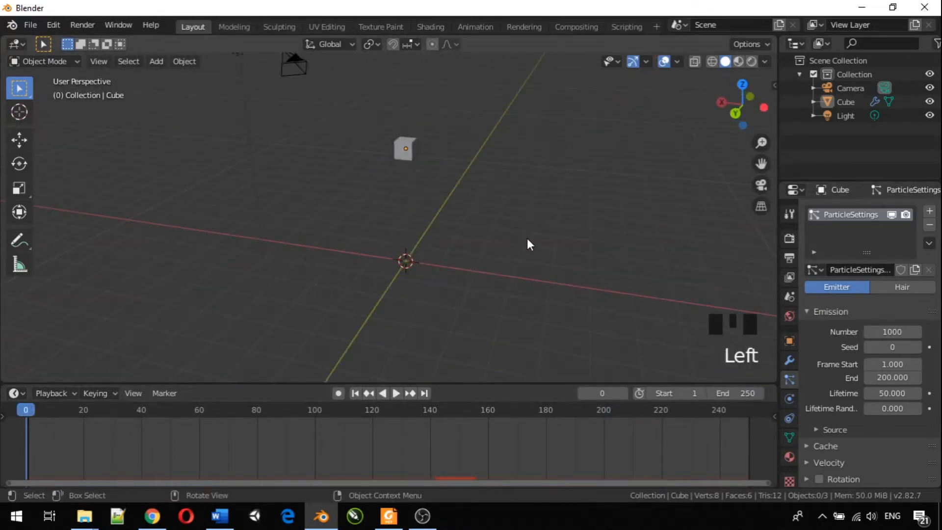
pyautogui.hotkey('shift', 'a')
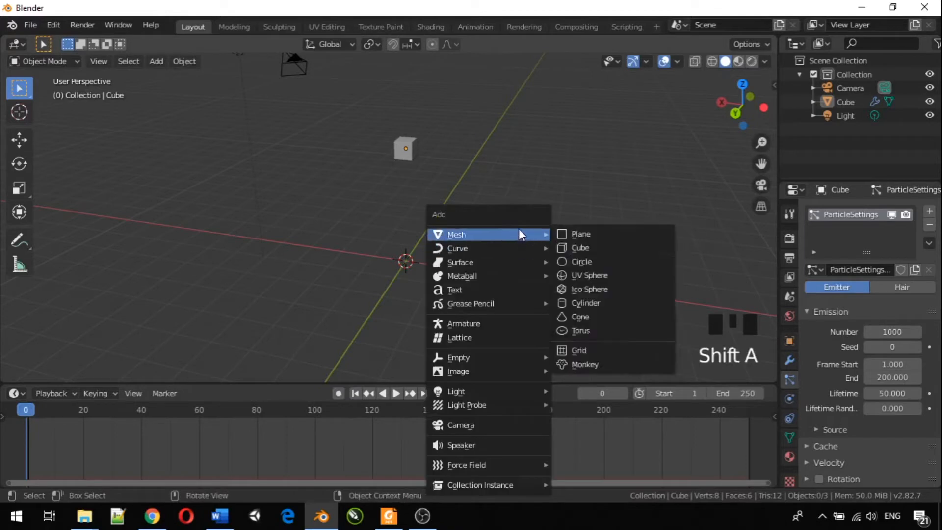
pyautogui.click(582, 288)
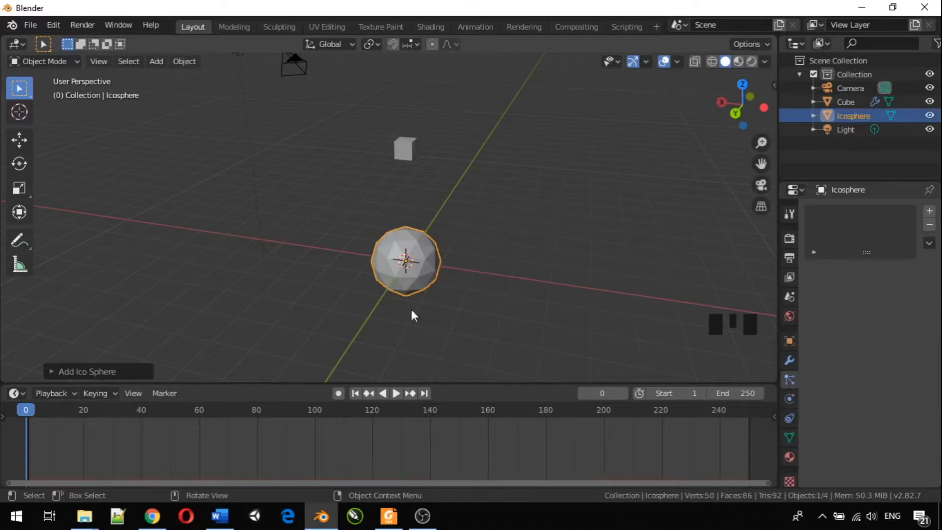
# - Set the new ico sphere's subdivisions to 1 and deselect it
pyautogui.moveTo(335, 319); pyautogui.dragTo(464, 278, button='middle')
pyautogui.scroll(6, 444, 276)
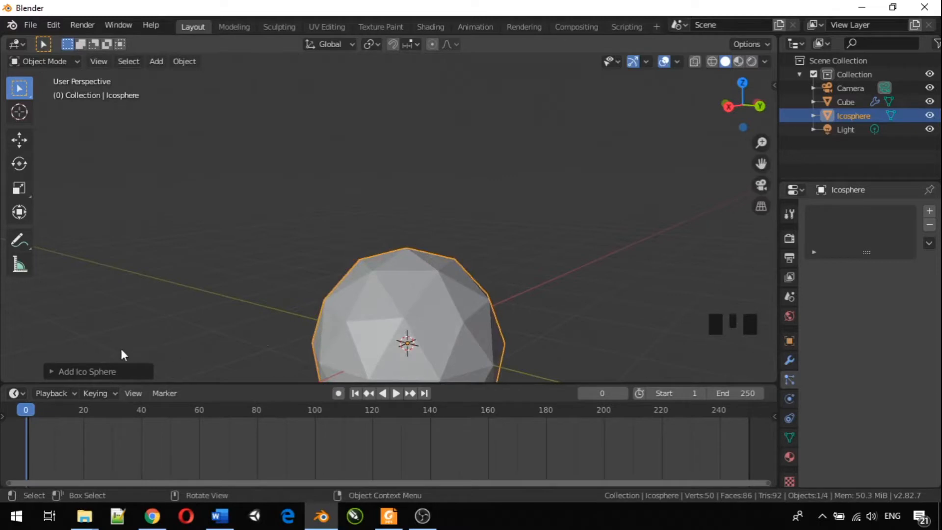
pyautogui.click(70, 371)
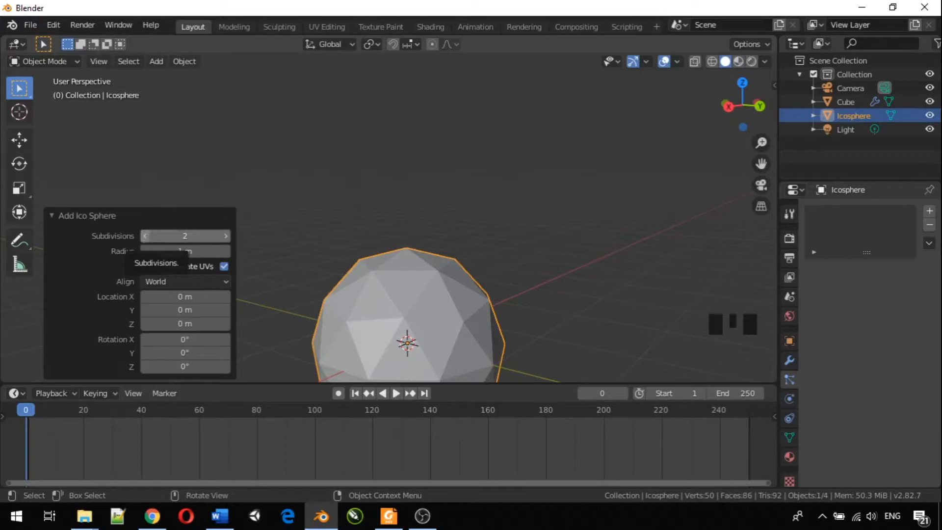
pyautogui.click(146, 235)
pyautogui.scroll(-3, 357, 272)
pyautogui.moveTo(357, 273); pyautogui.dragTo(452, 307, button='middle')
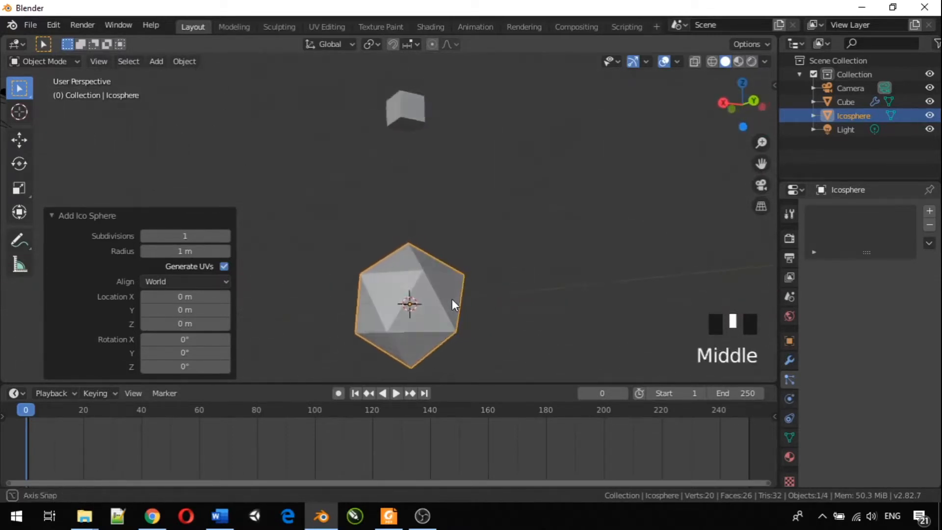
pyautogui.click(310, 186)
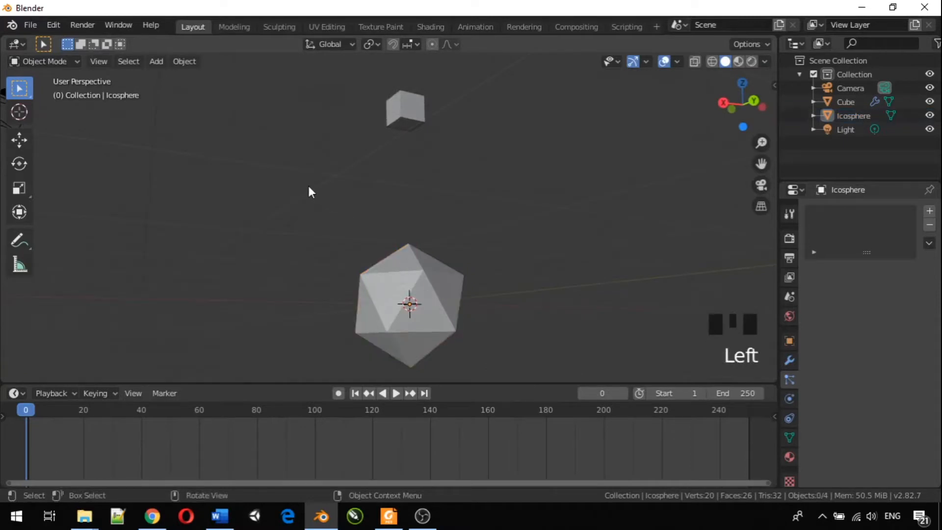
# - Move the ico sphere about 11.9 m along the Y axis and scale it to about 0.527
pyautogui.moveTo(281, 227); pyautogui.dragTo(349, 299, button='middle')
pyautogui.scroll(-5, 360, 305)
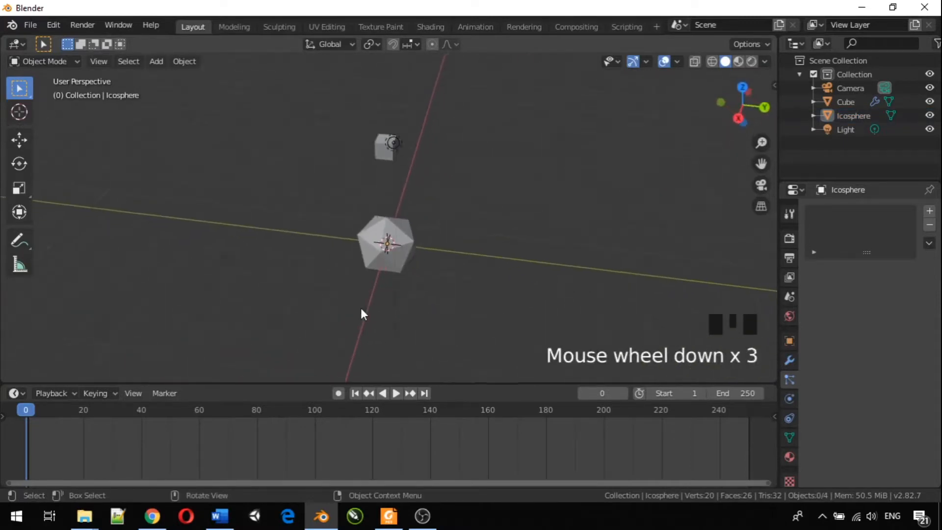
pyautogui.click(386, 231)
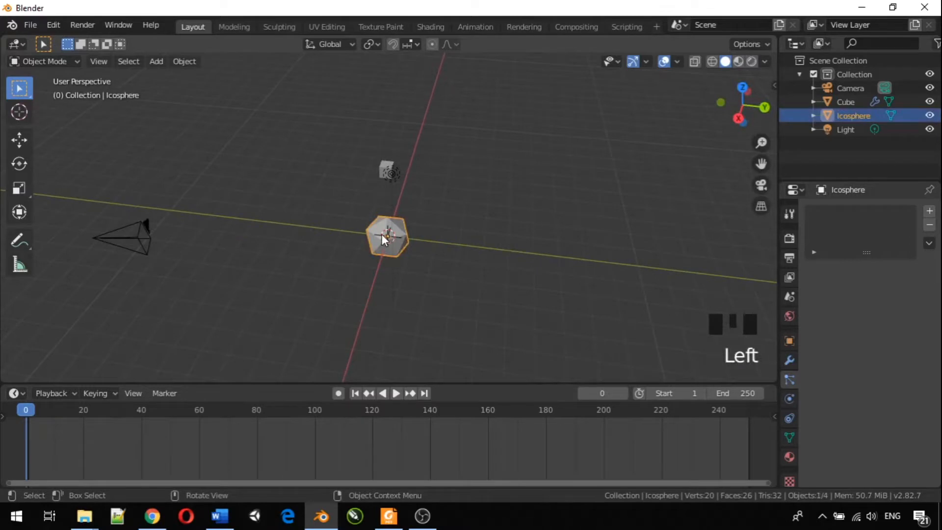
pyautogui.press('g')
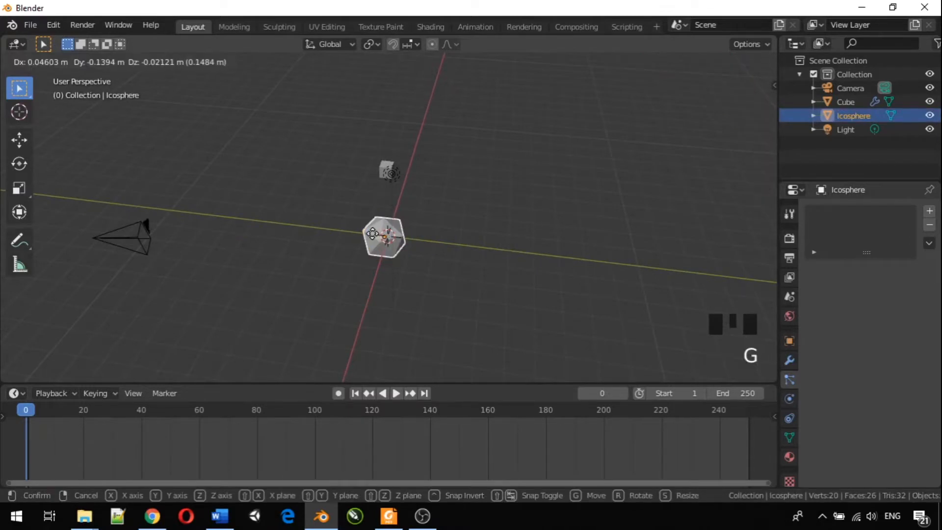
pyautogui.press('y')
pyautogui.click(678, 261)
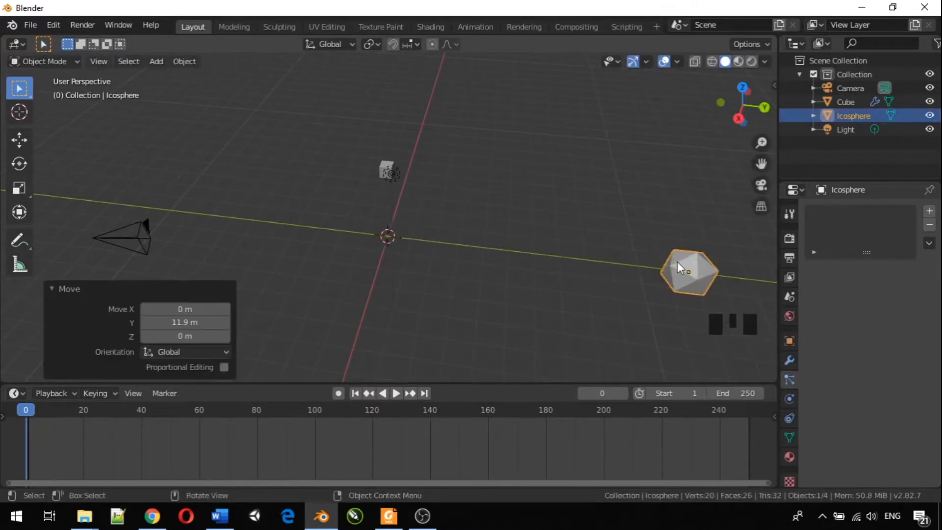
pyautogui.press('s')
pyautogui.click(700, 237)
pyautogui.moveTo(532, 263); pyautogui.dragTo(479, 206, button='middle')
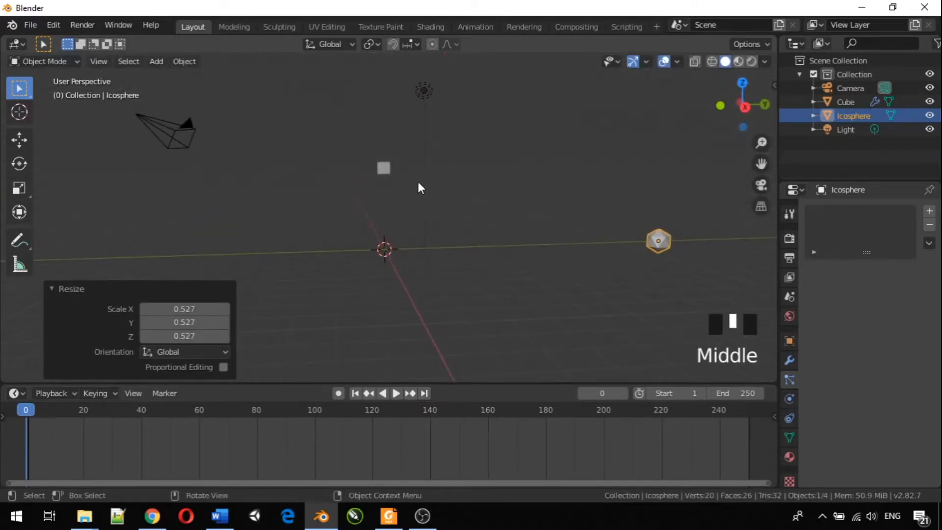
# - Rename the cube's particle system to SumberPartikel
pyautogui.click(384, 169)
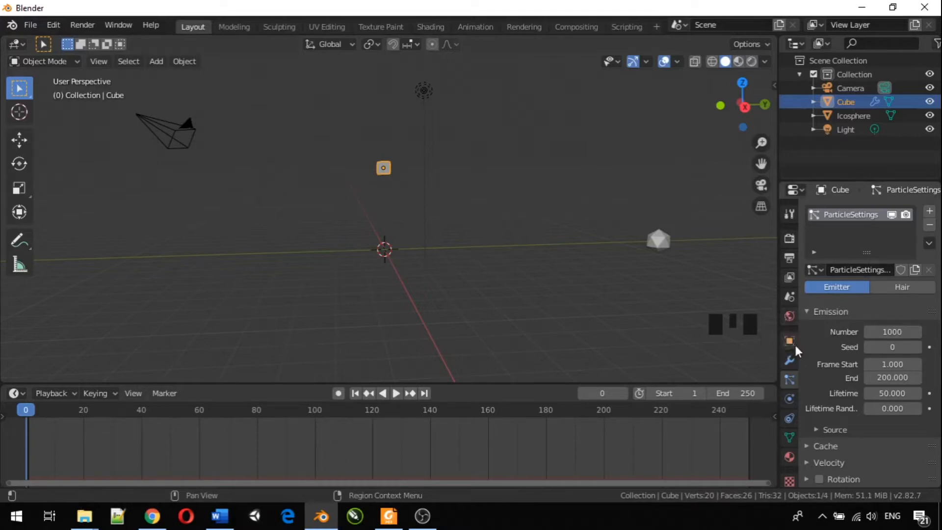
pyautogui.rightClick(843, 214)
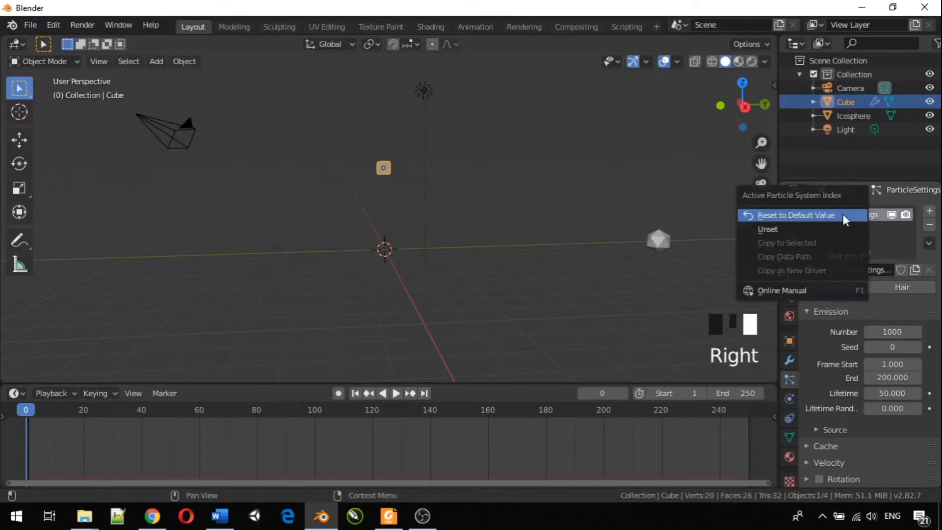
pyautogui.click(874, 217)
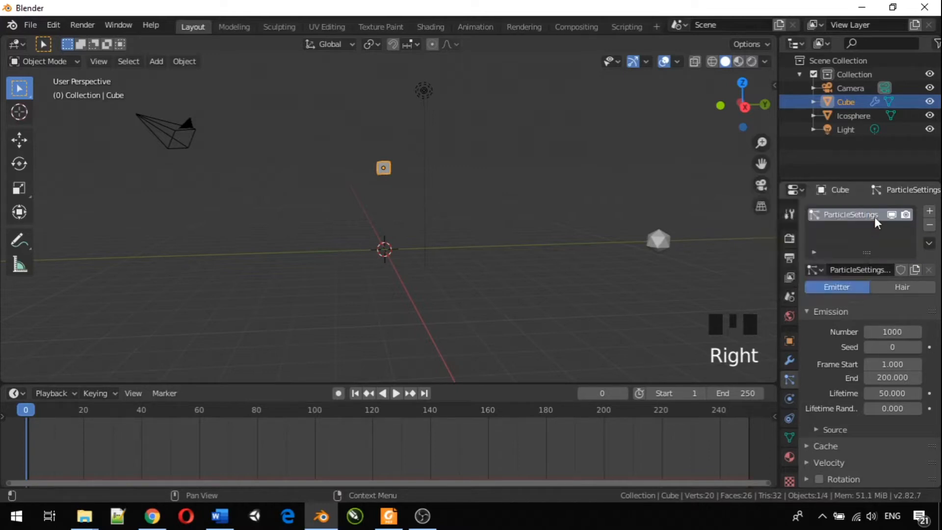
pyautogui.tripleClick(874, 217)
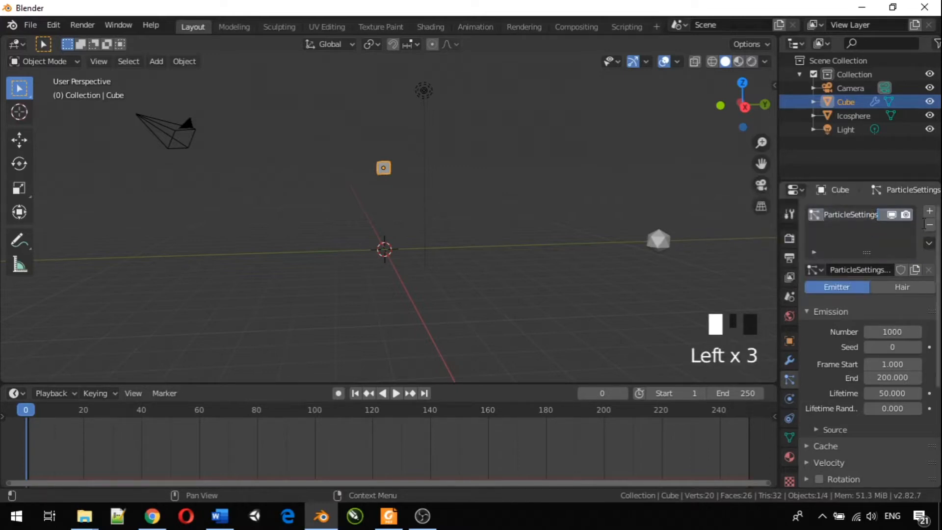
pyautogui.write('Sumber')
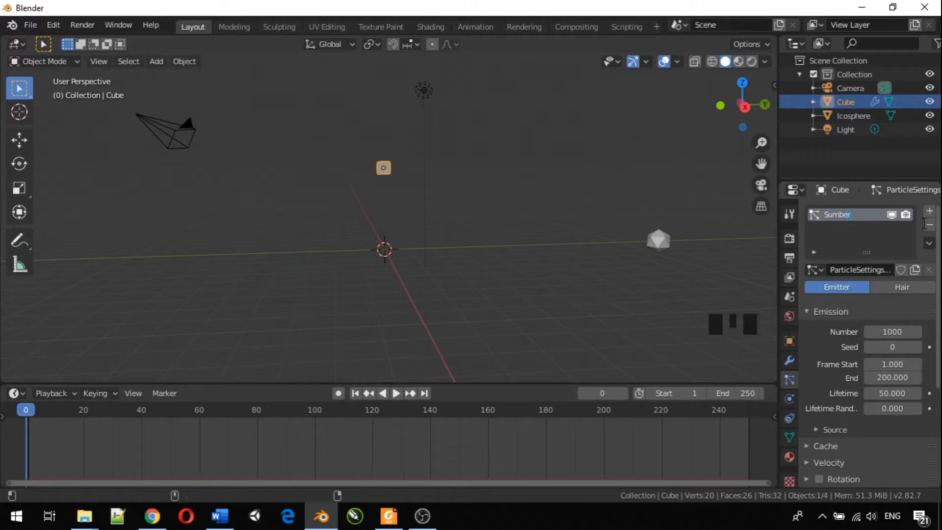
pyautogui.write('Partikel')
pyautogui.press('Return')
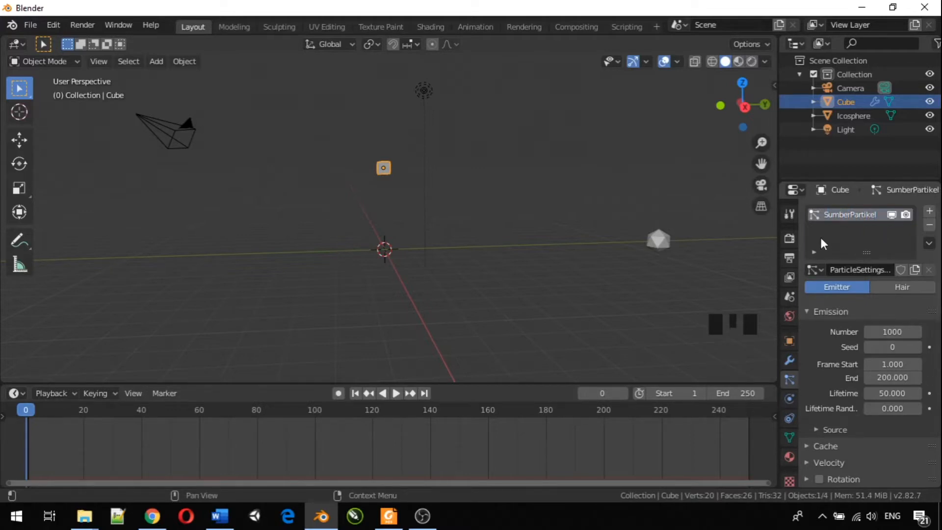
# - Set the cube's SumberPartikel particles to render as Object
pyautogui.scroll(-3, 541, 236)
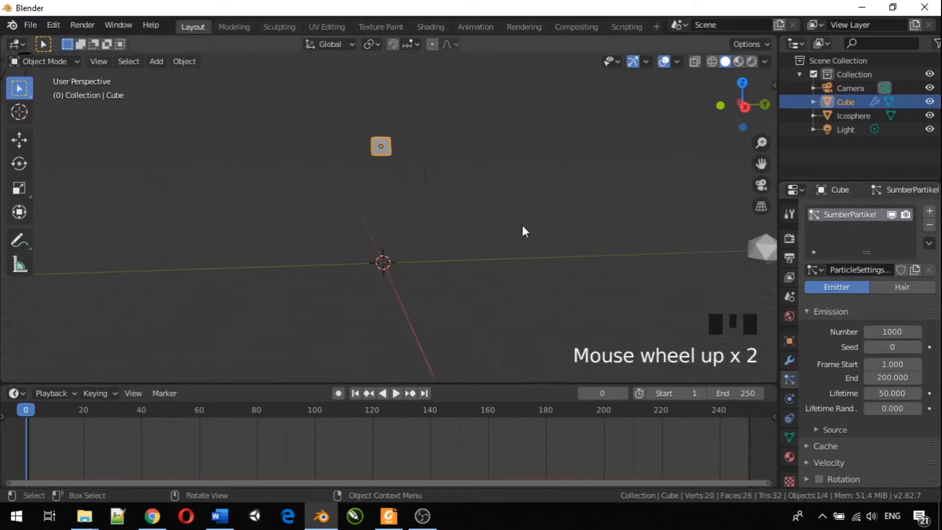
pyautogui.click(698, 244)
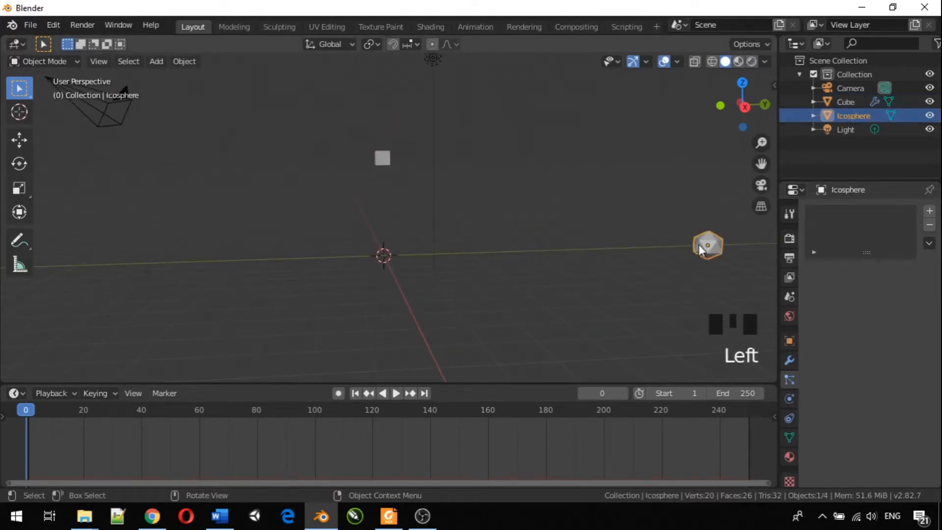
pyautogui.click(517, 212)
pyautogui.click(384, 156)
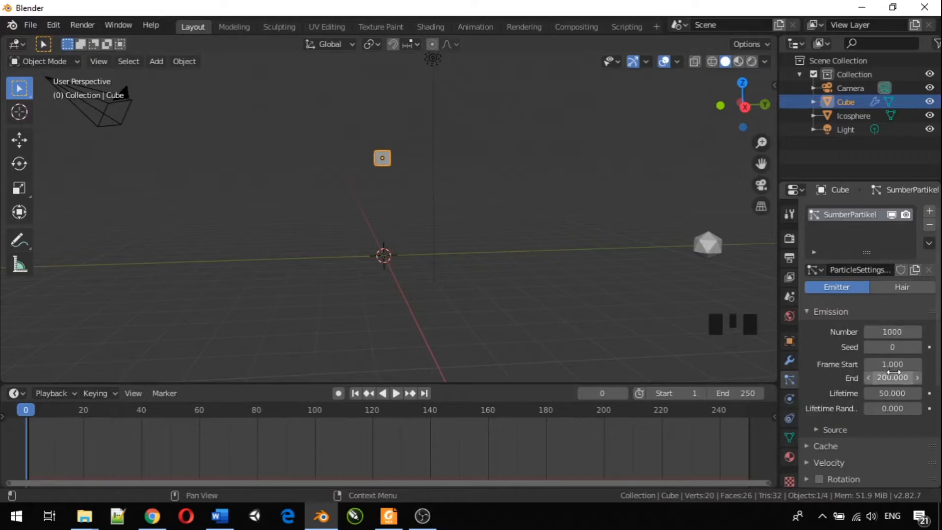
pyautogui.scroll(-4, 892, 375)
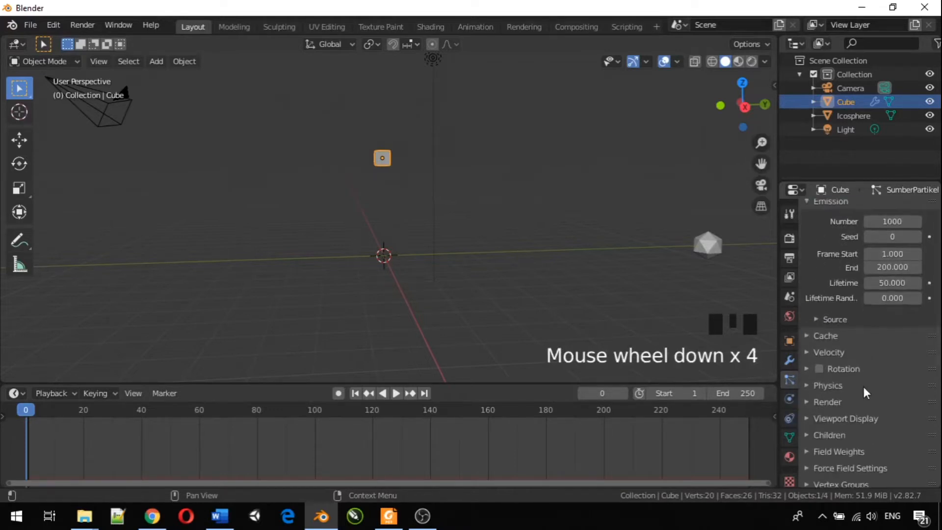
pyautogui.scroll(5, 844, 392)
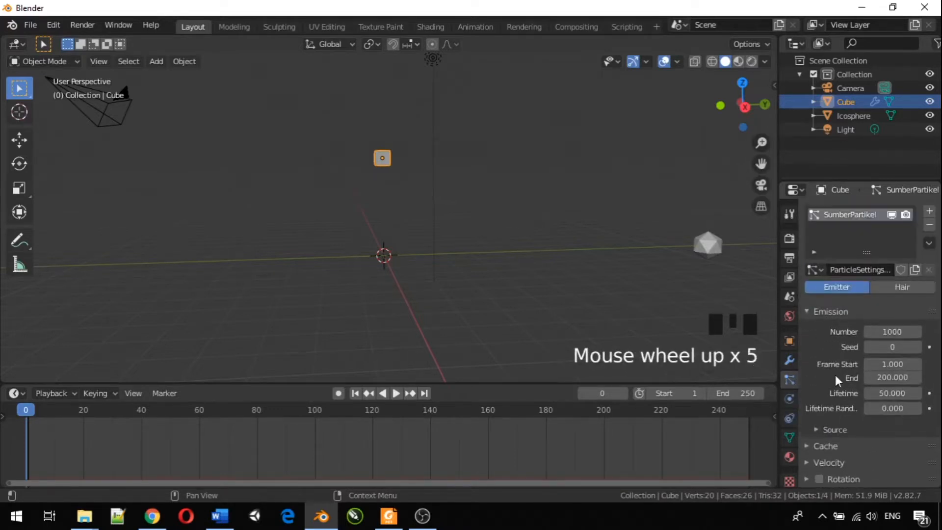
pyautogui.click(807, 311)
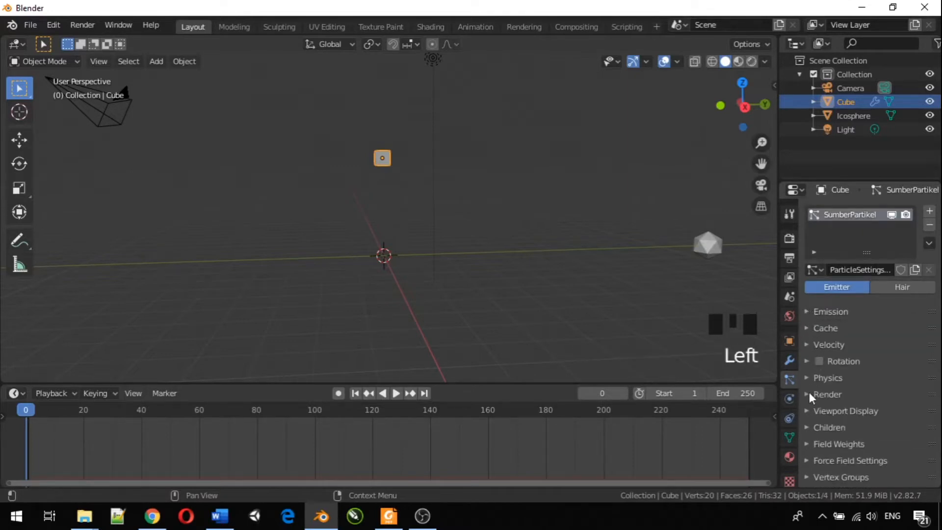
pyautogui.click(809, 394)
pyautogui.scroll(-2, 807, 392)
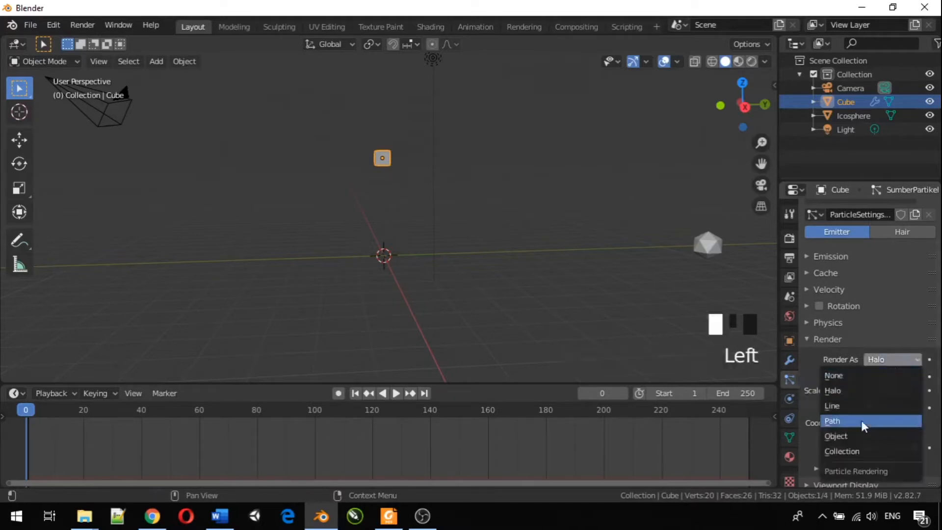
pyautogui.click(861, 436)
pyautogui.scroll(-2, 834, 400)
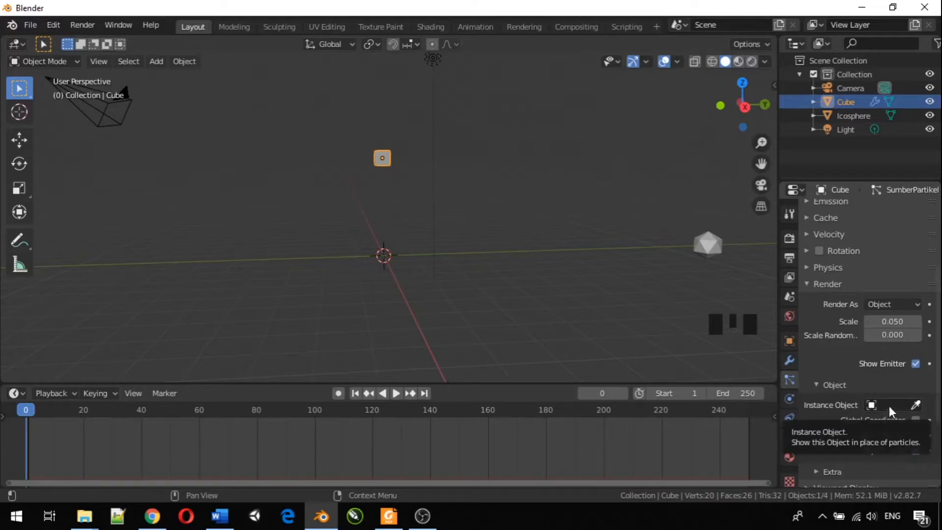
# - Assign the Icosphere as the instance object for the cube's SumberPartikel particles
pyautogui.click(708, 249)
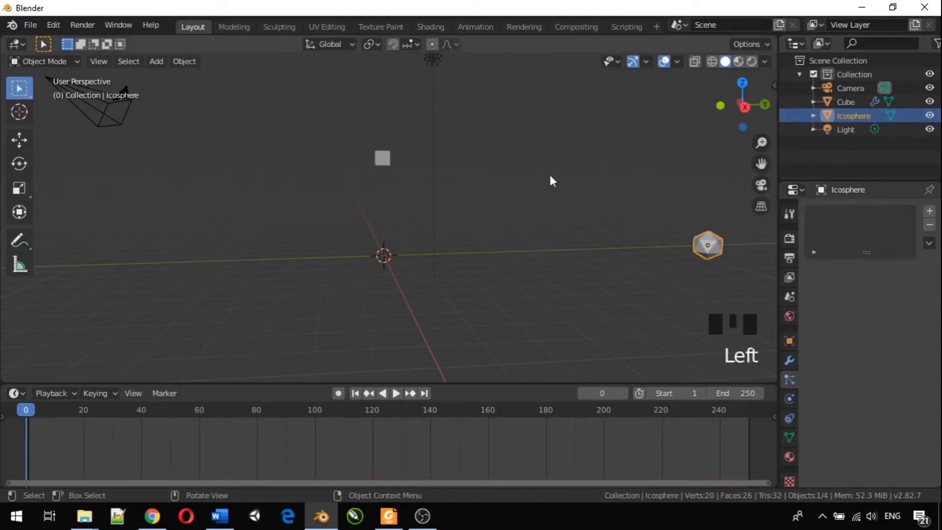
pyautogui.click(378, 160)
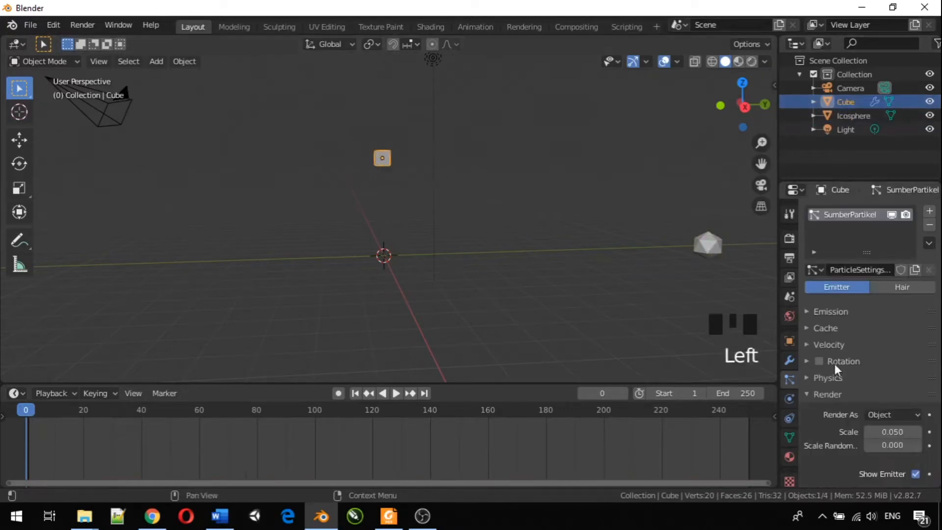
pyautogui.scroll(-2, 834, 366)
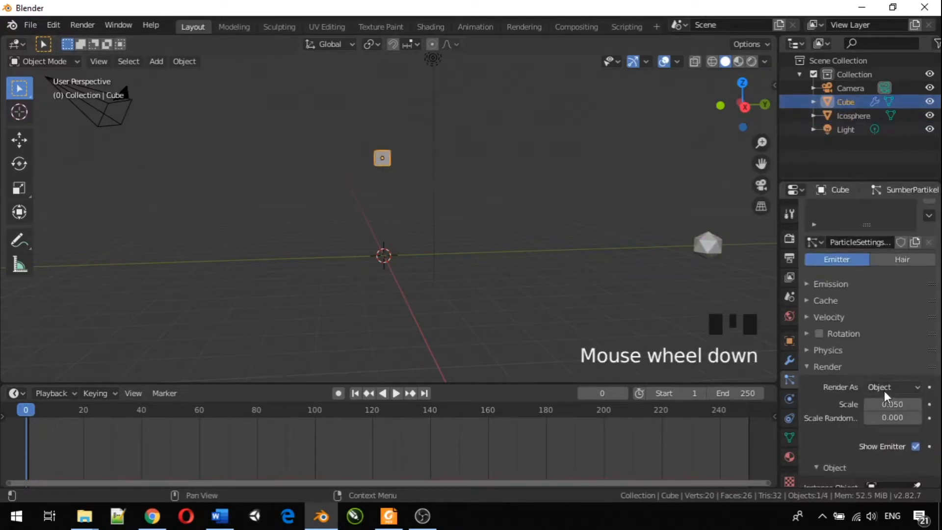
pyautogui.scroll(-3, 888, 400)
pyautogui.click(884, 405)
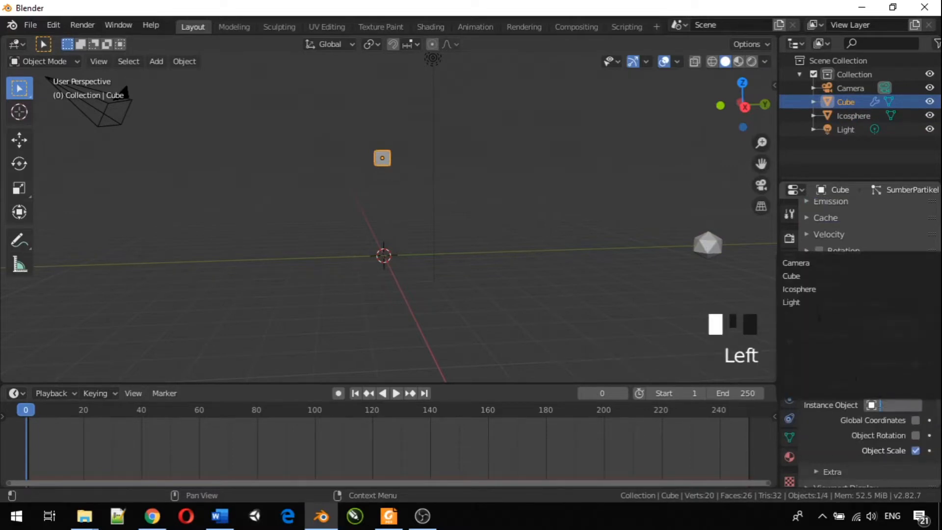
pyautogui.click(809, 290)
# - Play the animation to preview the ico sphere particles falling from the cube, and pause it
pyautogui.scroll(7, 338, 214)
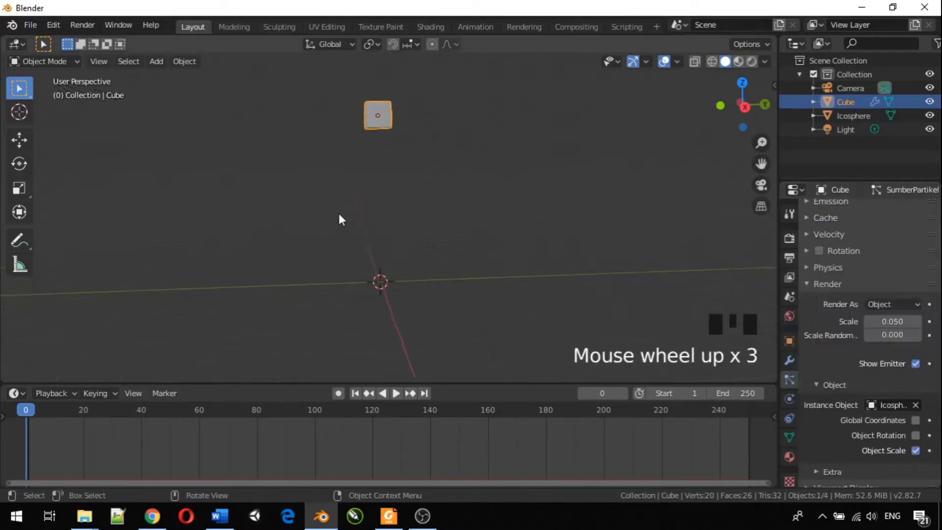
pyautogui.keyDown('shift'); pyautogui.moveTo(357, 166); pyautogui.dragTo(361, 309, button='middle'); pyautogui.keyUp('shift')
pyautogui.click(392, 394)
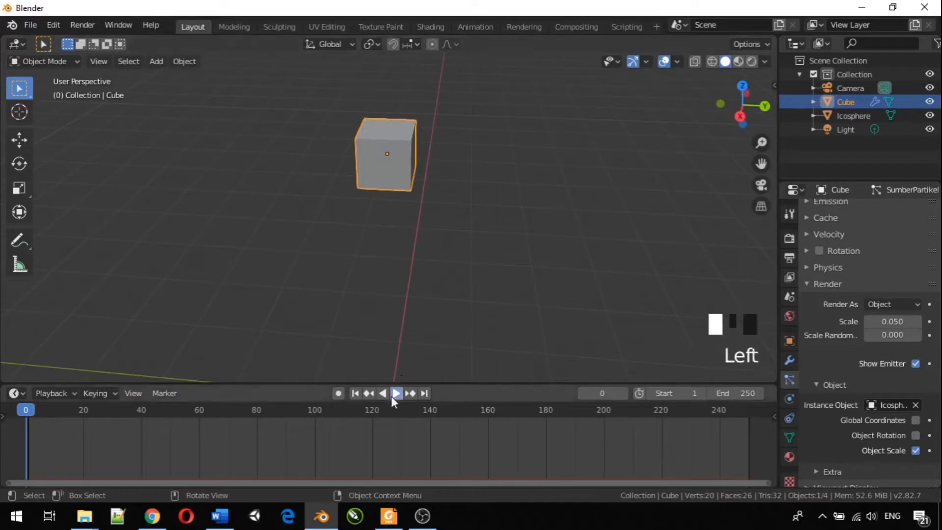
pyautogui.scroll(2, 402, 324)
pyautogui.scroll(2, 400, 305)
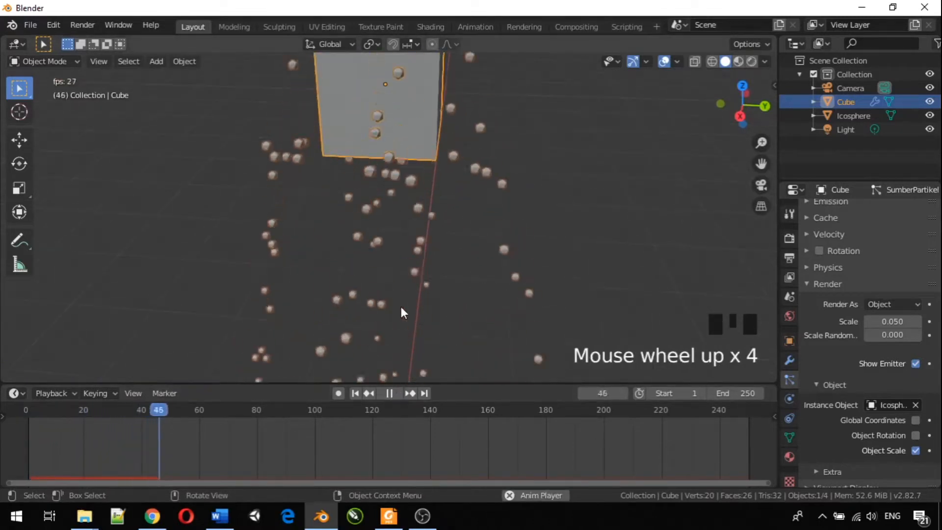
pyautogui.click(389, 393)
# - Examine the particle instances around the cube up close and compare them with the source ico sphere
pyautogui.moveTo(354, 265); pyautogui.dragTo(500, 250, button='middle')
pyautogui.scroll(5, 378, 278)
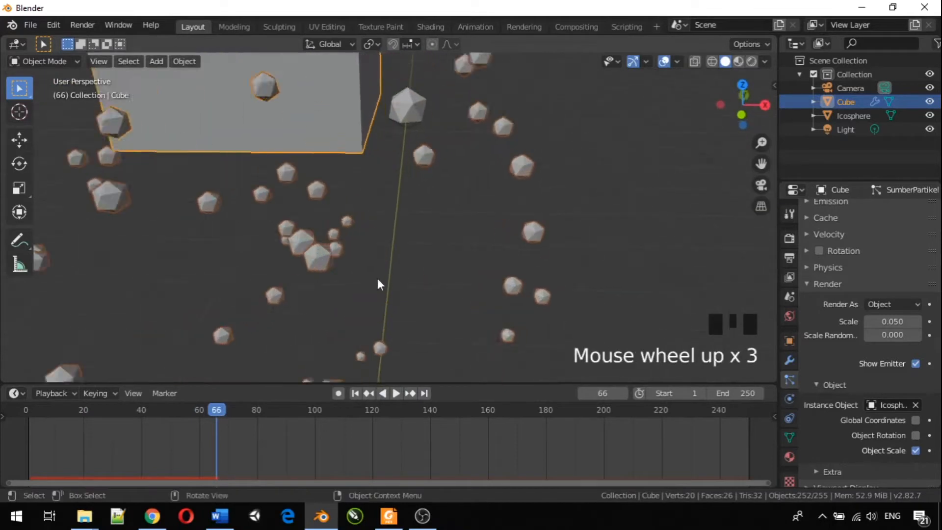
pyautogui.moveTo(343, 205); pyautogui.dragTo(143, 250, button='middle')
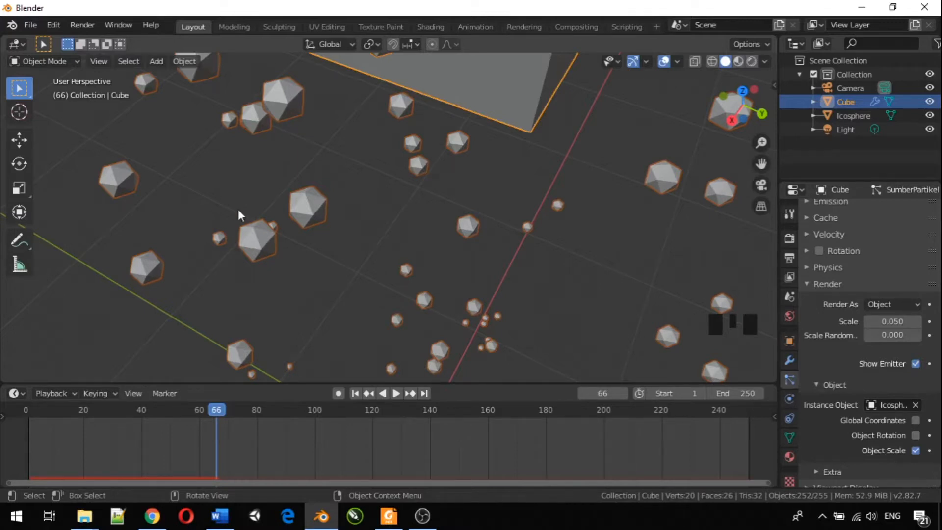
pyautogui.scroll(-2, 261, 201)
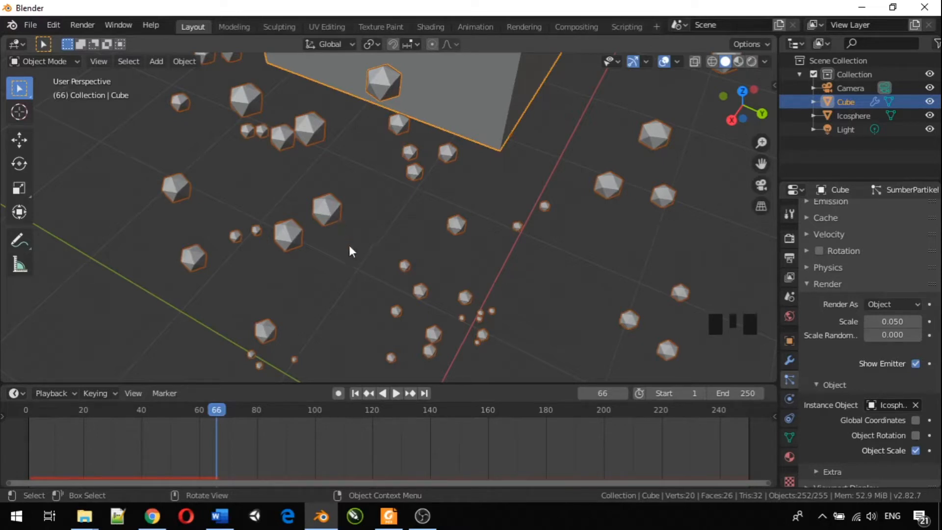
pyautogui.scroll(-10, 282, 179)
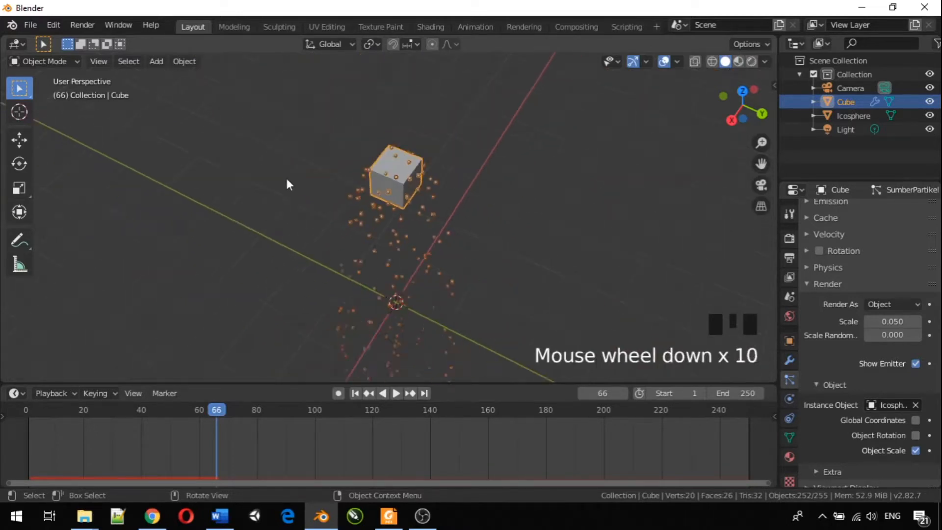
pyautogui.moveTo(288, 183); pyautogui.dragTo(476, 235, button='middle')
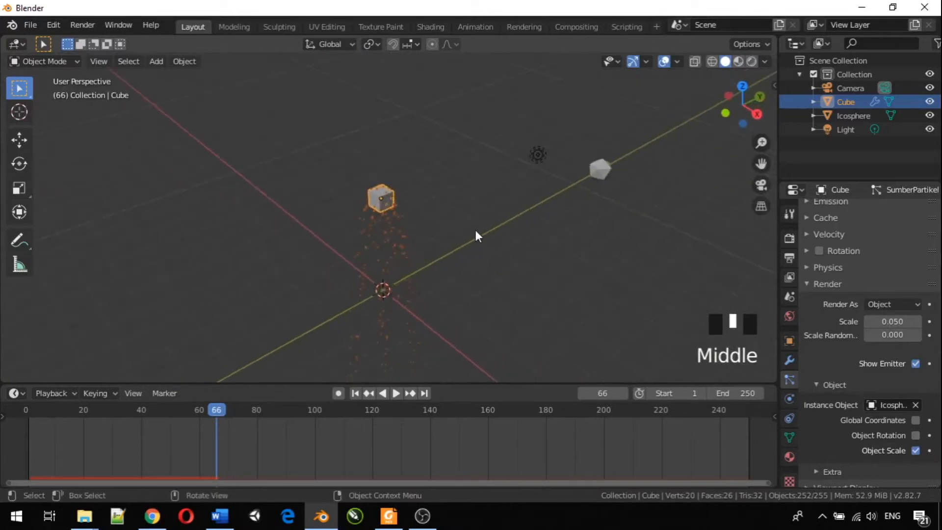
pyautogui.click(597, 175)
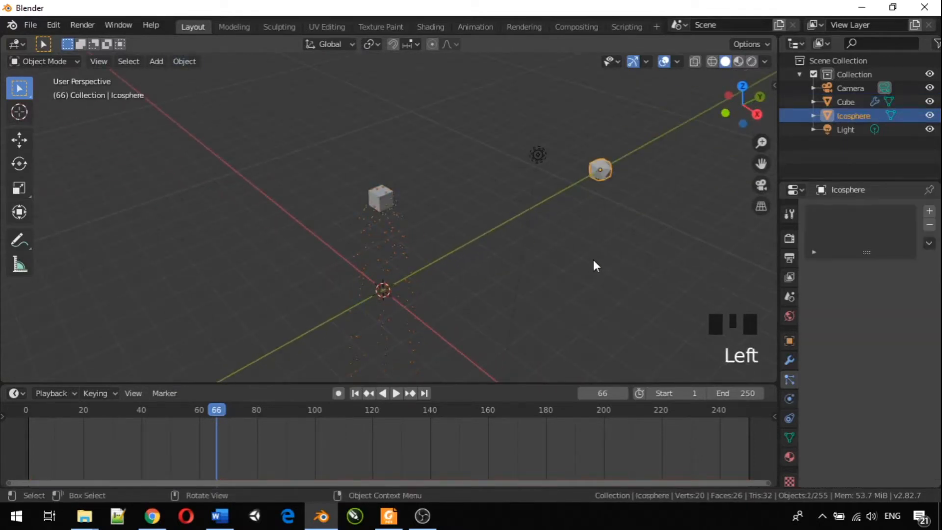
pyautogui.moveTo(593, 260); pyautogui.dragTo(478, 257, button='middle')
pyautogui.scroll(-3, 476, 257)
pyautogui.scroll(8, 388, 244)
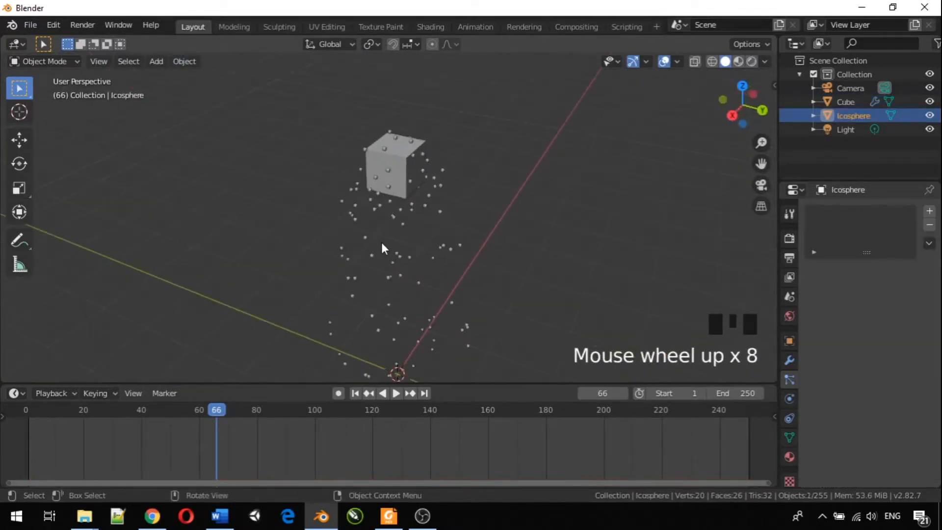
pyautogui.scroll(3, 383, 246)
pyautogui.moveTo(383, 245); pyautogui.dragTo(247, 230, button='middle')
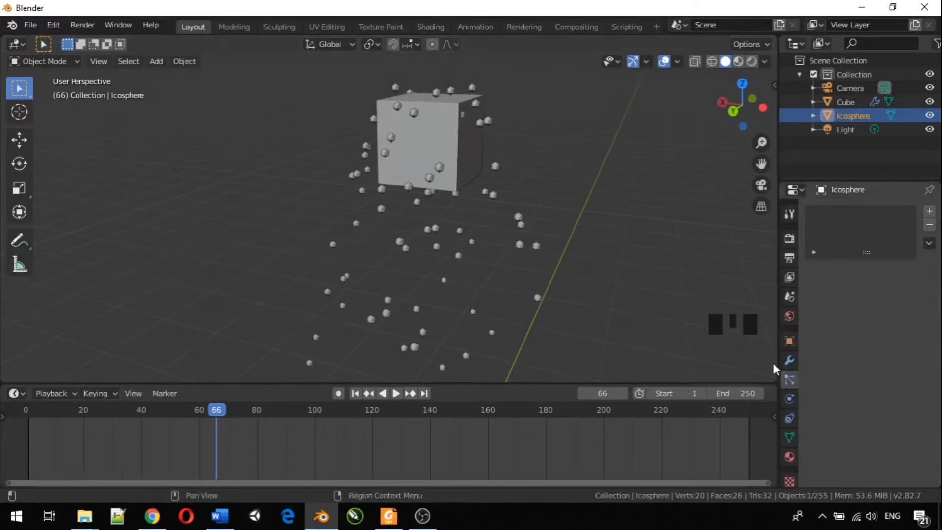
# - Reselect the cube, try a particle render scale of 0.010, and set it to 0.160
pyautogui.click(418, 136)
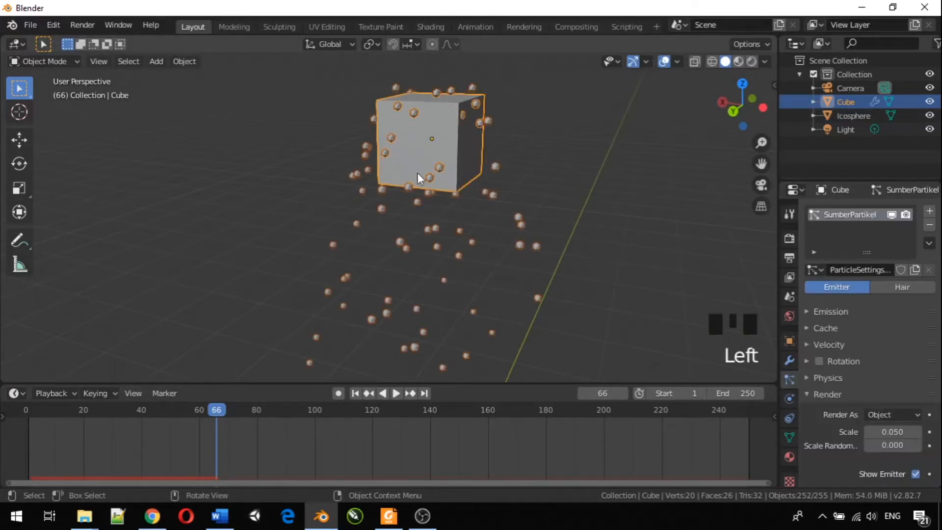
pyautogui.click(787, 381)
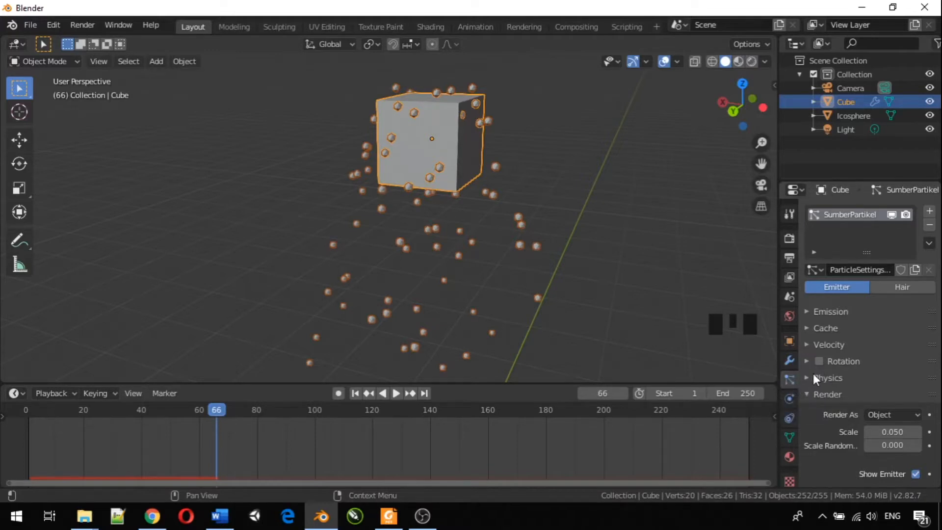
pyautogui.scroll(-2, 829, 390)
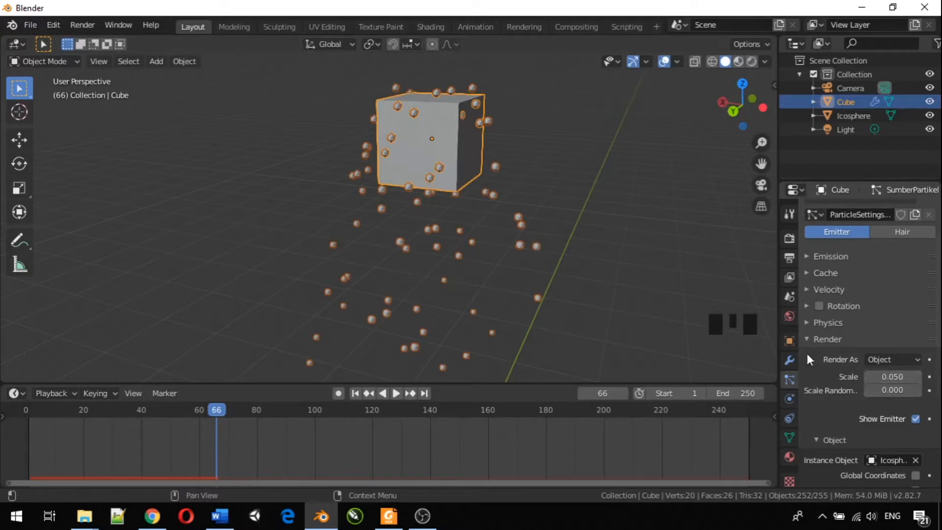
pyautogui.click(883, 377)
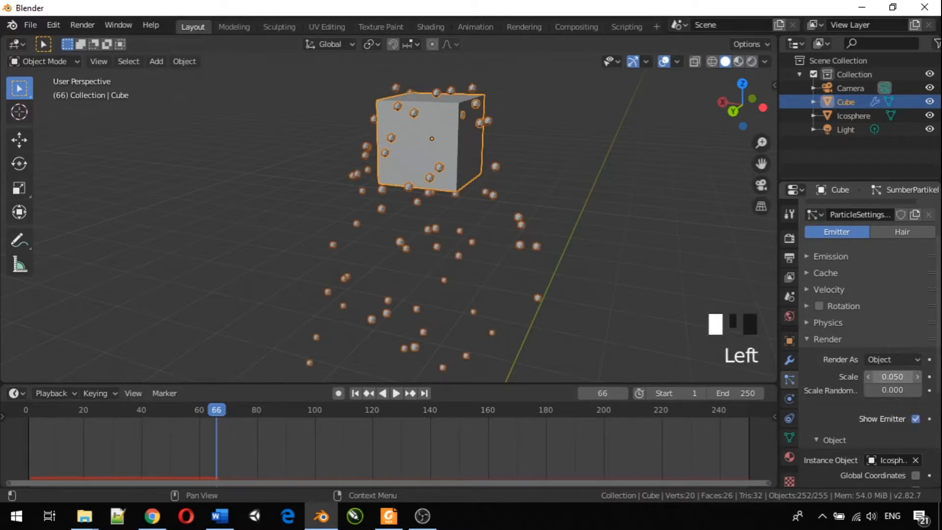
pyautogui.moveTo(882, 377)
pyautogui.mouseDown()
pyautogui.moveTo(927, 376)
pyautogui.moveTo(868, 376)
pyautogui.mouseUp()
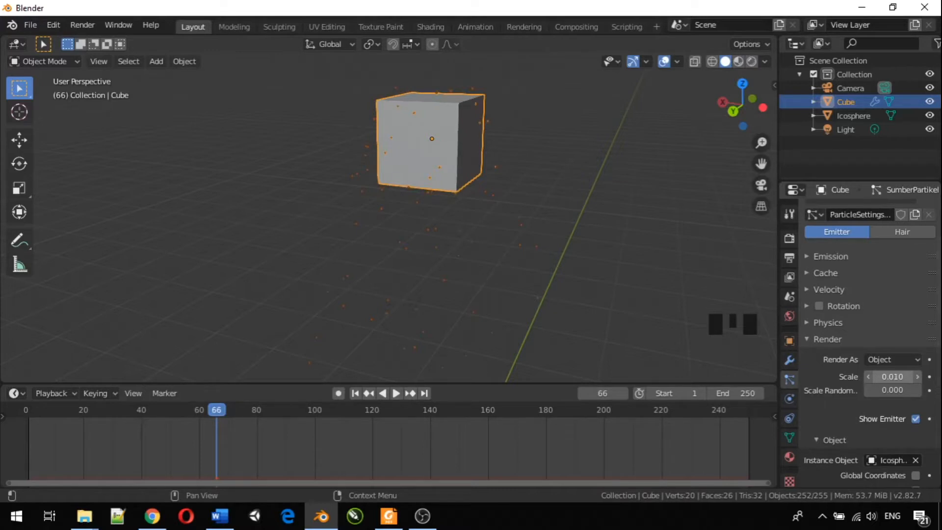
pyautogui.moveTo(894, 379); pyautogui.dragTo(918, 378)
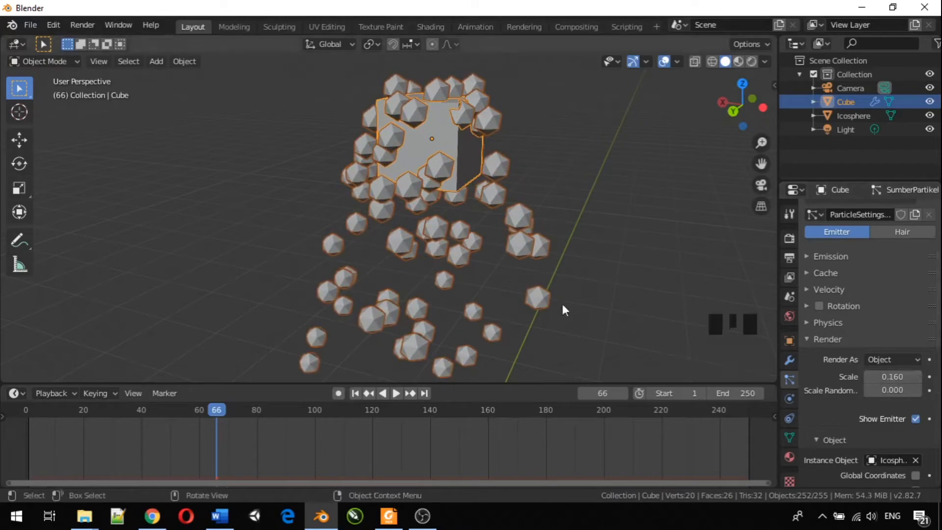
# - Play the animation with the enlarged particles, deselect the cube for a clearer view, and pause playback
pyautogui.scroll(-3, 509, 281)
pyautogui.moveTo(509, 282); pyautogui.dragTo(563, 330, button='middle')
pyautogui.click(396, 391)
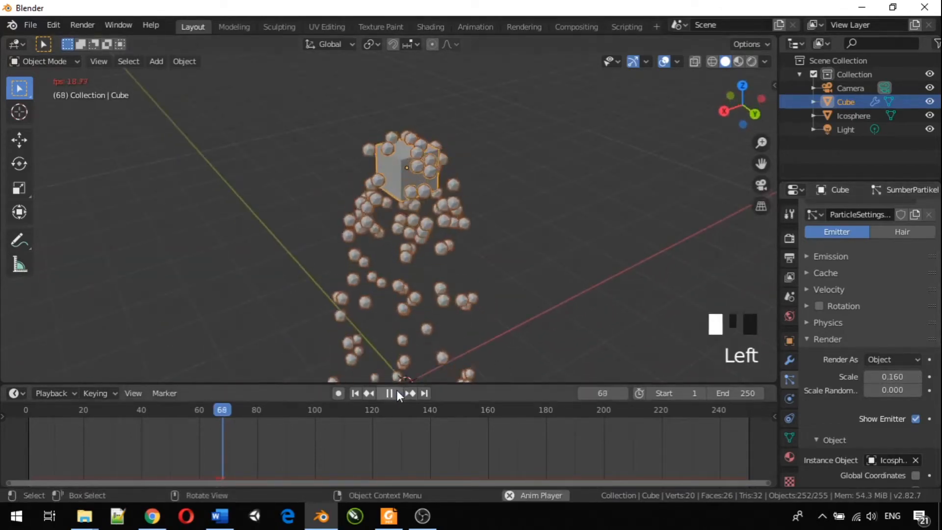
pyautogui.click(749, 222)
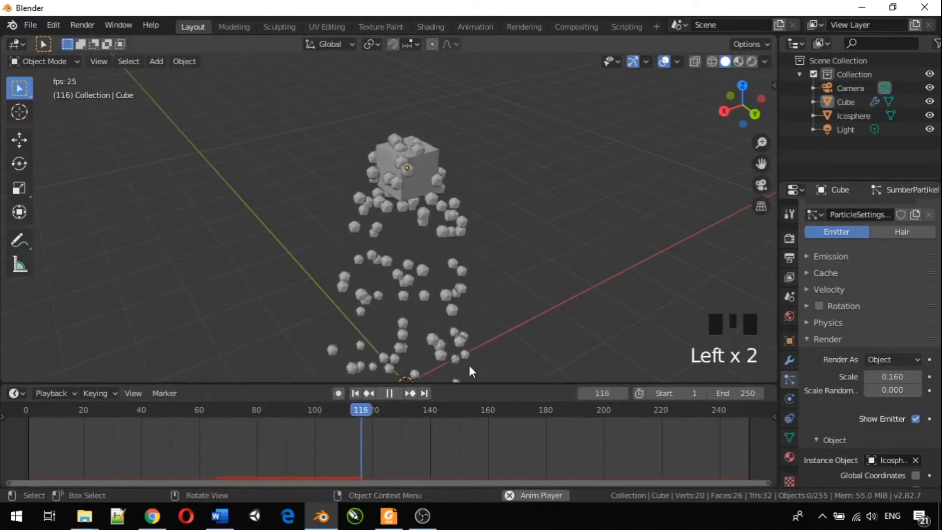
pyautogui.click(393, 393)
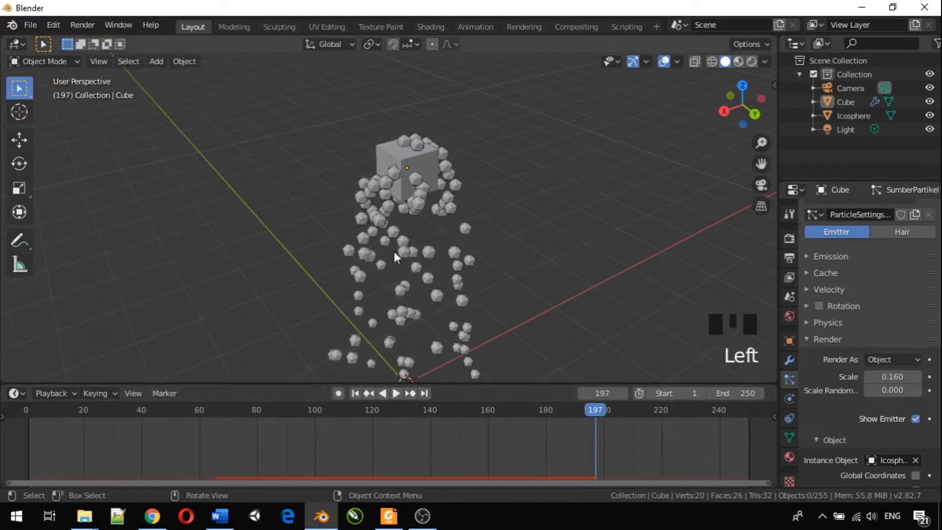
# - Set the scale randomness of the cube's particles to 0.767
pyautogui.scroll(-3, 863, 344)
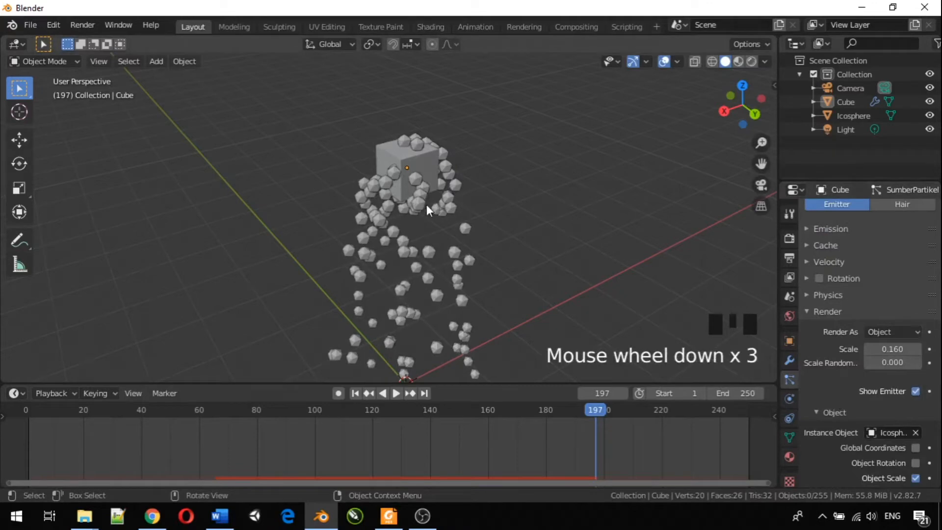
pyautogui.click(888, 361)
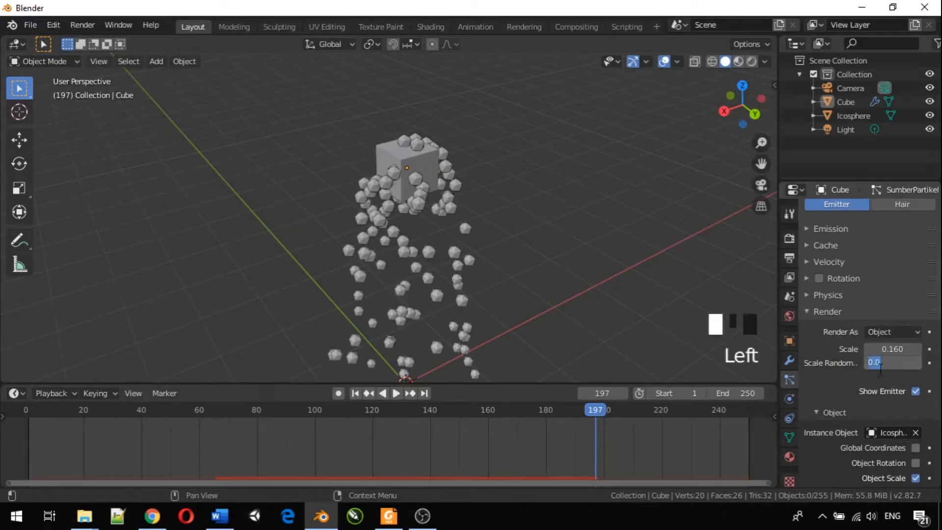
pyautogui.click(860, 360)
pyautogui.moveTo(885, 363); pyautogui.dragTo(908, 362)
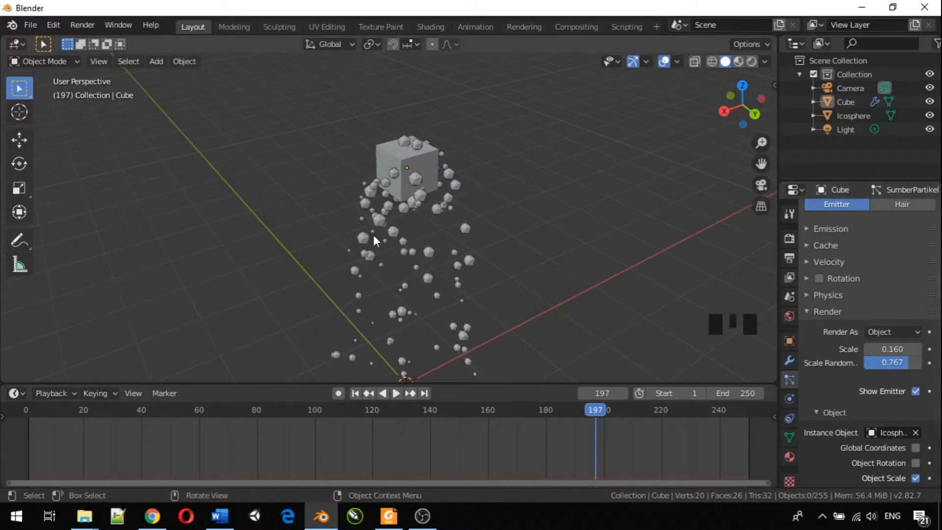
# - Play the animation briefly, pause it, and examine the varied particle sizes below the cube
pyautogui.click(396, 392)
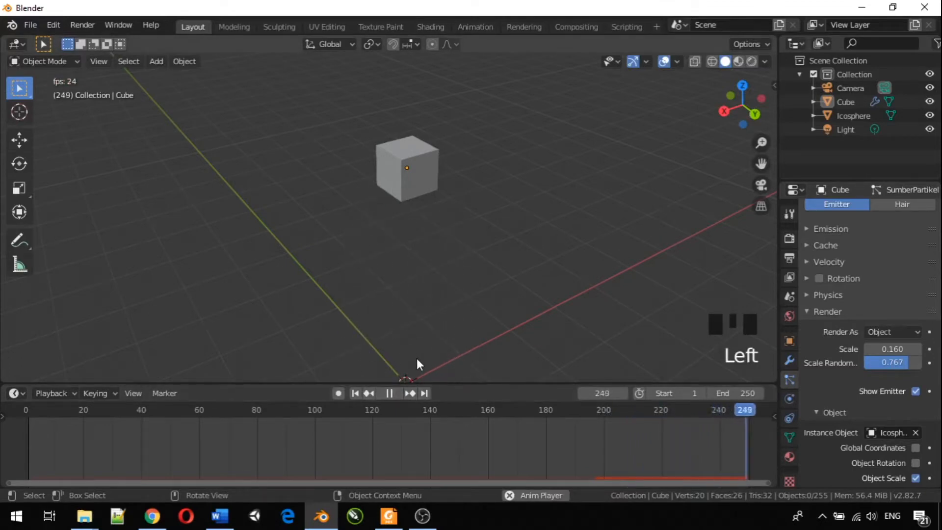
pyautogui.press('space')
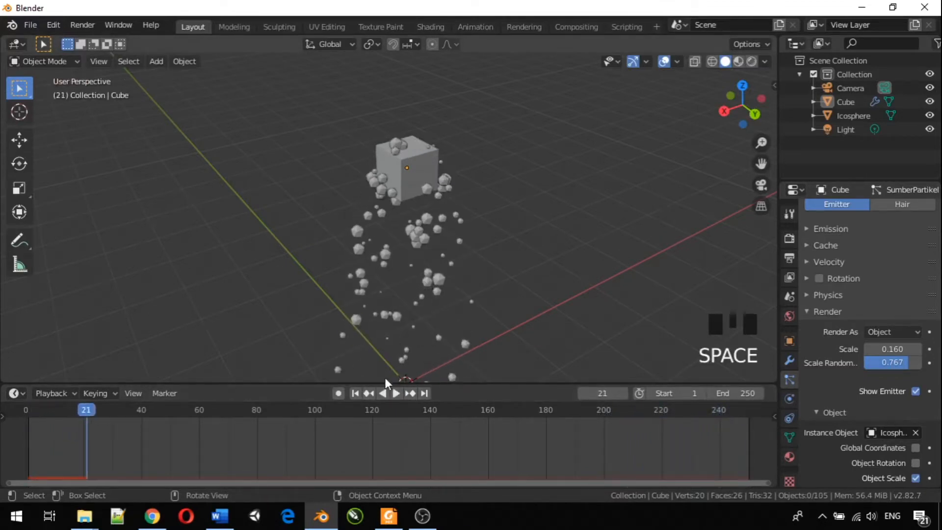
pyautogui.scroll(5, 434, 219)
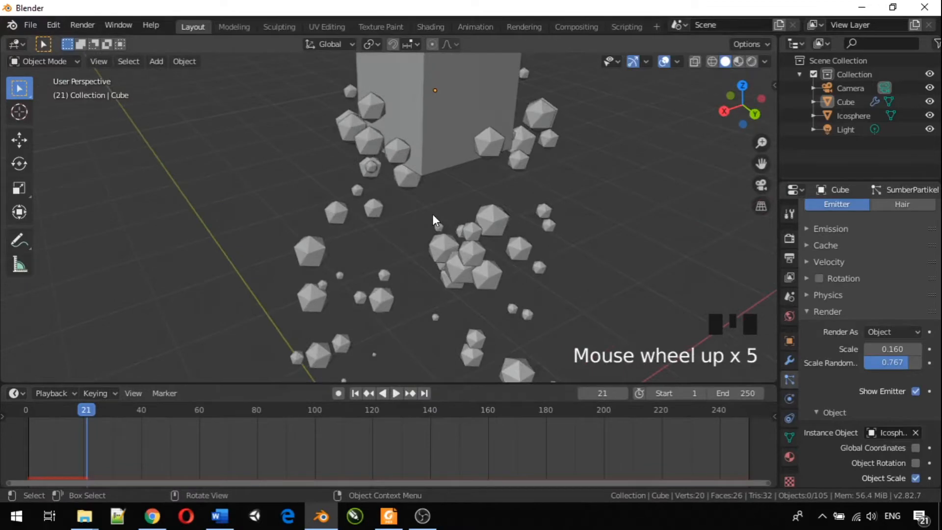
pyautogui.scroll(1, 432, 220)
pyautogui.moveTo(432, 221); pyautogui.dragTo(492, 220, button='middle')
pyautogui.moveTo(381, 204); pyautogui.dragTo(284, 172, button='middle')
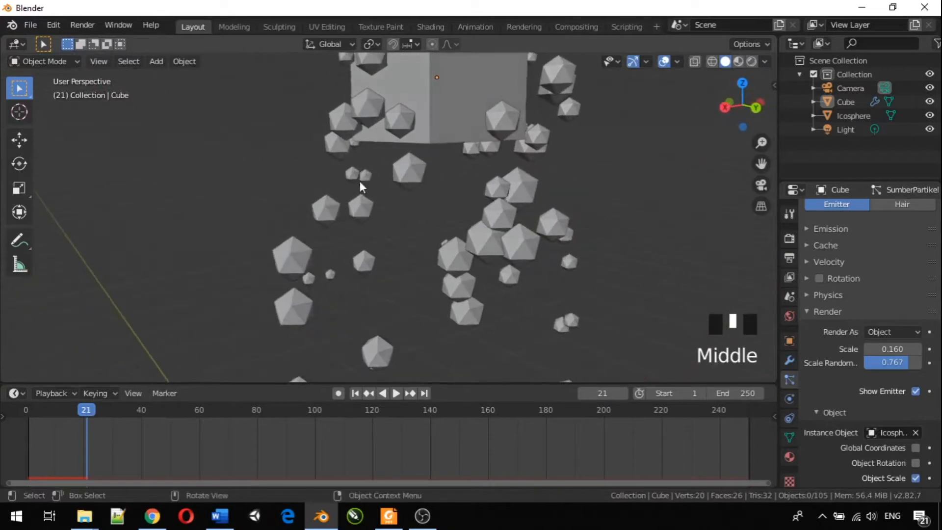
# - Set the particles' scale randomness to 1.000 and check the size variation from several angles
pyautogui.scroll(-1, 579, 255)
pyautogui.moveTo(875, 369); pyautogui.dragTo(902, 369)
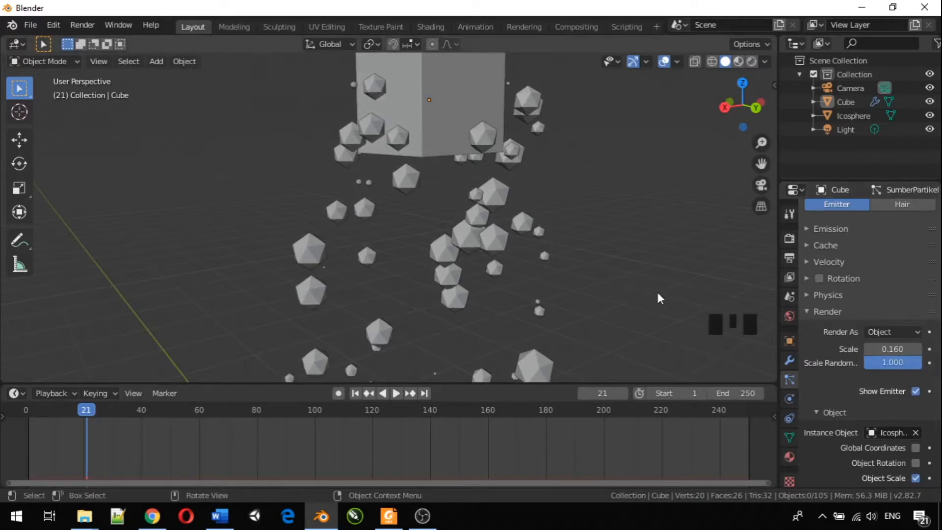
pyautogui.moveTo(478, 248); pyautogui.dragTo(421, 288, button='middle')
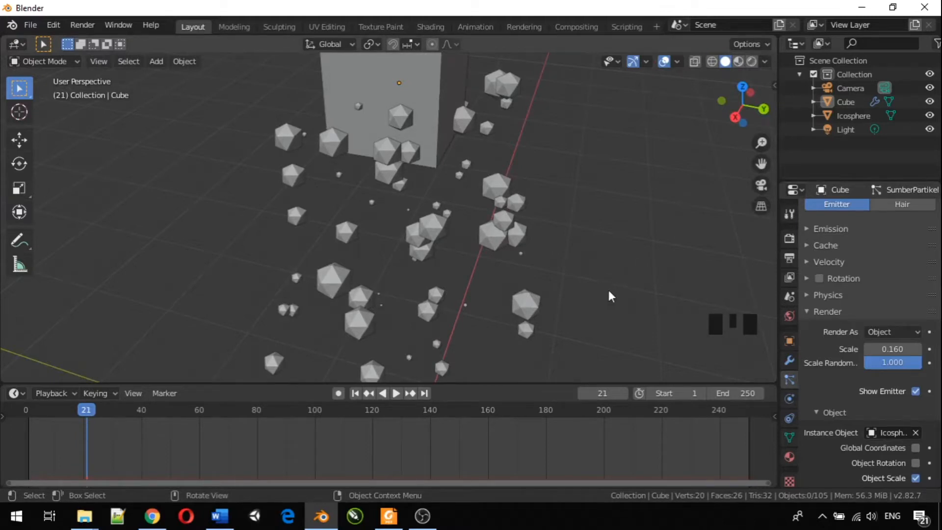
pyautogui.scroll(-7, 564, 277)
pyautogui.moveTo(562, 277); pyautogui.dragTo(539, 256, button='middle')
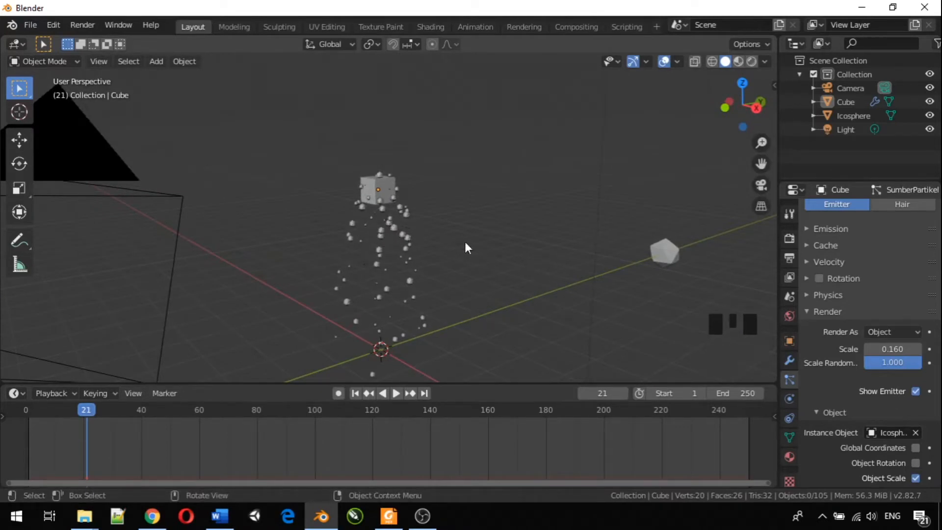
pyautogui.moveTo(548, 274); pyautogui.dragTo(517, 283, button='middle')
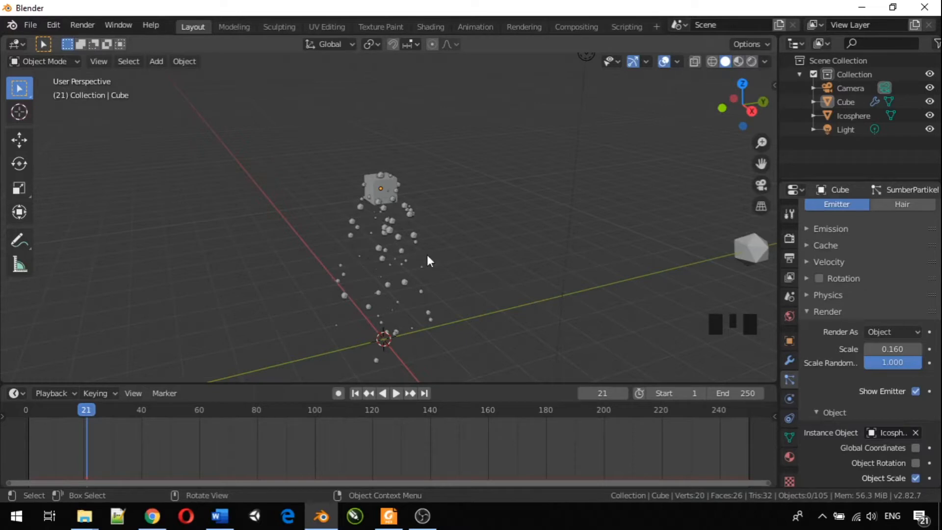
# - Add a new material to the ico sphere and set its surface shader to Emission
pyautogui.scroll(-2, 502, 275)
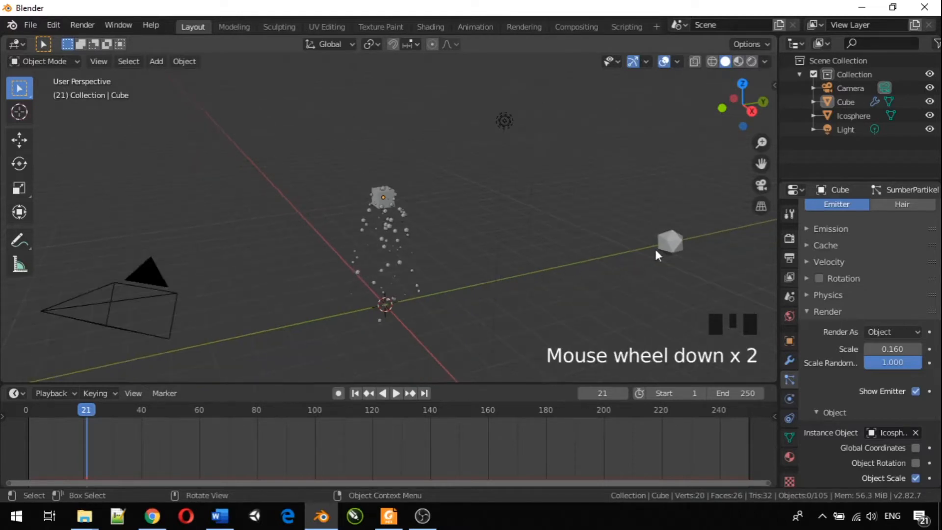
pyautogui.click(669, 240)
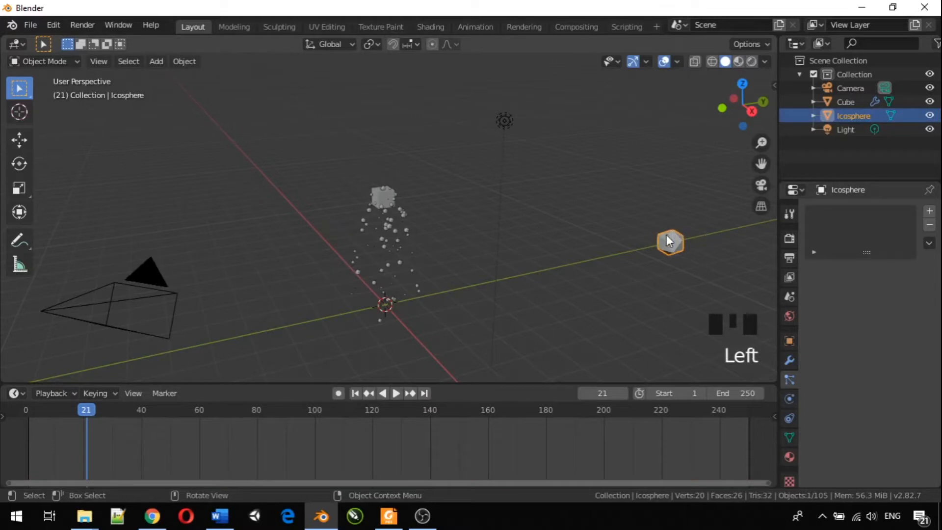
pyautogui.moveTo(646, 265); pyautogui.dragTo(623, 268, button='middle')
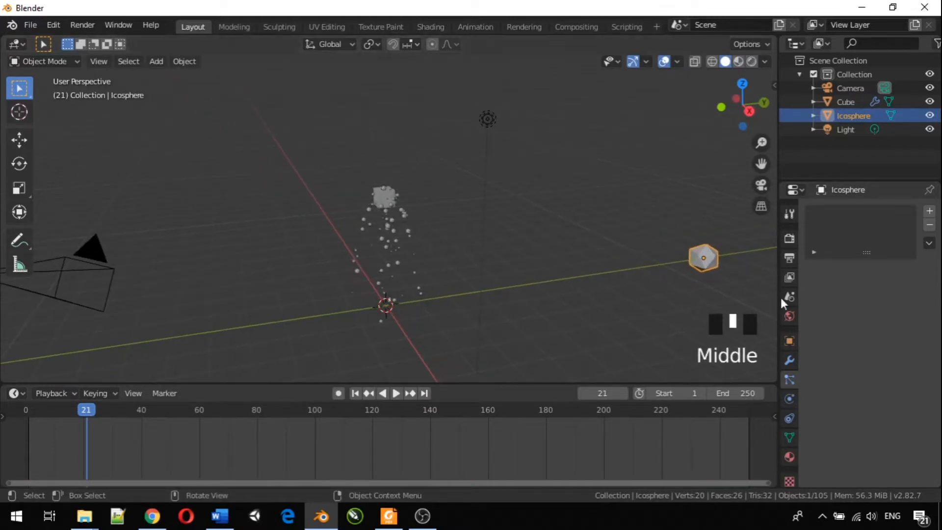
pyautogui.click(788, 456)
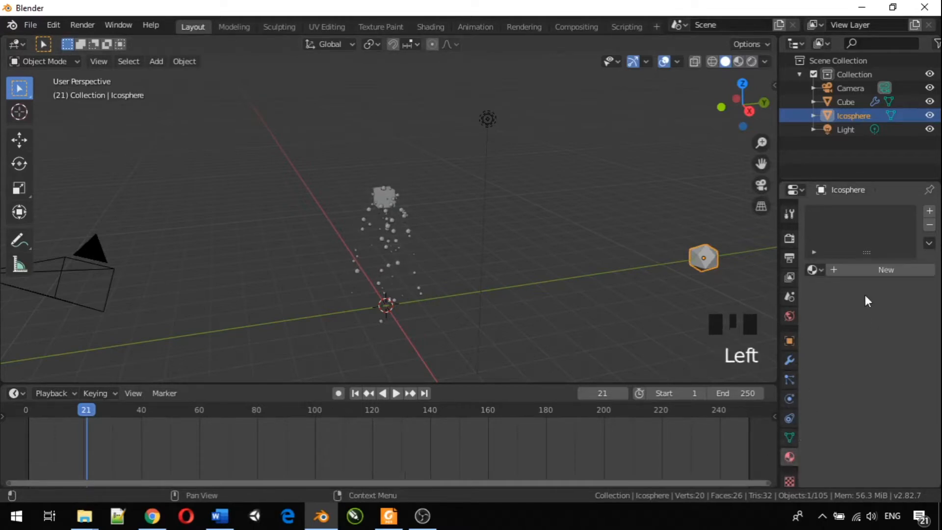
pyautogui.click(862, 270)
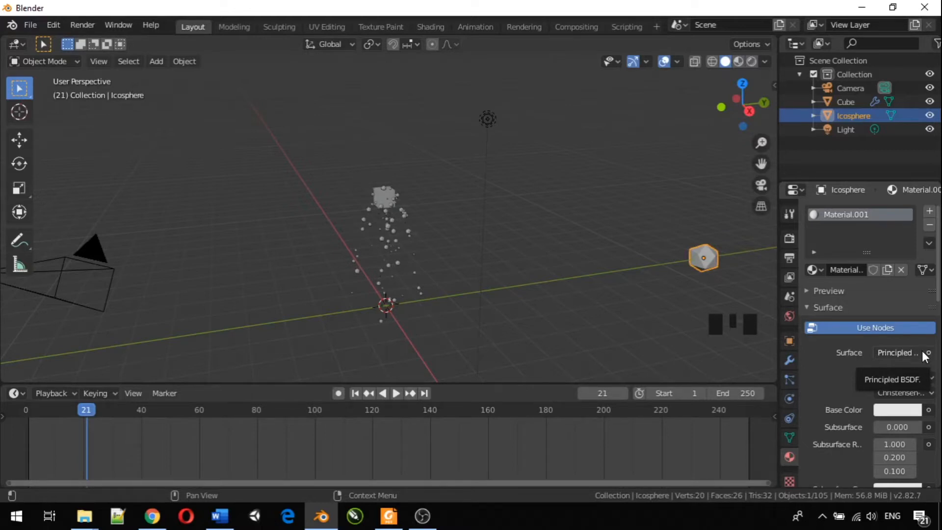
pyautogui.click(929, 354)
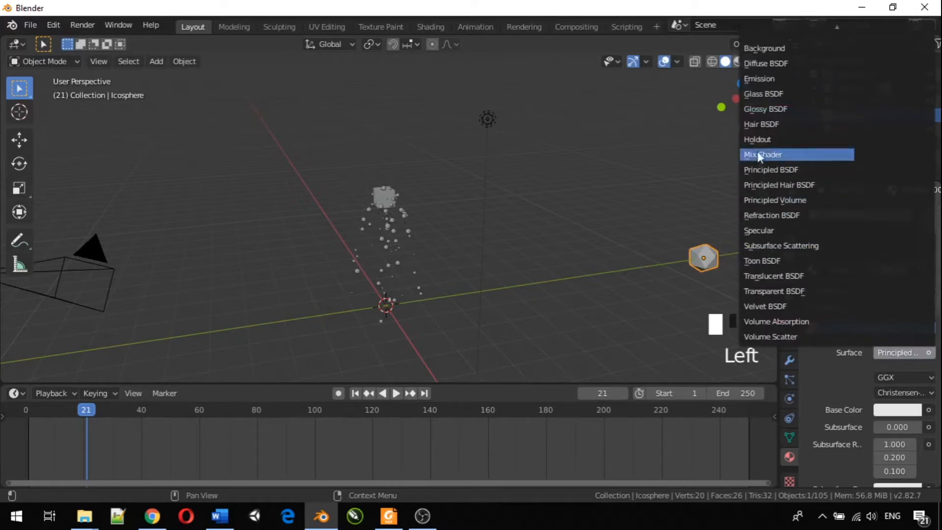
pyautogui.click(746, 77)
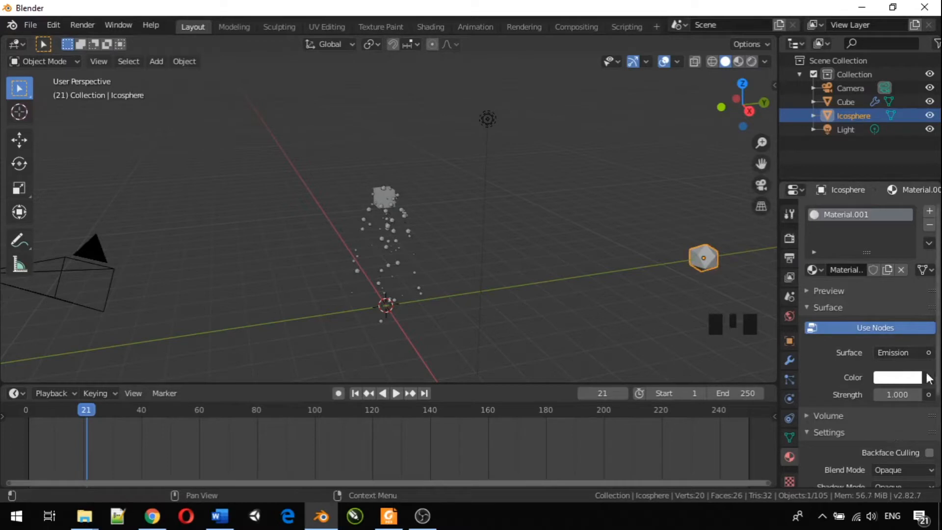
# - Examine the ico sphere's Emission shader nodes in the Shading workspace, then return to the Layout workspace
pyautogui.click(428, 23)
pyautogui.scroll(2, 439, 341)
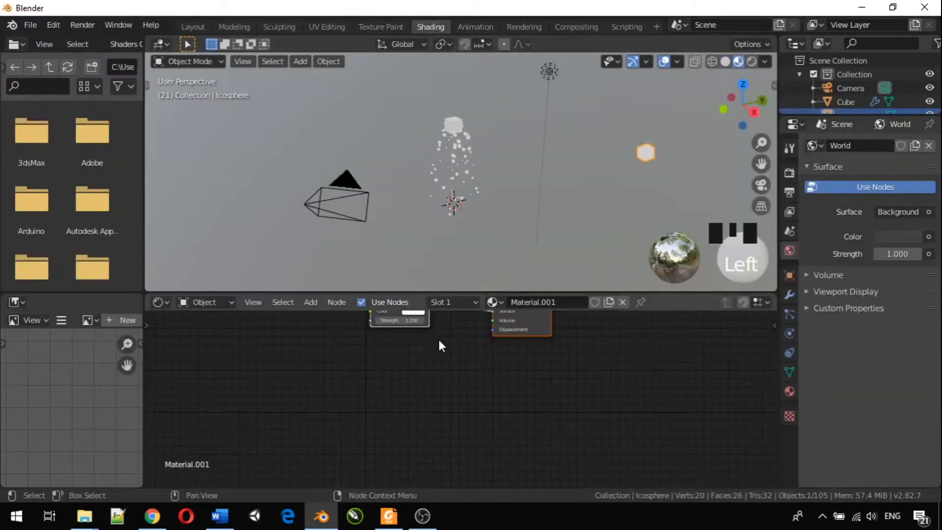
pyautogui.moveTo(440, 337); pyautogui.dragTo(462, 406, button='middle')
pyautogui.scroll(3, 467, 404)
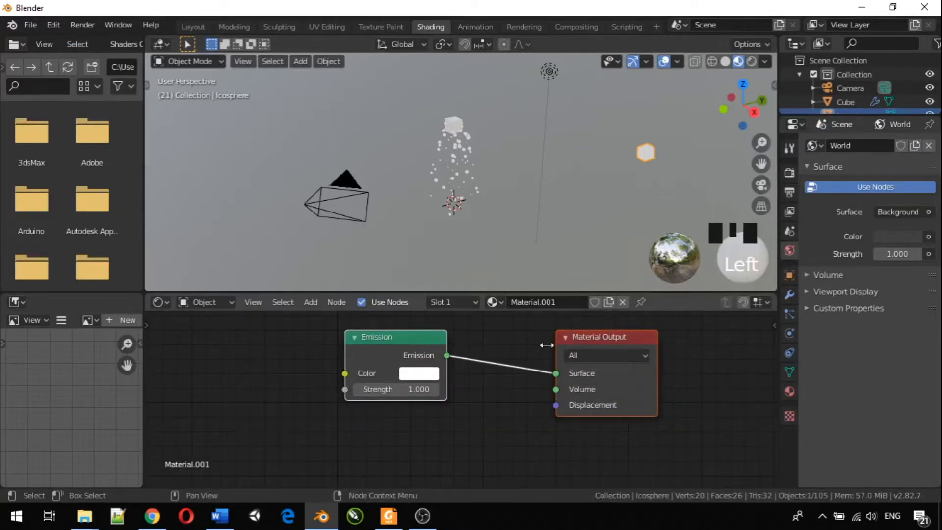
pyautogui.click(193, 27)
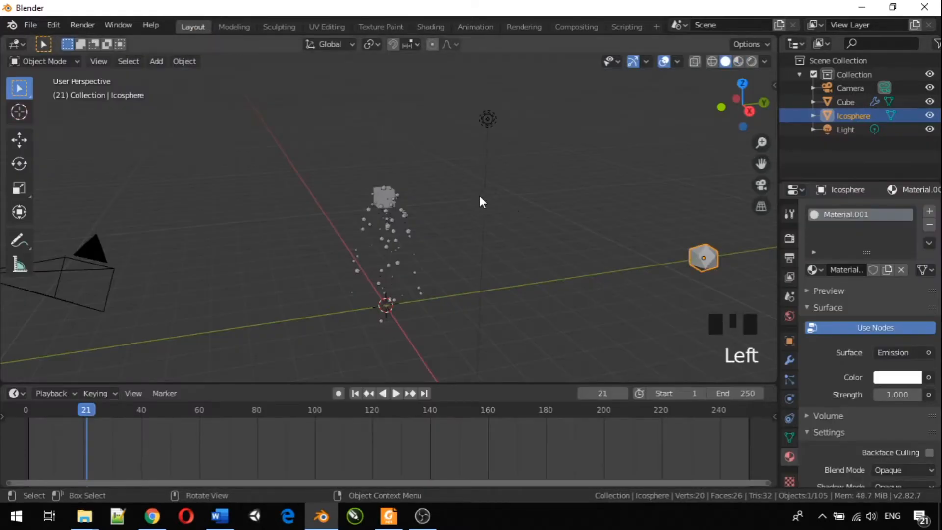
# - Set the emission color of the ico sphere's material to bright cyan
pyautogui.scroll(3, 652, 319)
pyautogui.keyDown('shift'); pyautogui.moveTo(630, 296); pyautogui.dragTo(202, 230, button='middle'); pyautogui.keyUp('shift')
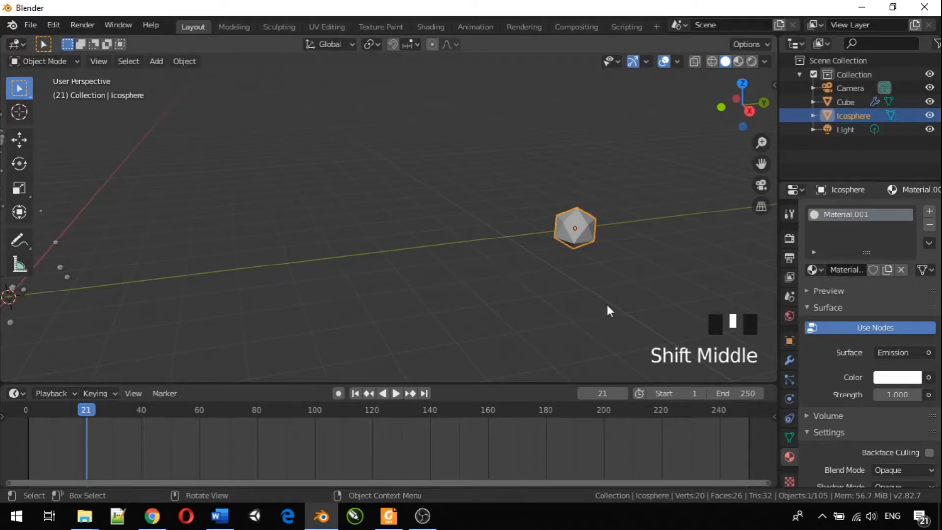
pyautogui.moveTo(534, 270); pyautogui.dragTo(478, 268, button='middle')
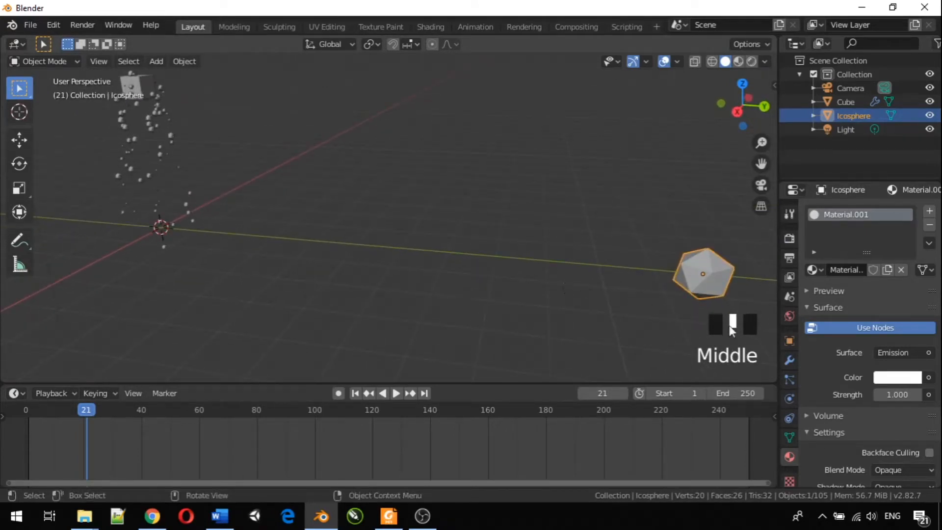
pyautogui.click(886, 378)
pyautogui.moveTo(847, 233); pyautogui.dragTo(850, 182)
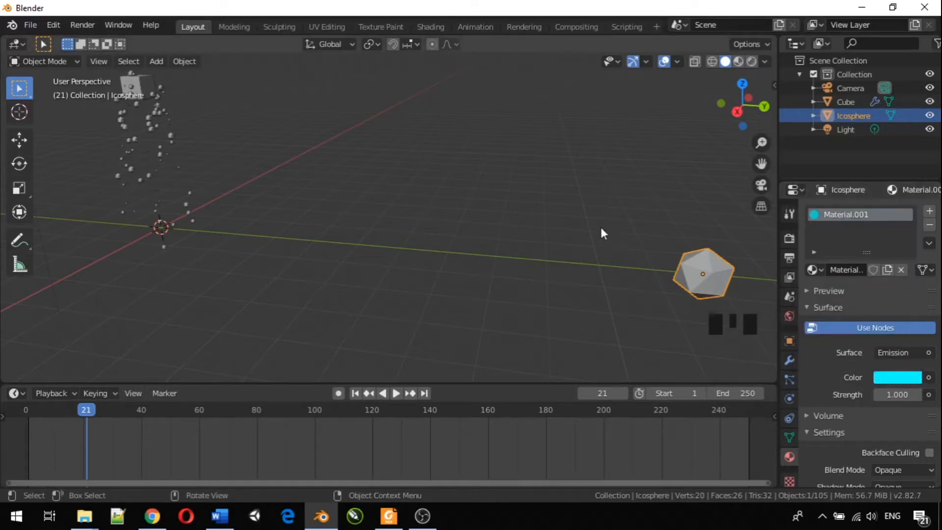
# - Switch the viewport to rendered shading and set the ico sphere material's emission strength to 5.800
pyautogui.click(754, 63)
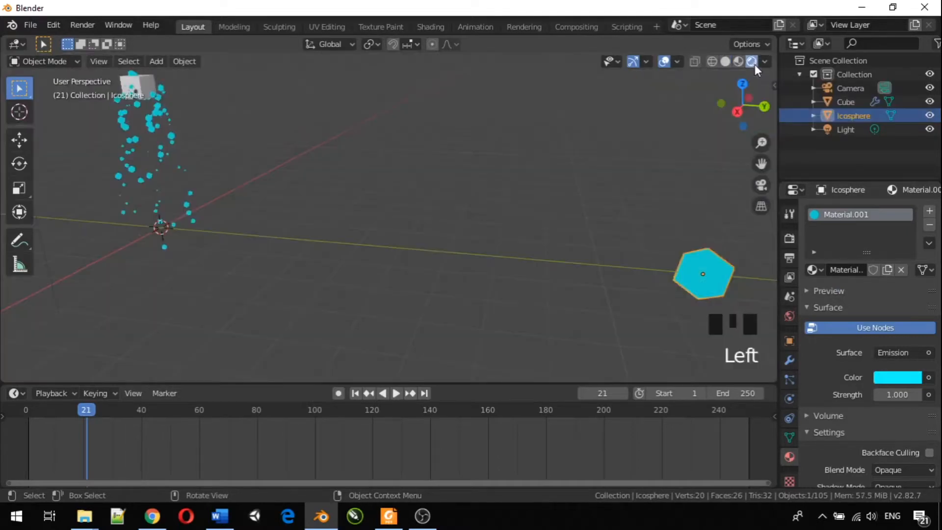
pyautogui.moveTo(547, 129); pyautogui.dragTo(358, 183, button='middle')
pyautogui.keyDown('shift'); pyautogui.moveTo(292, 210); pyautogui.dragTo(646, 210, button='middle'); pyautogui.keyUp('shift')
pyautogui.scroll(5, 103, 216)
pyautogui.keyDown('shift'); pyautogui.moveTo(133, 219); pyautogui.dragTo(325, 272, button='middle'); pyautogui.keyUp('shift')
pyautogui.scroll(-2, 325, 273)
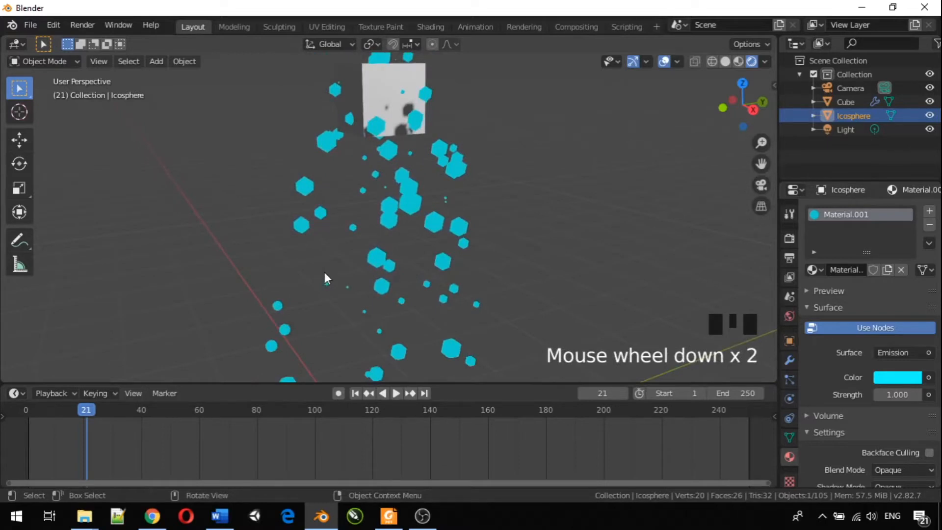
pyautogui.moveTo(884, 396); pyautogui.dragTo(932, 396)
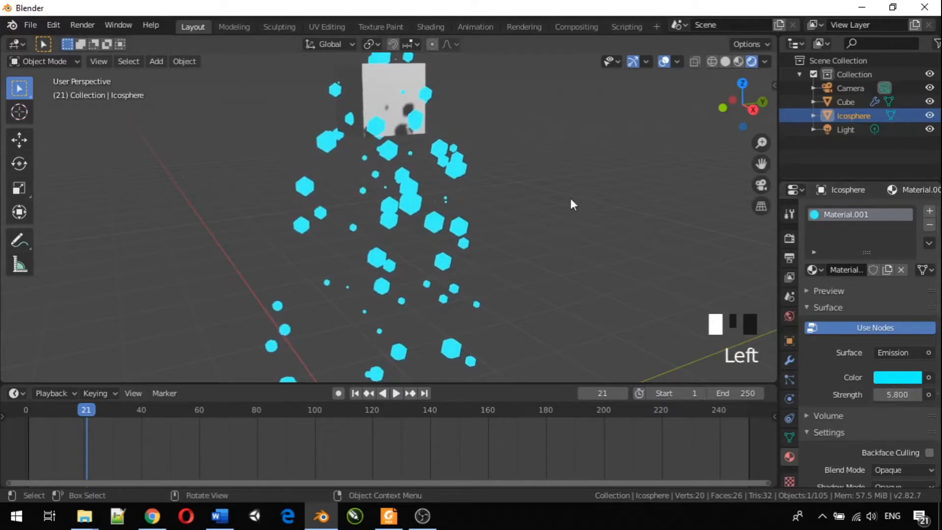
# - Enable Bloom for the Eevee render and examine the glowing particles from several angles and distances
pyautogui.click(789, 239)
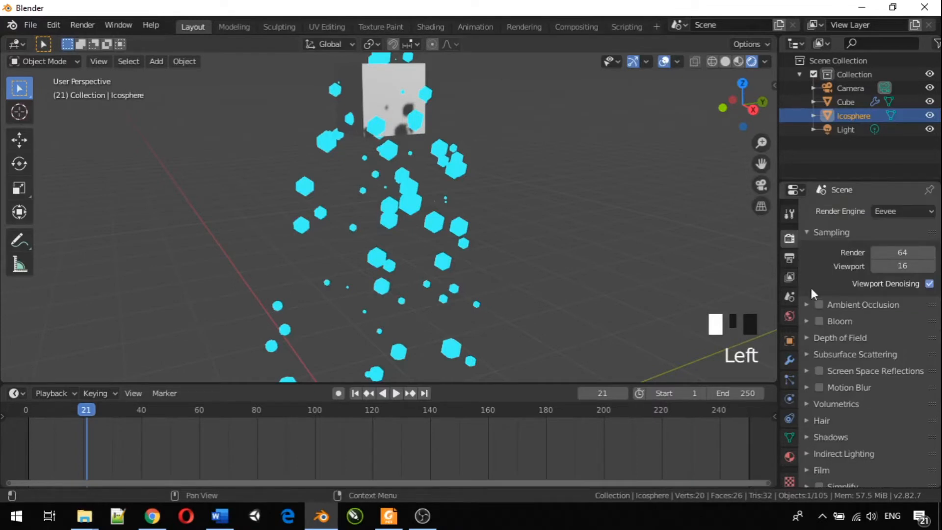
pyautogui.click(820, 321)
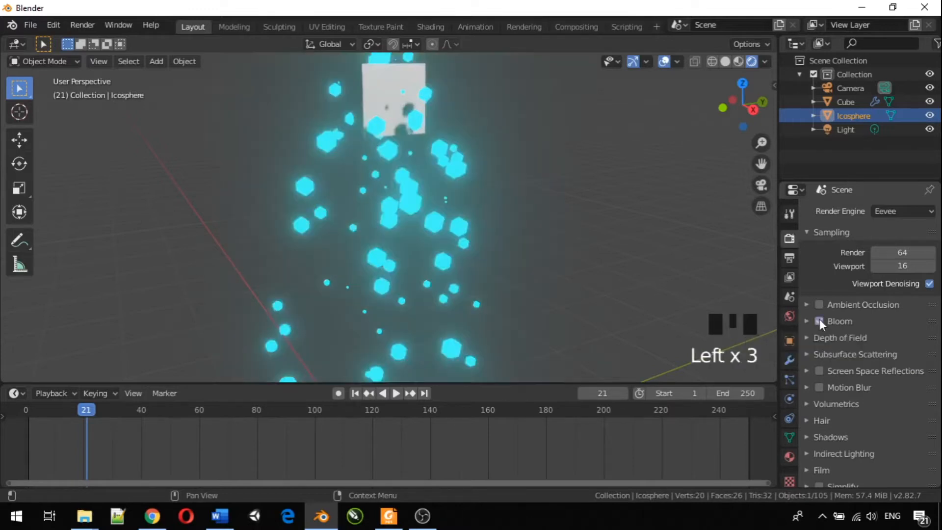
pyautogui.moveTo(516, 254); pyautogui.dragTo(311, 236, button='middle')
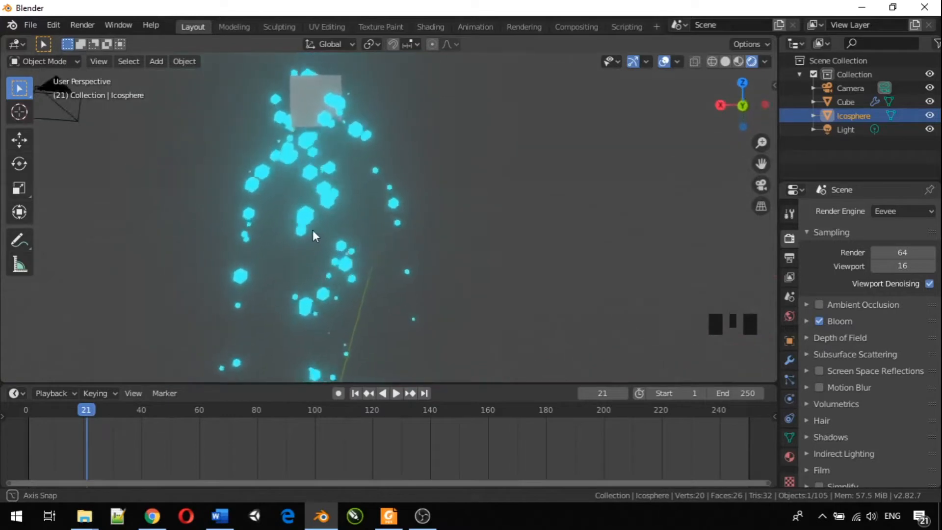
pyautogui.moveTo(369, 235); pyautogui.dragTo(492, 264, button='middle')
pyautogui.scroll(-5, 492, 264)
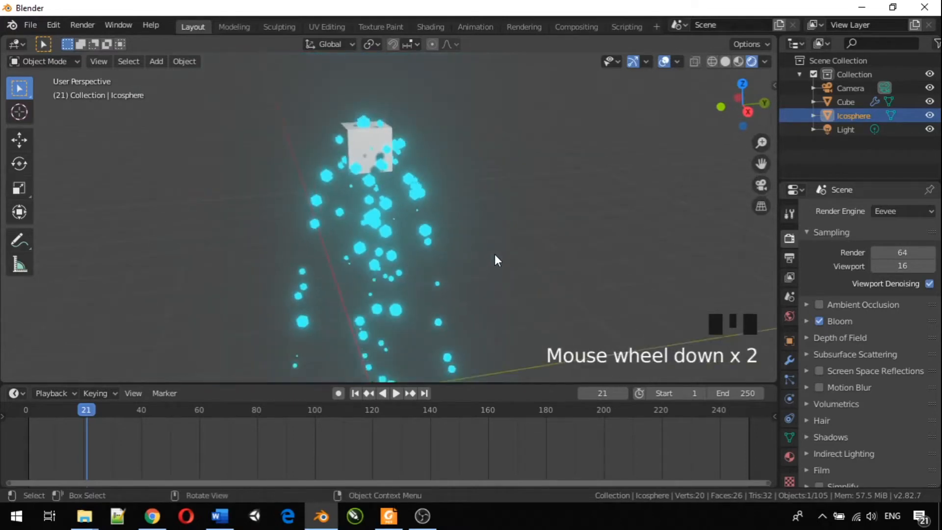
pyautogui.scroll(-2, 506, 259)
pyautogui.moveTo(526, 259); pyautogui.dragTo(533, 258, button='middle')
pyautogui.scroll(1, 638, 288)
pyautogui.scroll(-1, 652, 287)
pyautogui.scroll(1, 658, 284)
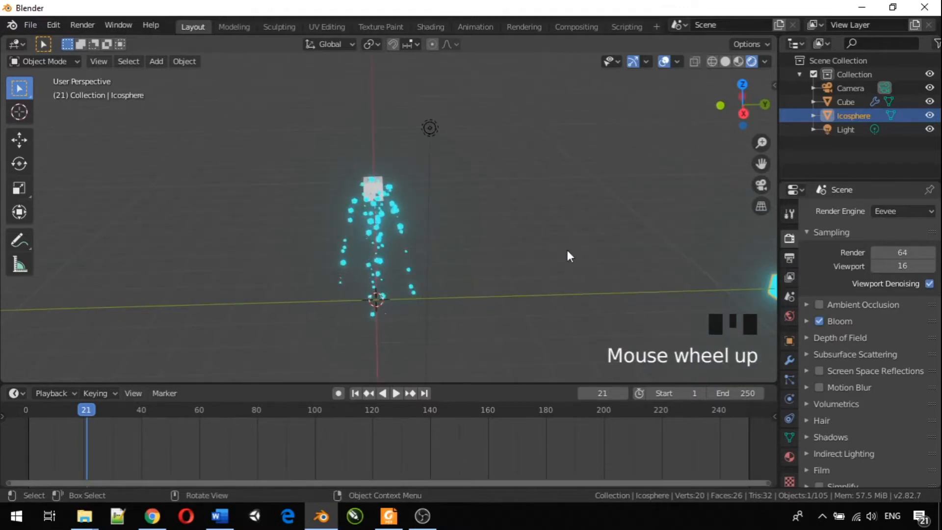
pyautogui.scroll(-2, 490, 254)
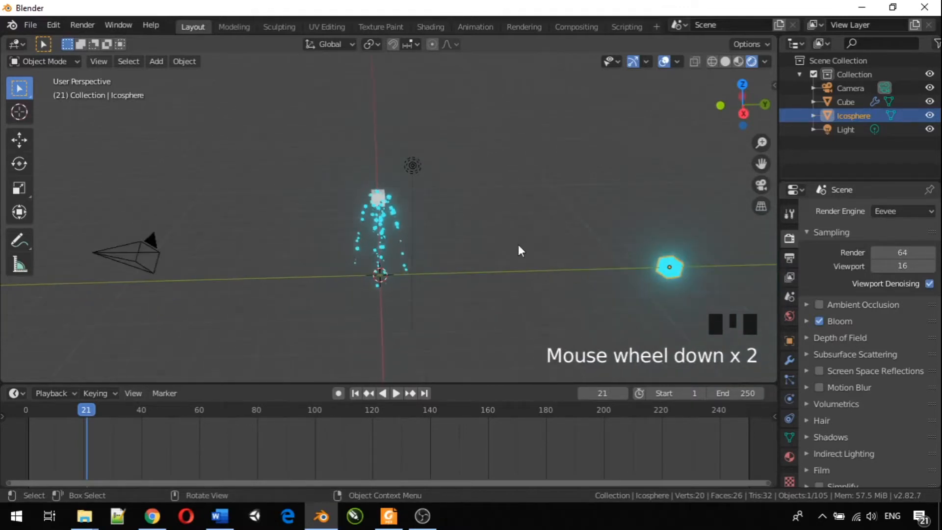
# - Set the ico sphere material's emission strength to 42.200 and inspect the glow around the cube's particles
pyautogui.click(663, 267)
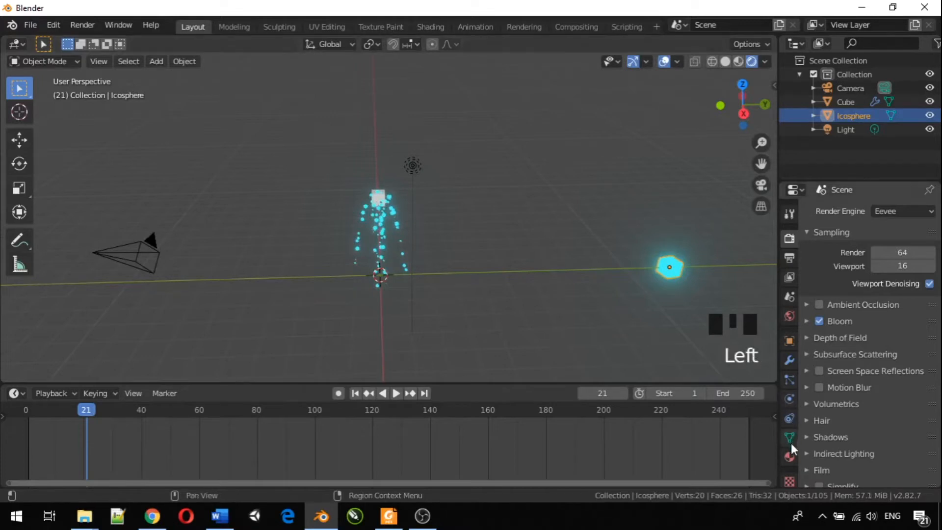
pyautogui.click(789, 457)
pyautogui.moveTo(894, 392)
pyautogui.mouseDown()
pyautogui.moveTo(927, 392)
pyautogui.moveTo(881, 395)
pyautogui.mouseUp()
pyautogui.scroll(7, 316, 237)
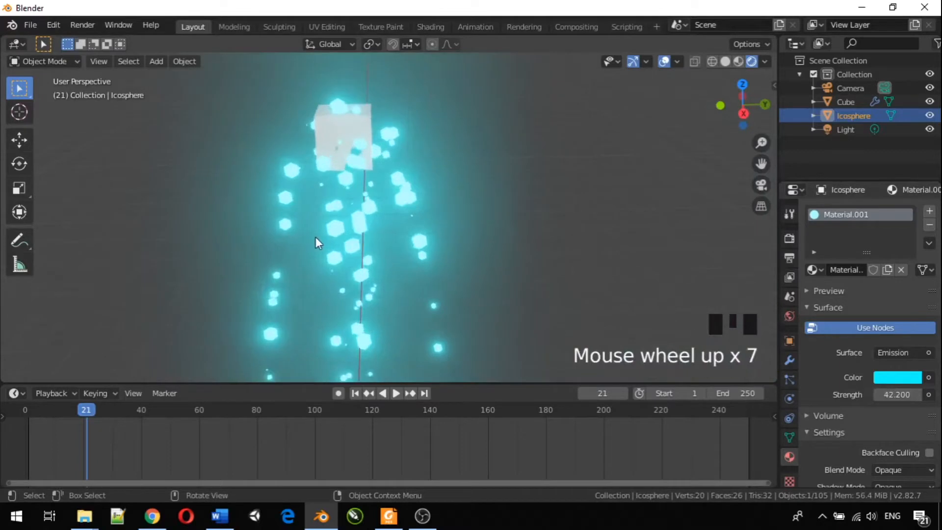
pyautogui.moveTo(315, 236); pyautogui.dragTo(730, 183, button='middle')
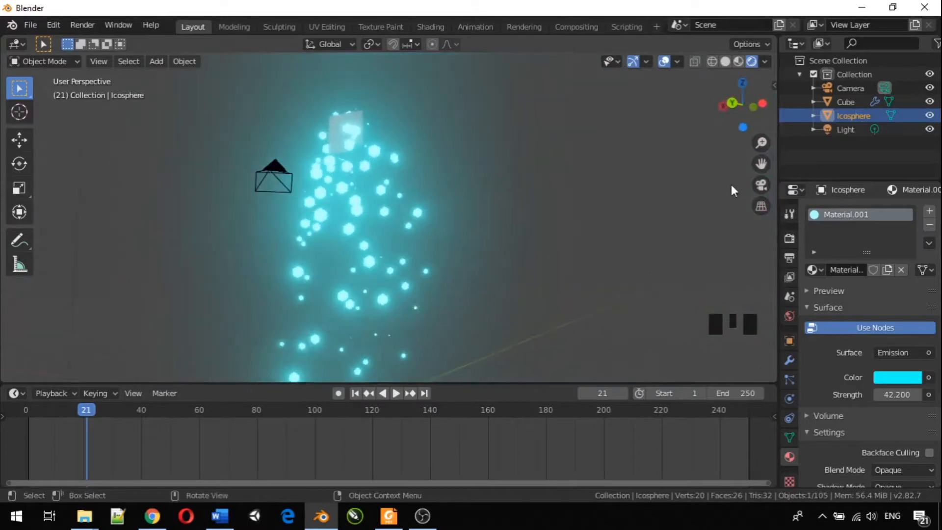
pyautogui.scroll(-3, 445, 242)
pyautogui.moveTo(399, 259); pyautogui.dragTo(440, 301, button='middle')
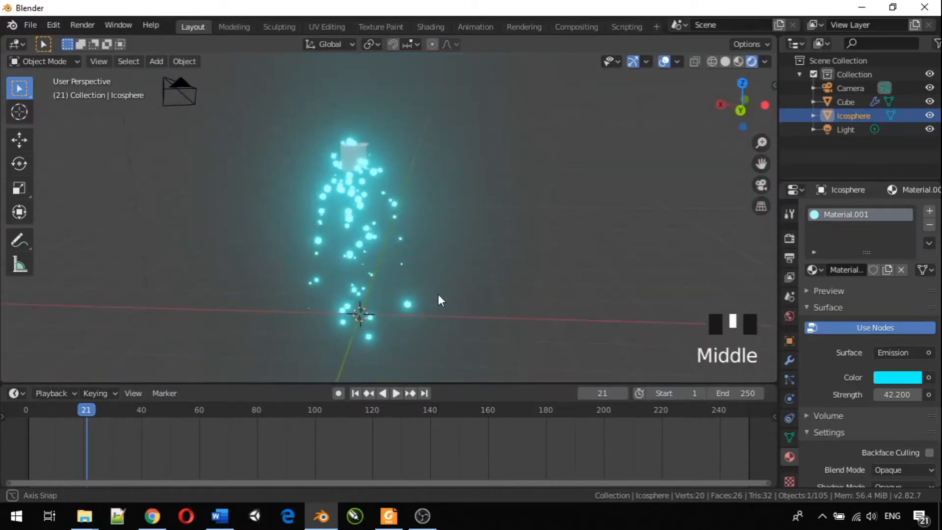
pyautogui.moveTo(347, 270); pyautogui.dragTo(380, 276, button='middle')
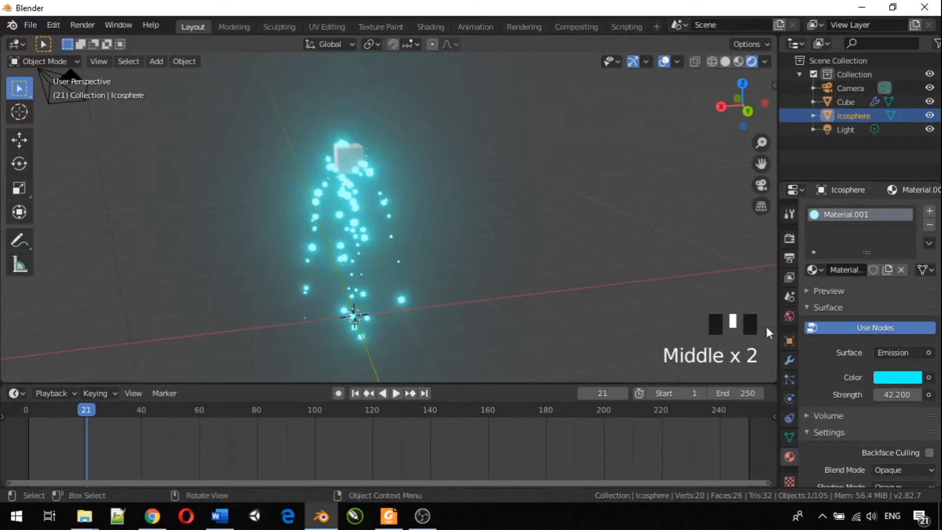
# - Set the world background color to pure black by lowering its value (V) to 0.000
pyautogui.click(789, 315)
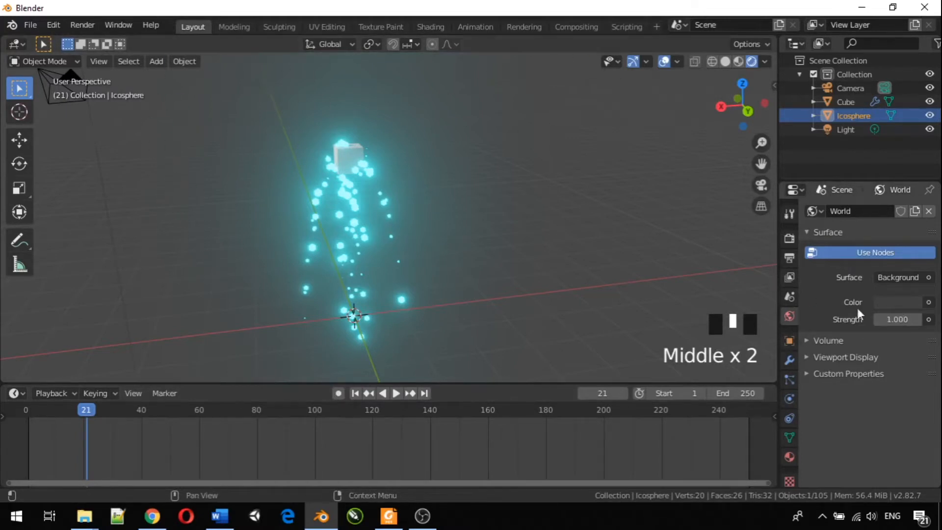
pyautogui.click(899, 300)
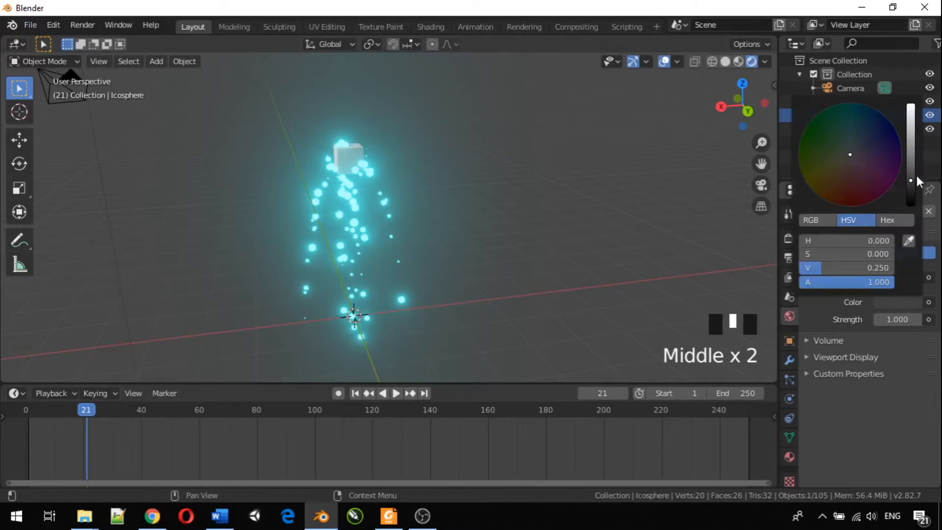
pyautogui.moveTo(911, 180); pyautogui.dragTo(912, 204)
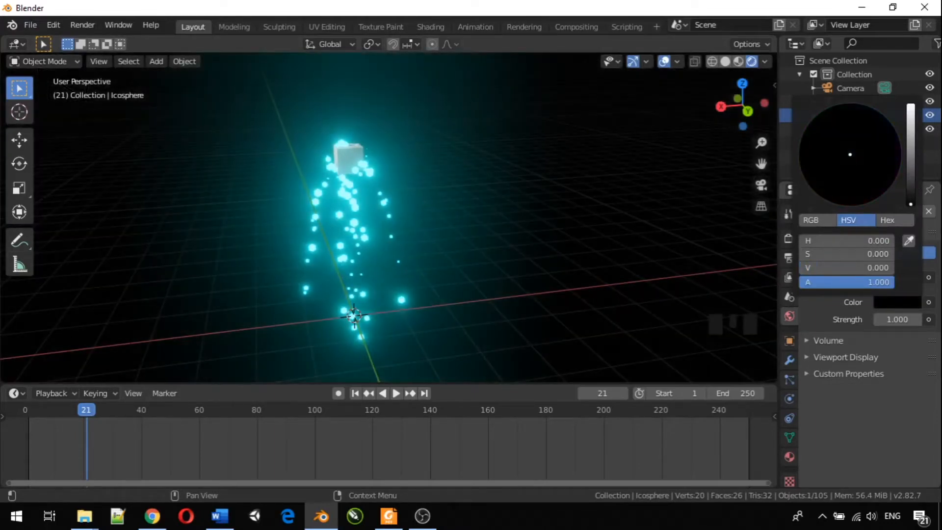
pyautogui.click(589, 226)
# - Play the particle animation against the black background with the cube deselected
pyautogui.moveTo(457, 203); pyautogui.dragTo(389, 191, button='middle')
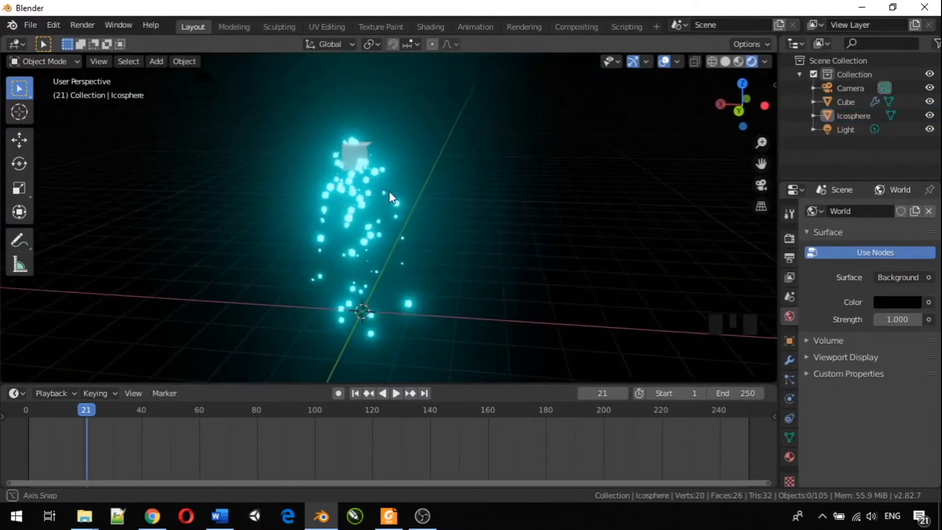
pyautogui.click(349, 149)
pyautogui.click(462, 222)
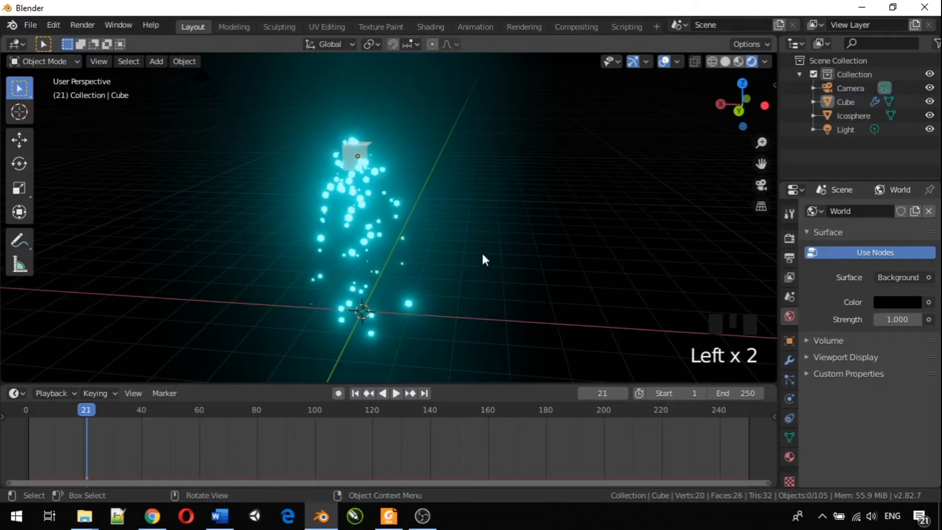
pyautogui.click(474, 243)
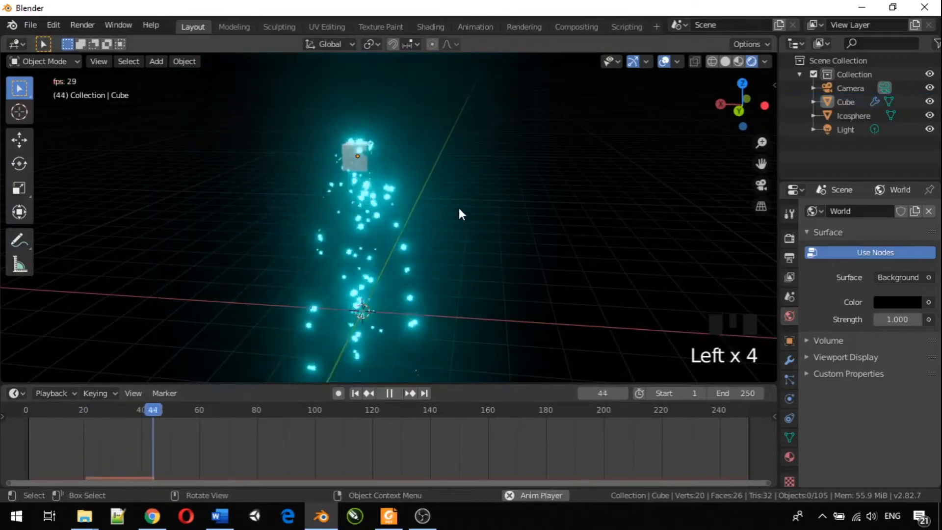
# - Move the cube toward negative X and slightly higher while the animation plays, and deselect it
pyautogui.click(352, 151)
pyautogui.press('g')
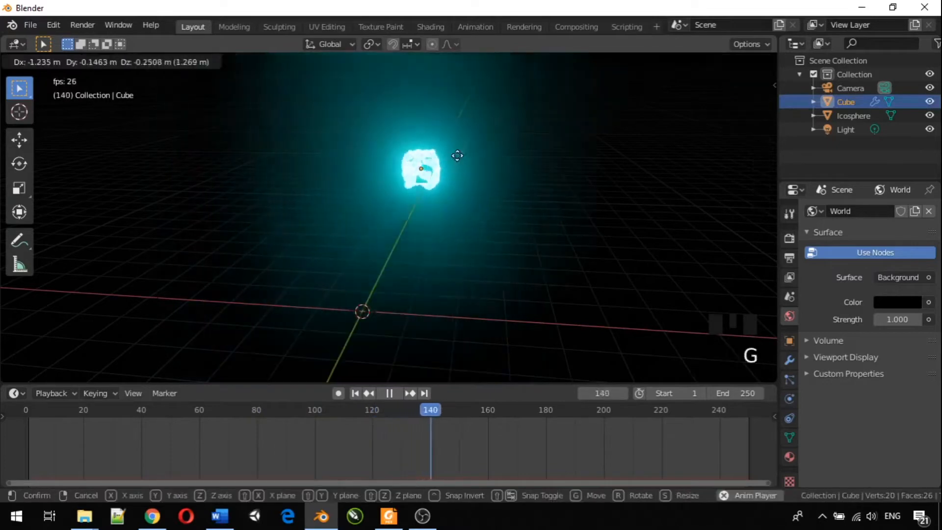
pyautogui.click(455, 118)
pyautogui.click(491, 128)
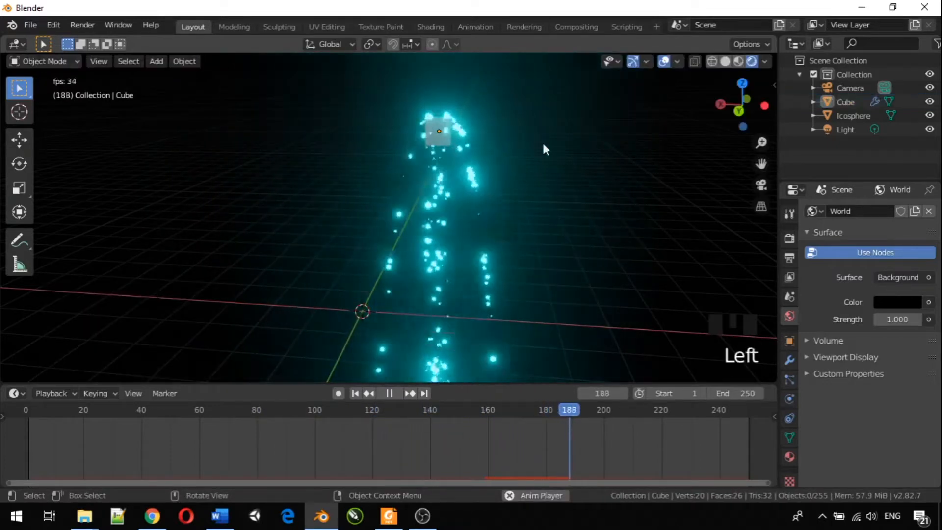
# - Undo the cube's last move, deselect it, and watch the particles fall while the animation plays
pyautogui.hotkey('ctrl', 'z')
pyautogui.hotkey('ctrl', 'z')
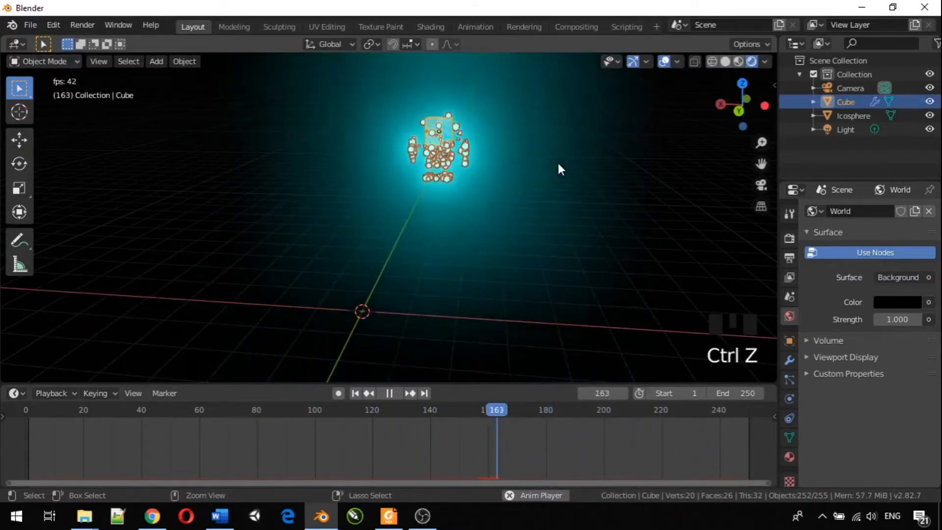
pyautogui.click(479, 168)
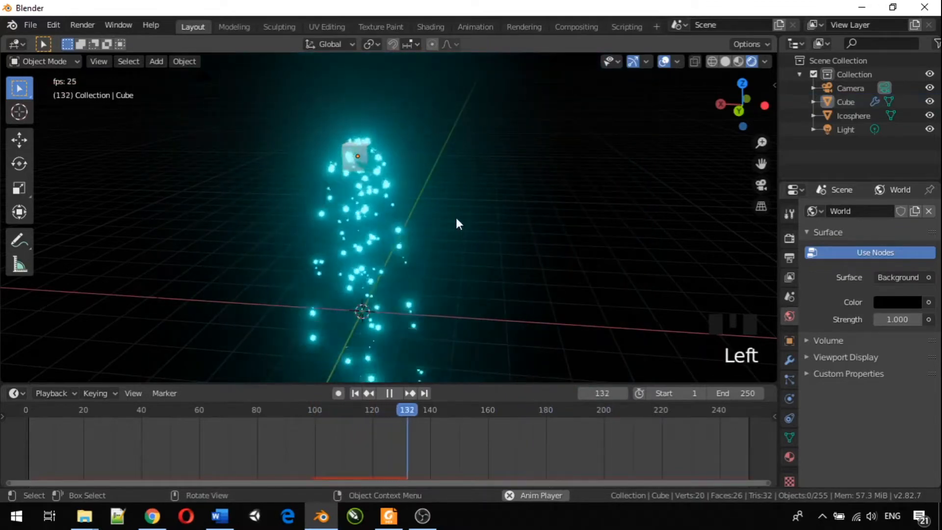
pyautogui.moveTo(466, 221); pyautogui.dragTo(530, 245, button='middle')
pyautogui.moveTo(448, 308); pyautogui.dragTo(491, 248, button='middle')
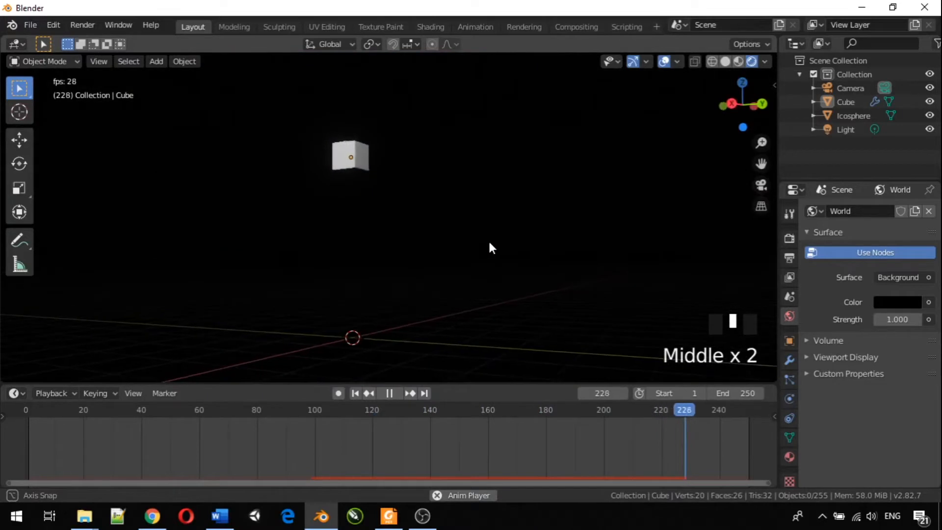
pyautogui.scroll(-2, 490, 248)
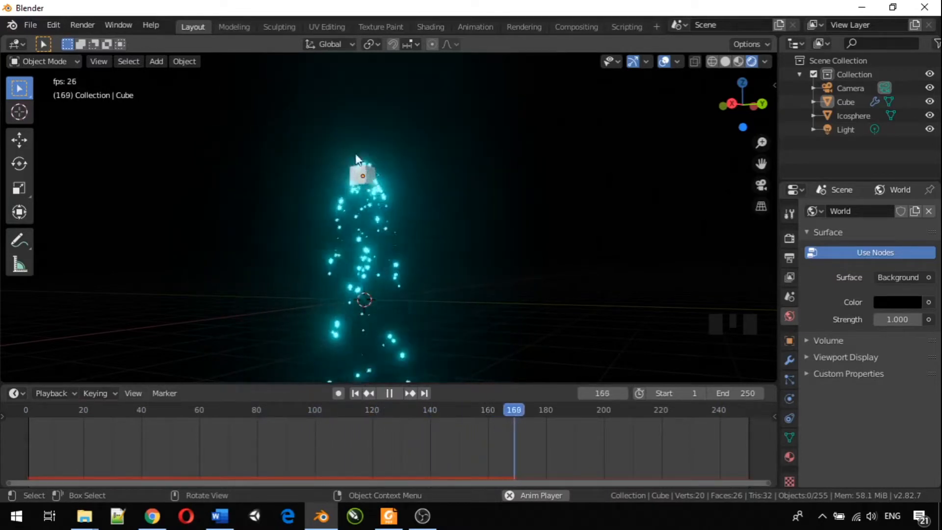
pyautogui.moveTo(431, 219); pyautogui.dragTo(385, 258, button='middle')
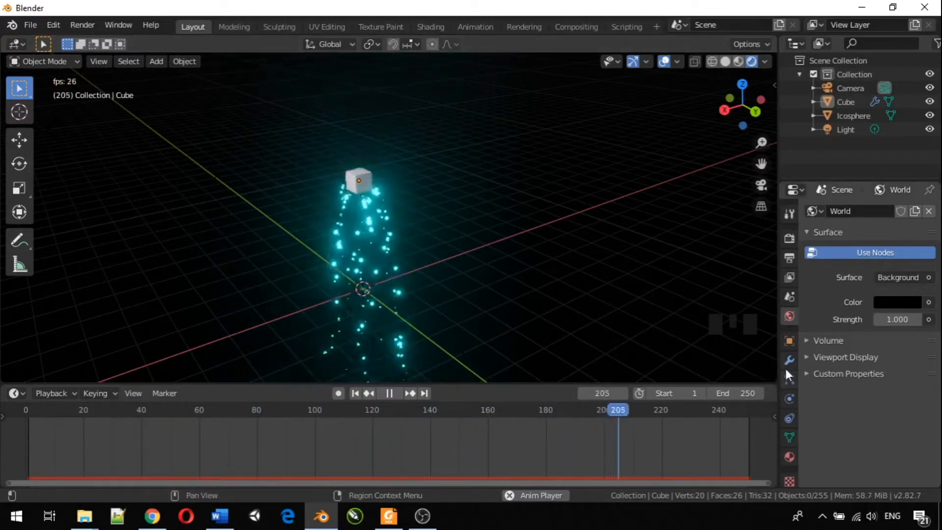
# - Bring up the cube's particle settings, collapse the Render section, expand Physics, and review the available physics types with the cube deselected
pyautogui.click(377, 187)
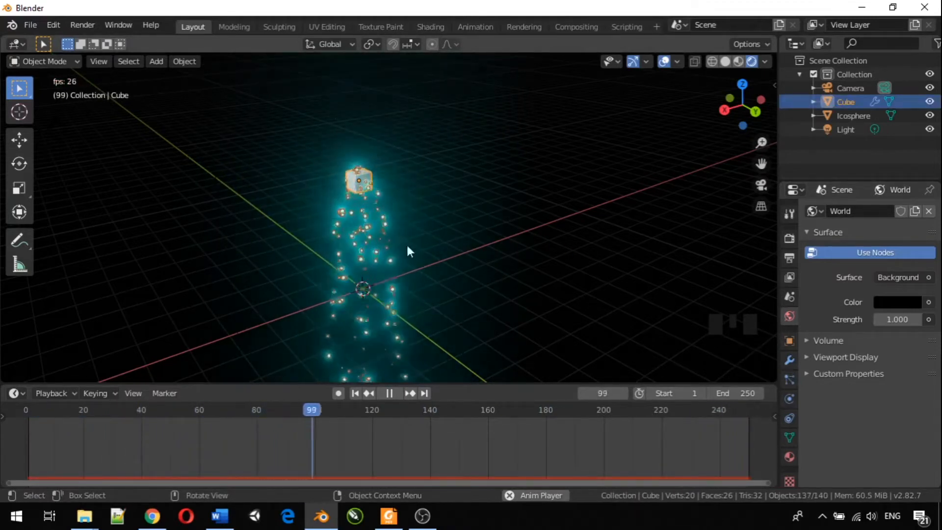
pyautogui.click(790, 379)
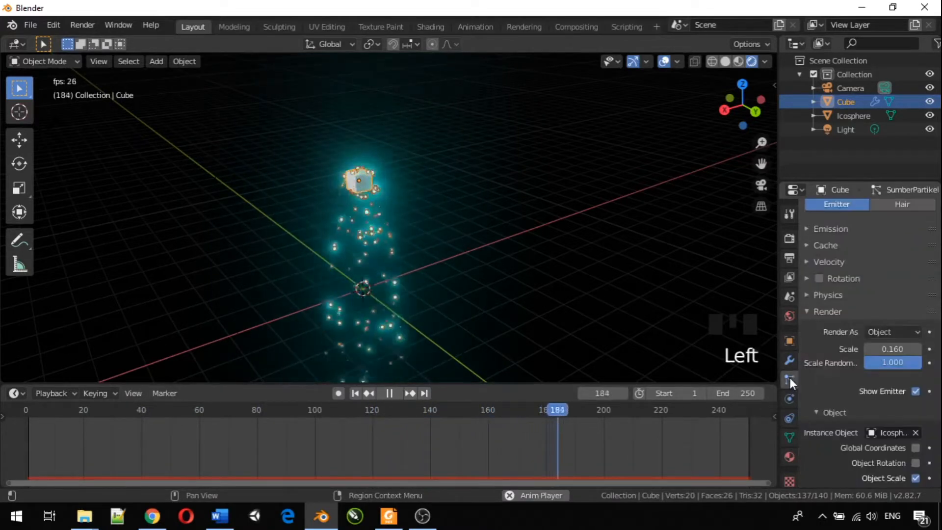
pyautogui.click(805, 311)
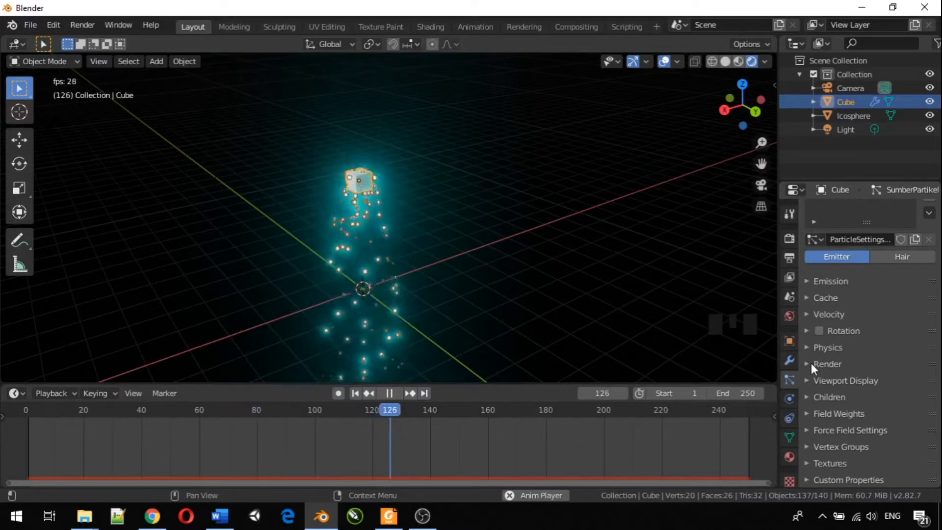
pyautogui.click(600, 287)
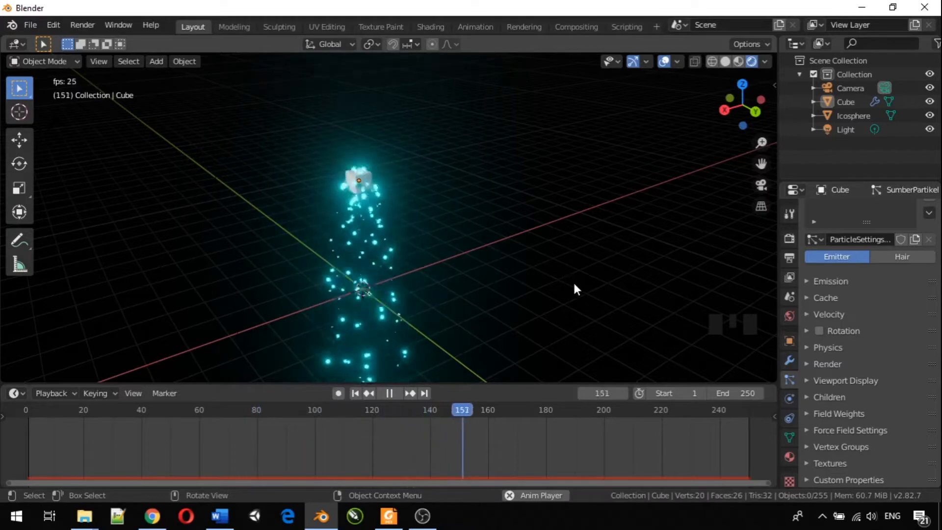
pyautogui.click(806, 347)
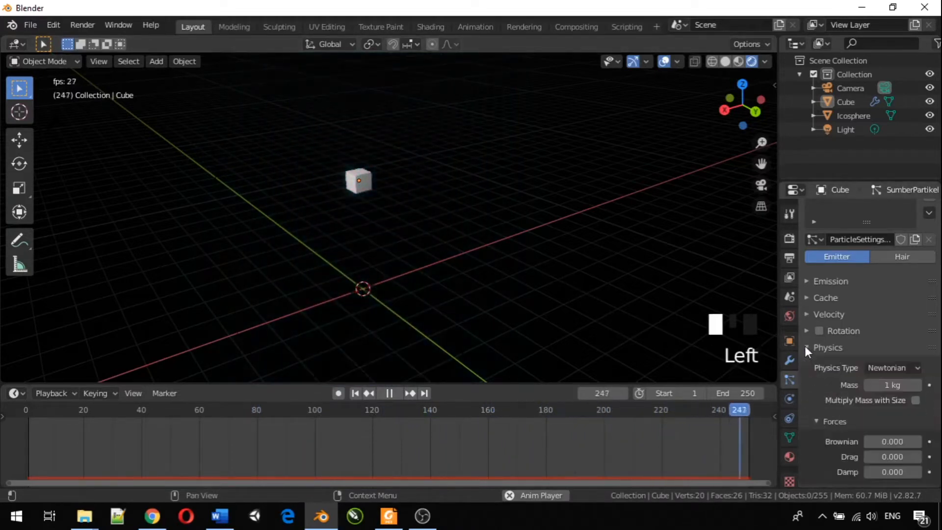
pyautogui.scroll(-2, 860, 361)
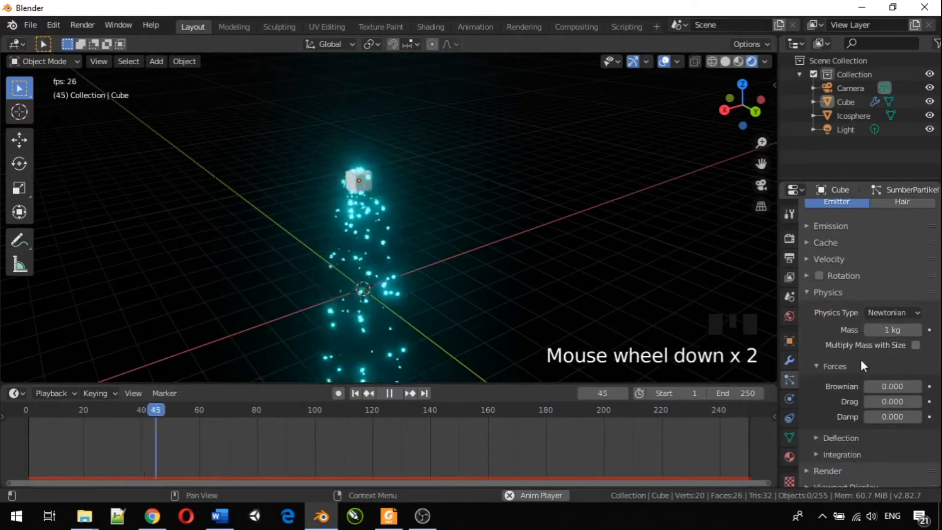
pyautogui.click(893, 313)
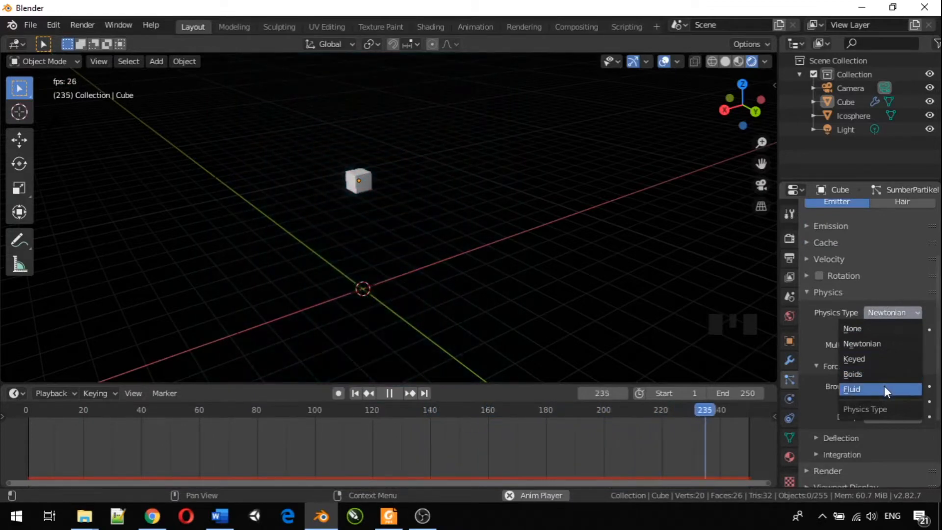
pyautogui.click(891, 308)
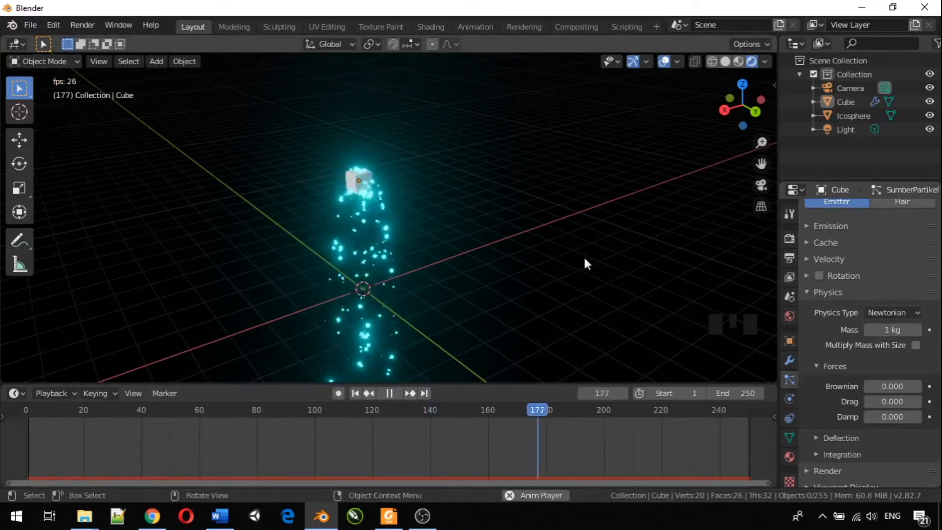
# - Set the cube's particle physics type to Fluid with a viscosity of 5.960 and inspect the playing effect
pyautogui.click(890, 310)
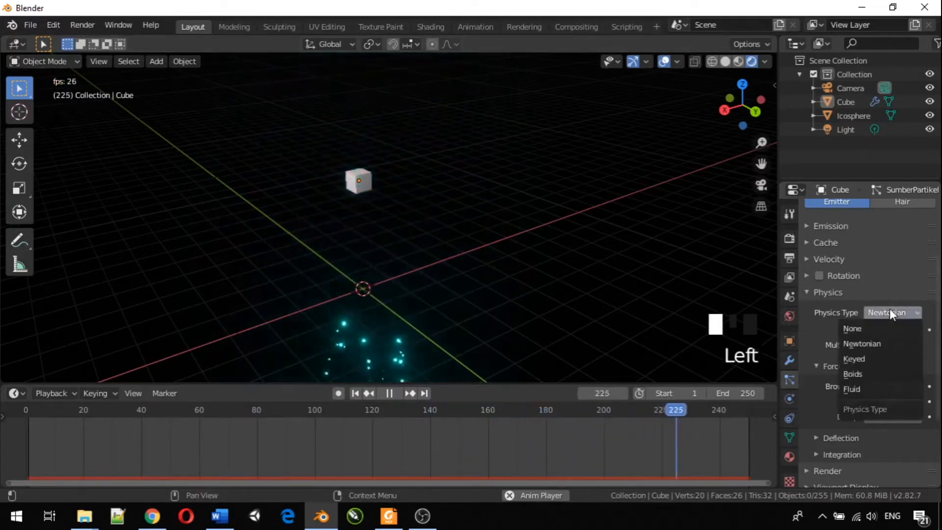
pyautogui.click(889, 388)
pyautogui.moveTo(391, 245); pyautogui.dragTo(464, 221, button='middle')
pyautogui.scroll(3, 401, 228)
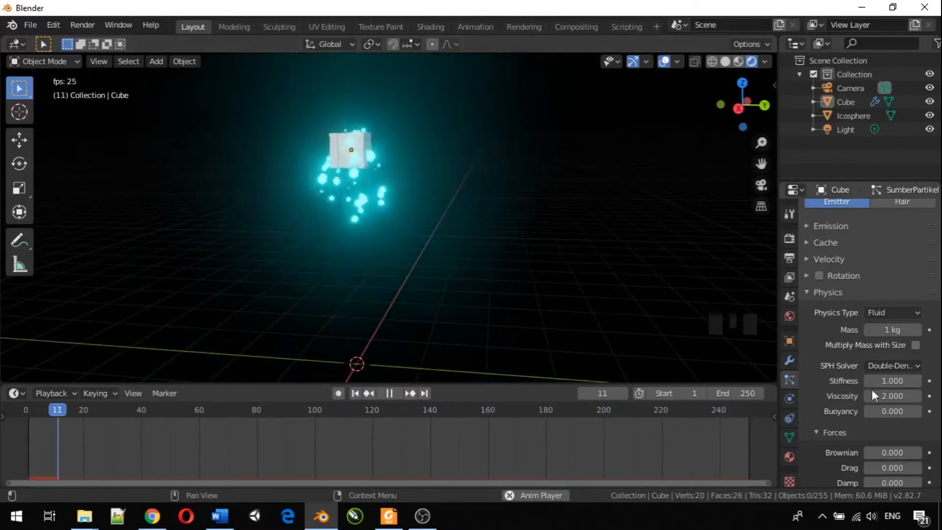
pyautogui.moveTo(880, 396); pyautogui.dragTo(939, 397)
pyautogui.moveTo(408, 260); pyautogui.dragTo(341, 273, button='middle')
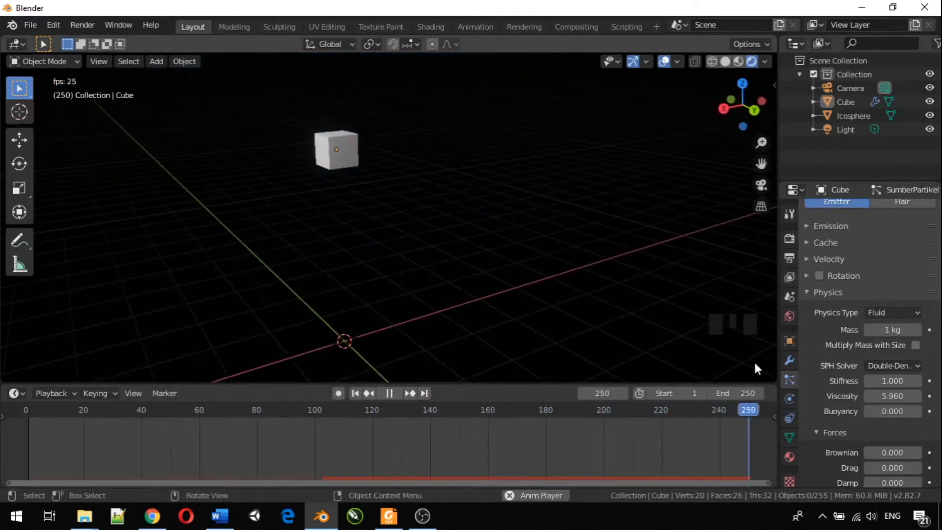
# - Lower the fluid particles' viscosity to 2.390, leaving stiffness at 1.000, and inspect the playing stream
pyautogui.moveTo(893, 381); pyautogui.dragTo(894, 381)
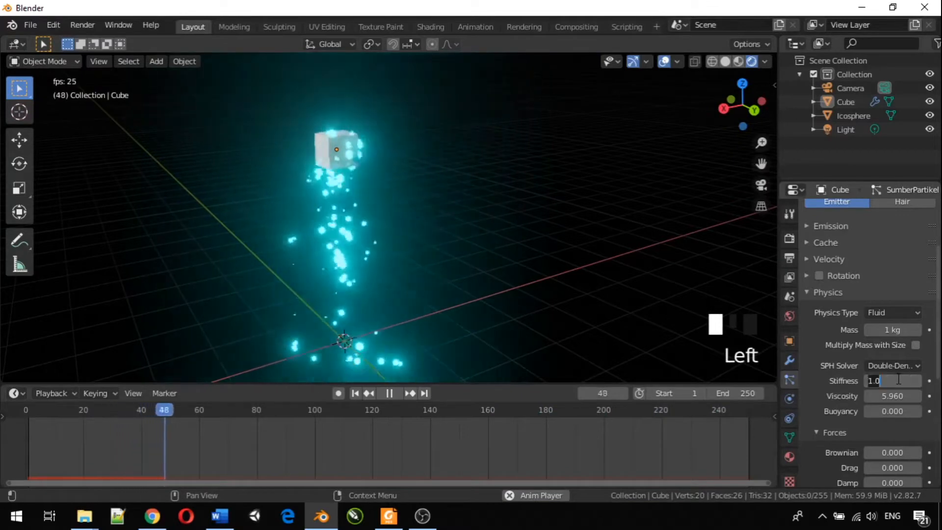
pyautogui.click(904, 396)
pyautogui.moveTo(906, 395); pyautogui.dragTo(823, 395)
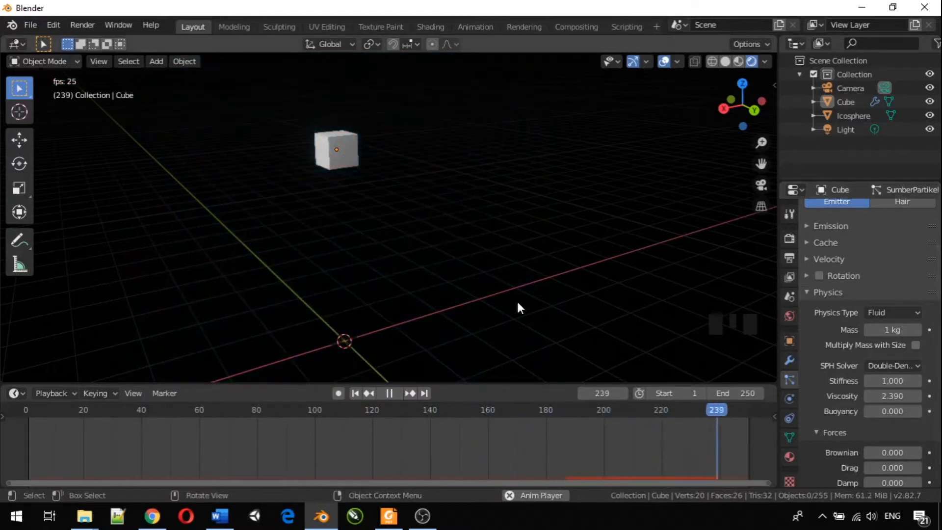
pyautogui.scroll(-5, 446, 286)
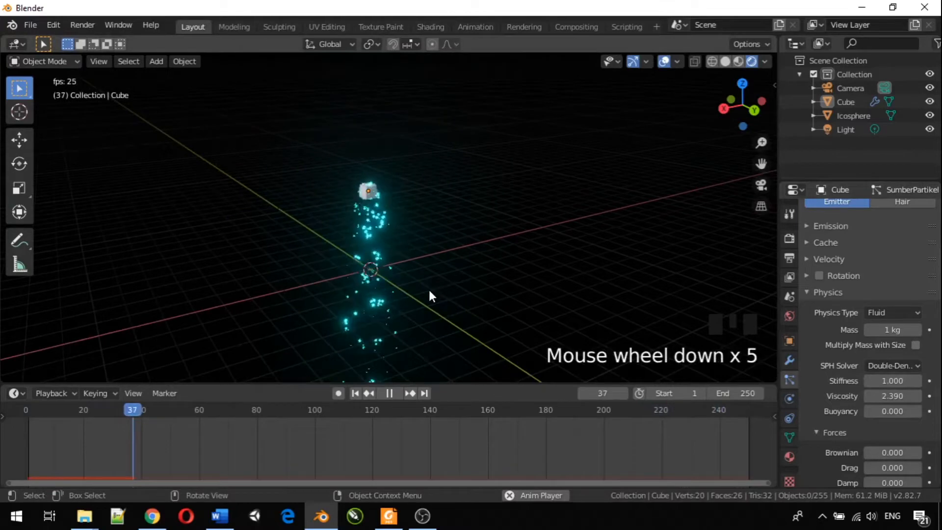
pyautogui.scroll(5, 301, 304)
pyautogui.scroll(-4, 369, 321)
pyautogui.moveTo(369, 318); pyautogui.dragTo(420, 295, button='middle')
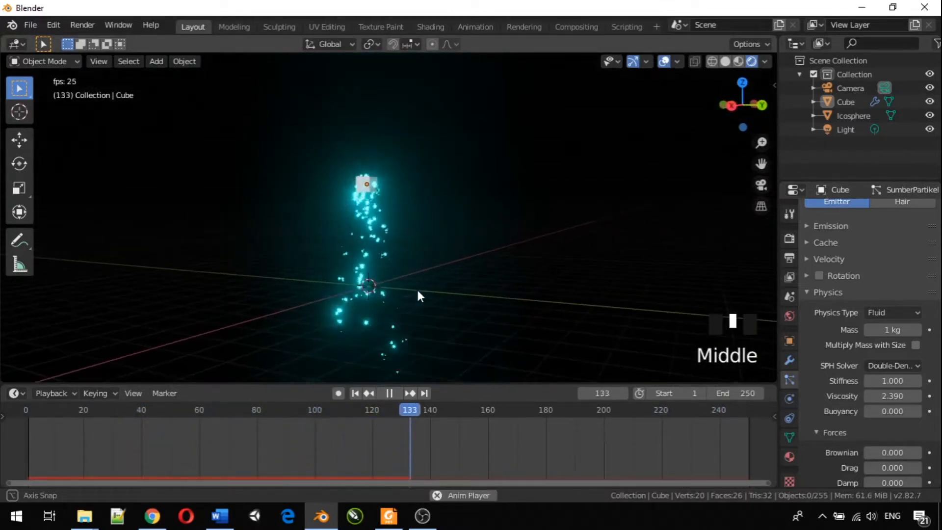
# - Switch the particle physics type to Newtonian to compare the motion, and set it back to Fluid
pyautogui.click(900, 314)
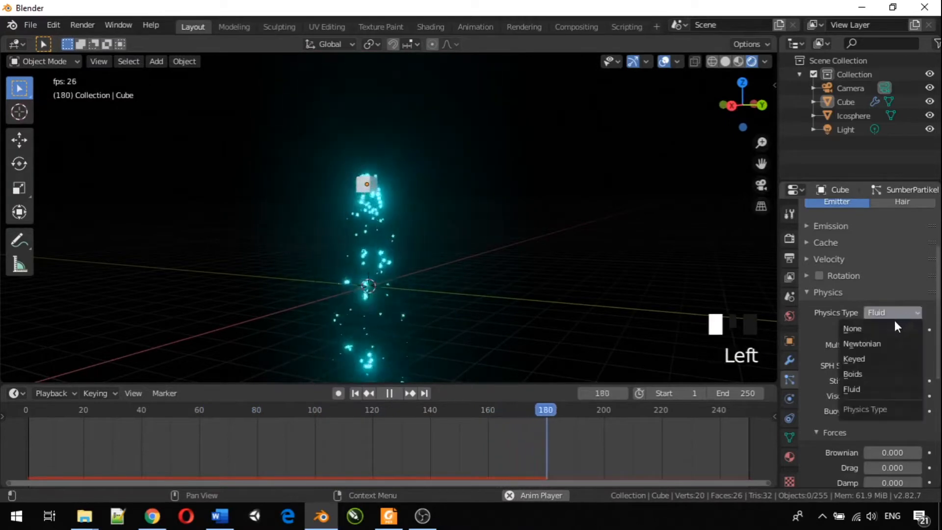
pyautogui.click(879, 341)
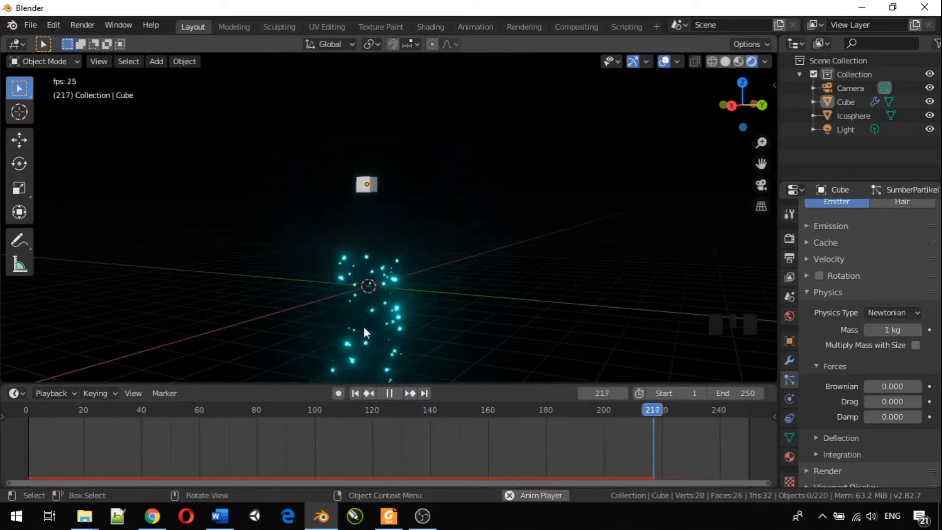
pyautogui.click(882, 312)
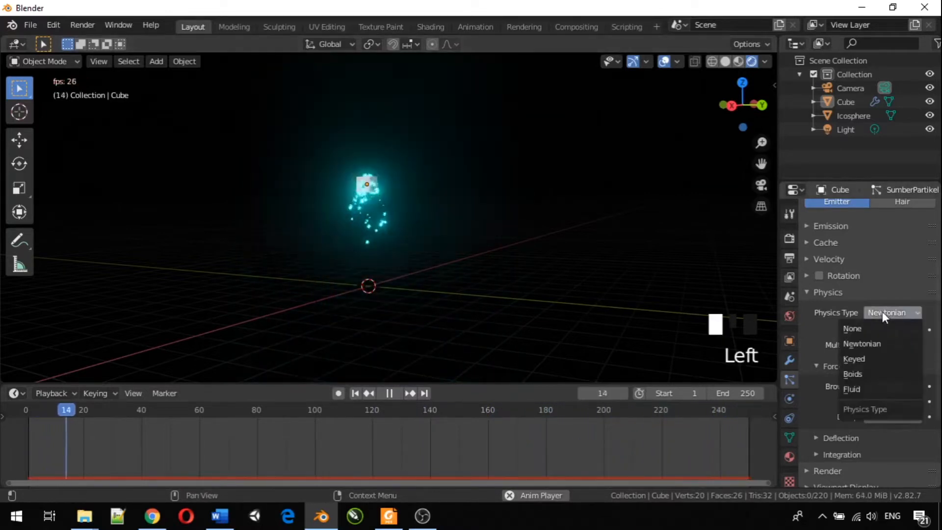
pyautogui.click(867, 389)
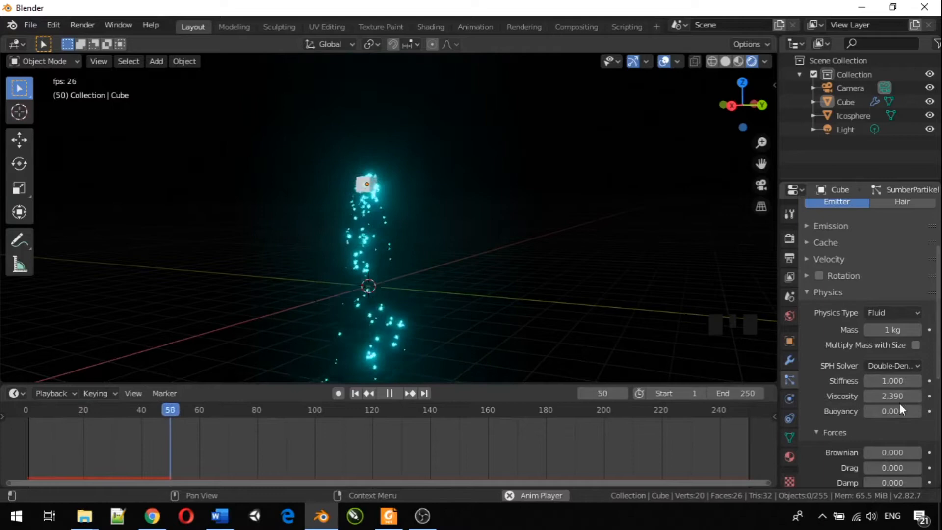
# - Set the fluid particles' viscosity to 4.390 and watch the resulting stream
pyautogui.moveTo(898, 396)
pyautogui.mouseDown()
pyautogui.moveTo(922, 396)
pyautogui.moveTo(897, 396)
pyautogui.moveTo(911, 396)
pyautogui.mouseUp()
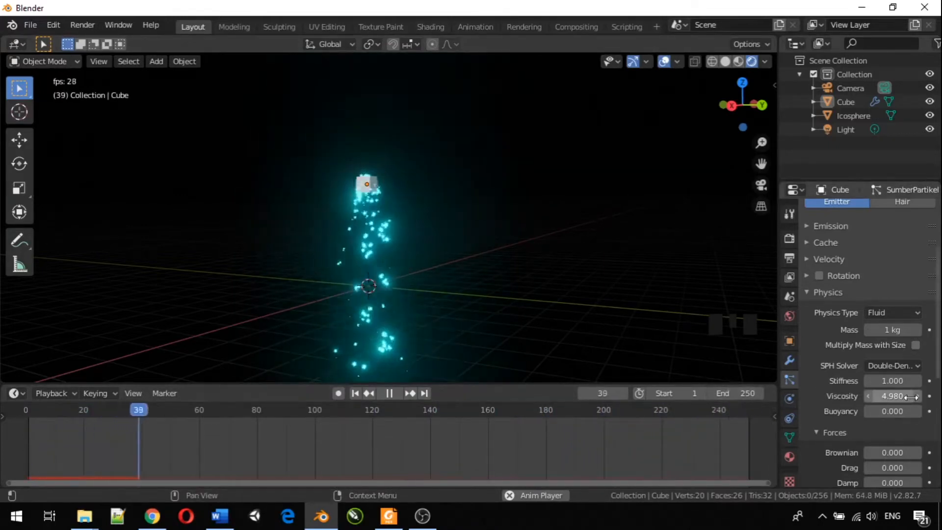
pyautogui.moveTo(911, 397); pyautogui.dragTo(890, 396)
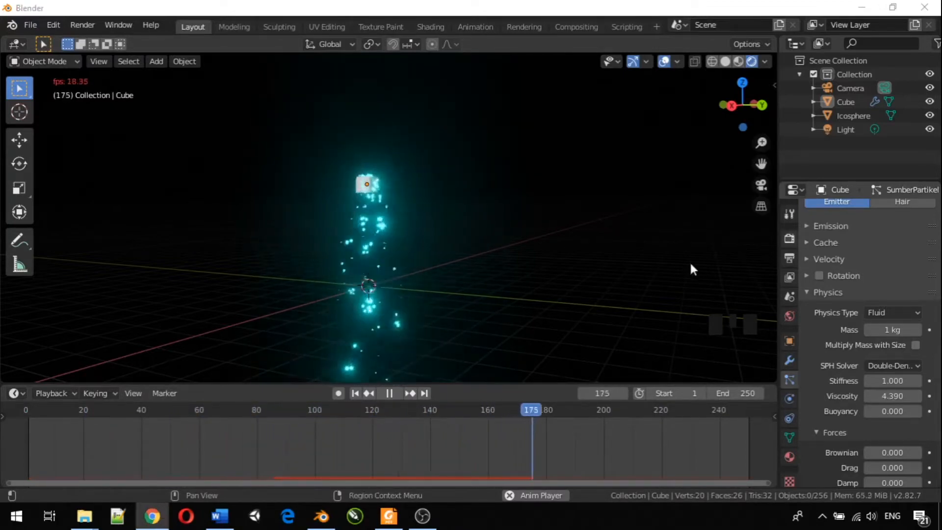
pyautogui.scroll(-3, 512, 274)
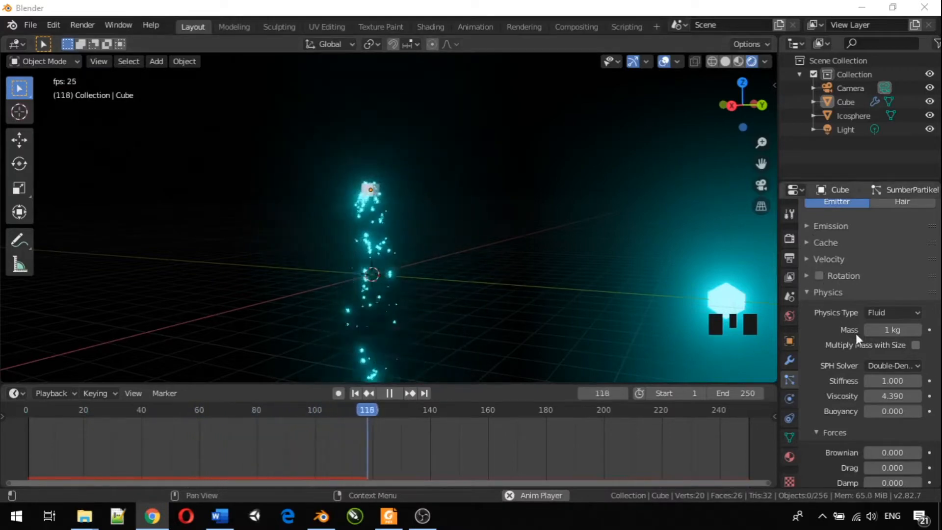
# - Try the Boids physics type and the Keyed physics type on the cube's particles, inspecting the motion
pyautogui.click(878, 313)
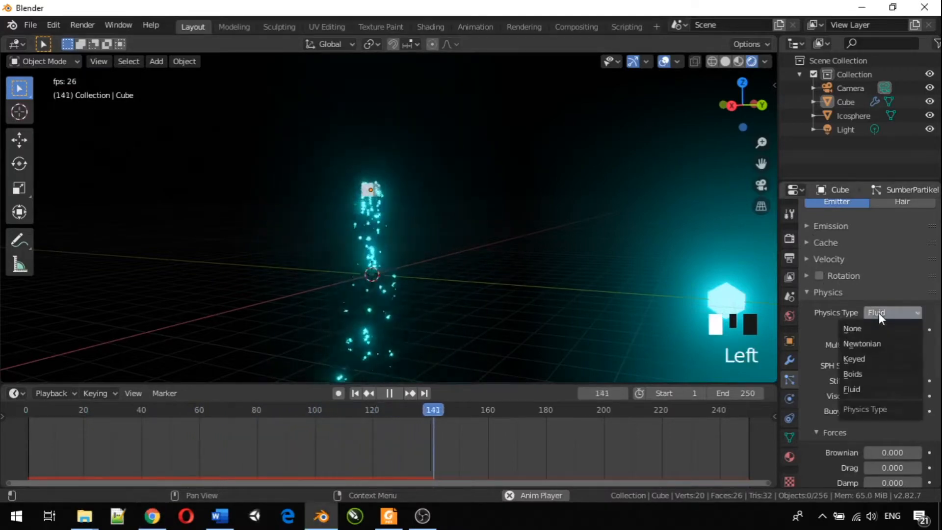
pyautogui.click(864, 373)
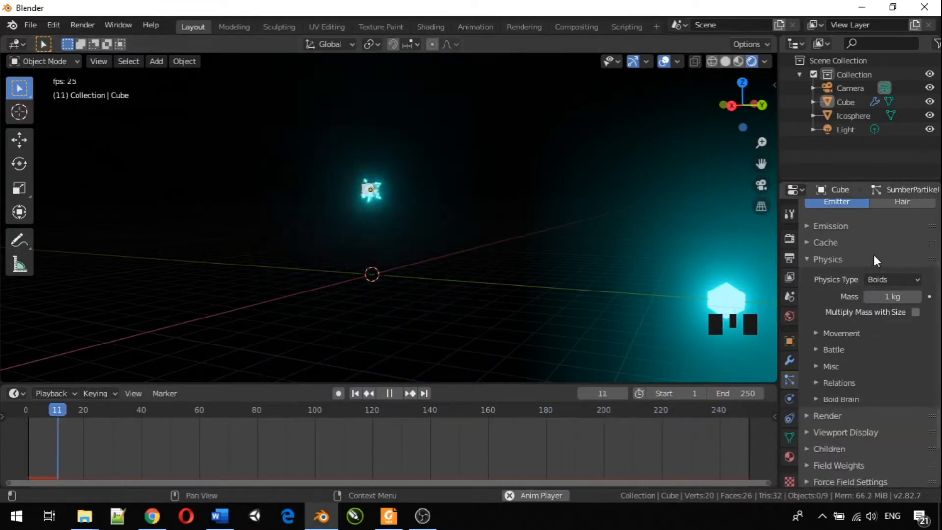
pyautogui.click(895, 280)
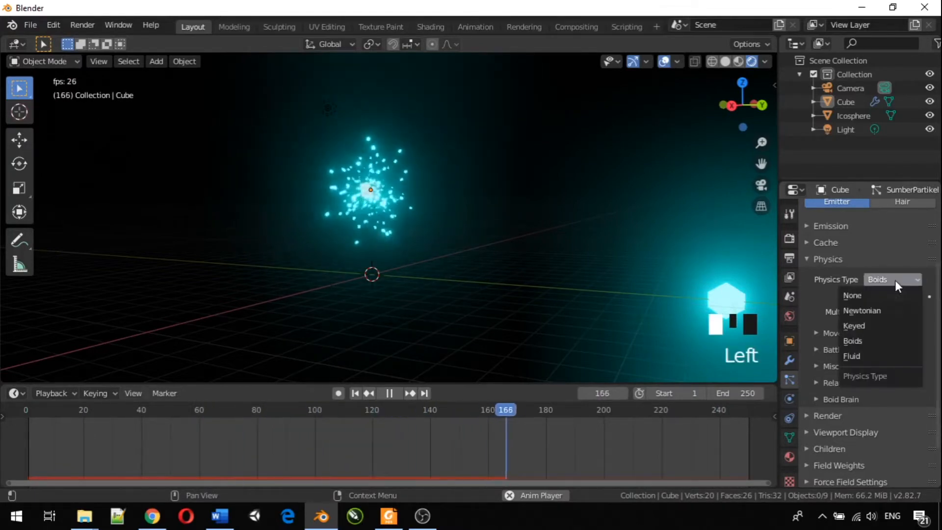
pyautogui.click(867, 325)
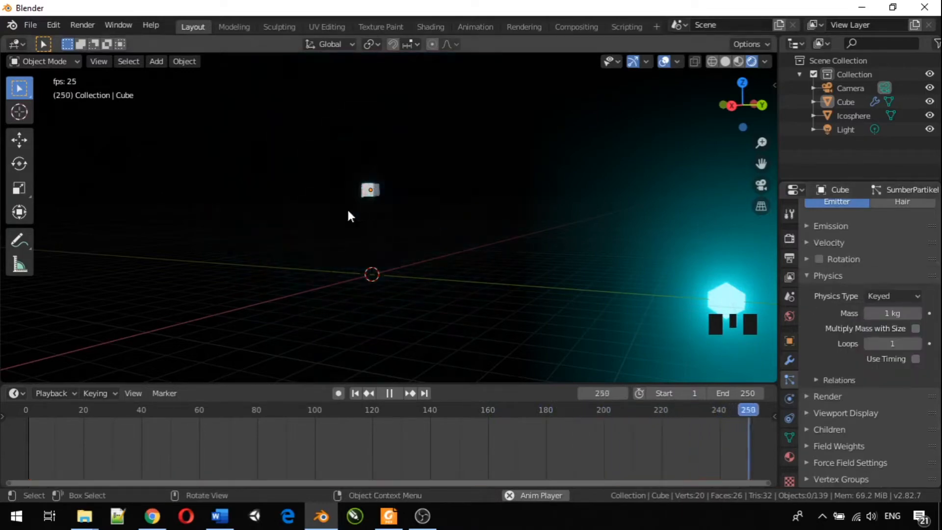
pyautogui.scroll(2, 345, 195)
pyautogui.scroll(1, 346, 187)
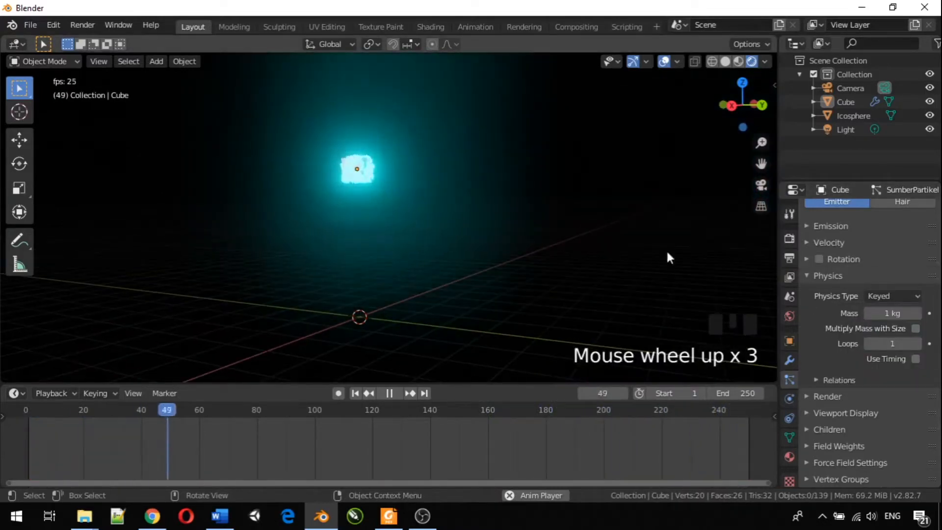
# - Try the Newtonian physics type on the cube's particles and switch to Fluid to compare the motion
pyautogui.click(898, 297)
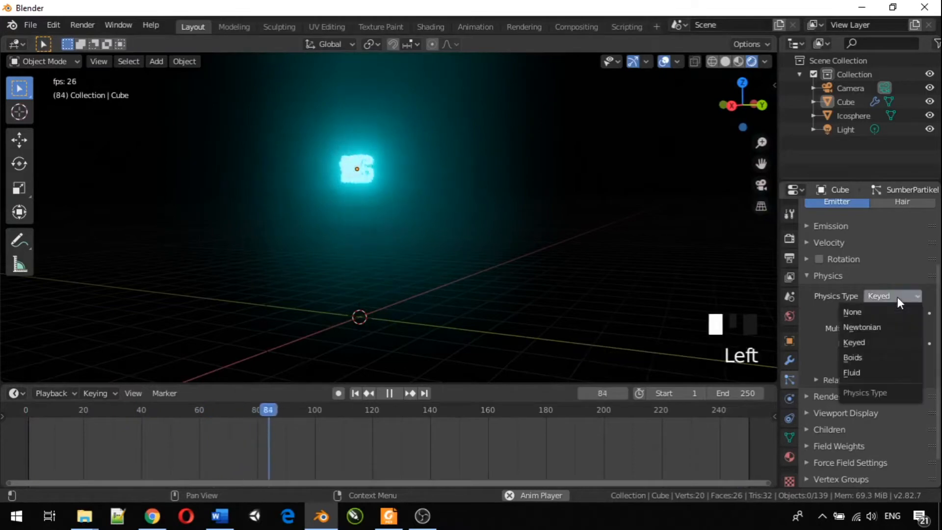
pyautogui.click(879, 328)
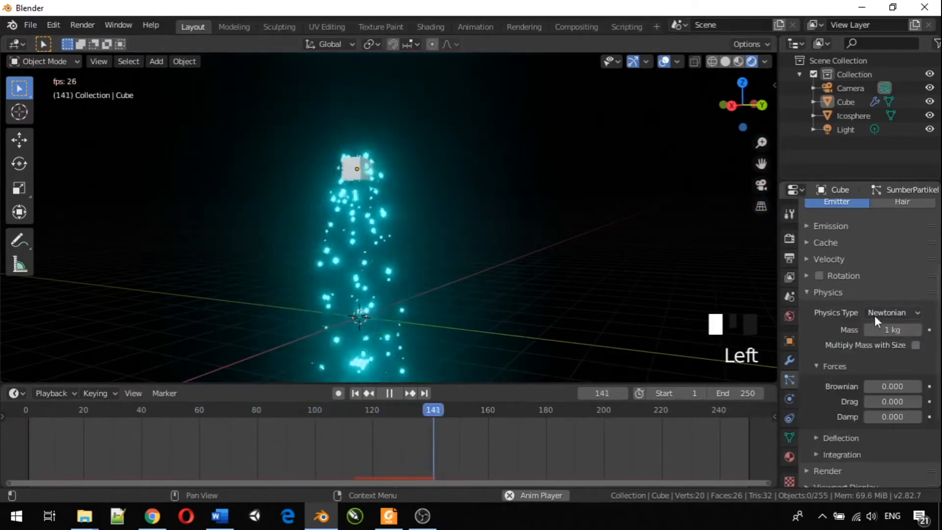
pyautogui.click(896, 313)
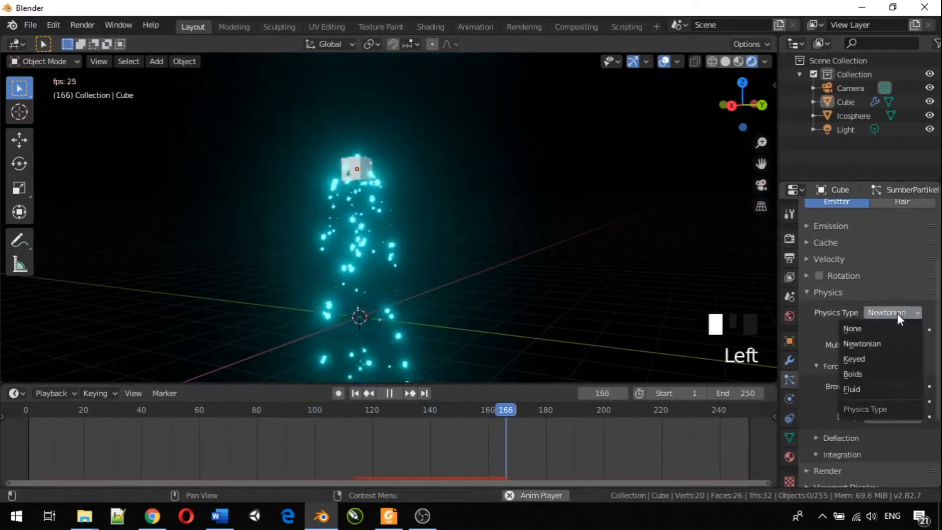
pyautogui.click(865, 384)
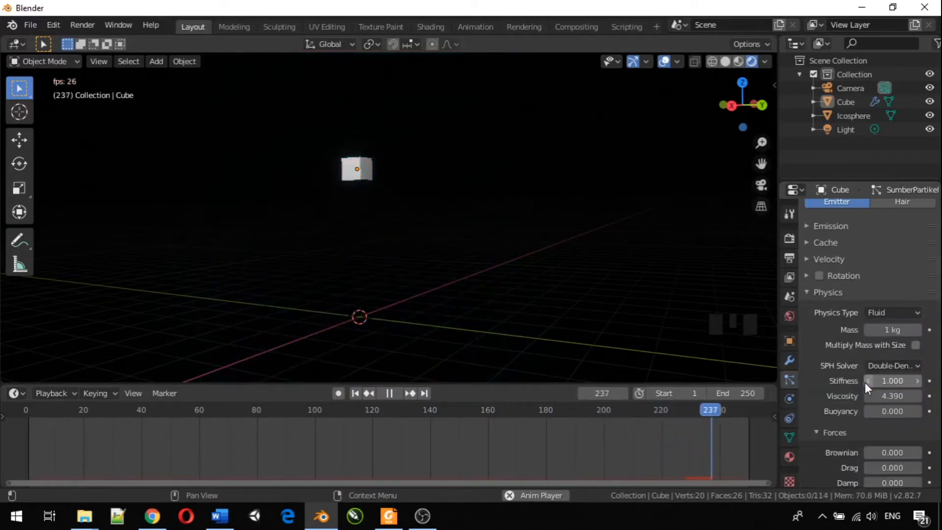
# - Set the particle physics type to Boids and inspect the particles scattering around the cube from several angles
pyautogui.click(888, 319)
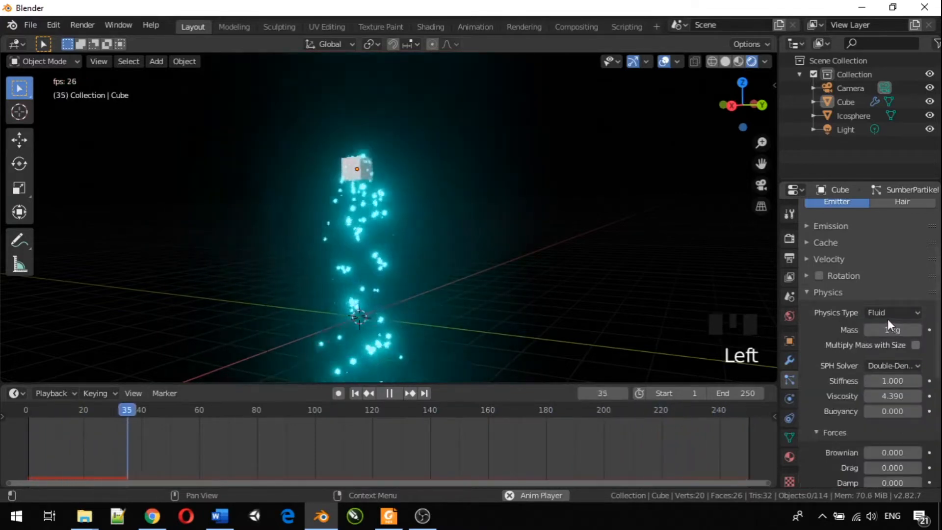
pyautogui.click(887, 314)
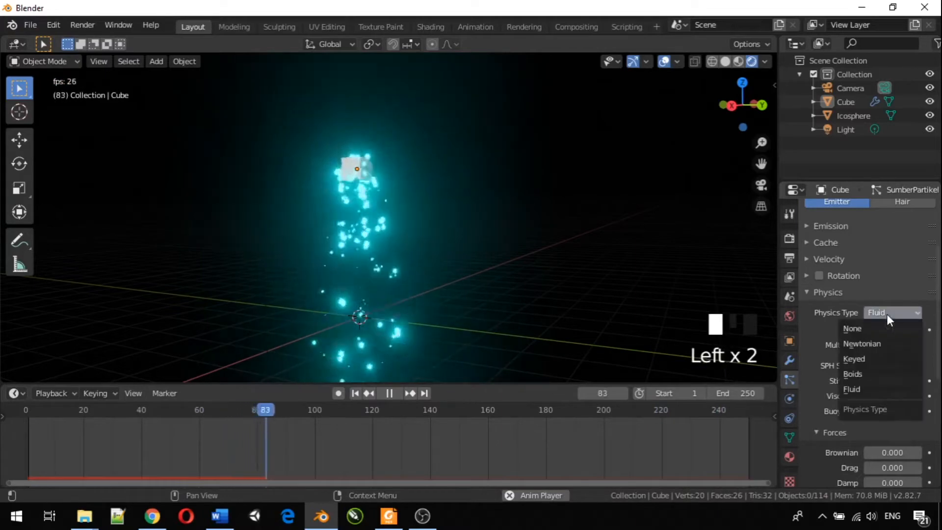
pyautogui.click(891, 373)
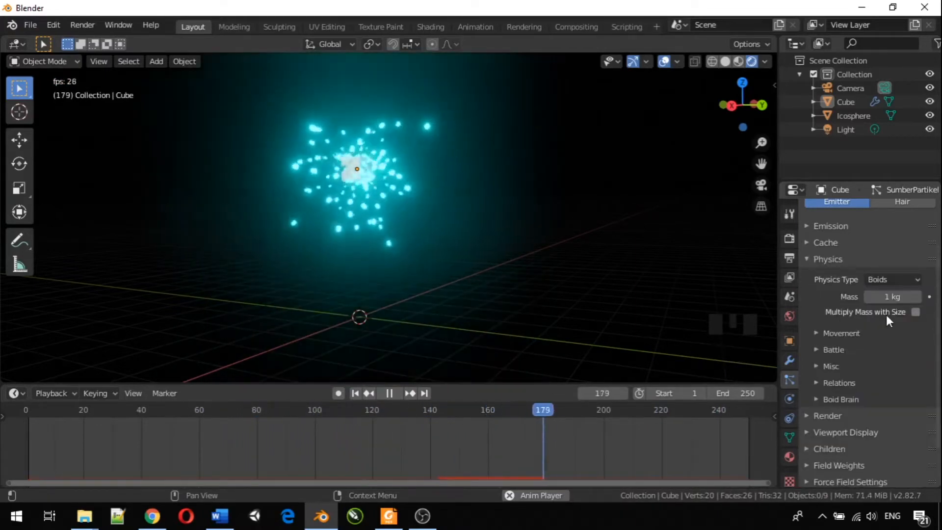
pyautogui.moveTo(315, 262); pyautogui.dragTo(285, 273, button='middle')
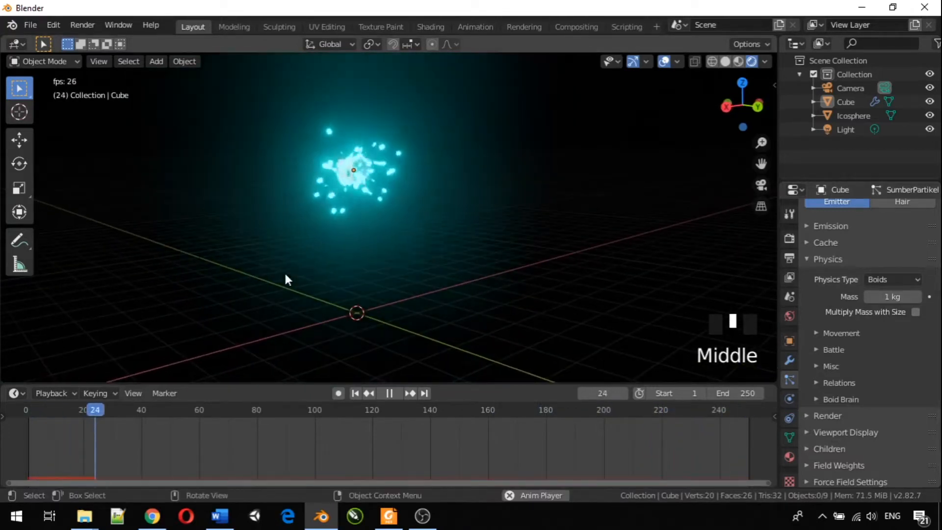
pyautogui.moveTo(354, 238); pyautogui.dragTo(232, 216, button='middle')
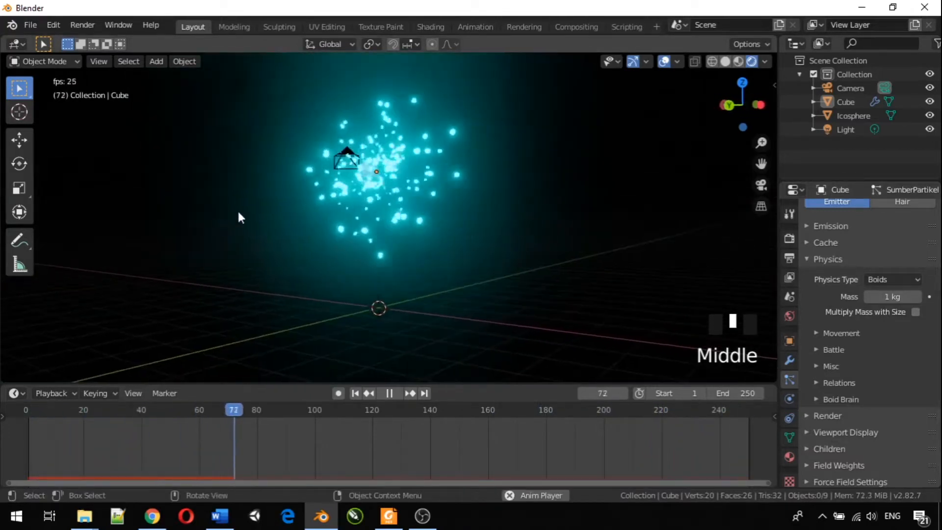
pyautogui.scroll(3, 298, 216)
pyautogui.scroll(1, 297, 211)
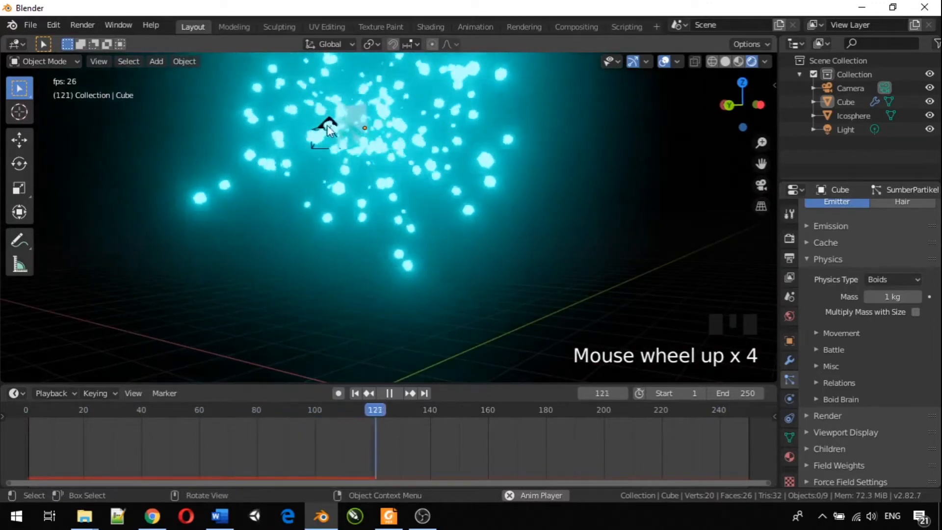
# - Hide the emitter cube in the scene and show it again to check its effect on the particles
pyautogui.click(353, 120)
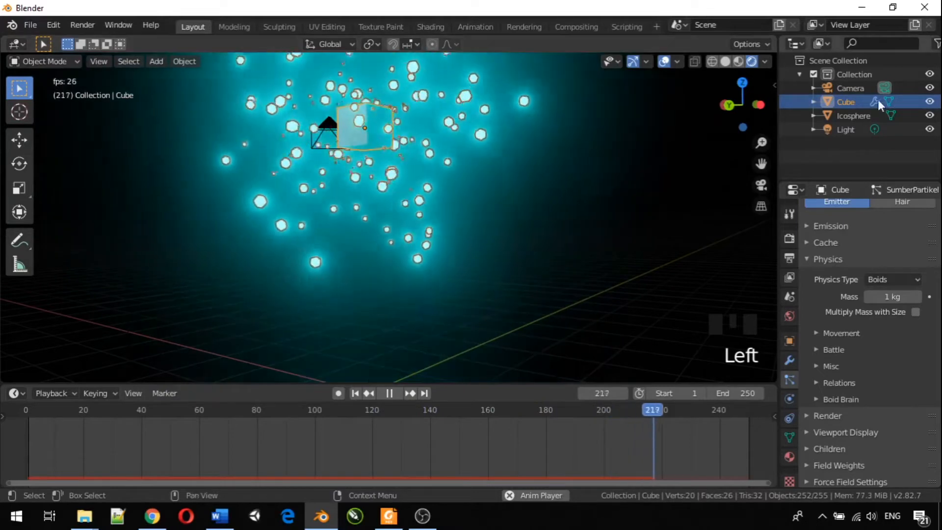
pyautogui.click(929, 101)
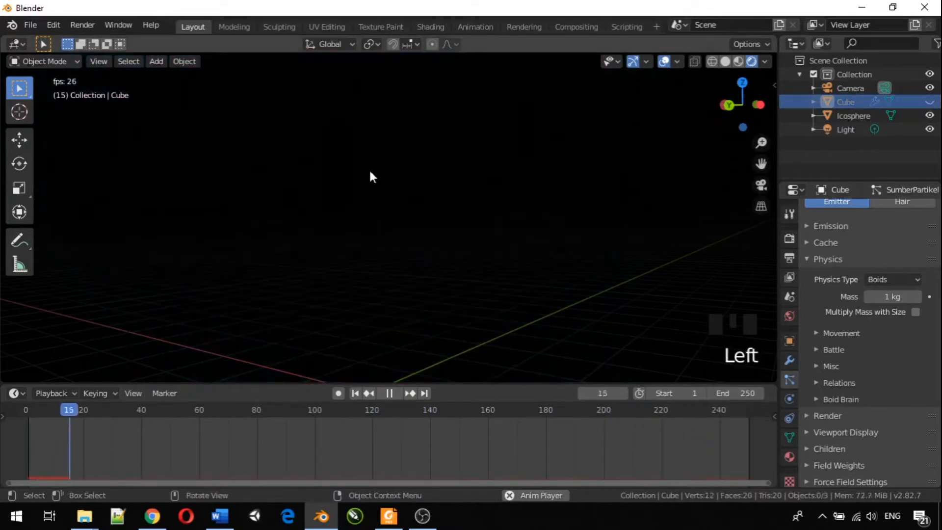
pyautogui.scroll(-3, 369, 170)
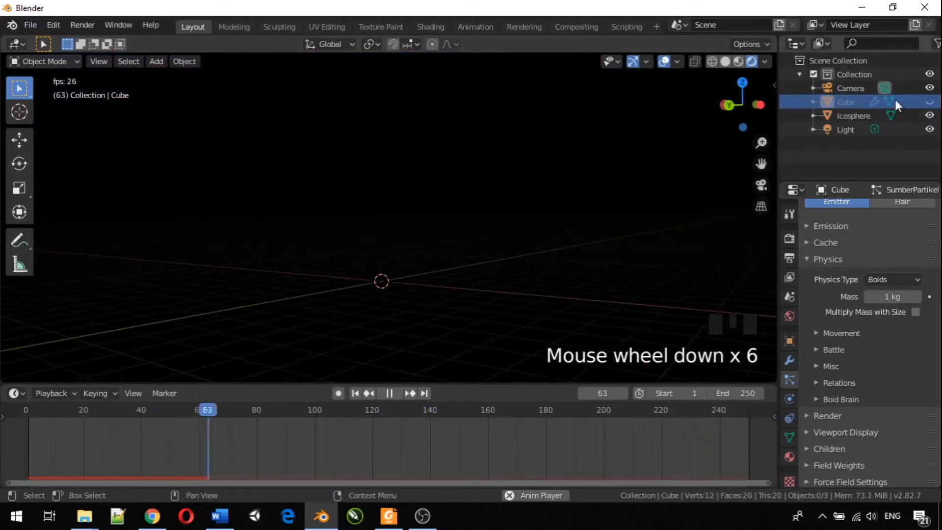
pyautogui.click(930, 102)
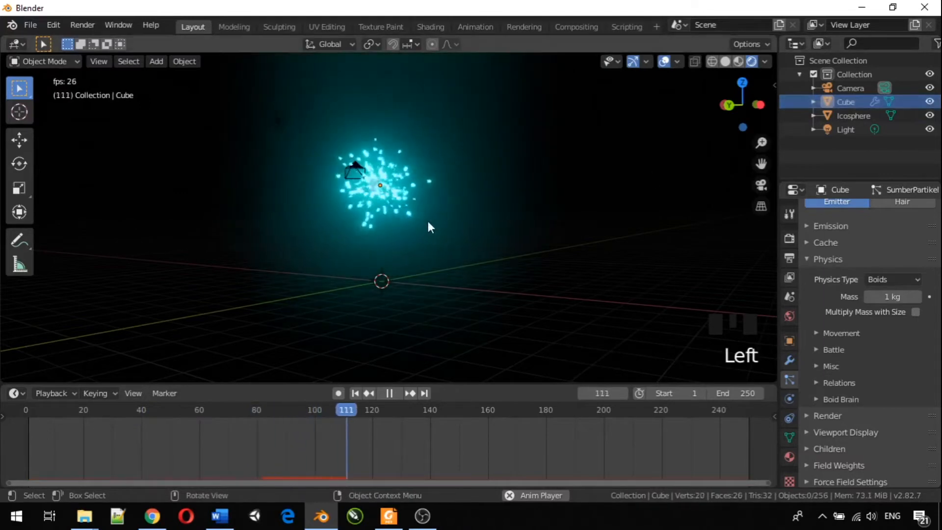
# - Assign the existing cyan emission material, Material.001, to the emitter cube and inspect the glow
pyautogui.click(381, 187)
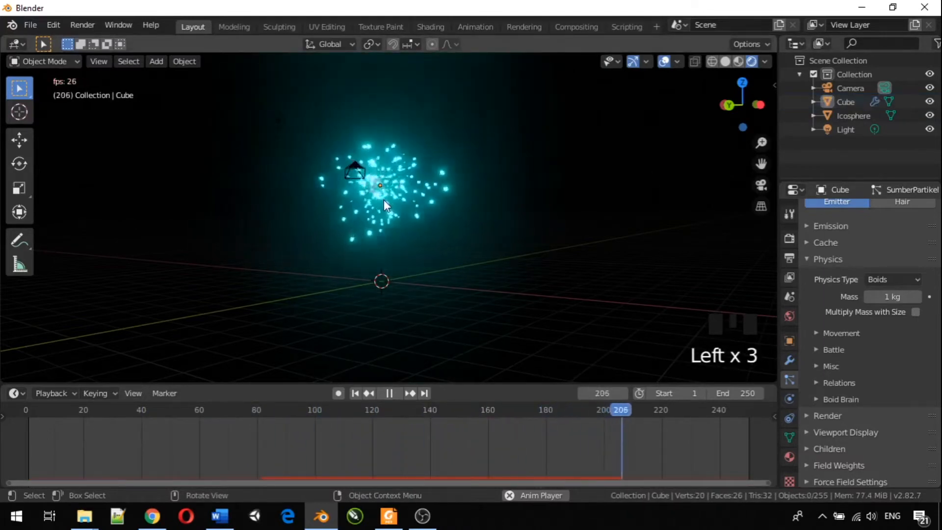
pyautogui.scroll(4, 384, 199)
pyautogui.click(367, 154)
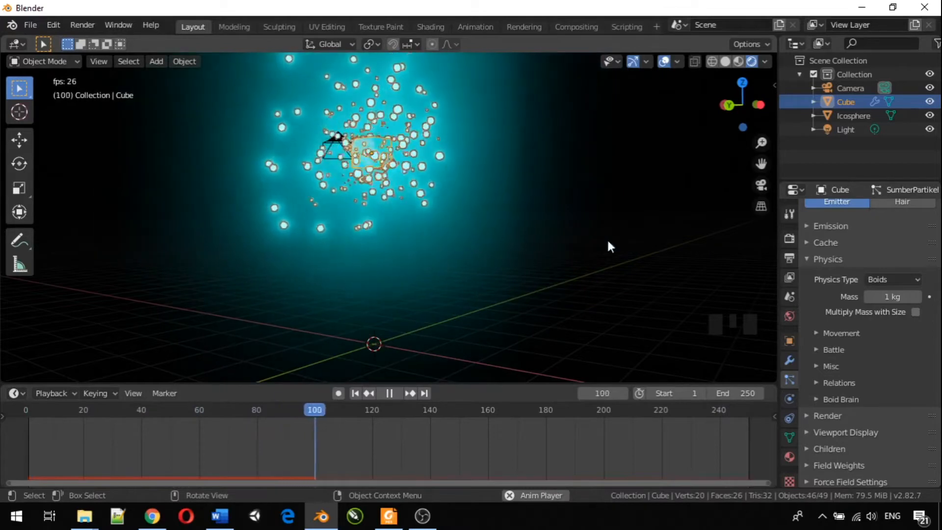
pyautogui.click(789, 456)
pyautogui.click(812, 269)
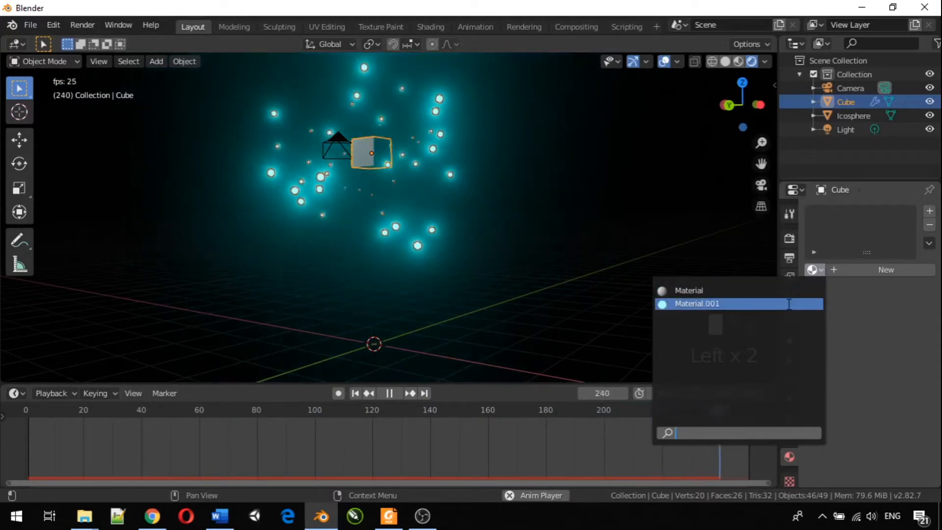
pyautogui.click(788, 304)
pyautogui.click(539, 257)
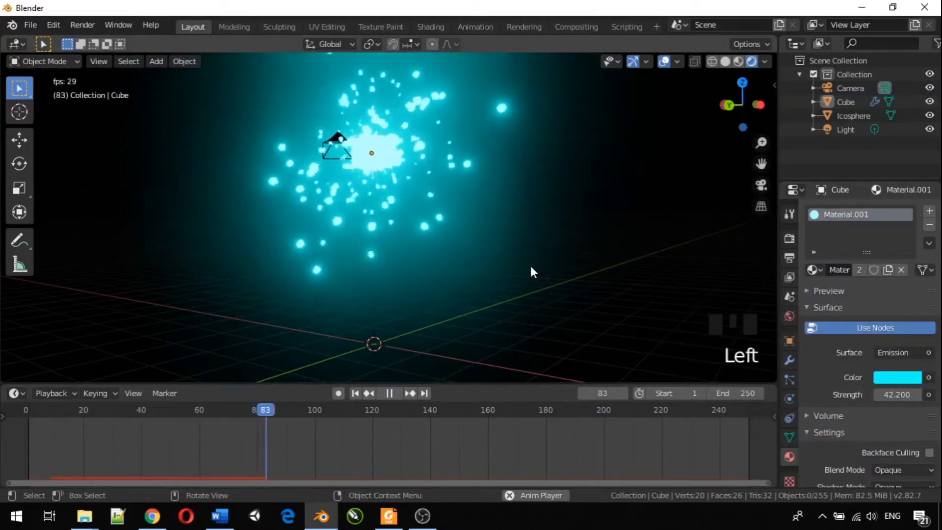
pyautogui.moveTo(414, 273); pyautogui.dragTo(616, 293, button='middle')
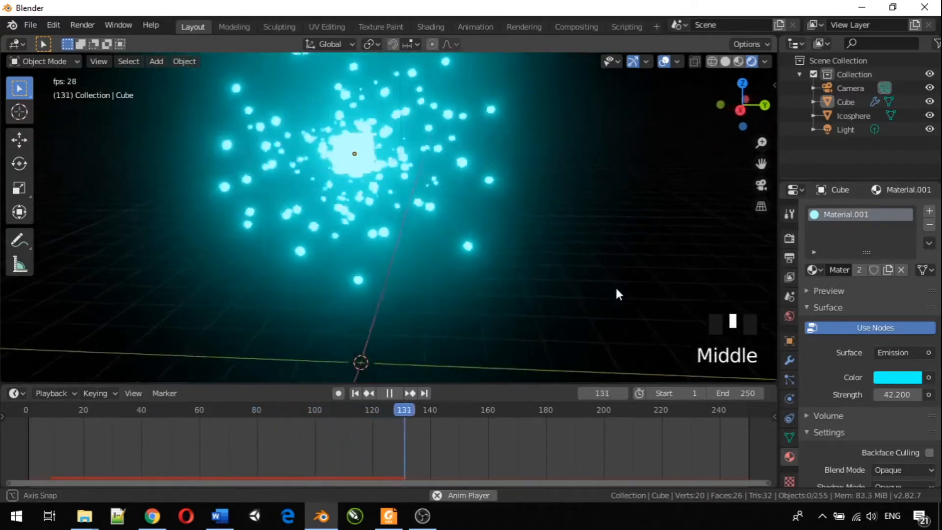
# - Raise the emission number of the cube's particle system to 5000 and view the denser burst
pyautogui.click(364, 163)
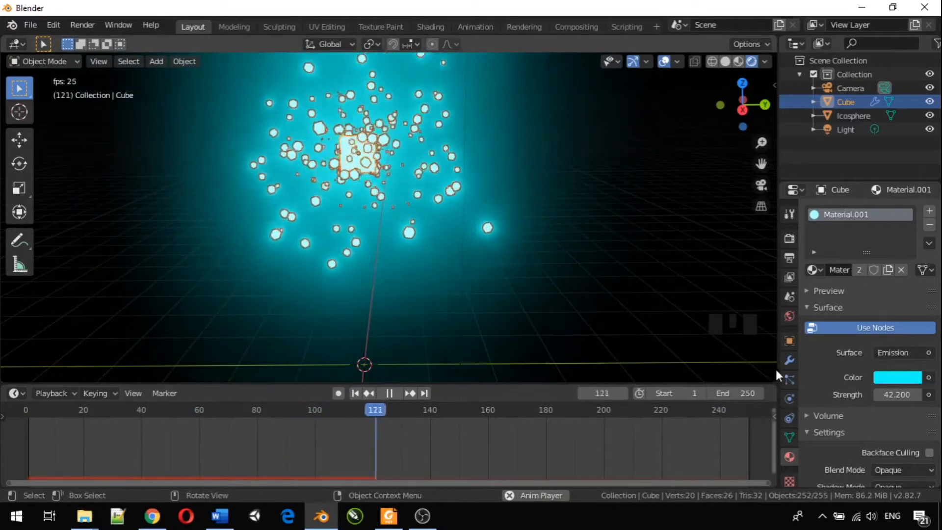
pyautogui.click(790, 379)
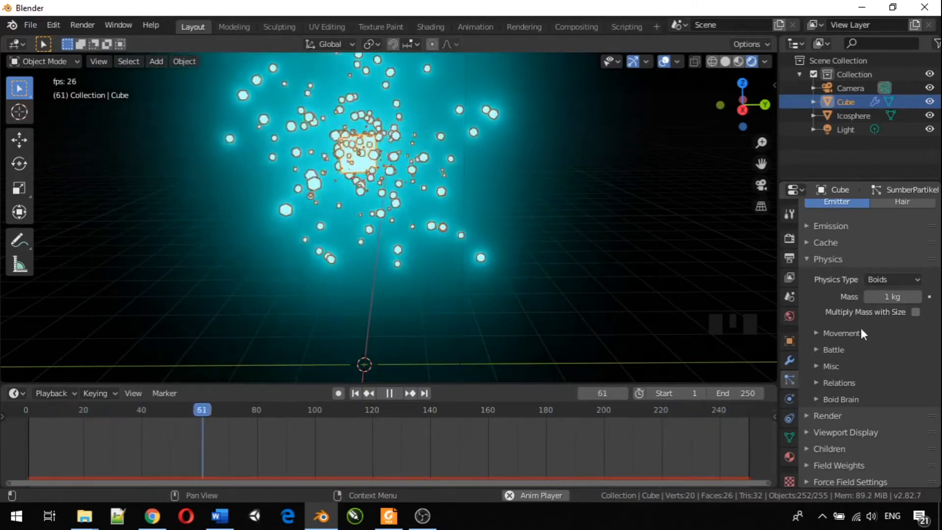
pyautogui.scroll(2, 832, 233)
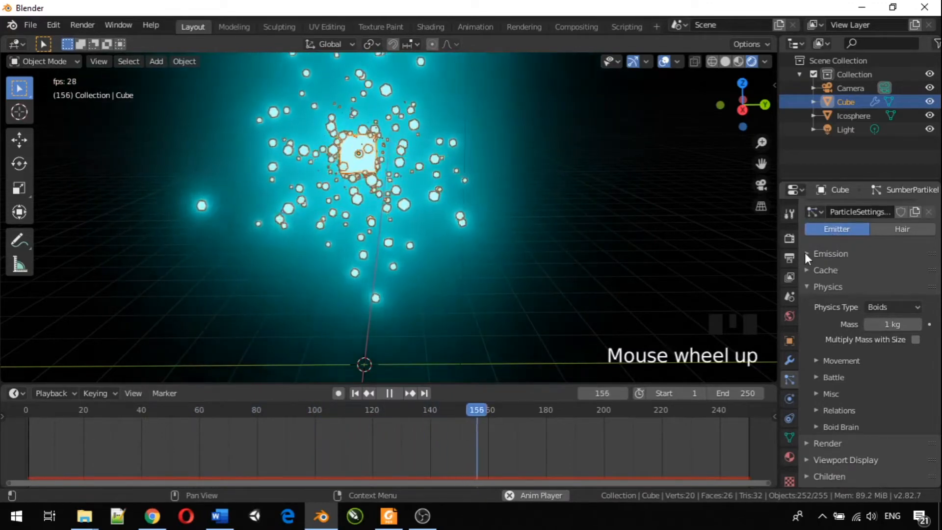
pyautogui.click(805, 253)
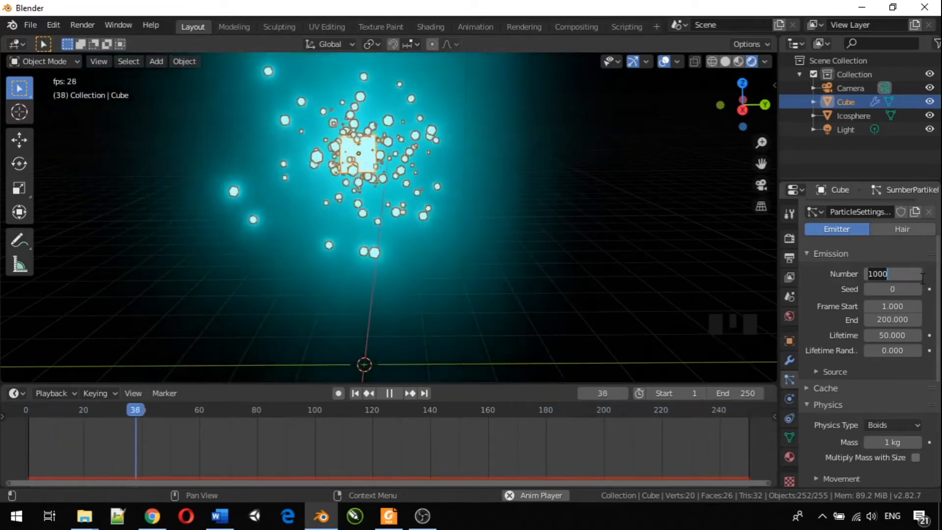
pyautogui.press('Return')
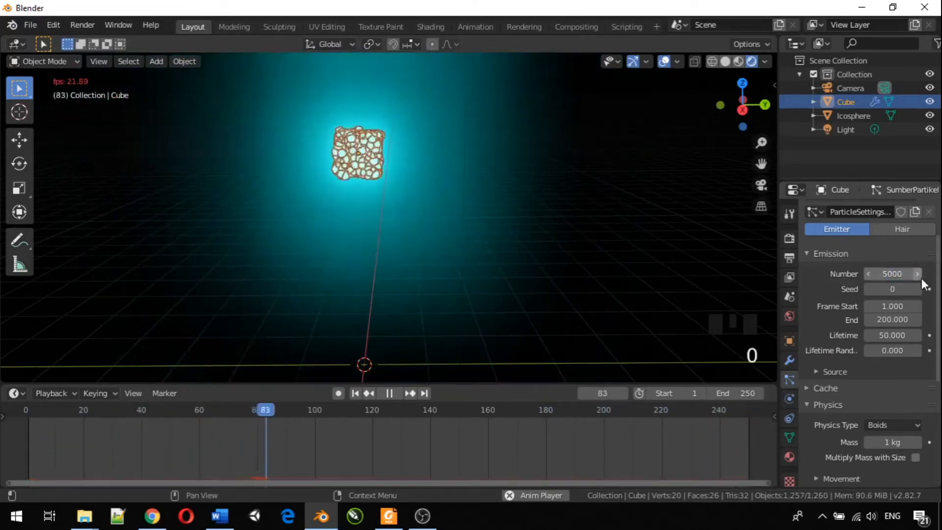
pyautogui.click(645, 178)
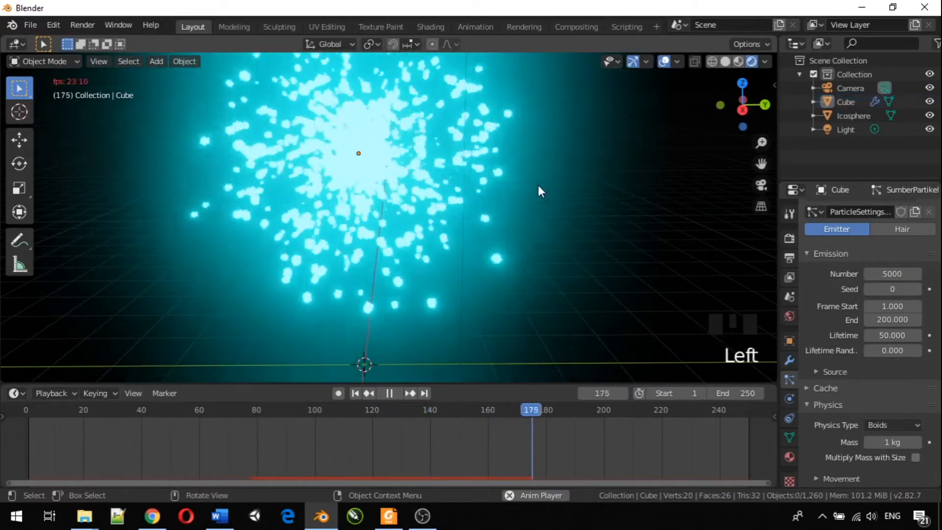
pyautogui.scroll(-2, 539, 190)
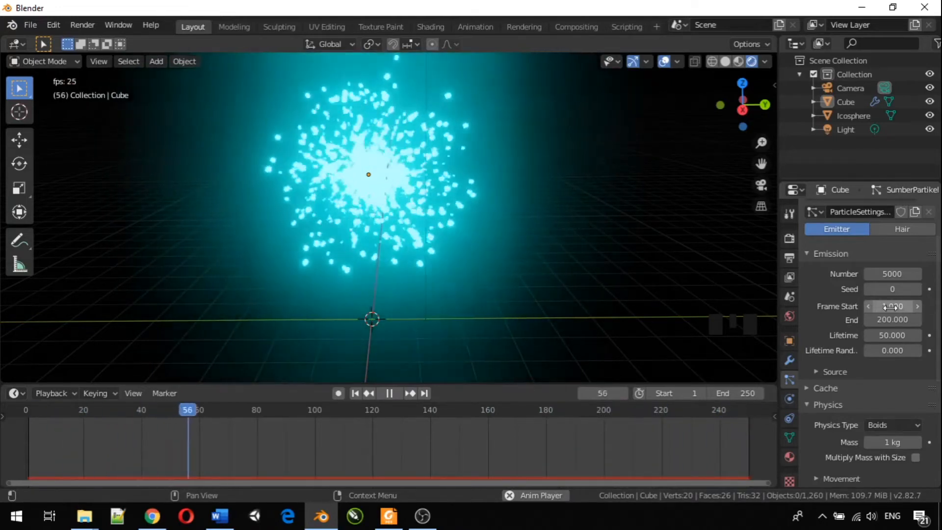
# - Set the particle emission's start frame to 20
pyautogui.click(891, 306)
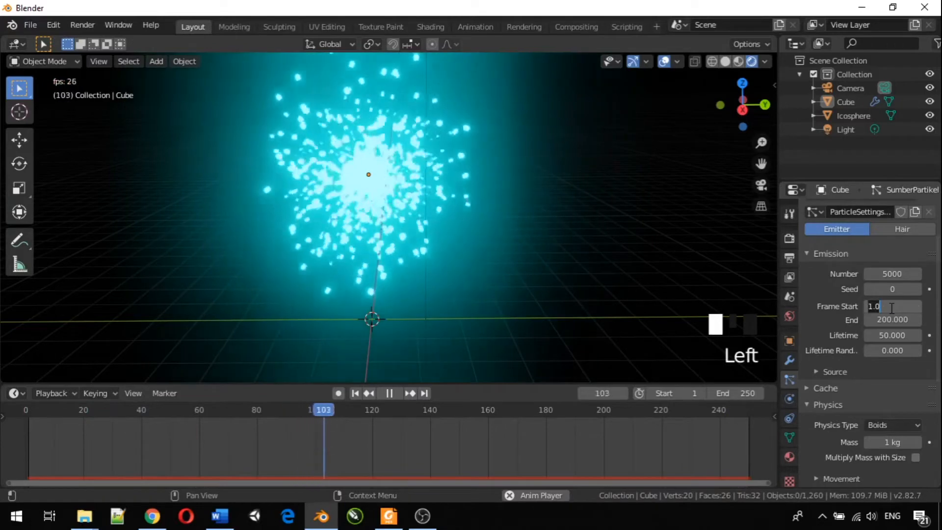
pyautogui.write('20')
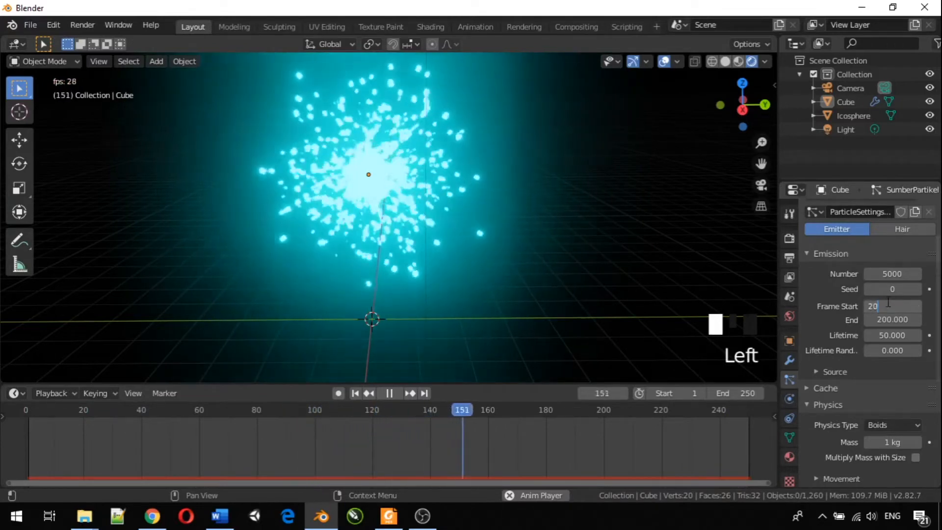
pyautogui.press('Return')
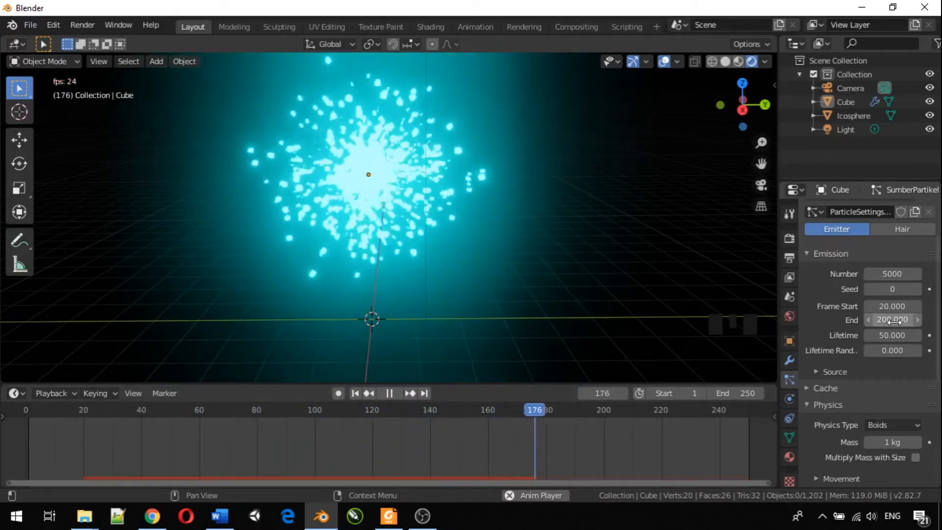
# - Set both the start and end frames of the particle emission to 0, watch the result, and stop the playback
pyautogui.click(893, 319)
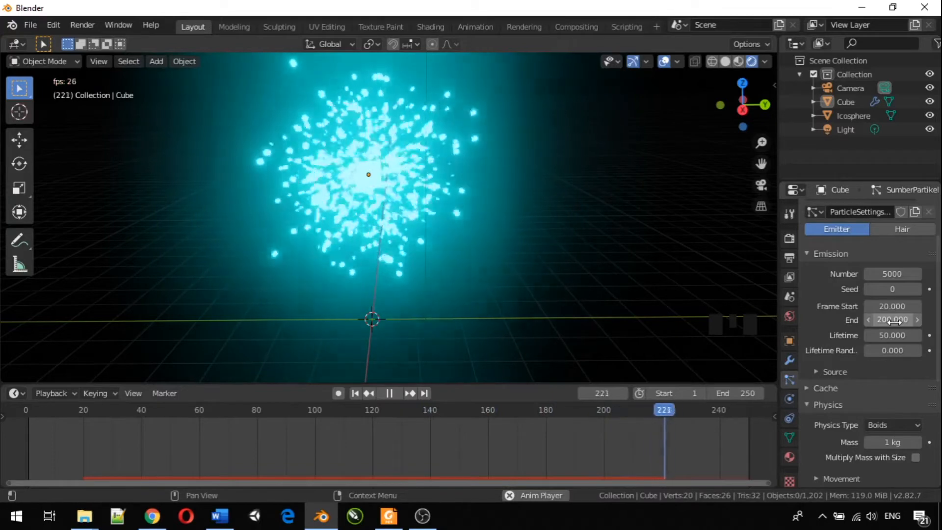
pyautogui.press('Left')
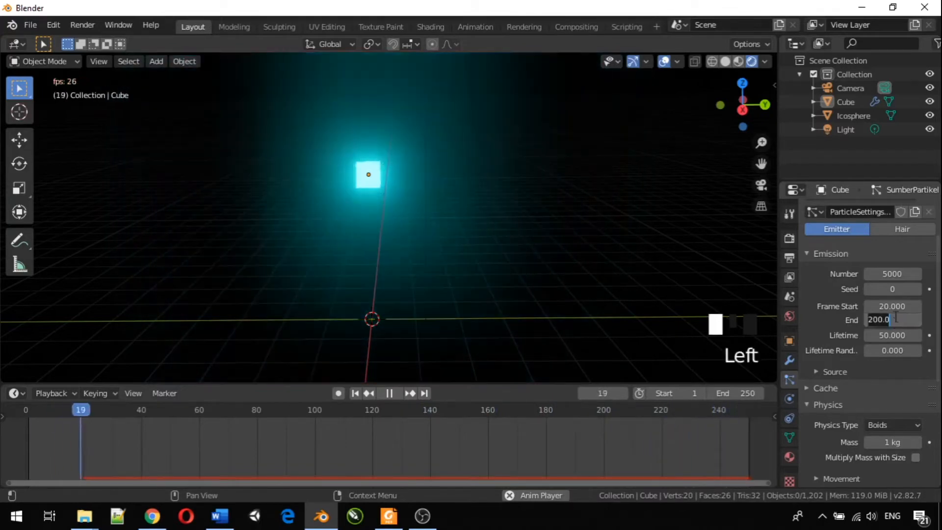
pyautogui.click(894, 306)
pyautogui.press('Left')
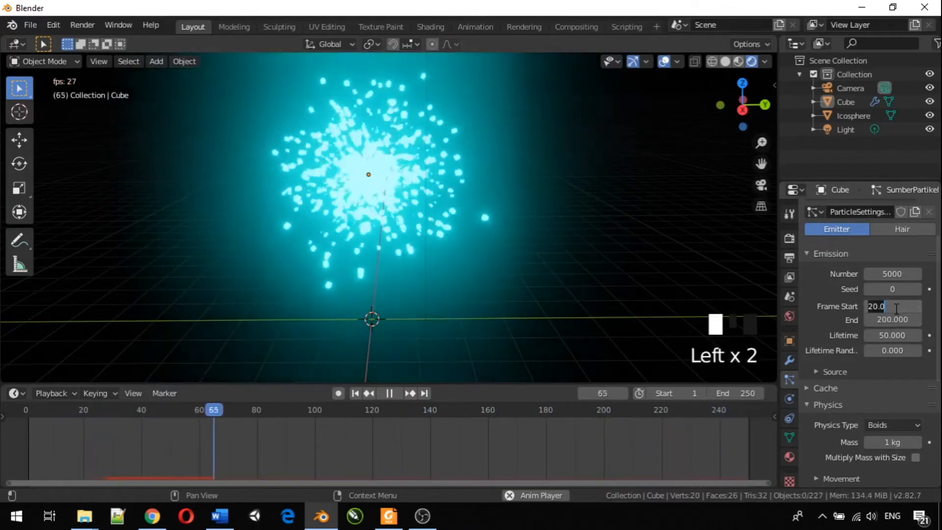
pyautogui.write('0')
pyautogui.click(897, 323)
pyautogui.click(897, 320)
pyautogui.write('0')
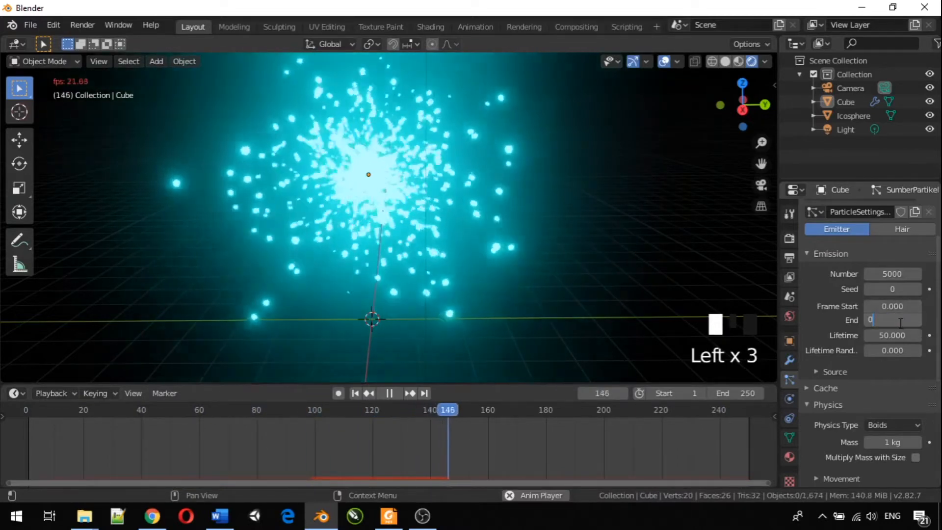
pyautogui.press('Return')
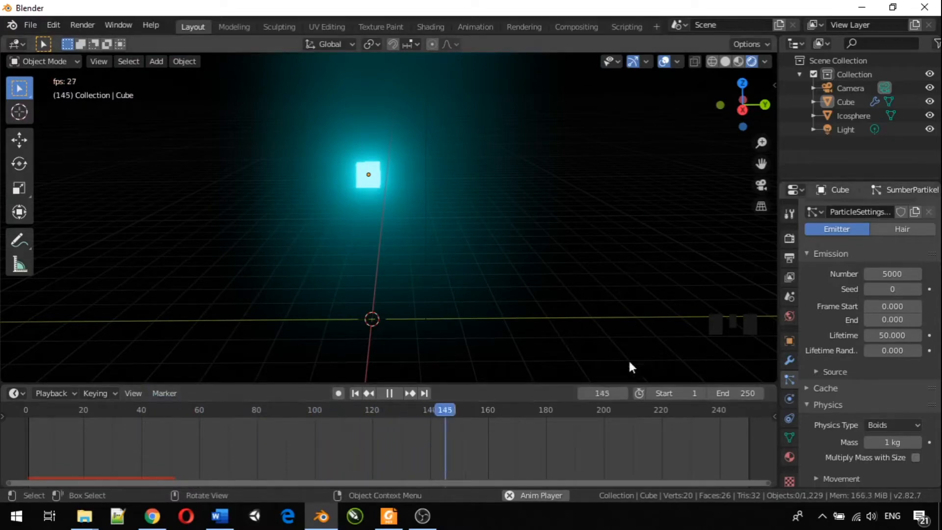
pyautogui.press('space')
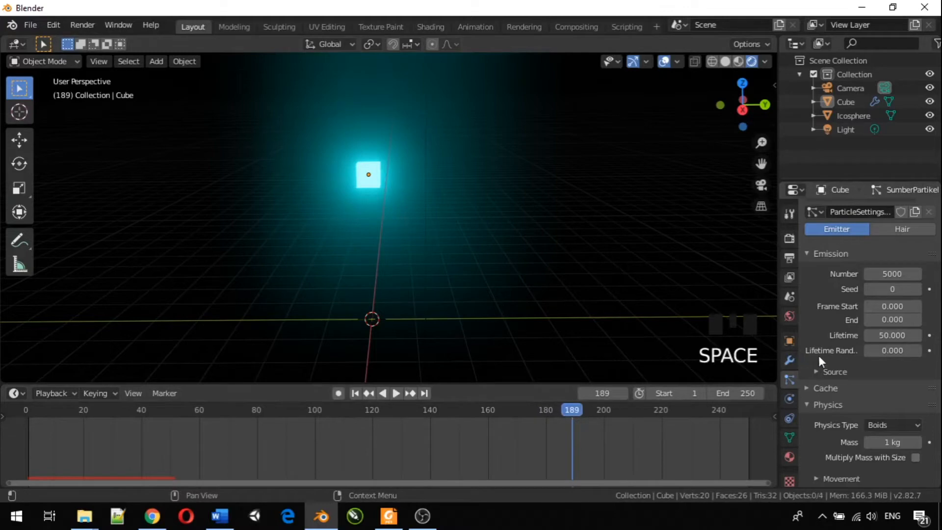
# - Change the physics type of the cube's particle system to Newtonian
pyautogui.scroll(-10, 863, 430)
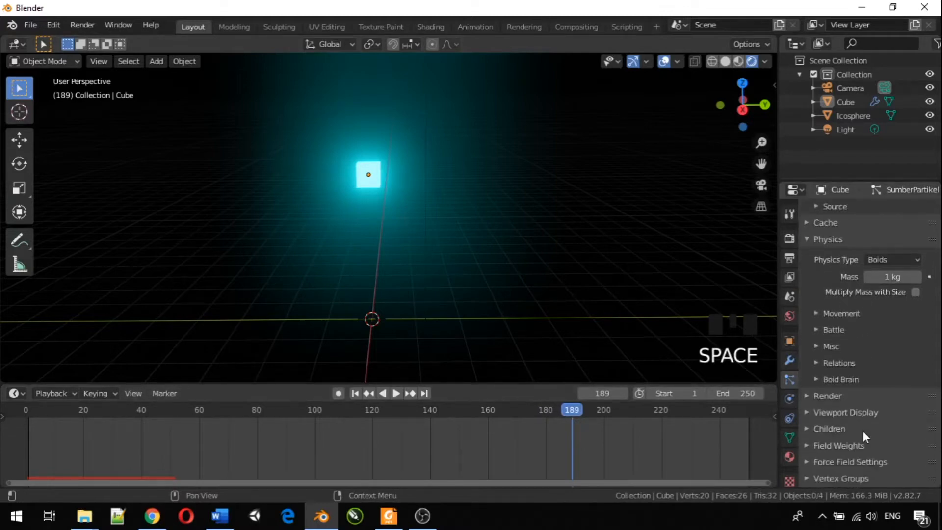
pyautogui.scroll(8, 863, 431)
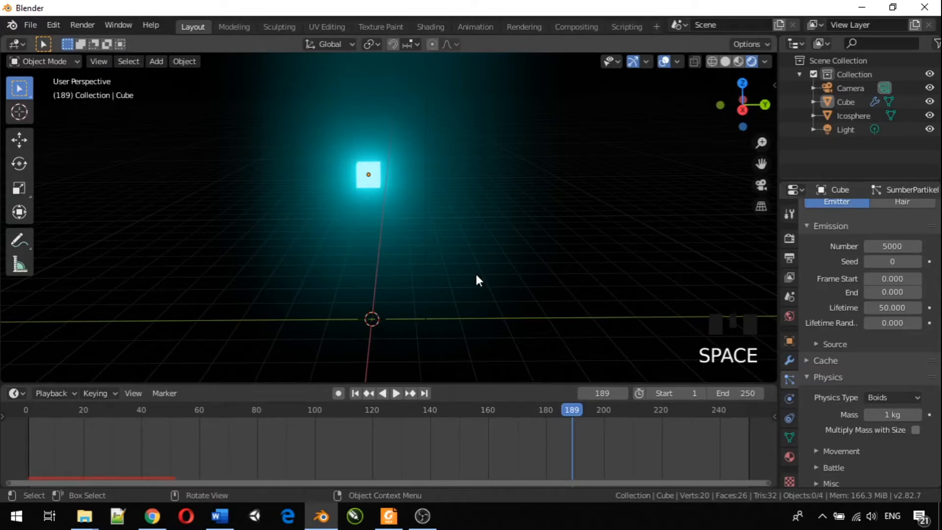
pyautogui.scroll(-1, 521, 260)
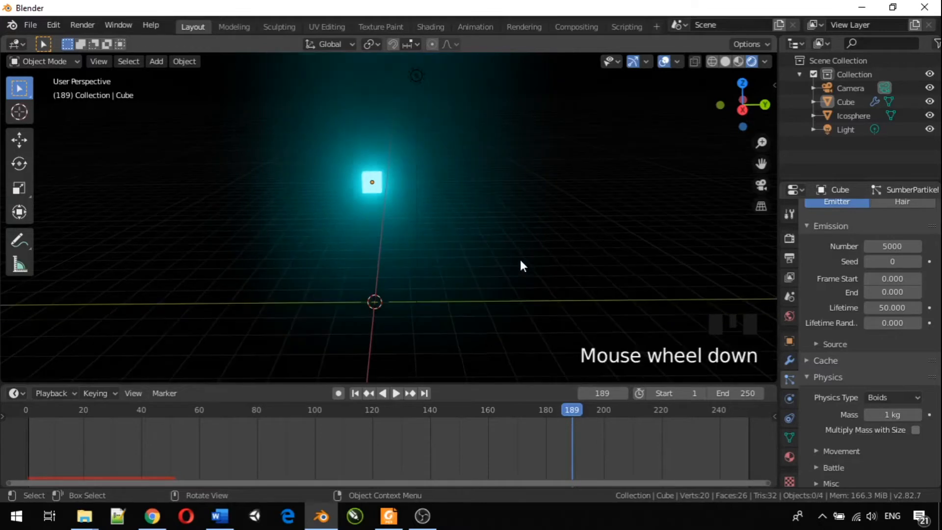
pyautogui.scroll(1, 523, 260)
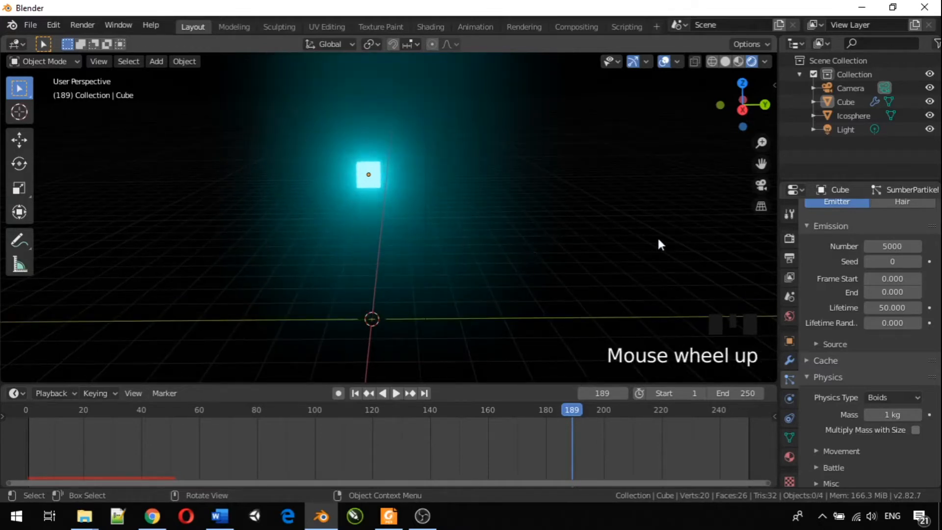
pyautogui.scroll(-5, 880, 343)
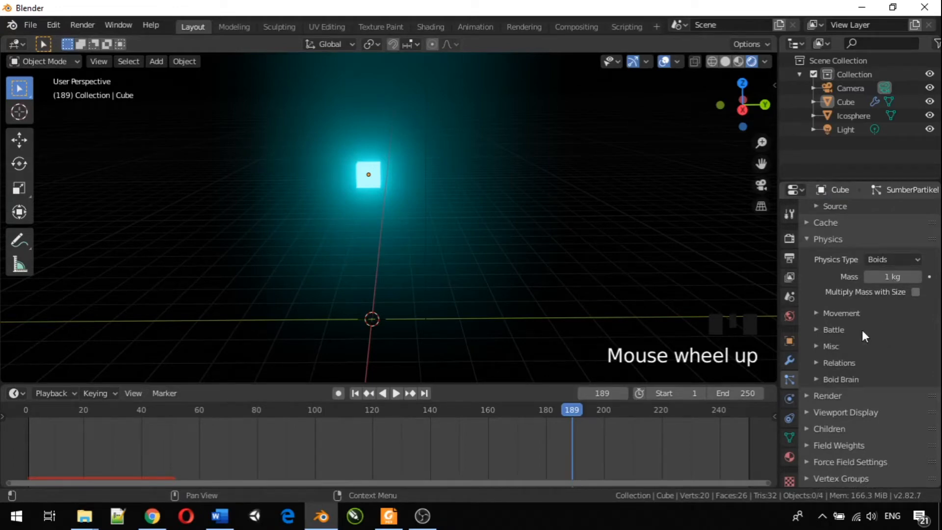
pyautogui.scroll(3, 862, 331)
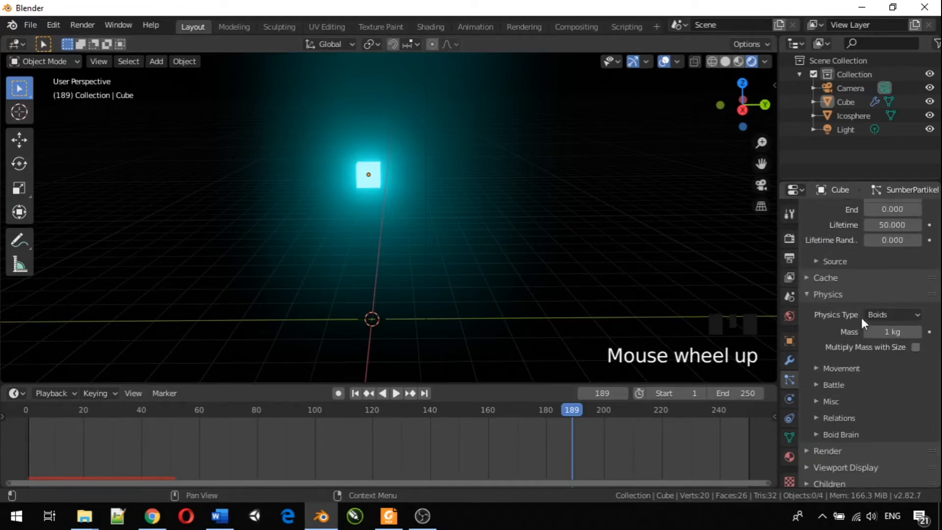
pyautogui.click(876, 316)
pyautogui.click(877, 344)
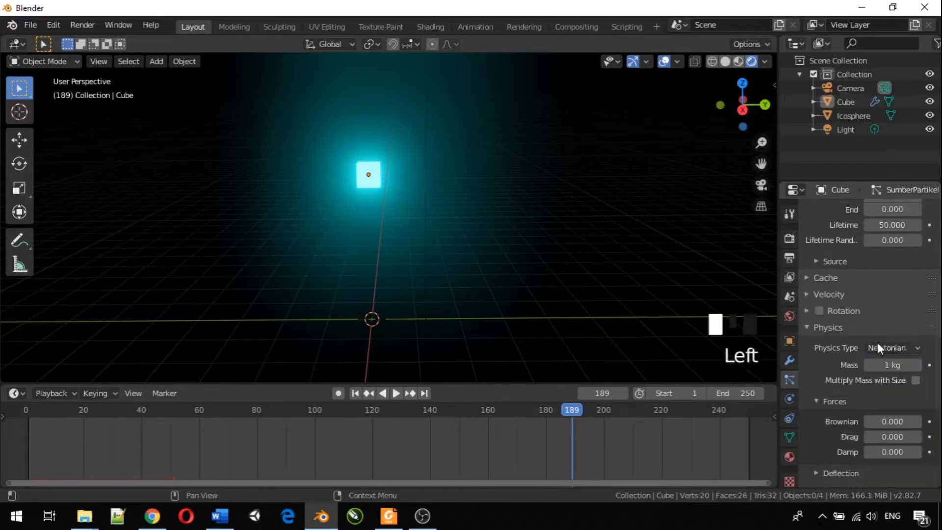
# - Play the Newtonian particle burst from frame 0 twice, stopping the playback after each run
pyautogui.moveTo(572, 418); pyautogui.dragTo(20, 407)
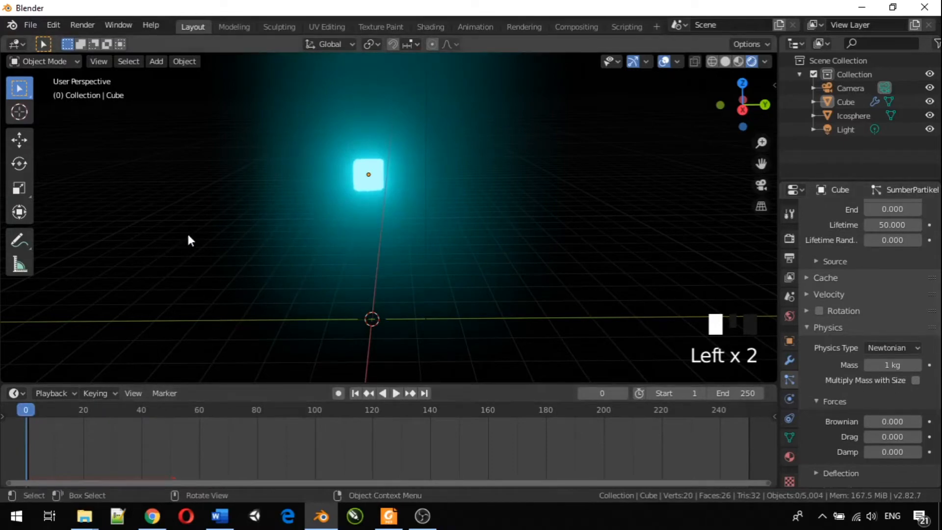
pyautogui.press('space')
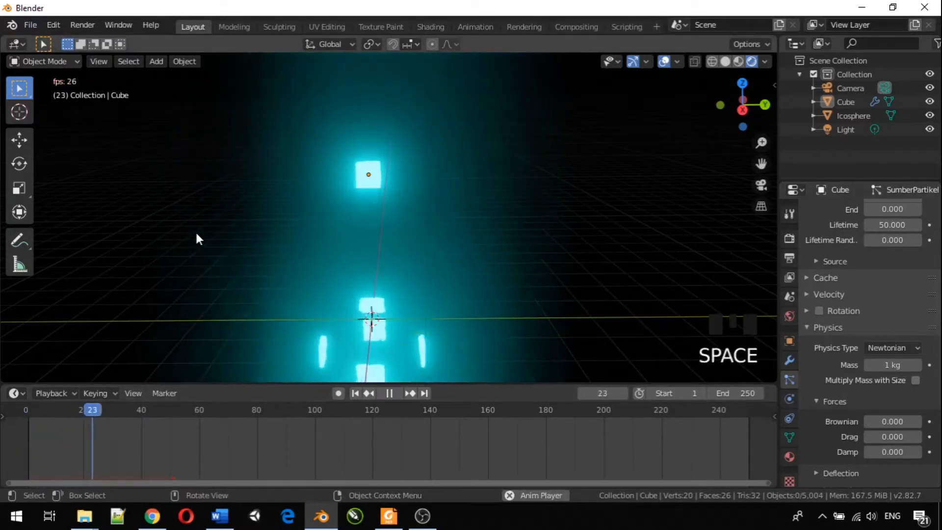
pyautogui.click(249, 411)
pyautogui.press('space')
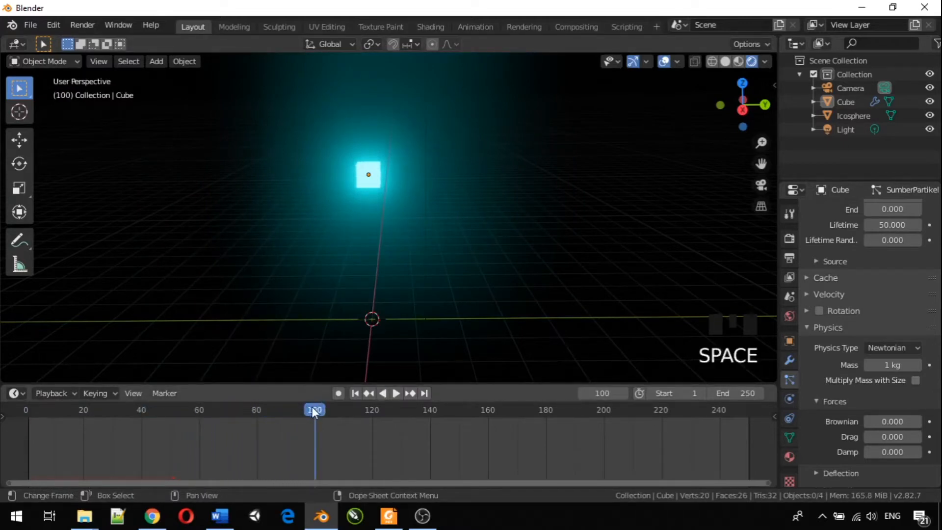
pyautogui.click(170, 416)
pyautogui.moveTo(169, 417); pyautogui.dragTo(15, 411)
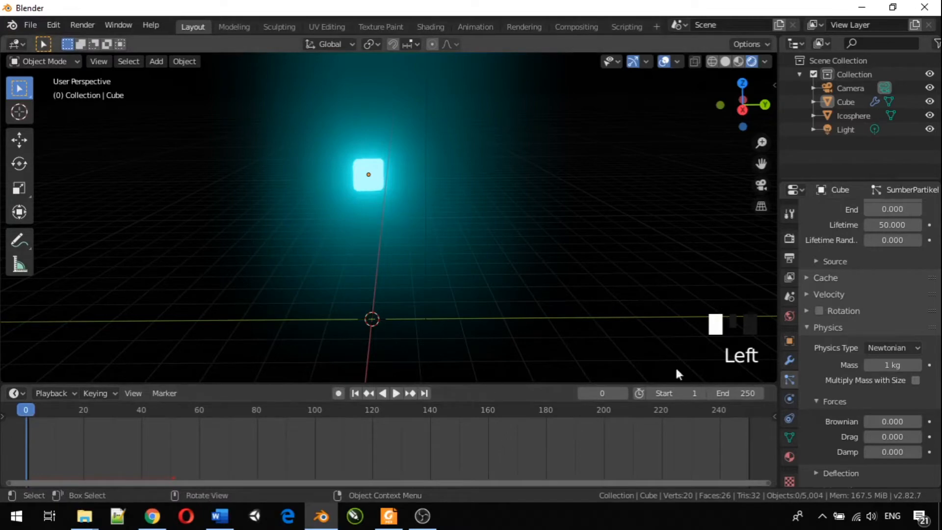
pyautogui.scroll(3, 875, 294)
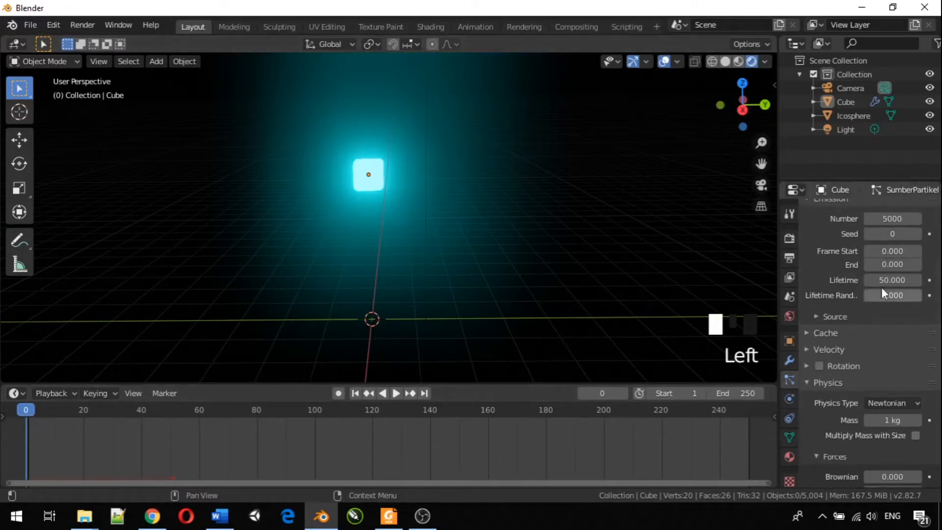
pyautogui.click(396, 393)
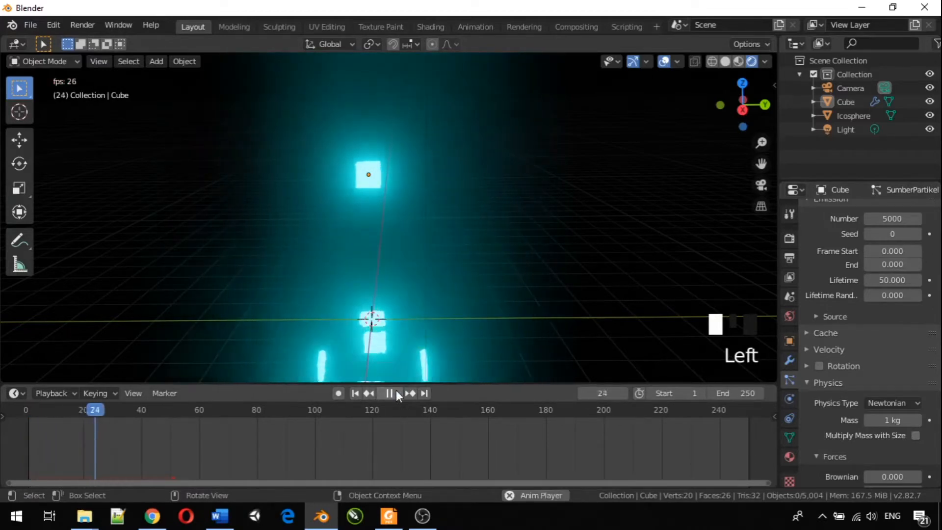
pyautogui.click(396, 390)
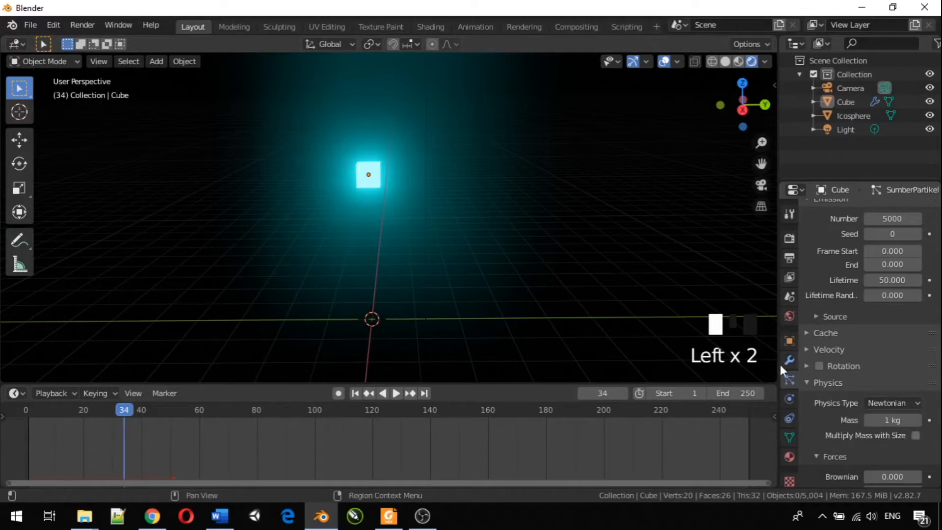
# - Set the end frame of the cube's particle emission to 40
pyautogui.scroll(-5, 864, 381)
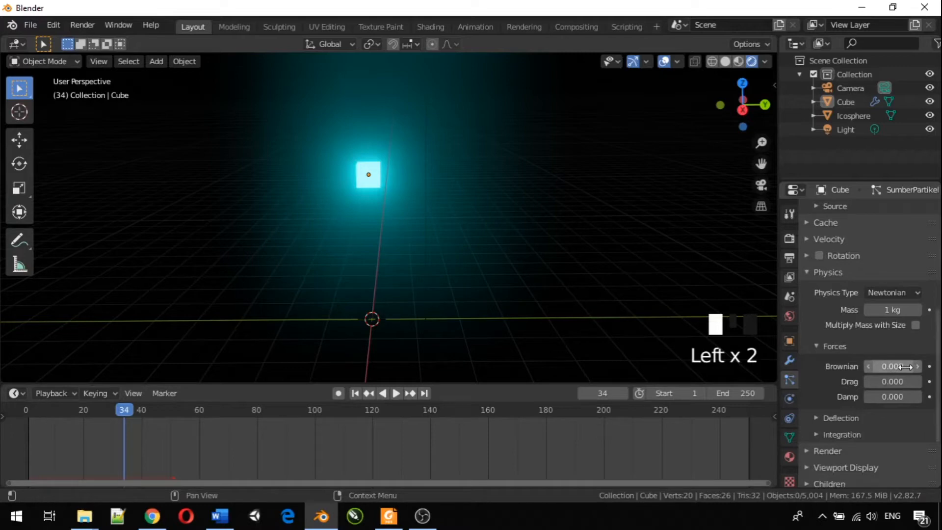
pyautogui.scroll(-4, 834, 351)
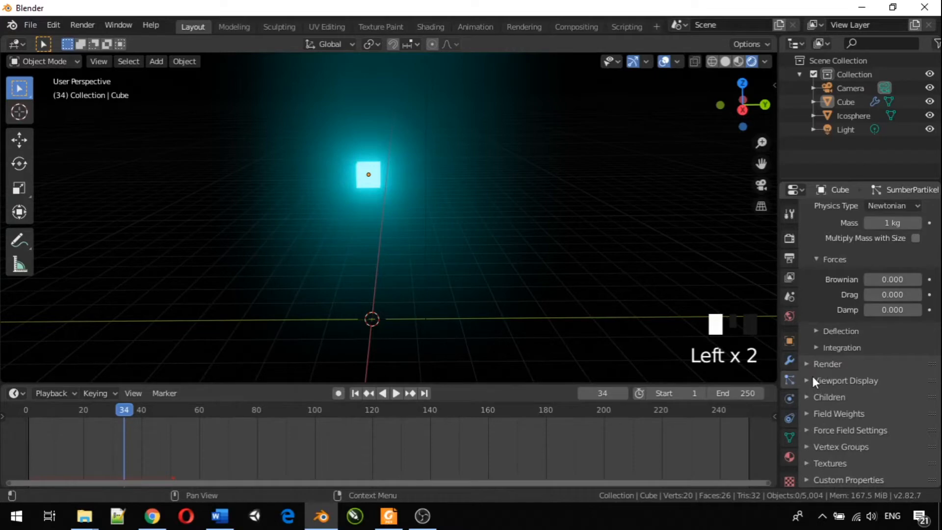
pyautogui.scroll(13, 813, 376)
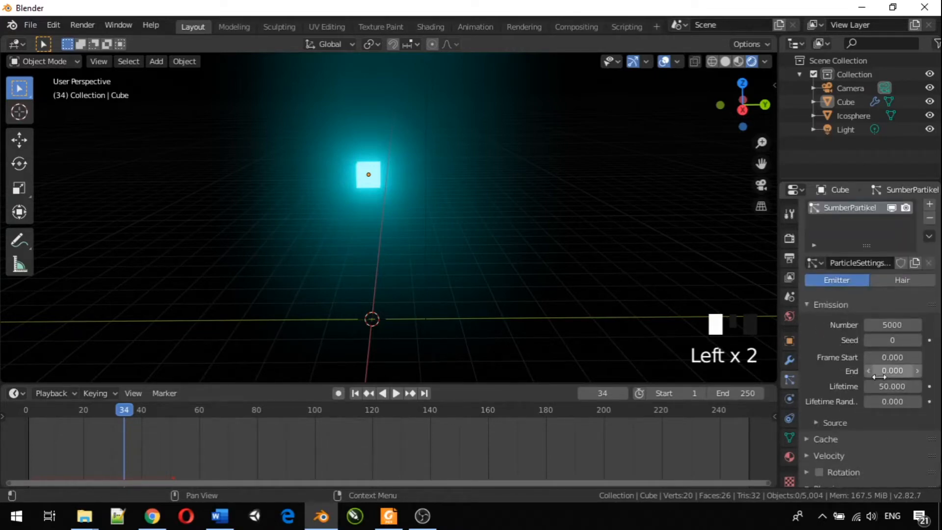
pyautogui.click(899, 371)
pyautogui.write('0.0')
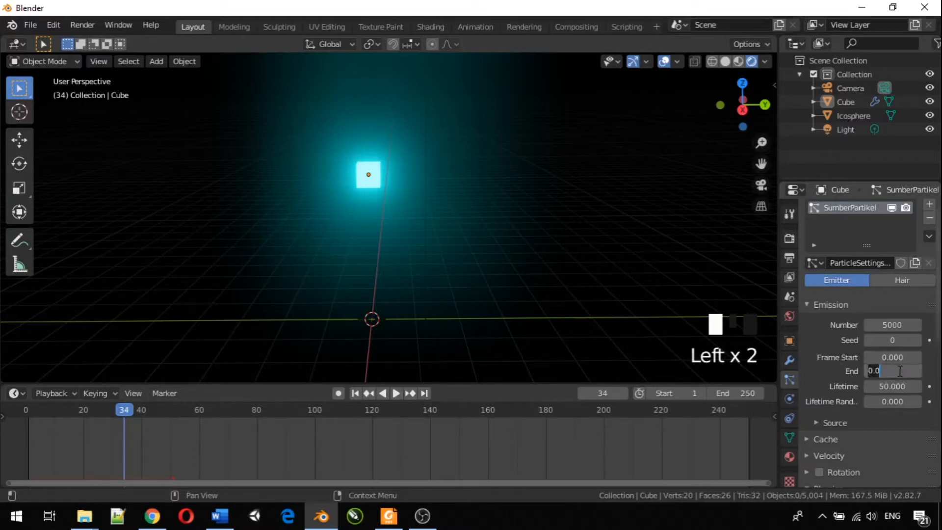
pyautogui.write('3')
pyautogui.press('BackSpace')
pyautogui.write('40')
pyautogui.press('Return')
# - Rewind to frame 0 and play the longer particle emission twice, stopping the playback after each run
pyautogui.moveTo(128, 409); pyautogui.dragTo(35, 402)
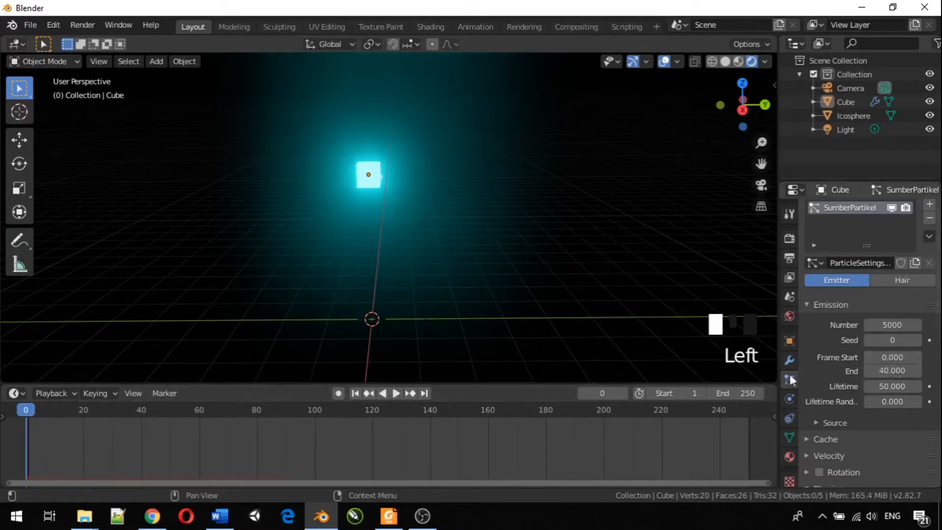
pyautogui.click(396, 392)
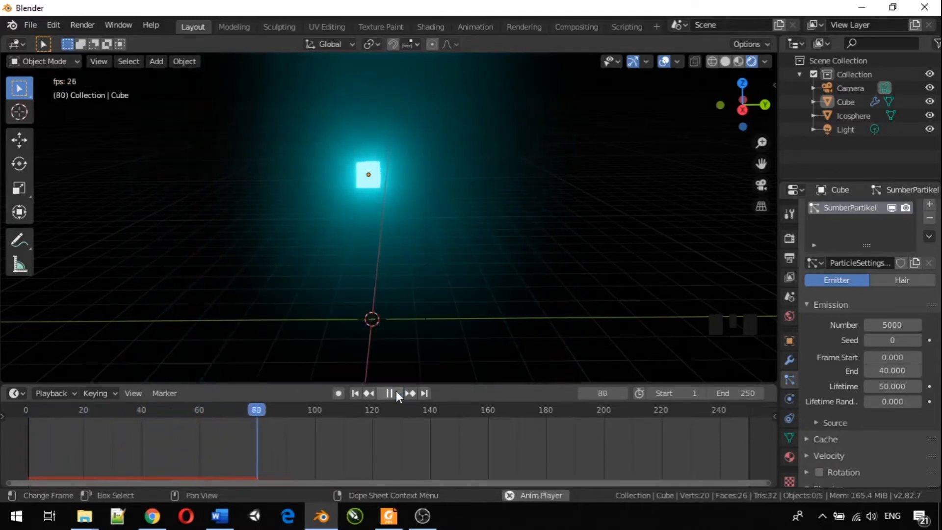
pyautogui.press('space')
pyautogui.moveTo(311, 413); pyautogui.dragTo(22, 411)
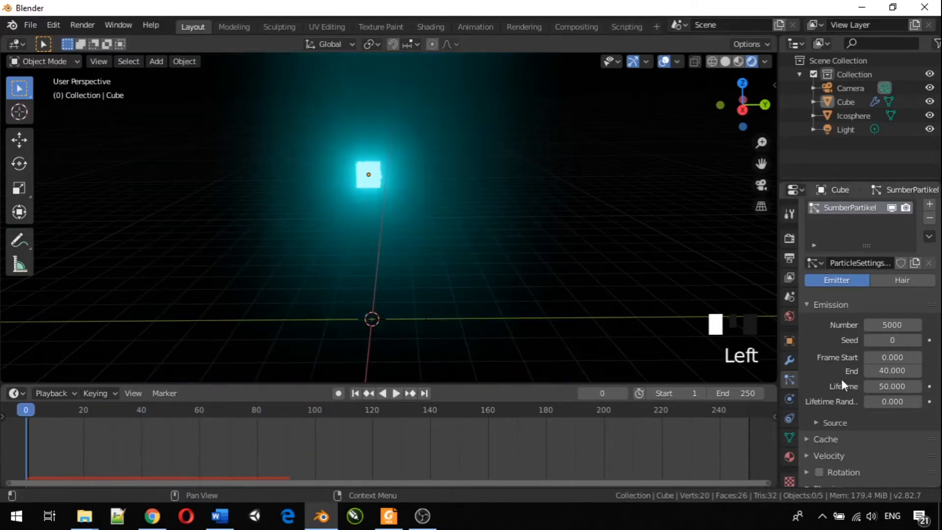
pyautogui.press('space')
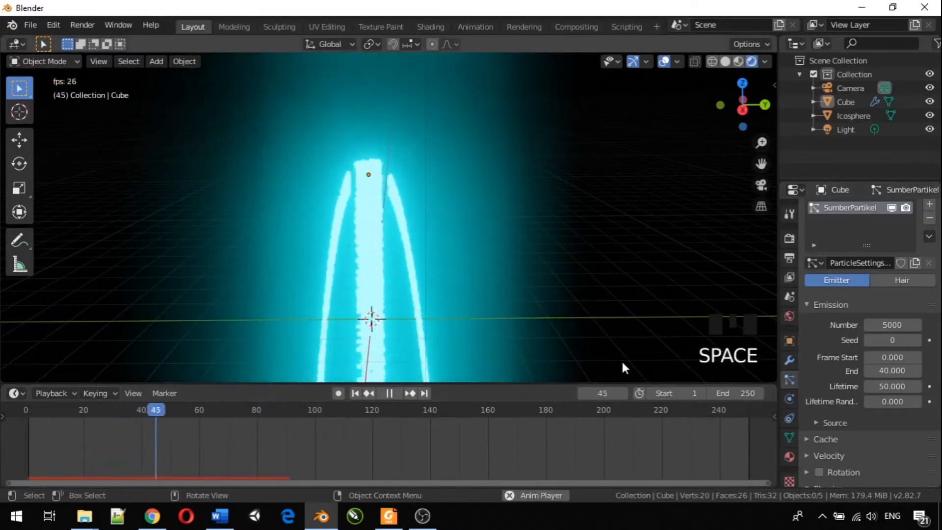
pyautogui.press('space')
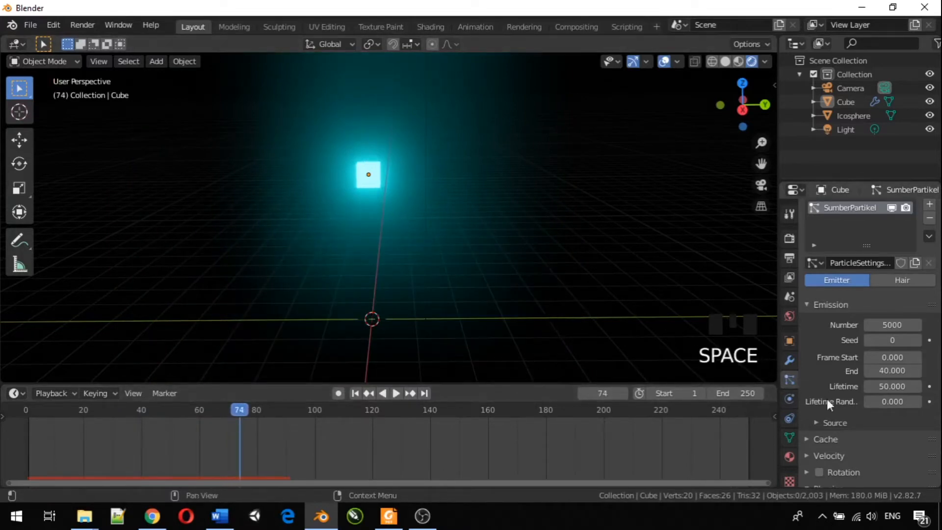
# - Set the end frame of the cube's particle emission to 100
pyautogui.click(879, 370)
pyautogui.write('40.0')
pyautogui.write('10')
pyautogui.press('Return')
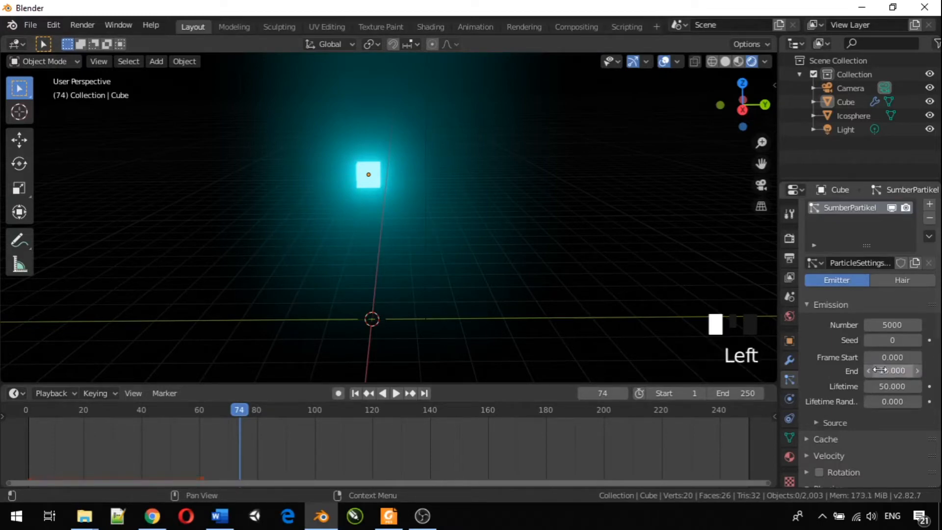
pyautogui.click(891, 370)
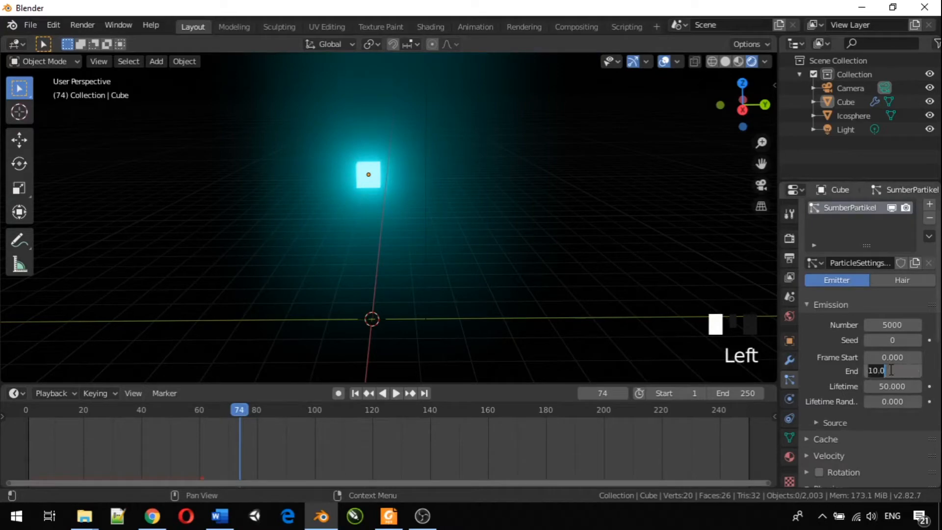
pyautogui.write('00')
pyautogui.press('Return')
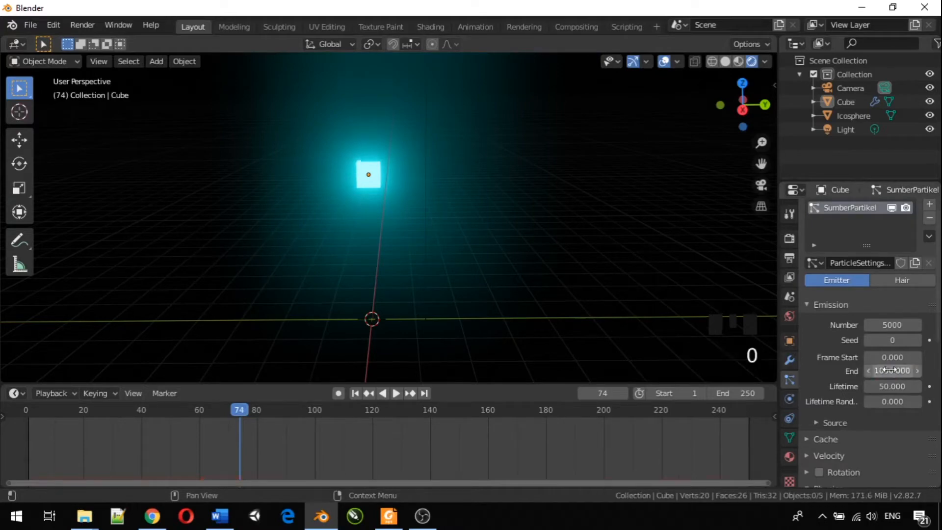
pyautogui.click(890, 370)
pyautogui.write('100')
pyautogui.press('Return')
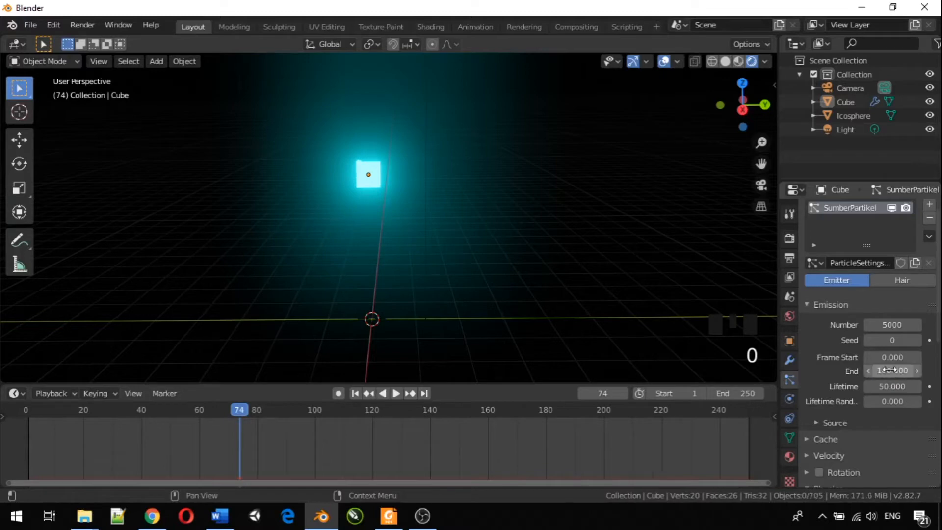
# - Play the animation, stop it, and scrub back to frame 96 to examine the falling particle streams
pyautogui.hotkey('shift', 'Left')
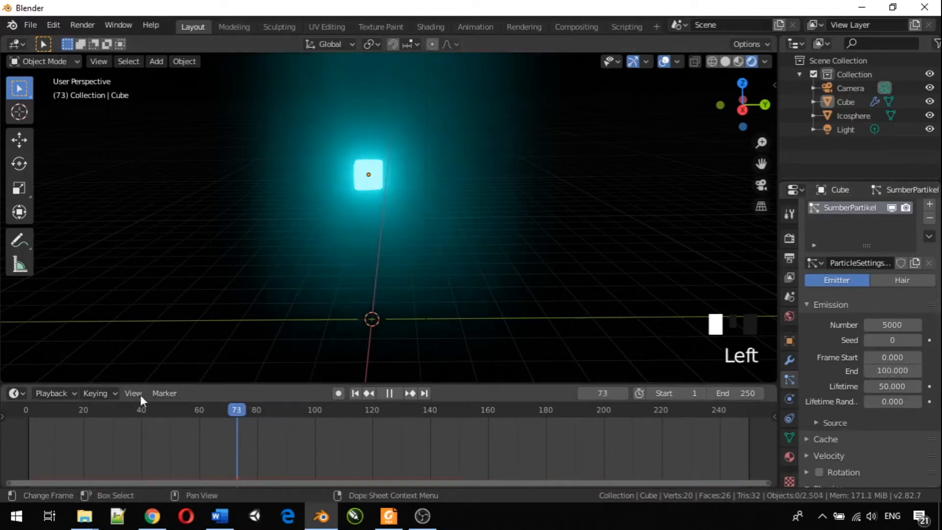
pyautogui.press('space')
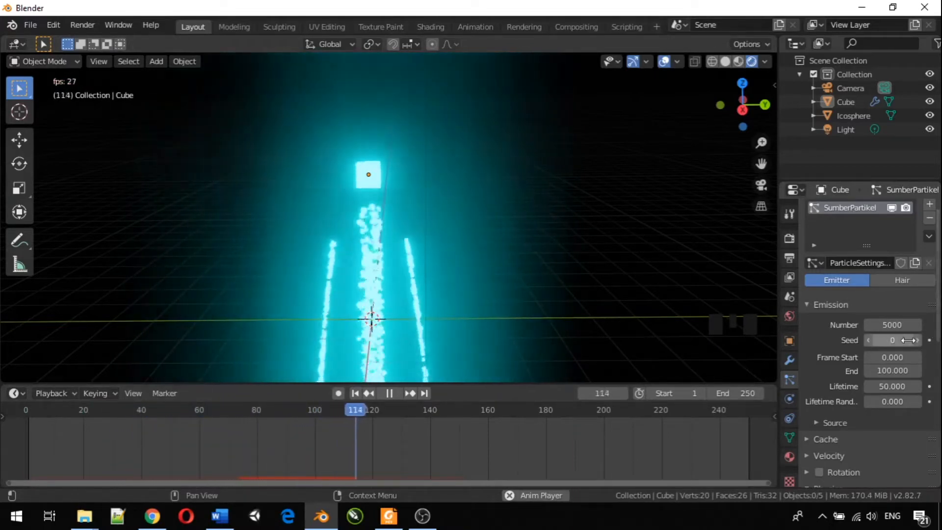
pyautogui.press('space')
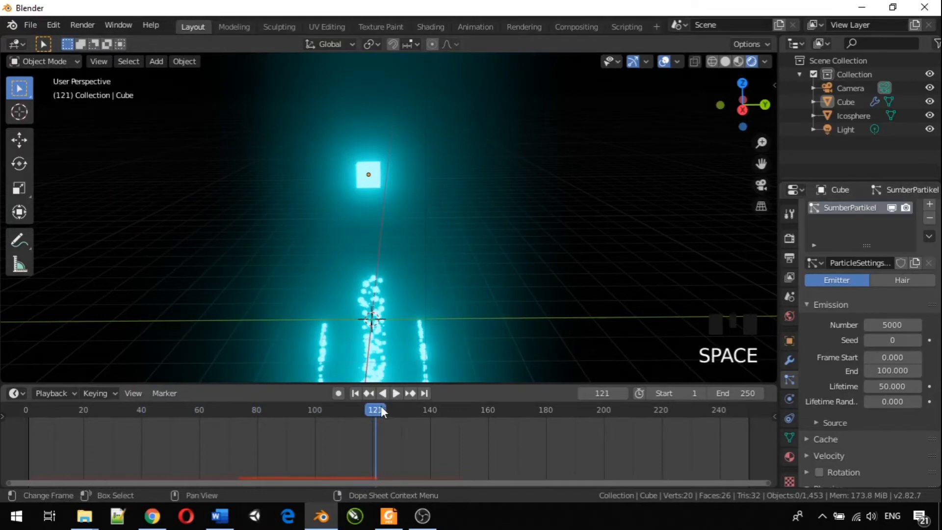
pyautogui.click(382, 393)
pyautogui.moveTo(306, 411); pyautogui.dragTo(302, 411)
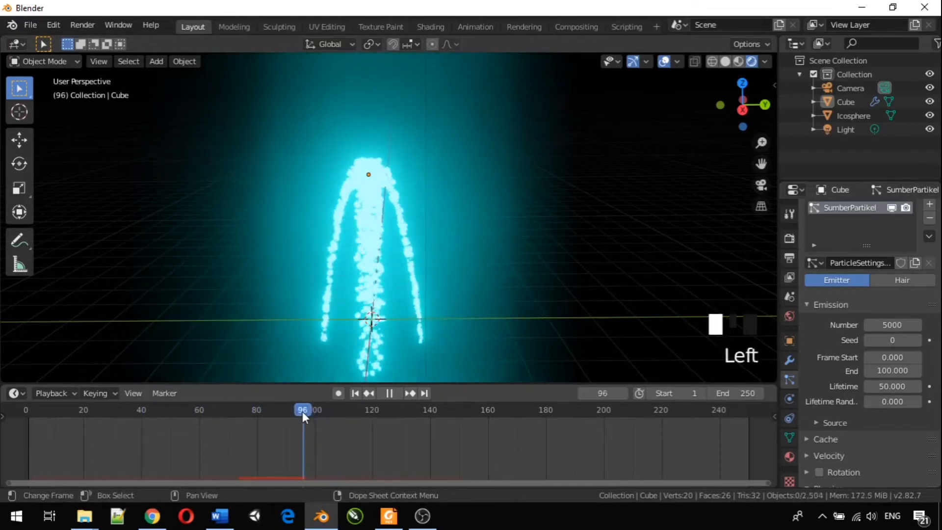
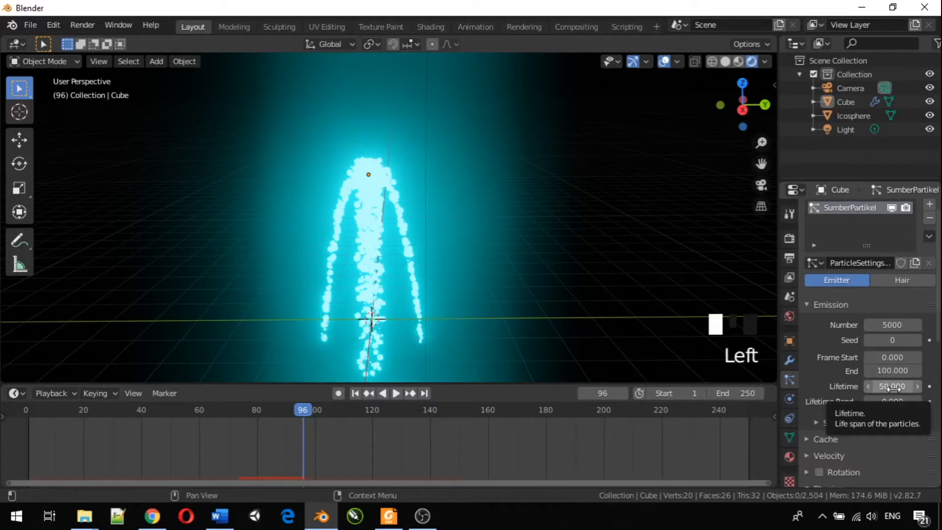
# - Set the particle lifetime to 1 and return the timeline to frame 0
pyautogui.click(893, 387)
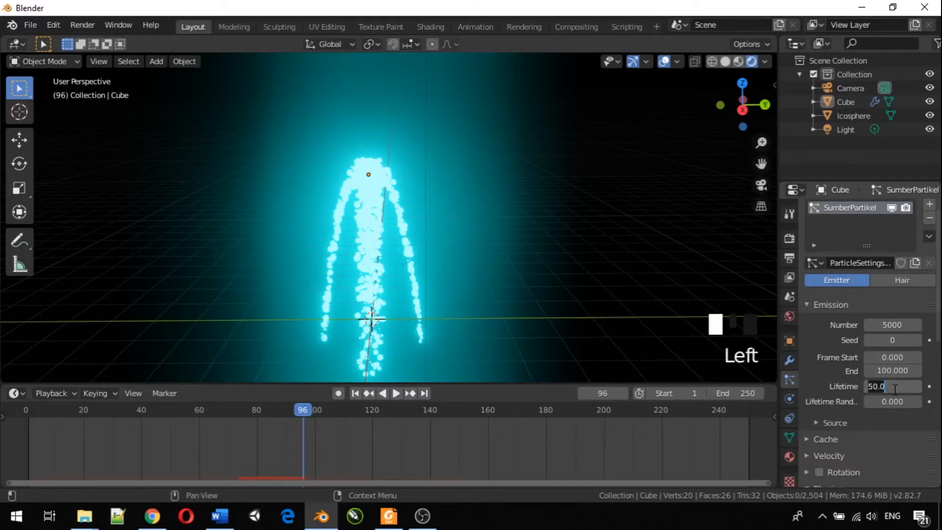
pyautogui.write('1')
pyautogui.press('Return')
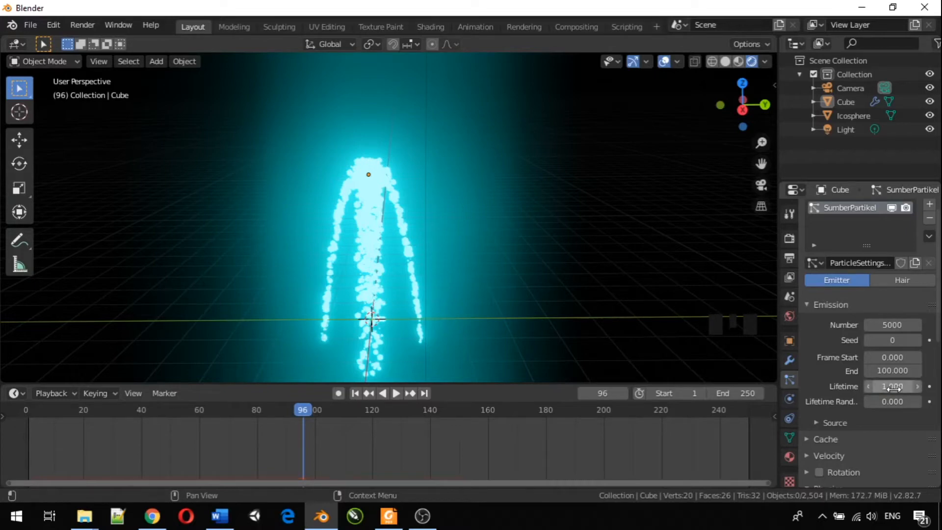
pyautogui.moveTo(295, 411); pyautogui.dragTo(26, 411)
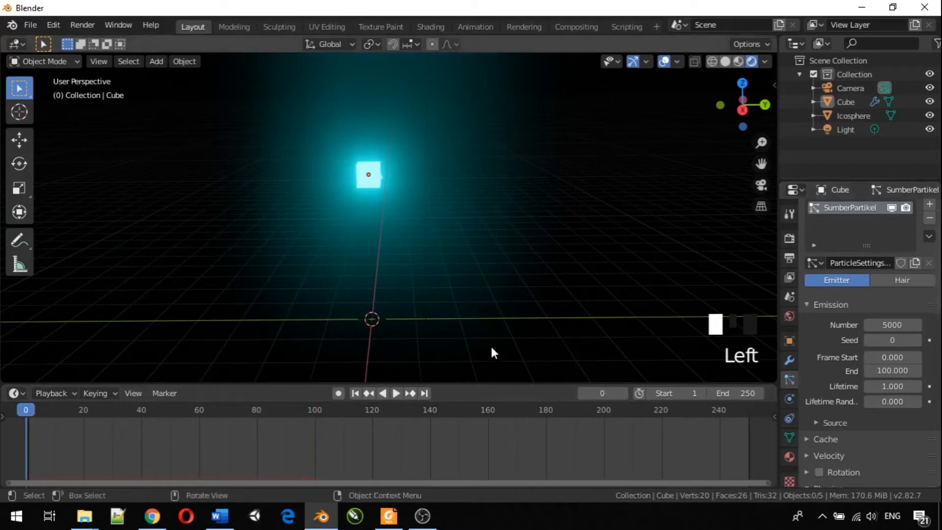
# - Play the animation from frame 0 and stop it, and replay it with the particle lifetime set to 10
pyautogui.click(397, 393)
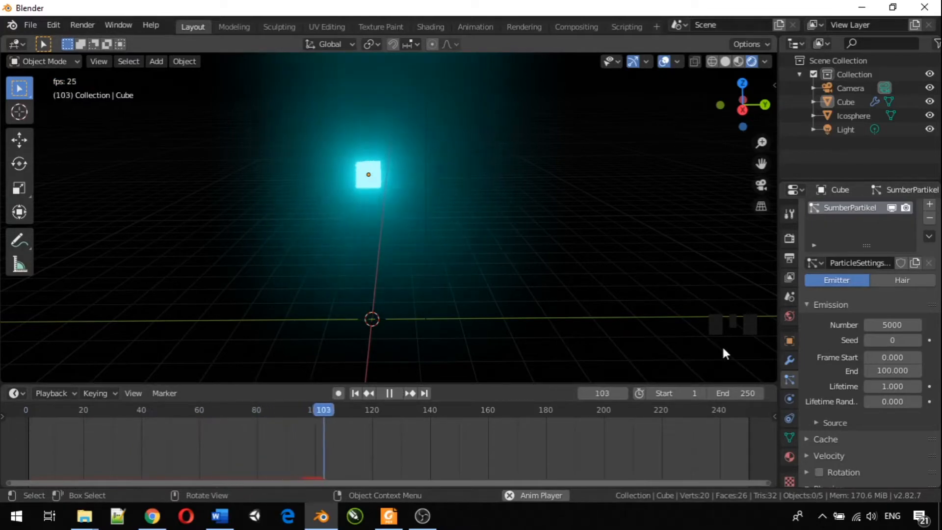
pyautogui.press('space')
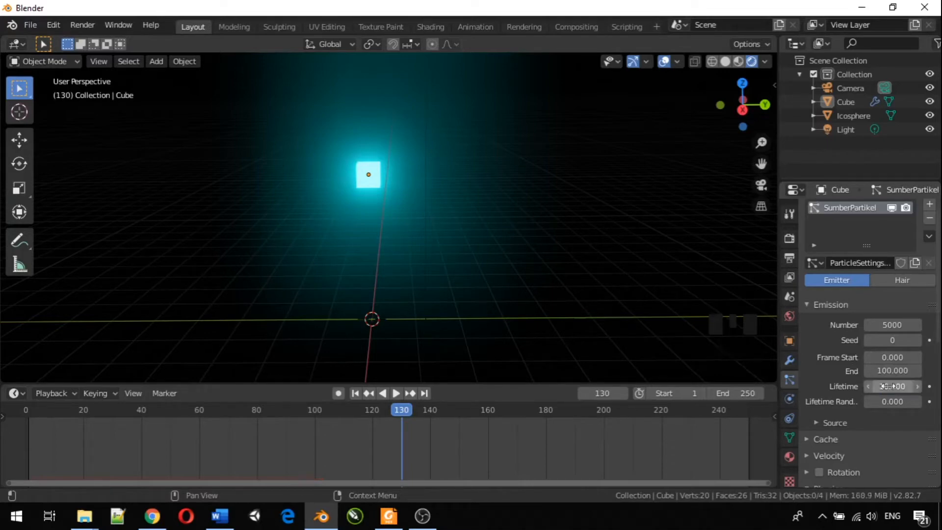
pyautogui.moveTo(399, 414); pyautogui.dragTo(27, 393)
pyautogui.press('space')
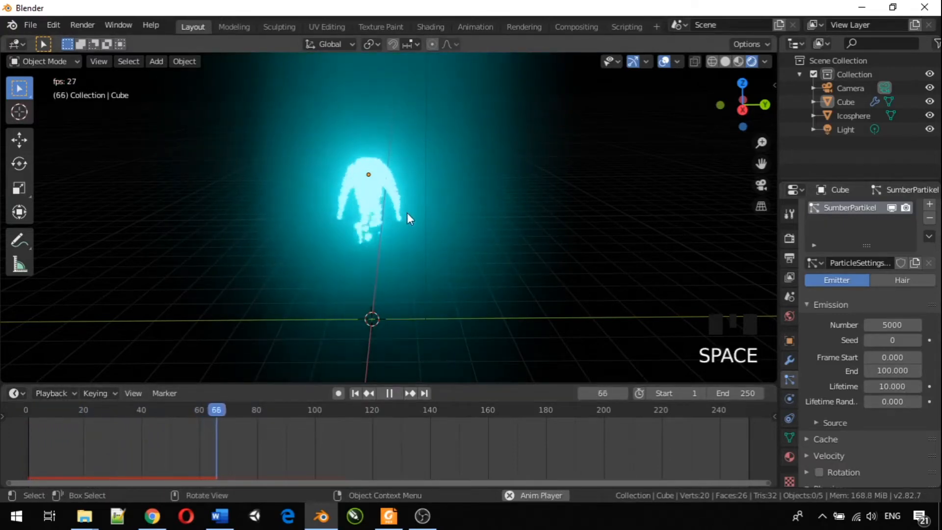
pyautogui.press('space')
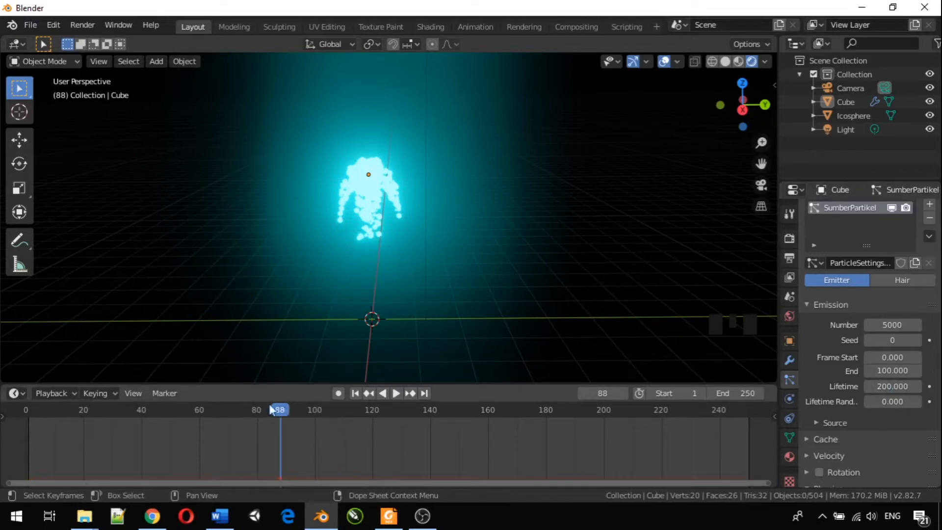
# - Set the particle lifetime to 200 and play the animation from frame 0, examining the falling streams from several angles
pyautogui.moveTo(280, 411); pyautogui.dragTo(30, 392)
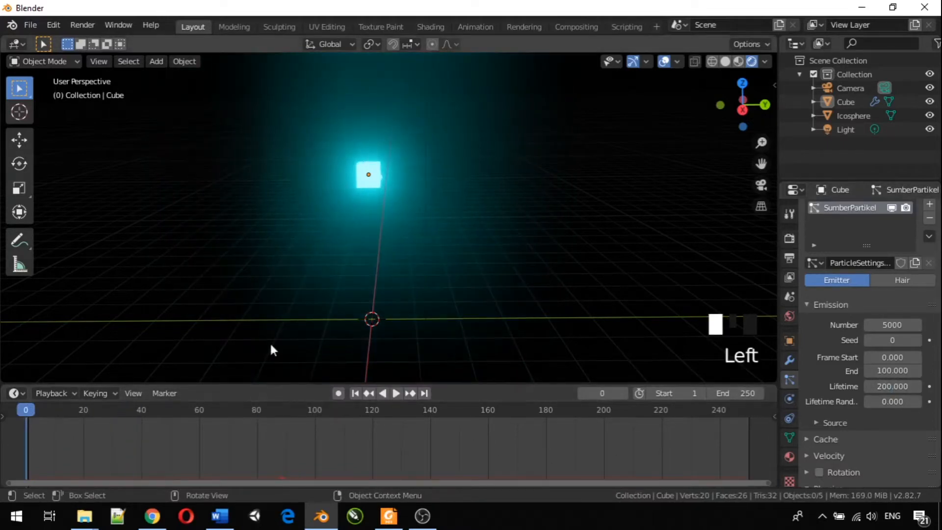
pyautogui.click(397, 394)
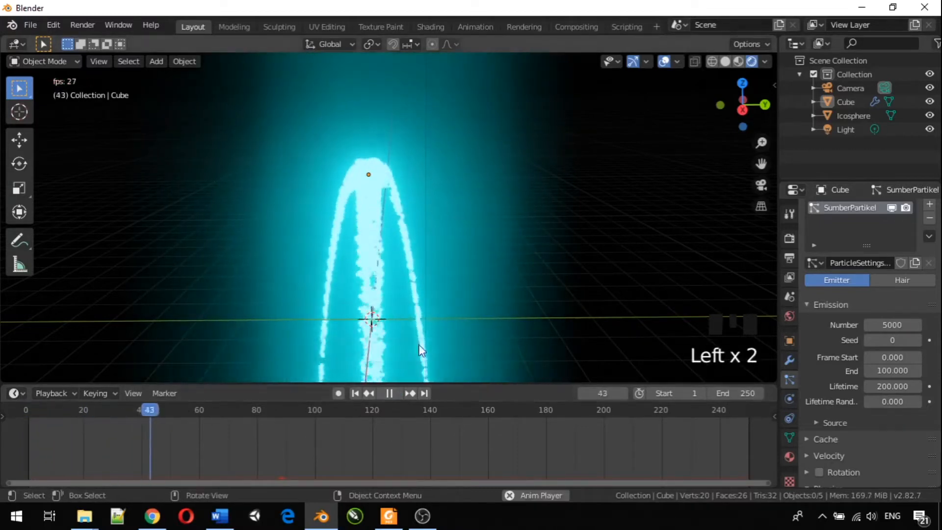
pyautogui.scroll(-13, 416, 349)
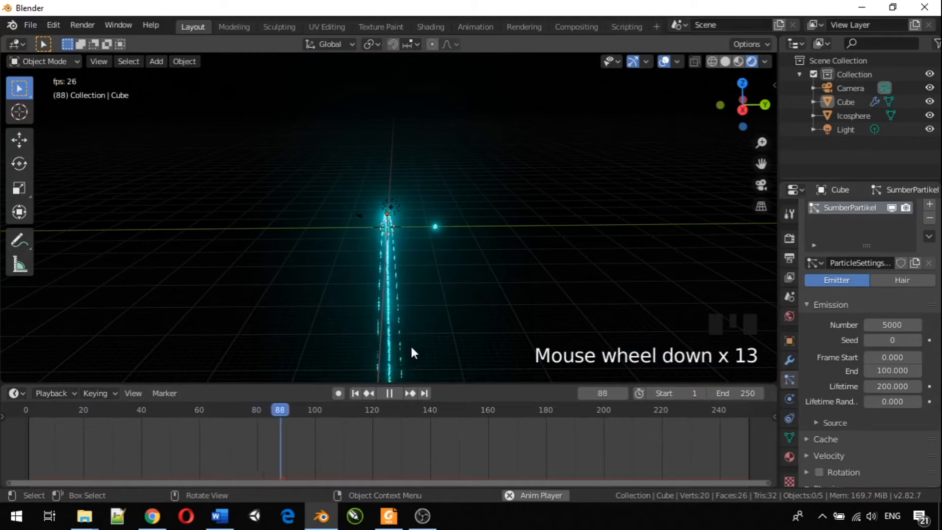
pyautogui.moveTo(411, 346); pyautogui.dragTo(428, 314, button='middle')
pyautogui.scroll(8, 394, 355)
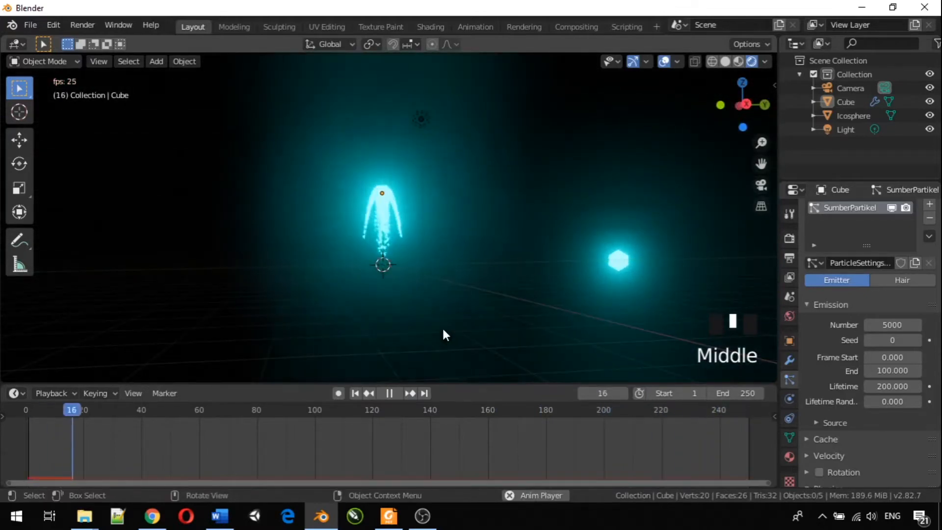
pyautogui.moveTo(413, 328); pyautogui.dragTo(422, 71, button='middle')
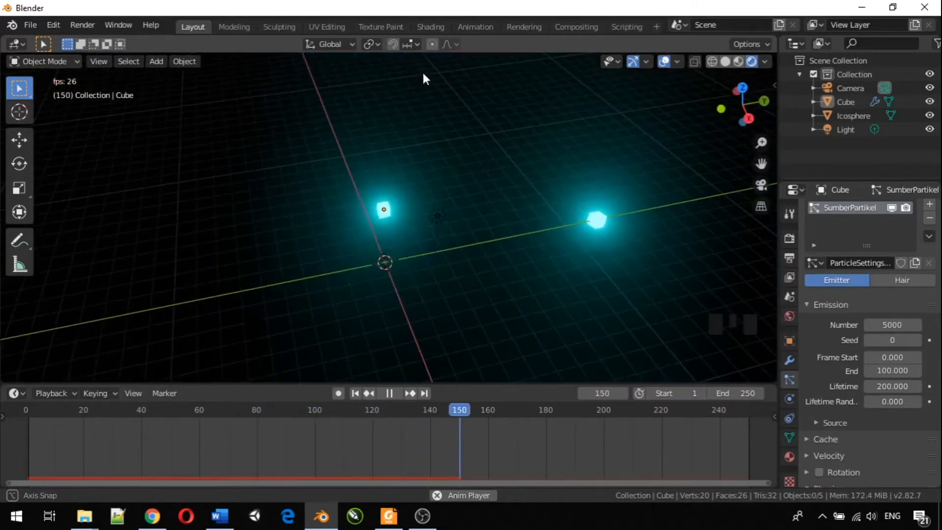
# - Set the particle lifetime to 30 during playback and examine the cube's emission up close
pyautogui.click(892, 387)
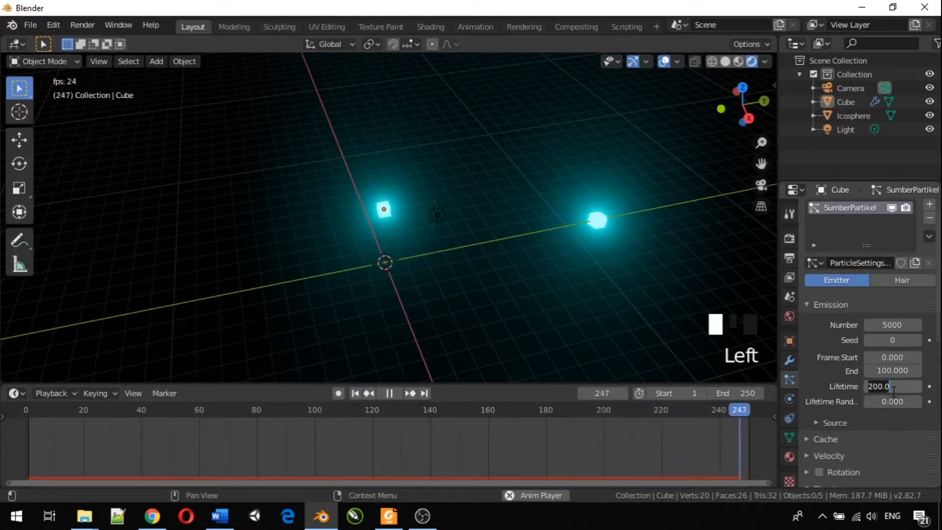
pyautogui.write('30')
pyautogui.press('Return')
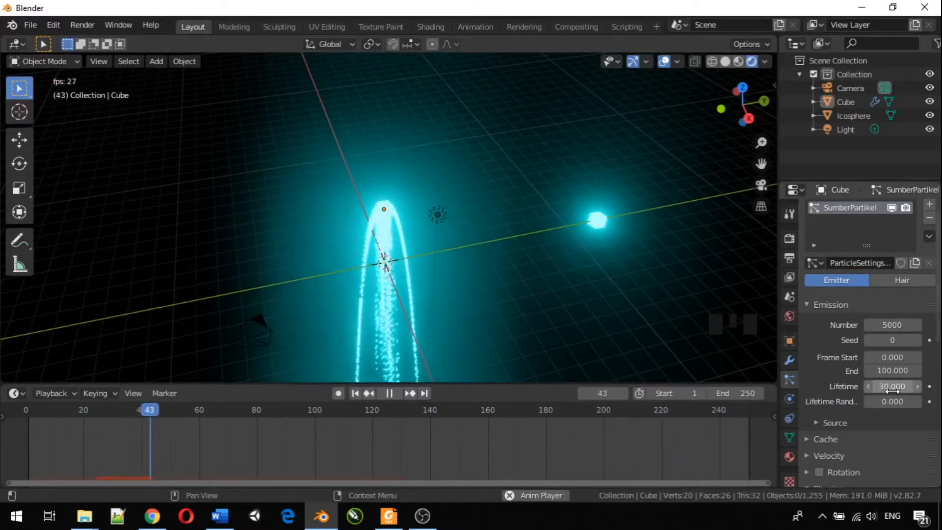
pyautogui.scroll(5, 289, 267)
pyautogui.moveTo(289, 267); pyautogui.dragTo(249, 259, button='middle')
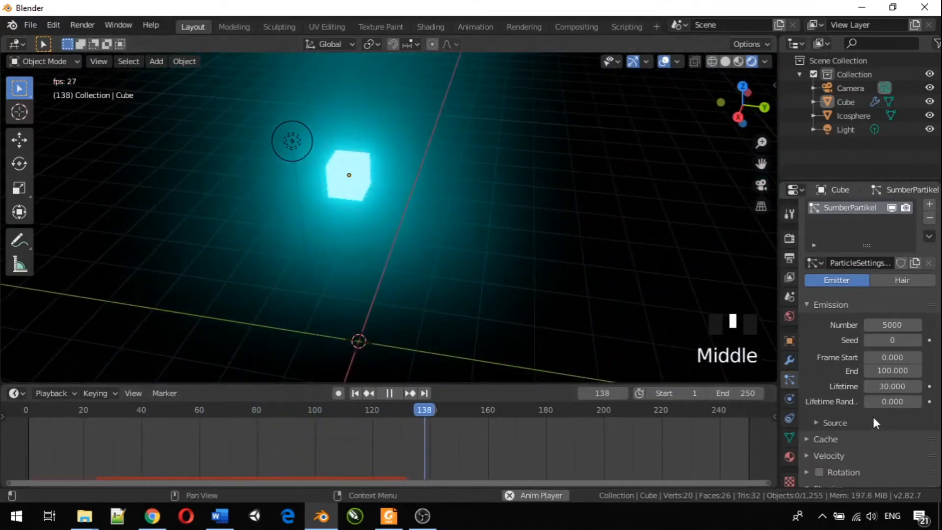
# - Raise the particles' lifetime randomness to 1 and examine the playing emission from another angle
pyautogui.click(890, 402)
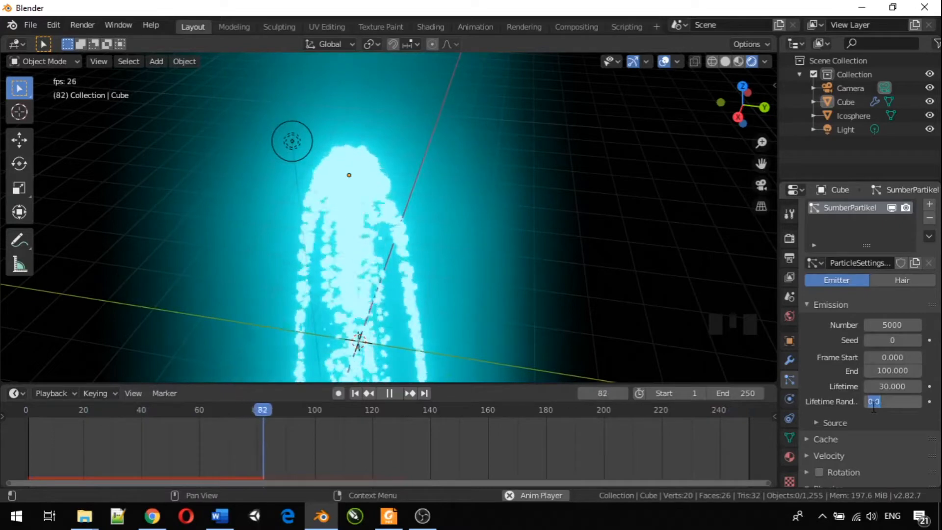
pyautogui.press('Return')
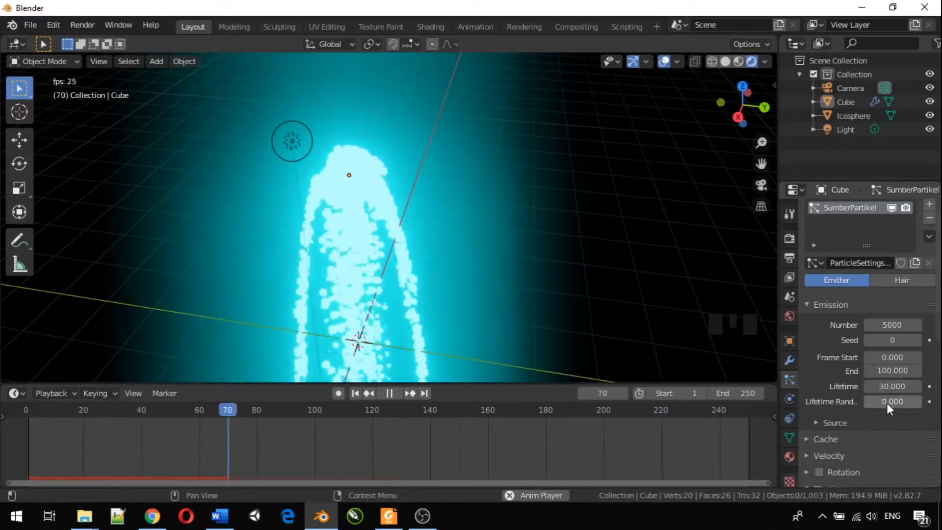
pyautogui.moveTo(882, 400); pyautogui.dragTo(920, 400)
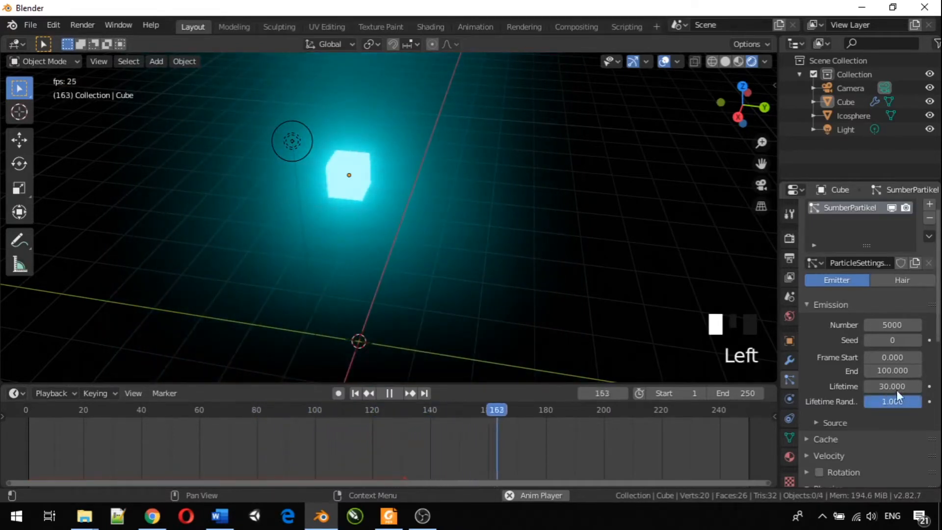
pyautogui.scroll(-1, 411, 288)
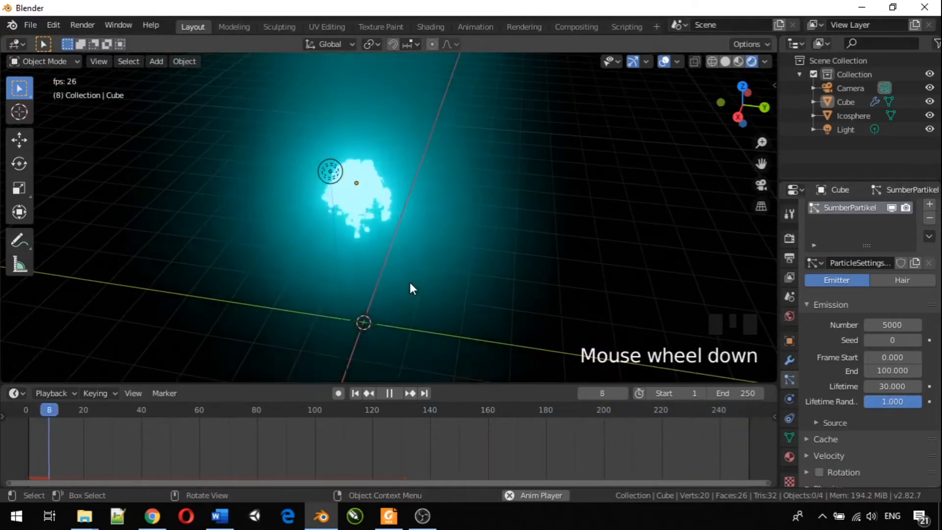
pyautogui.moveTo(314, 266); pyautogui.dragTo(408, 211, button='middle')
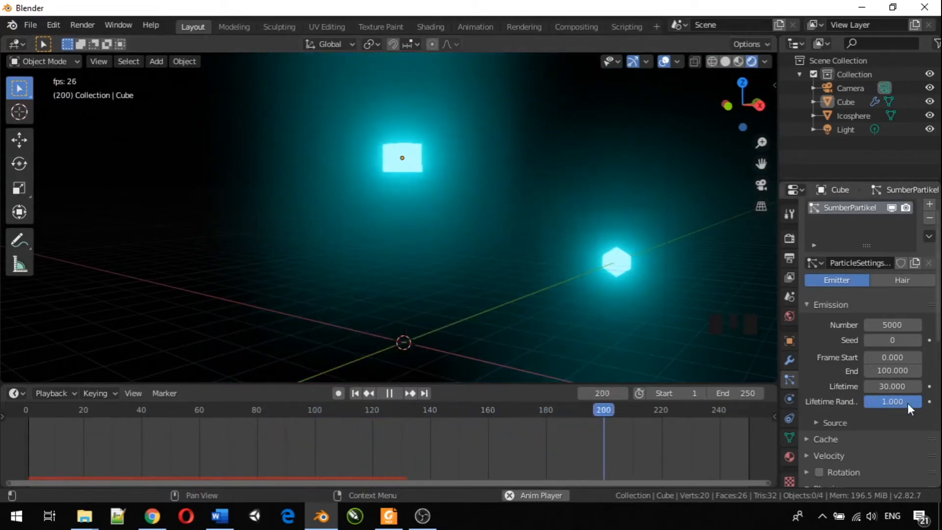
# - Lower the lifetime randomness to about 0.151, examine the streams during playback, and reset the randomness to 0
pyautogui.moveTo(915, 402); pyautogui.dragTo(873, 402)
pyautogui.scroll(-5, 451, 252)
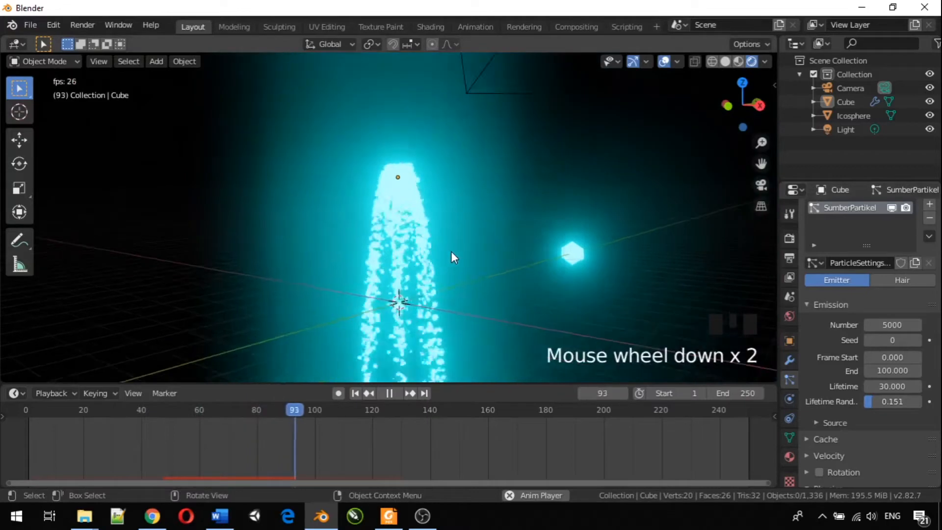
pyautogui.scroll(3, 451, 252)
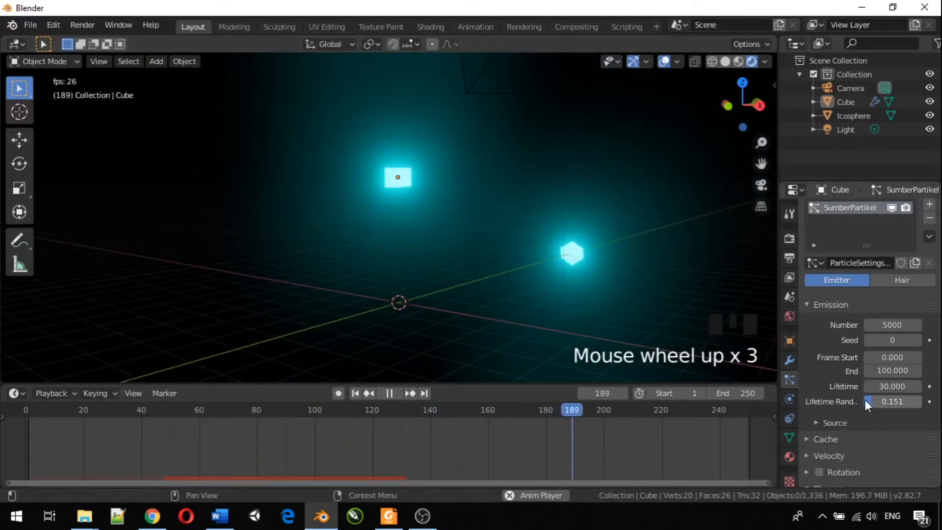
pyautogui.moveTo(870, 399); pyautogui.dragTo(861, 401)
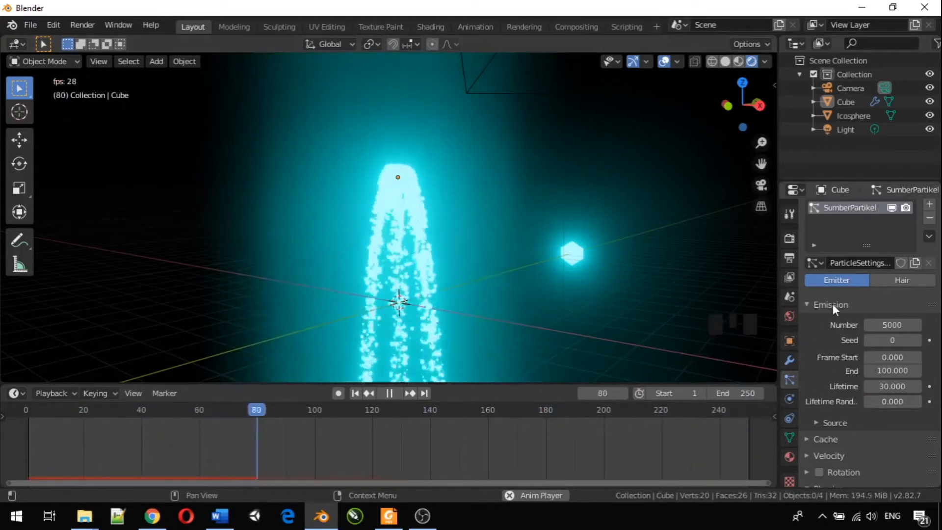
# - Collapse the emission settings and reduce the gravity field weight of the cube's particles to about 0.167
pyautogui.click(808, 304)
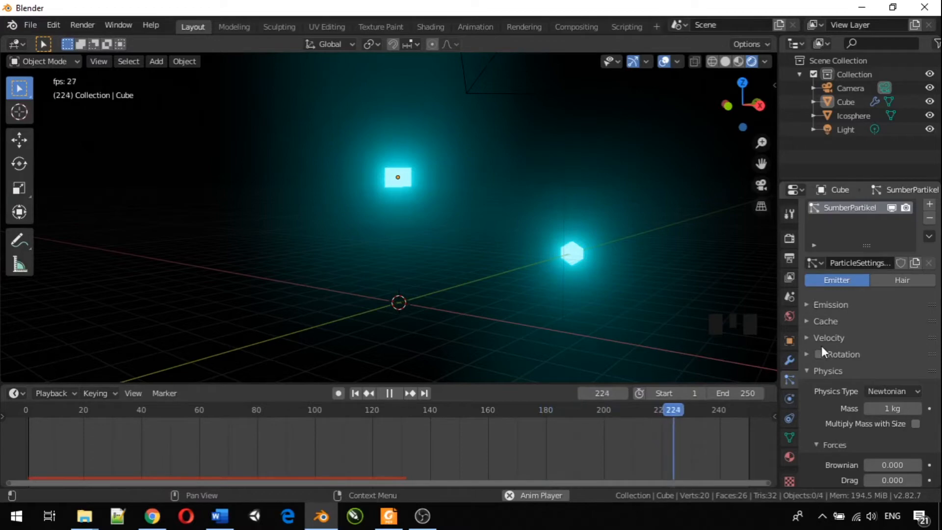
pyautogui.scroll(-10, 821, 346)
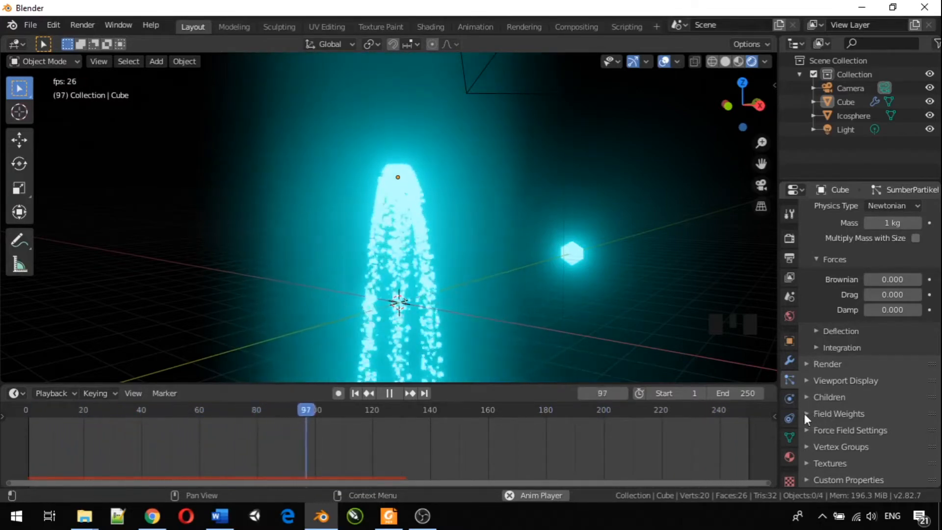
pyautogui.click(807, 413)
pyautogui.scroll(-3, 821, 416)
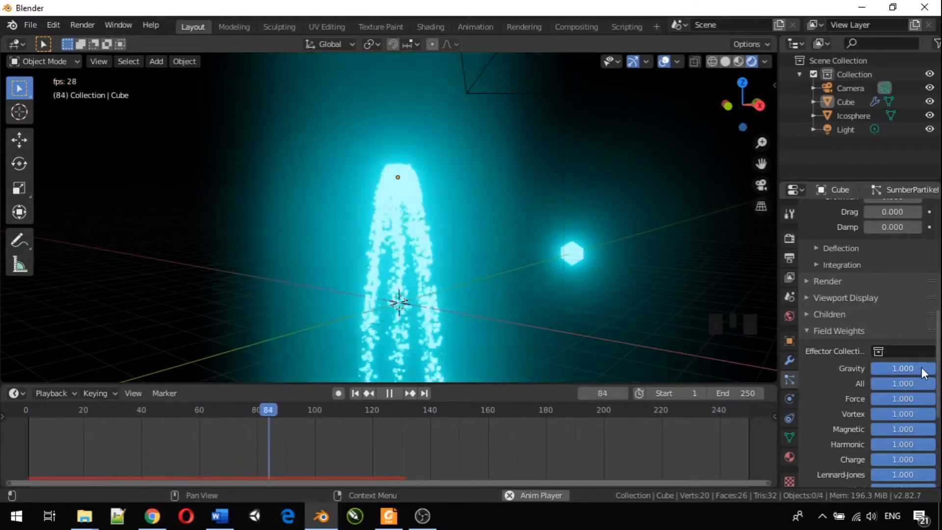
pyautogui.moveTo(921, 367); pyautogui.dragTo(900, 368)
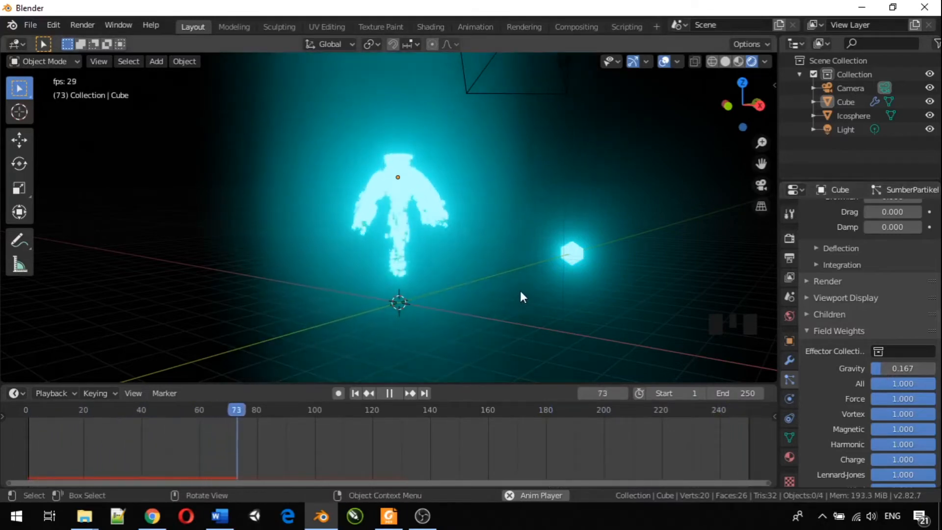
# - Set both the lifetime and the emission end frame of the cube's particles to 200
pyautogui.scroll(2, 870, 295)
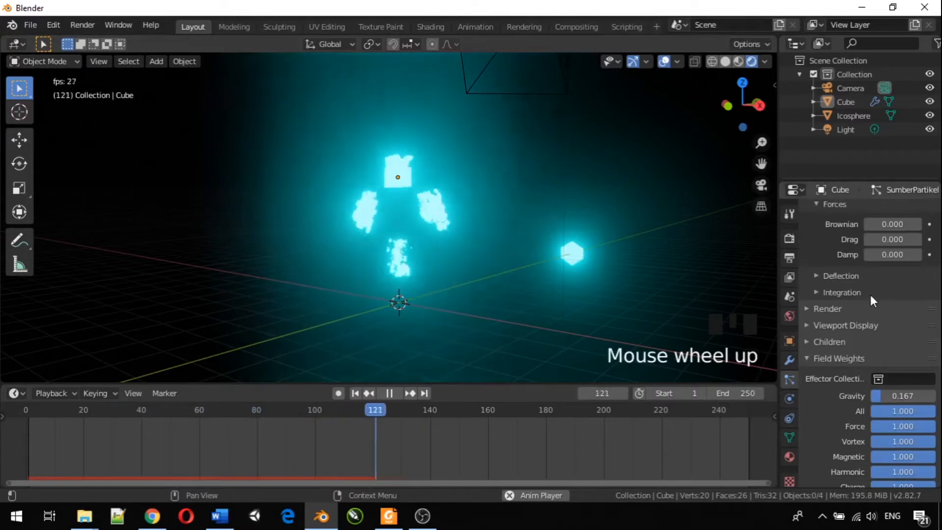
pyautogui.scroll(13, 870, 296)
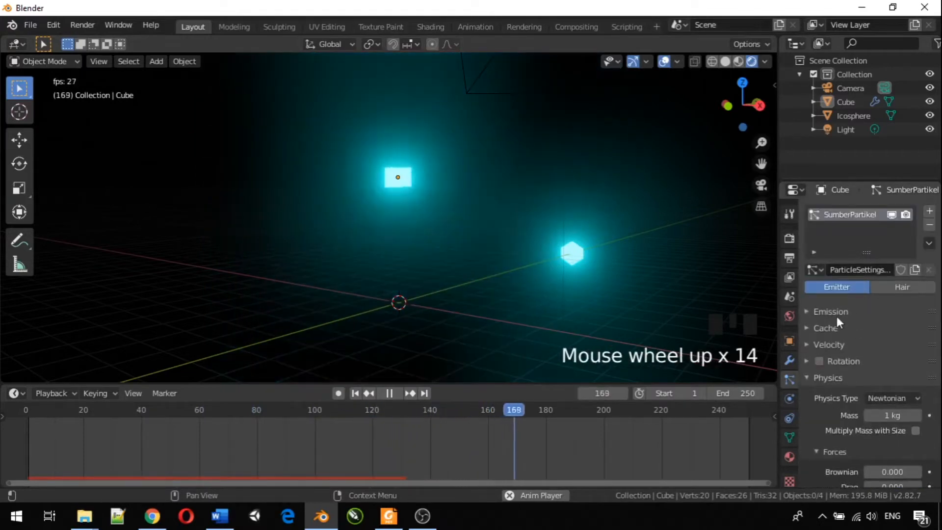
pyautogui.click(812, 312)
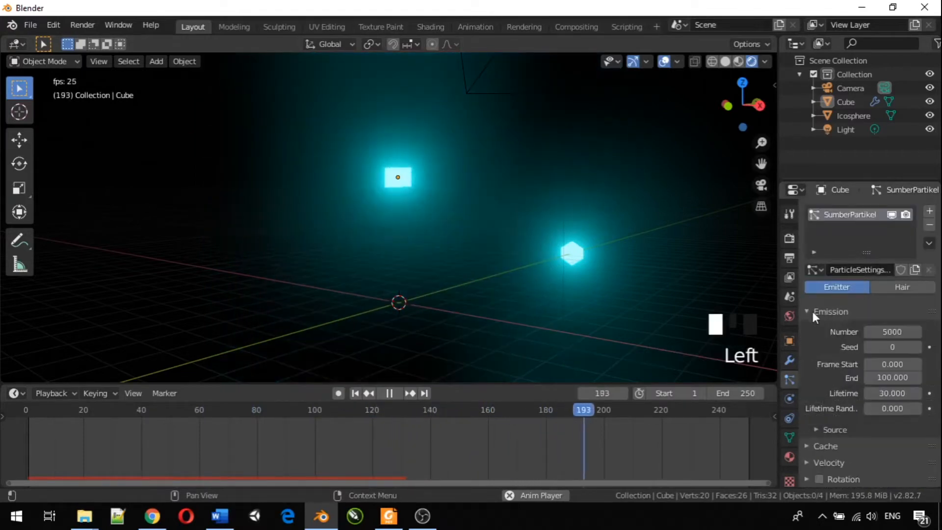
pyautogui.click(906, 394)
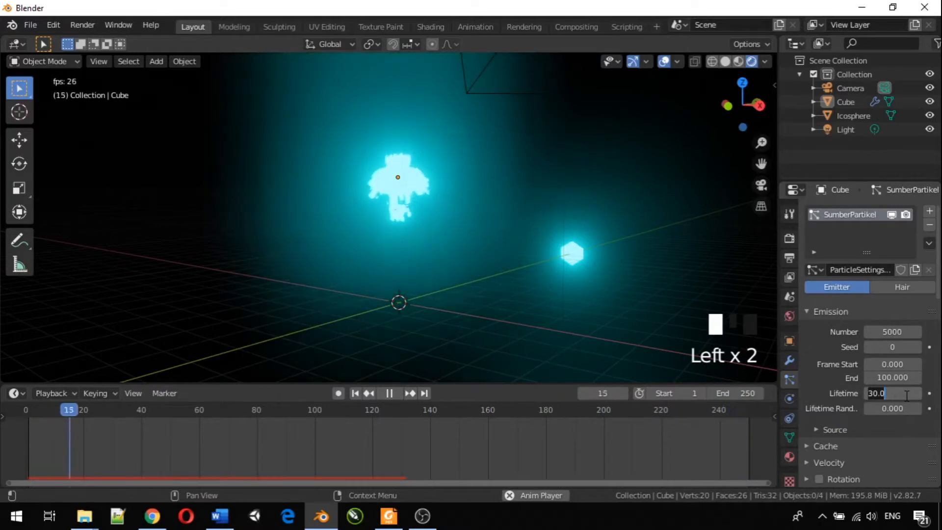
pyautogui.write('200')
pyautogui.press('Return')
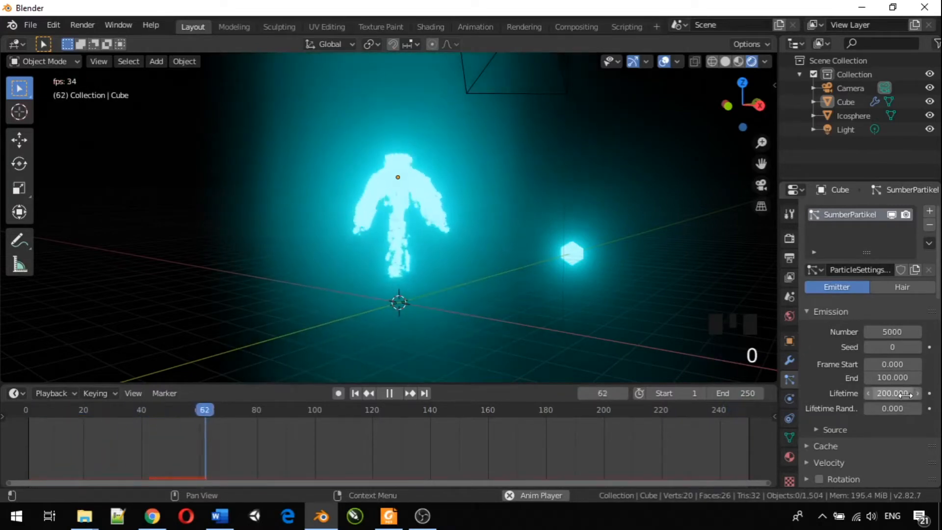
pyautogui.scroll(-3, 455, 315)
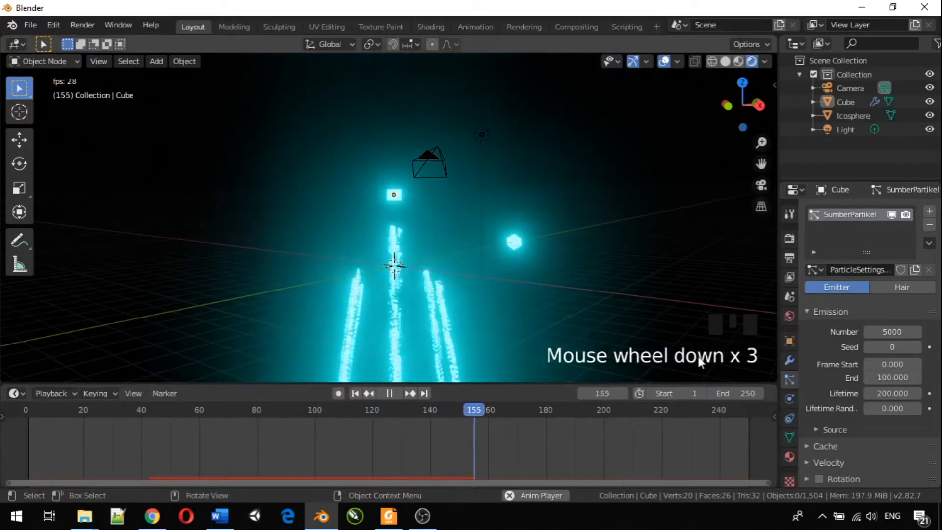
pyautogui.scroll(4, 457, 303)
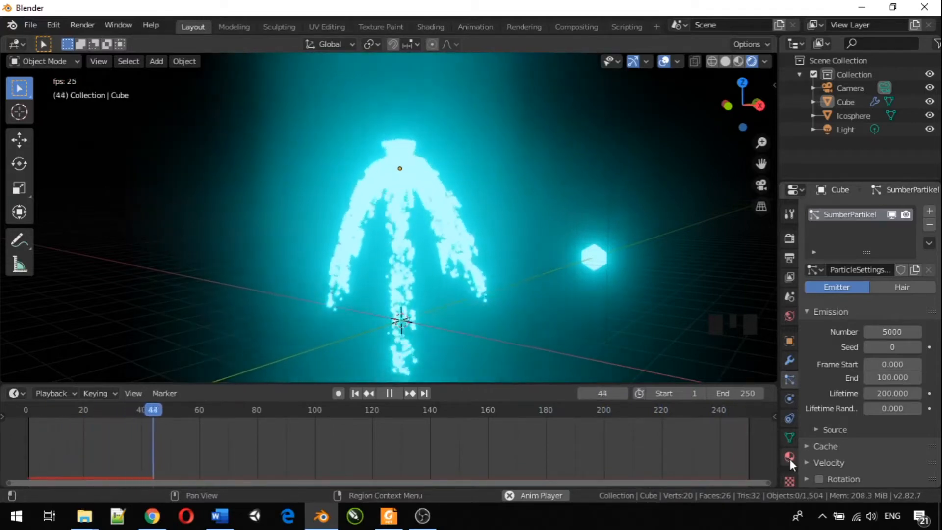
pyautogui.click(906, 378)
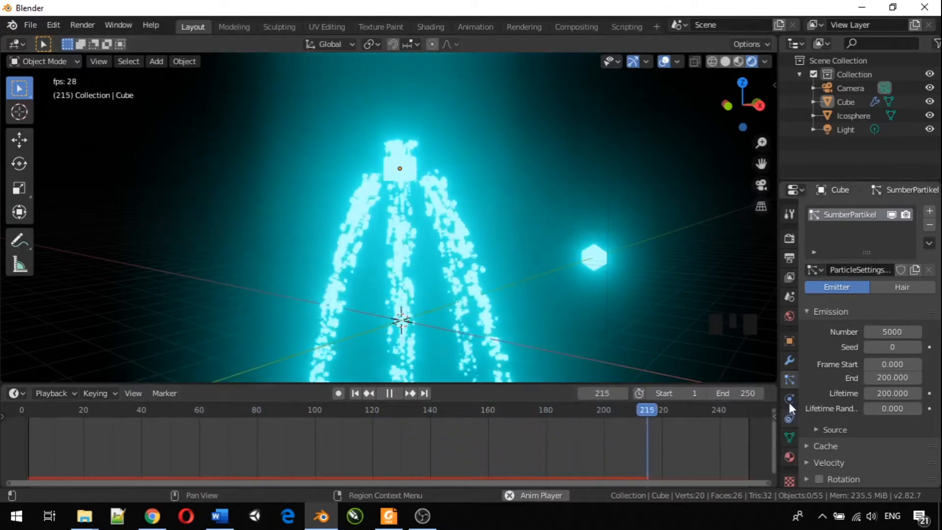
# - Set the particles' gravity field weight to 0 and examine the emission around the cube from an elevated angle
pyautogui.click(791, 382)
pyautogui.scroll(-3, 876, 386)
pyautogui.scroll(-9, 874, 386)
pyautogui.scroll(-3, 874, 385)
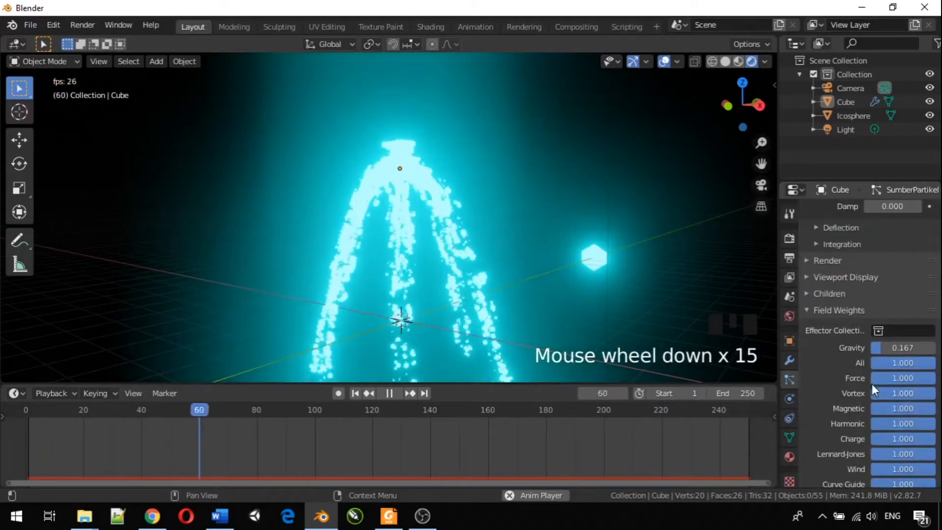
pyautogui.click(879, 345)
pyautogui.moveTo(879, 345); pyautogui.dragTo(863, 347)
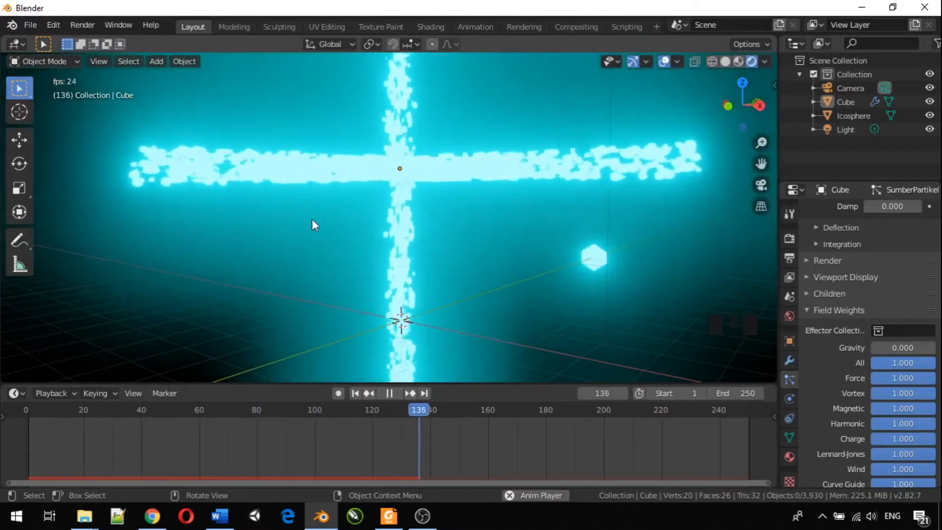
pyautogui.moveTo(294, 215); pyautogui.dragTo(271, 255, button='middle')
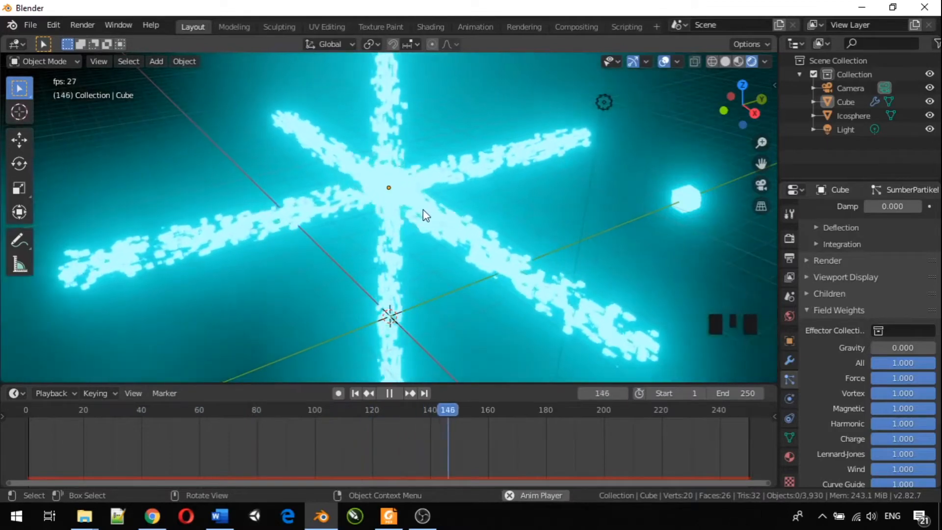
# - Examine the particle streams around the cube from several angles, and add a Force type force field at the world origin
pyautogui.scroll(-4, 342, 270)
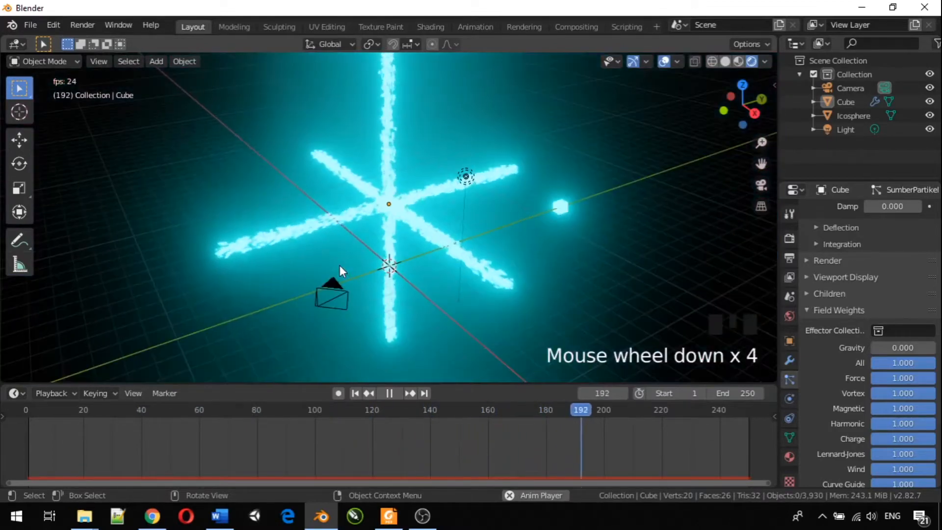
pyautogui.moveTo(357, 264); pyautogui.dragTo(249, 284, button='middle')
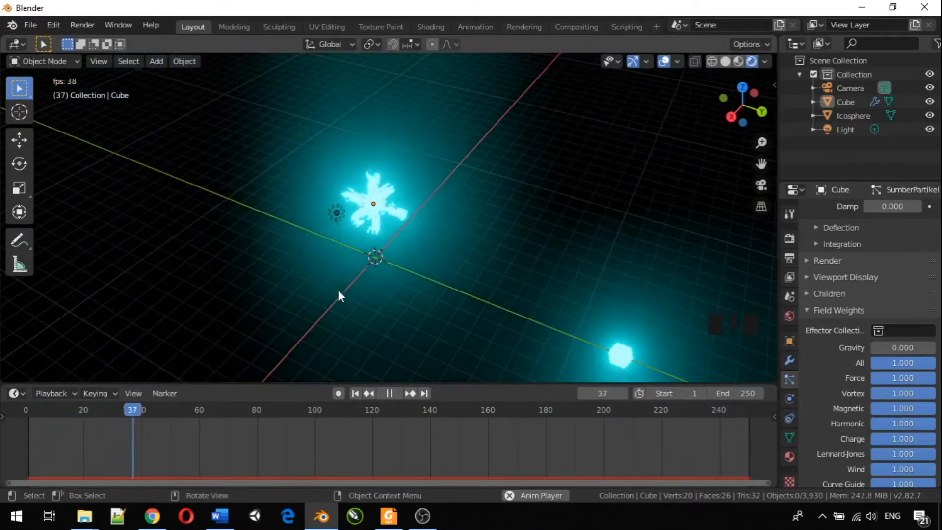
pyautogui.scroll(4, 338, 292)
pyautogui.moveTo(346, 272); pyautogui.dragTo(306, 275, button='middle')
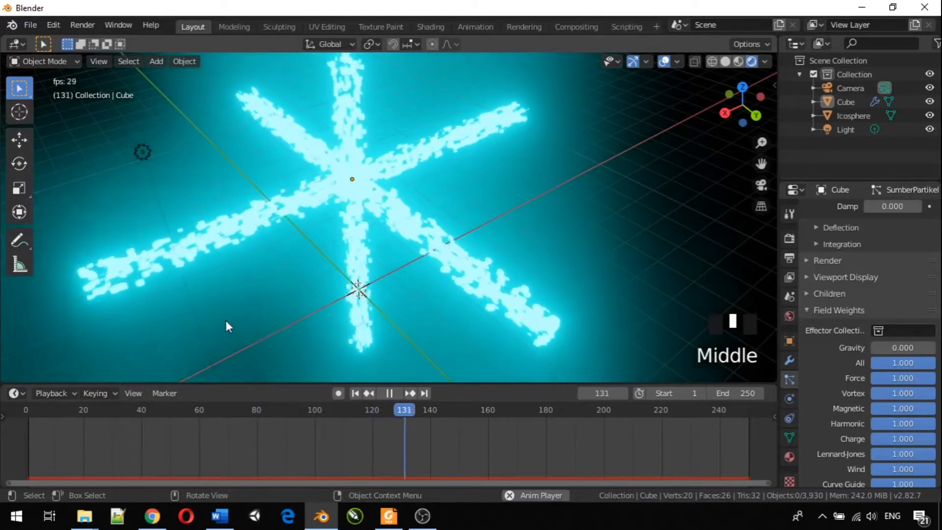
pyautogui.click(226, 321)
pyautogui.scroll(-5, 225, 319)
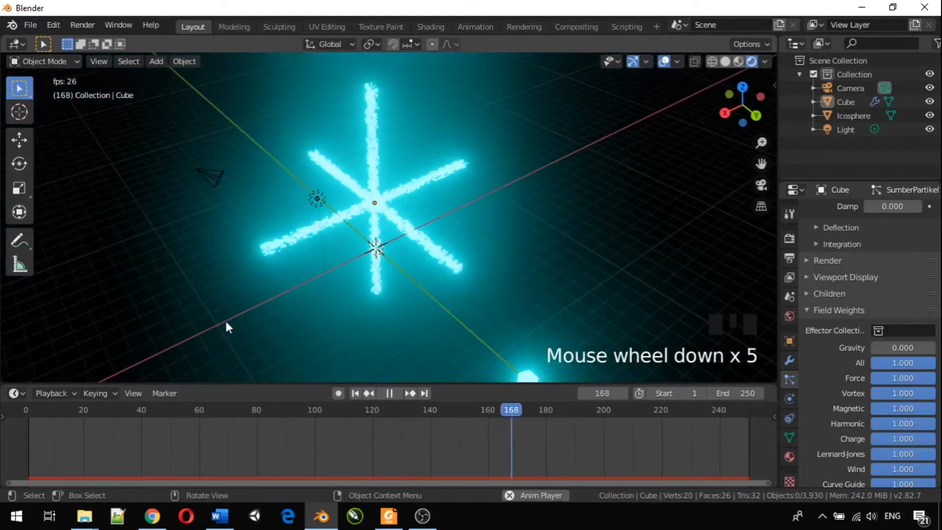
pyautogui.click(307, 288)
pyautogui.hotkey('shift', 'a')
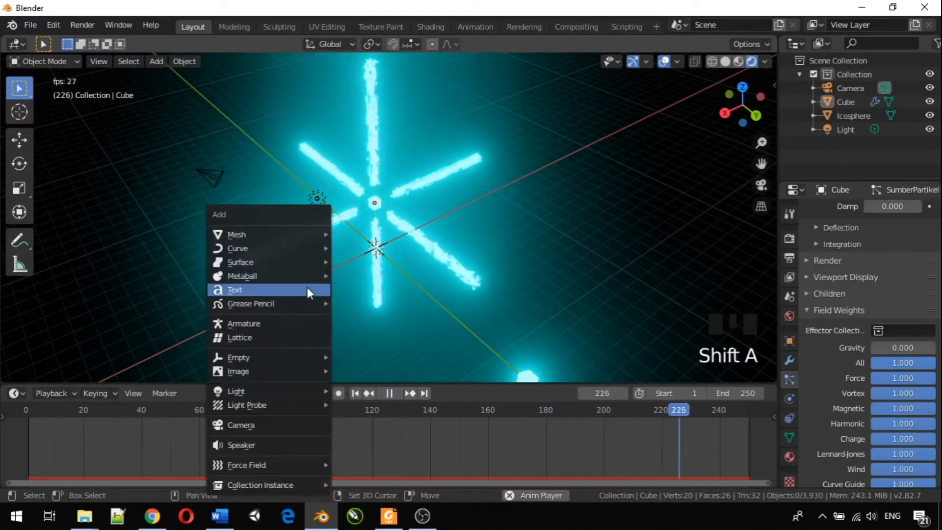
pyautogui.moveTo(291, 466)
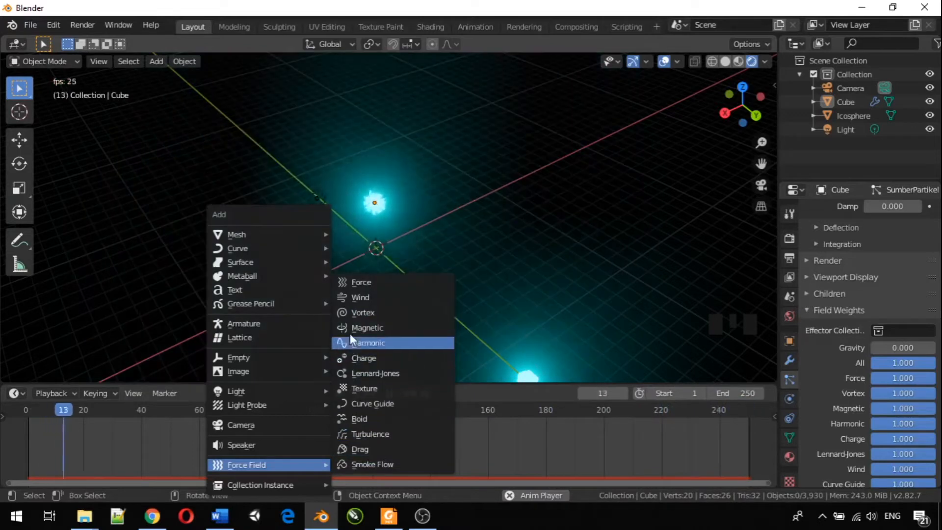
pyautogui.click(364, 284)
# - Open the physics settings of the new force field and raise its strength to 4.2
pyautogui.moveTo(363, 273); pyautogui.dragTo(390, 225, button='middle')
pyautogui.scroll(6, 376, 234)
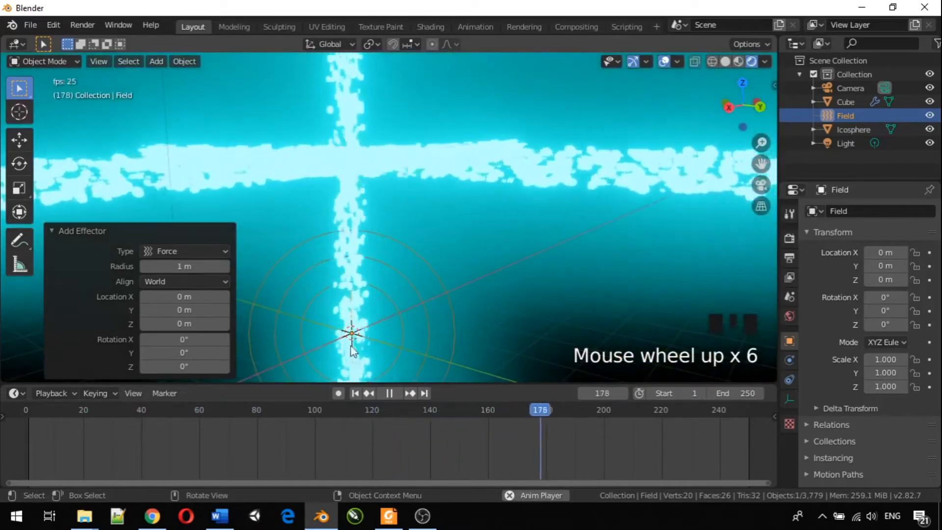
pyautogui.click(425, 260)
pyautogui.click(425, 260)
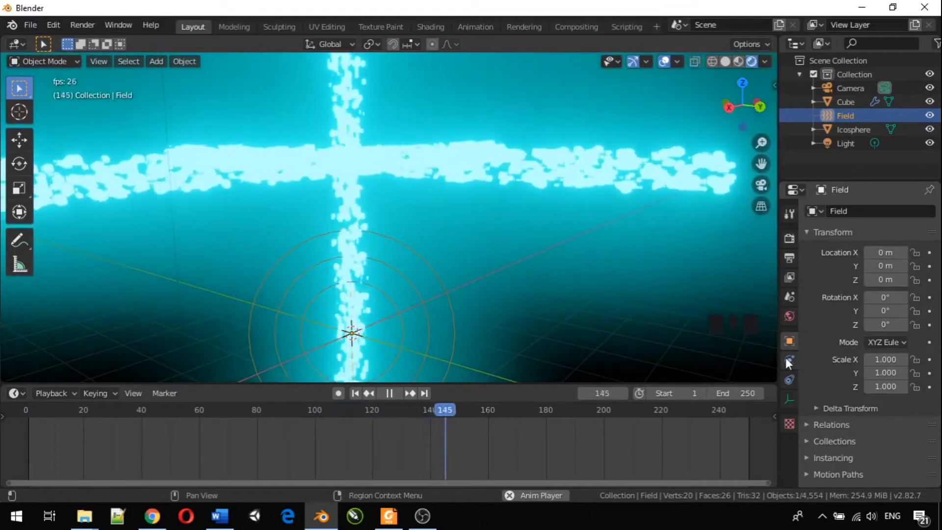
pyautogui.click(787, 360)
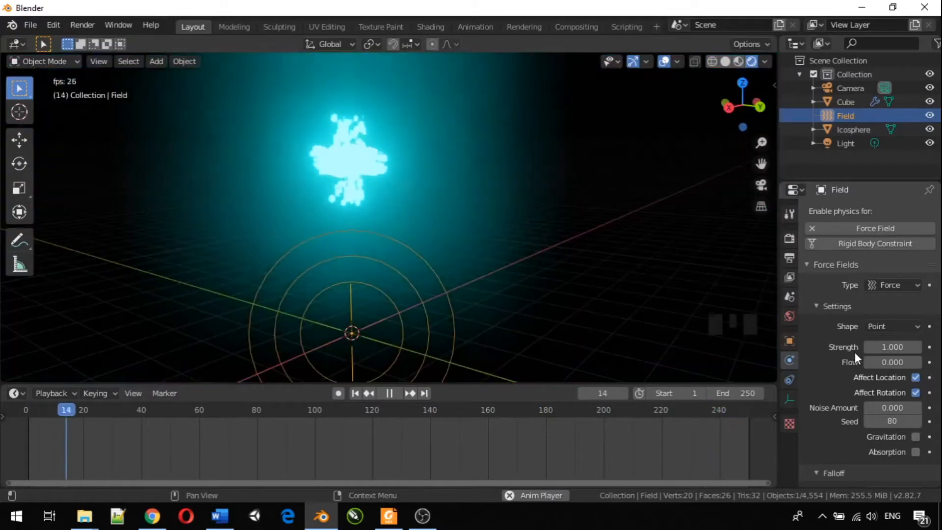
pyautogui.scroll(-2, 533, 293)
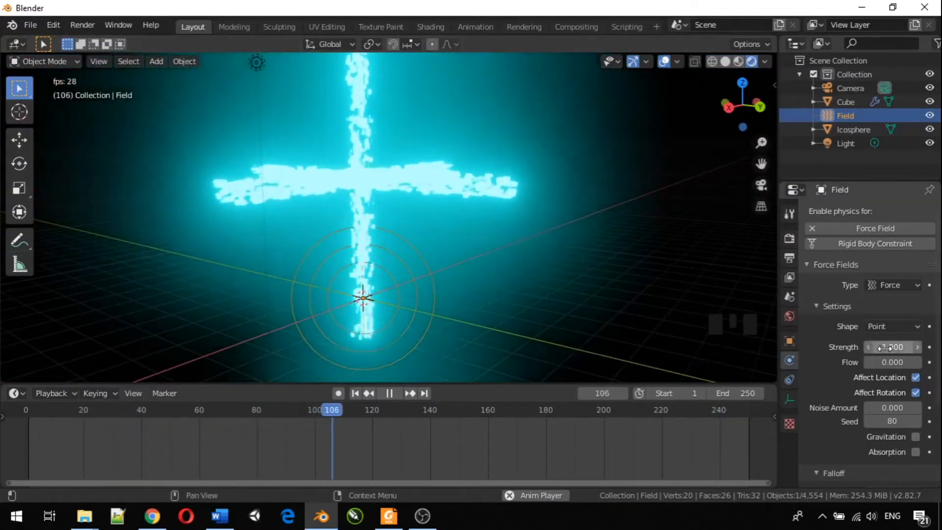
pyautogui.moveTo(885, 347); pyautogui.dragTo(915, 347)
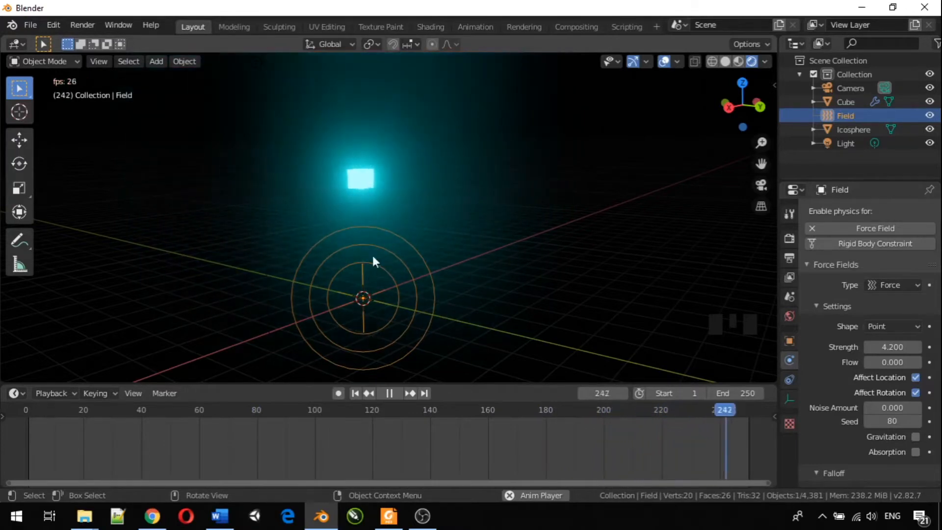
# - Set the force field's strength to -0.7 and examine the particle streams around it from several angles during playback
pyautogui.moveTo(365, 205); pyautogui.dragTo(398, 186, button='middle')
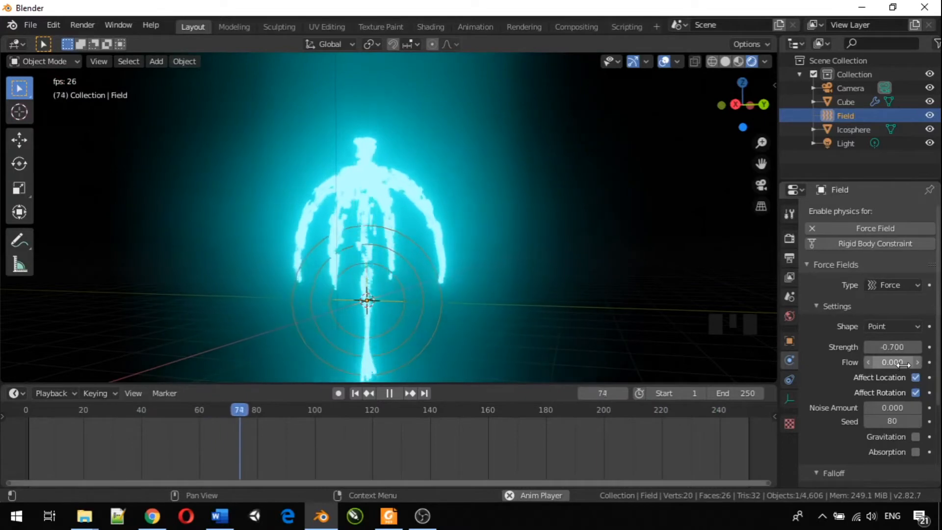
pyautogui.moveTo(614, 319); pyautogui.dragTo(555, 321, button='middle')
pyautogui.scroll(-3, 371, 316)
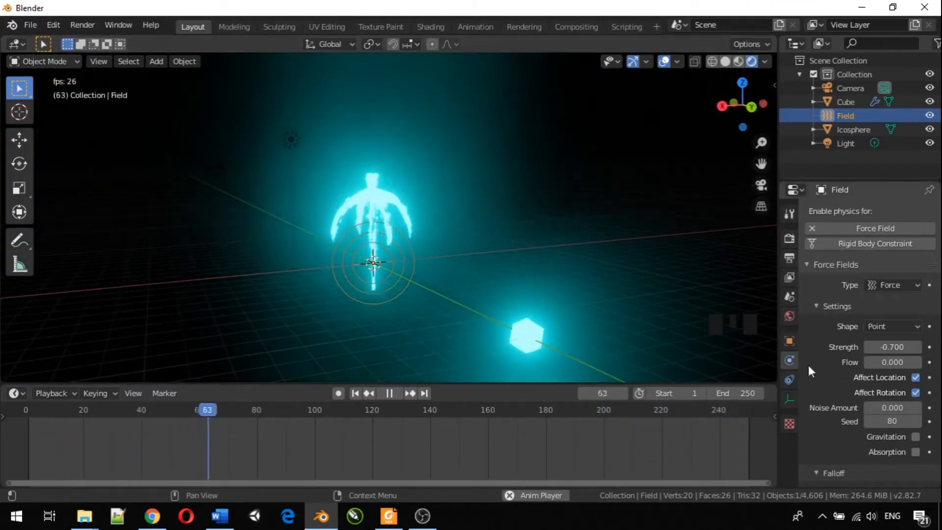
pyautogui.scroll(4, 379, 262)
pyautogui.scroll(-3, 378, 262)
pyautogui.moveTo(336, 282); pyautogui.dragTo(514, 263, button='middle')
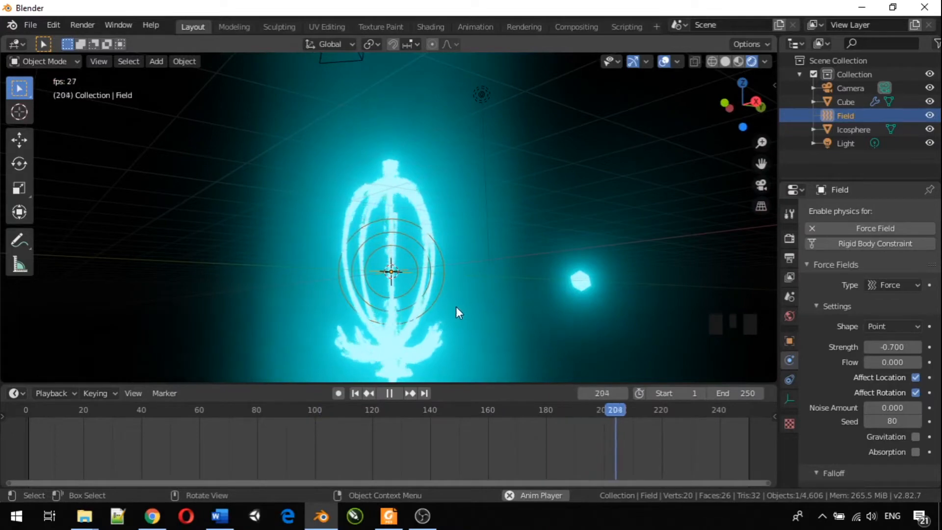
pyautogui.scroll(2, 407, 296)
pyautogui.scroll(1, 406, 297)
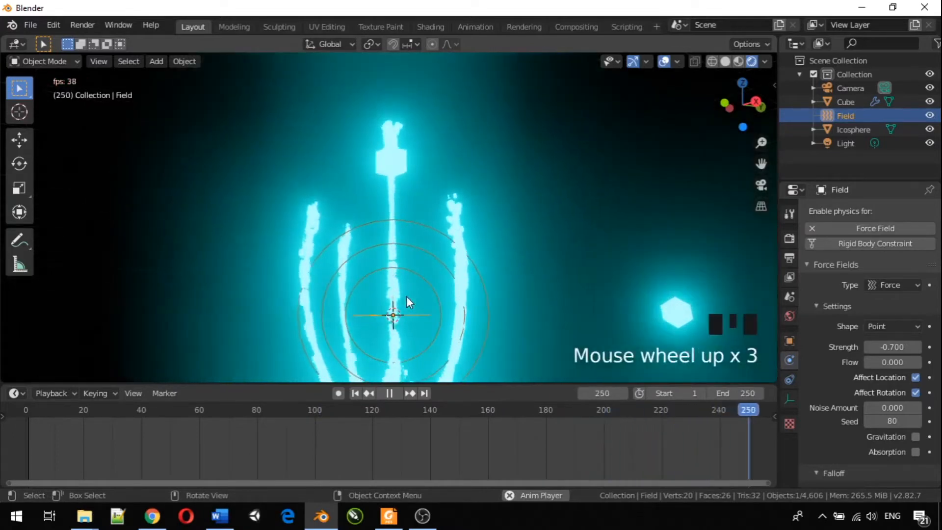
# - Try a flow of 6 on the force field, and reduce the flow to 1.5
pyautogui.scroll(-2, 407, 296)
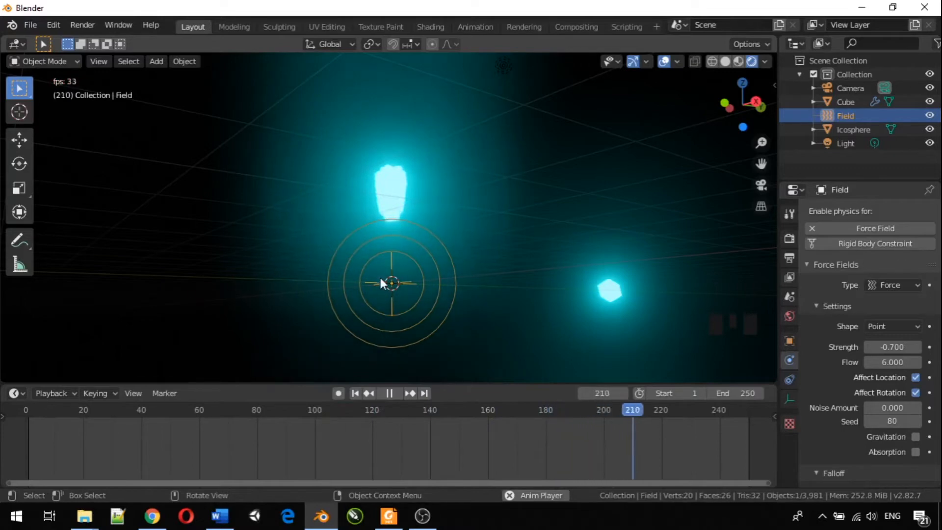
pyautogui.click(890, 362)
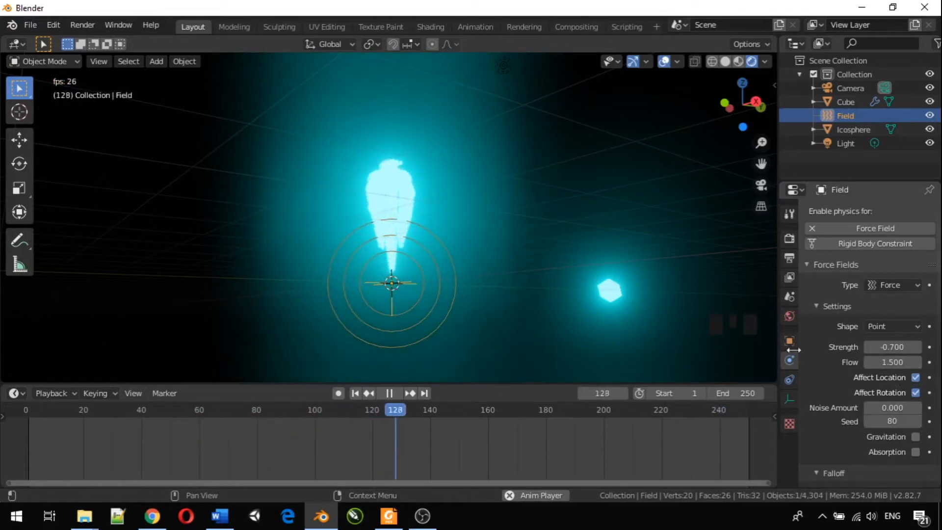
# - Set the force field's Flow to 0 and view the particle motion around it from several angles
pyautogui.moveTo(538, 286); pyautogui.dragTo(540, 352, button='middle')
pyautogui.scroll(2, 711, 378)
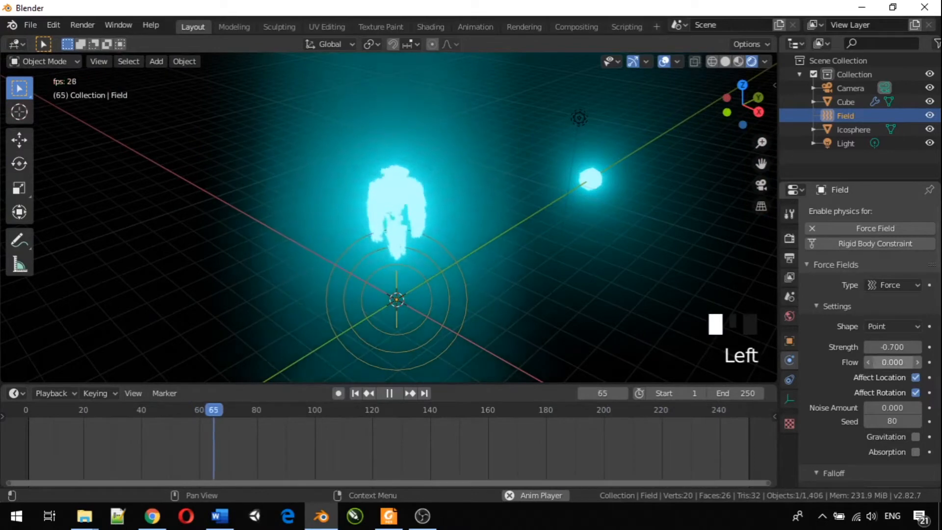
pyautogui.moveTo(538, 325); pyautogui.dragTo(504, 210, button='middle')
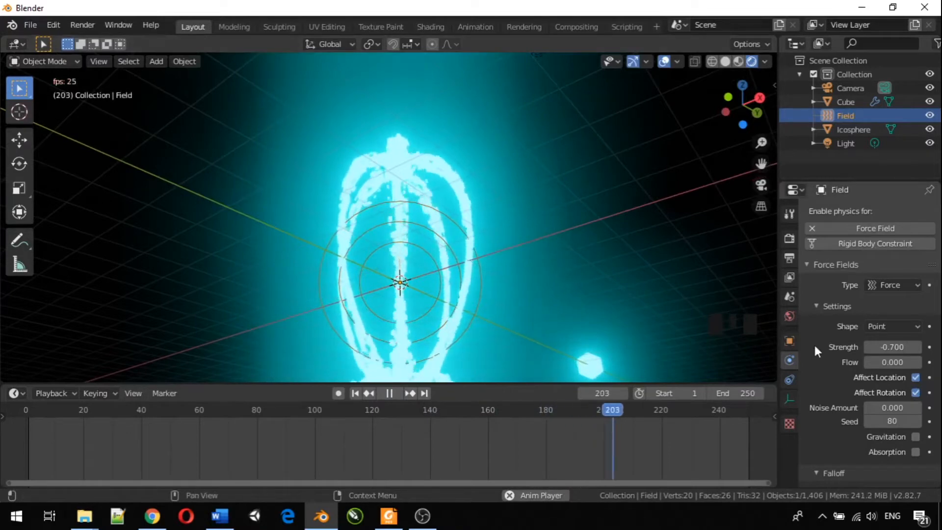
pyautogui.moveTo(387, 204); pyautogui.dragTo(405, 296, button='middle')
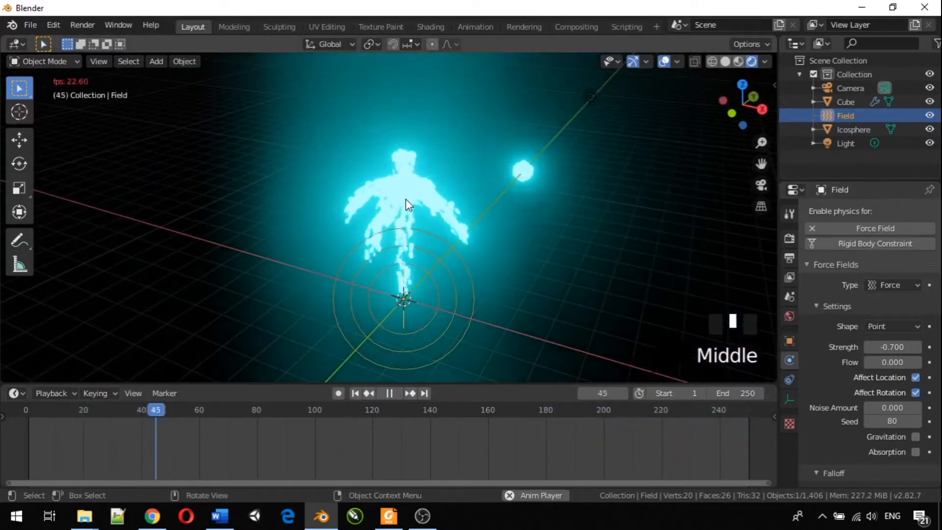
pyautogui.moveTo(412, 210); pyautogui.dragTo(519, 211, button='middle')
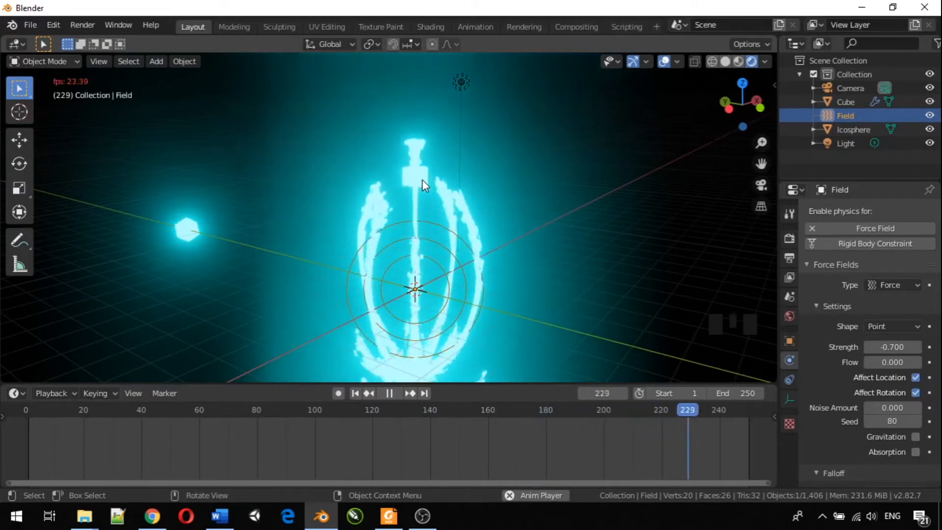
# - Change the cube's particle system physics type to Fluid and deselect the cube
pyautogui.click(422, 180)
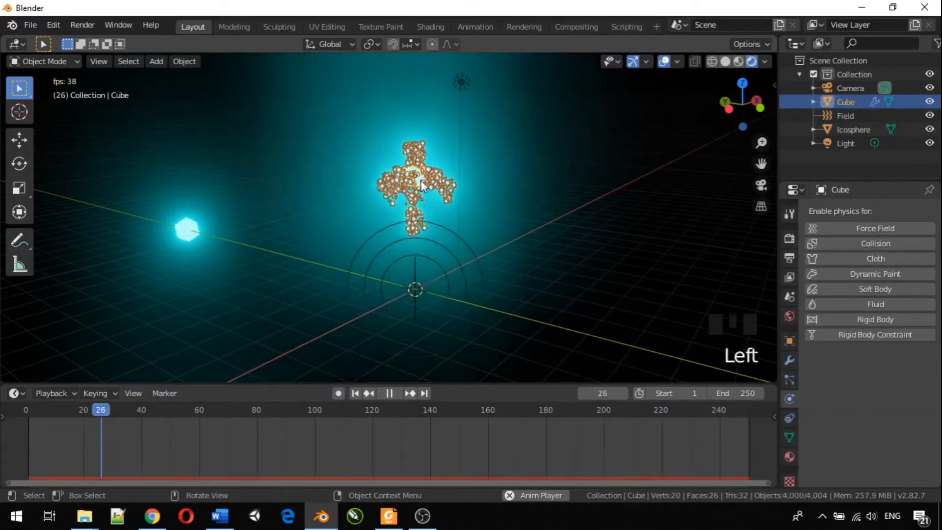
pyautogui.click(789, 379)
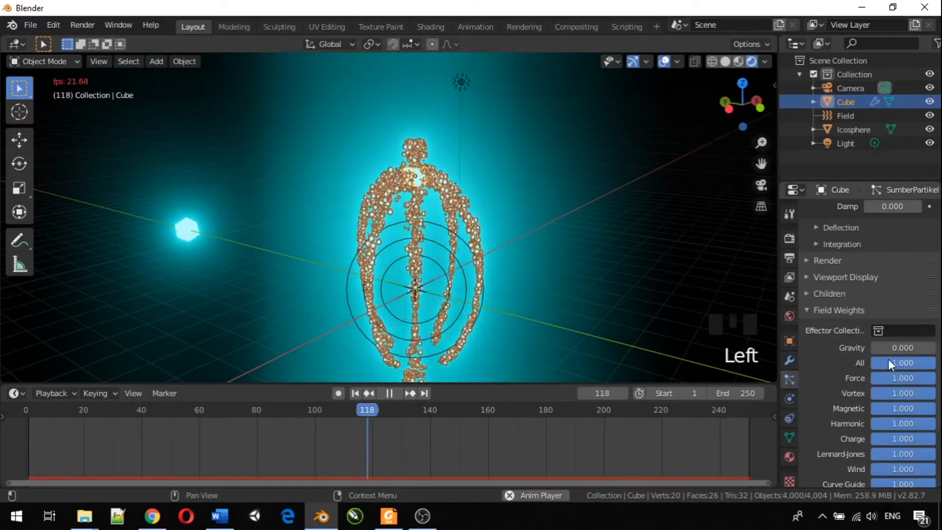
pyautogui.scroll(2, 865, 335)
pyautogui.scroll(3, 863, 333)
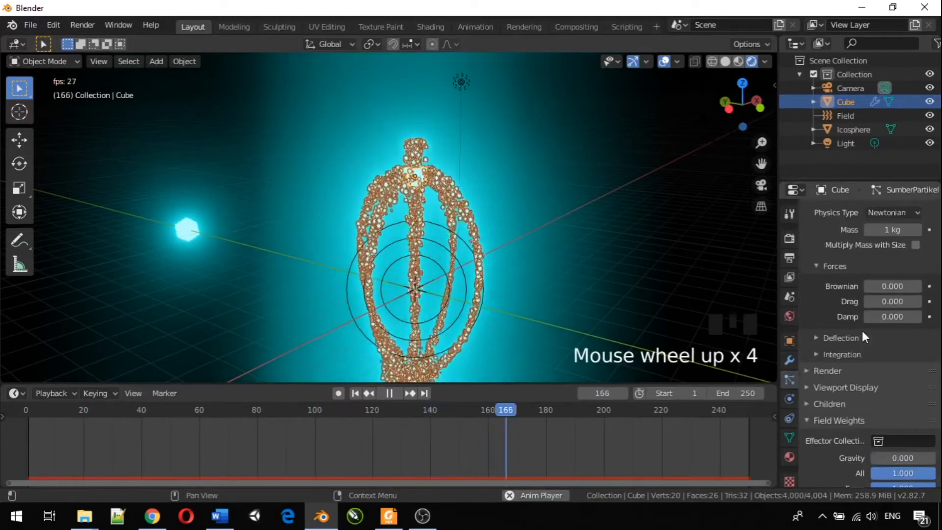
pyautogui.scroll(3, 883, 300)
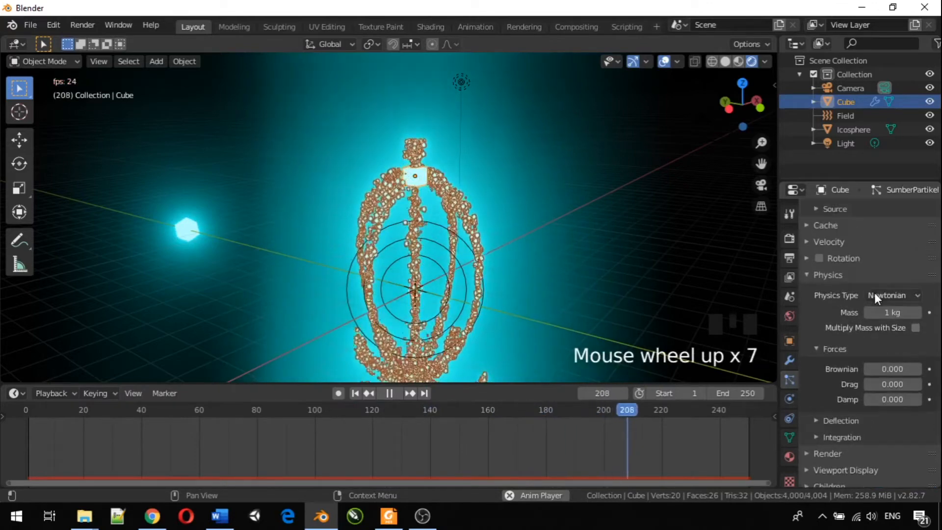
pyautogui.click(886, 294)
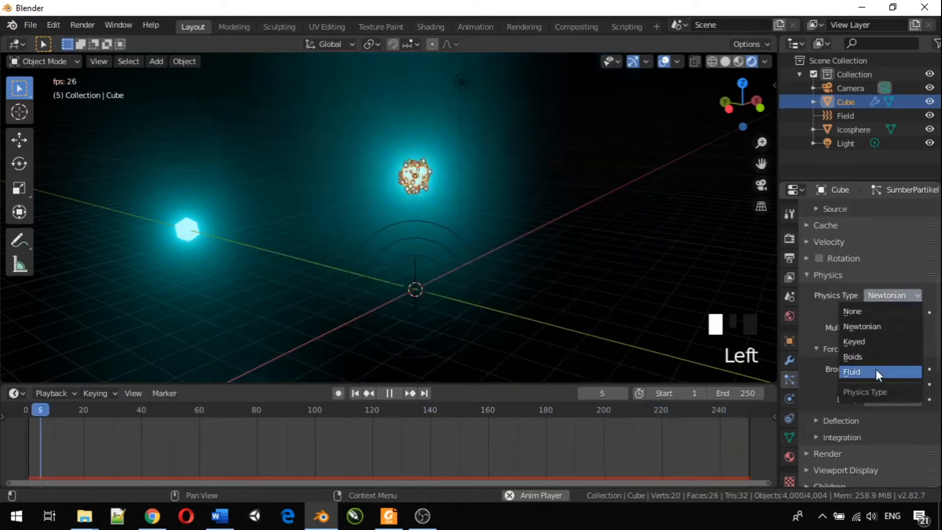
pyautogui.click(876, 371)
pyautogui.click(596, 265)
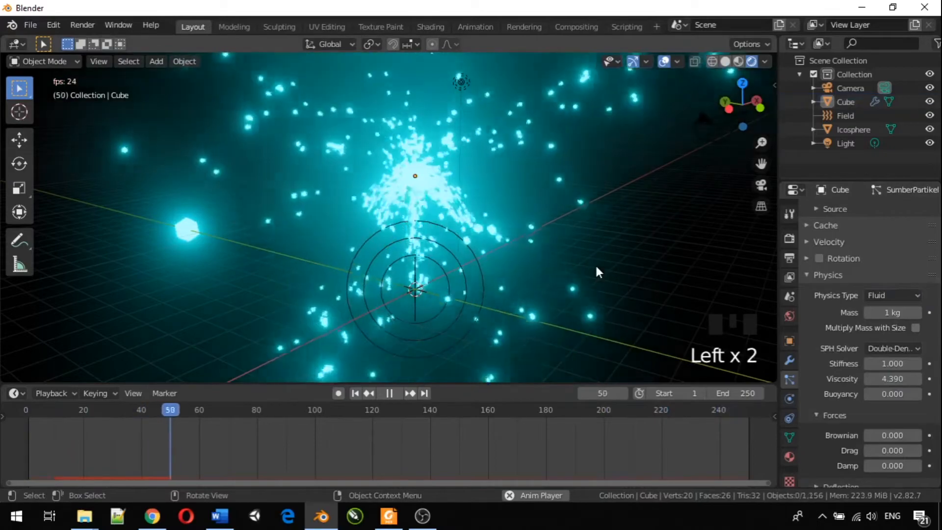
# - Try an emission number of 200 for the cube's particle system
pyautogui.moveTo(635, 257); pyautogui.dragTo(599, 243, button='middle')
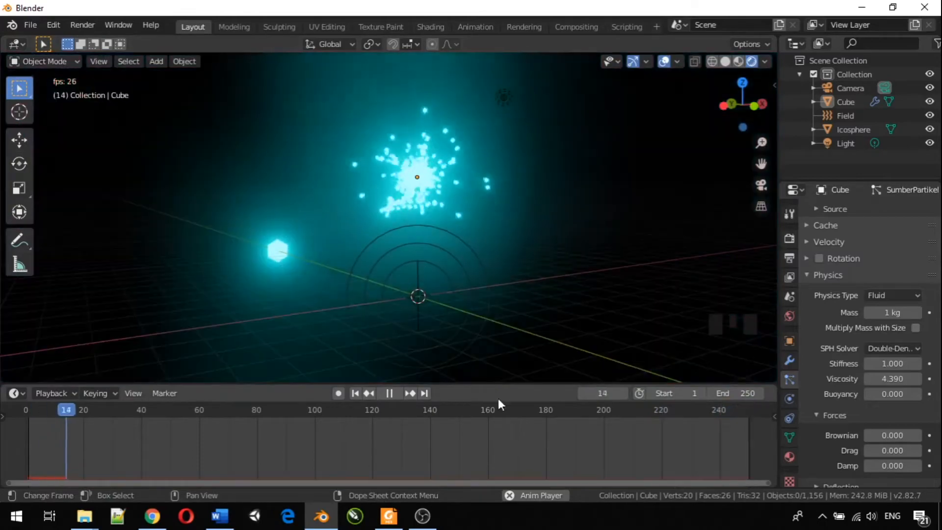
pyautogui.moveTo(467, 339); pyautogui.dragTo(381, 326, button='middle')
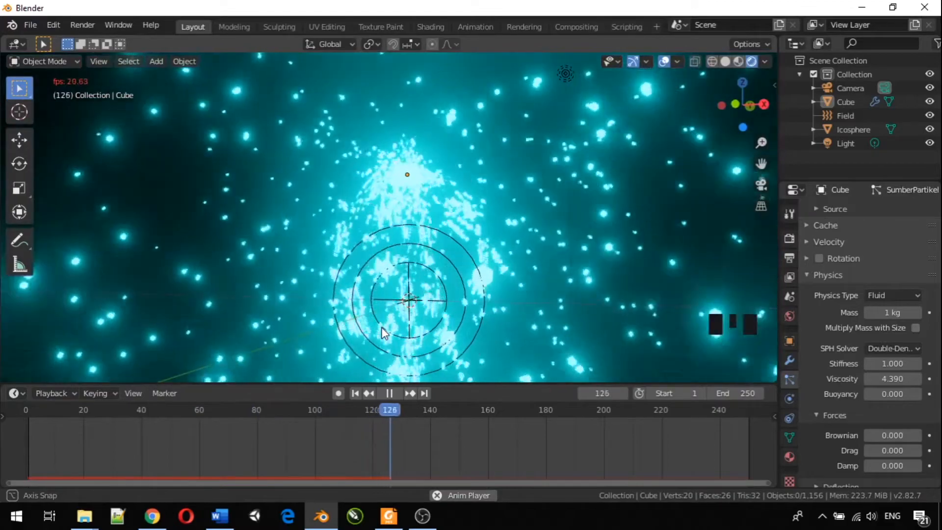
pyautogui.moveTo(536, 296); pyautogui.dragTo(502, 296, button='middle')
pyautogui.scroll(-3, 501, 295)
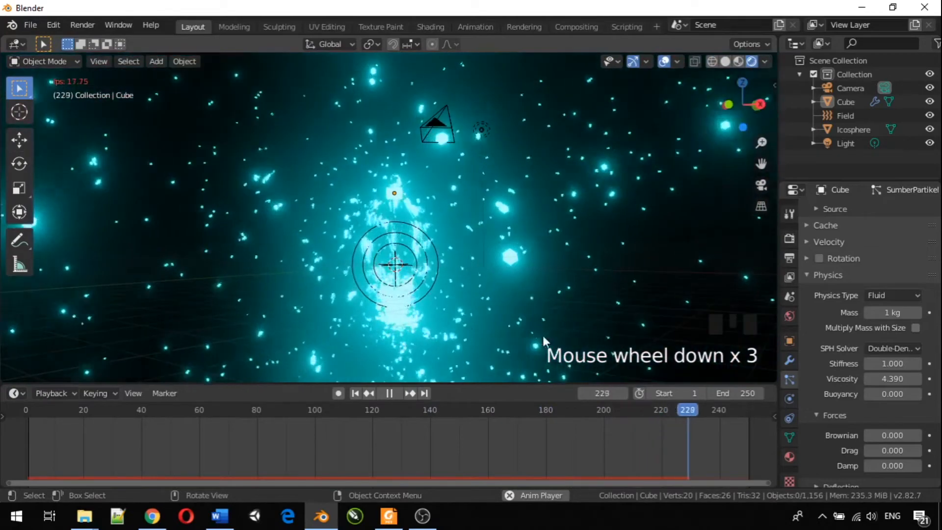
pyautogui.scroll(4, 423, 308)
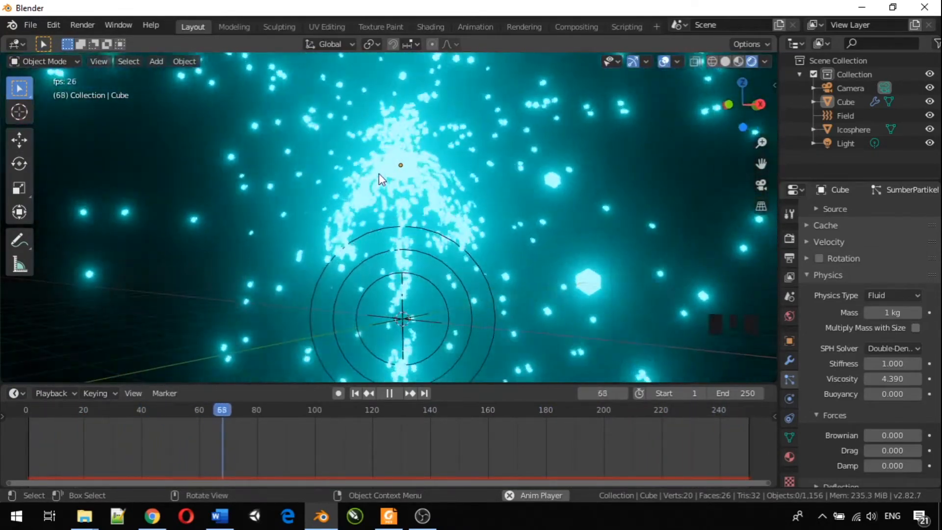
pyautogui.scroll(6, 883, 274)
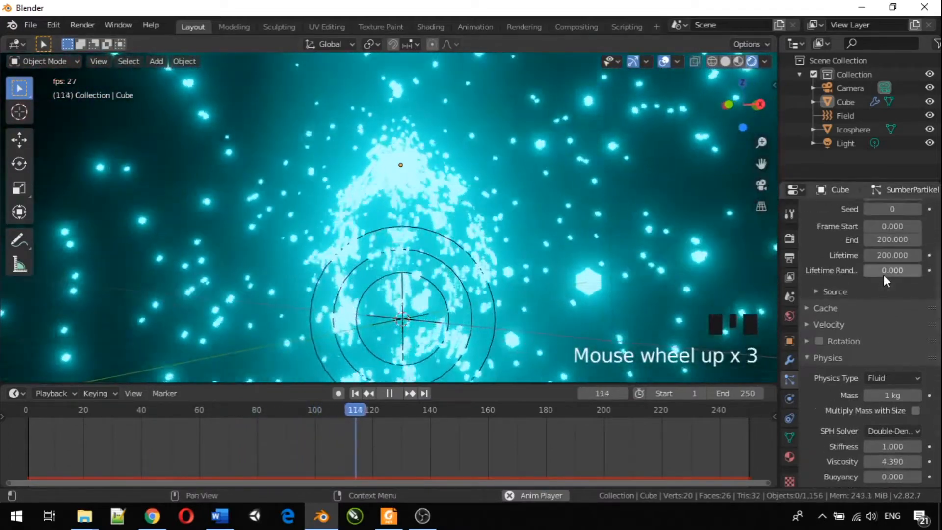
pyautogui.click(884, 277)
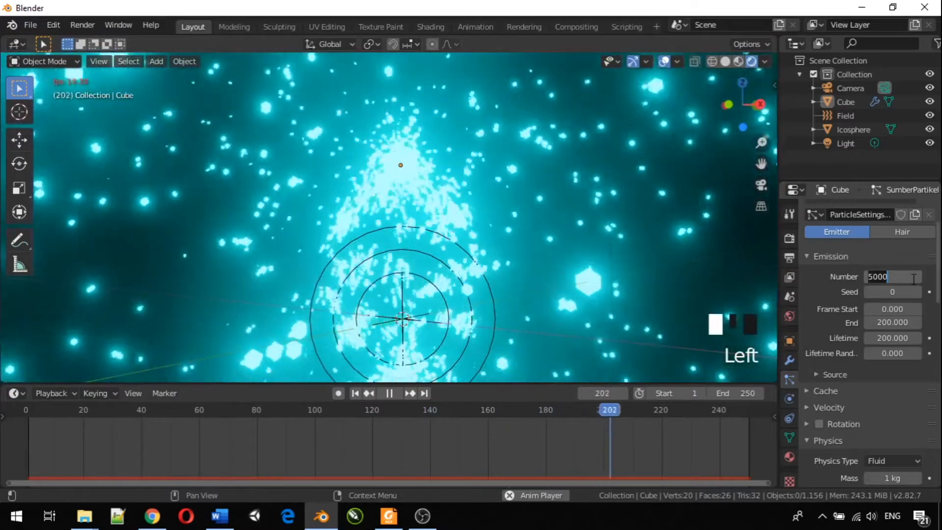
pyautogui.write('200')
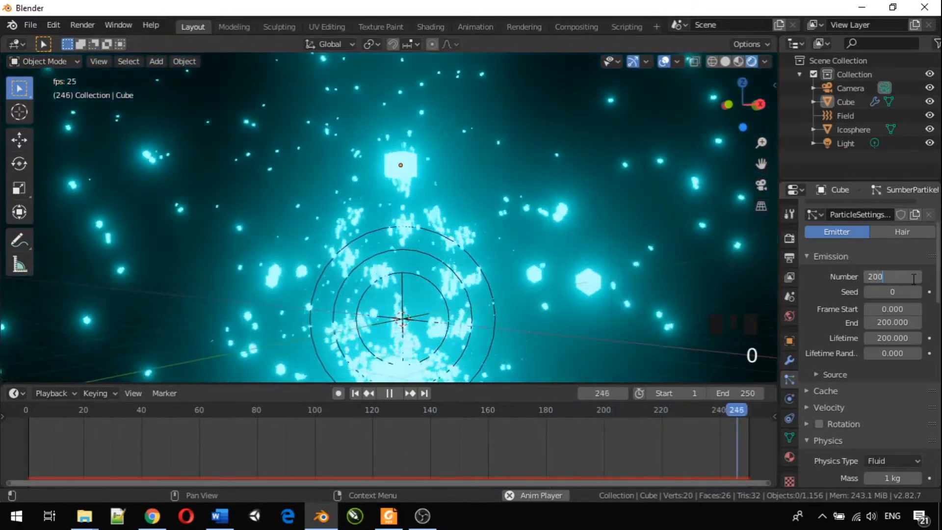
pyautogui.press('Return')
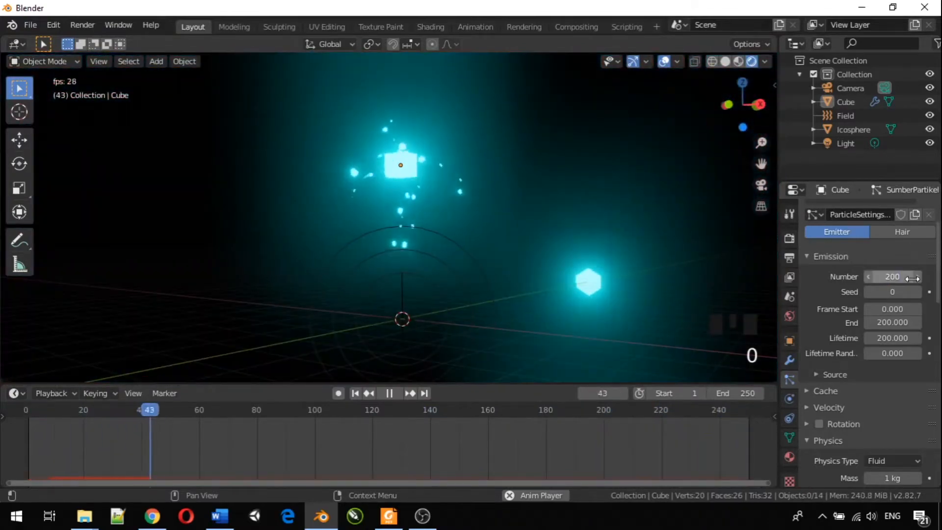
# - Set the cube's particle emission number to 2000 and rewind the animation to its start
pyautogui.click(893, 276)
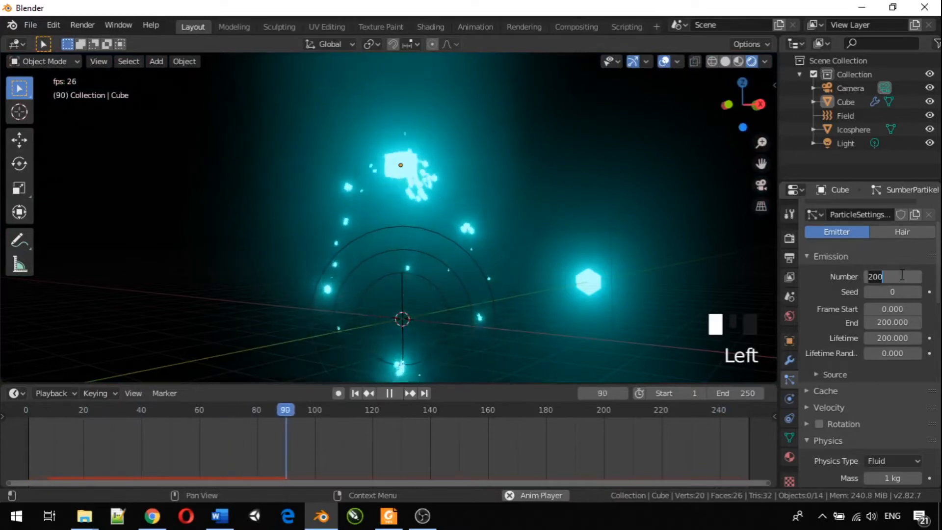
pyautogui.write('2000')
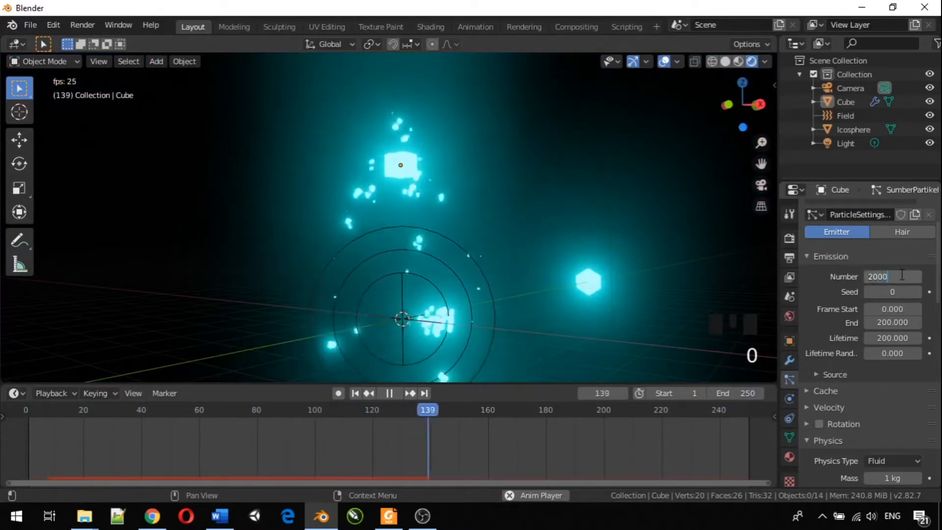
pyautogui.press('Return')
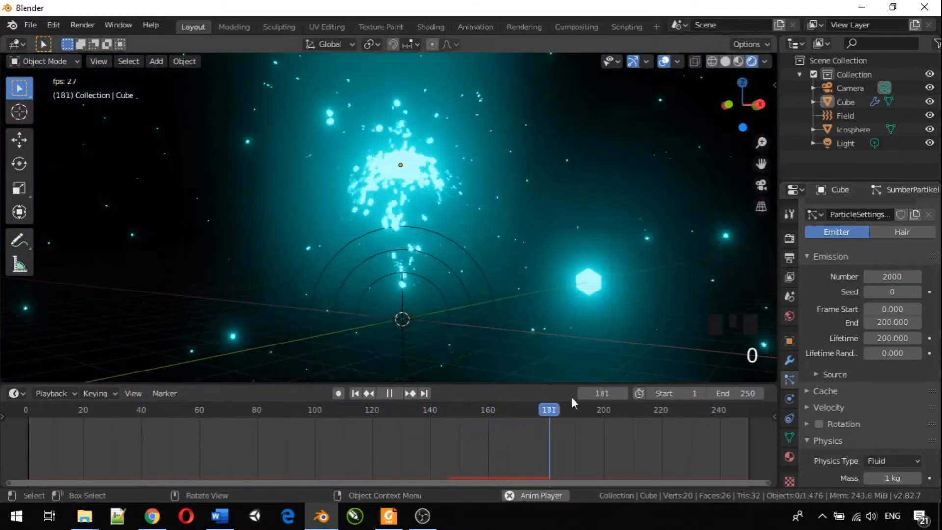
pyautogui.moveTo(560, 409); pyautogui.dragTo(37, 388)
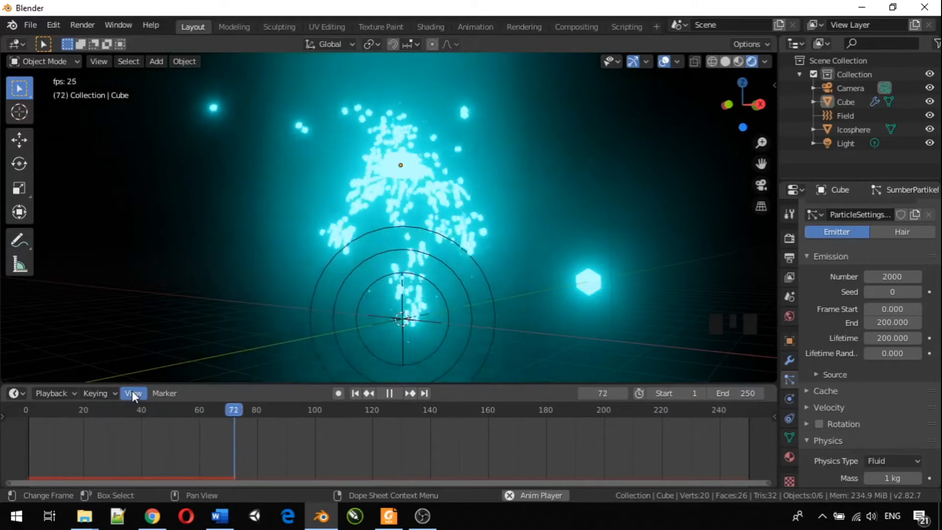
# - Select the force field and set the animation's end frame to 500
pyautogui.scroll(-3, 387, 316)
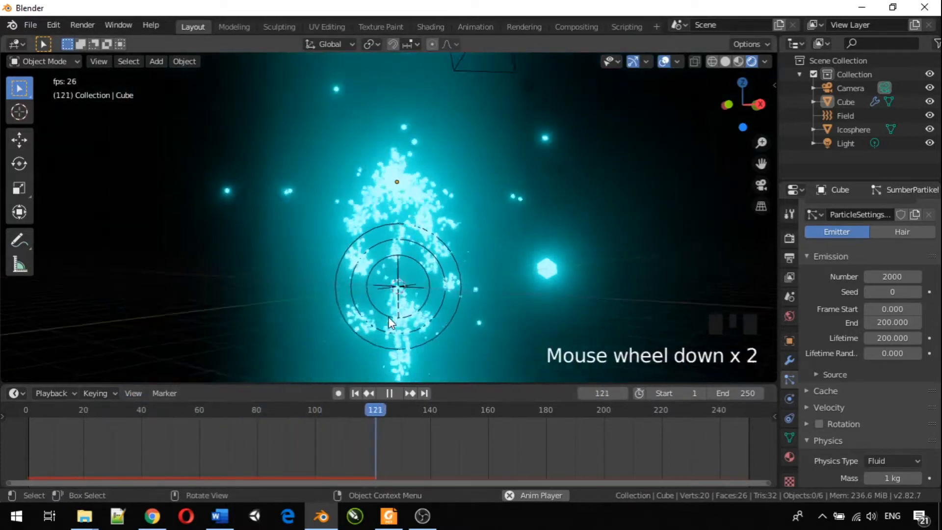
pyautogui.click(398, 276)
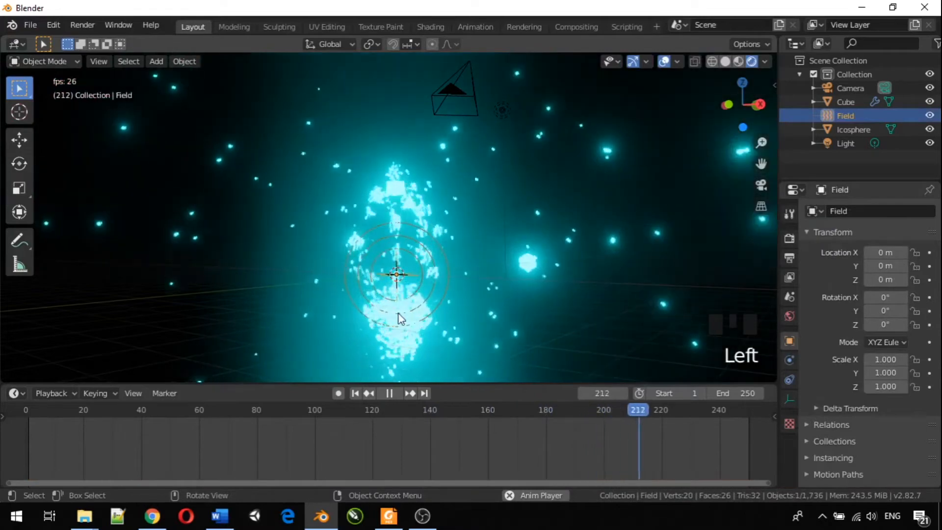
pyautogui.scroll(2, 393, 333)
pyautogui.moveTo(410, 343); pyautogui.dragTo(404, 301, button='middle')
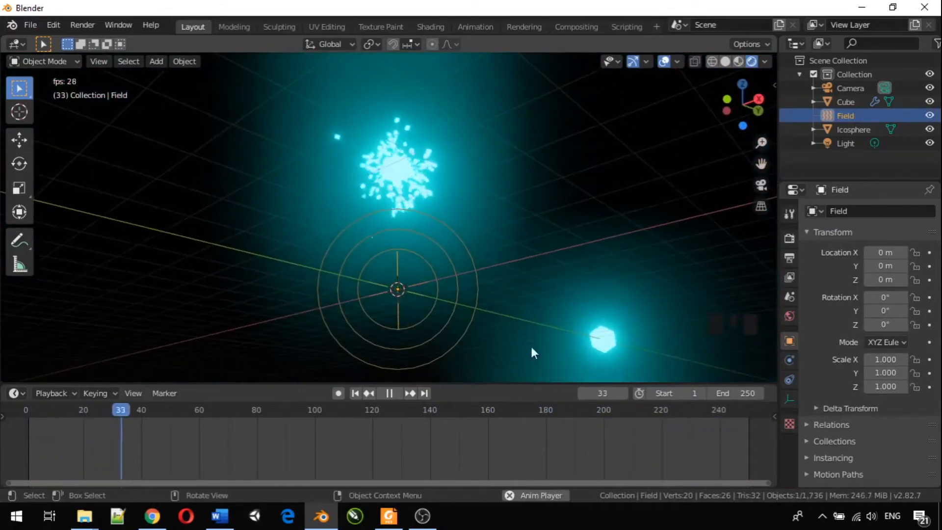
pyautogui.click(744, 393)
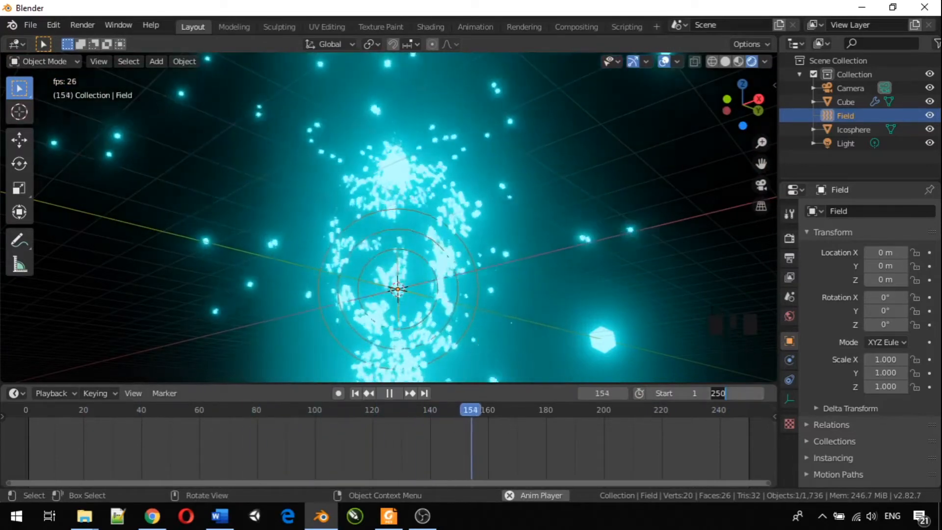
pyautogui.click(693, 300)
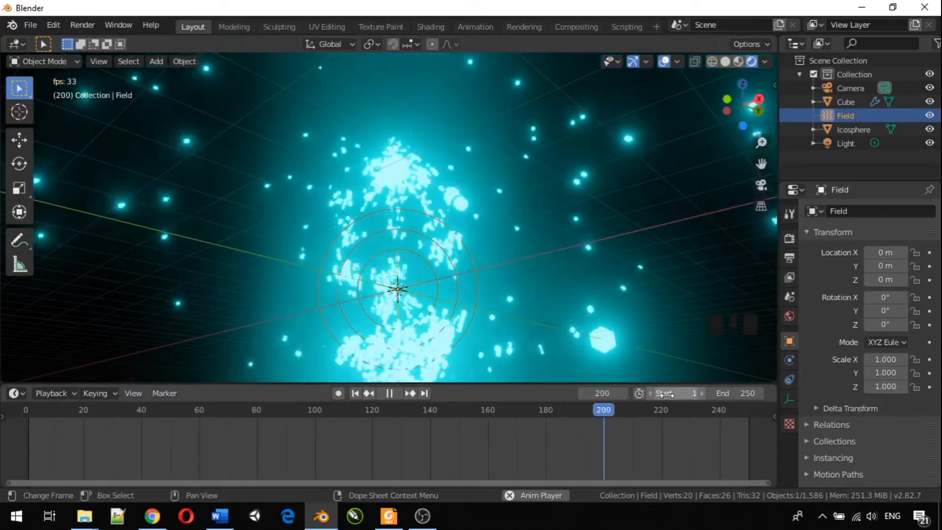
pyautogui.click(746, 393)
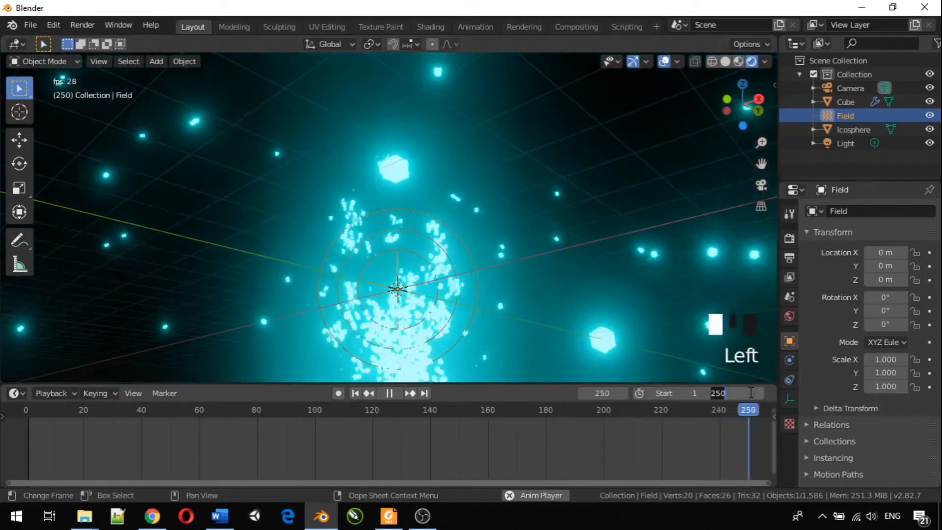
pyautogui.write('5')
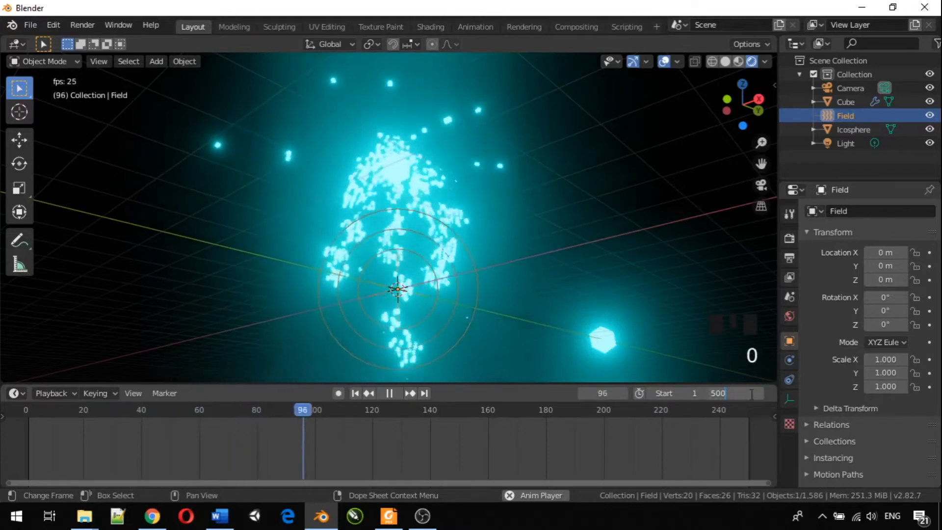
pyautogui.press('Return')
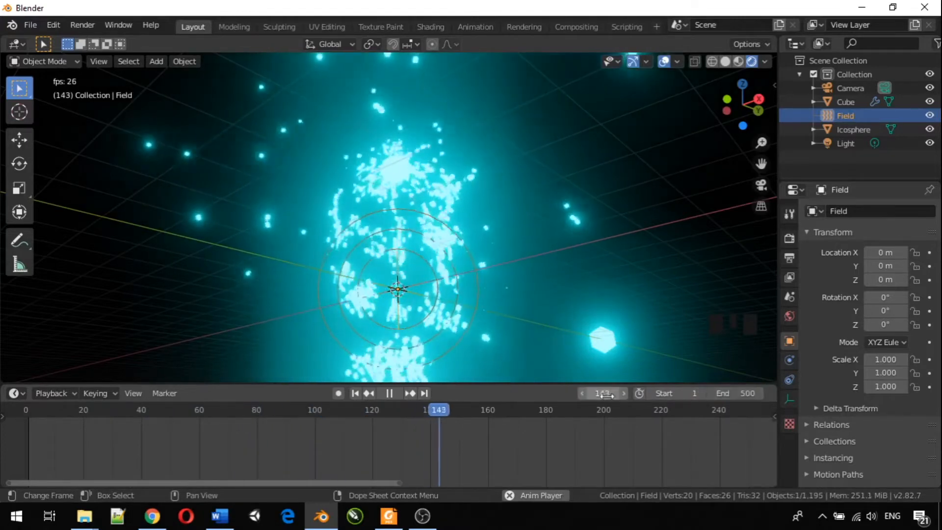
# - Examine the playing fluid particle animation around the force field from different angles and distances
pyautogui.scroll(-3, 420, 300)
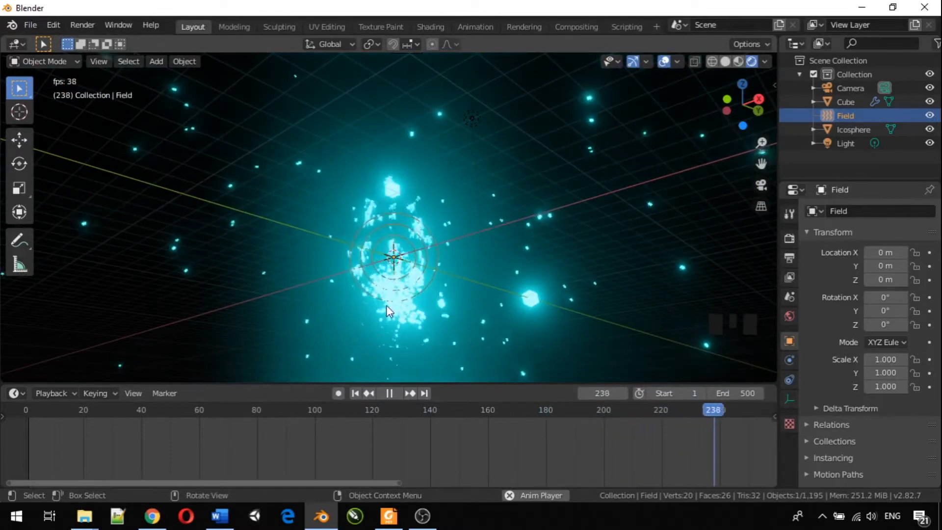
pyautogui.moveTo(395, 317); pyautogui.dragTo(488, 302, button='middle')
pyautogui.scroll(3, 393, 333)
pyautogui.scroll(1, 390, 329)
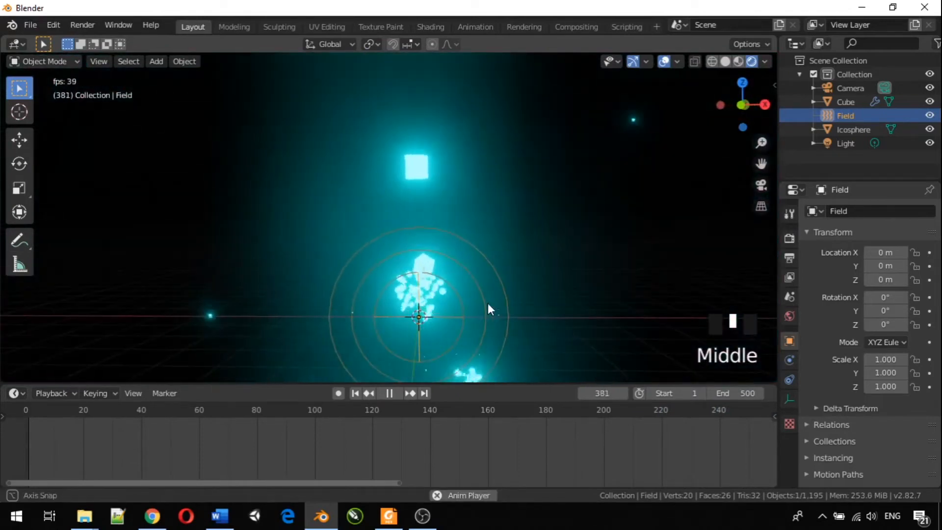
pyautogui.moveTo(438, 319); pyautogui.dragTo(457, 314, button='middle')
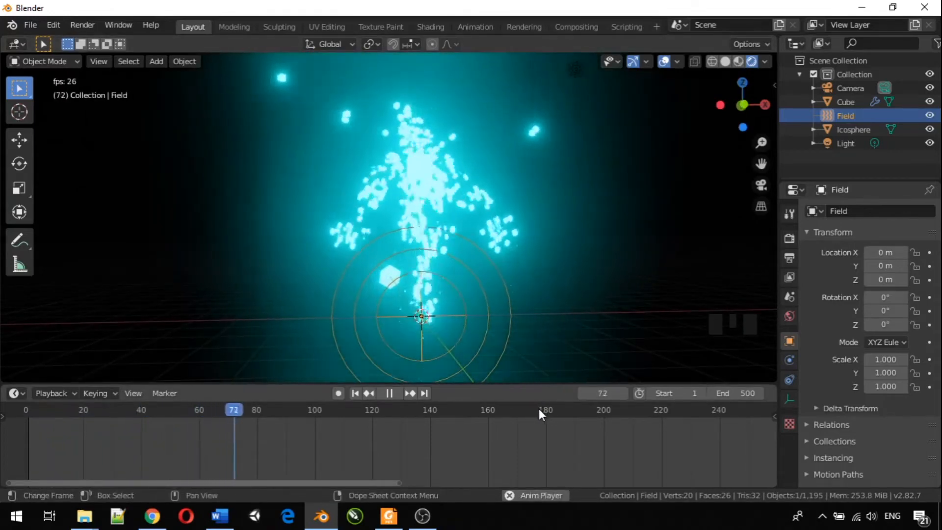
pyautogui.moveTo(534, 329); pyautogui.dragTo(380, 239, button='middle')
pyautogui.scroll(-2, 348, 347)
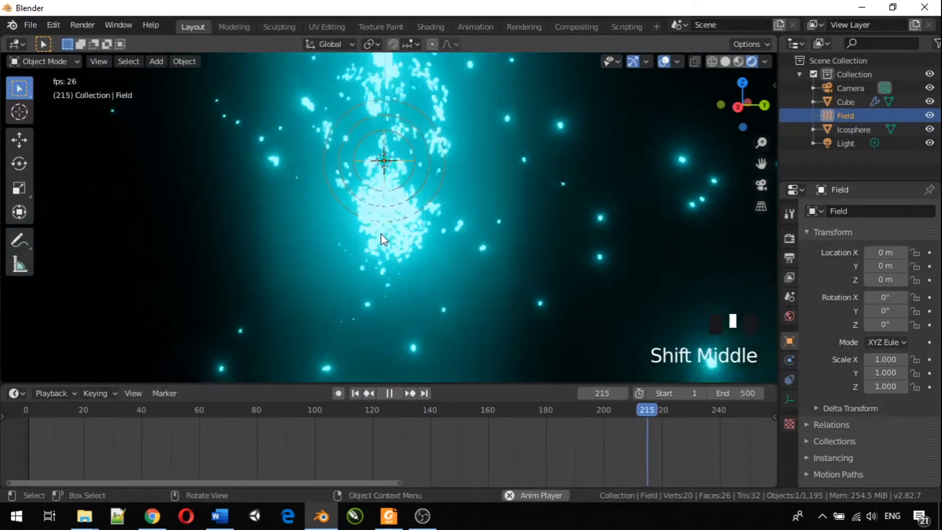
pyautogui.scroll(5, 381, 234)
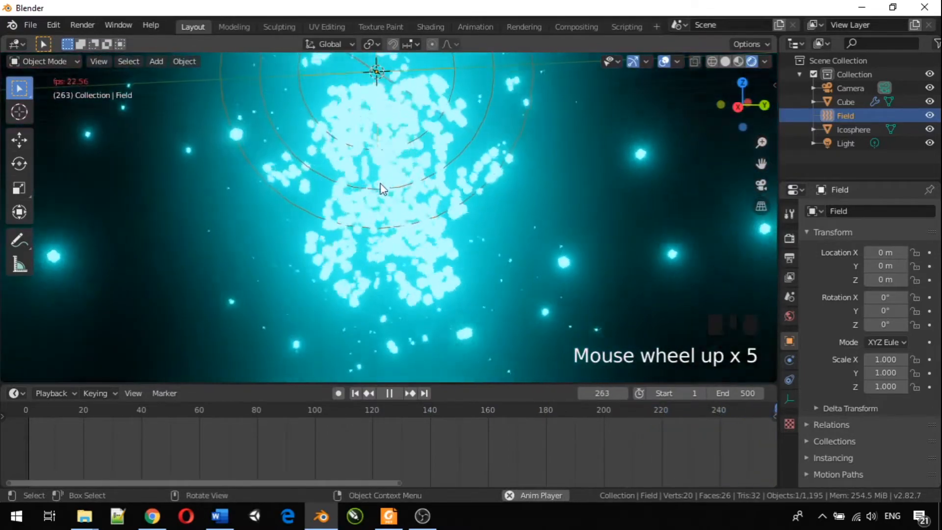
# - Move the force field about -21.5 m along the global X axis
pyautogui.moveTo(402, 194); pyautogui.dragTo(383, 216, button='middle')
pyautogui.scroll(-3, 299, 187)
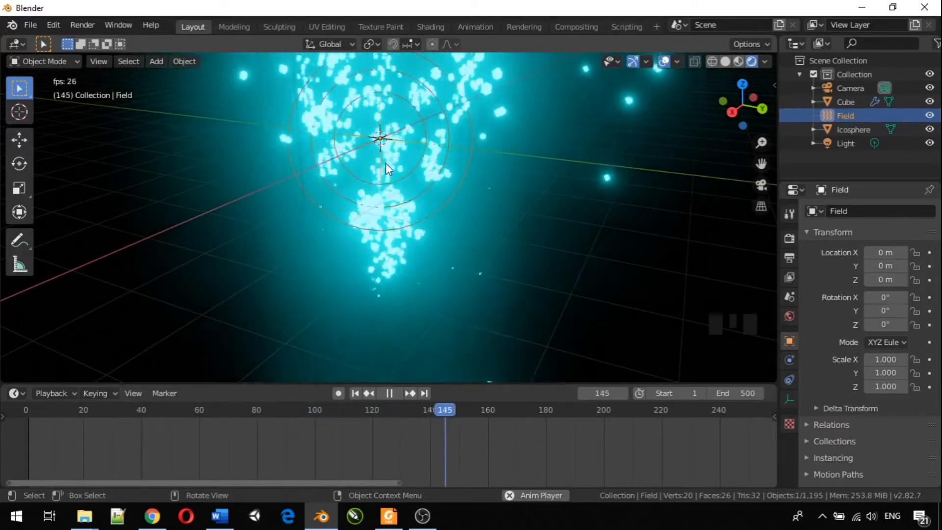
pyautogui.scroll(-3, 386, 163)
pyautogui.scroll(-2, 385, 164)
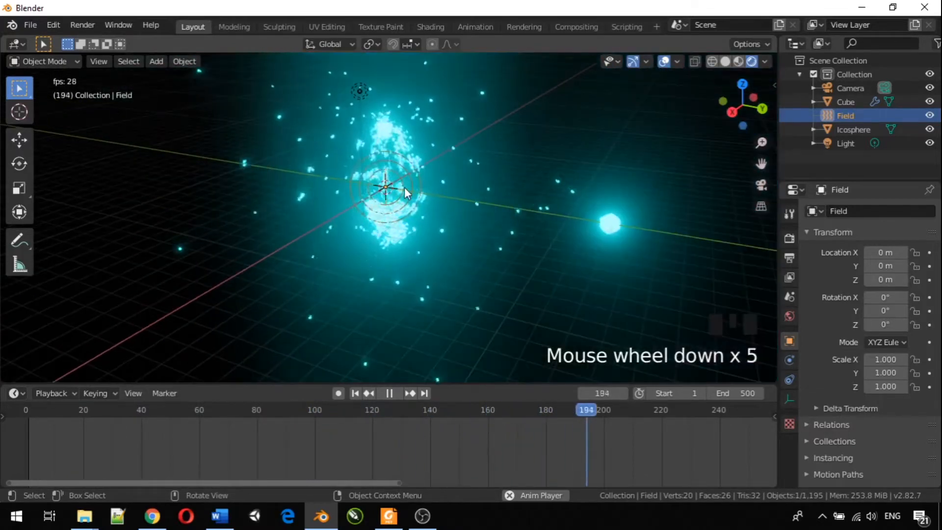
pyautogui.click(407, 187)
pyautogui.click(390, 178)
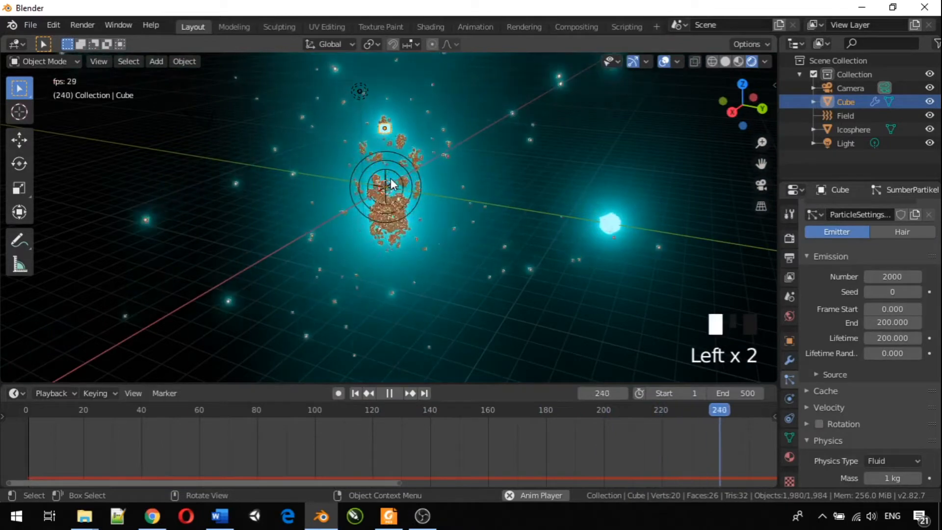
pyautogui.click(394, 164)
pyautogui.click(393, 151)
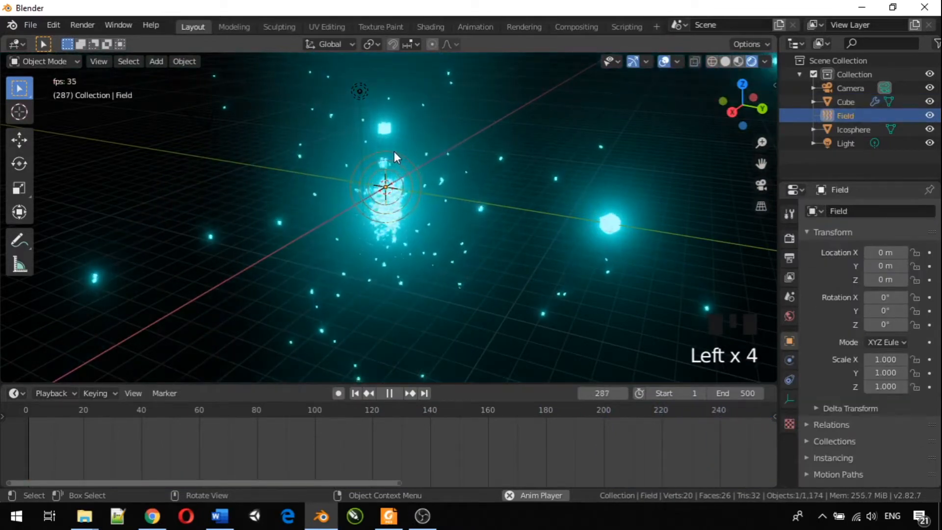
pyautogui.click(414, 169)
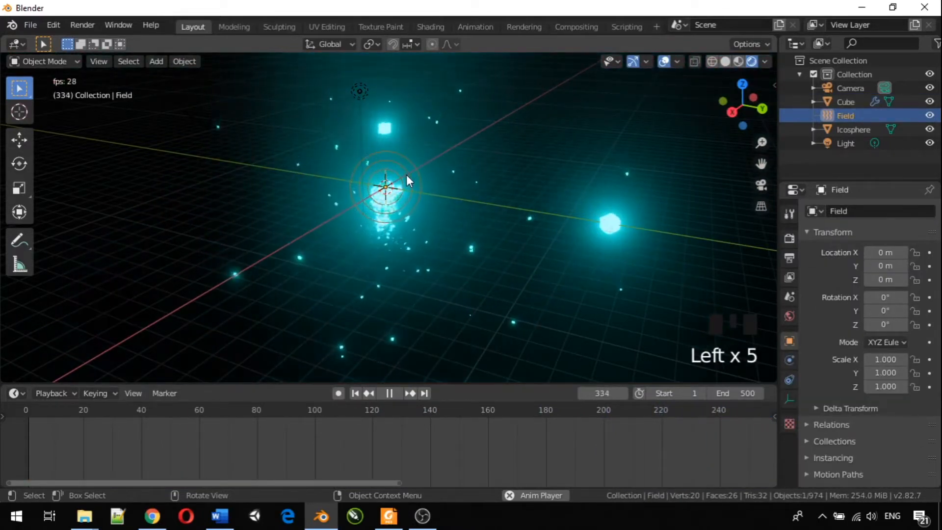
pyautogui.press('g')
pyautogui.press('x')
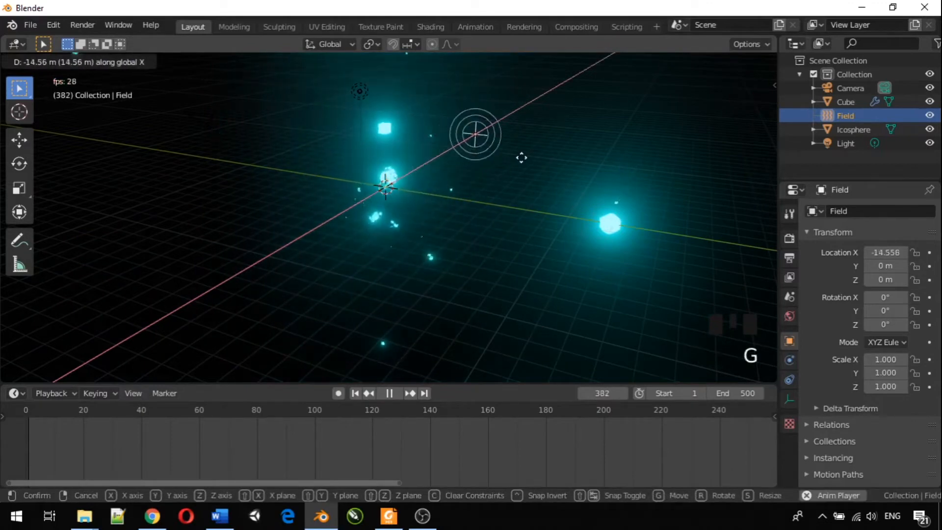
pyautogui.click(541, 142)
pyautogui.click(466, 186)
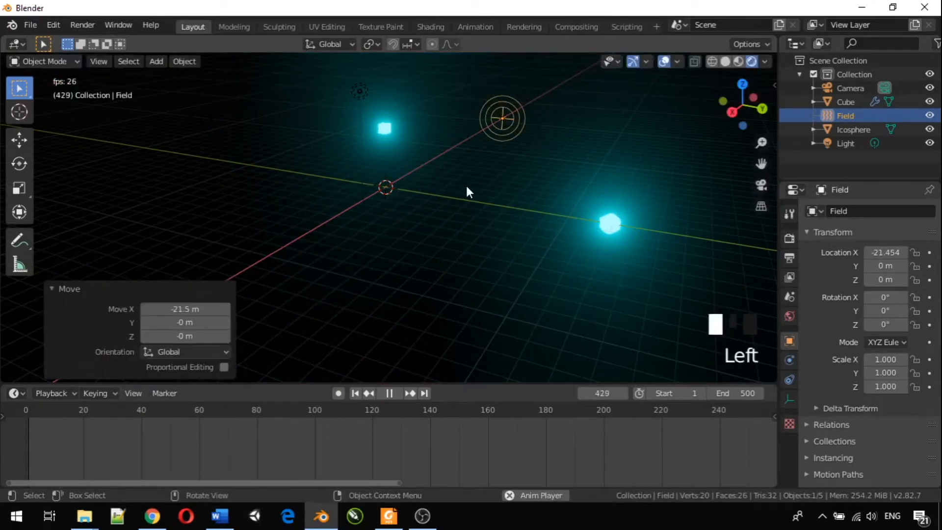
# - Move the force field back toward the cube by about 12 m along the global X axis
pyautogui.moveTo(483, 188); pyautogui.dragTo(391, 179, button='middle')
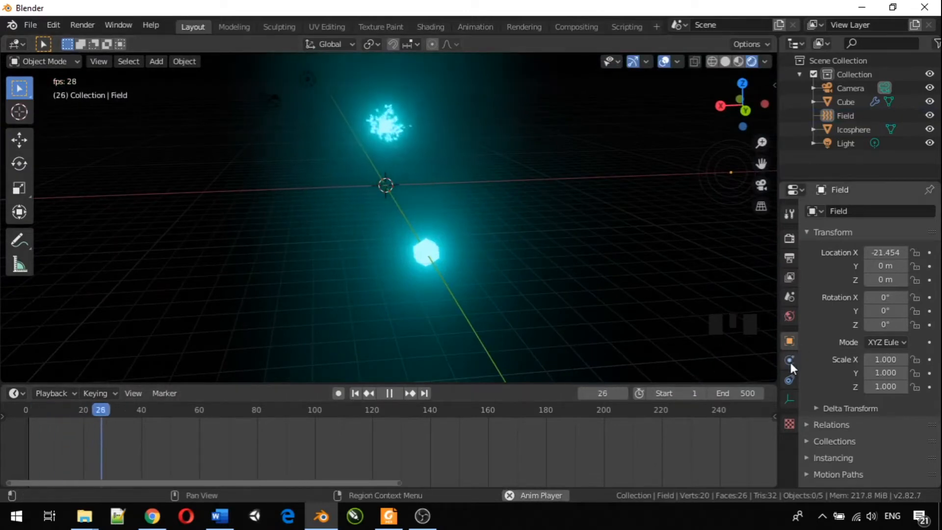
pyautogui.scroll(-2, 492, 175)
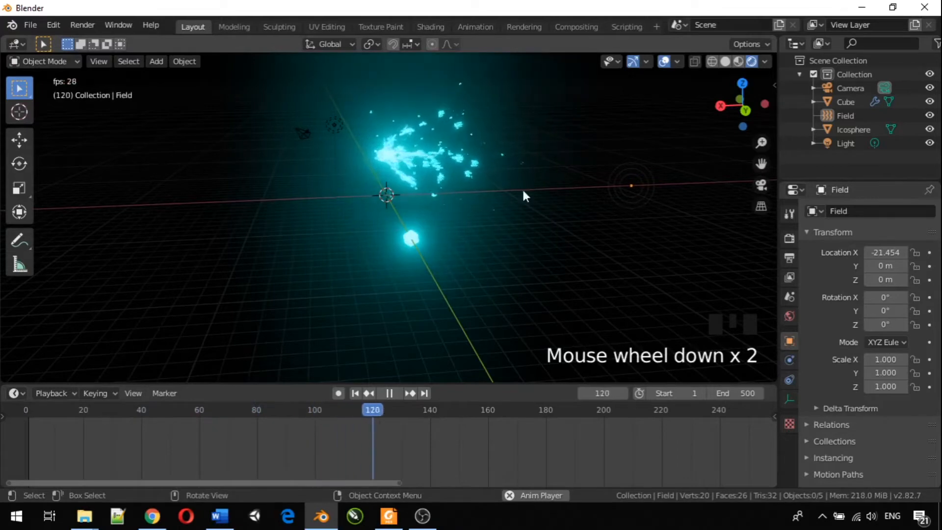
pyautogui.scroll(1, 387, 167)
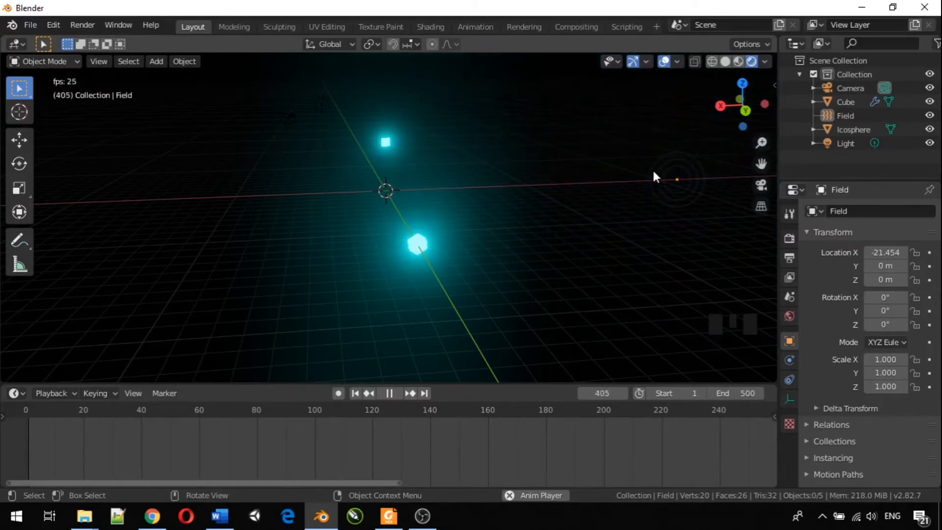
pyautogui.click(676, 179)
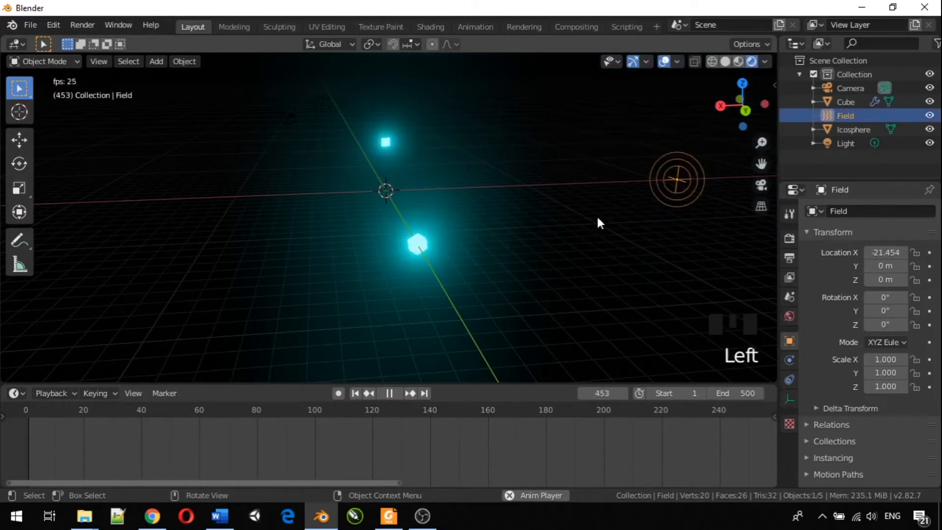
pyautogui.press('g')
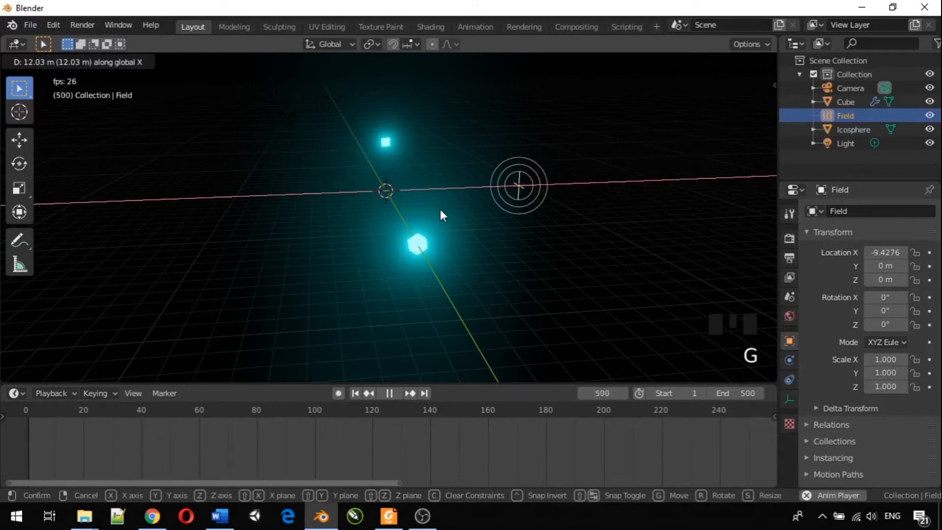
pyautogui.click(440, 209)
# - Select the cube and set its particle lifetime to 450 frames
pyautogui.moveTo(584, 214); pyautogui.dragTo(450, 166, button='middle')
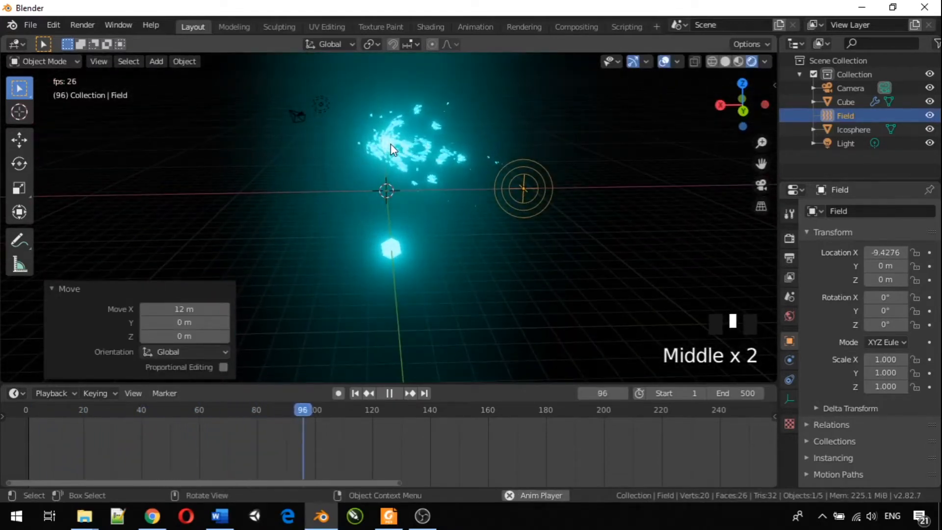
pyautogui.click(391, 144)
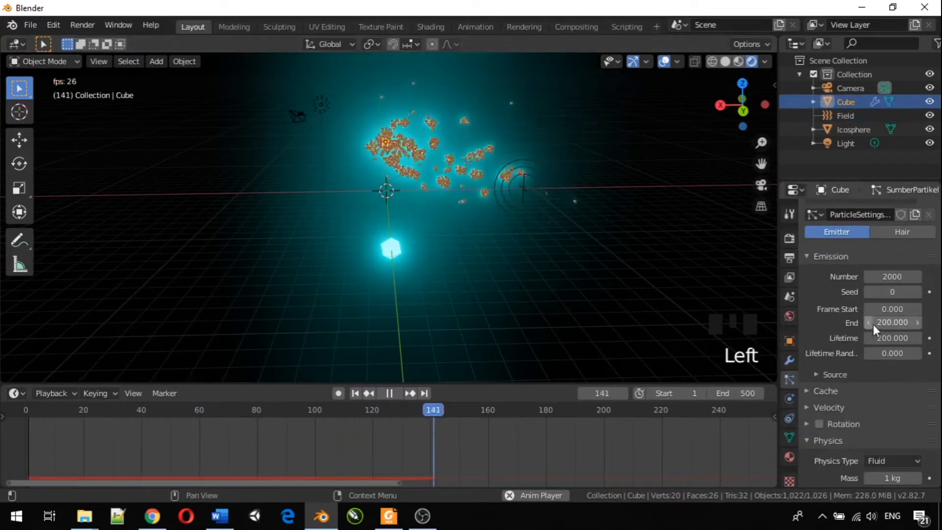
pyautogui.scroll(-1, 858, 360)
pyautogui.scroll(2, 859, 361)
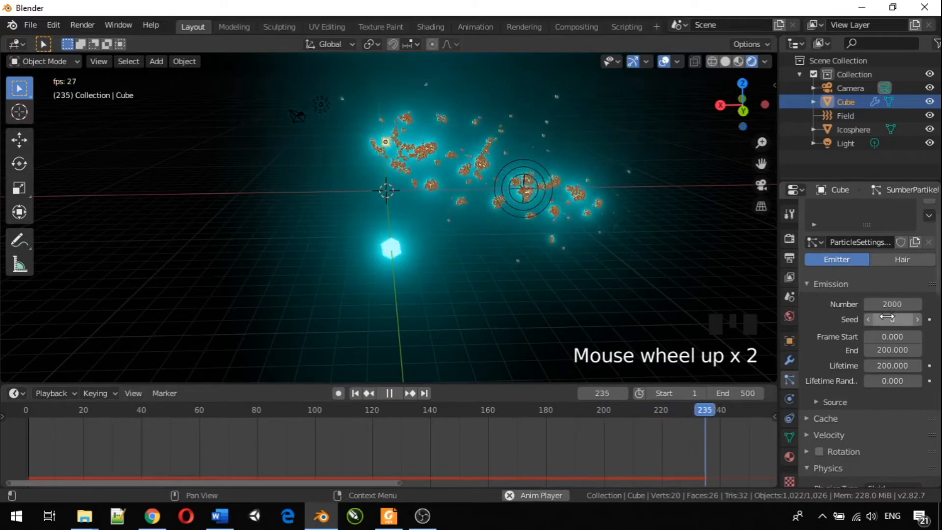
pyautogui.click(891, 365)
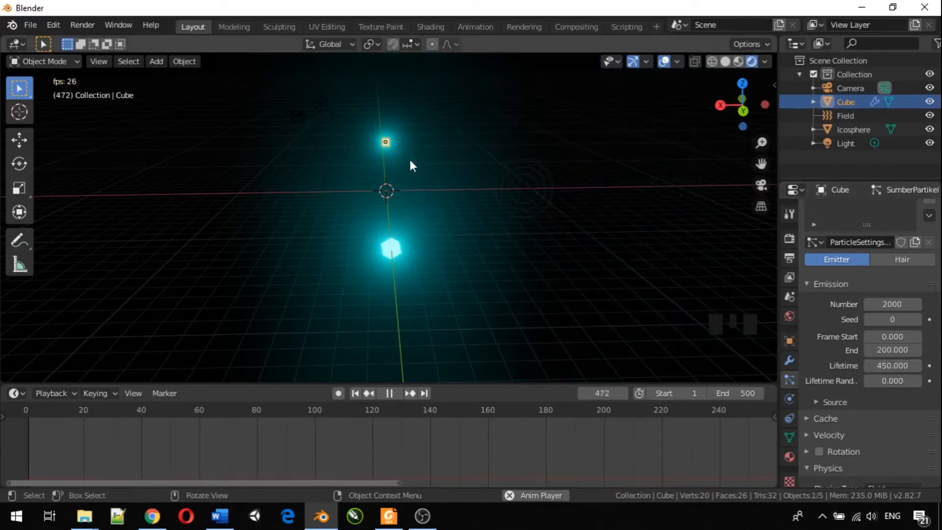
# - Try a viscosity of 6.37 for the cube's fluid particles
pyautogui.scroll(4, 414, 165)
pyautogui.scroll(-2, 414, 165)
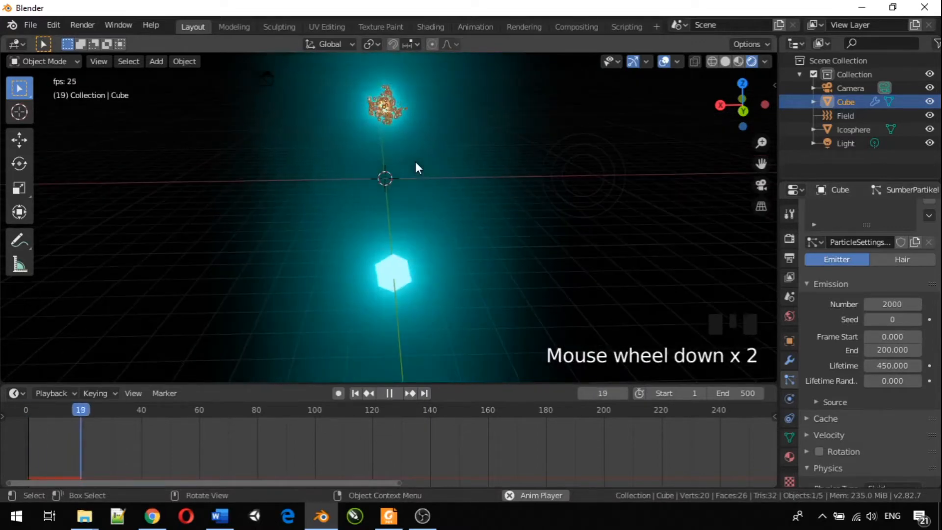
pyautogui.click(445, 217)
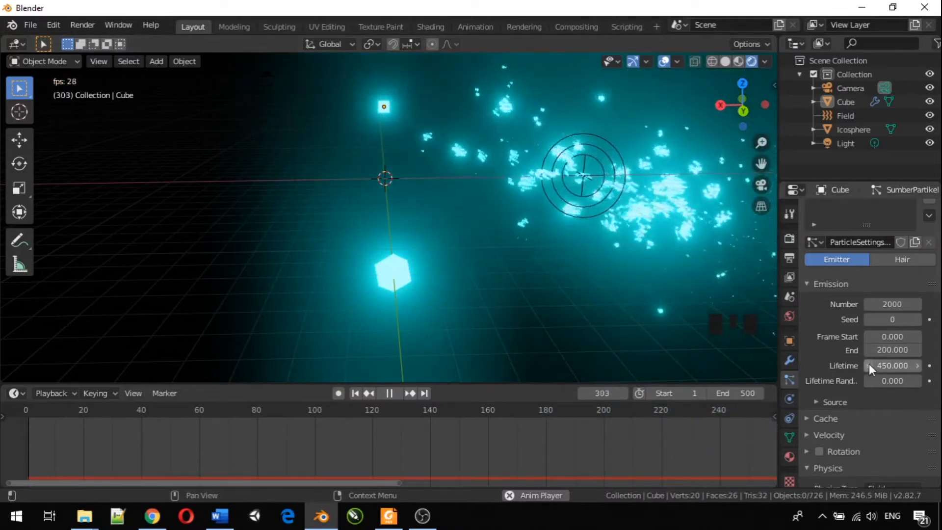
pyautogui.scroll(-3, 869, 364)
pyautogui.scroll(-4, 869, 365)
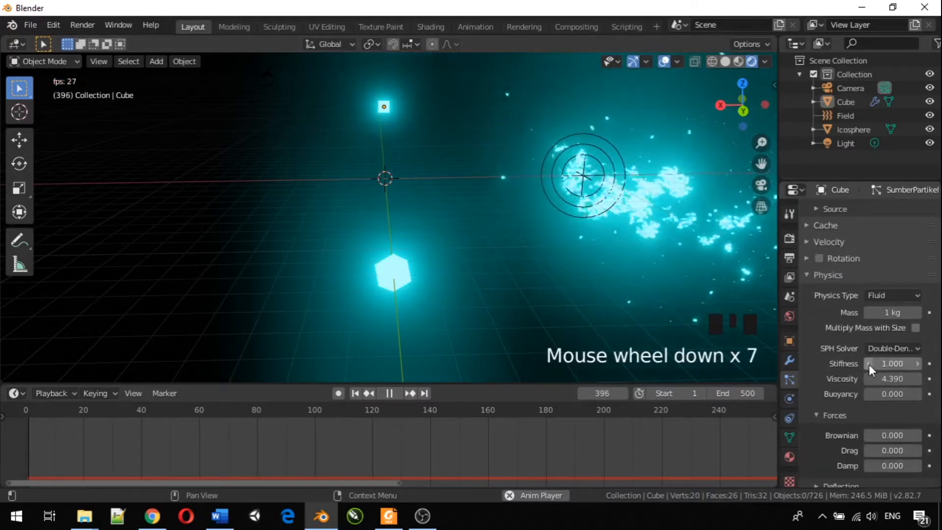
pyautogui.scroll(-1, 870, 364)
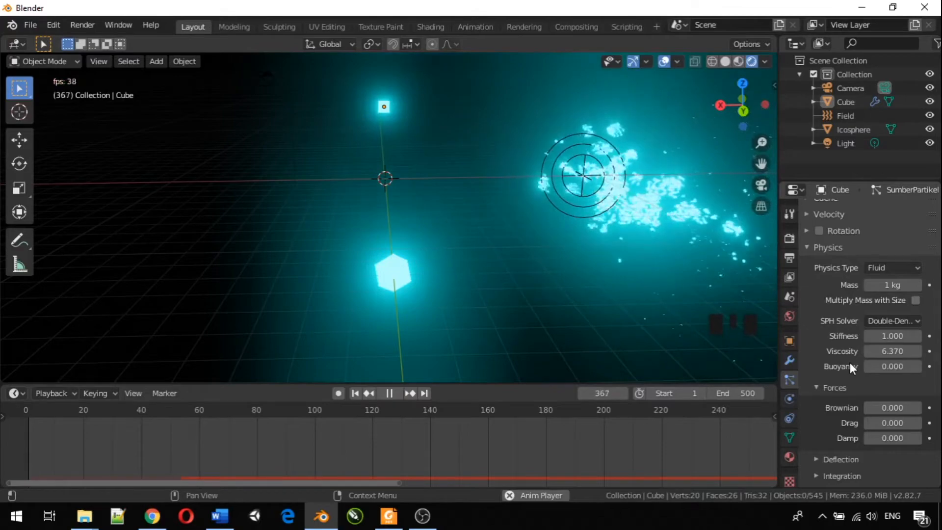
# - Set the viscosity of the cube's fluid particles to 5.28
pyautogui.moveTo(691, 272); pyautogui.dragTo(665, 304, button='middle')
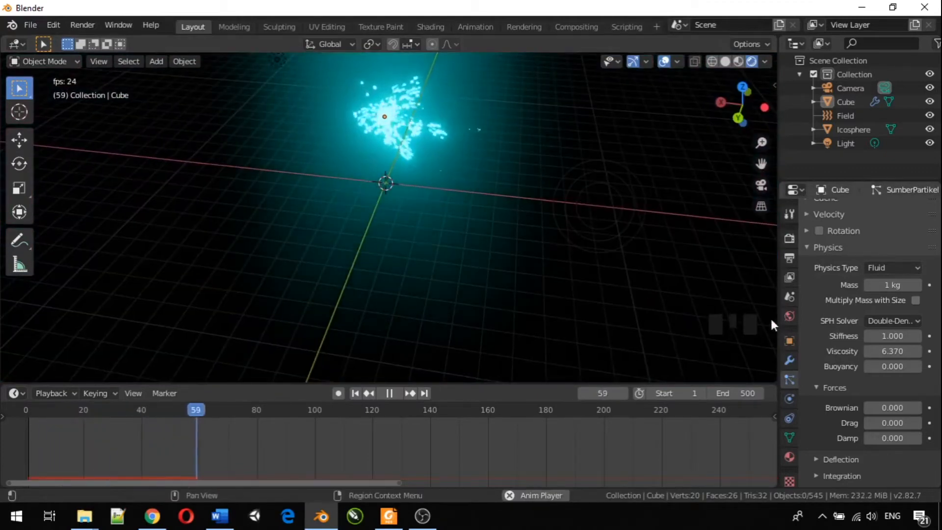
pyautogui.moveTo(886, 351)
pyautogui.mouseDown()
pyautogui.moveTo(856, 350)
pyautogui.moveTo(886, 351)
pyautogui.mouseUp()
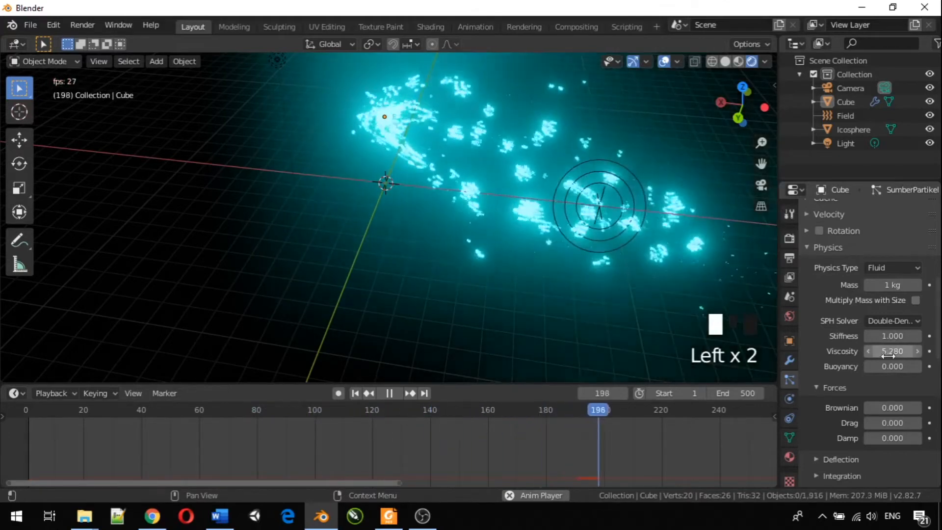
pyautogui.scroll(-4, 856, 399)
pyautogui.moveTo(499, 235); pyautogui.dragTo(488, 168, button='middle')
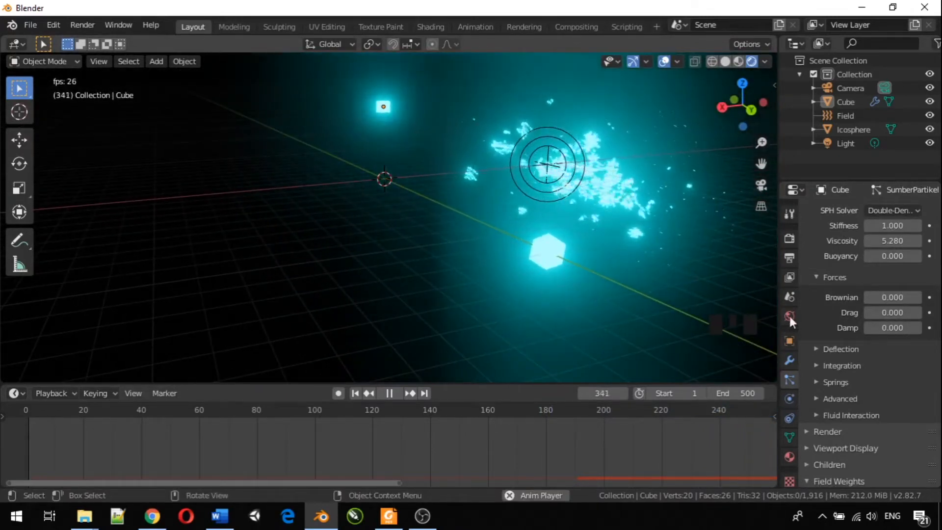
# - Change the physics type of the cube's particle system to Newtonian
pyautogui.scroll(2, 817, 337)
pyautogui.scroll(1, 818, 337)
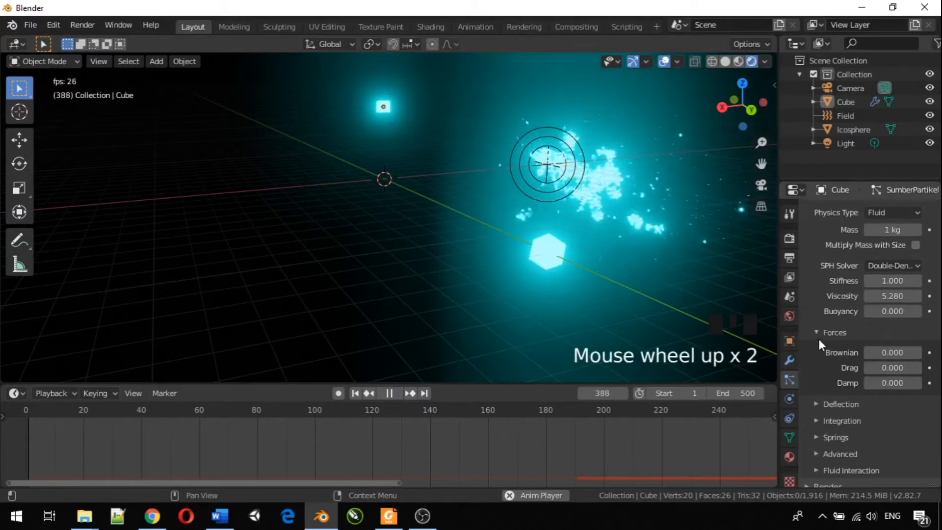
pyautogui.scroll(3, 818, 339)
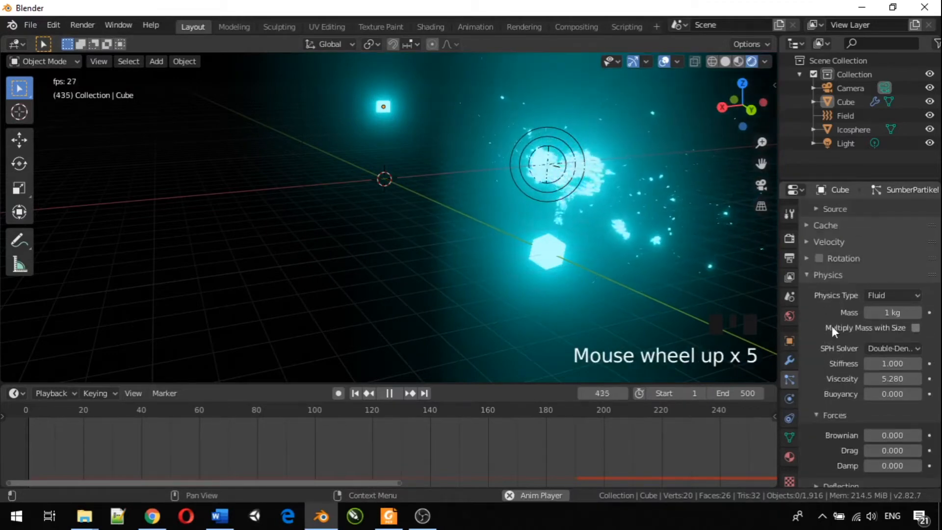
pyautogui.click(887, 296)
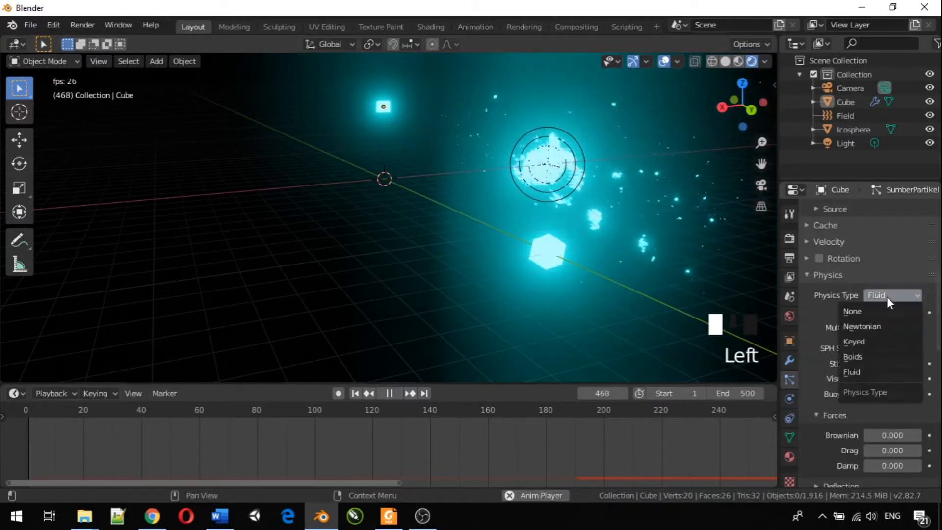
pyautogui.click(874, 331)
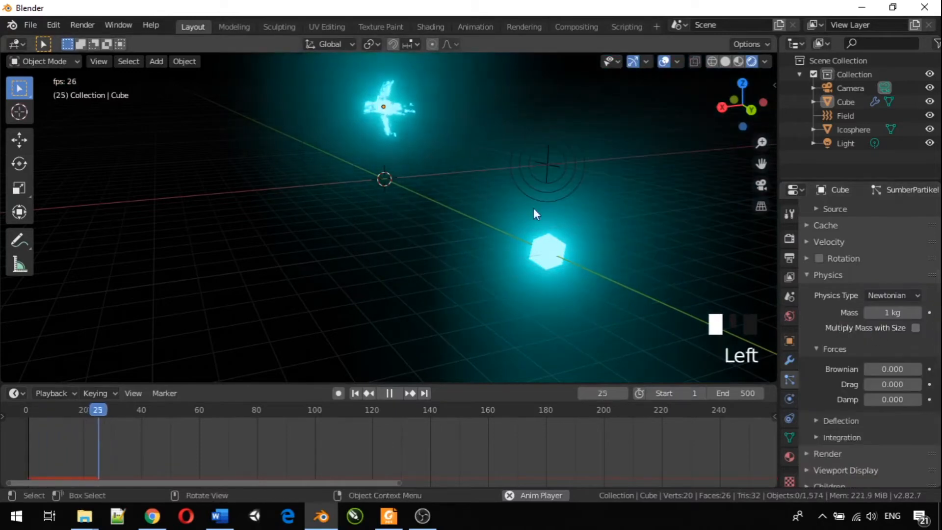
# - Move the force field about 9.85 m along the global X axis to bring it beneath the cube
pyautogui.moveTo(483, 195); pyautogui.dragTo(461, 202, button='middle')
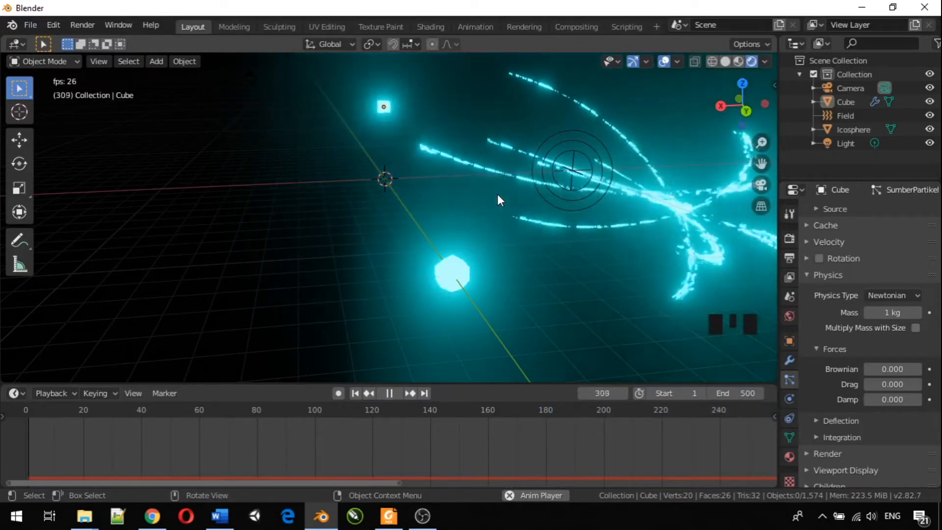
pyautogui.moveTo(537, 210); pyautogui.dragTo(503, 196, button='middle')
pyautogui.scroll(-2, 502, 196)
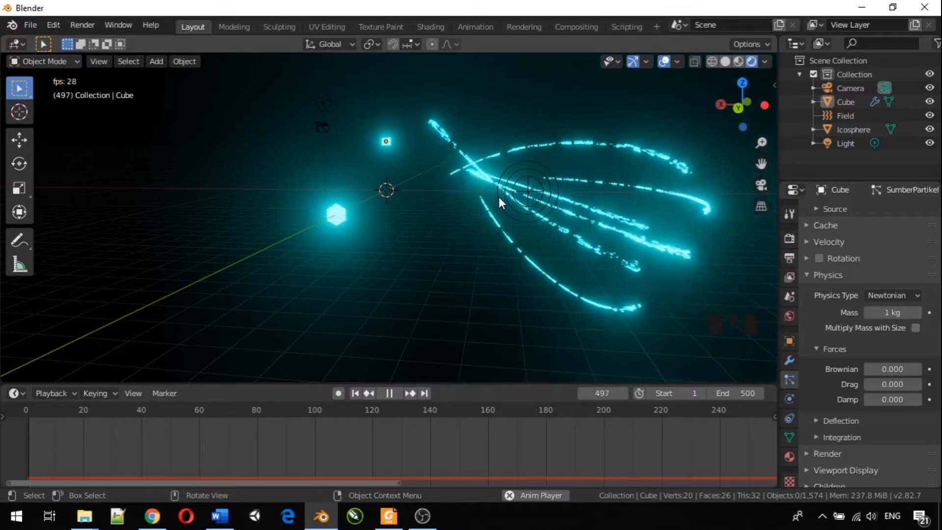
pyautogui.scroll(1, 498, 196)
pyautogui.click(556, 186)
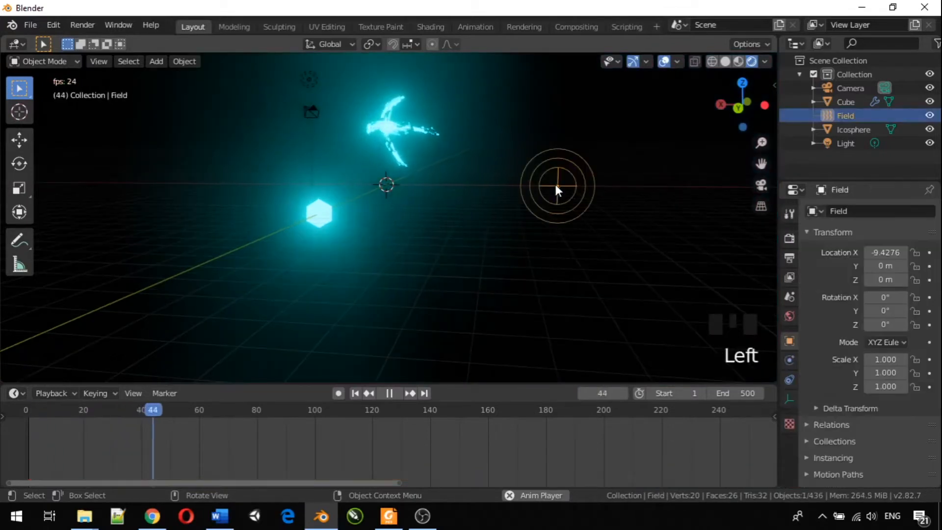
pyautogui.press('g')
pyautogui.press('x')
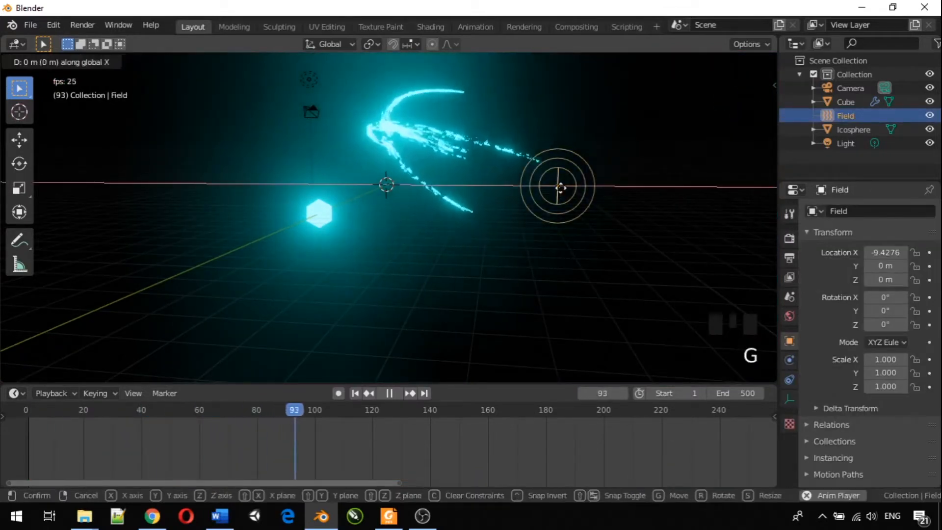
pyautogui.click(382, 175)
# - Examine the Newtonian particle streams around the force field and select the cube
pyautogui.scroll(3, 388, 175)
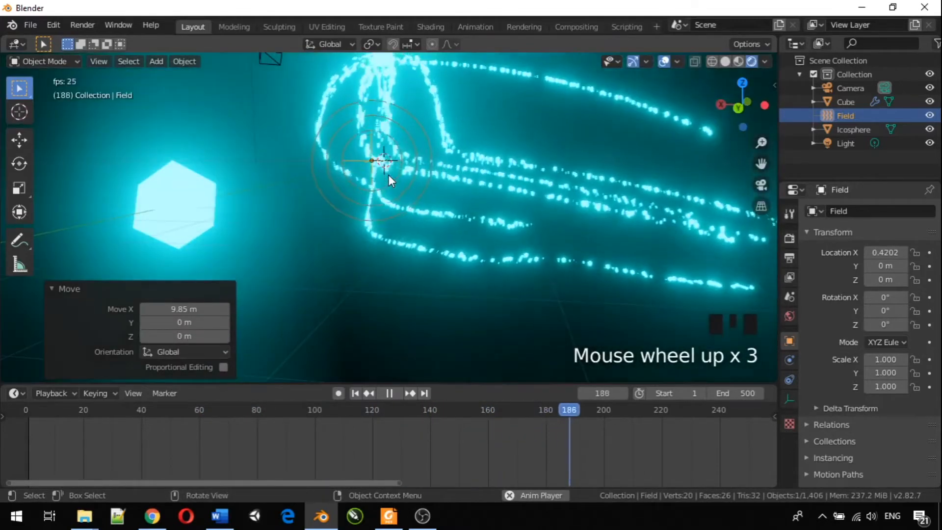
pyautogui.moveTo(388, 175); pyautogui.dragTo(234, 181, button='middle')
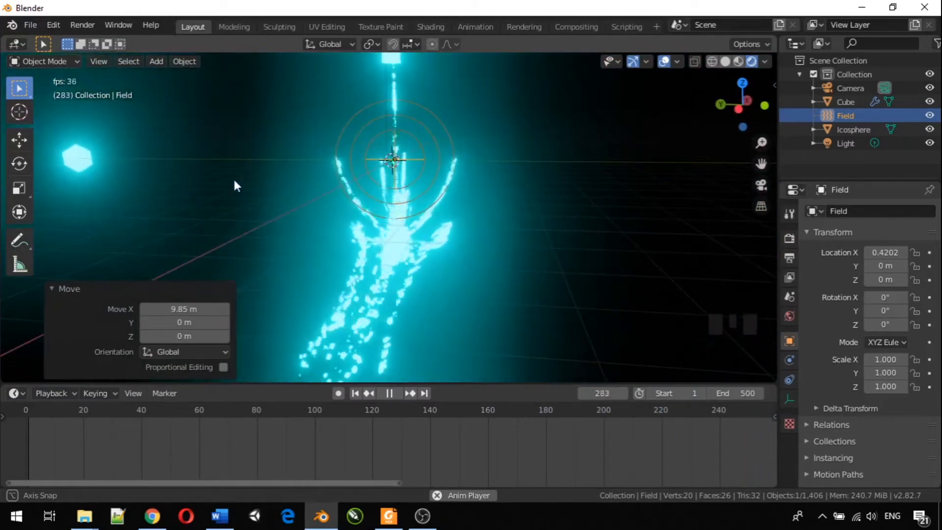
pyautogui.moveTo(308, 181); pyautogui.dragTo(326, 191, button='middle')
pyautogui.scroll(-3, 327, 186)
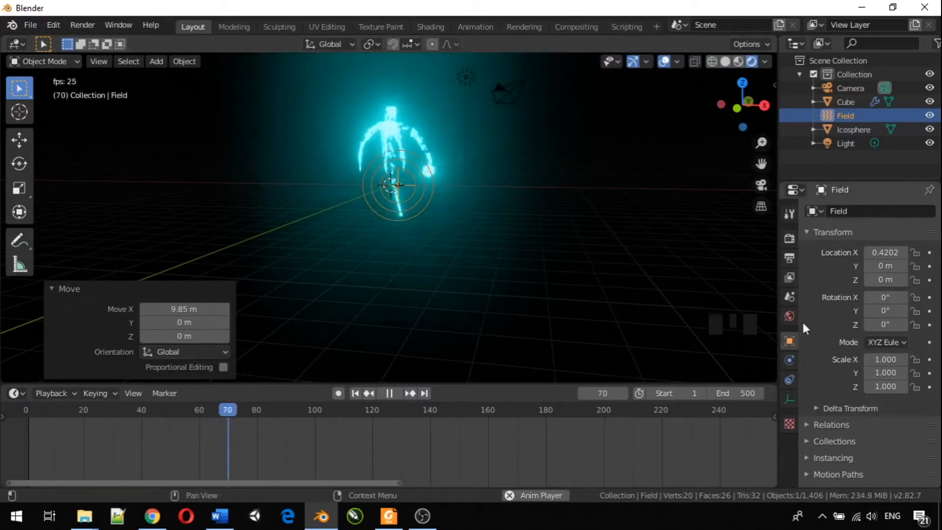
pyautogui.click(429, 166)
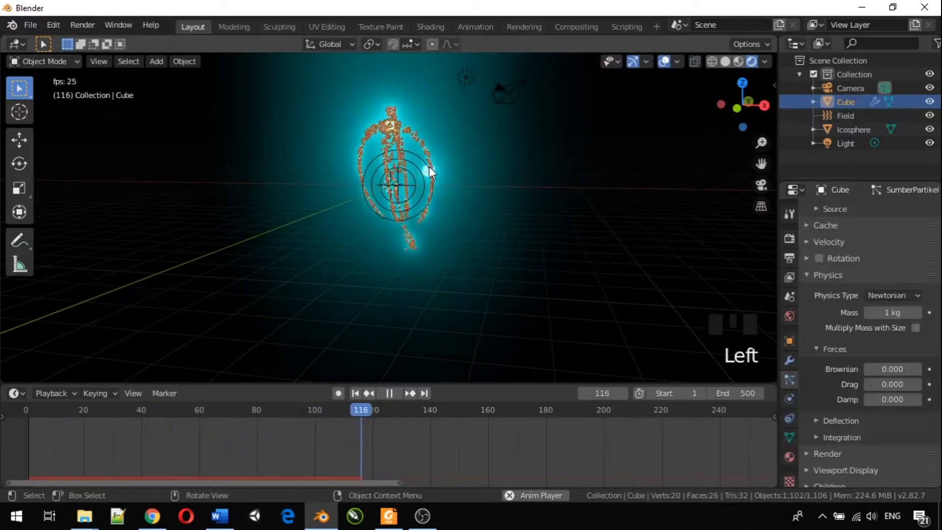
# - Delete the force field located among the particle streams
pyautogui.click(413, 223)
pyautogui.click(506, 213)
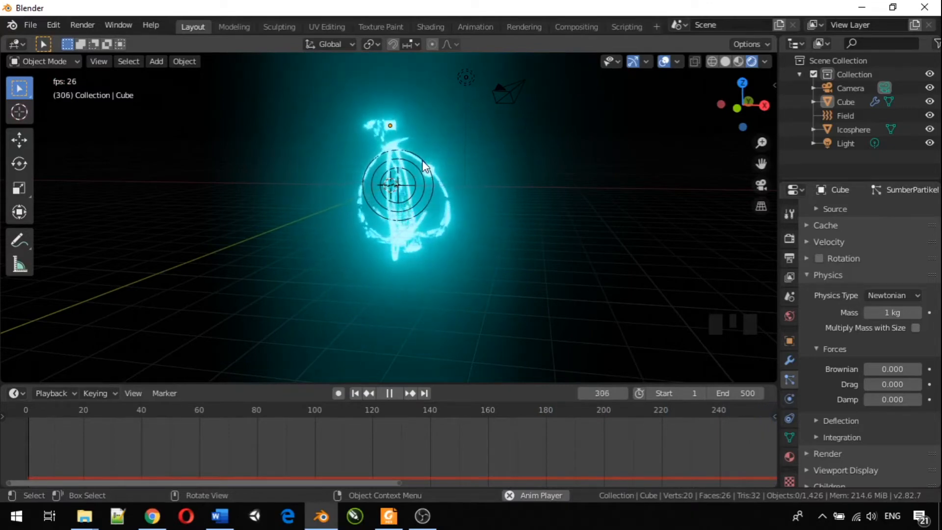
pyautogui.scroll(5, 422, 162)
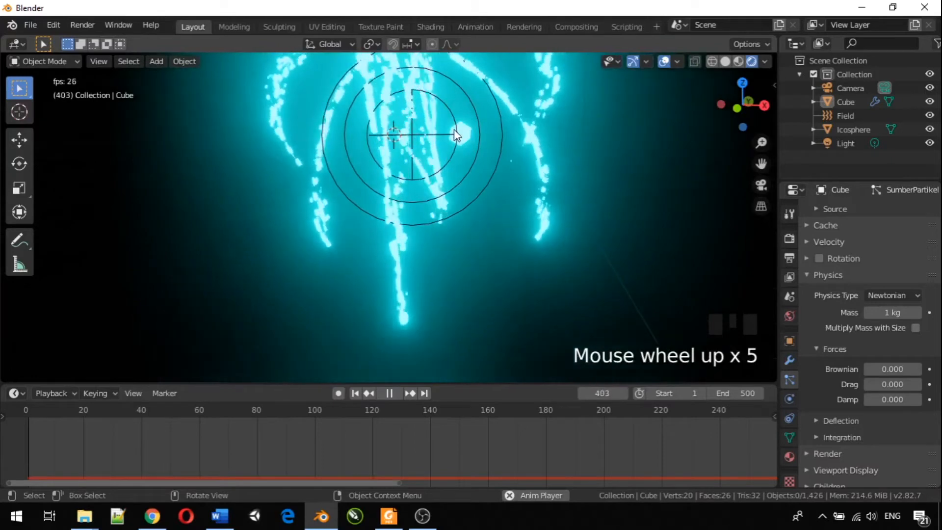
pyautogui.click(455, 134)
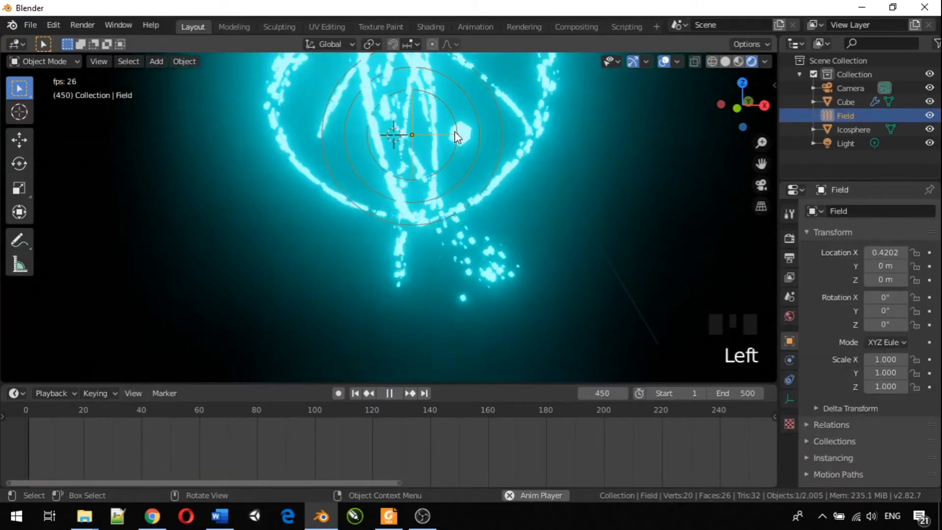
pyautogui.press('x')
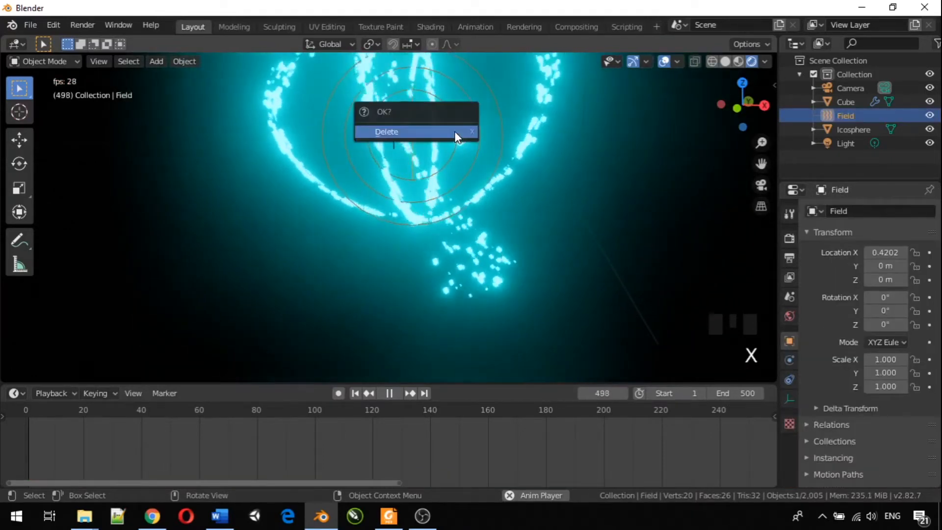
pyautogui.click(440, 132)
# - Add a wind force field at the world origin beneath the cube
pyautogui.moveTo(446, 185); pyautogui.dragTo(506, 167, button='middle')
pyautogui.moveTo(408, 175); pyautogui.dragTo(233, 172, button='middle')
pyautogui.scroll(-4, 233, 172)
pyautogui.moveTo(492, 191); pyautogui.dragTo(35, 192, button='middle')
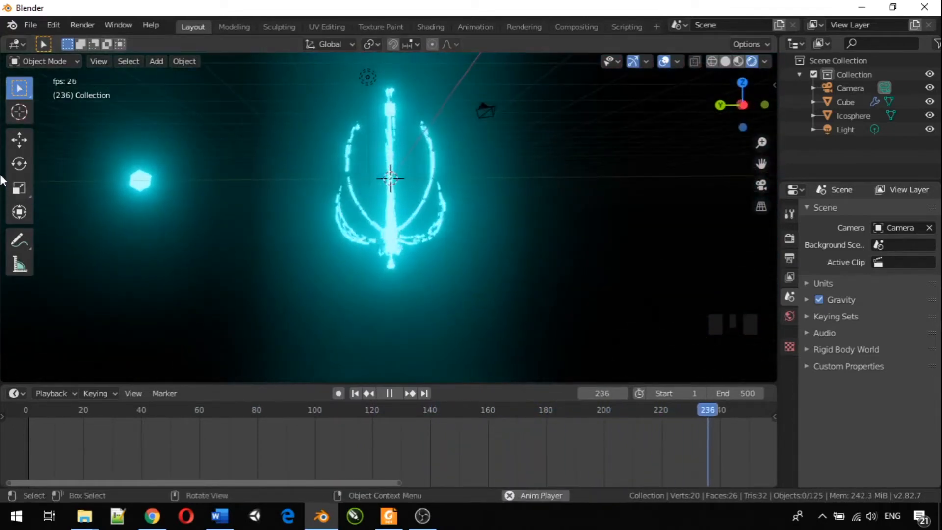
pyautogui.click(213, 208)
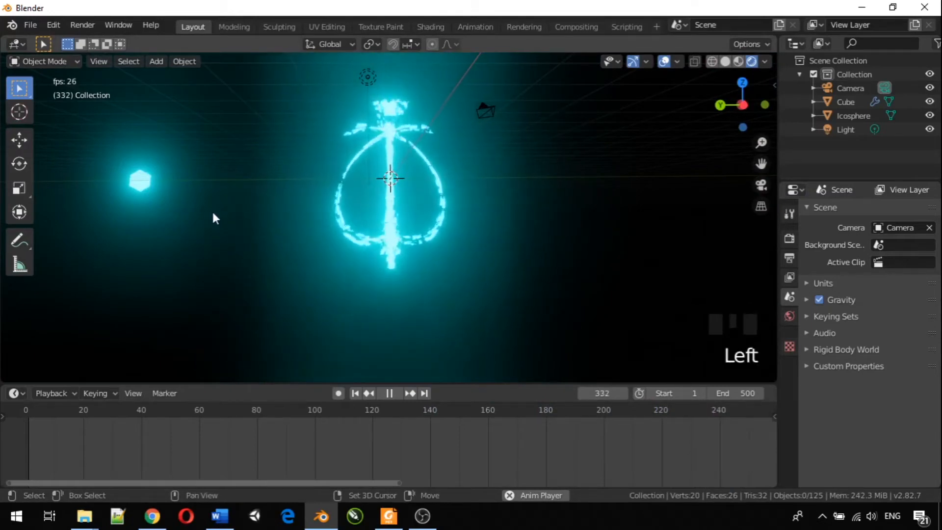
pyautogui.hotkey('shift', 'a')
pyautogui.moveTo(213, 212)
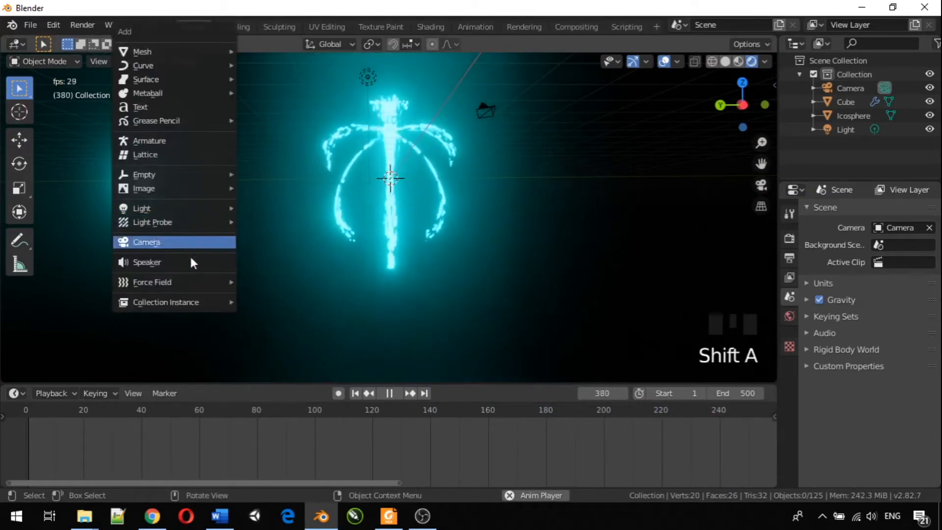
pyautogui.moveTo(189, 281)
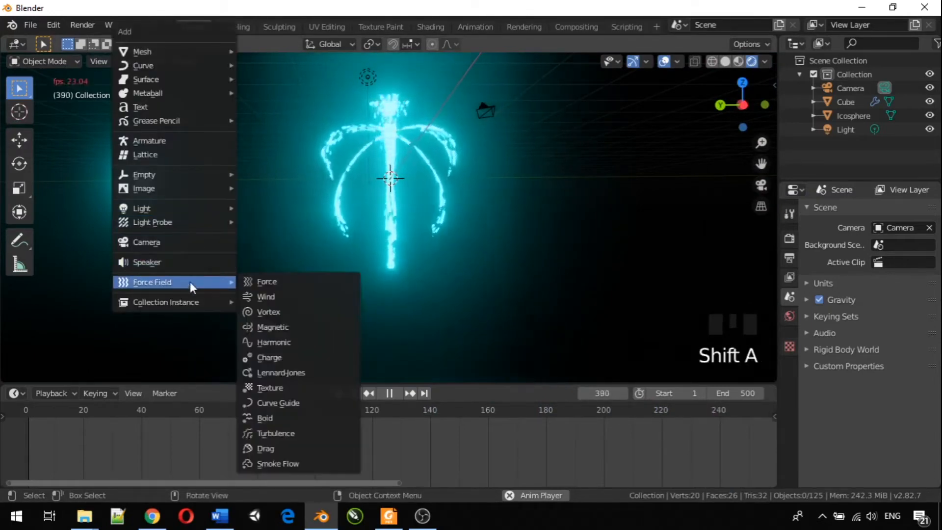
pyautogui.click(279, 295)
pyautogui.middleClick(372, 201)
pyautogui.moveTo(372, 205); pyautogui.dragTo(257, 224, button='middle')
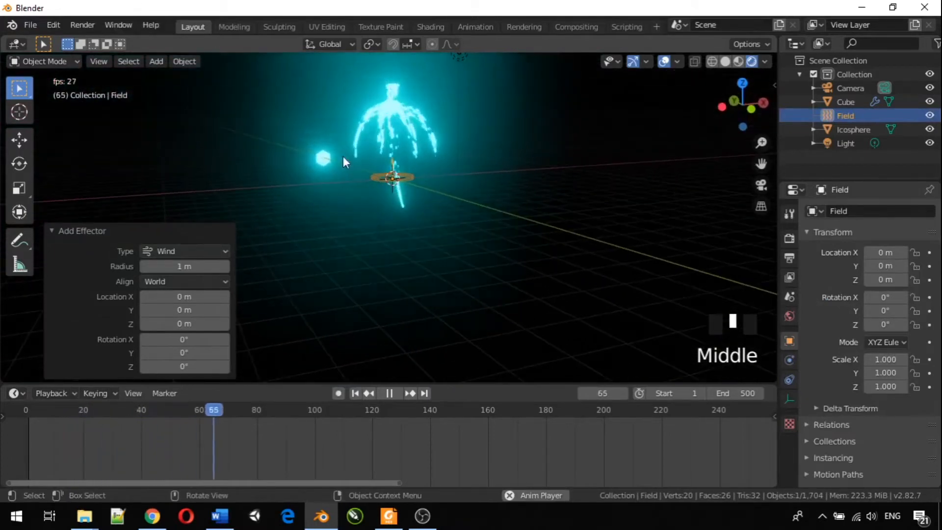
# - Select the wind field and set its strength to 6.7
pyautogui.scroll(4, 361, 181)
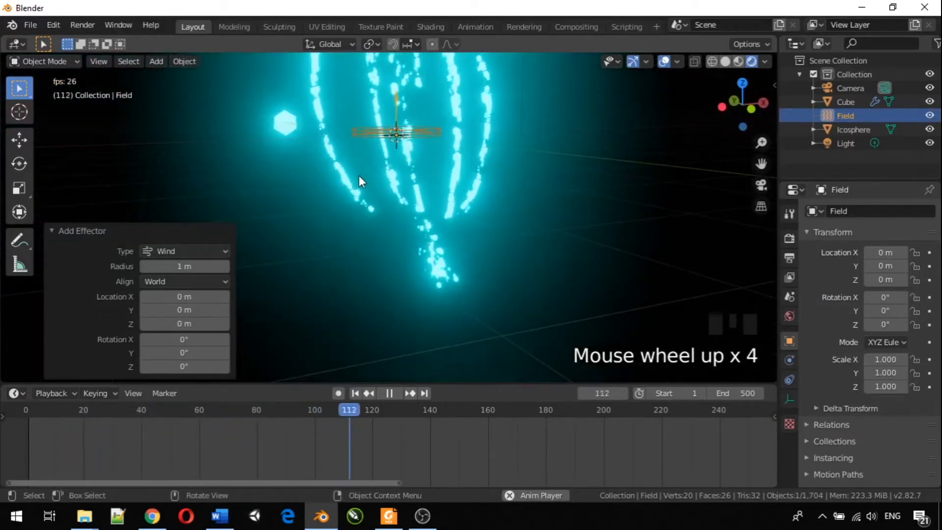
pyautogui.click(418, 131)
pyautogui.click(417, 128)
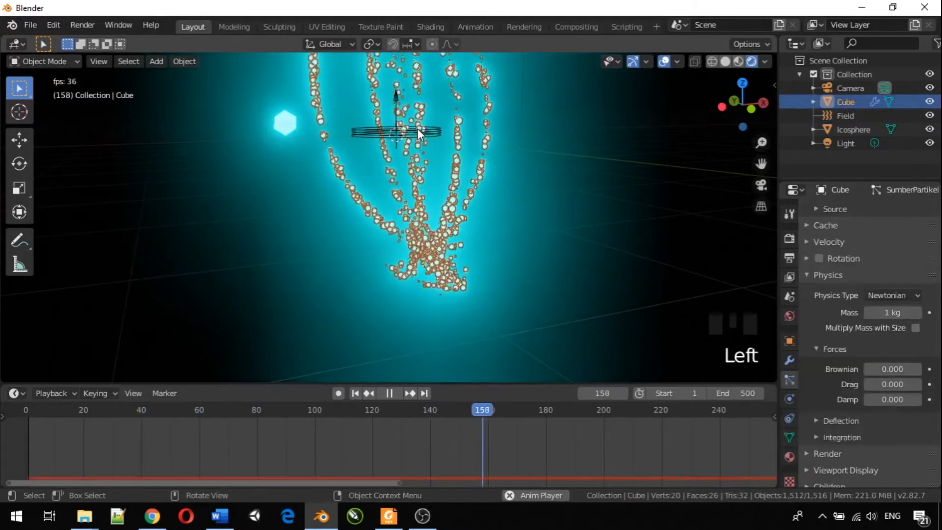
pyautogui.click(355, 129)
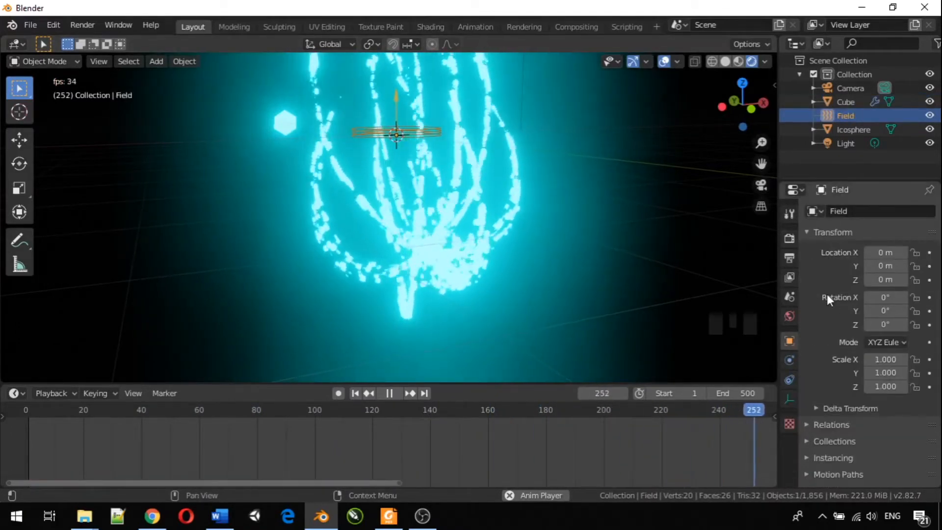
pyautogui.click(786, 360)
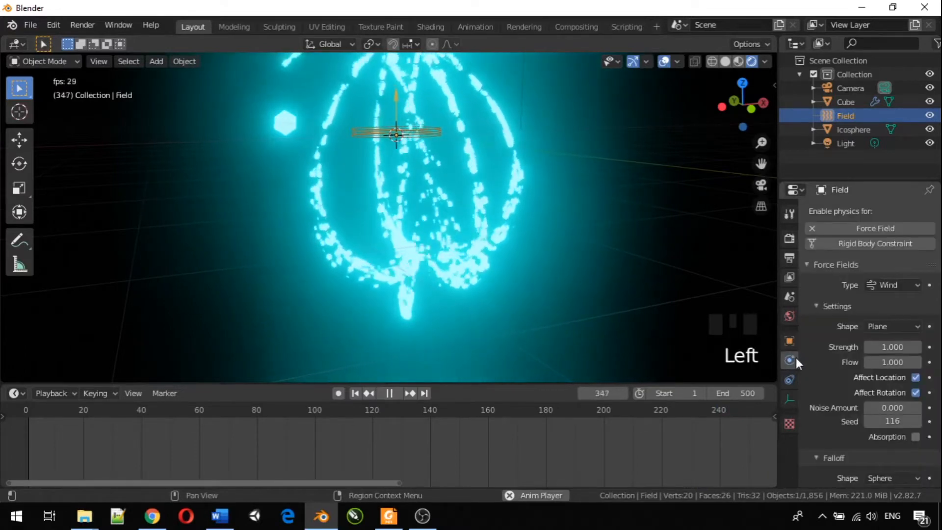
pyautogui.moveTo(884, 349); pyautogui.dragTo(910, 349)
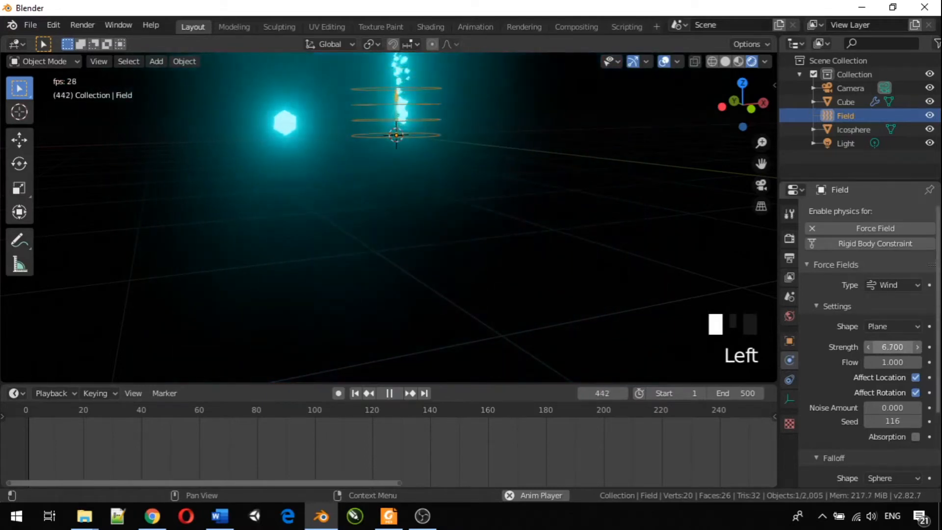
# - Rotate the wind field about 31° in the view plane and replay the particle animation from near its start
pyautogui.scroll(-5, 442, 204)
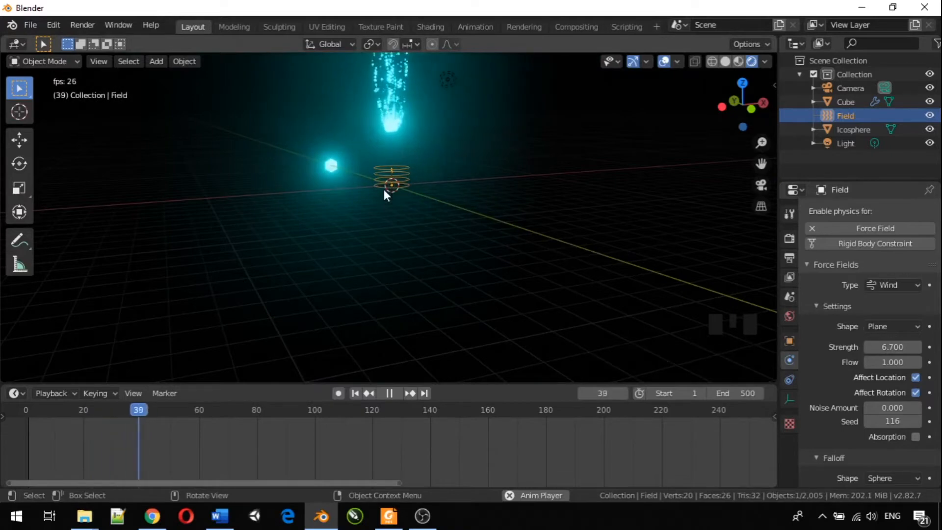
pyautogui.click(397, 187)
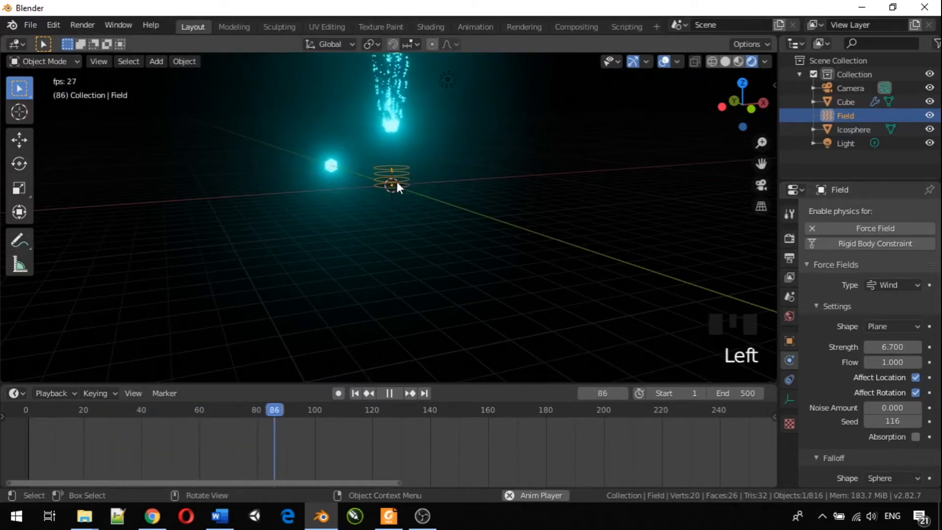
pyautogui.moveTo(372, 145); pyautogui.dragTo(317, 138, button='middle')
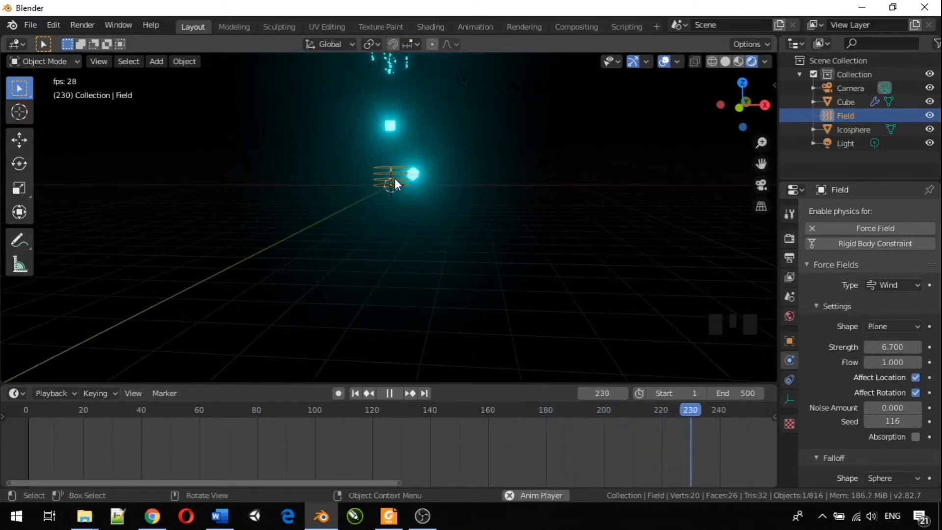
pyautogui.moveTo(392, 179); pyautogui.dragTo(427, 177, button='middle')
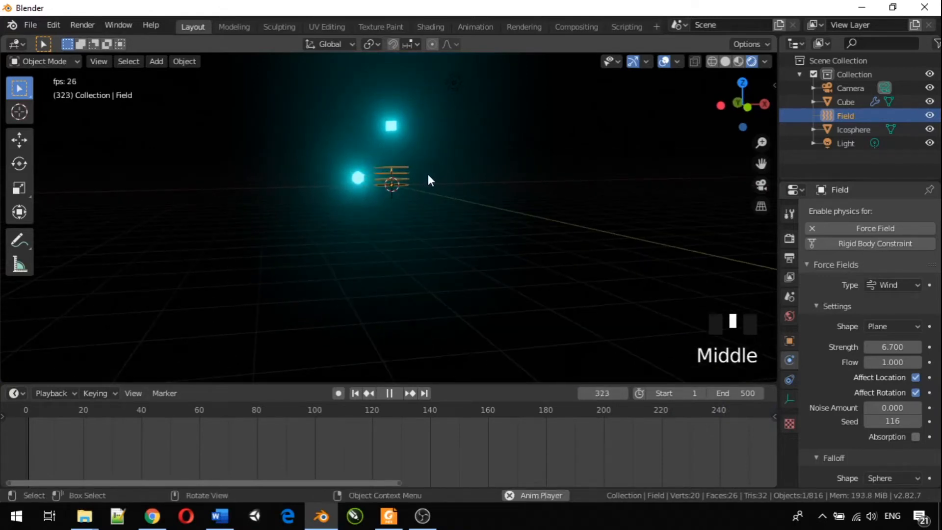
pyautogui.press('r')
pyautogui.click(442, 198)
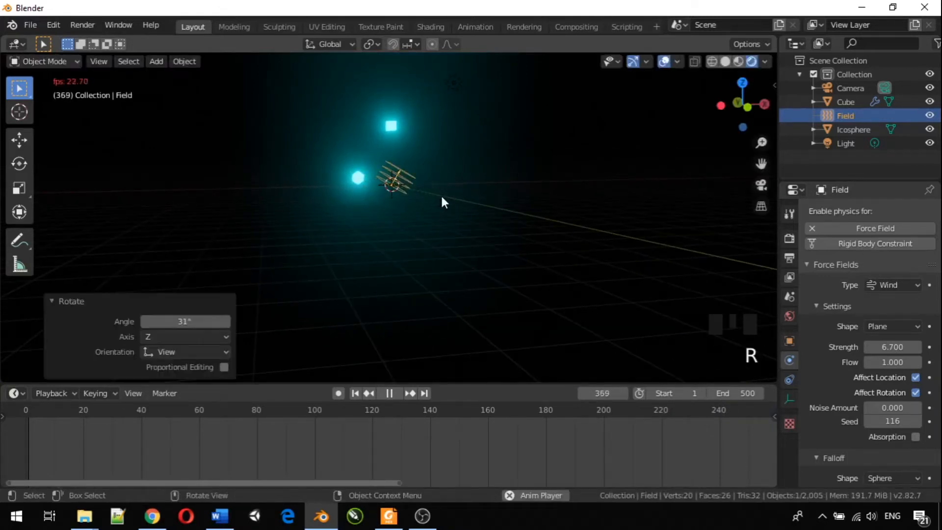
pyautogui.click(471, 209)
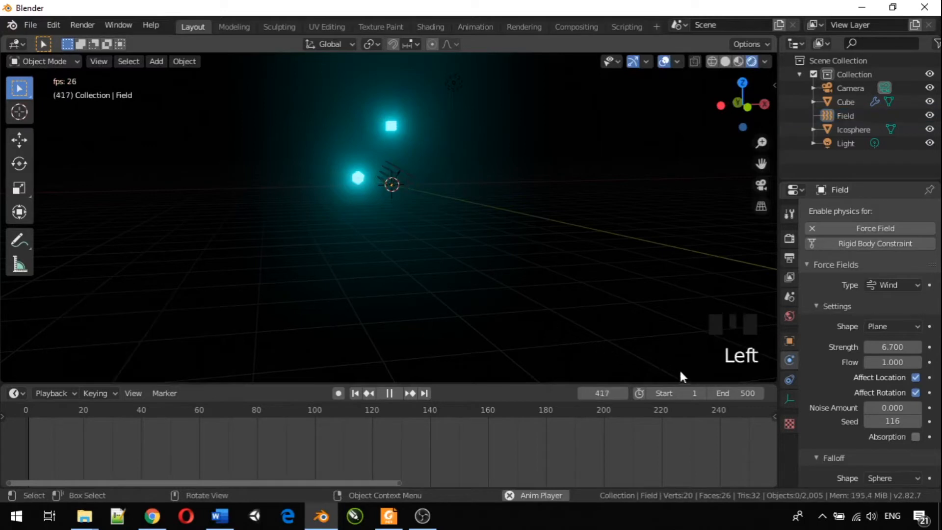
pyautogui.click(647, 408)
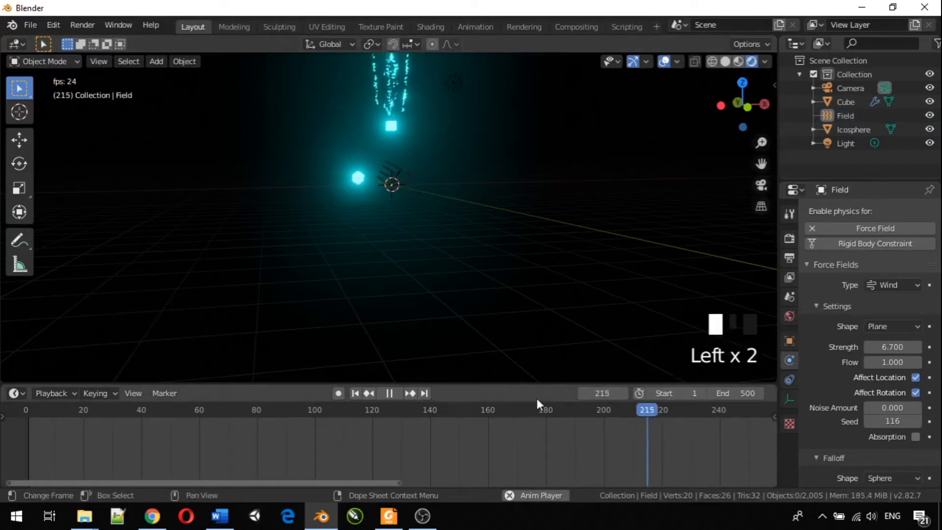
pyautogui.click(221, 412)
pyautogui.moveTo(123, 391); pyautogui.dragTo(25, 392)
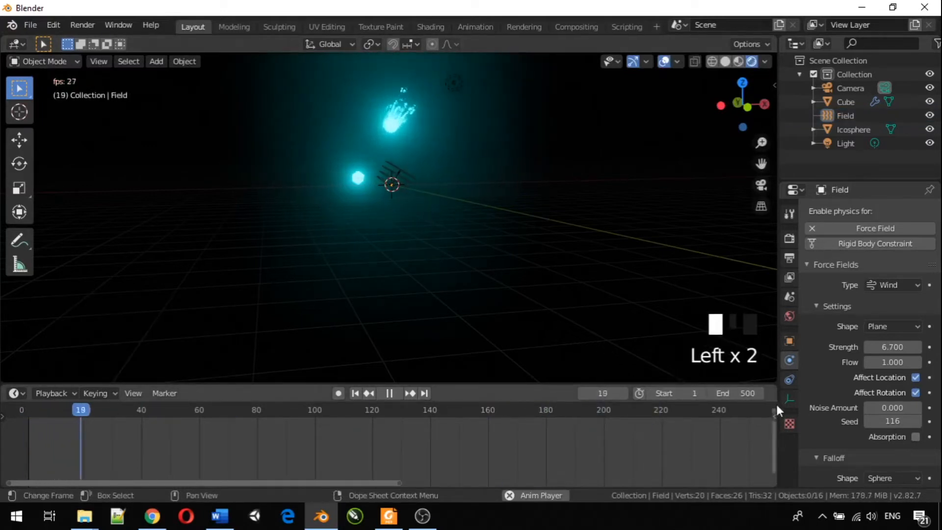
# - Set the tilted wind field's strength to 3.2 and restart the animation from frame 0
pyautogui.moveTo(516, 196); pyautogui.dragTo(206, 255, button='middle')
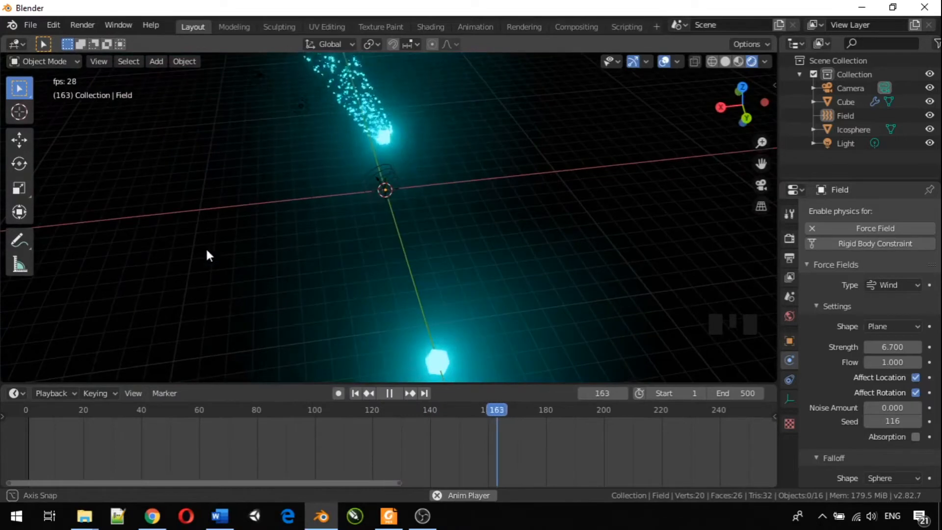
pyautogui.click(375, 176)
pyautogui.moveTo(519, 238); pyautogui.dragTo(553, 227, button='middle')
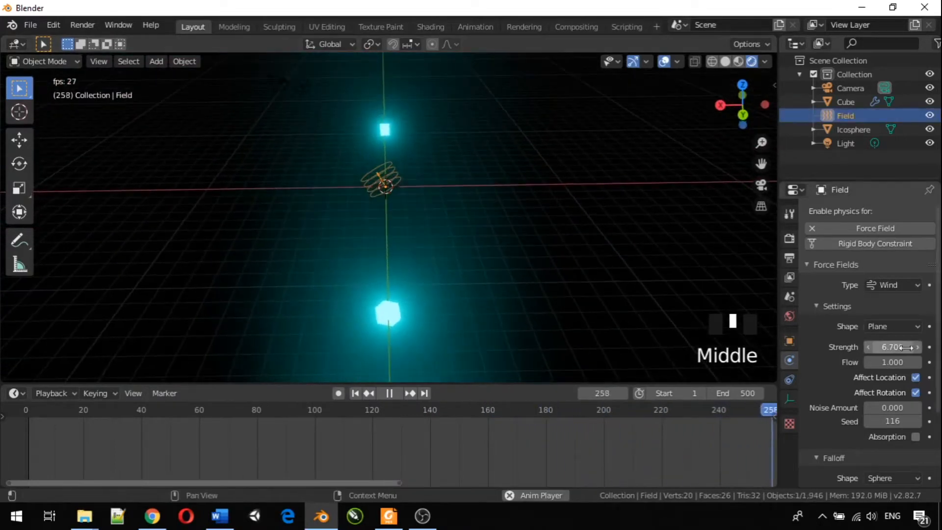
pyautogui.click(890, 347)
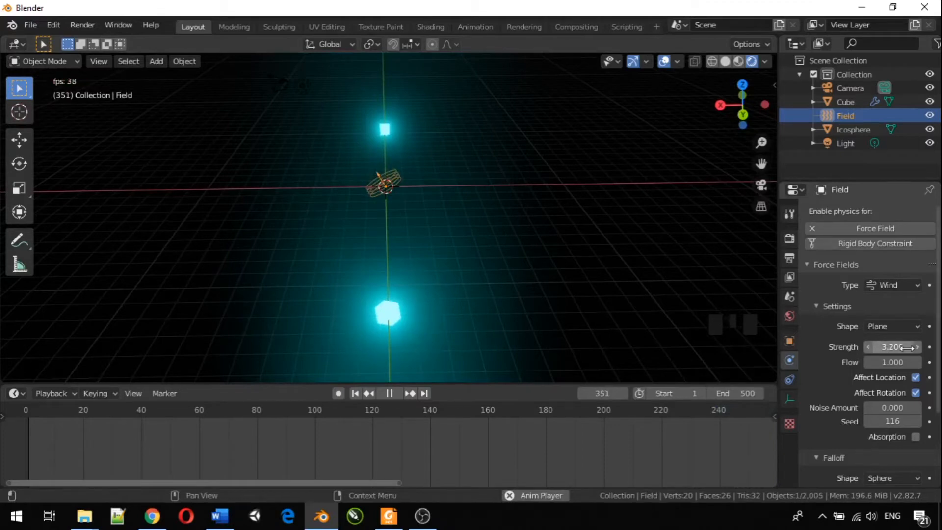
pyautogui.click(615, 393)
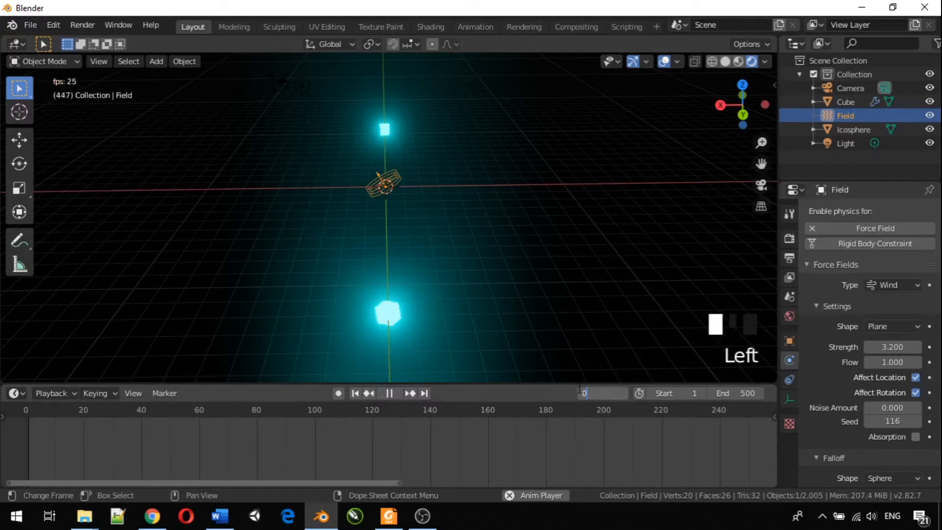
pyautogui.write('0')
pyautogui.press('Return')
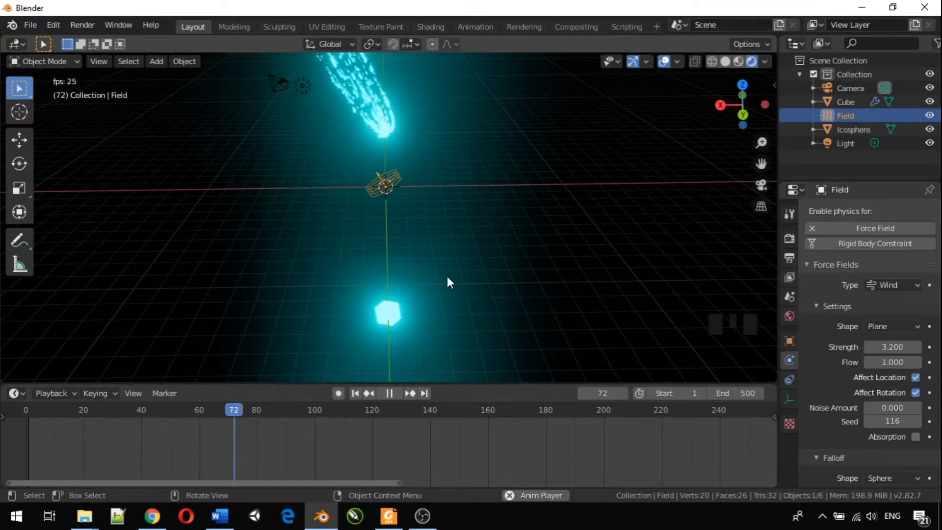
# - Reduce the wind field's strength to 0.3 and delete the field
pyautogui.moveTo(892, 346); pyautogui.dragTo(841, 347)
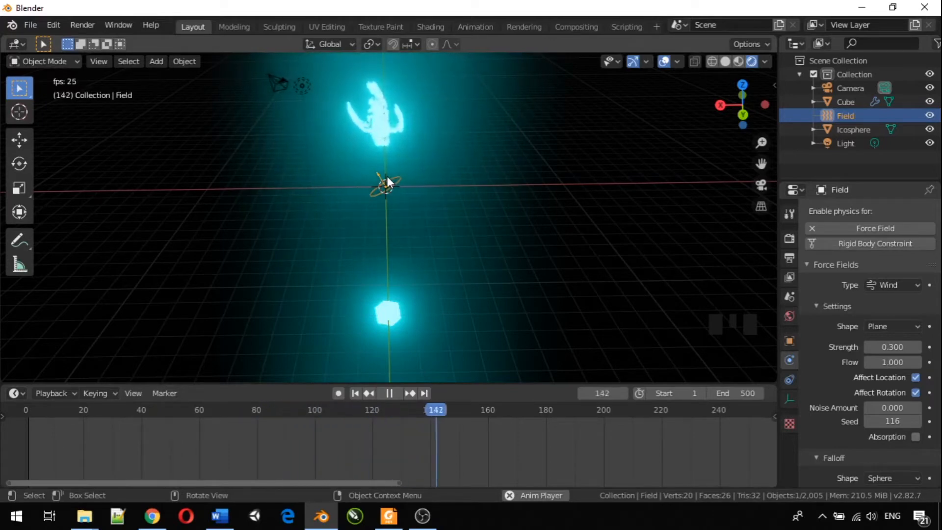
pyautogui.press('x')
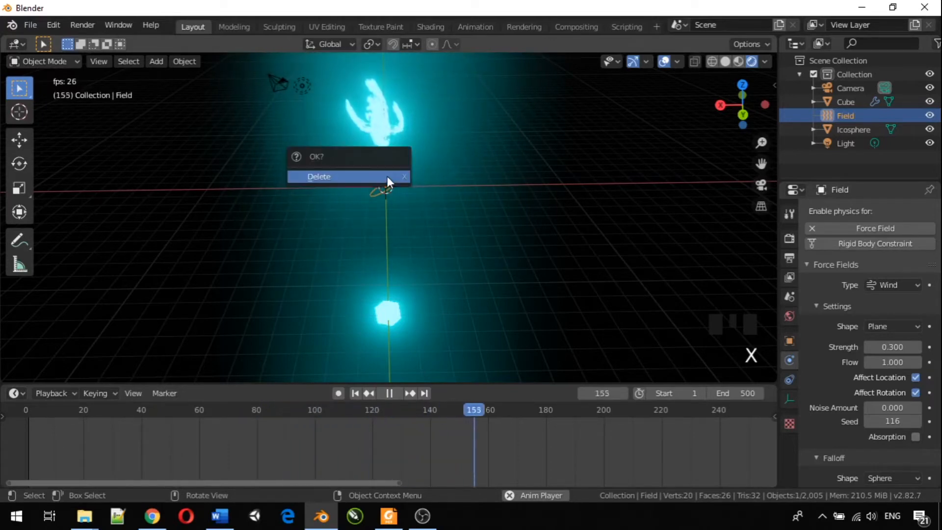
pyautogui.click(359, 176)
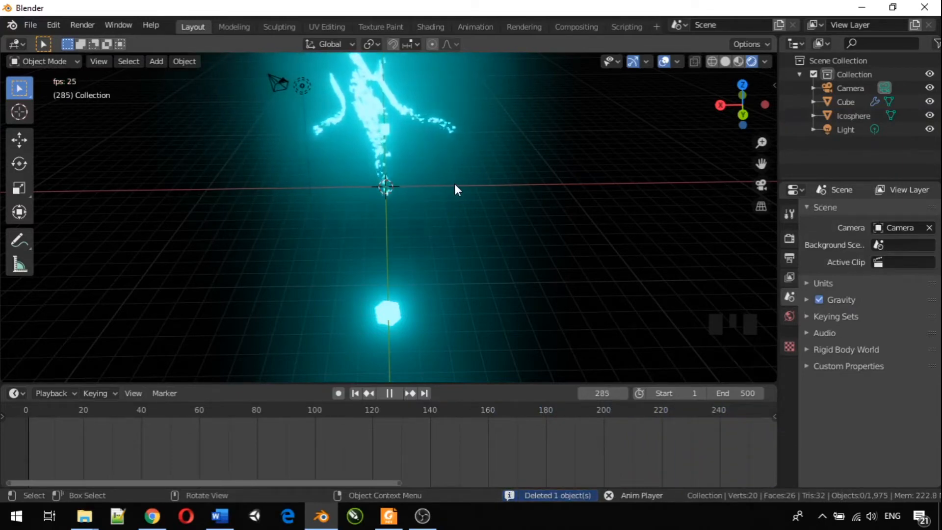
# - Add a vortex force field at the world origin beneath the cube
pyautogui.click(448, 207)
pyautogui.moveTo(449, 207); pyautogui.dragTo(578, 183, button='middle')
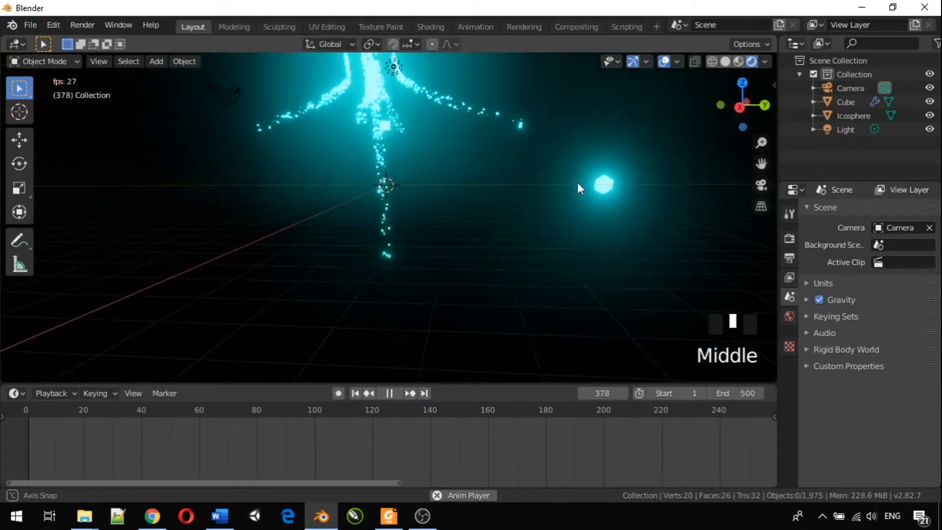
pyautogui.hotkey('shift', 'a')
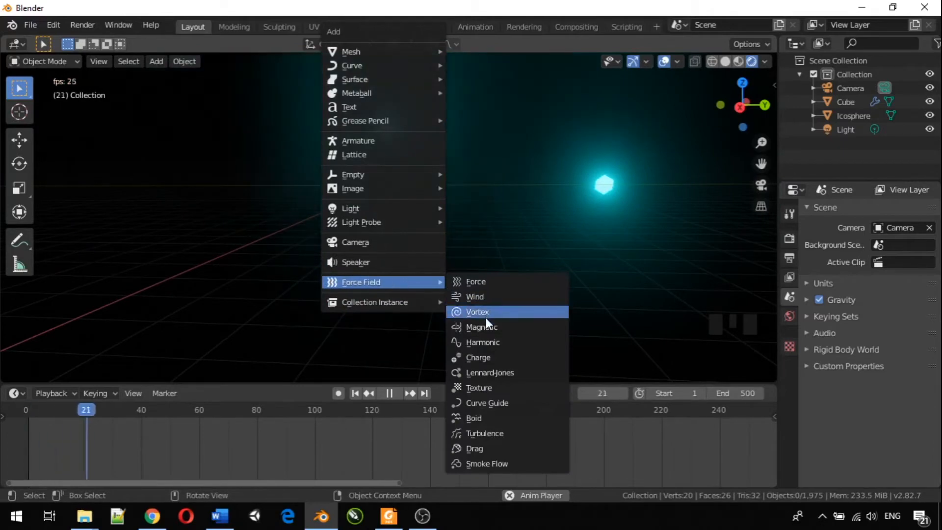
pyautogui.click(500, 310)
pyautogui.moveTo(461, 249); pyautogui.dragTo(357, 314, button='middle')
pyautogui.scroll(6, 336, 213)
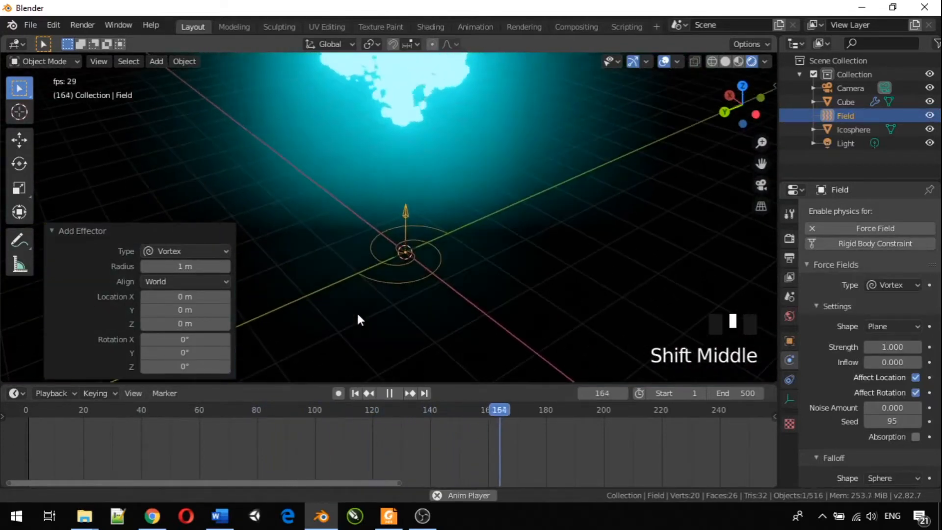
pyautogui.scroll(-3, 354, 305)
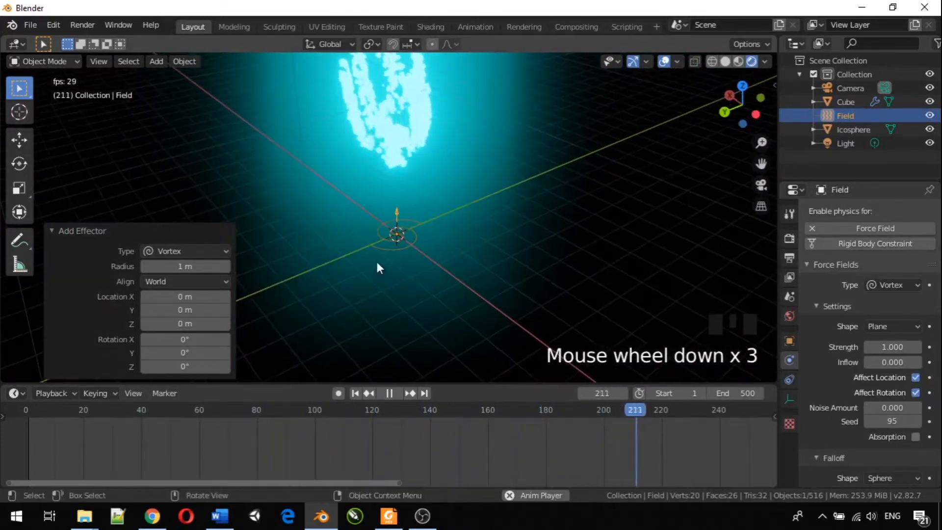
pyautogui.scroll(2, 375, 257)
pyautogui.scroll(-4, 407, 244)
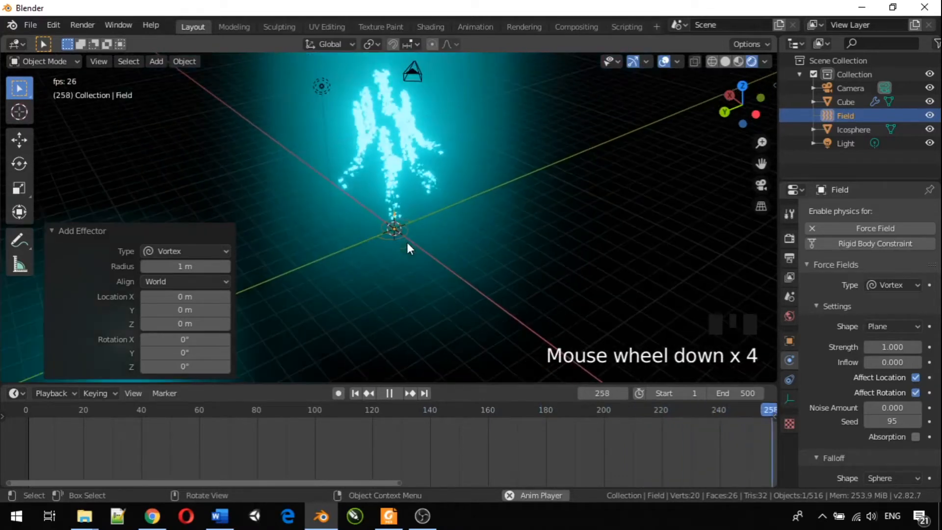
# - Set the vortex field's strength to 1.8
pyautogui.click(405, 229)
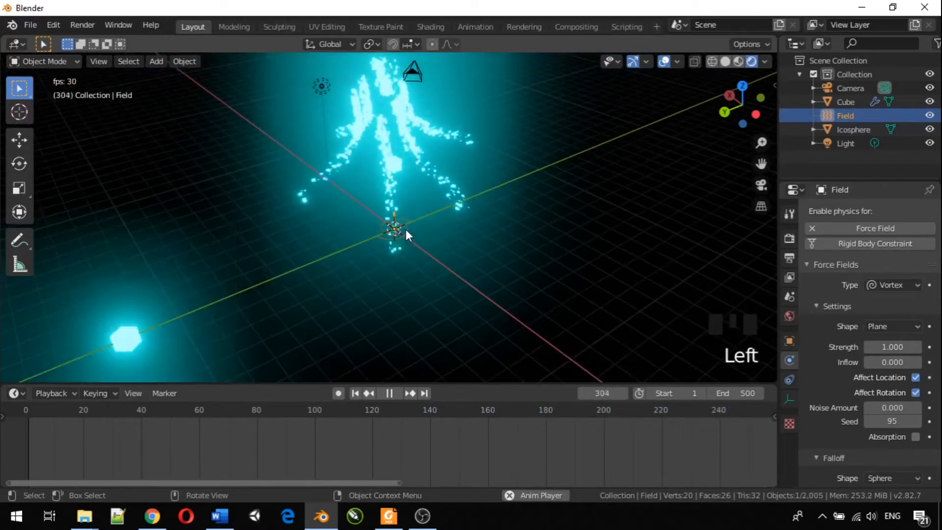
pyautogui.moveTo(440, 274); pyautogui.dragTo(514, 243, button='middle')
pyautogui.scroll(5, 478, 237)
pyautogui.scroll(-2, 477, 240)
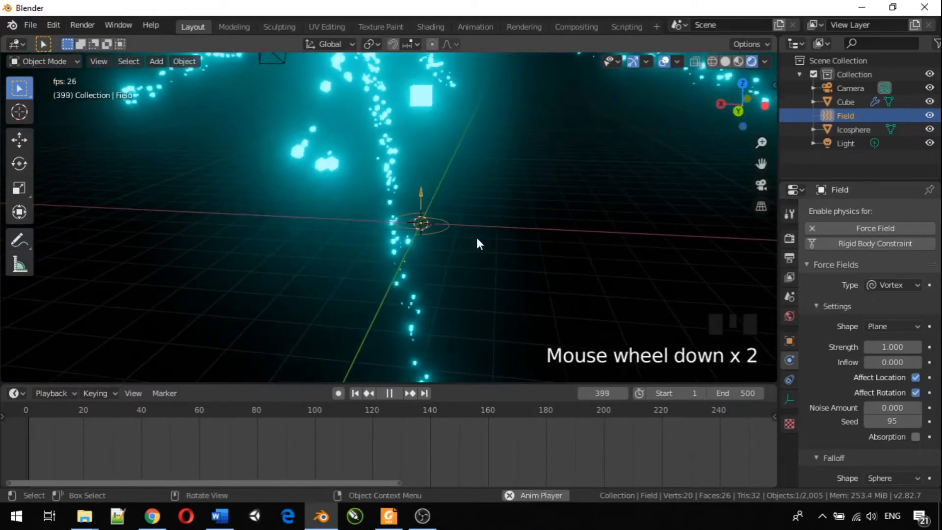
pyautogui.moveTo(874, 347); pyautogui.dragTo(895, 348)
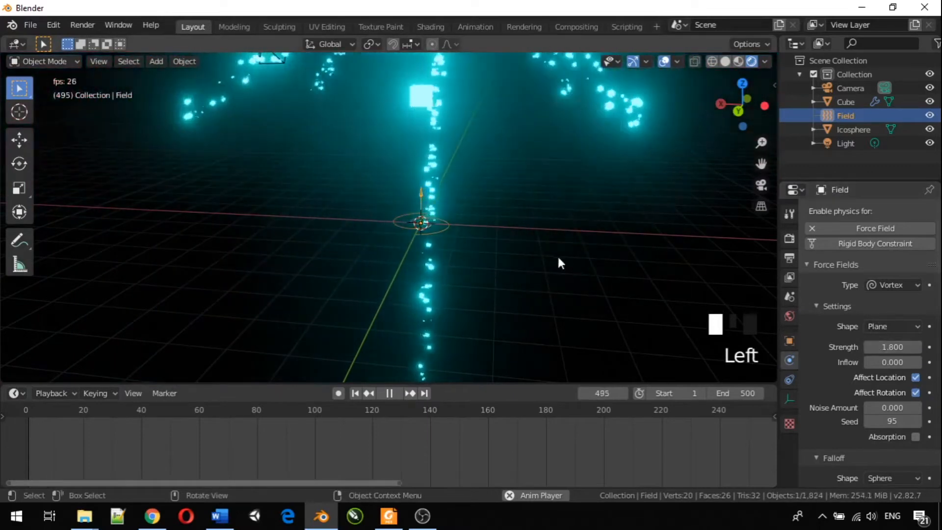
# - Increase the vortex field's strength to 14.6
pyautogui.scroll(-3, 547, 249)
pyautogui.scroll(3, 462, 228)
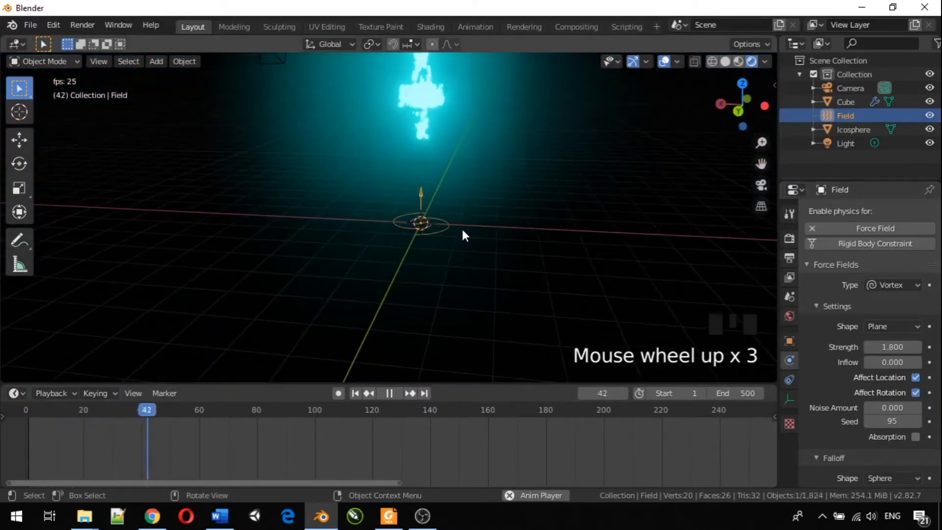
pyautogui.moveTo(463, 229); pyautogui.dragTo(337, 202, button='middle')
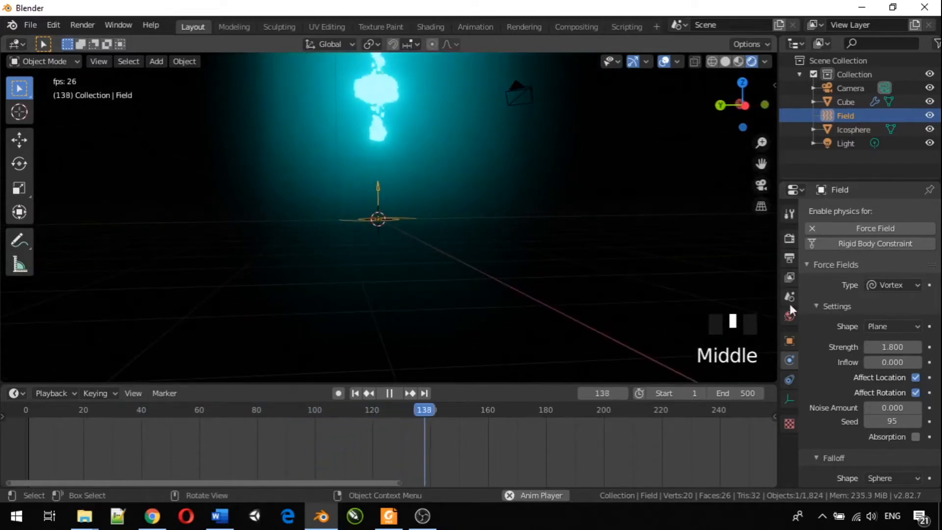
pyautogui.moveTo(883, 348); pyautogui.dragTo(937, 347)
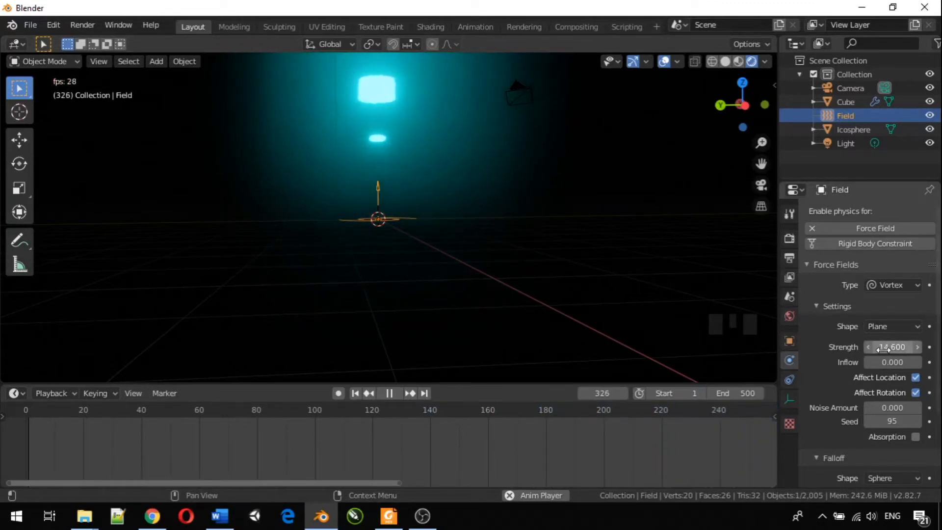
# - Examine how the particles spread around the strengthened vortex from several angles and distances while the animation plays
pyautogui.moveTo(434, 195); pyautogui.dragTo(496, 229, button='middle')
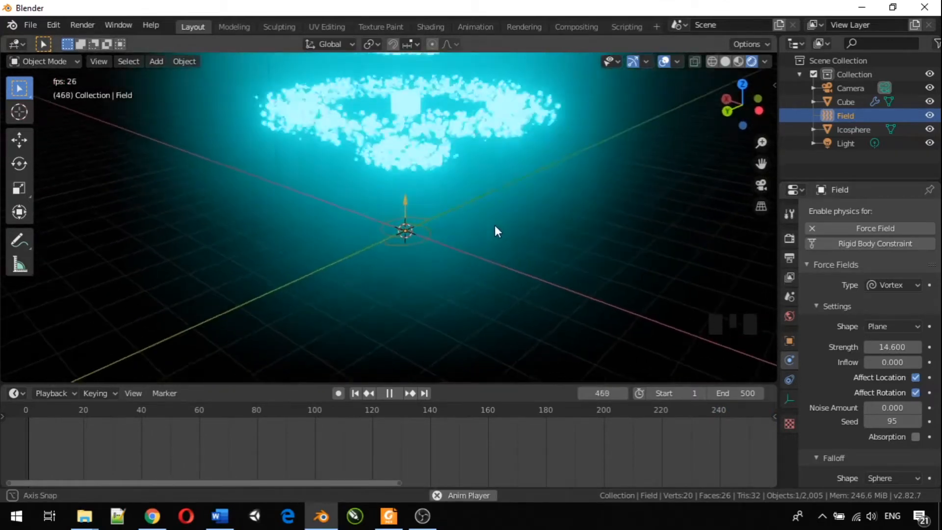
pyautogui.scroll(-2, 495, 230)
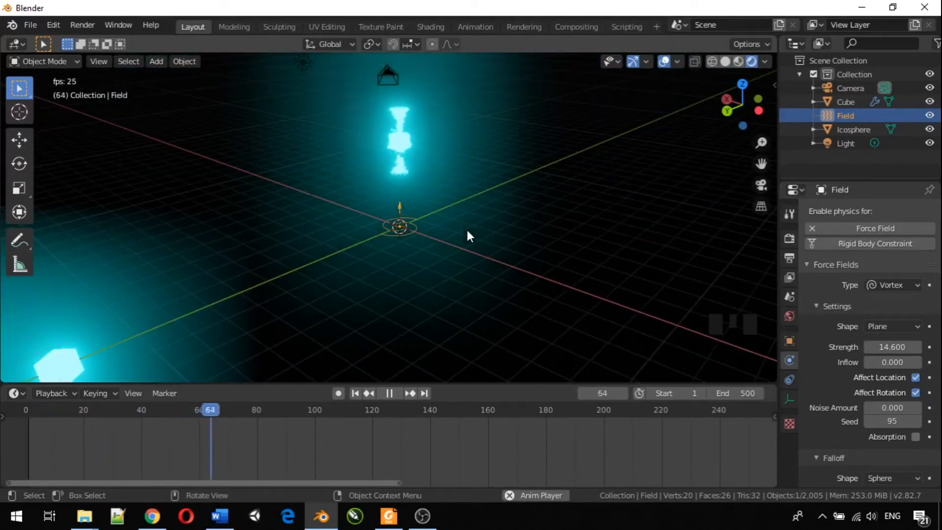
pyautogui.moveTo(463, 231); pyautogui.dragTo(391, 231, button='middle')
pyautogui.scroll(2, 396, 229)
pyautogui.scroll(-2, 374, 233)
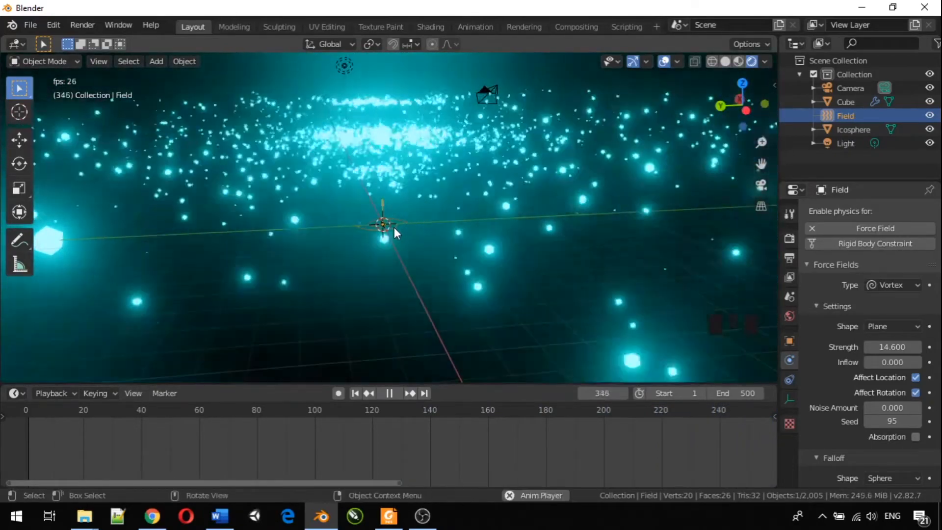
pyautogui.scroll(-3, 394, 228)
pyautogui.moveTo(393, 229); pyautogui.dragTo(404, 215, button='middle')
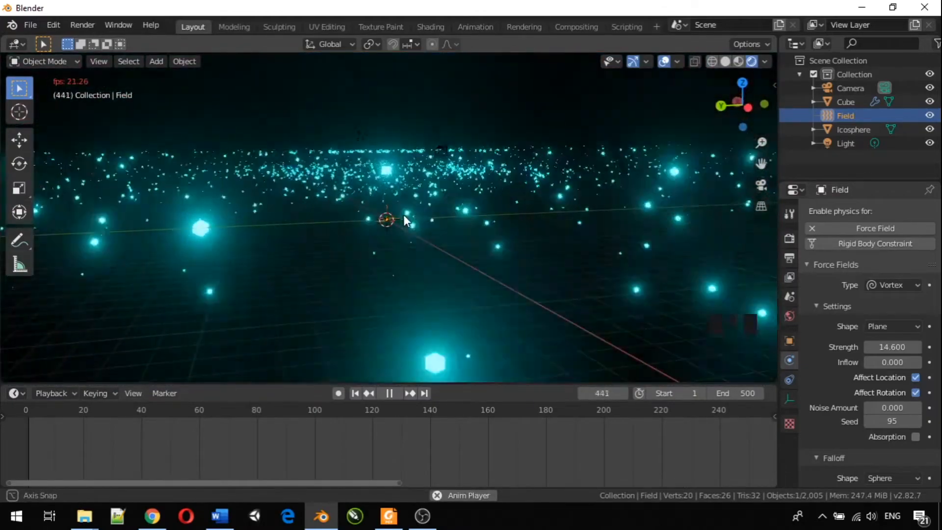
pyautogui.scroll(2, 391, 238)
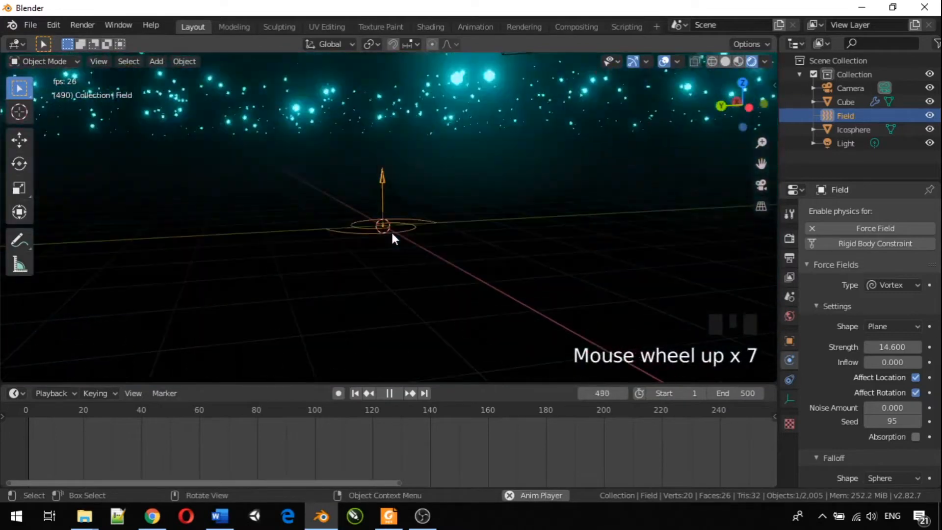
pyautogui.scroll(-3, 391, 239)
pyautogui.press('Left')
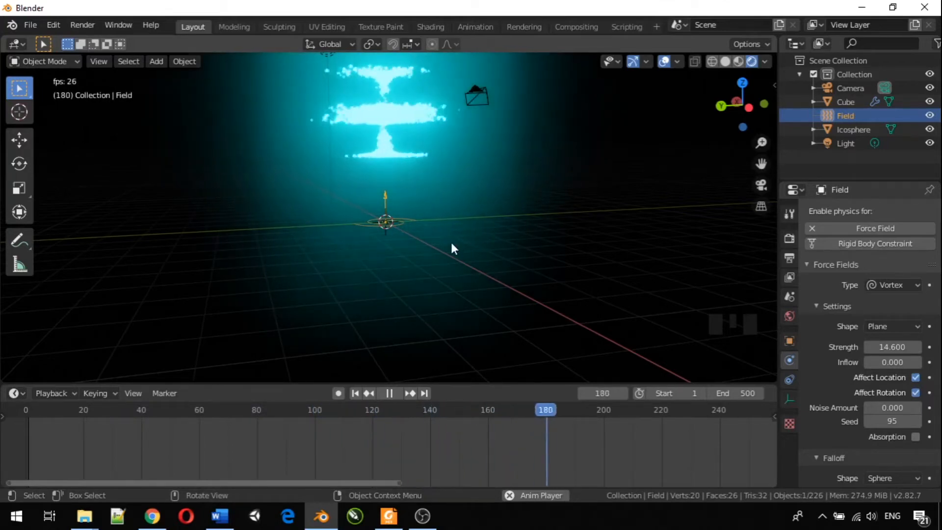
# - Reduce the vortex field's strength to 6.5 and view the cube's particles from the side
pyautogui.scroll(-3, 437, 213)
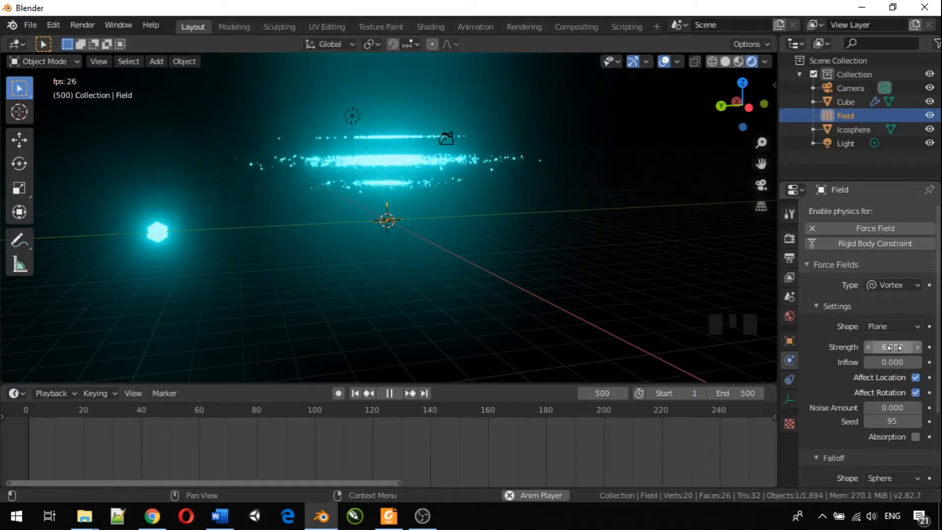
pyautogui.moveTo(470, 245); pyautogui.dragTo(690, 261, button='middle')
pyautogui.scroll(2, 444, 208)
pyautogui.scroll(2, 441, 206)
pyautogui.keyDown('shift'); pyautogui.moveTo(439, 204); pyautogui.dragTo(459, 274, button='middle'); pyautogui.keyUp('shift')
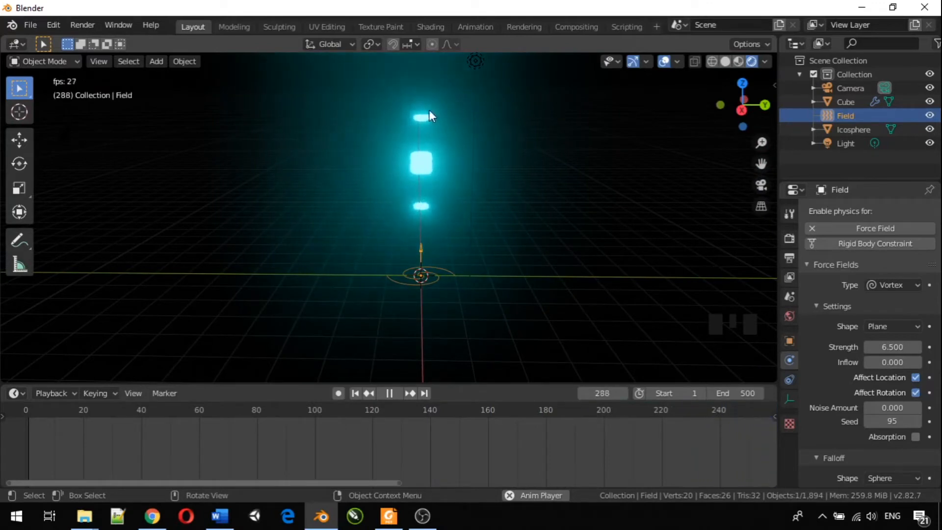
# - Move the cube about 3.3 m along the negative global X axis, away from the vortex axis
pyautogui.click(425, 166)
pyautogui.moveTo(425, 166); pyautogui.dragTo(266, 173, button='middle')
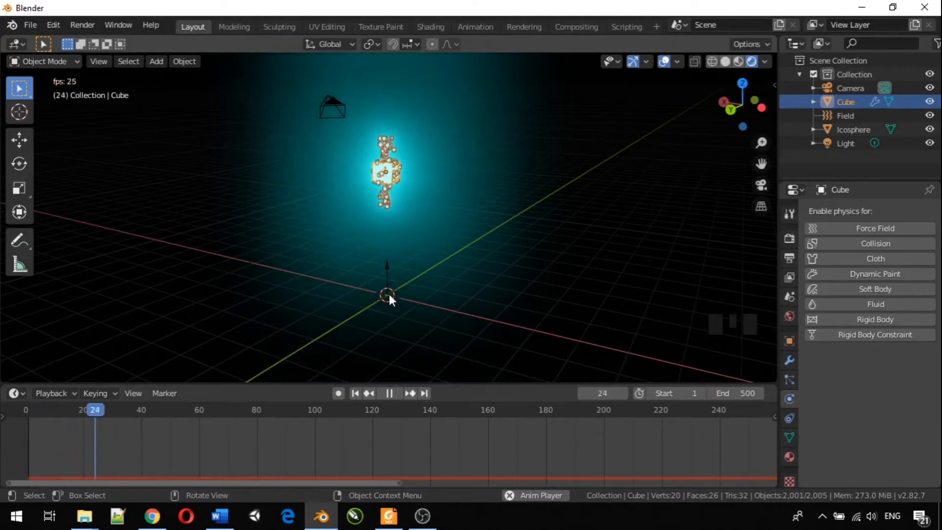
pyautogui.click(405, 287)
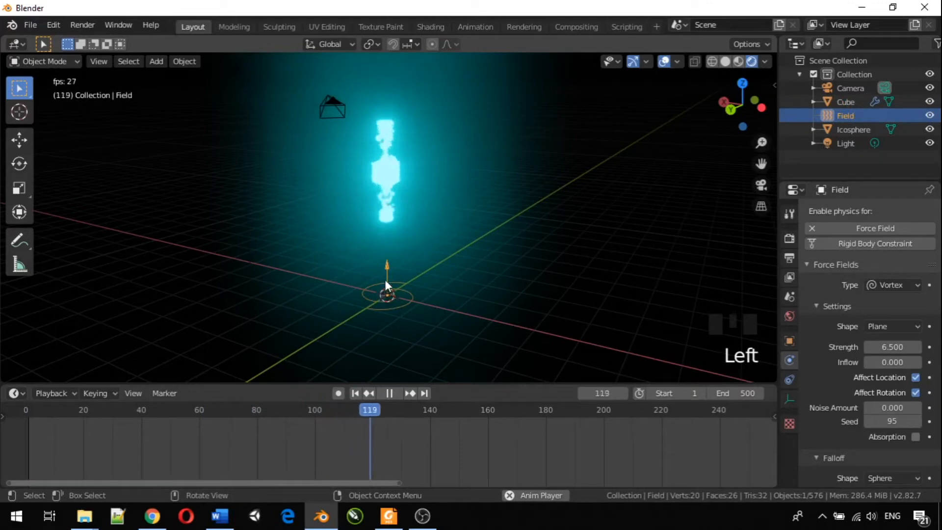
pyautogui.click(385, 178)
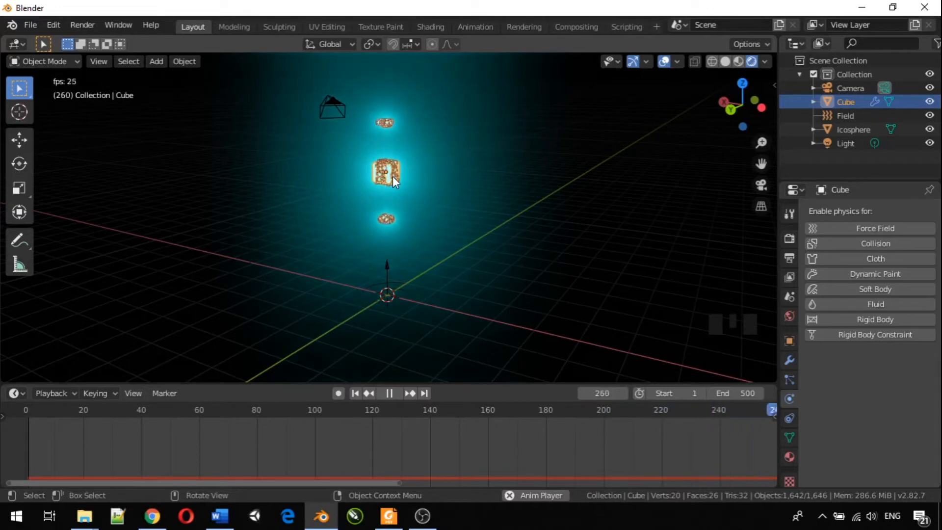
pyautogui.press('g')
pyautogui.press('x')
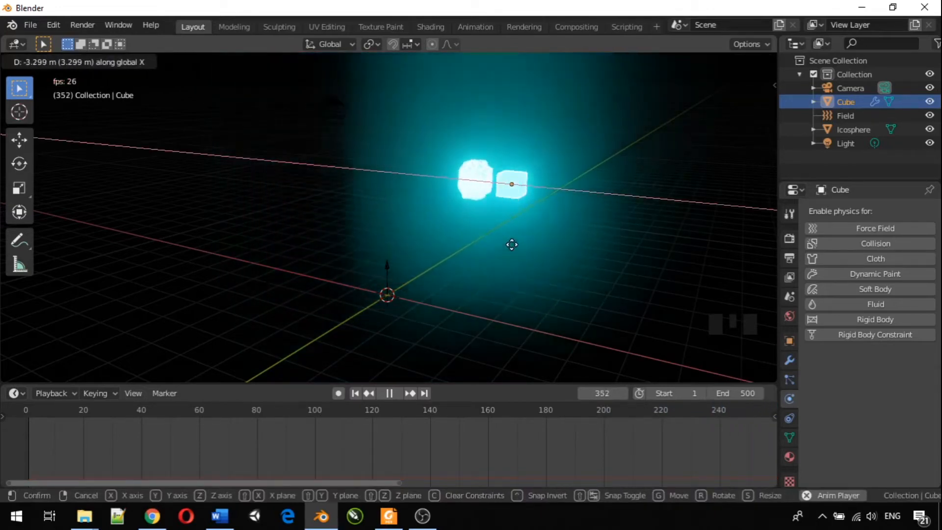
pyautogui.click(512, 244)
# - Check the particle rings around the vortex and move the cube about 4.1 m further along negative global X
pyautogui.moveTo(496, 257); pyautogui.dragTo(437, 284, button='middle')
pyautogui.click(437, 287)
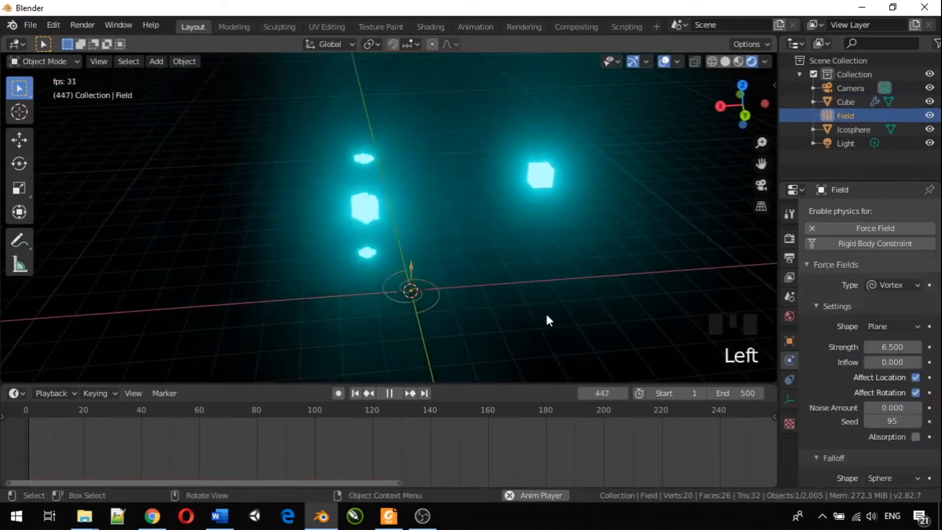
pyautogui.moveTo(501, 326); pyautogui.dragTo(570, 331, button='middle')
pyautogui.moveTo(465, 319); pyautogui.dragTo(397, 270, button='middle')
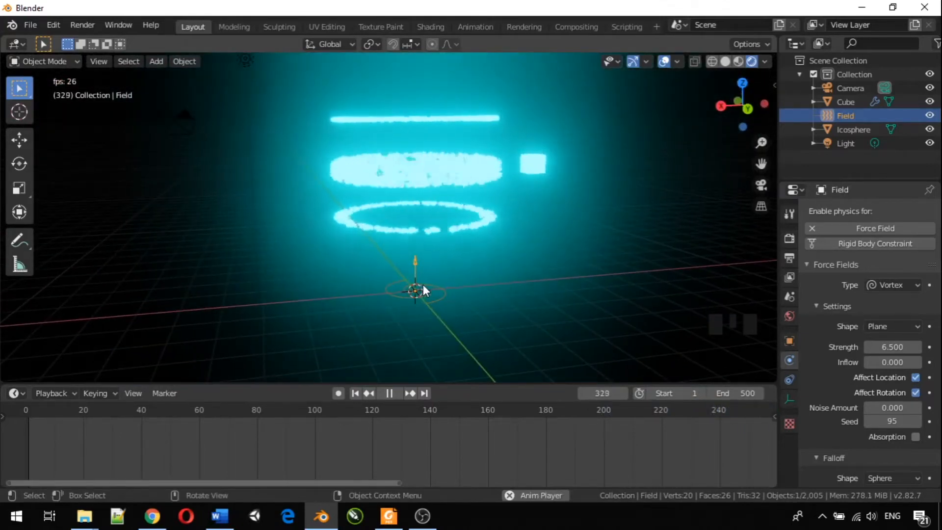
pyautogui.moveTo(381, 297); pyautogui.dragTo(343, 307, button='middle')
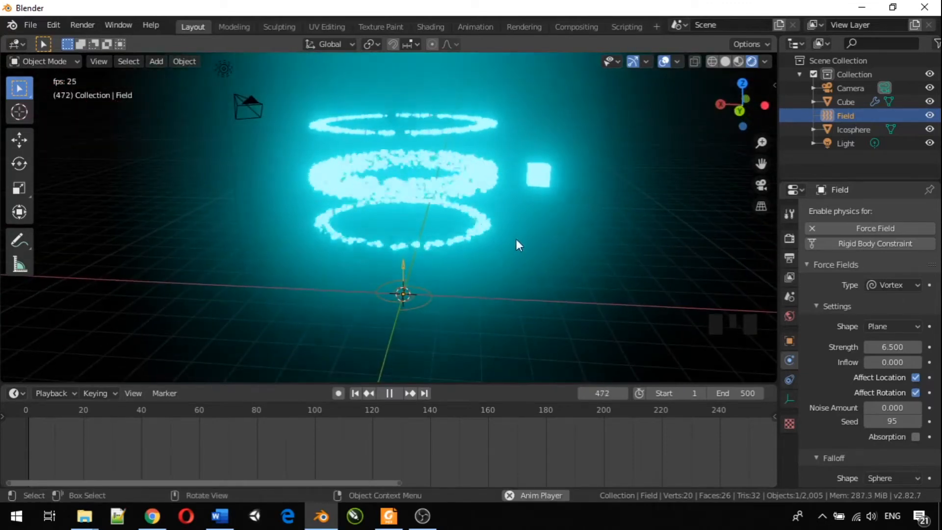
pyautogui.click(536, 176)
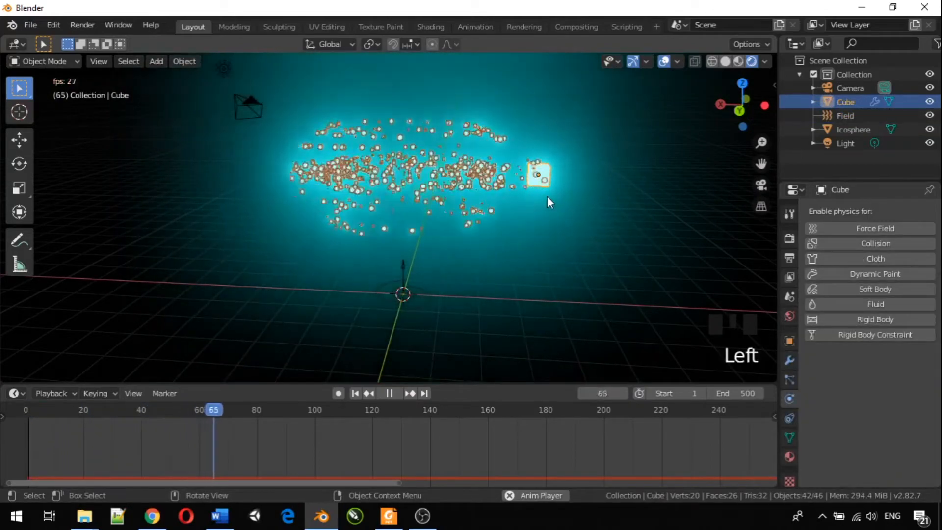
pyautogui.press('g')
pyautogui.press('x')
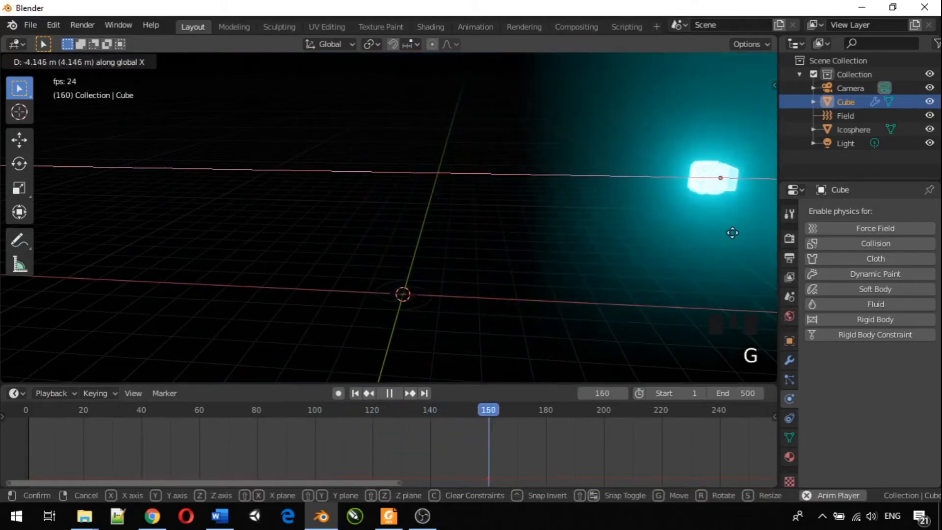
pyautogui.click(733, 233)
# - Select the vortex field at the origin and set its strength to 2.6
pyautogui.click(549, 294)
pyautogui.moveTo(549, 295); pyautogui.dragTo(589, 84, button='middle')
pyautogui.scroll(-2, 455, 132)
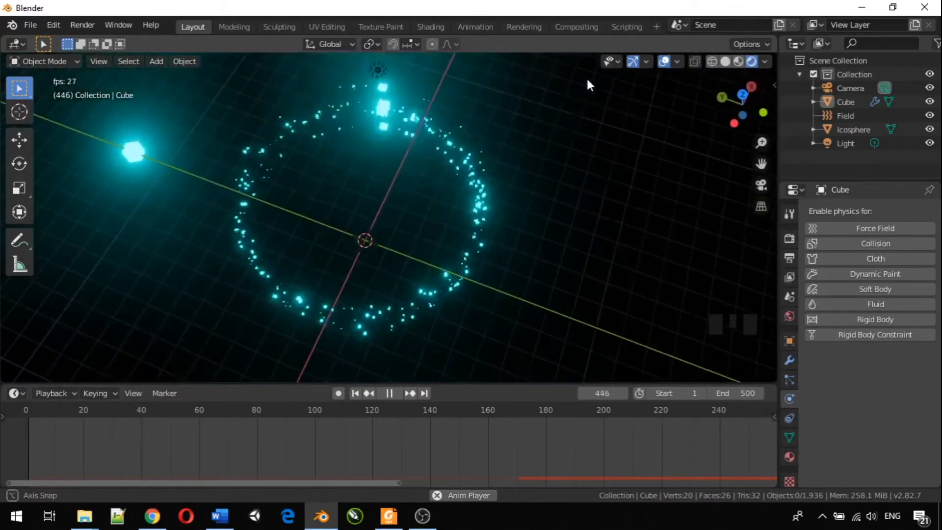
pyautogui.click(380, 232)
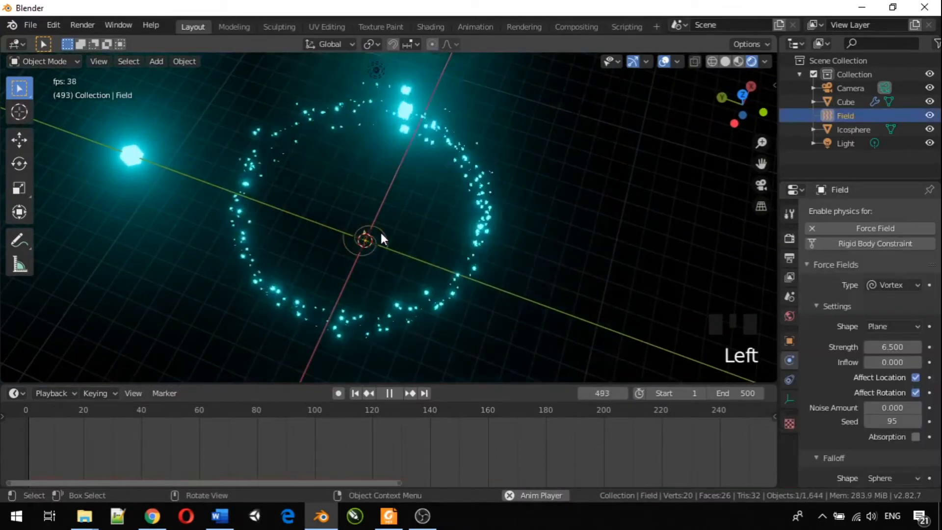
pyautogui.moveTo(382, 264); pyautogui.dragTo(527, 255, button='middle')
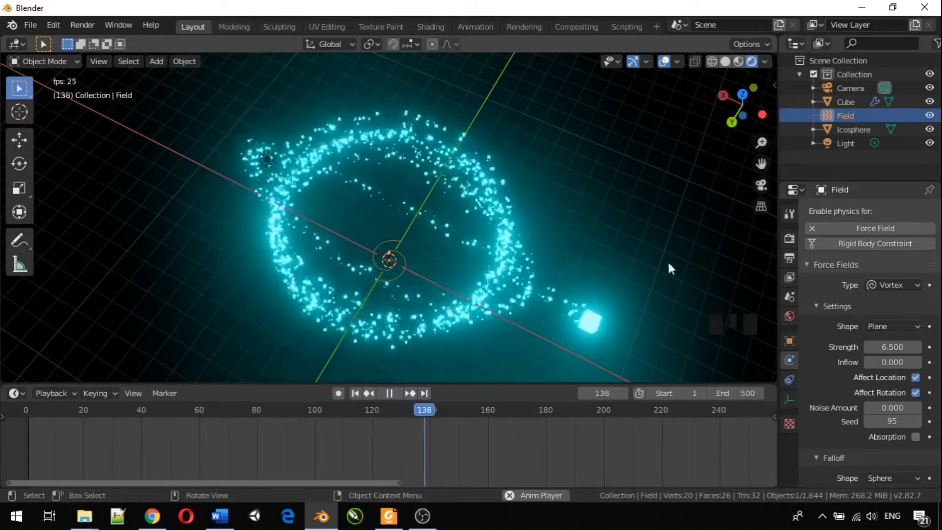
pyautogui.click(892, 347)
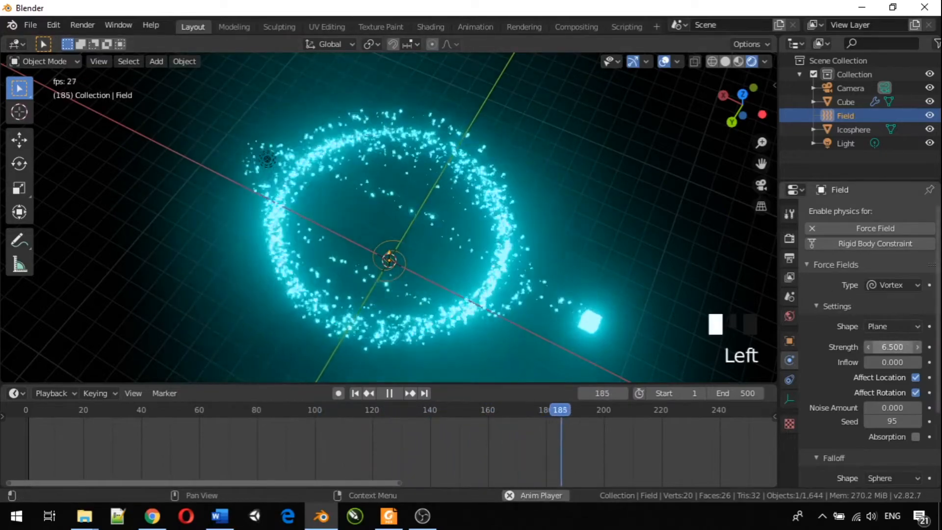
pyautogui.moveTo(892, 347); pyautogui.dragTo(842, 346)
# - Examine the particle rings formed by the weakened vortex from above and from a low side angle
pyautogui.scroll(-4, 475, 241)
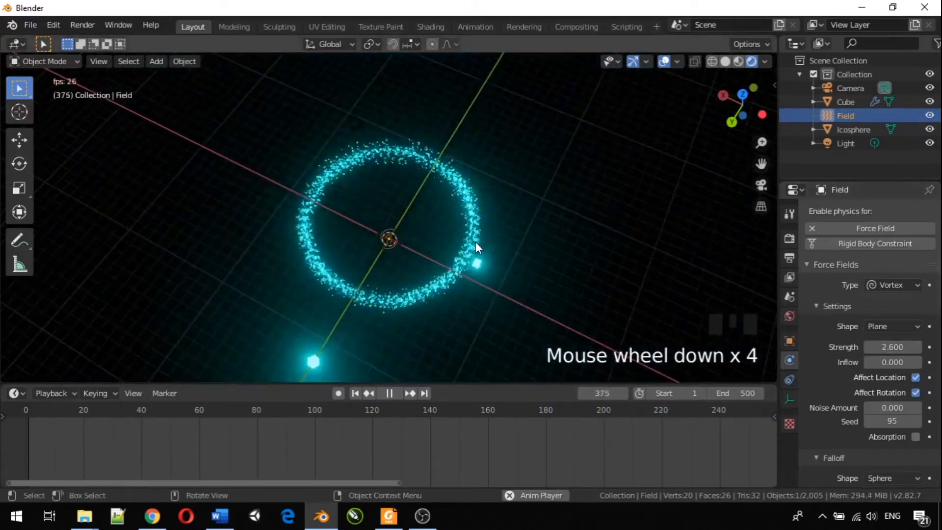
pyautogui.moveTo(427, 280); pyautogui.dragTo(462, 205, button='middle')
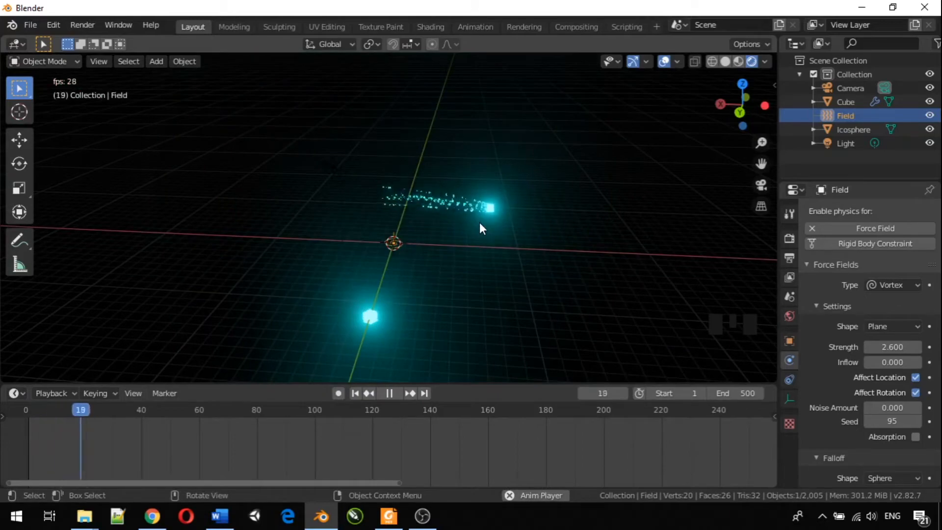
pyautogui.moveTo(479, 222); pyautogui.dragTo(466, 206, button='middle')
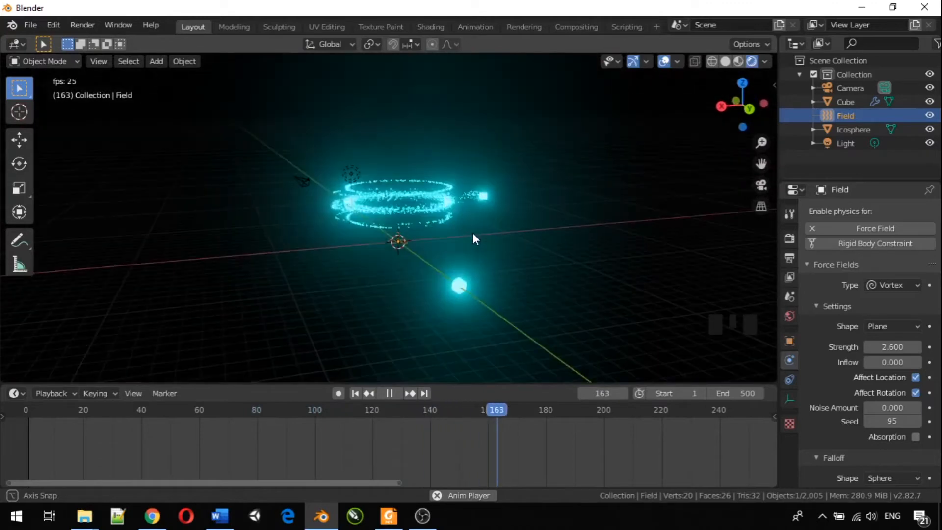
pyautogui.scroll(2, 472, 232)
pyautogui.scroll(3, 473, 235)
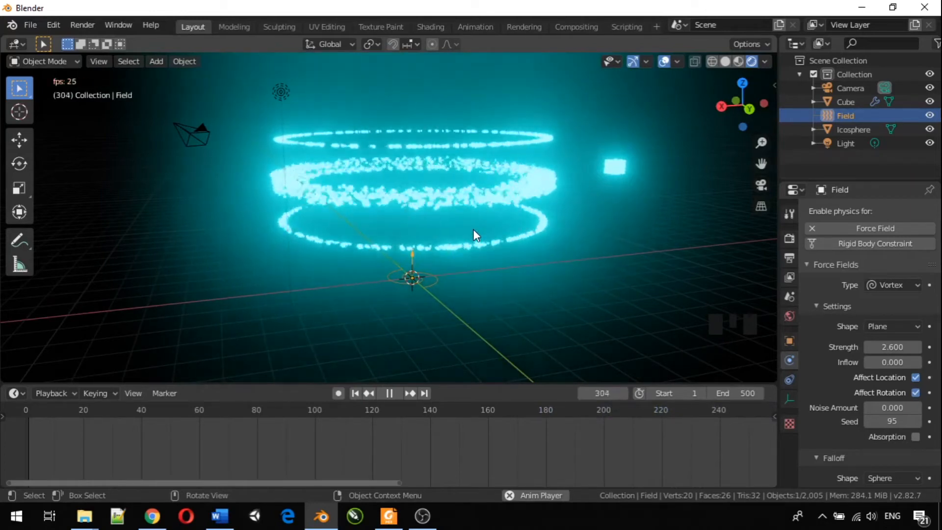
pyautogui.click(622, 257)
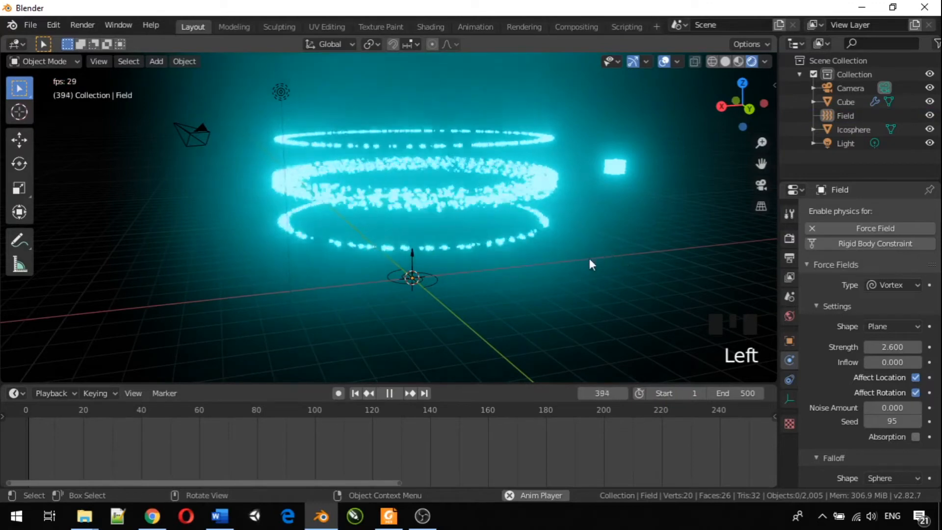
pyautogui.click(431, 276)
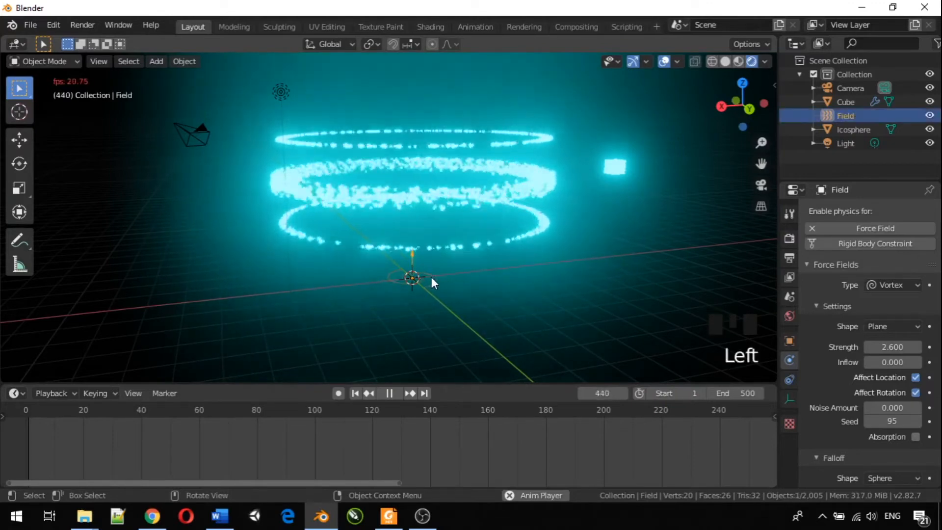
# - Add a turbulence force field at the world origin alongside the vortex
pyautogui.click(543, 280)
pyautogui.hotkey('shift', 'a')
pyautogui.moveTo(535, 279)
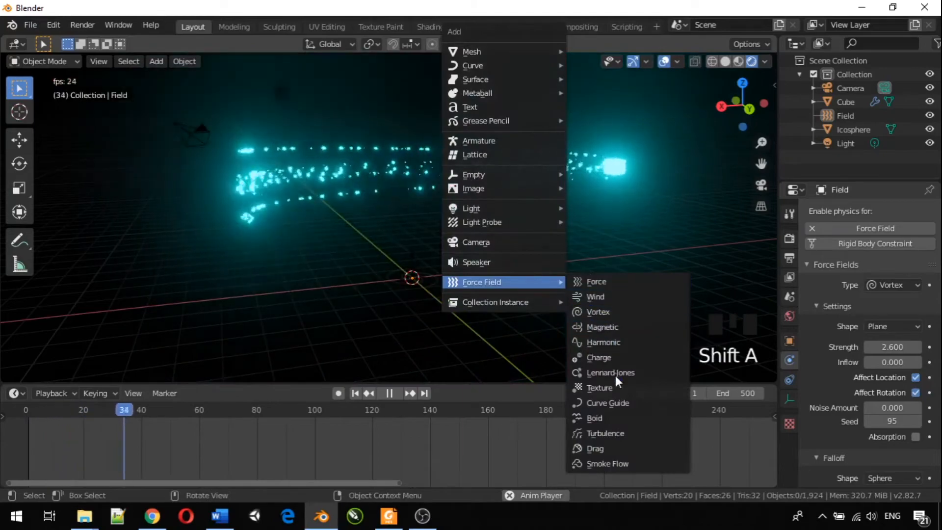
pyautogui.click(624, 434)
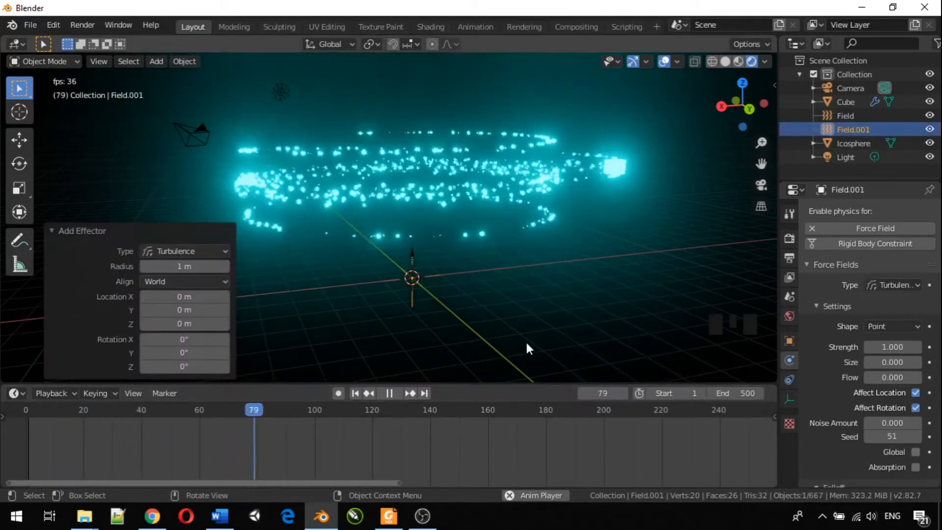
# - Rename the newly added turbulence field as Turbulence in the scene collection
pyautogui.moveTo(485, 302); pyautogui.dragTo(413, 287, button='middle')
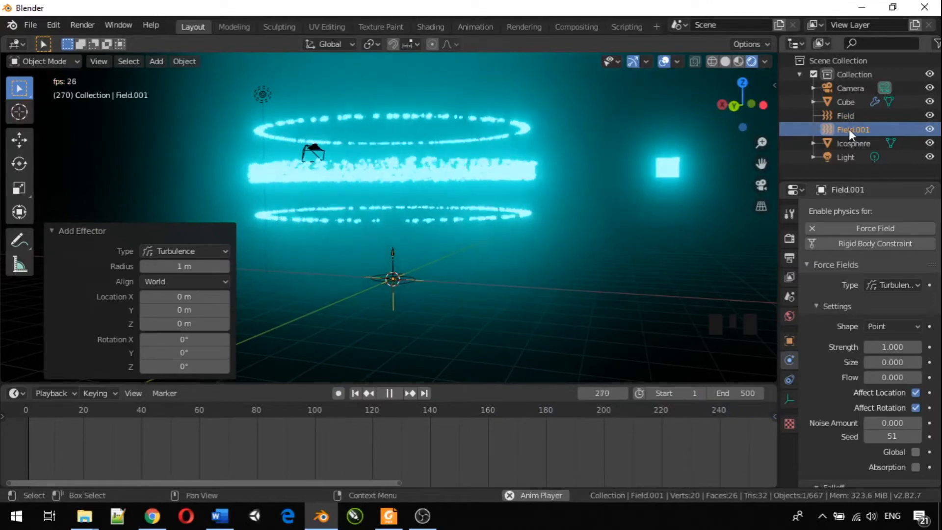
pyautogui.doubleClick(867, 129)
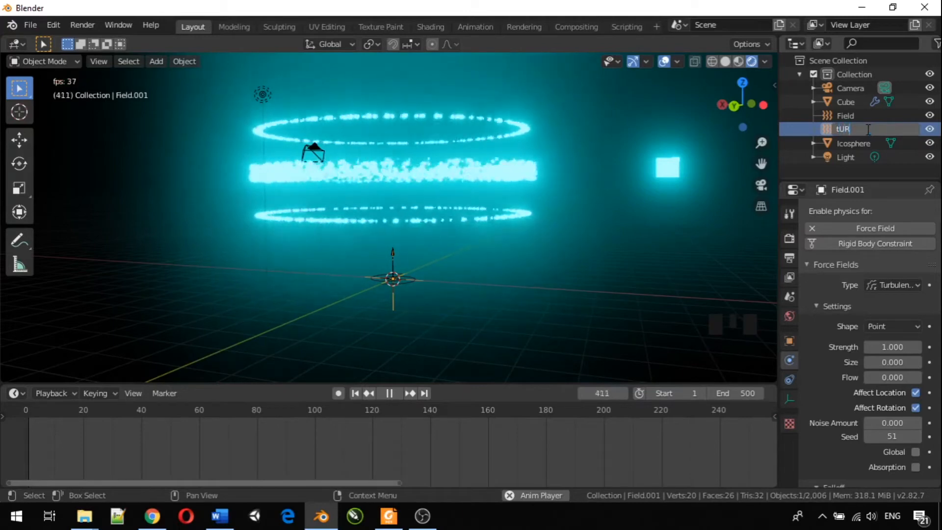
pyautogui.press('BackSpace')
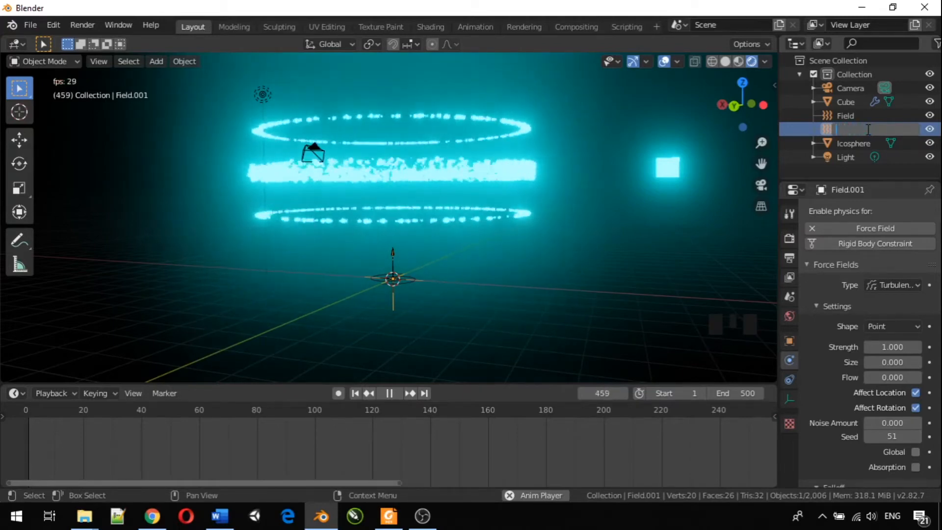
pyautogui.write('T')
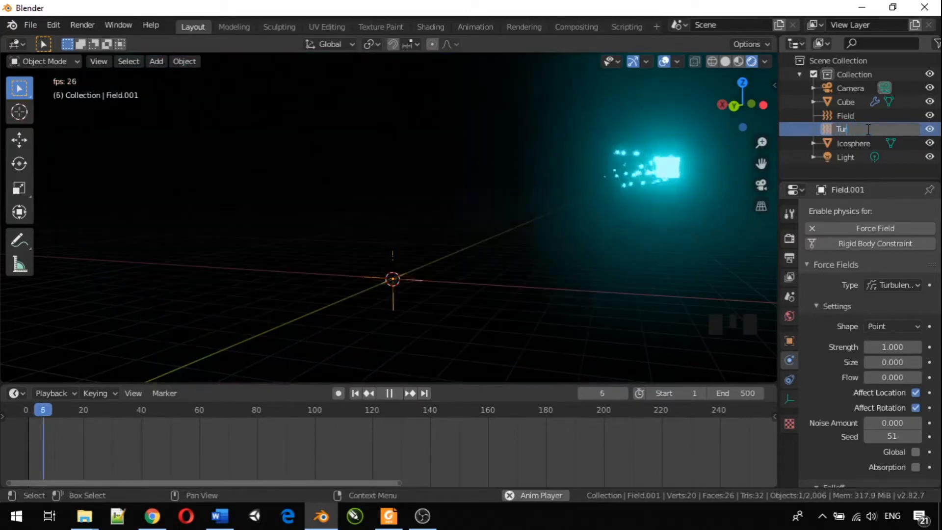
pyautogui.write('urbulence')
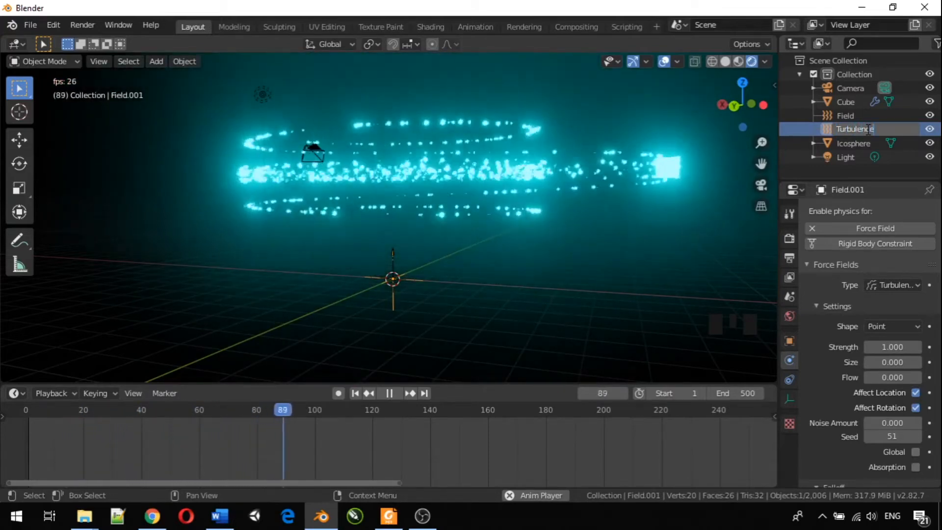
pyautogui.press('Return')
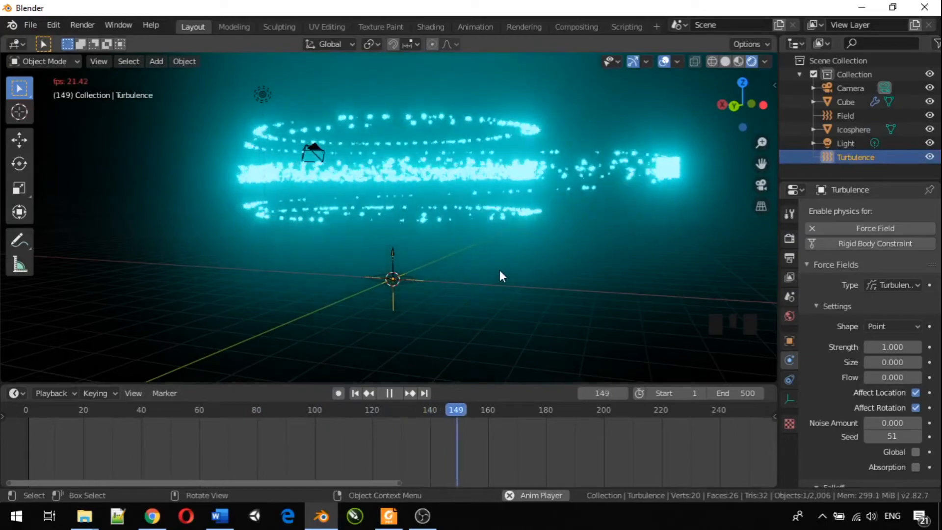
# - Move the turbulence field about 4.27 m upward along global Z
pyautogui.press('g')
pyautogui.press('z')
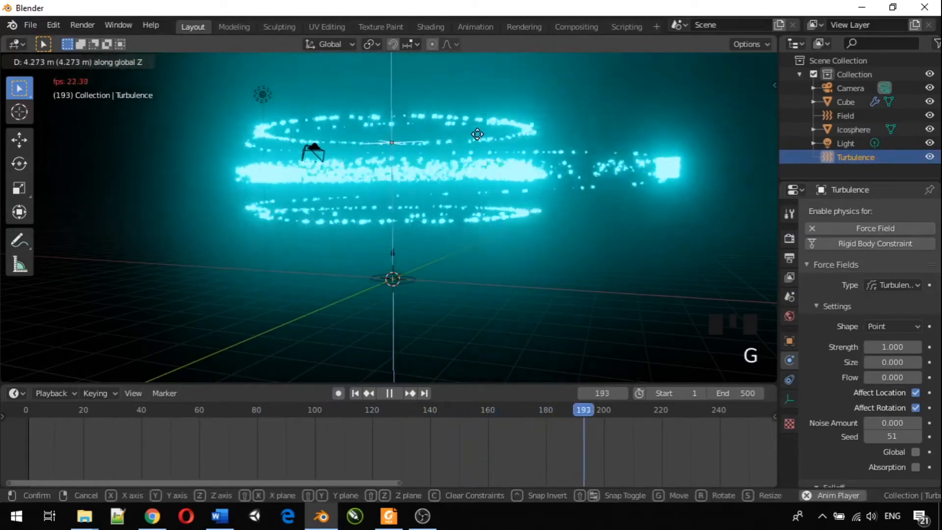
pyautogui.click(478, 134)
pyautogui.moveTo(477, 134); pyautogui.dragTo(435, 219, button='middle')
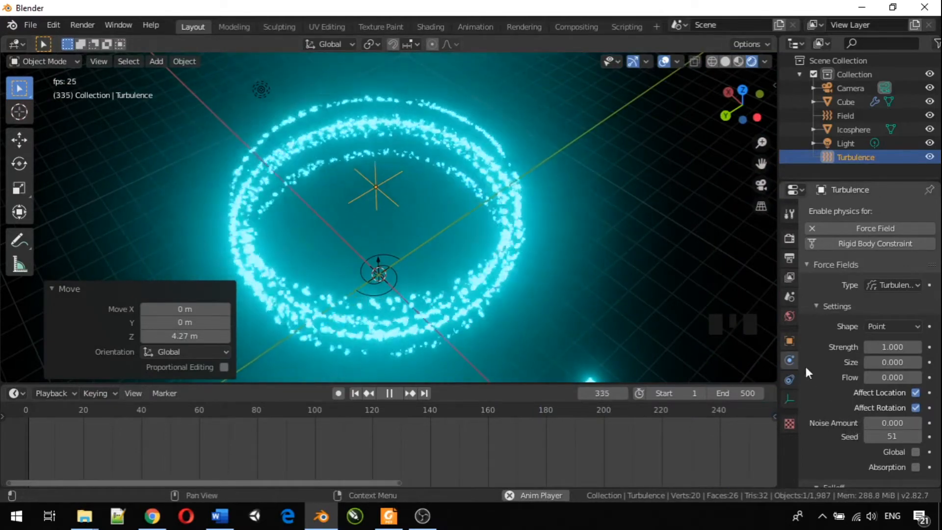
# - Set the turbulence field's strength to 44.7
pyautogui.click(785, 358)
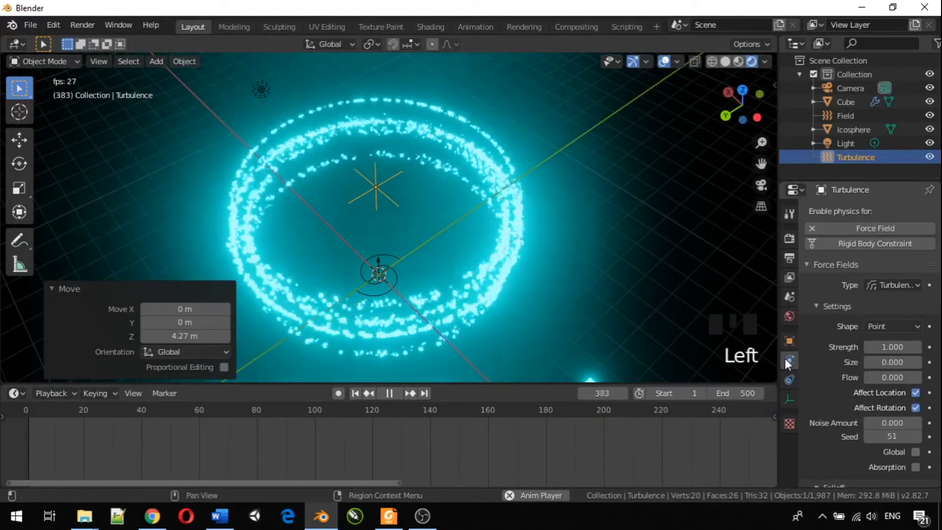
pyautogui.click(890, 346)
pyautogui.moveTo(891, 346); pyautogui.dragTo(938, 347)
# - Examine how the strengthened turbulence scatters the particles around the vortex from the side, from above, up close and at a distance
pyautogui.moveTo(361, 211); pyautogui.dragTo(342, 136, button='middle')
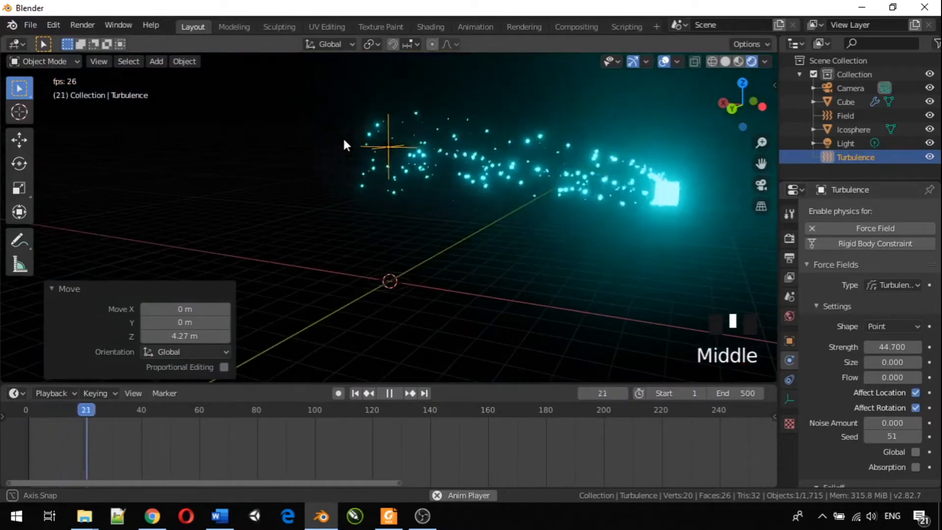
pyautogui.scroll(-2, 316, 161)
pyautogui.moveTo(298, 202); pyautogui.dragTo(337, 205, button='middle')
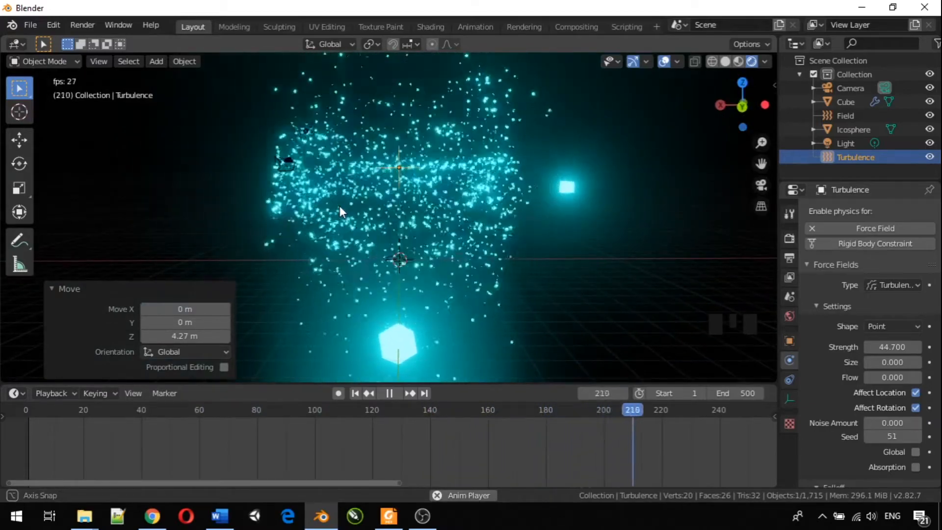
pyautogui.moveTo(339, 205); pyautogui.dragTo(319, 325, button='middle')
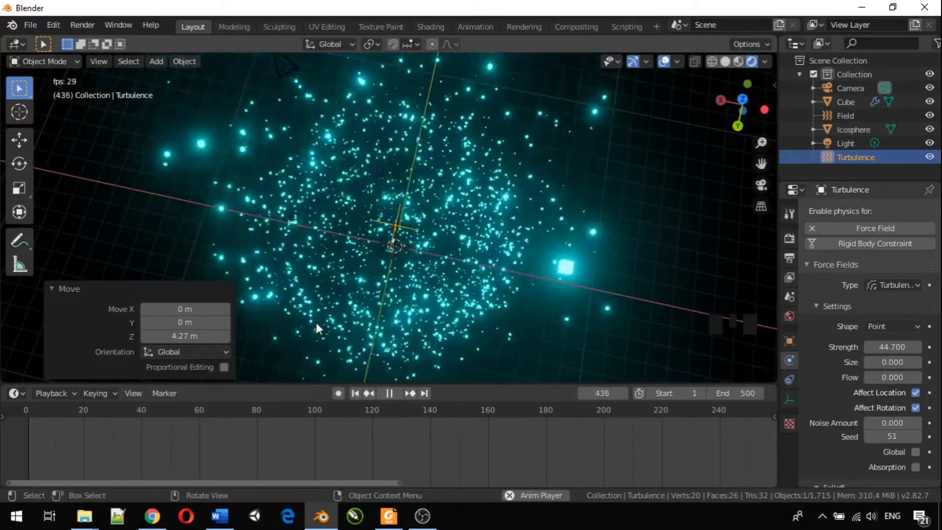
pyautogui.moveTo(280, 315); pyautogui.dragTo(343, 335, button='middle')
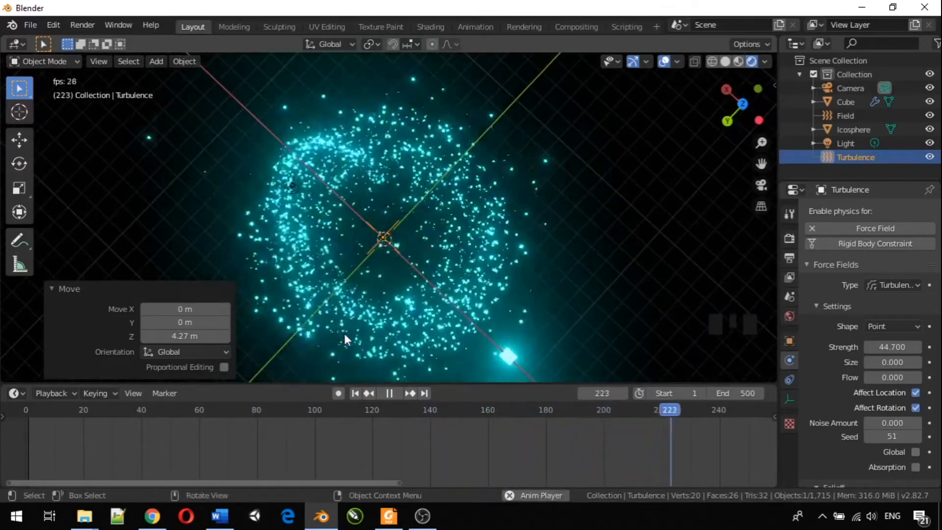
pyautogui.moveTo(281, 237)
pyautogui.mouseDown(button='middle')
pyautogui.moveTo(297, 158)
pyautogui.moveTo(285, 129)
pyautogui.moveTo(281, 233)
pyautogui.mouseUp(button='middle')
pyautogui.scroll(-3, 281, 234)
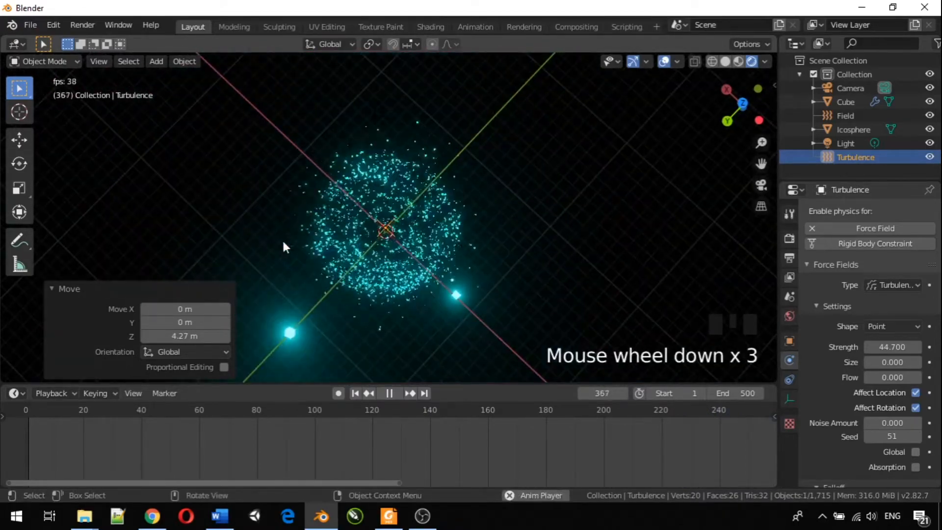
pyautogui.scroll(6, 282, 242)
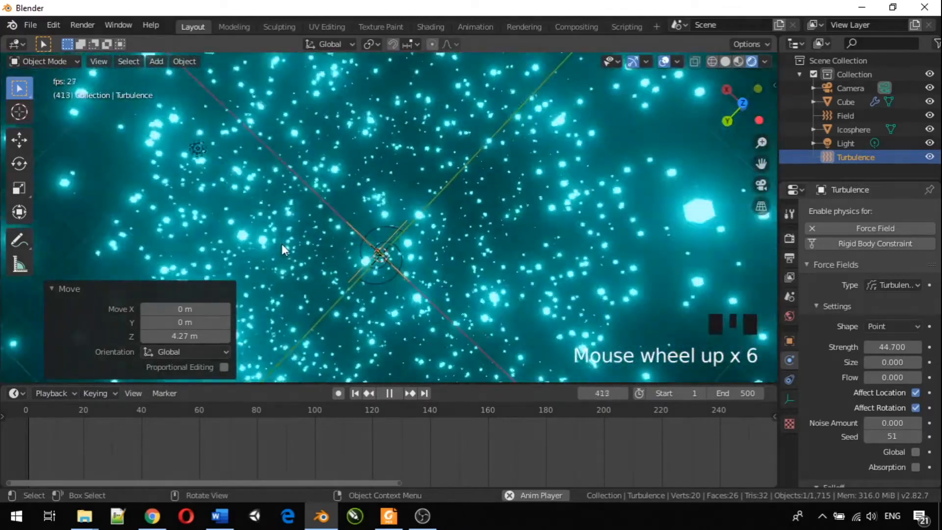
pyautogui.scroll(-7, 281, 243)
pyautogui.scroll(5, 280, 241)
pyautogui.scroll(3, 278, 250)
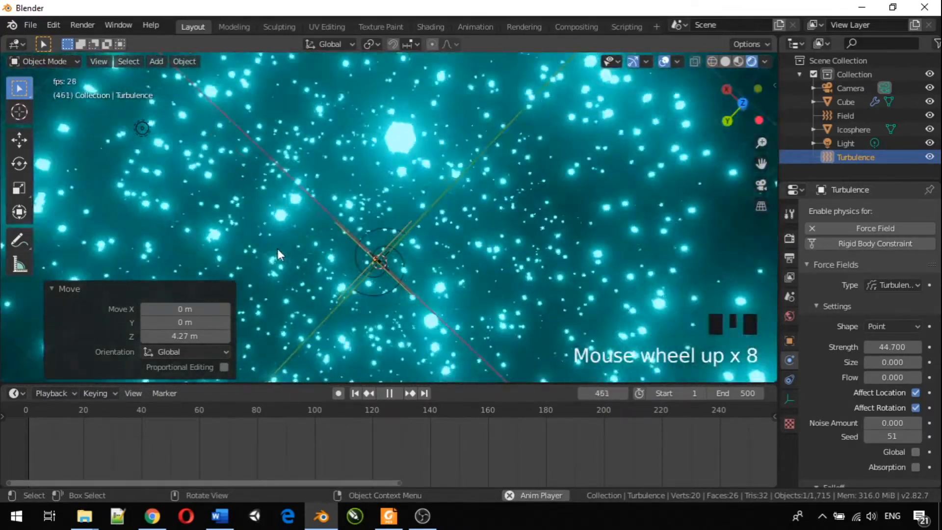
pyautogui.scroll(-6, 283, 252)
pyautogui.moveTo(457, 296); pyautogui.dragTo(466, 194, button='middle')
# - Set the emission number of the cube's particle system to 5000 and deselect the cube
pyautogui.click(487, 241)
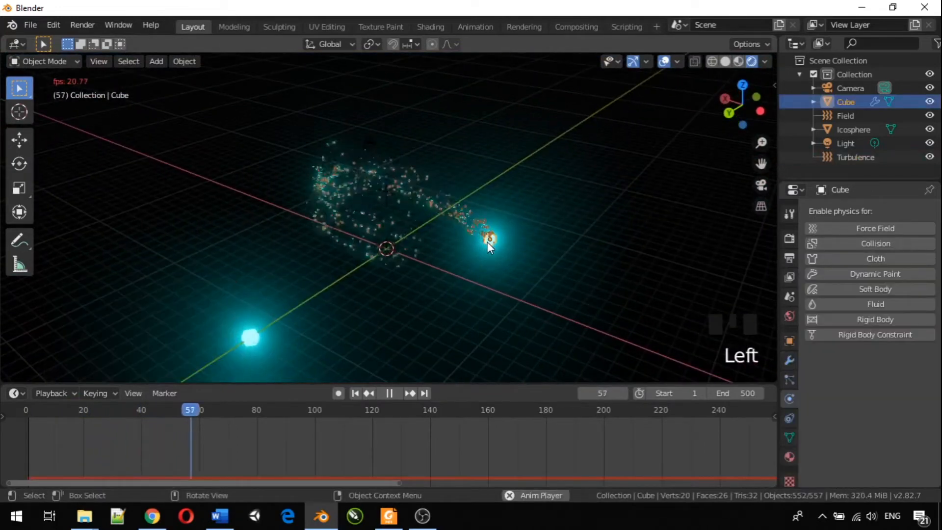
pyautogui.click(790, 379)
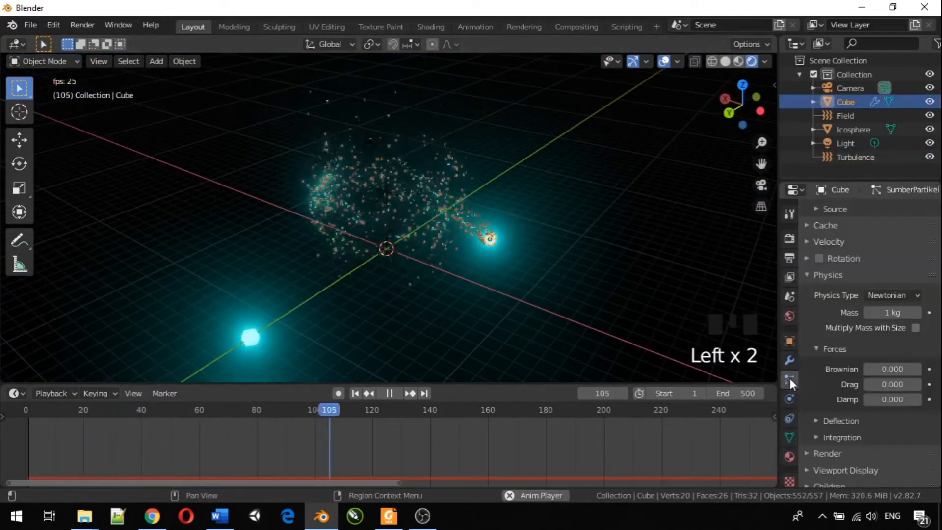
pyautogui.scroll(12, 847, 287)
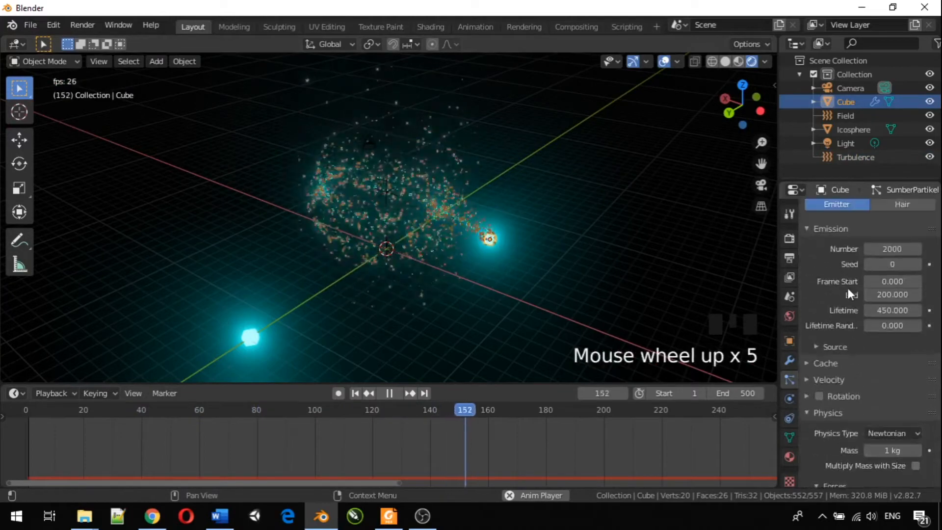
pyautogui.click(895, 332)
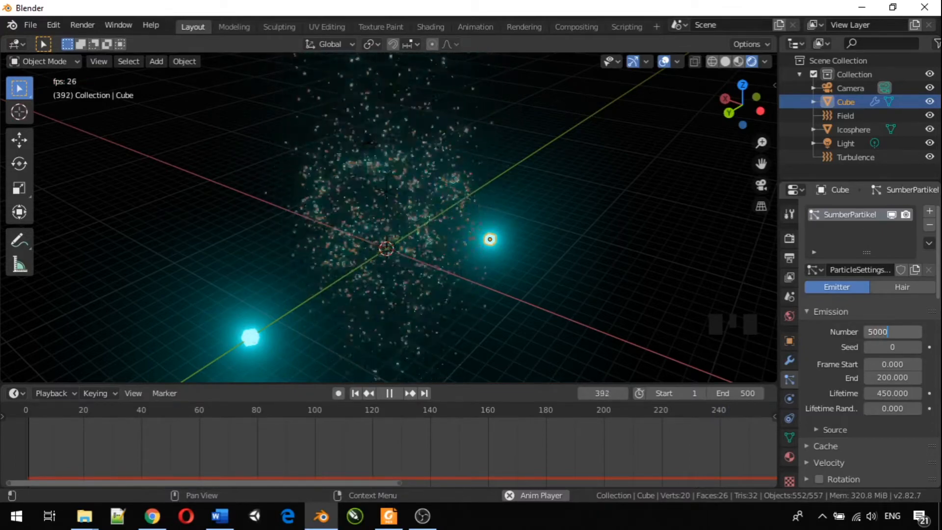
pyautogui.press('Return')
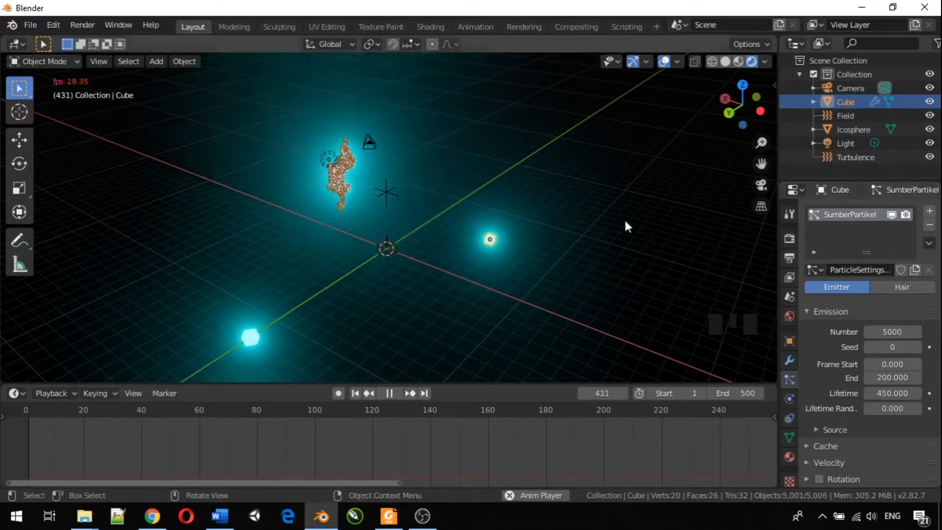
pyautogui.click(546, 156)
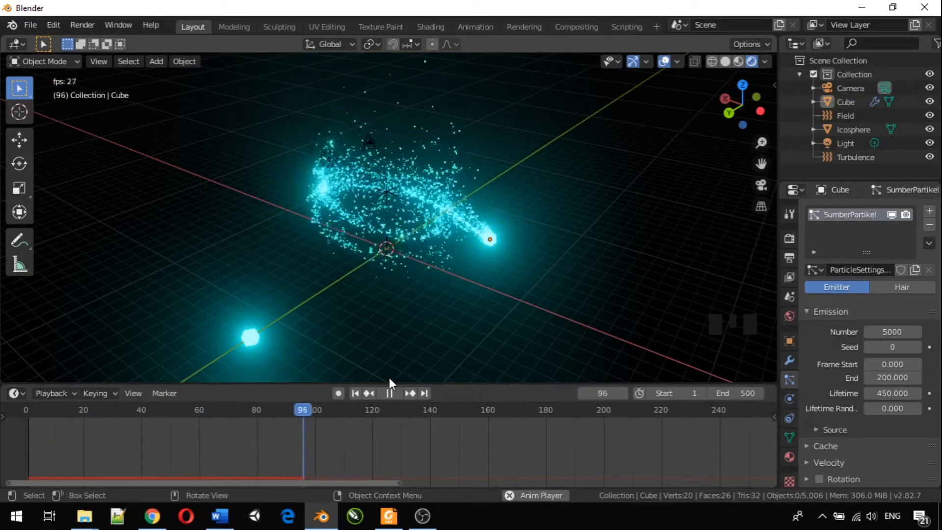
# - Check the denser particle cloud and add a force field of type Force at the world origin
pyautogui.moveTo(319, 296); pyautogui.dragTo(325, 270, button='middle')
pyautogui.scroll(-2, 324, 268)
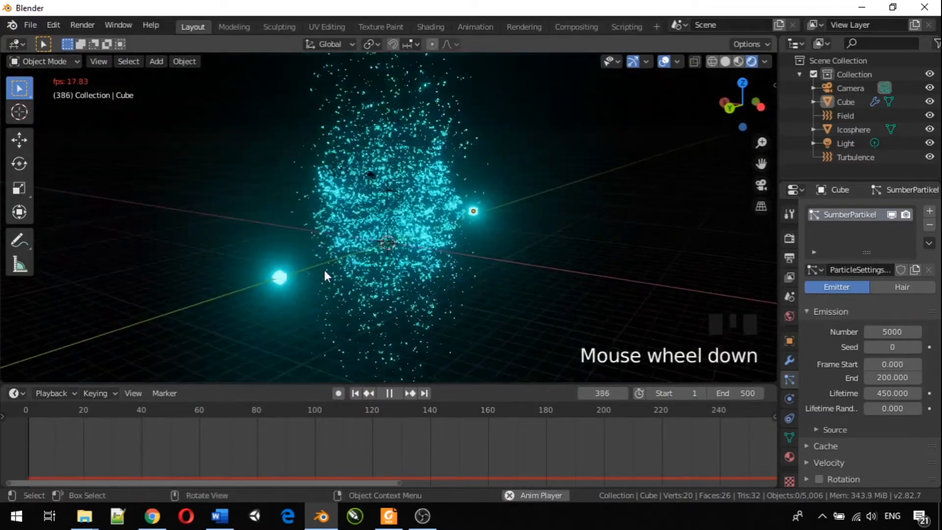
pyautogui.click(537, 255)
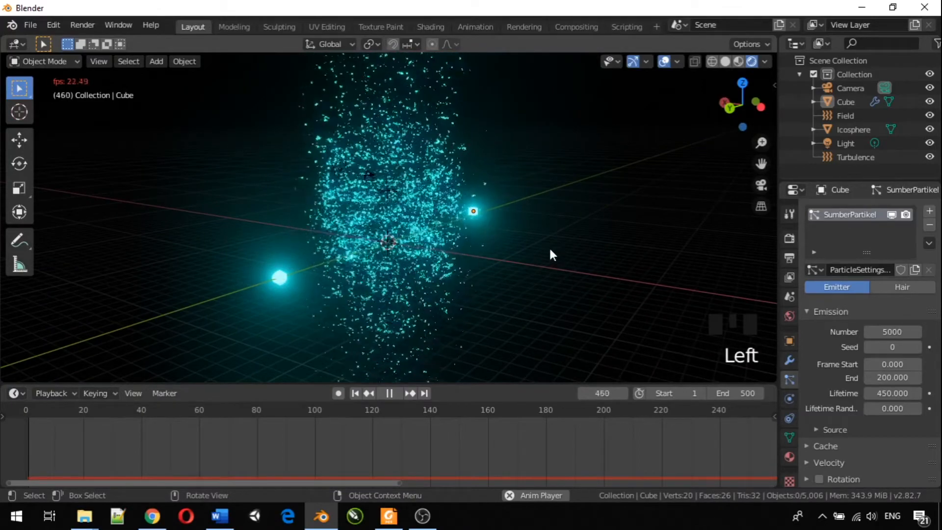
pyautogui.scroll(3, 469, 275)
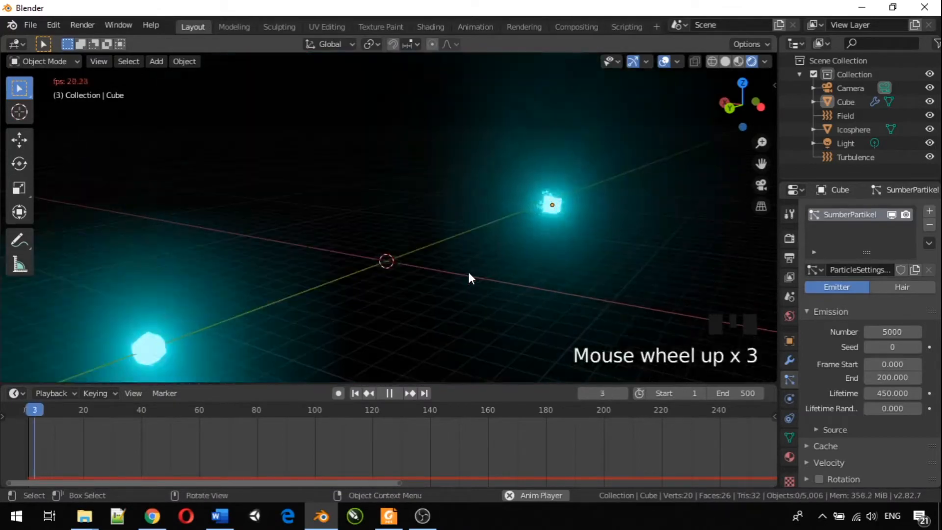
pyautogui.hotkey('shift', 'a')
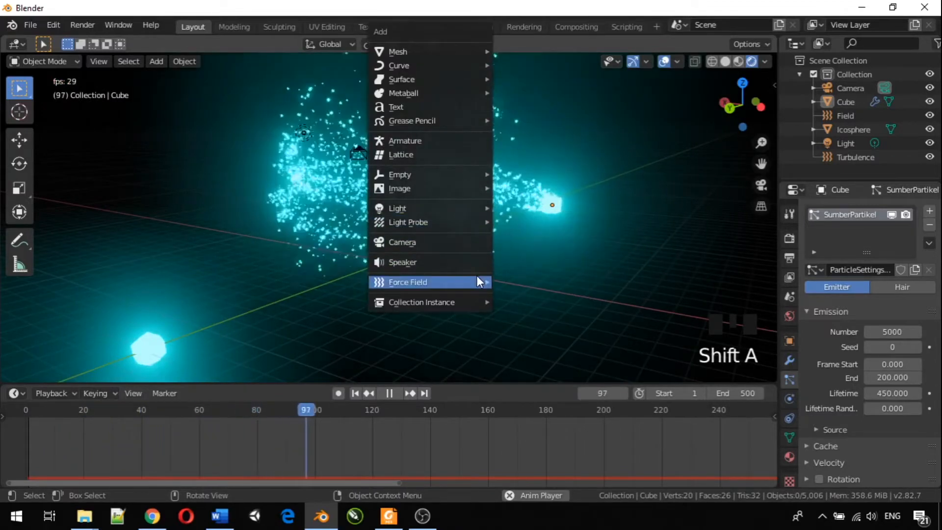
pyautogui.moveTo(477, 278)
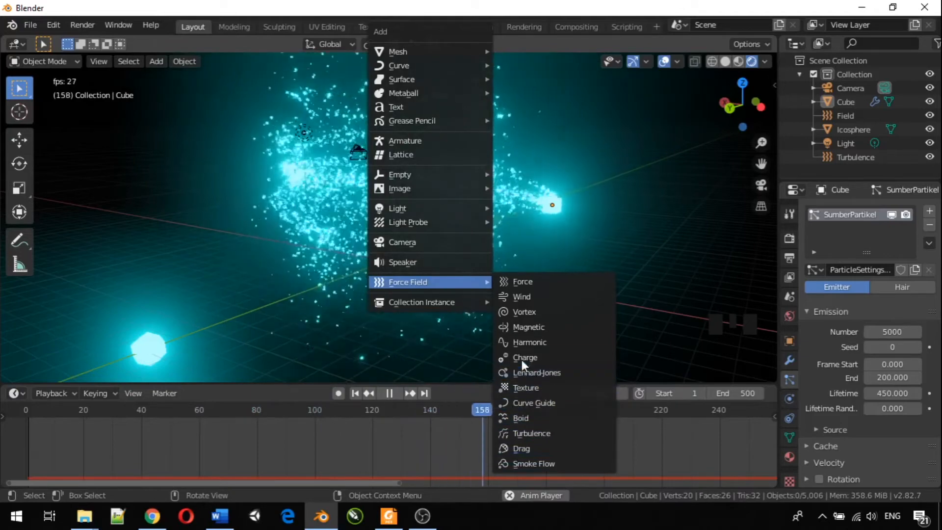
pyautogui.click(508, 282)
pyautogui.scroll(-2, 490, 275)
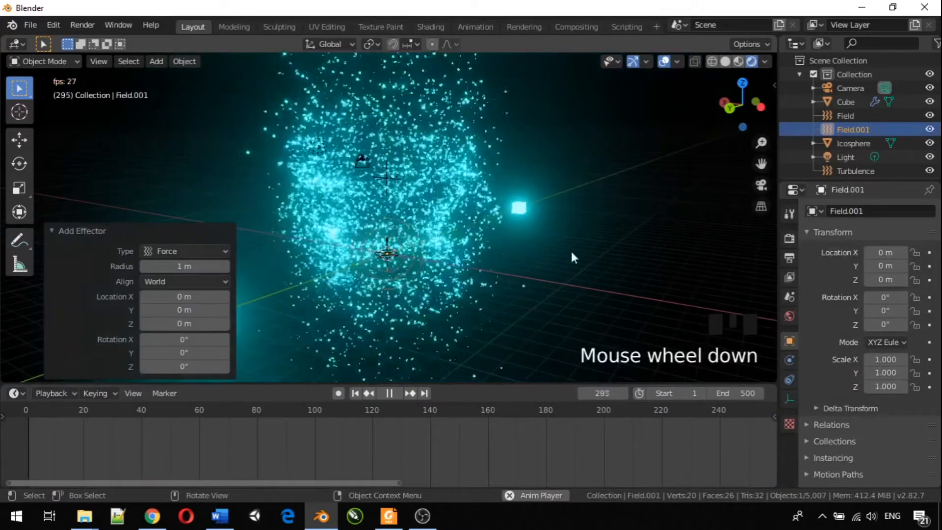
# - Rename the newly added force-type field as Force in the scene collection
pyautogui.click(855, 128)
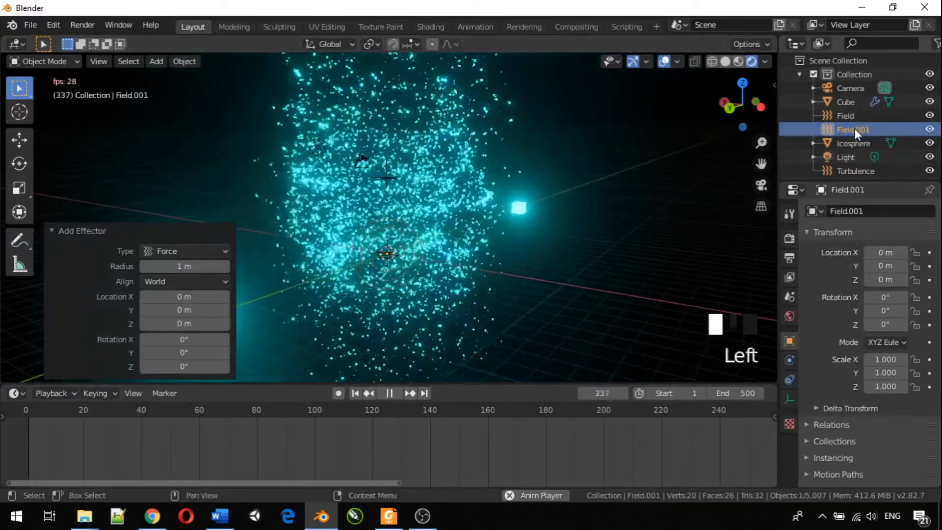
pyautogui.doubleClick(854, 129)
pyautogui.write('Force')
pyautogui.press('Return')
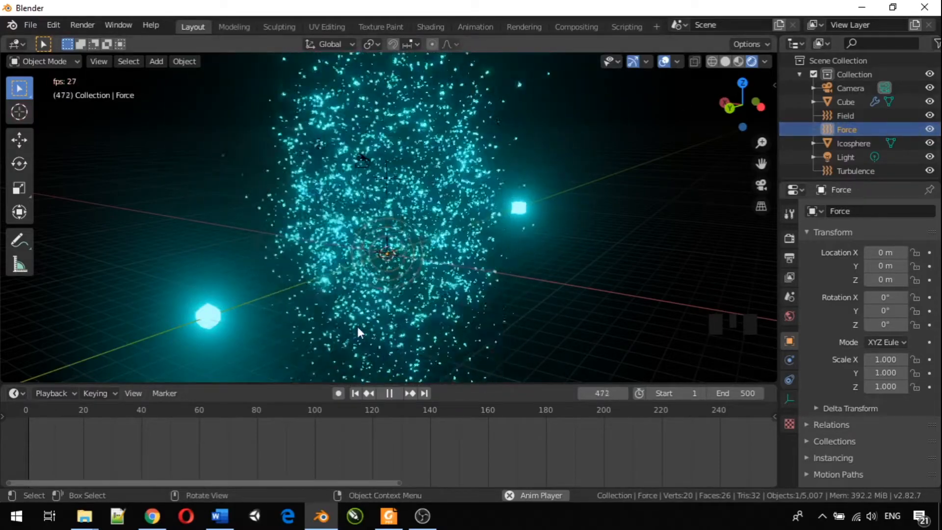
# - Move the Force field about 10.7 m along negative global X and set its strength to 12.5
pyautogui.press('g')
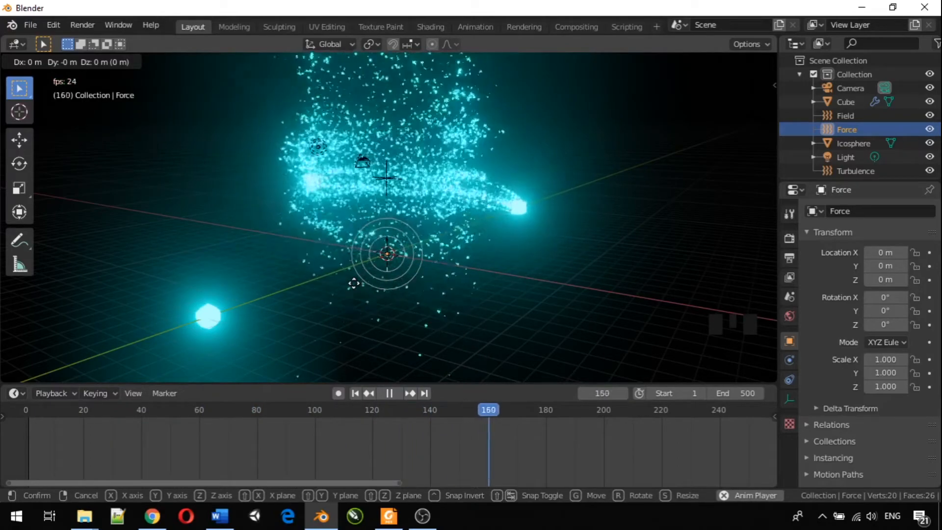
pyautogui.press('x')
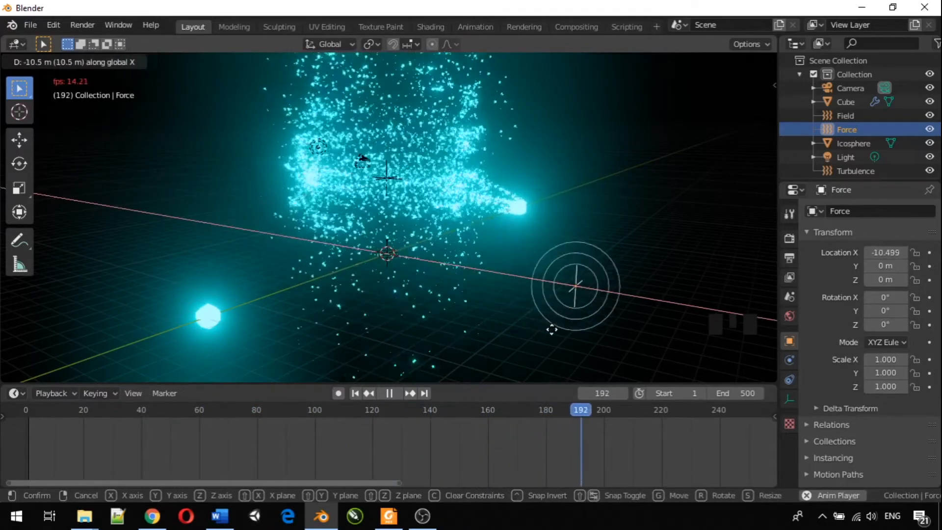
pyautogui.click(548, 333)
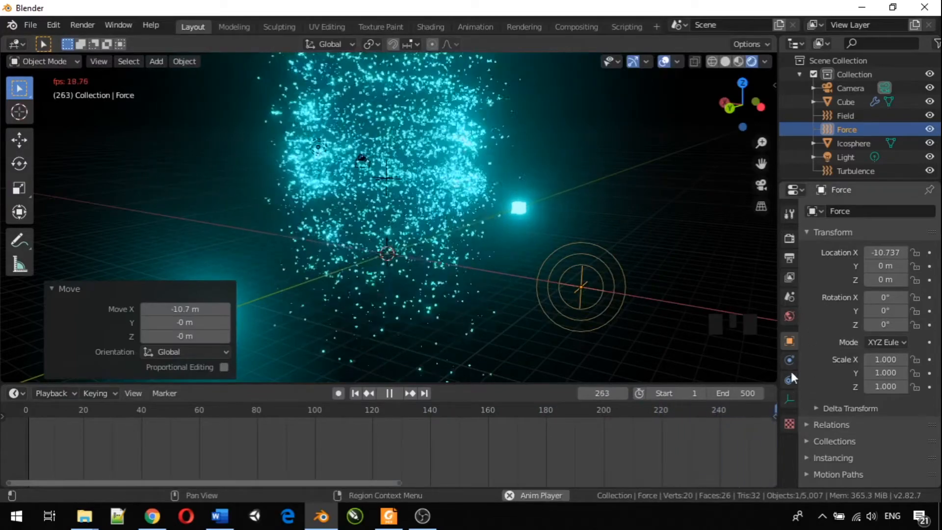
pyautogui.click(788, 363)
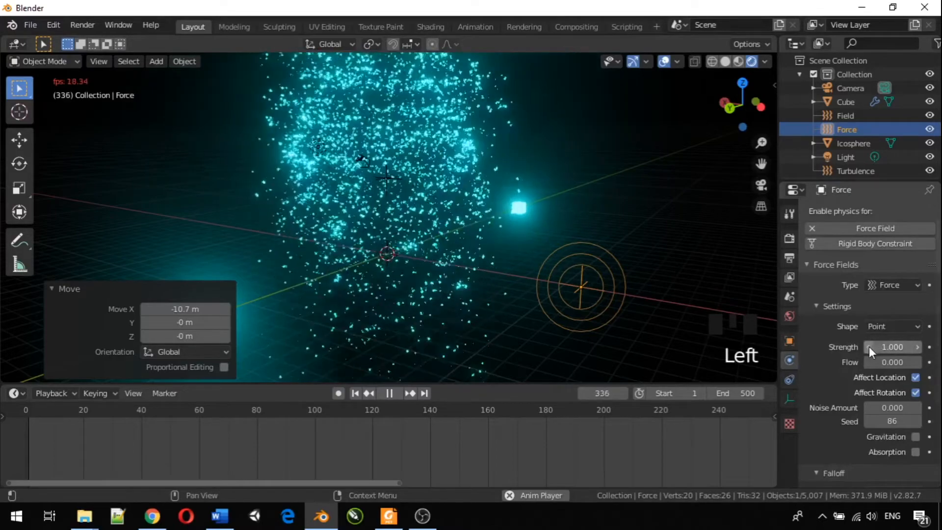
pyautogui.moveTo(892, 347); pyautogui.dragTo(932, 347)
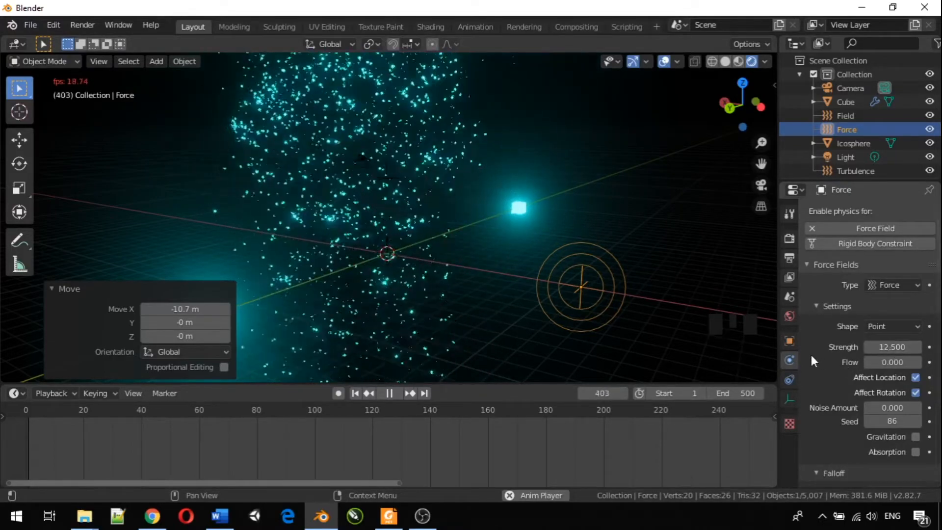
# - Examine how the Force field deflects the particle stream from near and far, and select the vortex field at the world origin
pyautogui.moveTo(433, 272); pyautogui.dragTo(481, 275, button='middle')
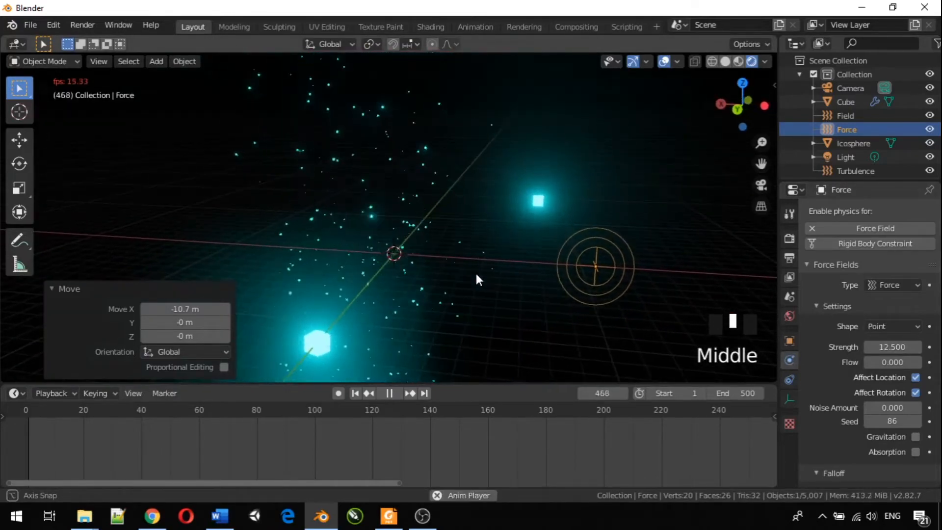
pyautogui.scroll(-2, 476, 275)
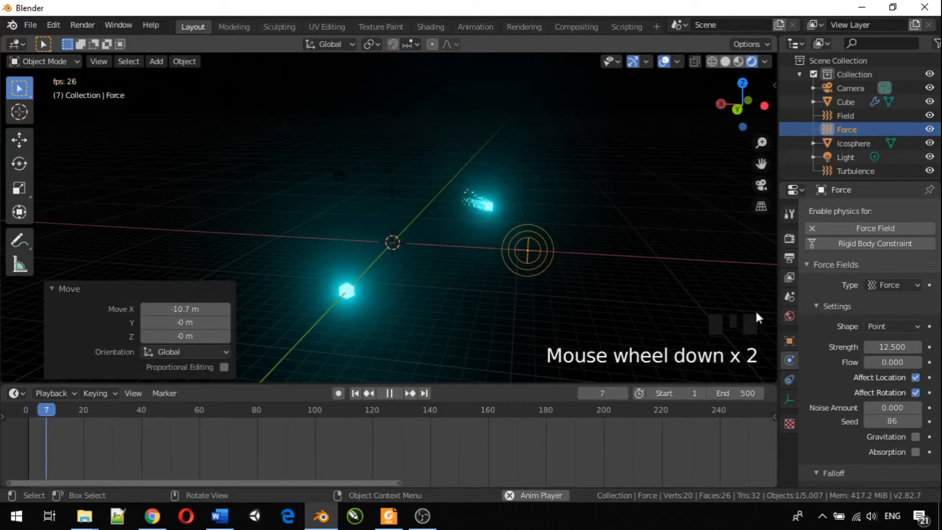
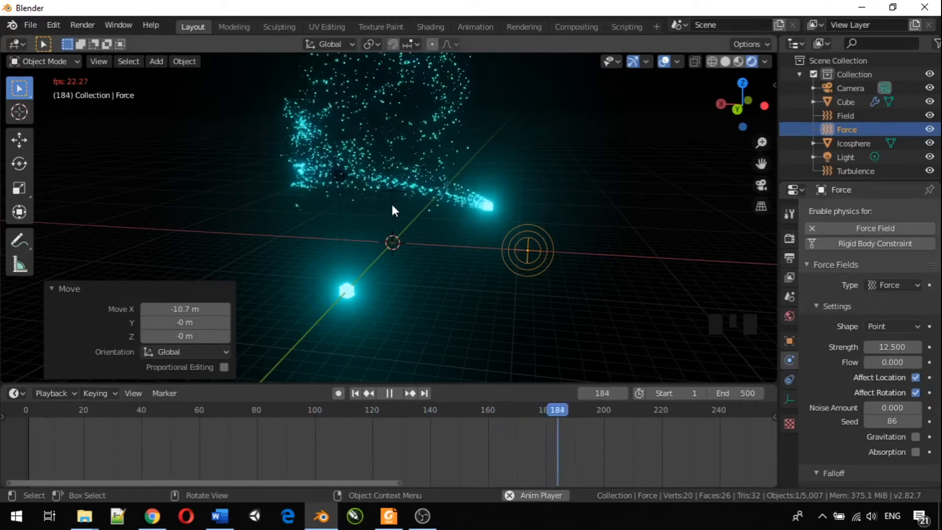
pyautogui.scroll(-3, 391, 204)
pyautogui.scroll(-5, 392, 205)
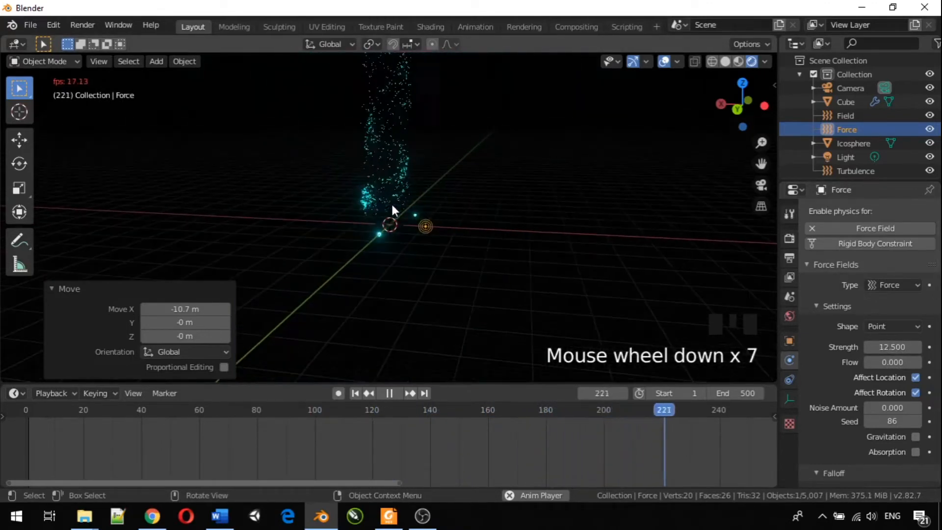
pyautogui.scroll(-4, 393, 206)
pyautogui.scroll(11, 392, 206)
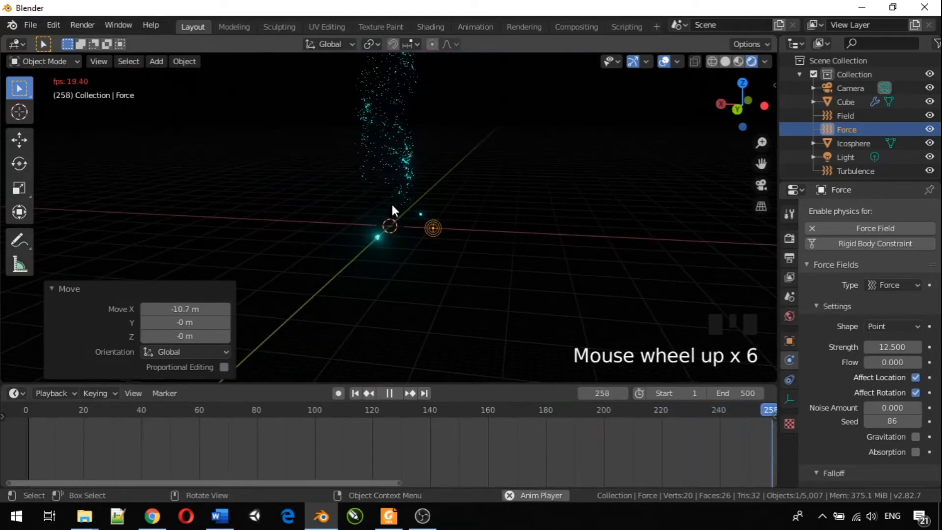
pyautogui.click(400, 261)
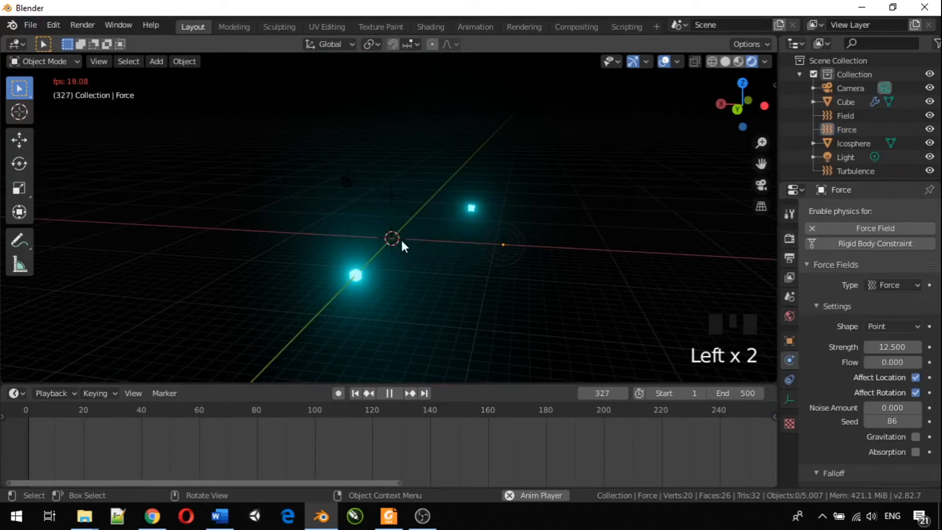
pyautogui.click(396, 238)
pyautogui.scroll(8, 395, 237)
pyautogui.scroll(-4, 396, 239)
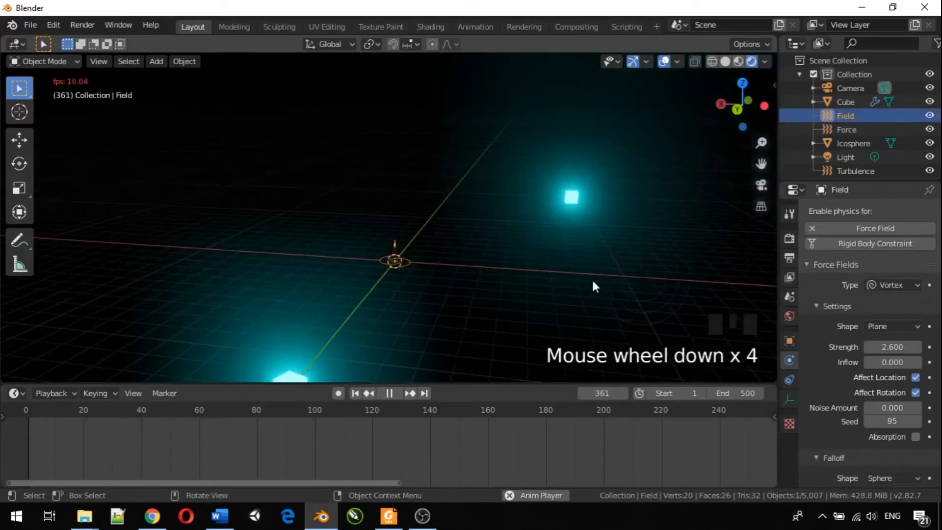
# - Move the Force field 6.85 m up along global Z and lower it again by 2.48 m
pyautogui.click(652, 280)
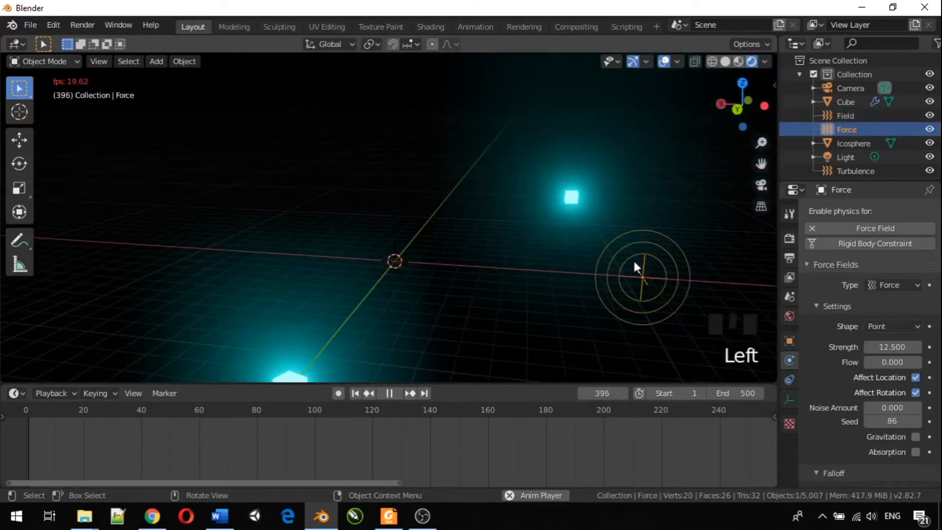
pyautogui.press('g')
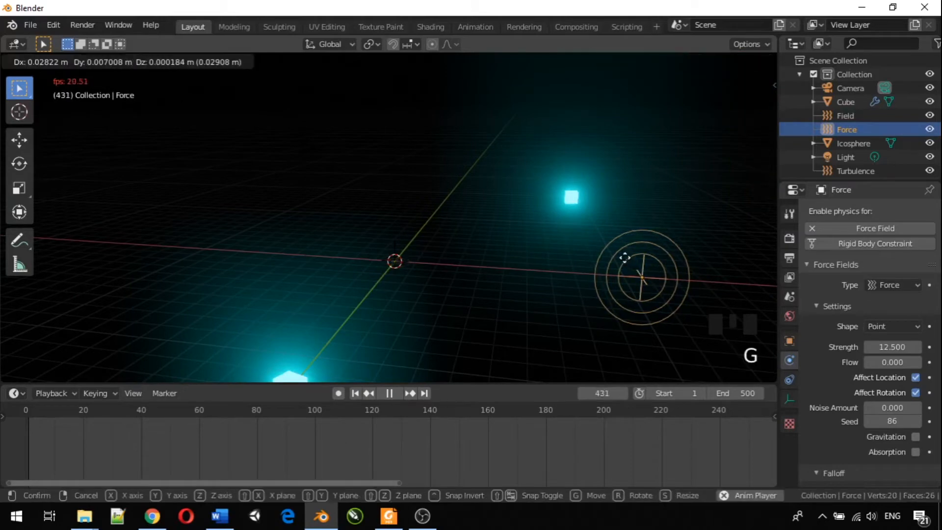
pyautogui.click(577, 92)
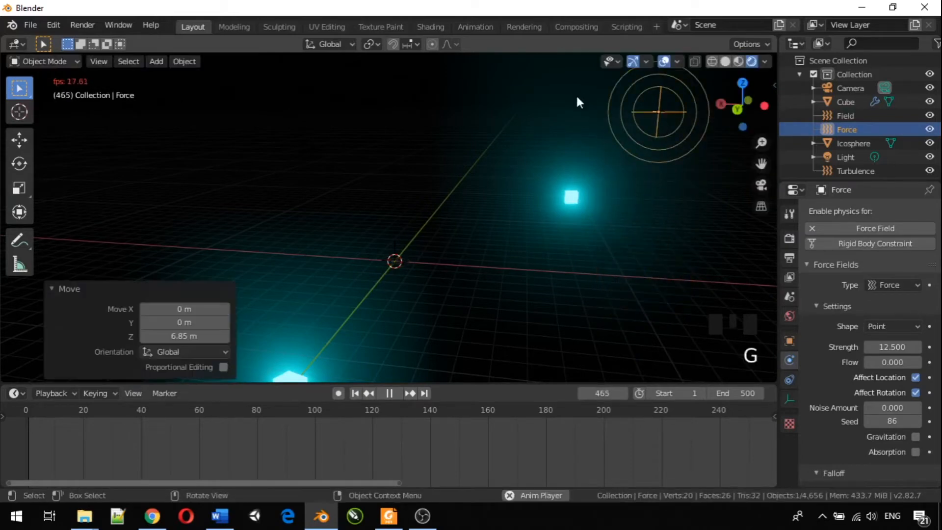
pyautogui.press('g')
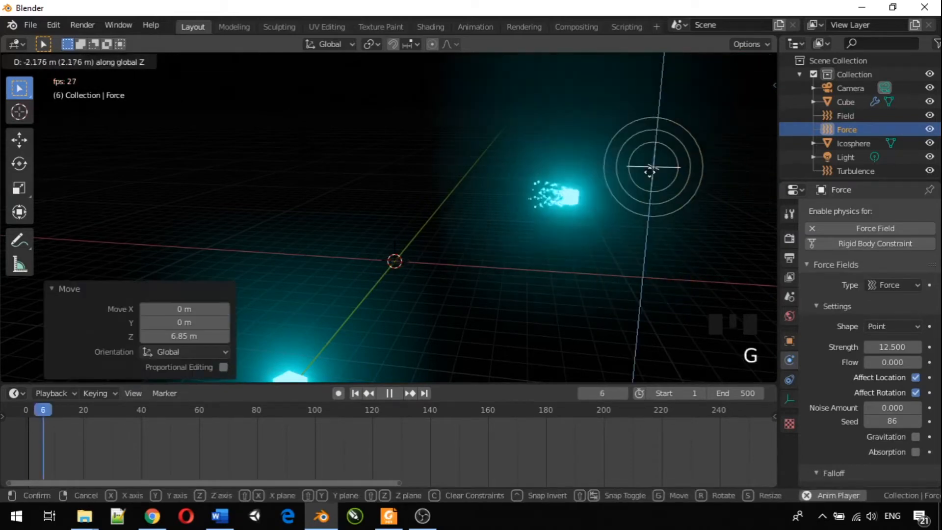
pyautogui.click(648, 177)
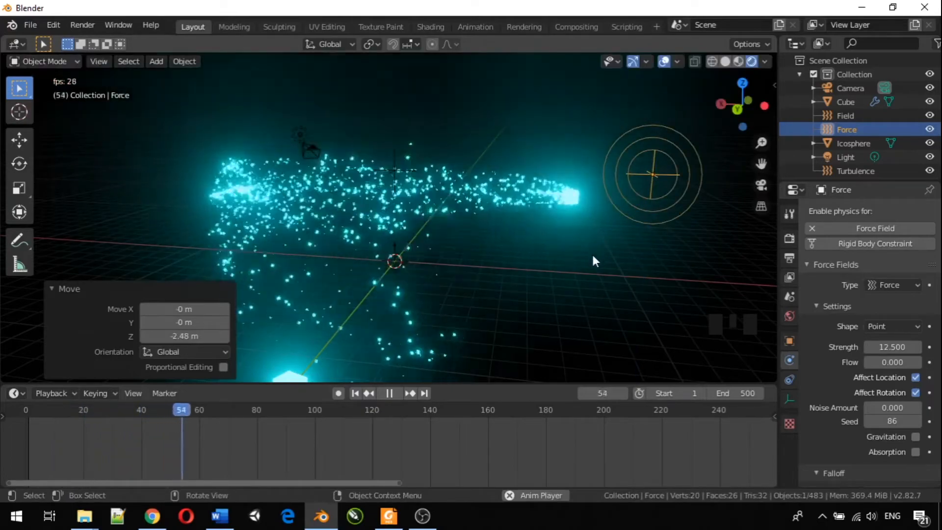
# - Check the particle flow around the raised Force field and set its strength to -28.7
pyautogui.moveTo(564, 257); pyautogui.dragTo(752, 249, button='middle')
pyautogui.scroll(-5, 754, 249)
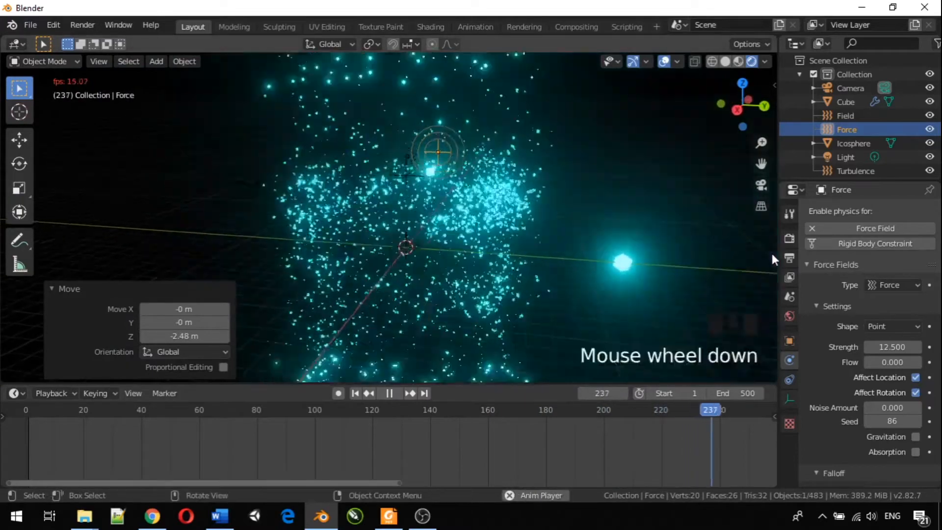
pyautogui.scroll(-9, 617, 260)
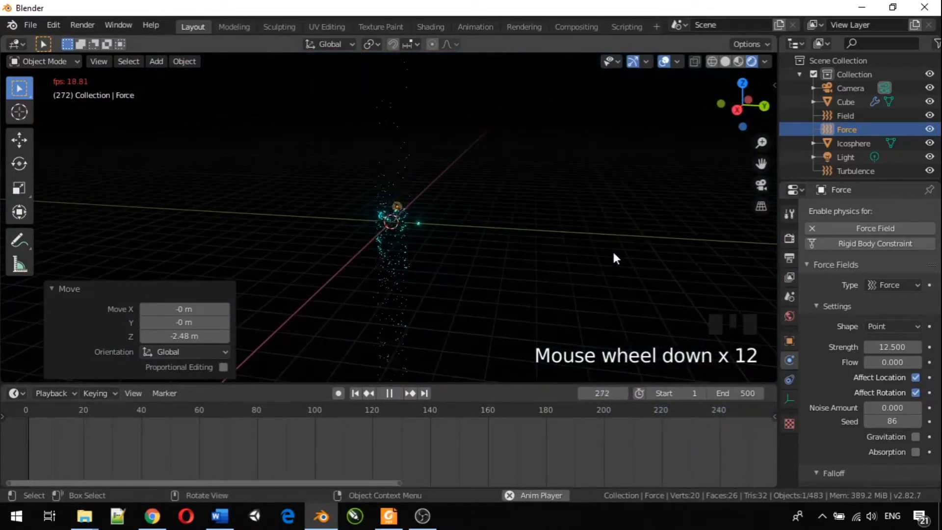
pyautogui.scroll(13, 610, 253)
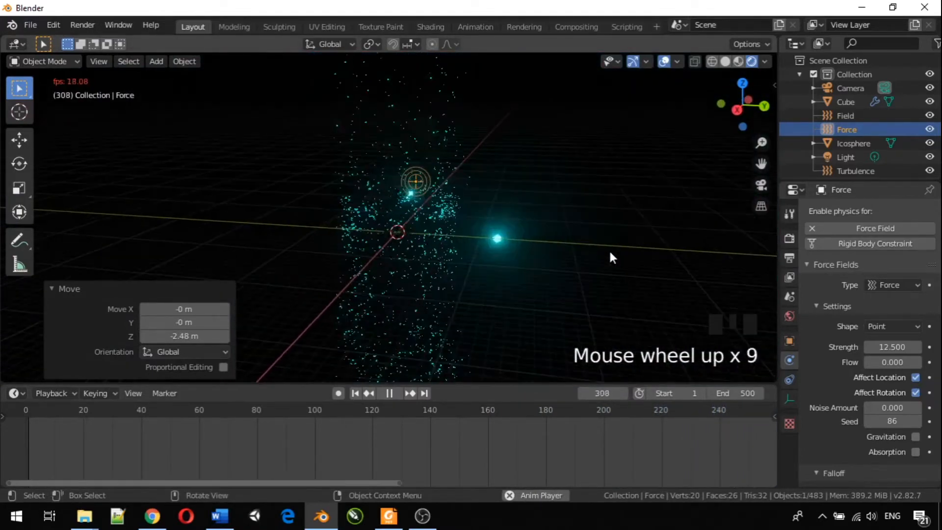
pyautogui.scroll(2, 611, 253)
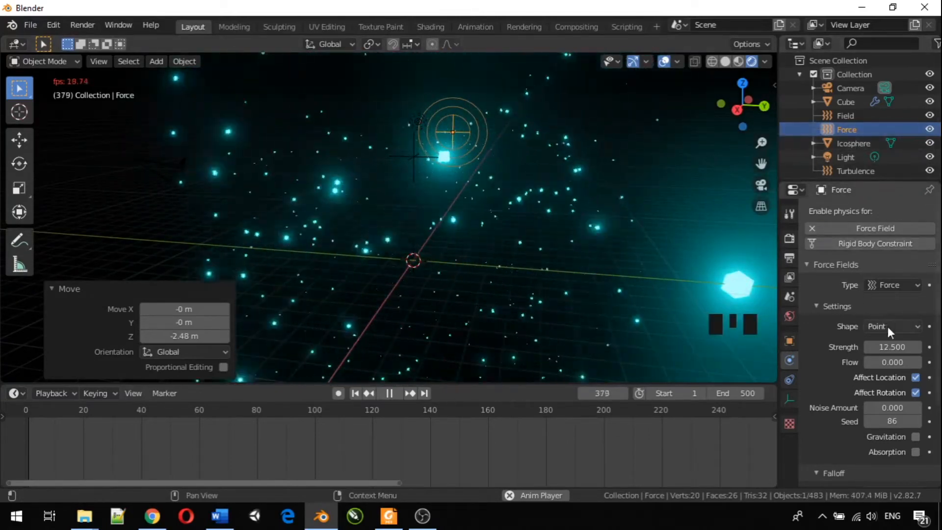
pyautogui.click(892, 348)
pyautogui.moveTo(893, 347); pyautogui.dragTo(829, 347)
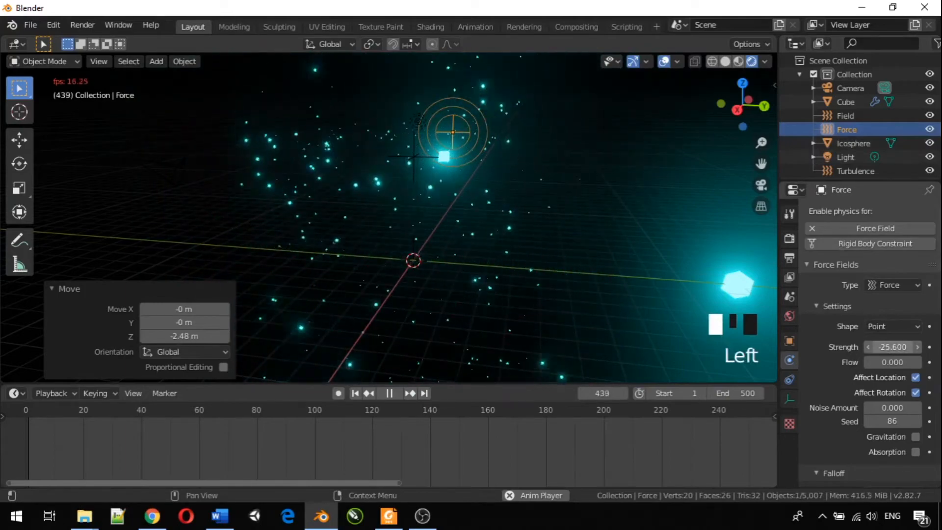
pyautogui.scroll(-3, 679, 257)
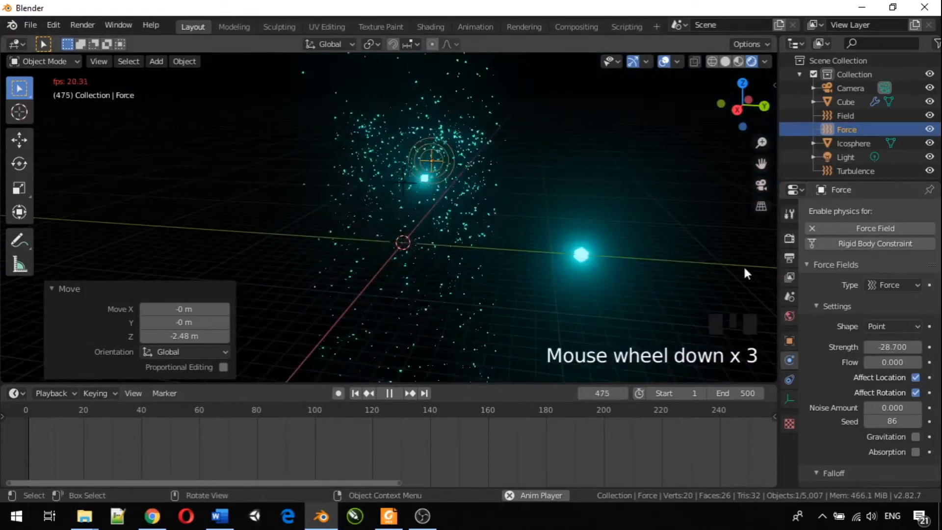
# - Examine the particles gathering near the Force field and set its strength to -88.9
pyautogui.moveTo(611, 267); pyautogui.dragTo(394, 253, button='middle')
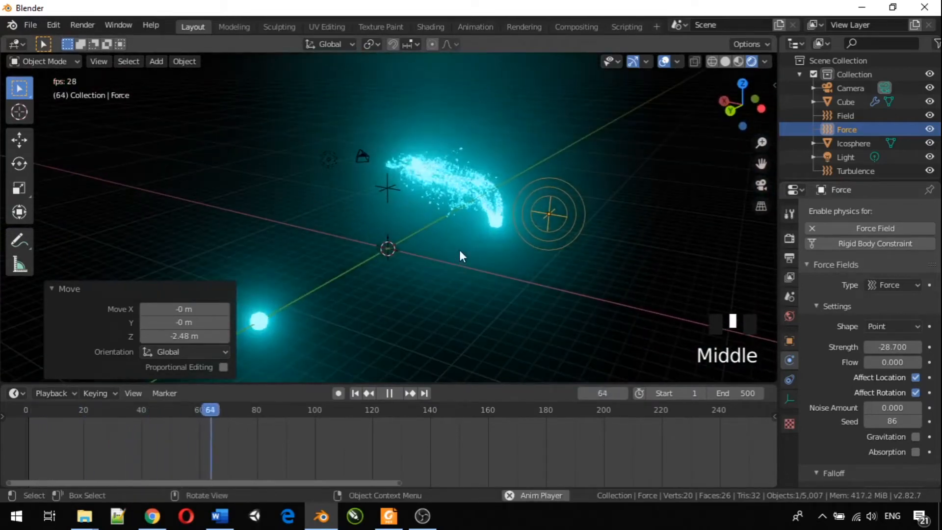
pyautogui.scroll(3, 489, 228)
pyautogui.moveTo(567, 228); pyautogui.dragTo(582, 216, button='middle')
pyautogui.scroll(-5, 582, 216)
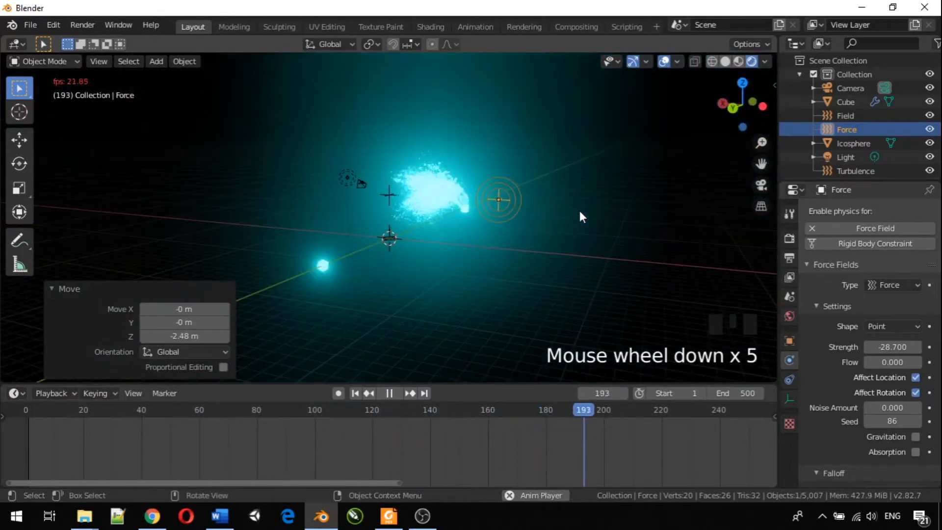
pyautogui.scroll(4, 561, 225)
pyautogui.scroll(1, 562, 227)
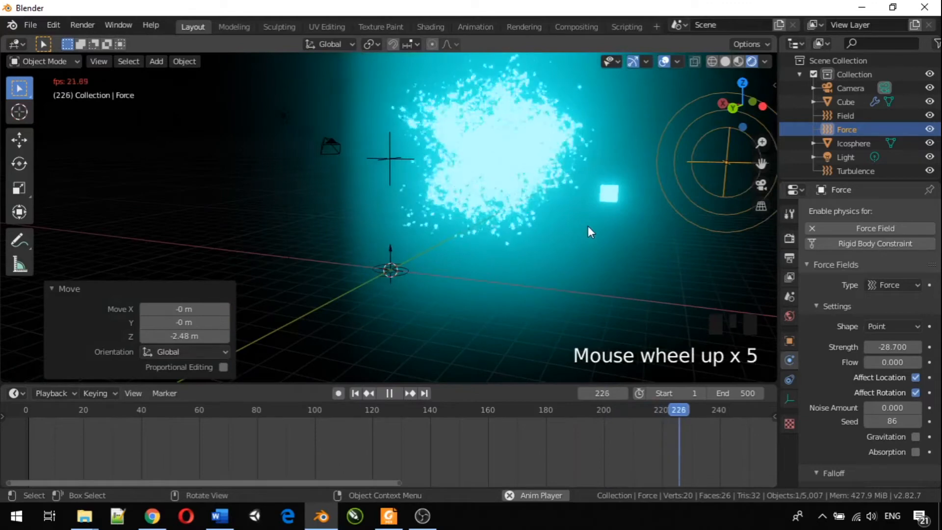
pyautogui.moveTo(589, 231); pyautogui.dragTo(622, 224, button='middle')
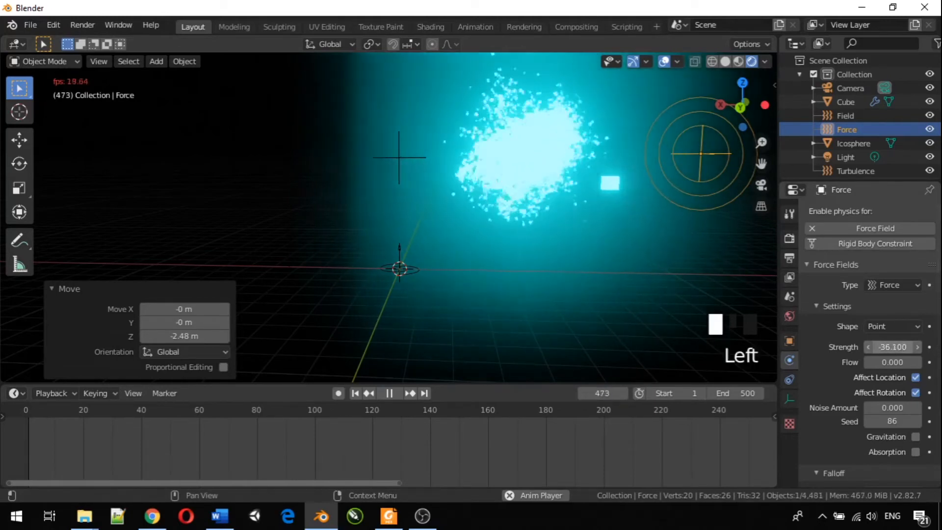
pyautogui.moveTo(893, 347); pyautogui.dragTo(877, 346)
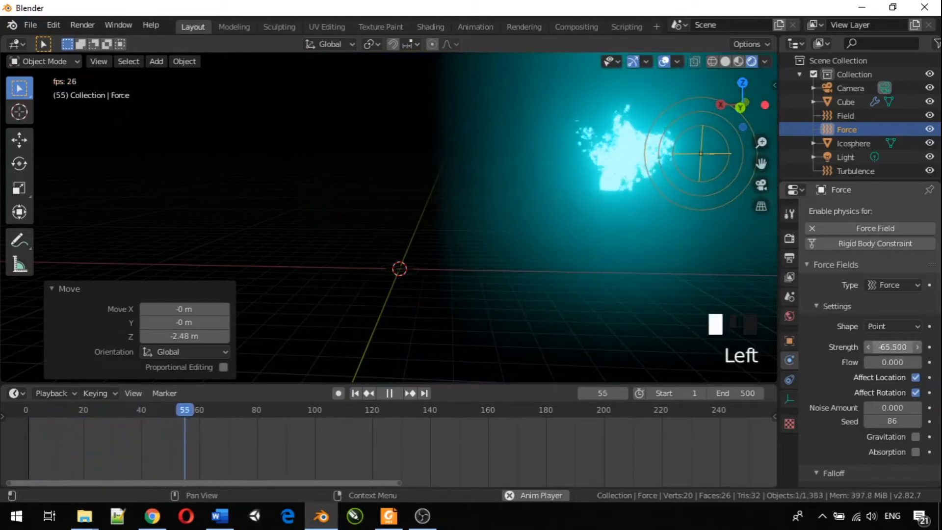
pyautogui.moveTo(892, 347); pyautogui.dragTo(888, 346)
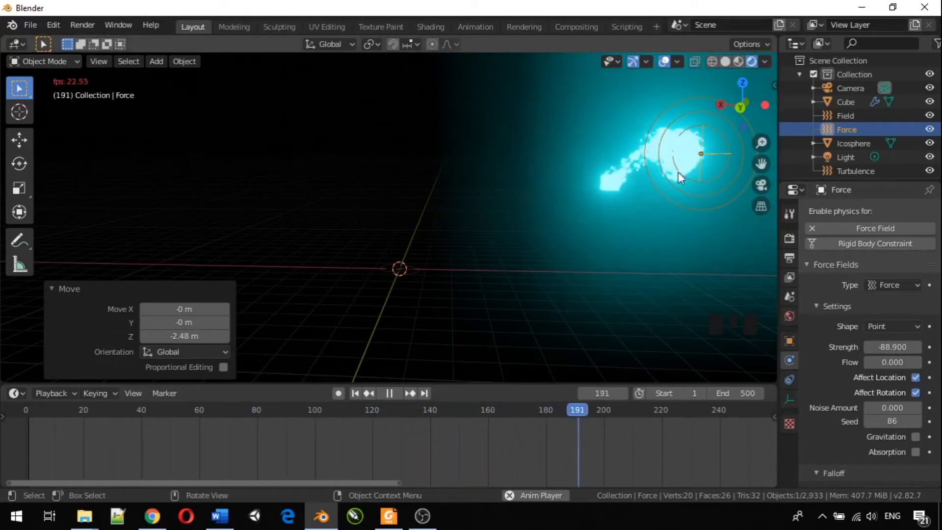
# - Weaken the Force field's pull by setting its strength to -53.6 and then to -7.8
pyautogui.moveTo(639, 219); pyautogui.dragTo(603, 230, button='middle')
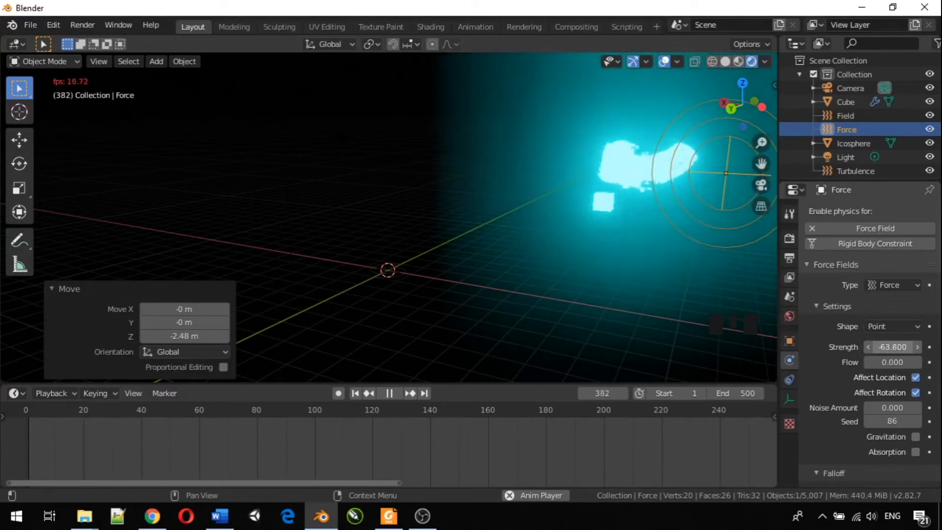
pyautogui.moveTo(893, 347); pyautogui.dragTo(903, 347)
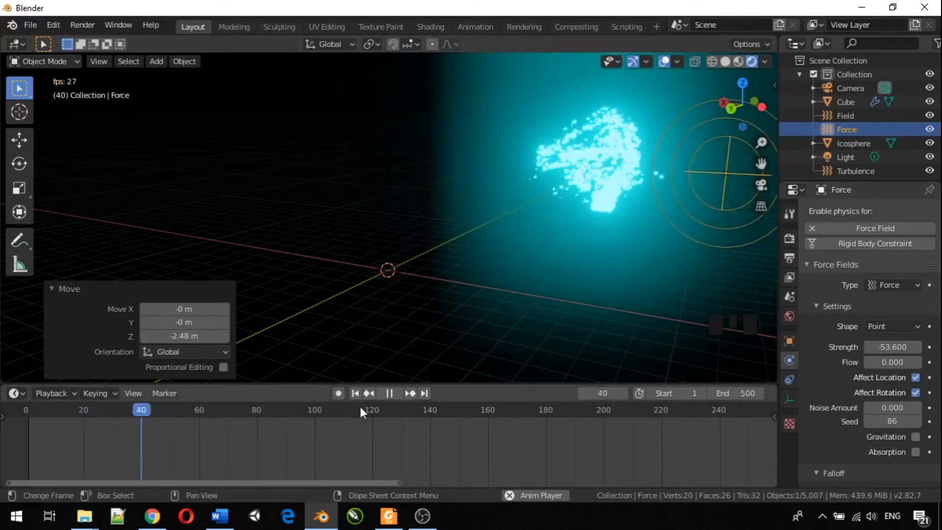
pyautogui.moveTo(515, 219); pyautogui.dragTo(583, 217, button='middle')
pyautogui.scroll(2, 599, 227)
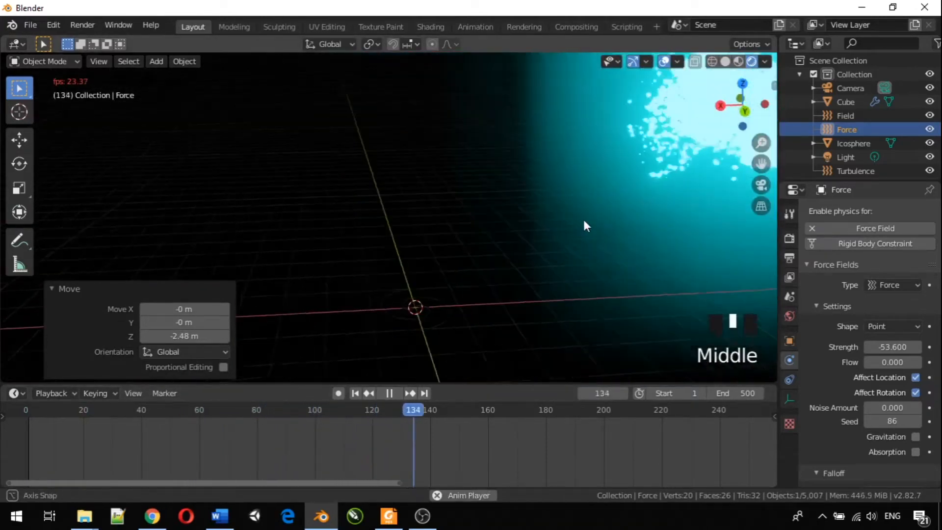
pyautogui.scroll(-3, 579, 227)
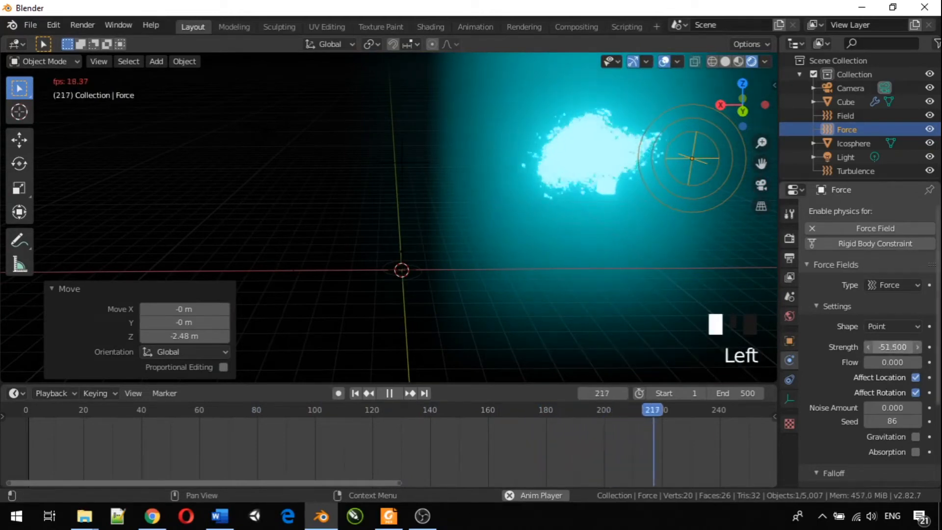
pyautogui.moveTo(892, 347)
pyautogui.mouseDown()
pyautogui.moveTo(927, 347)
pyautogui.moveTo(899, 347)
pyautogui.mouseUp()
# - Collapse the Move settings and examine the swirling particles and the Force field from several angles
pyautogui.moveTo(490, 285); pyautogui.dragTo(195, 289, button='middle')
pyautogui.scroll(-2, 194, 285)
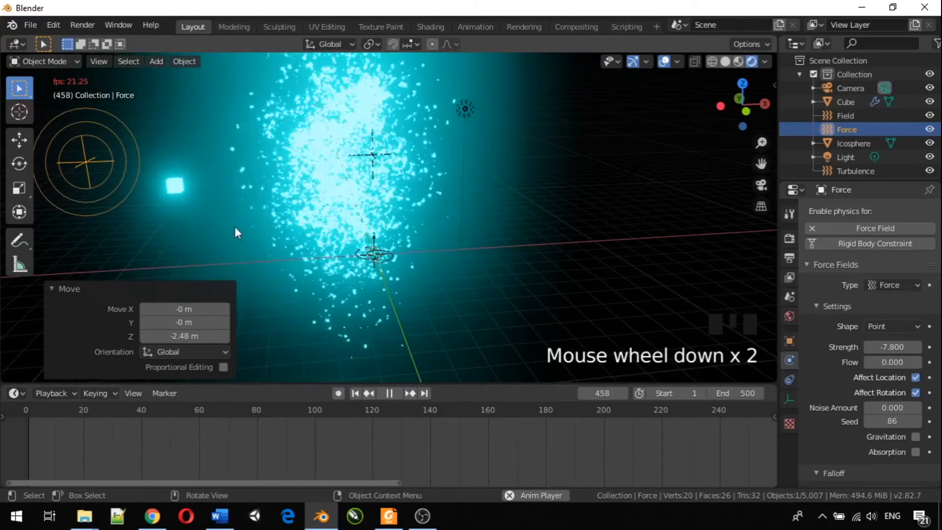
pyautogui.click(70, 288)
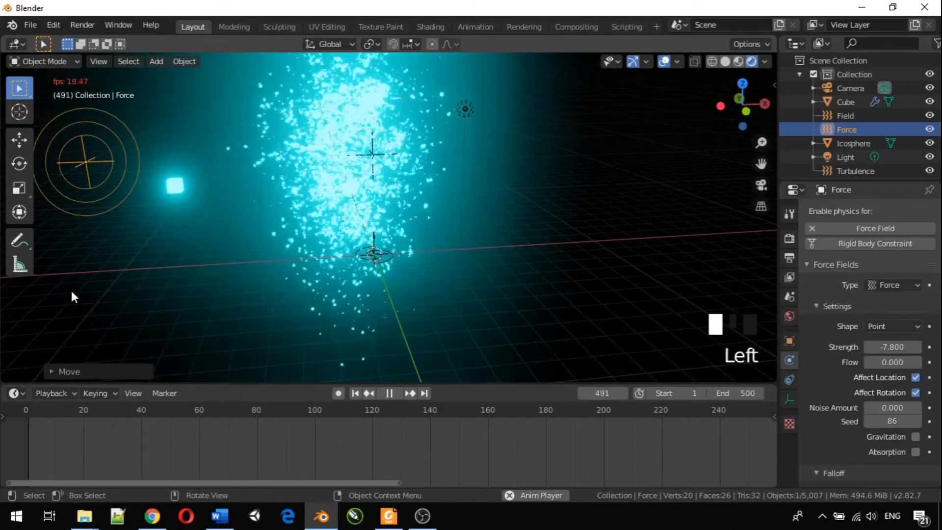
pyautogui.moveTo(136, 266); pyautogui.dragTo(257, 288, button='middle')
pyautogui.scroll(-3, 193, 267)
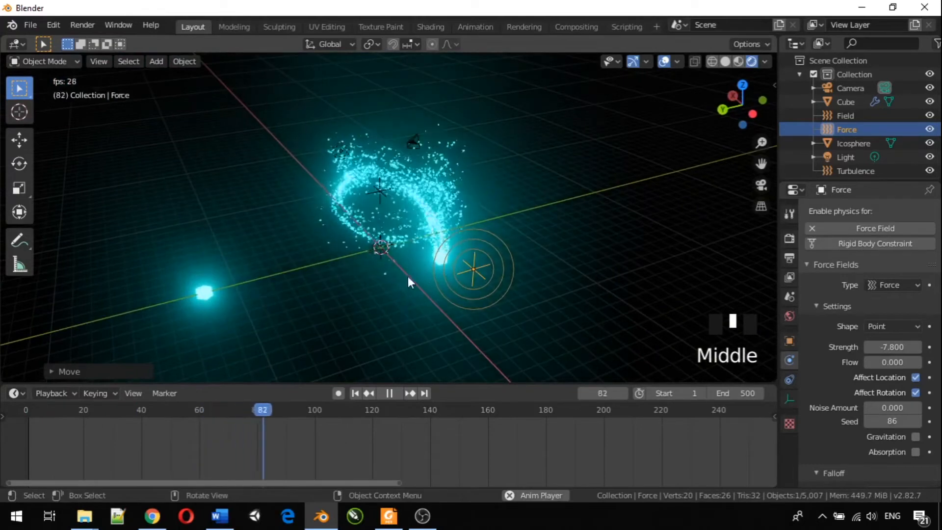
pyautogui.click(479, 264)
pyautogui.moveTo(384, 273); pyautogui.dragTo(489, 232, button='middle')
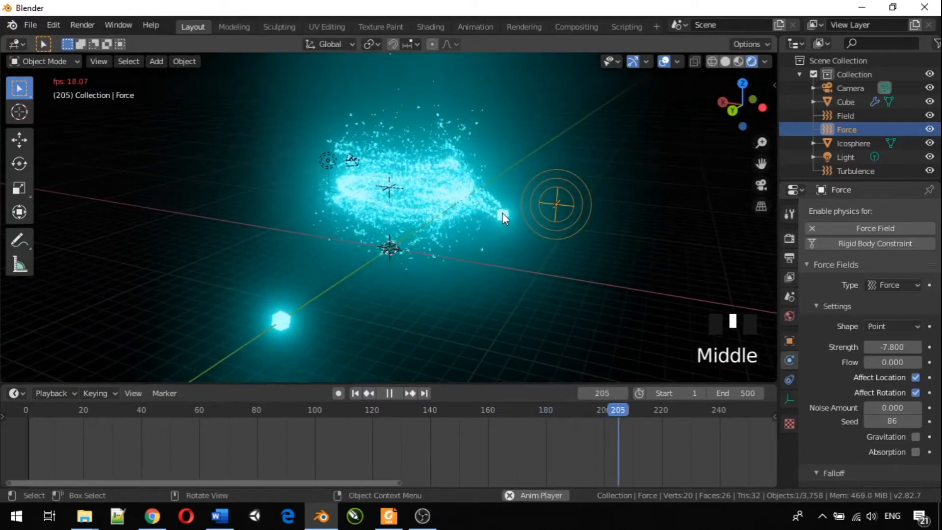
pyautogui.click(558, 175)
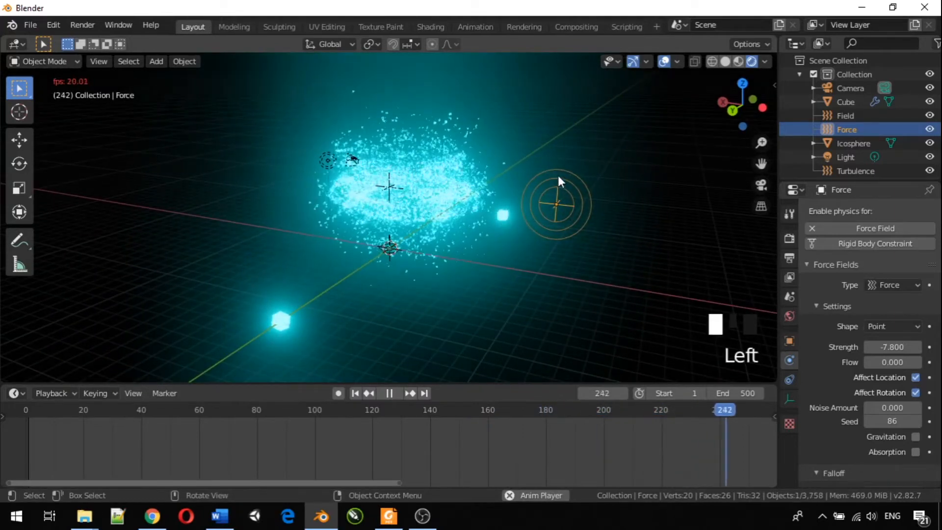
pyautogui.moveTo(487, 209); pyautogui.dragTo(553, 232, button='middle')
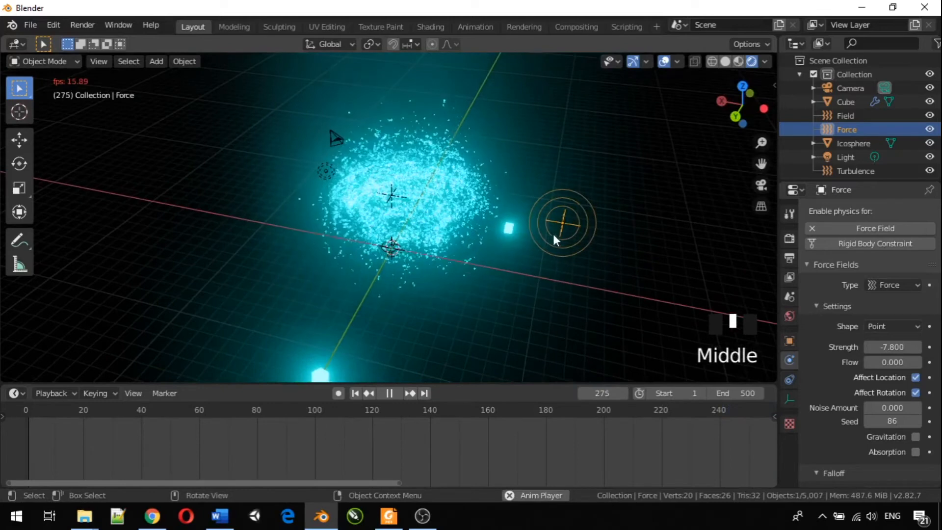
pyautogui.click(565, 224)
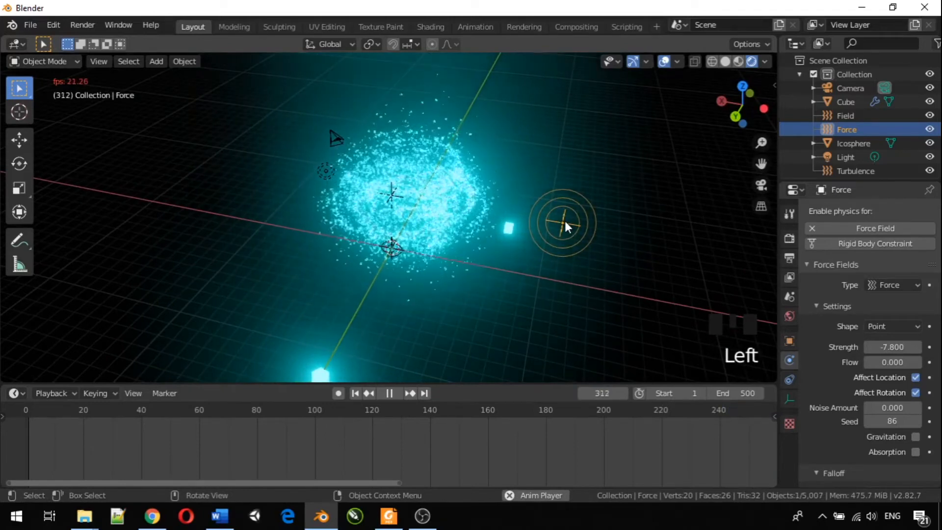
# - Delete the Force field object from the scene and check how the particles spread without it
pyautogui.press('x')
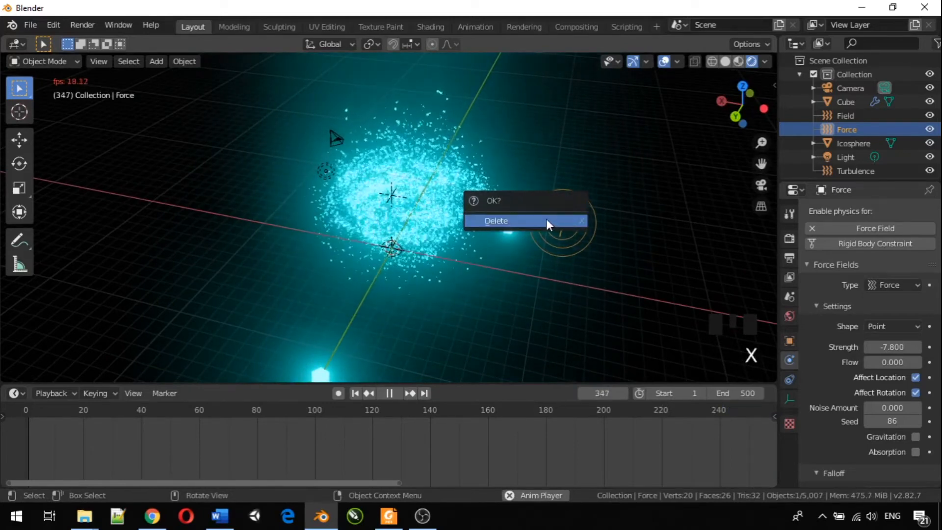
pyautogui.click(546, 221)
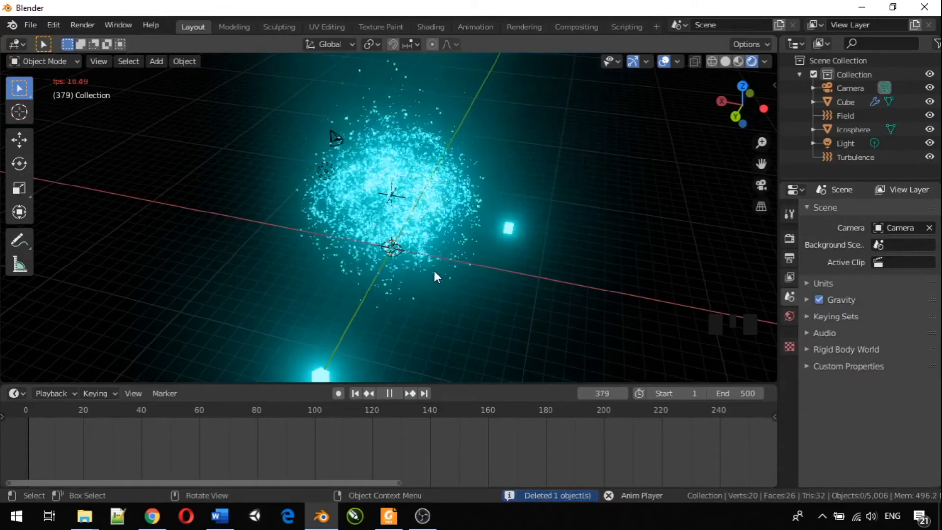
pyautogui.scroll(5, 428, 268)
pyautogui.scroll(-3, 429, 265)
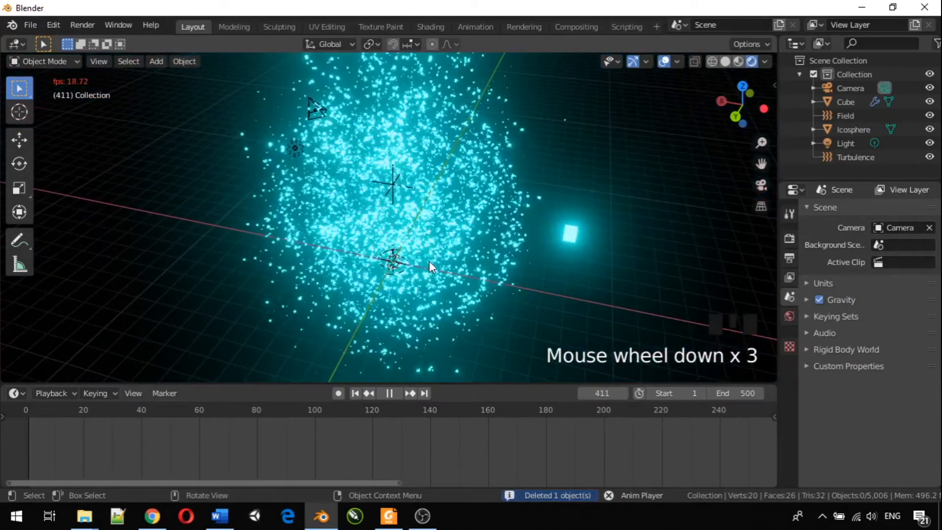
pyautogui.moveTo(429, 260); pyautogui.dragTo(382, 260, button='middle')
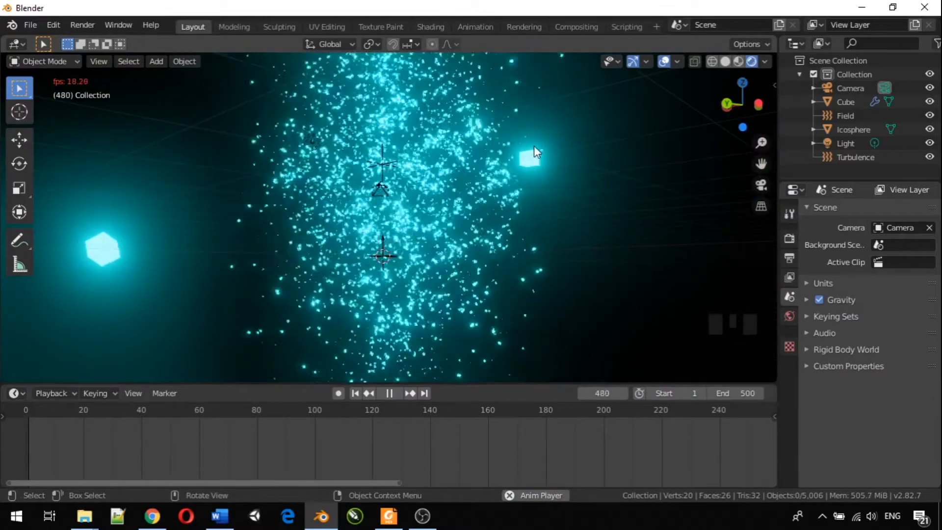
# - Clear the emitter cube's location so it sits at the world origin, and deselect it
pyautogui.click(533, 154)
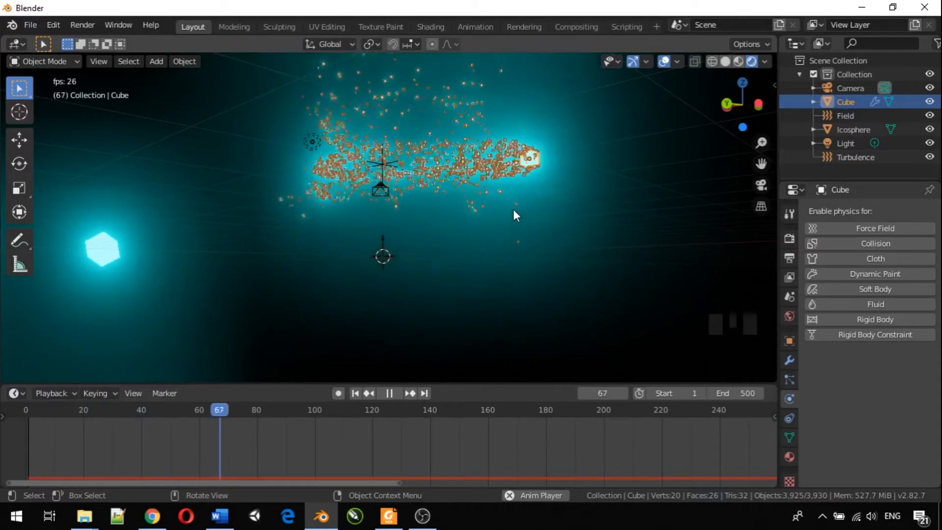
pyautogui.moveTo(410, 237); pyautogui.dragTo(382, 269, button='middle')
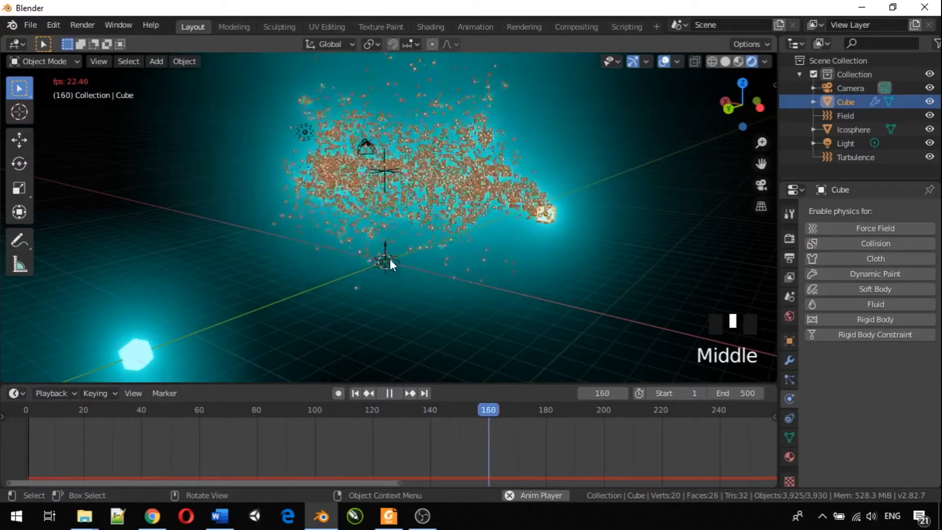
pyautogui.click(387, 267)
pyautogui.scroll(3, 387, 267)
pyautogui.scroll(-3, 387, 267)
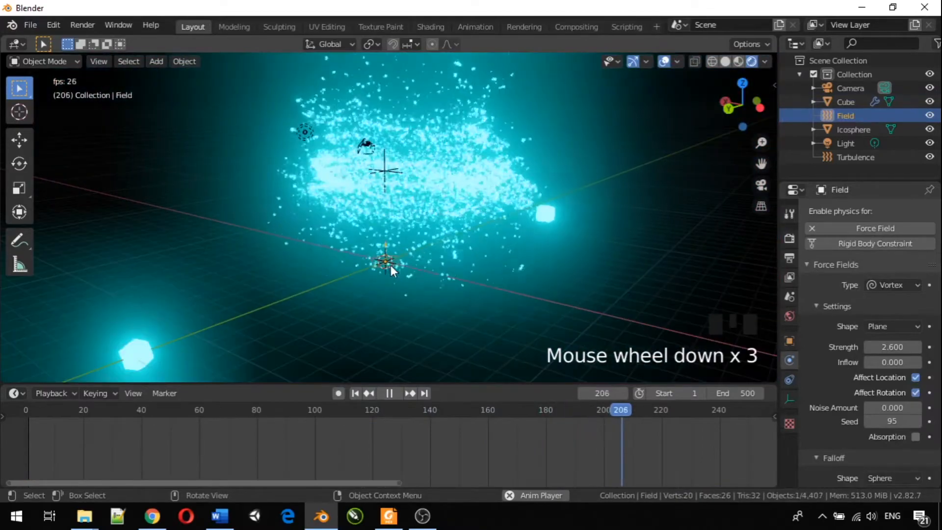
pyautogui.click(554, 210)
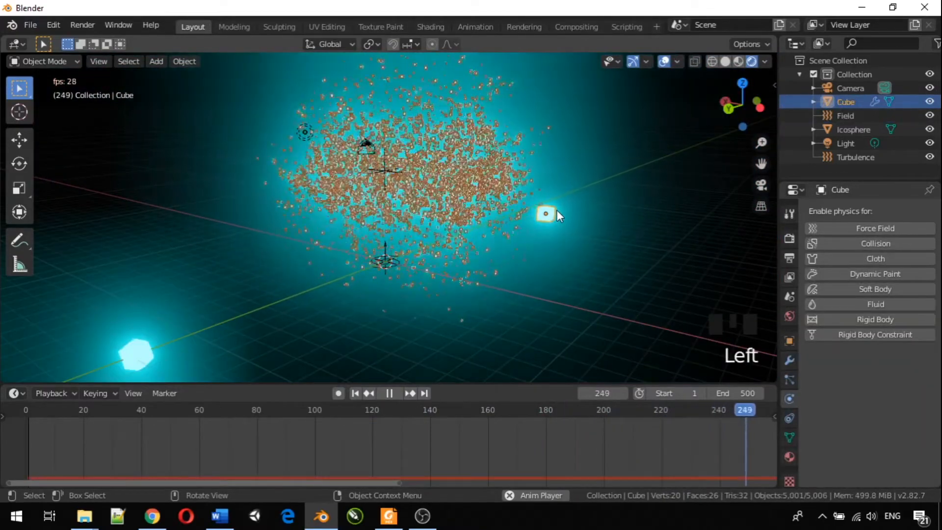
pyautogui.hotkey('alt', 'g')
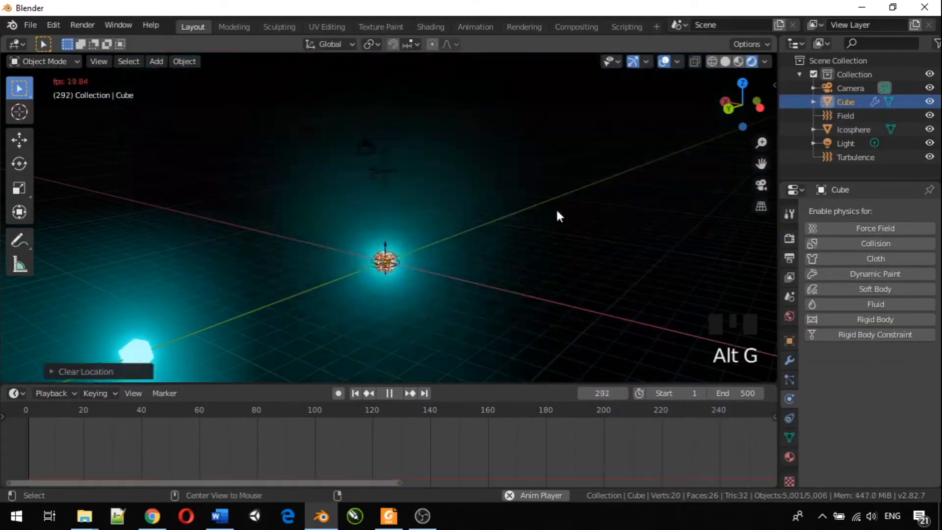
pyautogui.click(526, 229)
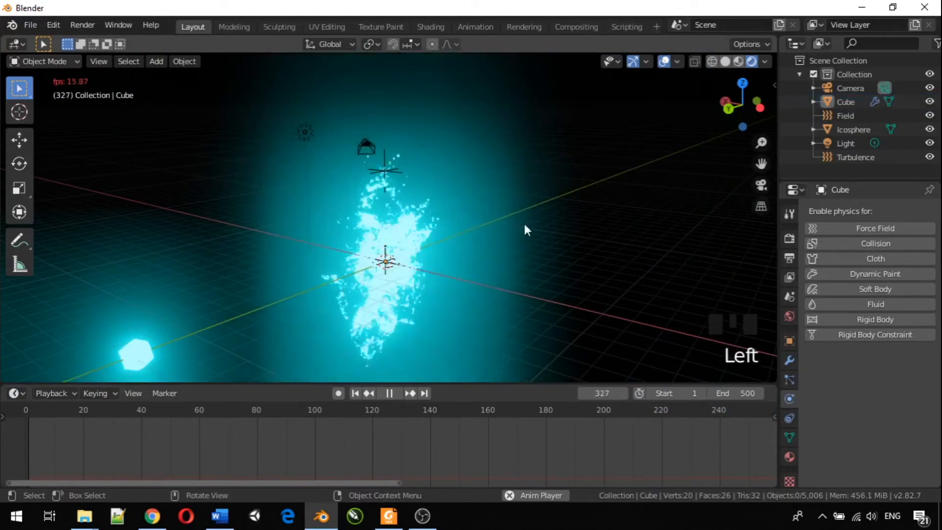
pyautogui.moveTo(409, 289); pyautogui.dragTo(470, 263, button='middle')
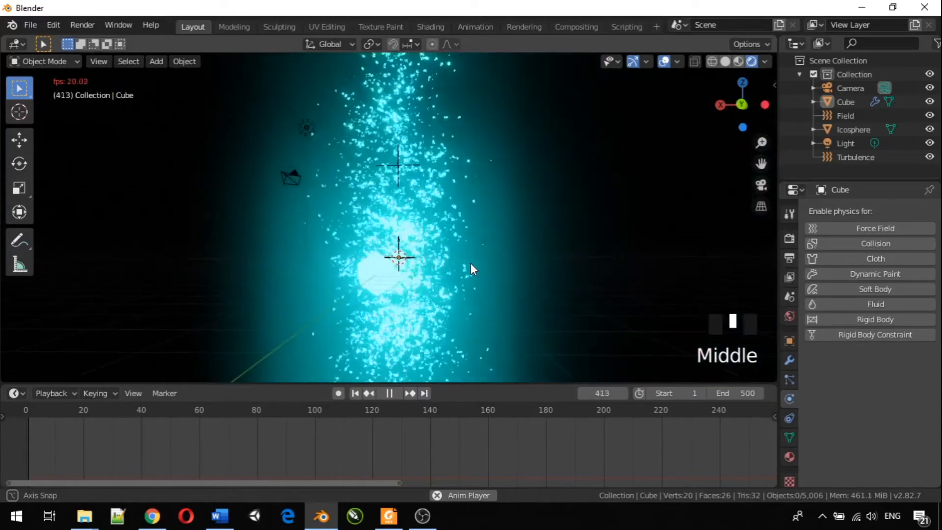
# - Delete the Turbulence field object from the scene
pyautogui.click(852, 154)
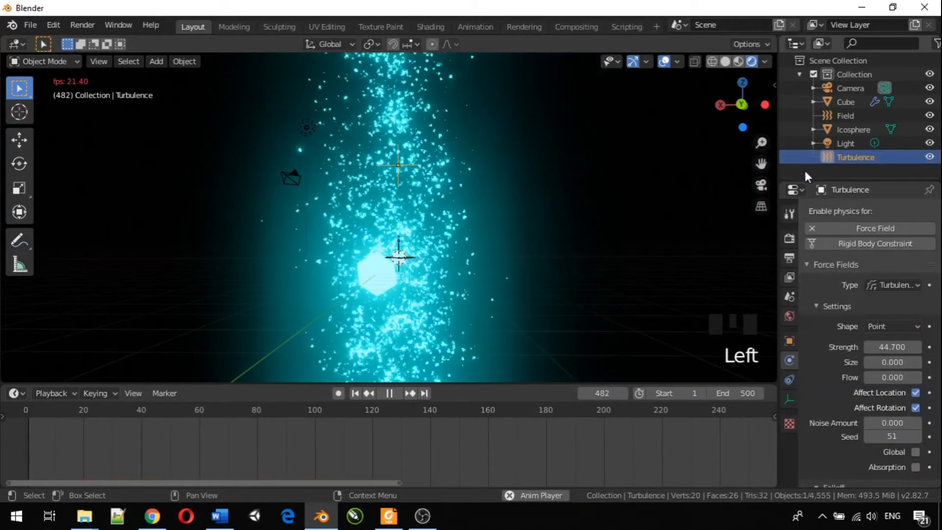
pyautogui.press('x')
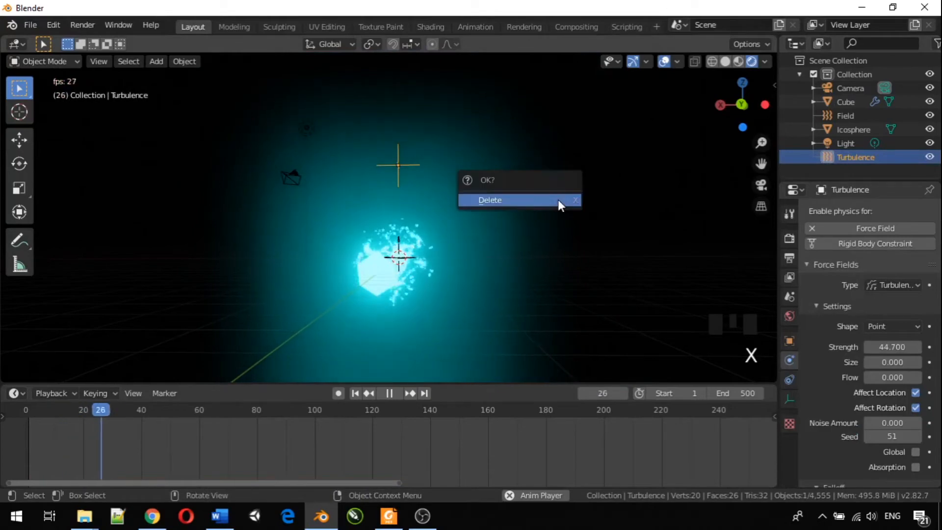
pyautogui.press('x')
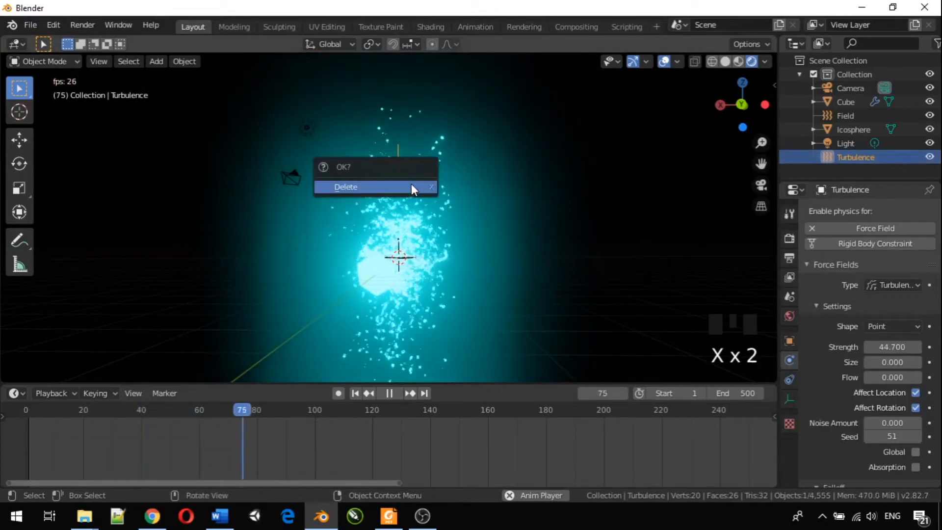
pyautogui.click(390, 188)
pyautogui.moveTo(425, 193); pyautogui.dragTo(301, 216, button='middle')
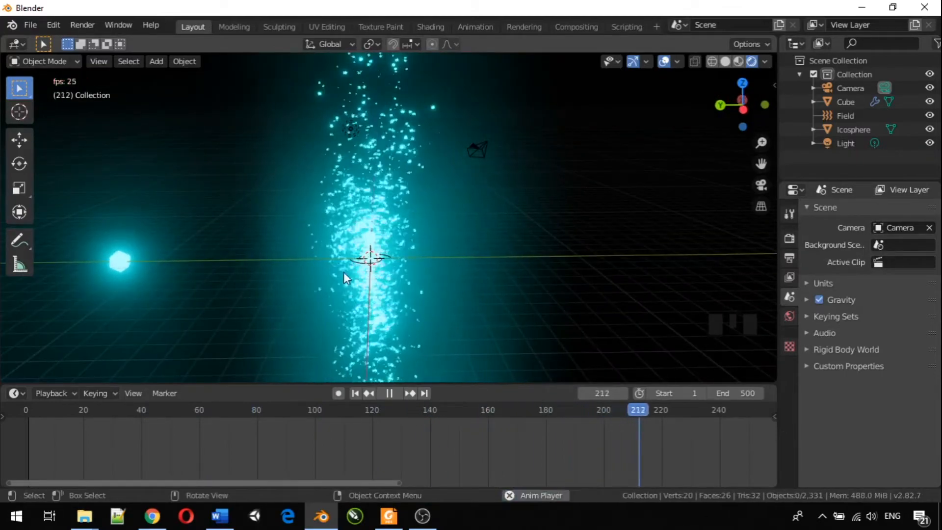
# - Examine the particle column around the vortex field and emitter cube close up, from farther away and from several angles
pyautogui.scroll(2, 350, 277)
pyautogui.scroll(4, 350, 277)
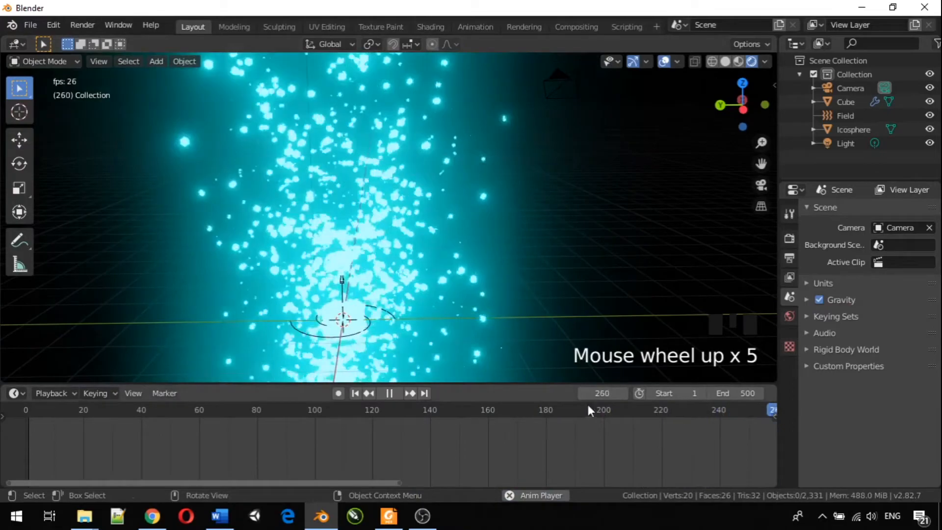
pyautogui.moveTo(358, 317); pyautogui.dragTo(449, 270, button='middle')
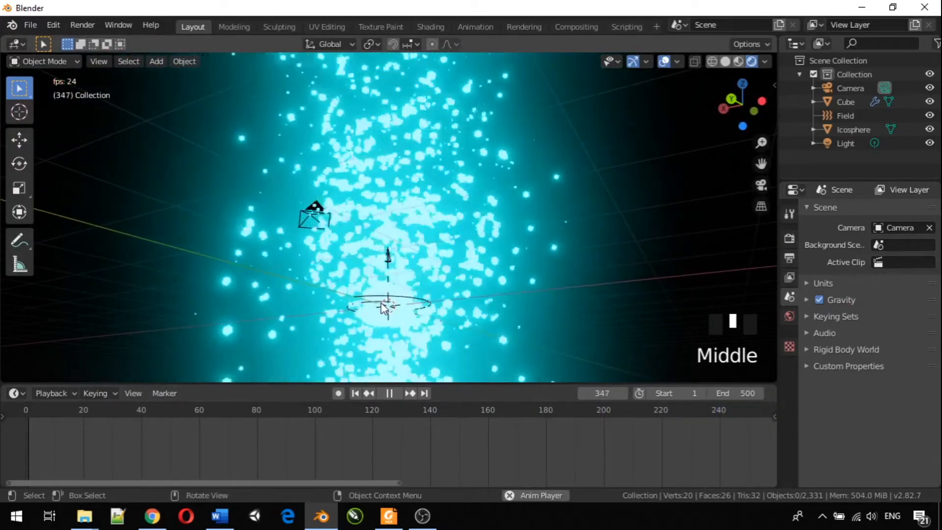
pyautogui.moveTo(384, 305); pyautogui.dragTo(388, 342, button='middle')
pyautogui.click(391, 322)
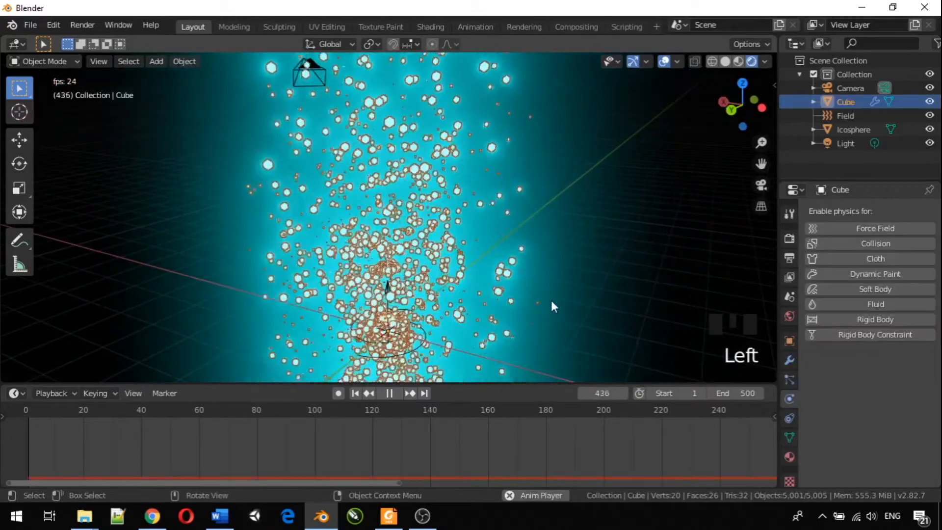
pyautogui.click(552, 301)
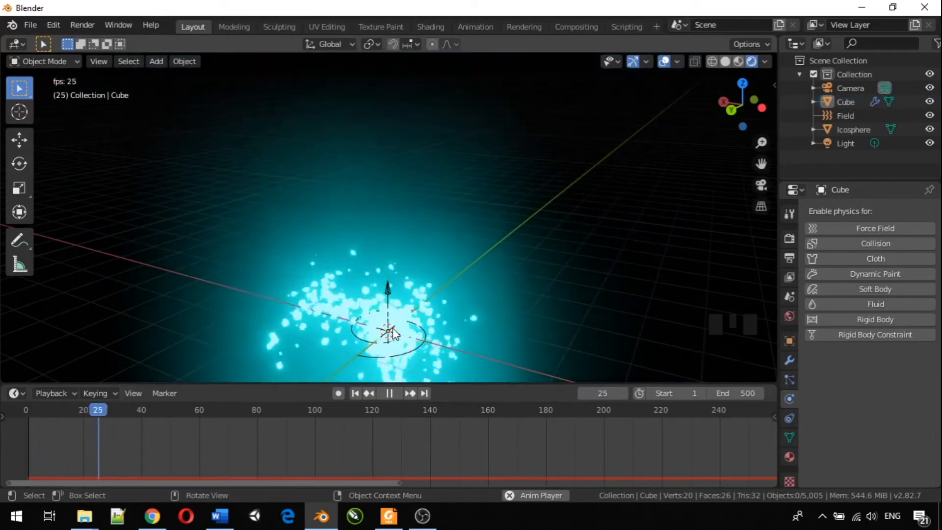
pyautogui.scroll(-2, 387, 338)
pyautogui.scroll(-2, 387, 334)
pyautogui.moveTo(391, 317); pyautogui.dragTo(417, 299, button='middle')
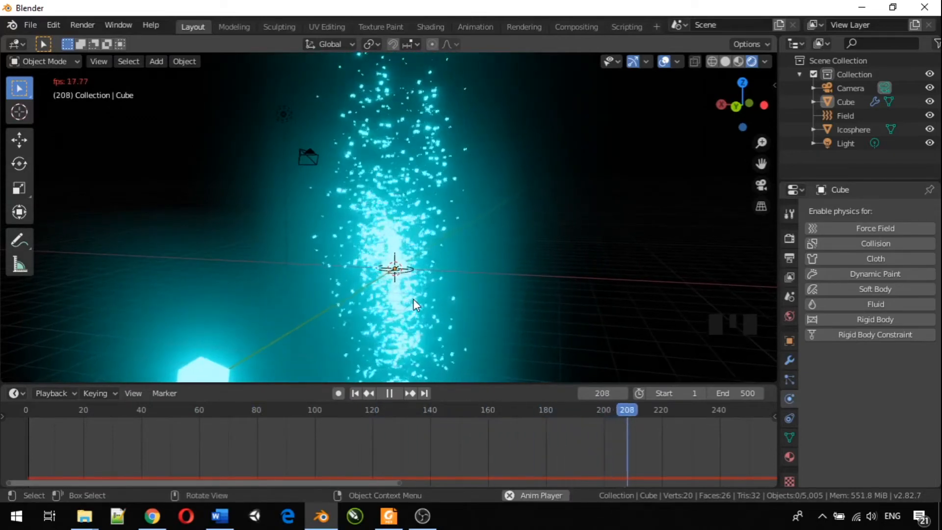
pyautogui.scroll(-2, 413, 305)
pyautogui.scroll(-2, 413, 300)
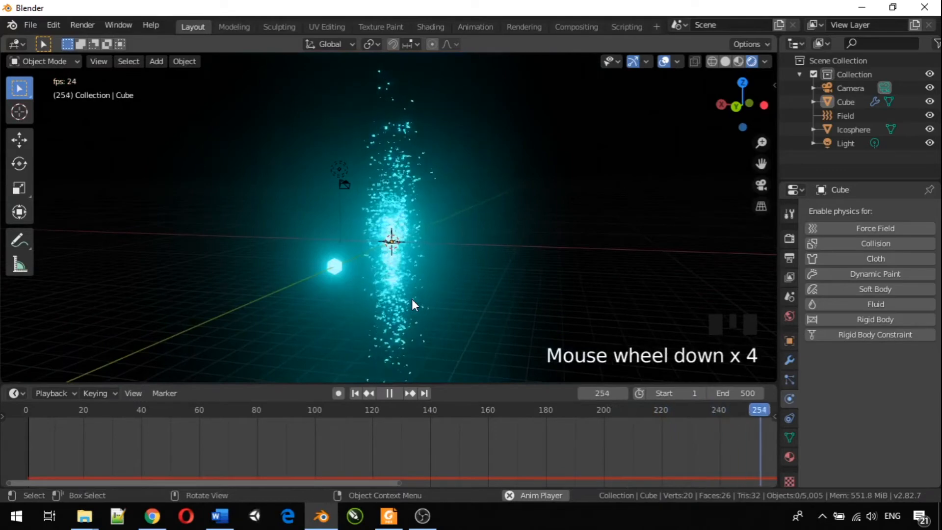
pyautogui.scroll(2, 411, 298)
pyautogui.scroll(3, 411, 297)
pyautogui.scroll(-2, 414, 294)
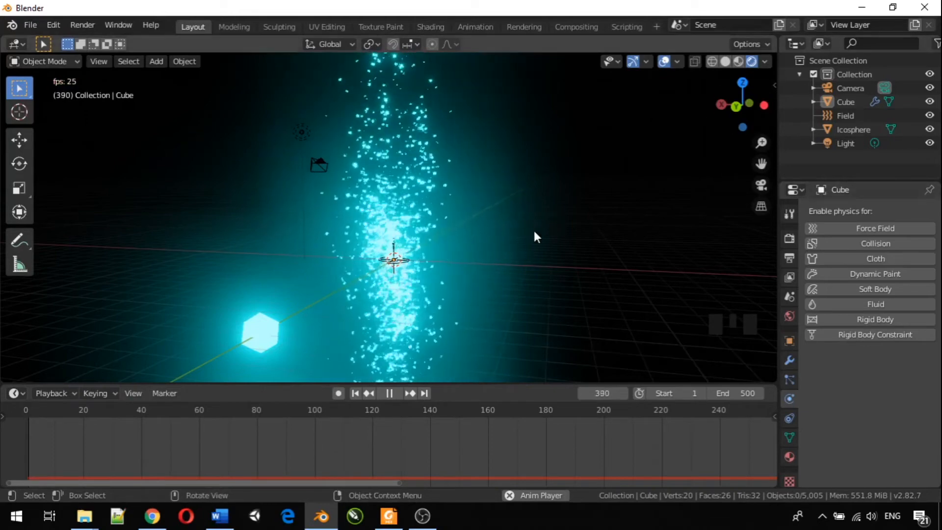
pyautogui.click(583, 273)
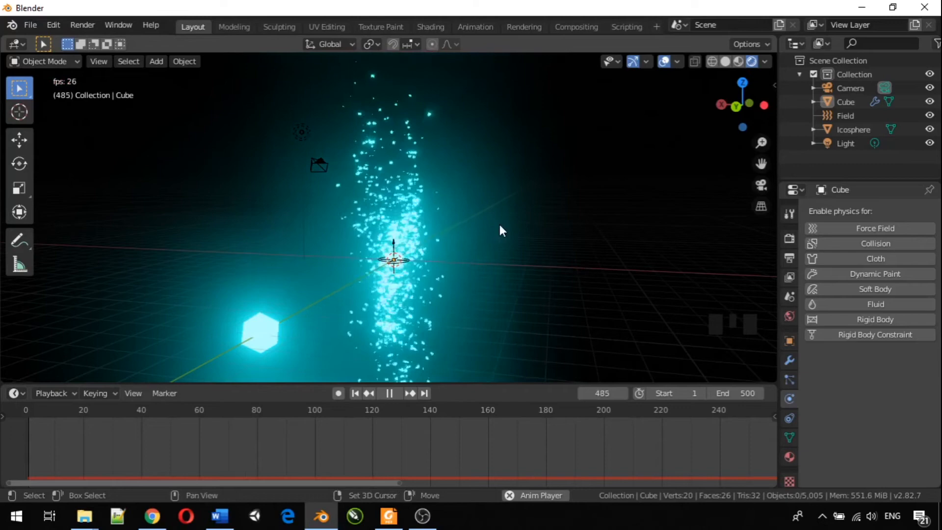
# - Add a second Vortex force field at the world origin
pyautogui.hotkey('shift', 'a')
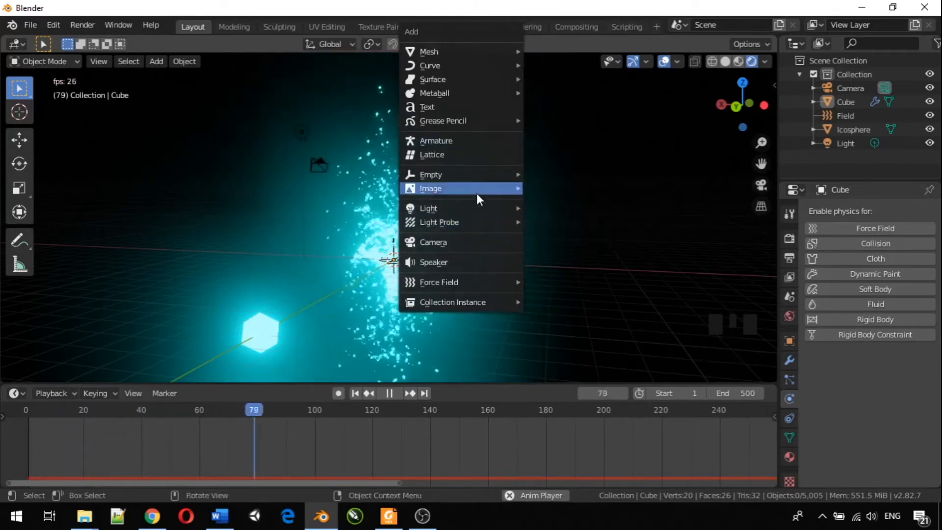
pyautogui.moveTo(492, 280)
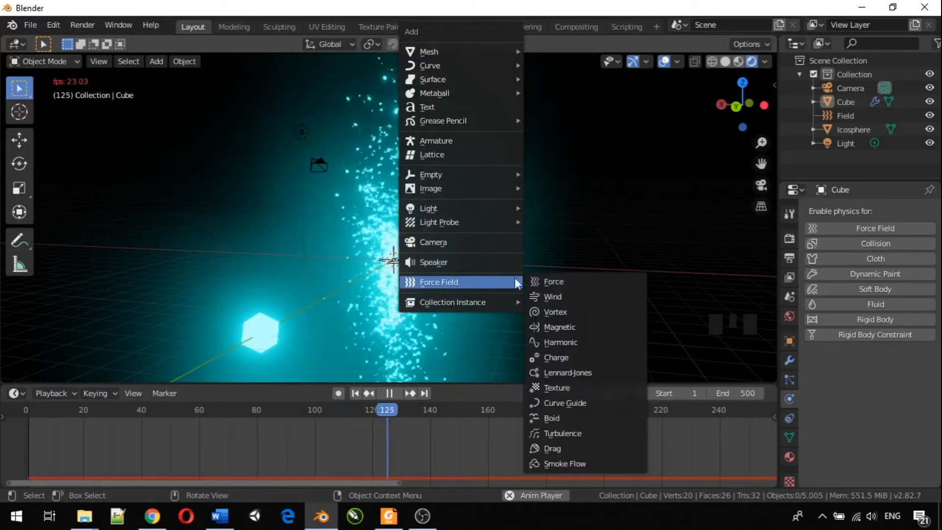
pyautogui.click(581, 316)
pyautogui.scroll(2, 432, 267)
pyautogui.scroll(4, 431, 266)
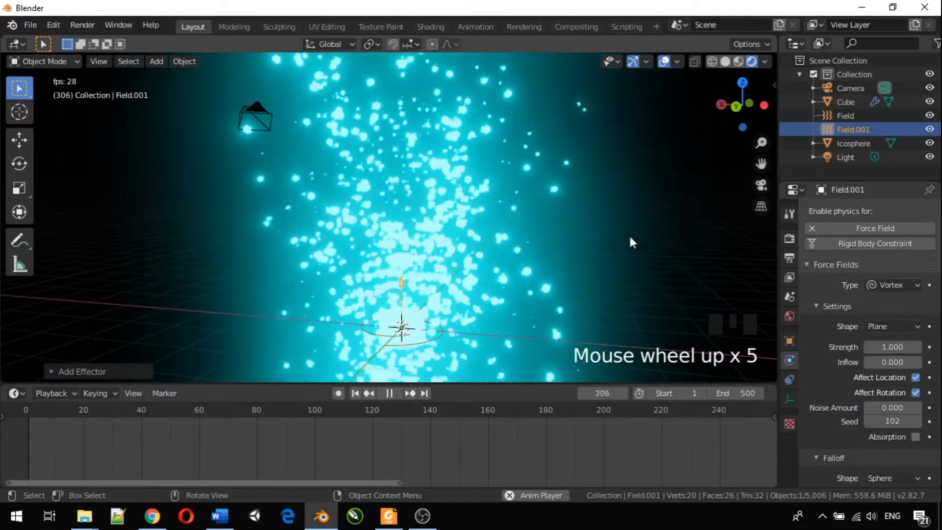
# - Set the new vortex field's X rotation to 90° and deselect the field
pyautogui.press('n')
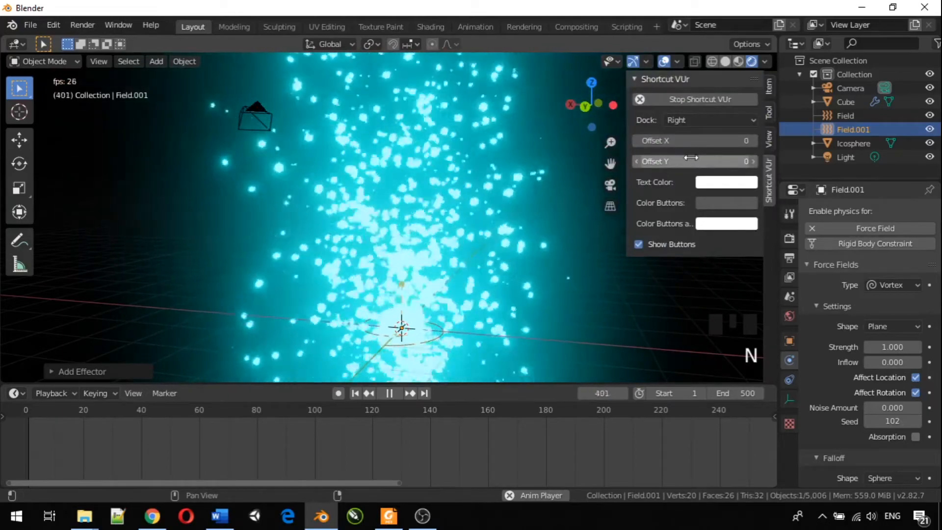
pyautogui.click(769, 86)
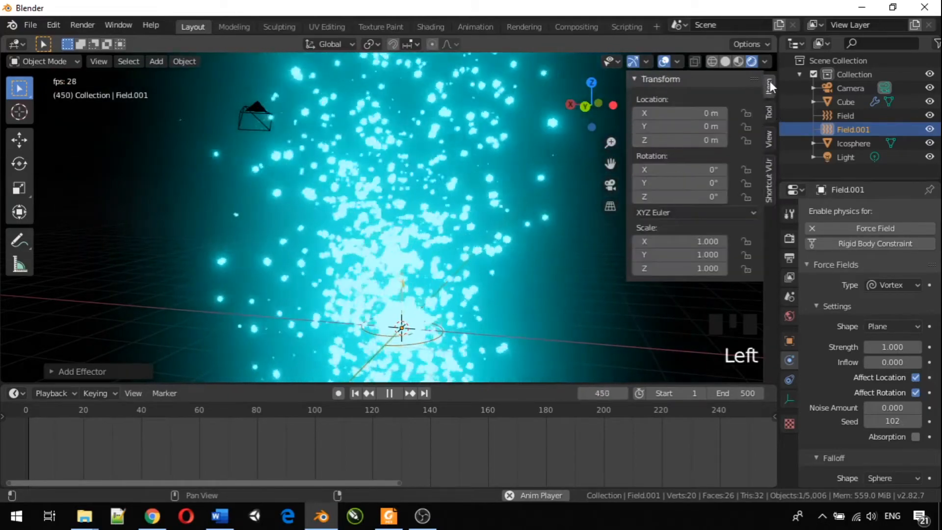
pyautogui.click(707, 169)
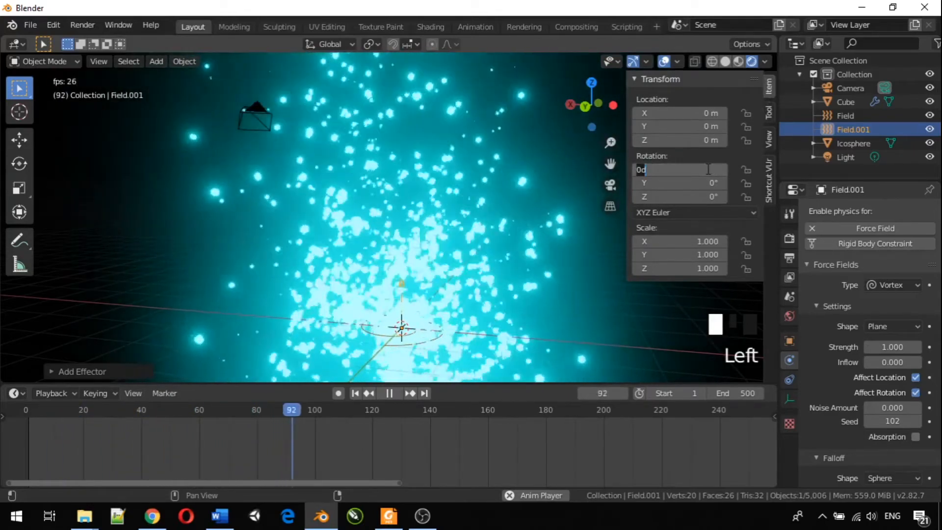
pyautogui.write('90')
pyautogui.press('Return')
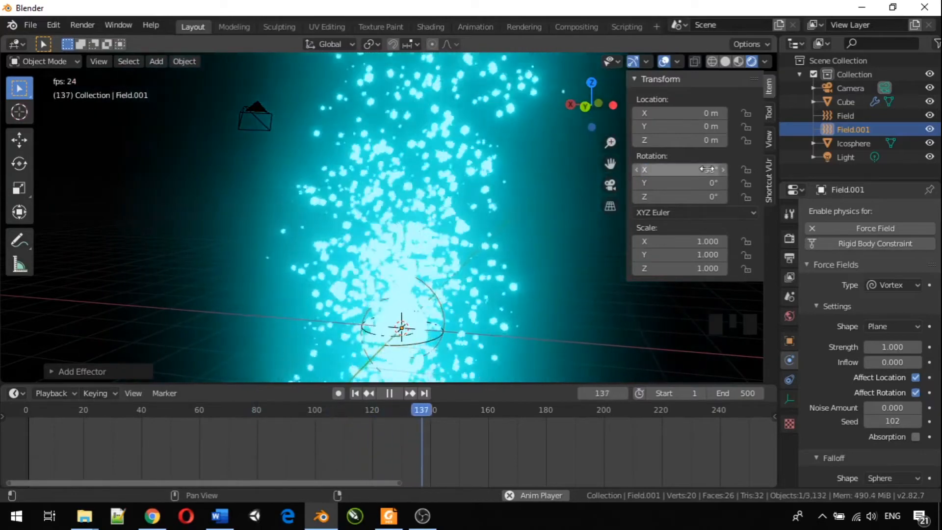
pyautogui.scroll(-3, 490, 231)
pyautogui.scroll(-1, 489, 231)
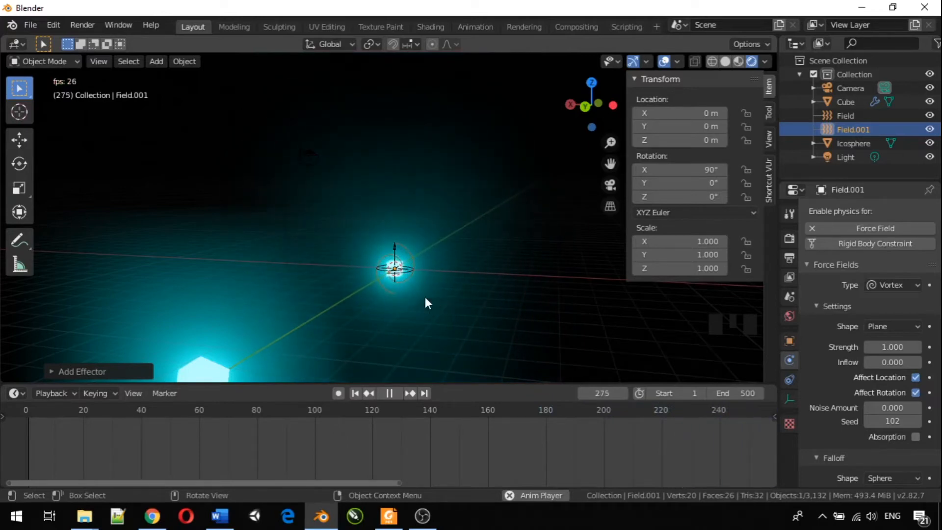
pyautogui.scroll(4, 407, 292)
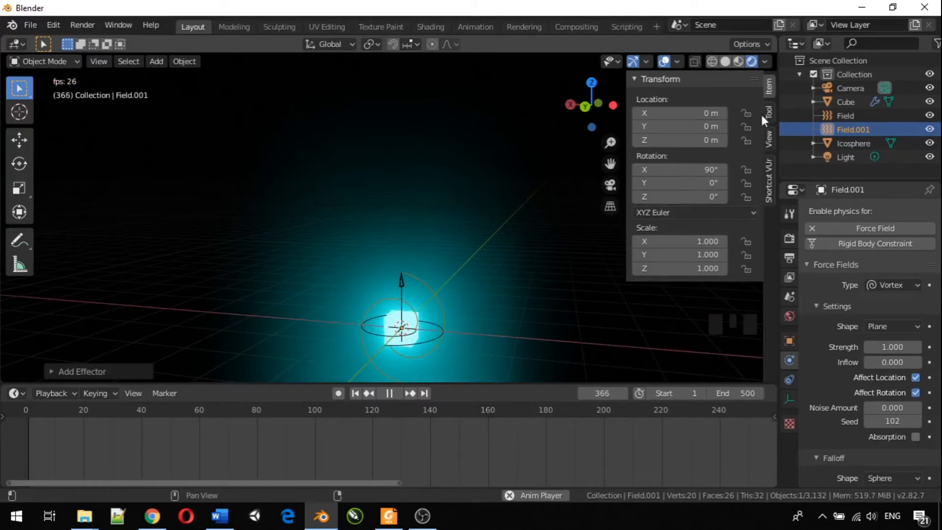
pyautogui.click(768, 91)
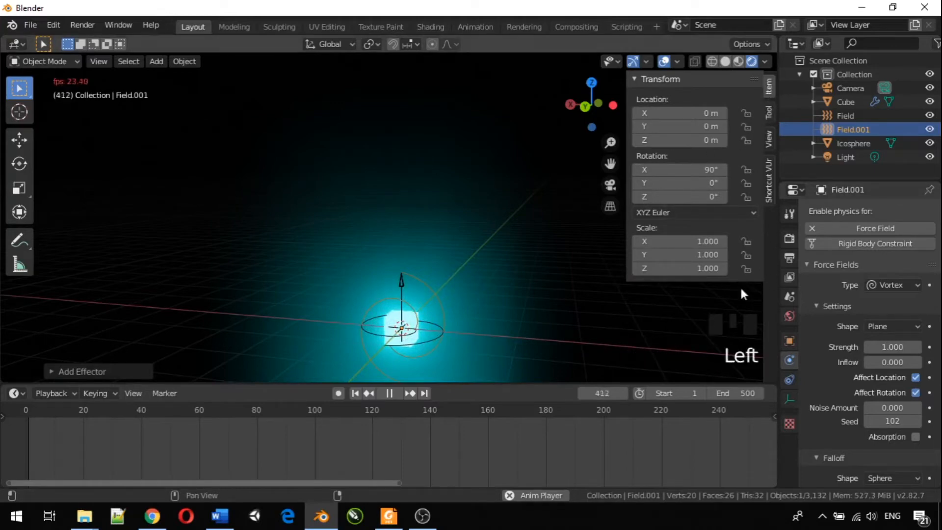
pyautogui.click(317, 299)
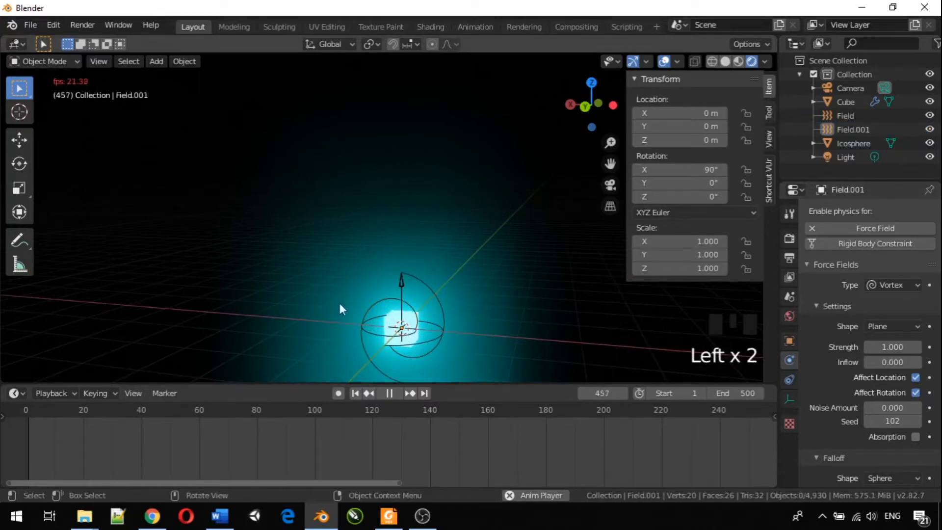
pyautogui.scroll(1, 396, 314)
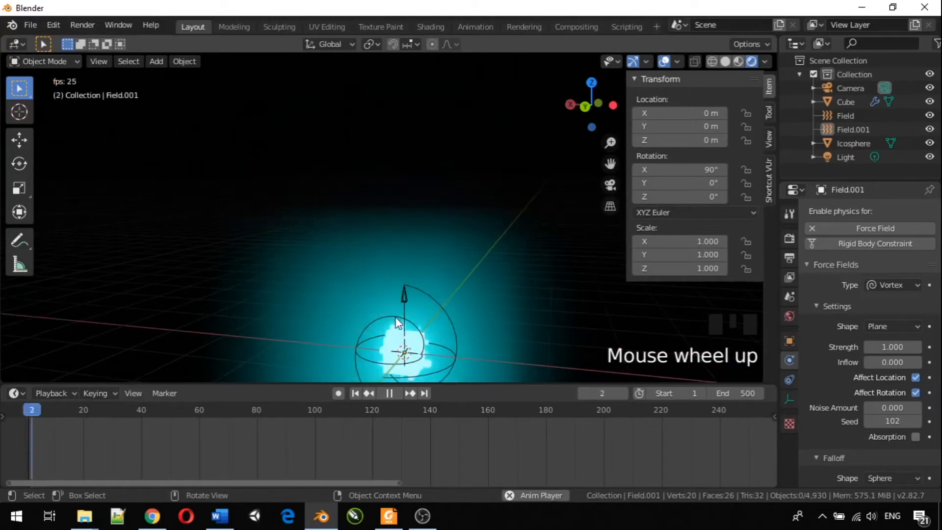
# - Raise the strength of the vortex field rotated 90° to 15.2 and restart the animation from frame 1
pyautogui.scroll(-2, 396, 317)
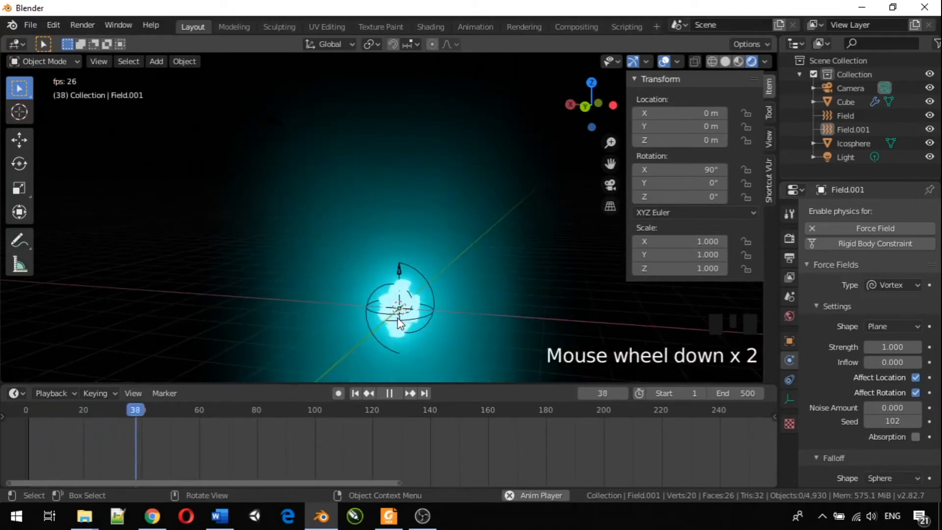
pyautogui.click(433, 303)
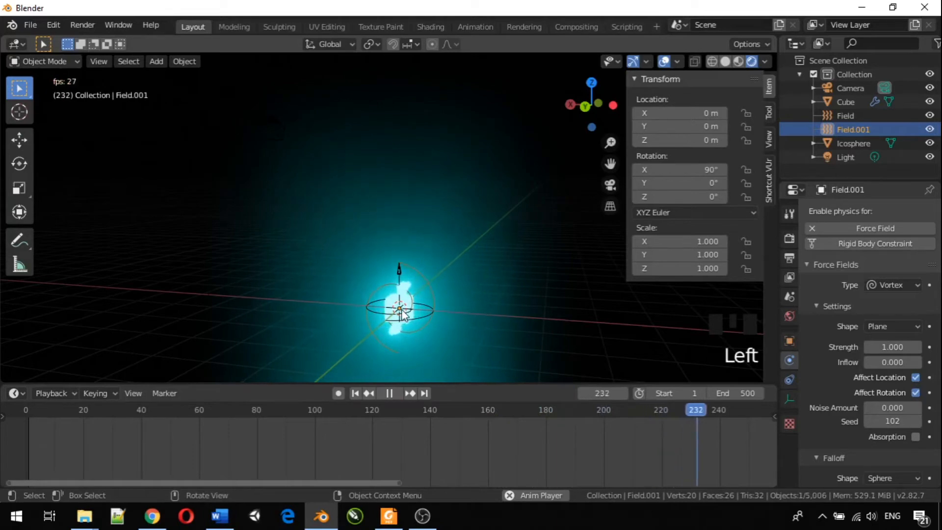
pyautogui.scroll(2, 401, 309)
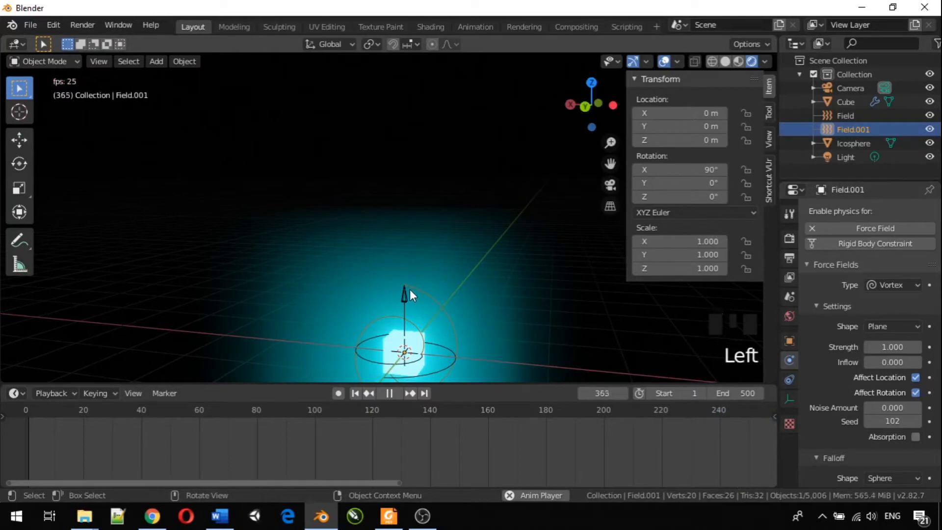
pyautogui.scroll(-2, 441, 333)
pyautogui.scroll(1, 441, 333)
pyautogui.press('Left')
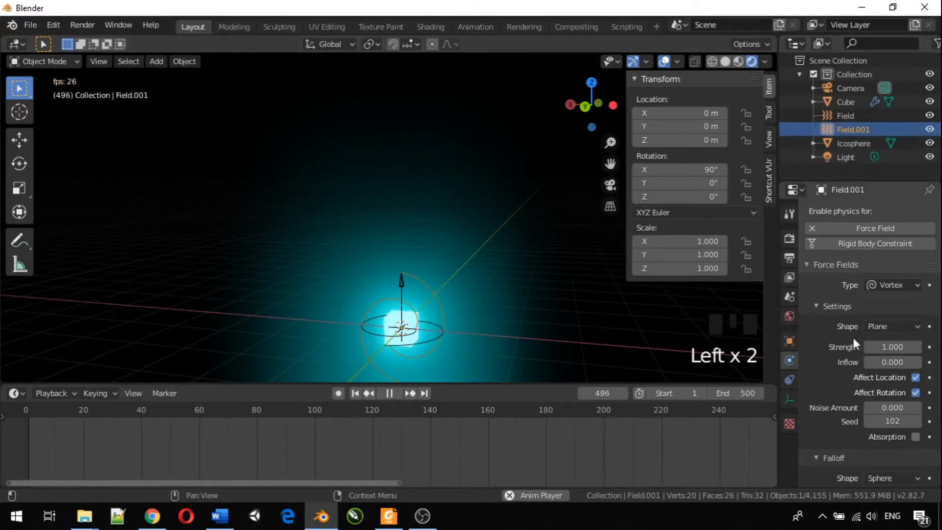
pyautogui.press('Left')
pyautogui.moveTo(892, 347)
pyautogui.mouseDown()
pyautogui.moveTo(909, 347)
pyautogui.moveTo(886, 347)
pyautogui.mouseUp()
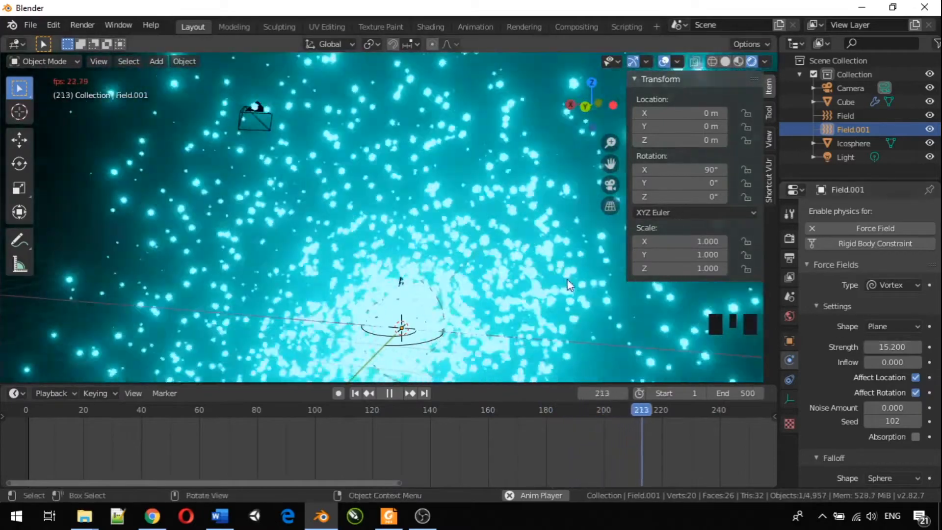
pyautogui.click(603, 393)
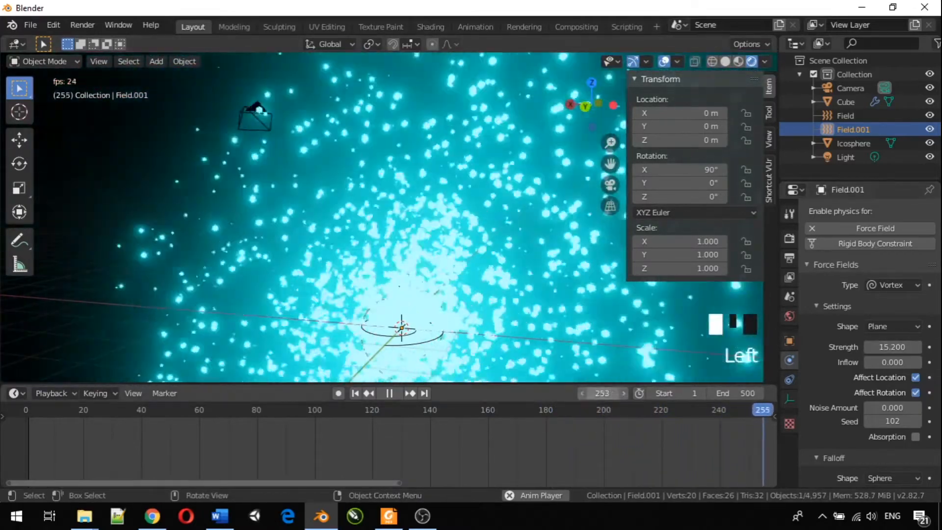
pyautogui.write('1')
pyautogui.press('Return')
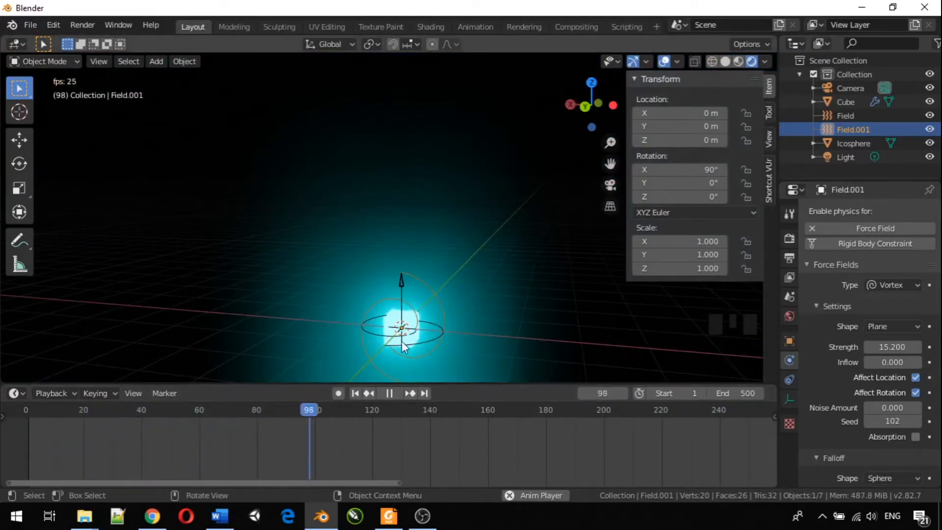
# - Set the unrotated vortex field's strength to 15 and its inflow to 3.1
pyautogui.click(439, 328)
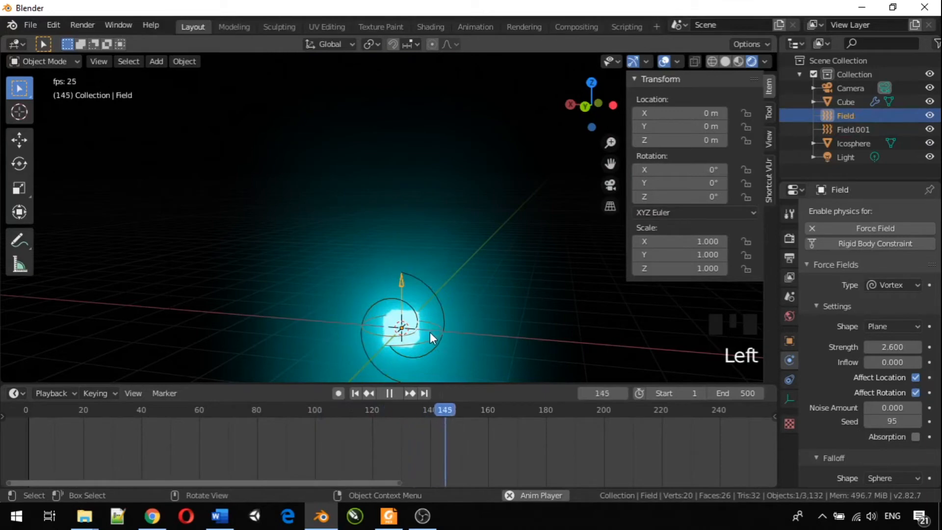
pyautogui.moveTo(883, 347); pyautogui.dragTo(887, 347)
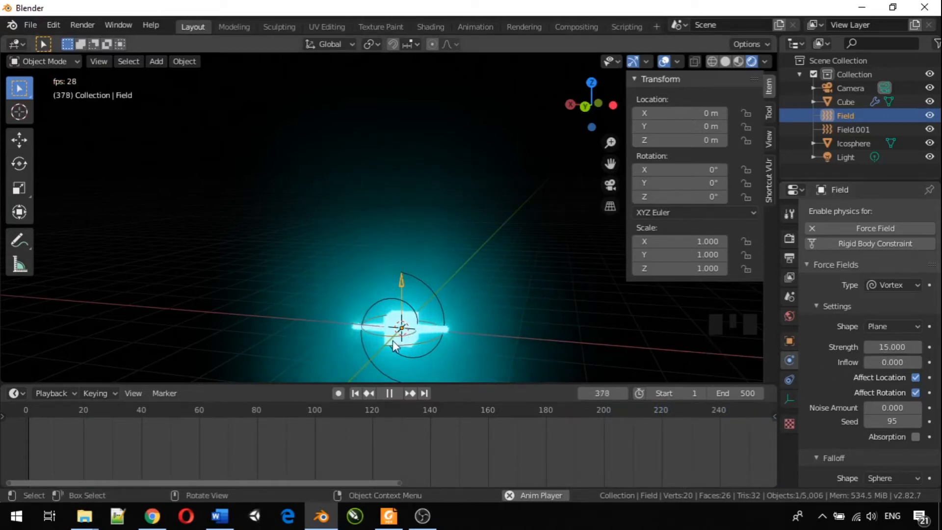
pyautogui.moveTo(395, 341); pyautogui.dragTo(396, 103, button='middle')
pyautogui.moveTo(414, 325)
pyautogui.mouseDown(button='middle')
pyautogui.moveTo(551, 290)
pyautogui.moveTo(512, 272)
pyautogui.moveTo(514, 284)
pyautogui.moveTo(504, 277)
pyautogui.moveTo(411, 314)
pyautogui.moveTo(422, 319)
pyautogui.moveTo(433, 313)
pyautogui.moveTo(343, 307)
pyautogui.moveTo(290, 279)
pyautogui.moveTo(157, 262)
pyautogui.moveTo(91, 273)
pyautogui.moveTo(50, 316)
pyautogui.moveTo(6, 301)
pyautogui.moveTo(776, 281)
pyautogui.mouseUp(button='middle')
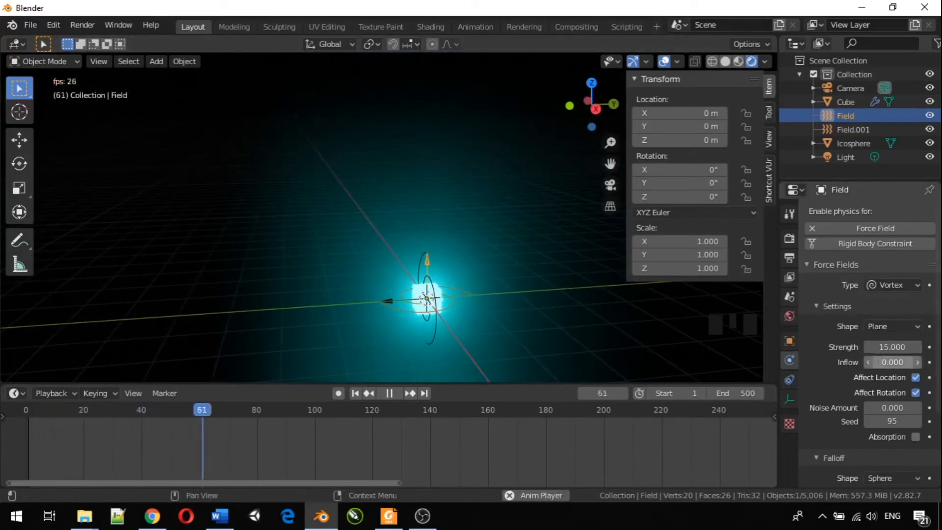
pyautogui.moveTo(892, 362); pyautogui.dragTo(866, 364)
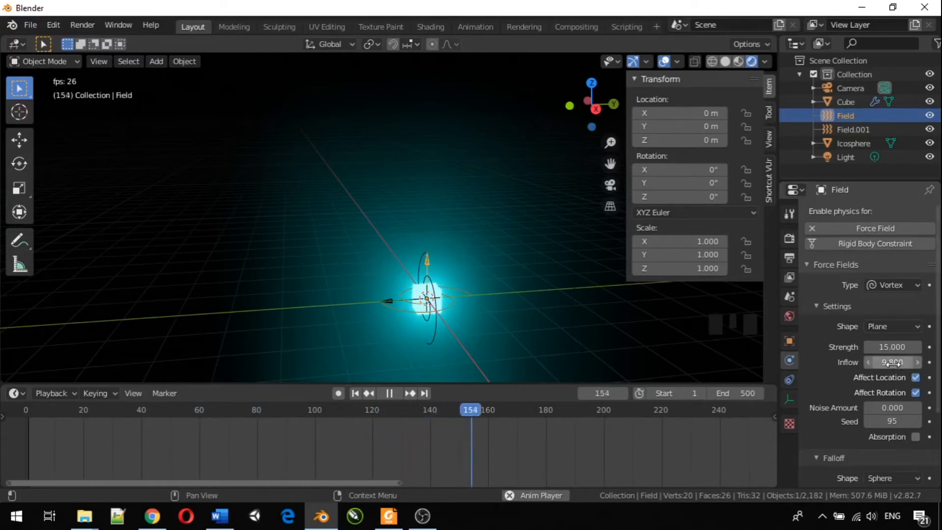
pyautogui.moveTo(892, 362); pyautogui.dragTo(891, 362)
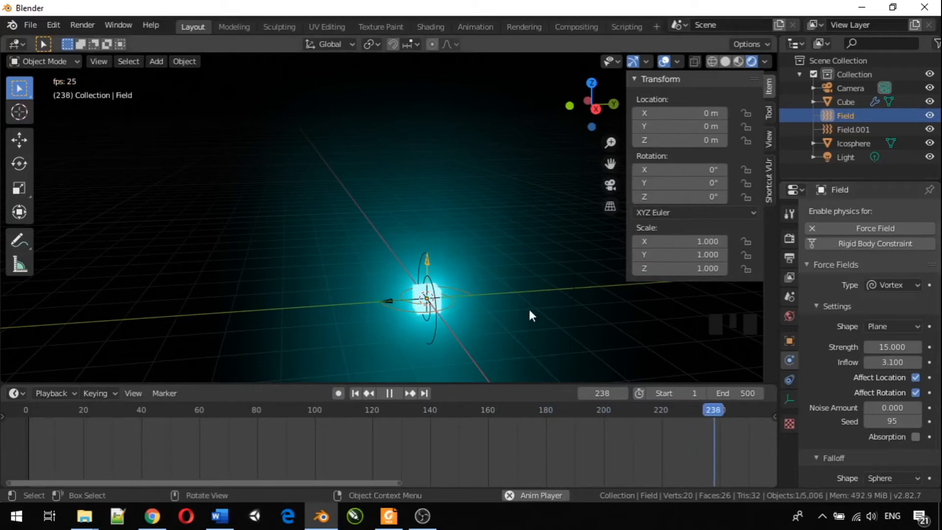
# - Move the emitter cube up along the Z axis to a height of about 1.64 m
pyautogui.click(417, 294)
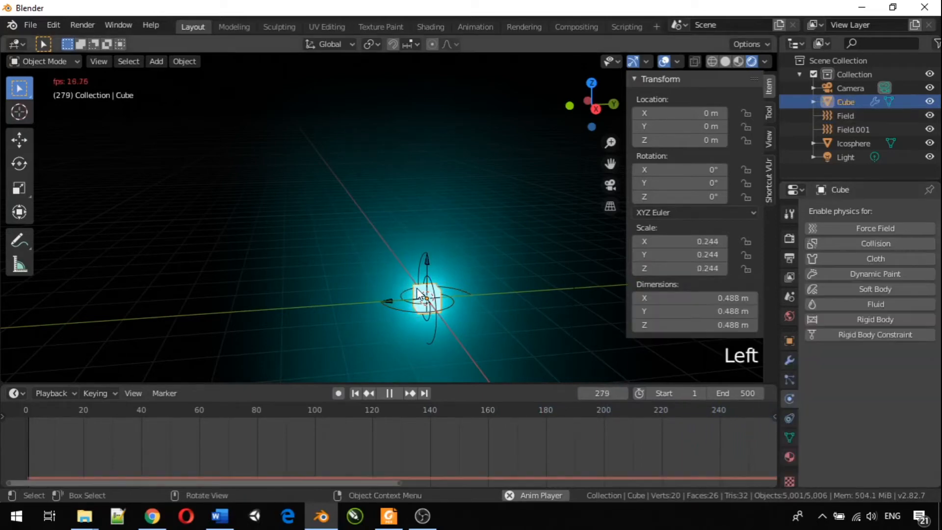
pyautogui.press('g')
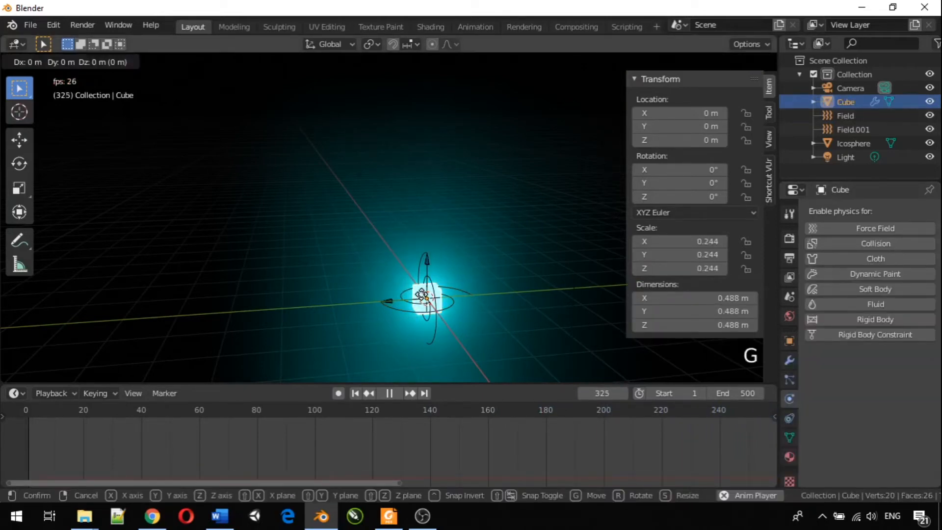
pyautogui.press('z')
pyautogui.click(421, 220)
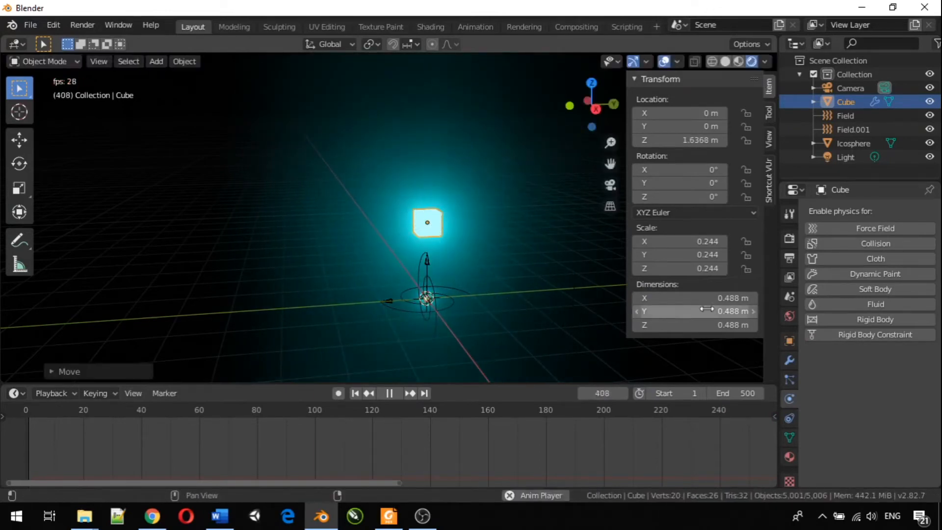
# - Set the unrotated vortex field's strength to -39.7 and check the particle spread from near and far
pyautogui.click(450, 295)
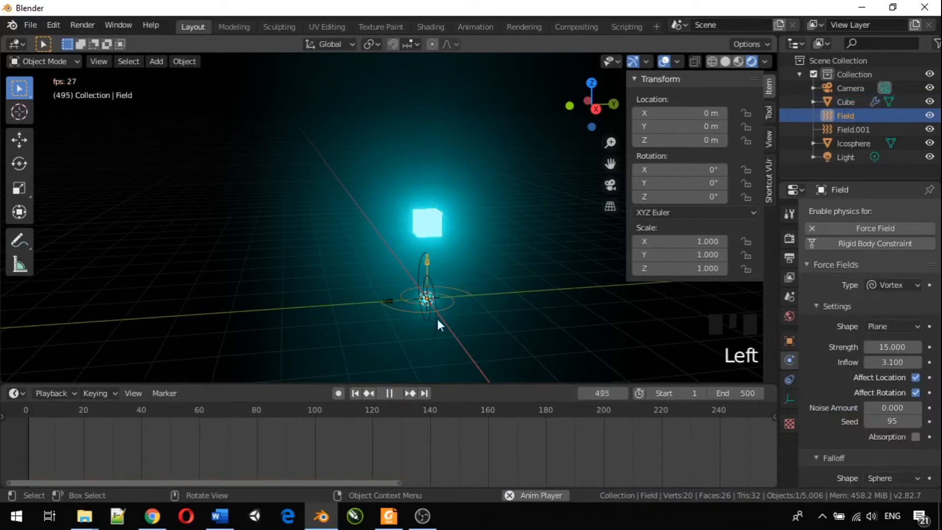
pyautogui.moveTo(473, 322); pyautogui.dragTo(335, 330, button='middle')
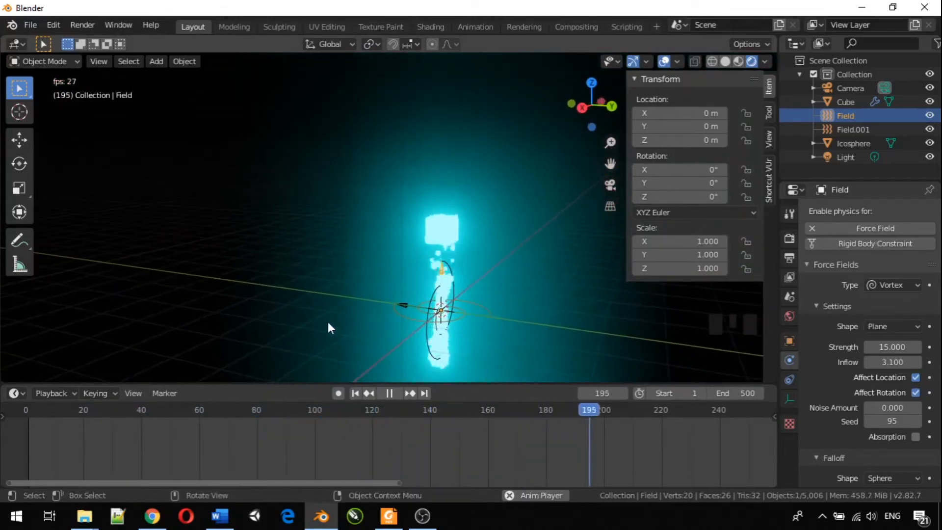
pyautogui.click(460, 315)
pyautogui.click(463, 309)
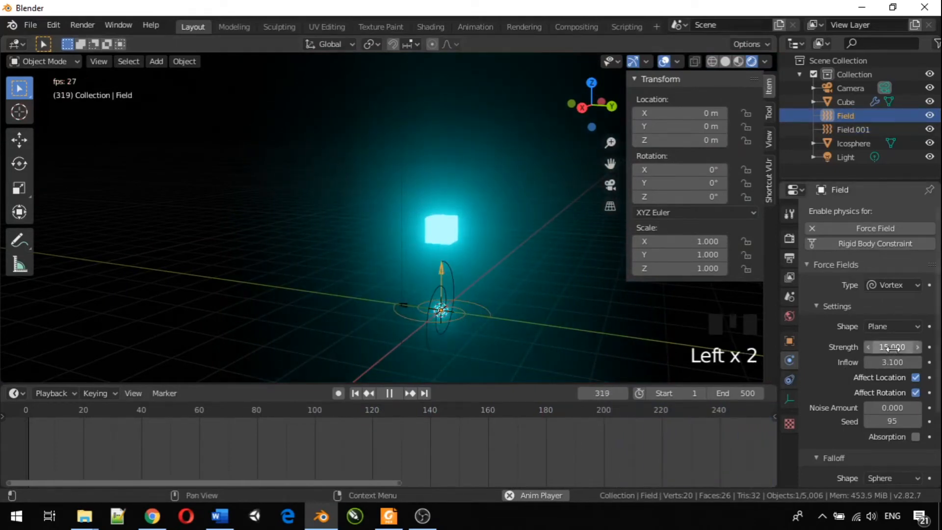
pyautogui.moveTo(892, 347); pyautogui.dragTo(902, 346)
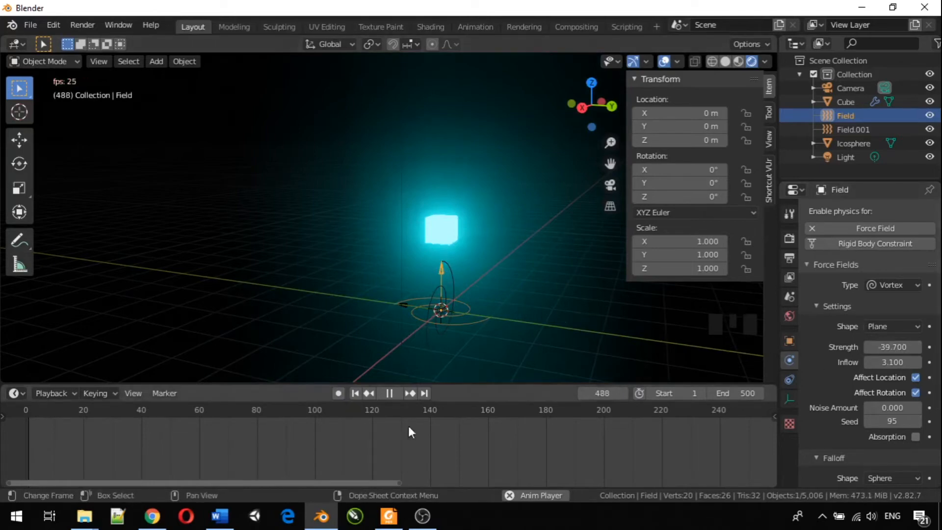
pyautogui.scroll(-7, 422, 289)
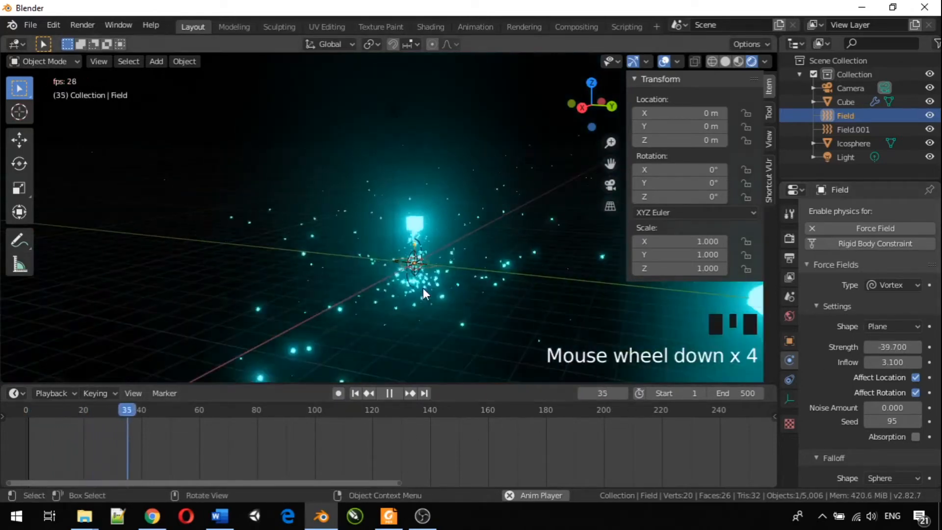
pyautogui.scroll(7, 423, 288)
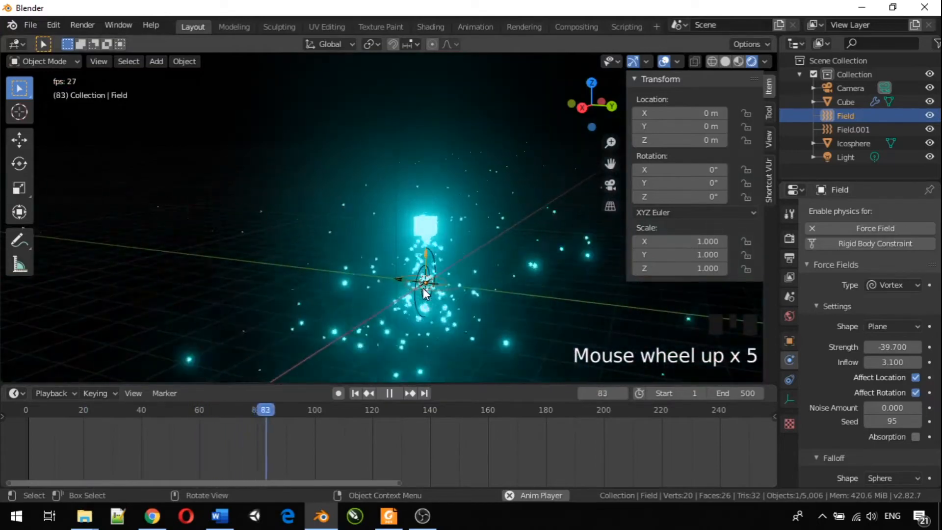
# - Select the unrotated vortex field again and set its strength to 10
pyautogui.click(452, 301)
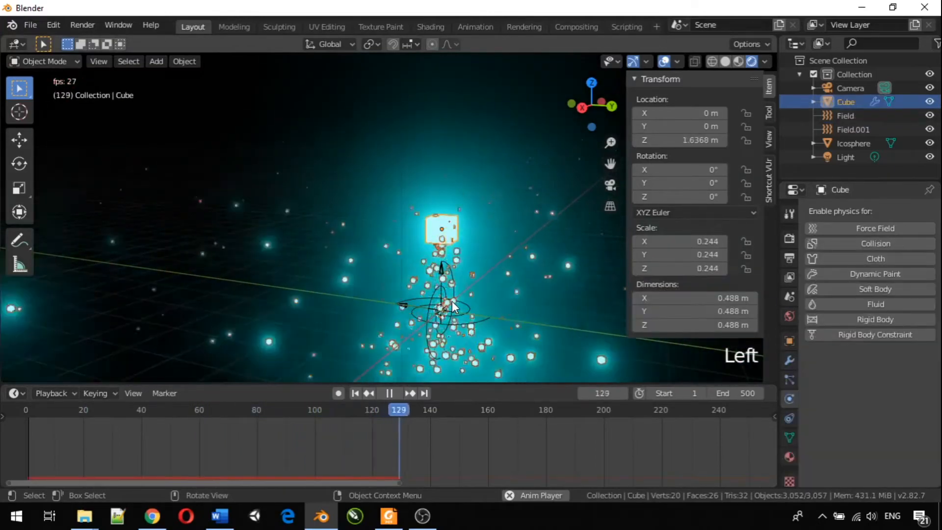
pyautogui.click(447, 284)
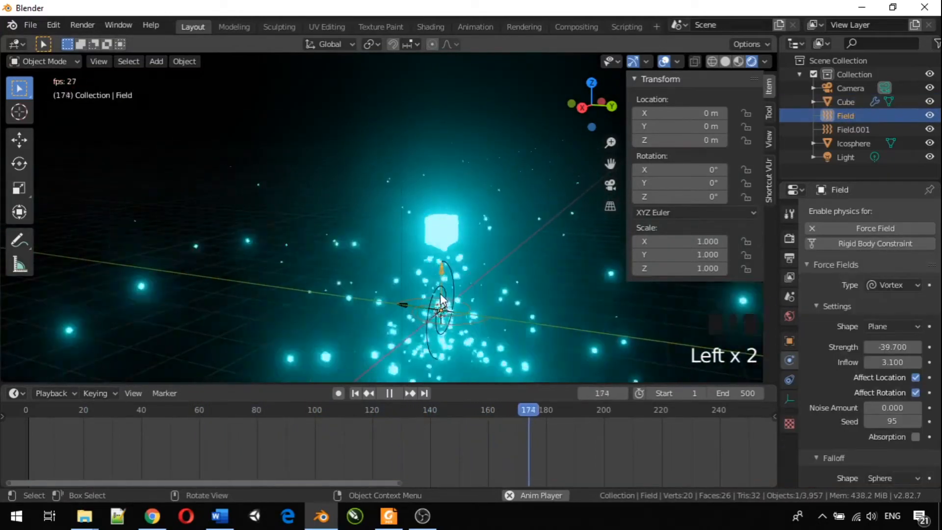
pyautogui.click(440, 290)
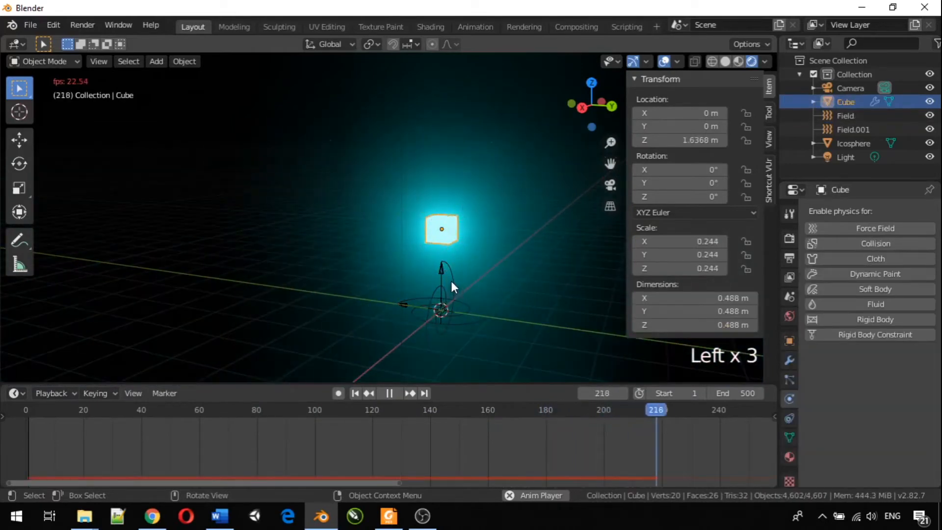
pyautogui.click(453, 280)
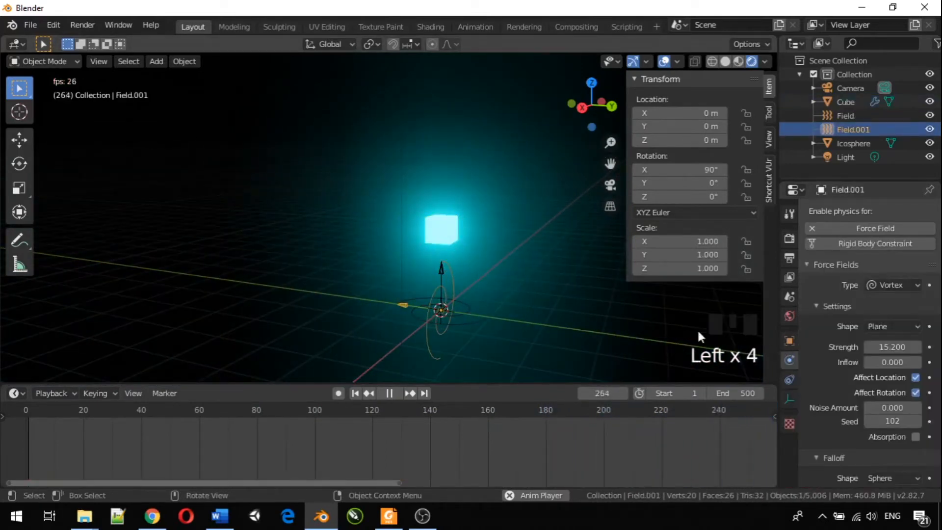
pyautogui.click(469, 310)
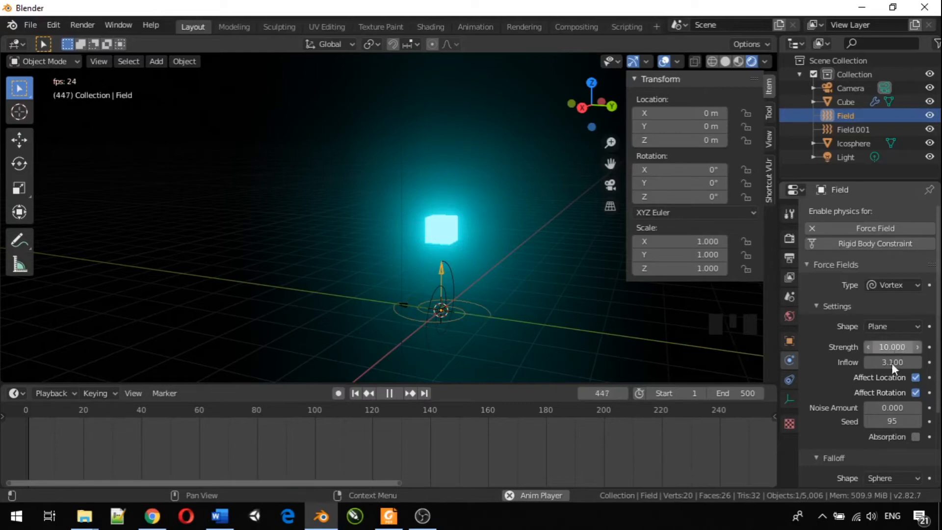
# - Set the strength of the vortex field rotated 90° to 10
pyautogui.click(452, 282)
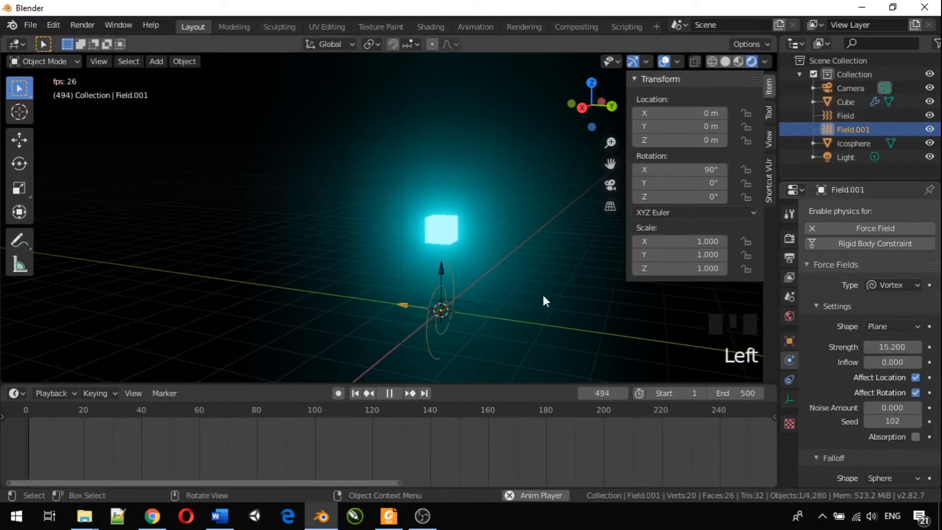
pyautogui.click(883, 348)
pyautogui.write('10')
pyautogui.press('Return')
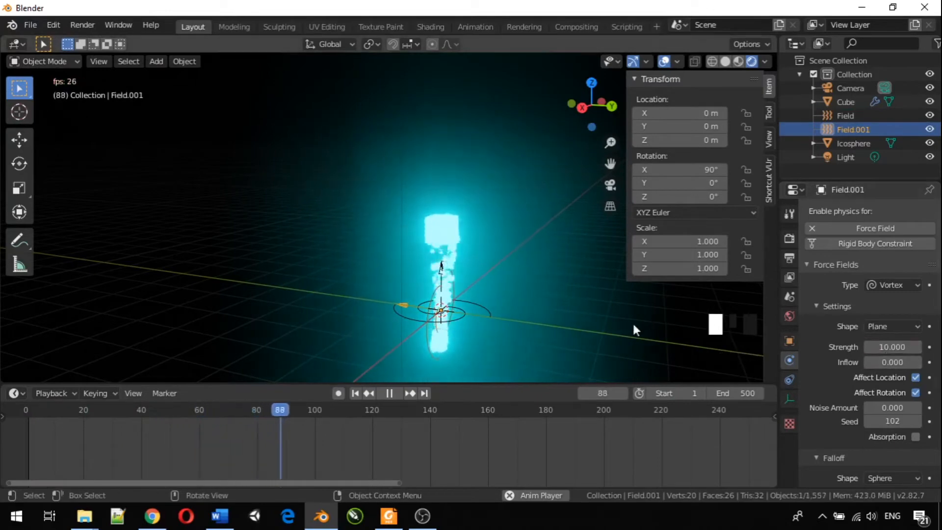
# - Set the unrotated vortex field's inflow to 0
pyautogui.click(411, 311)
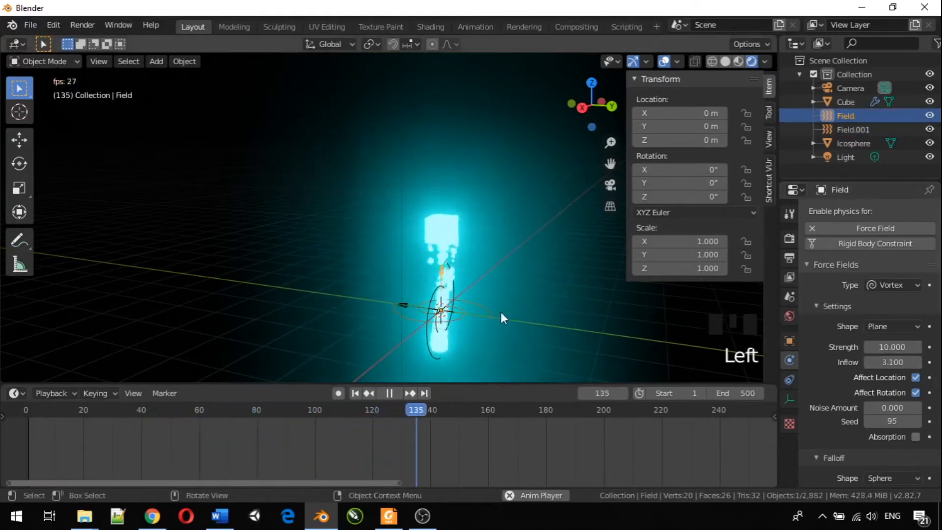
pyautogui.doubleClick(903, 363)
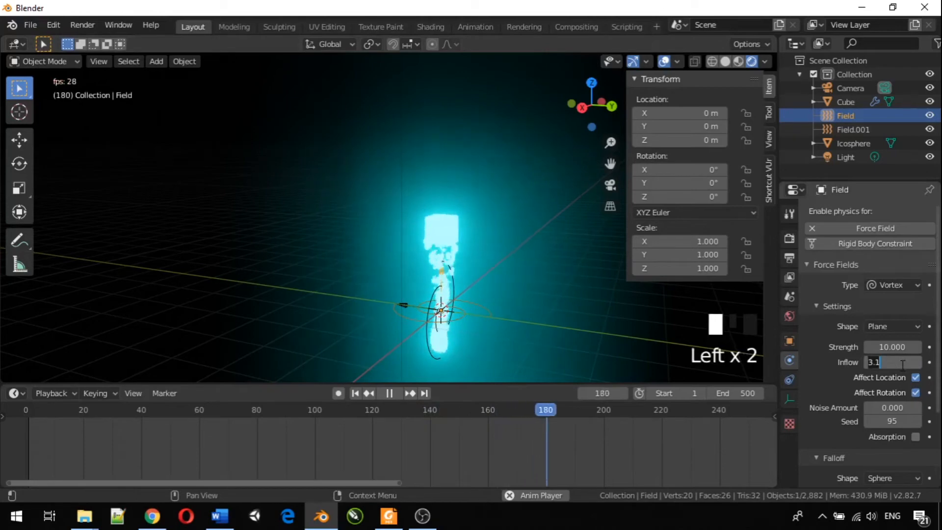
pyautogui.write('0')
pyautogui.press('Return')
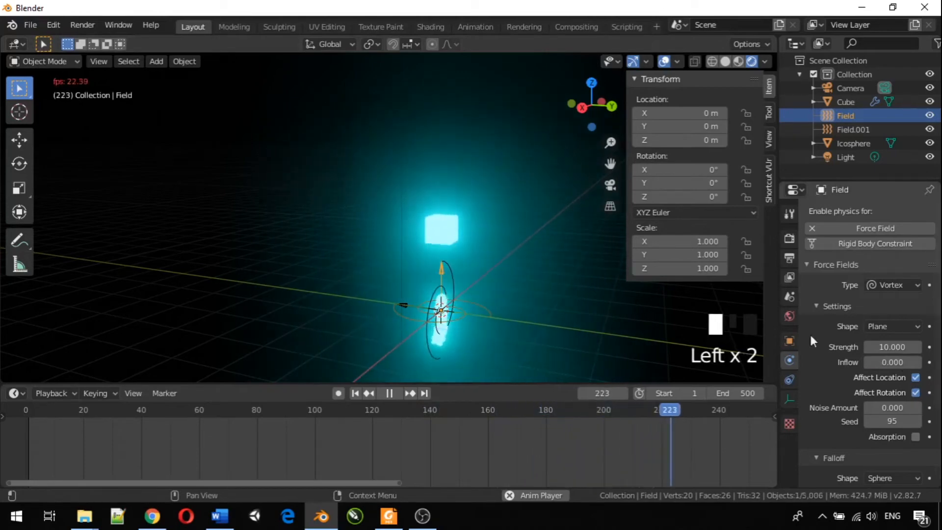
# - Move the vortex field rotated 90° along the Y axis to about 3.62 m from the origin
pyautogui.click(453, 293)
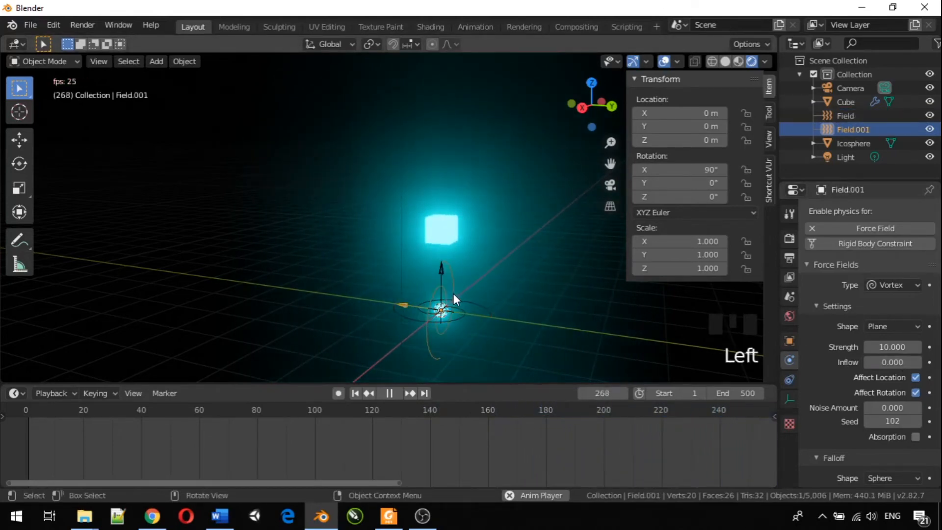
pyautogui.press('g')
pyautogui.press('x')
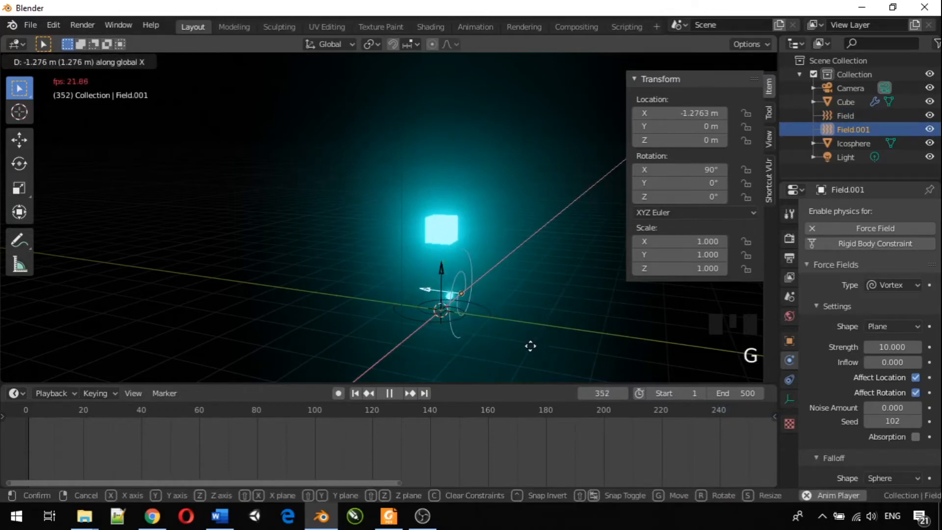
pyautogui.press('y')
pyautogui.click(650, 67)
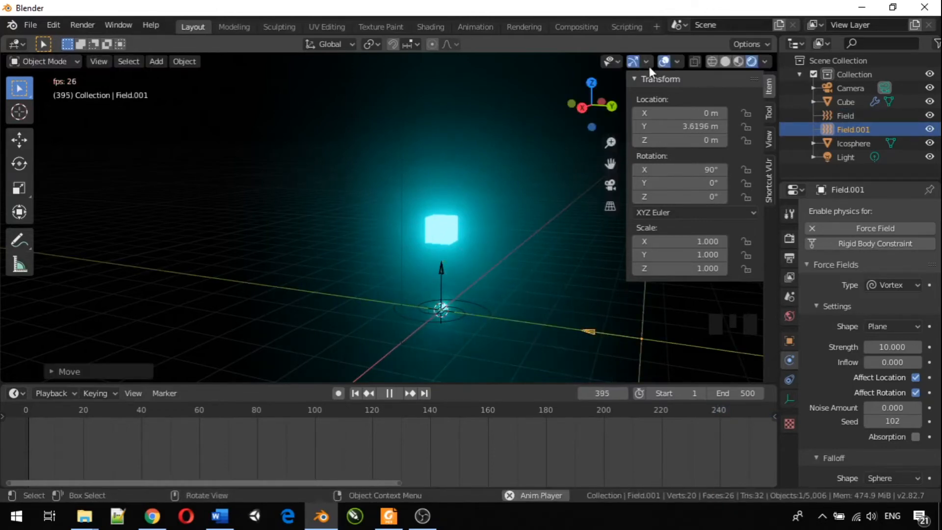
pyautogui.scroll(-3, 649, 66)
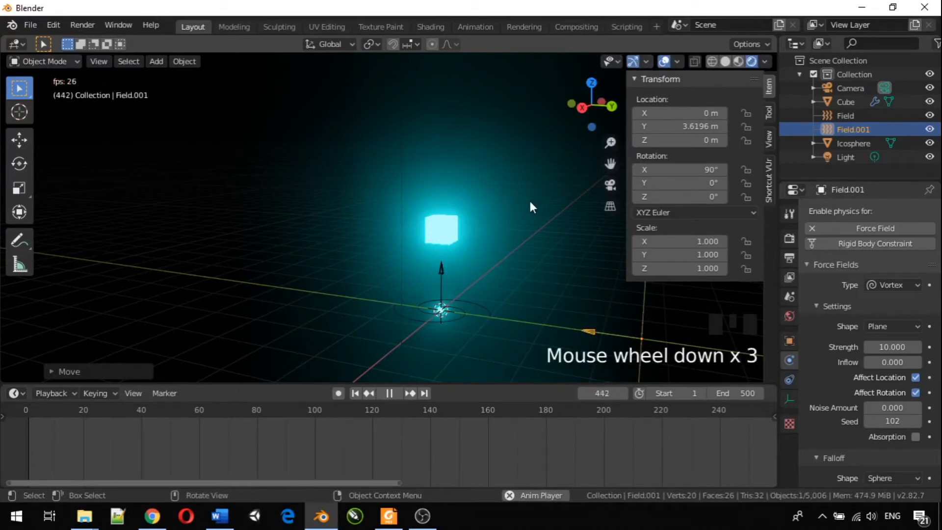
# - Move the vortex field rotated 90° up along the Z axis to about 2.8 m
pyautogui.press('g')
pyautogui.press('z')
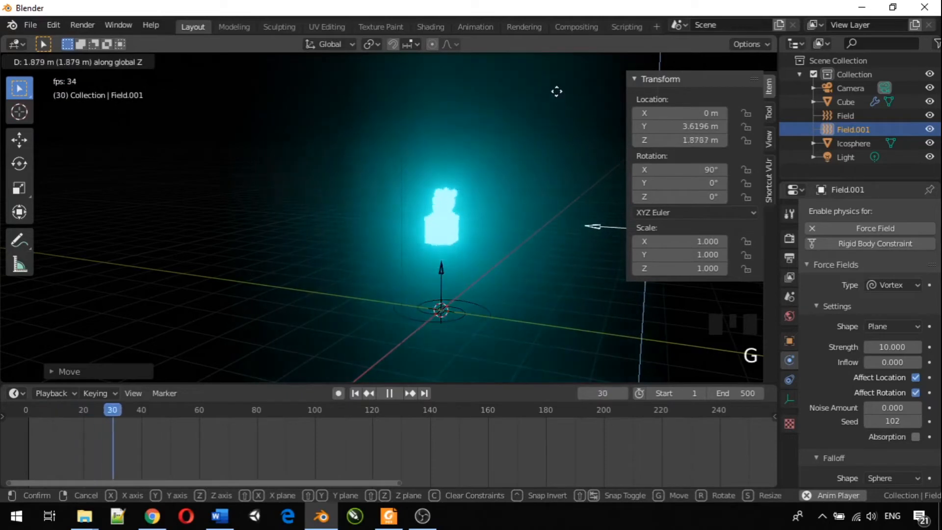
pyautogui.click(547, 366)
# - Move the particle-emitting cube along the X axis to about -3.34 m and replay the animation from its early frames
pyautogui.moveTo(422, 275); pyautogui.dragTo(393, 238, button='middle')
pyautogui.click(372, 221)
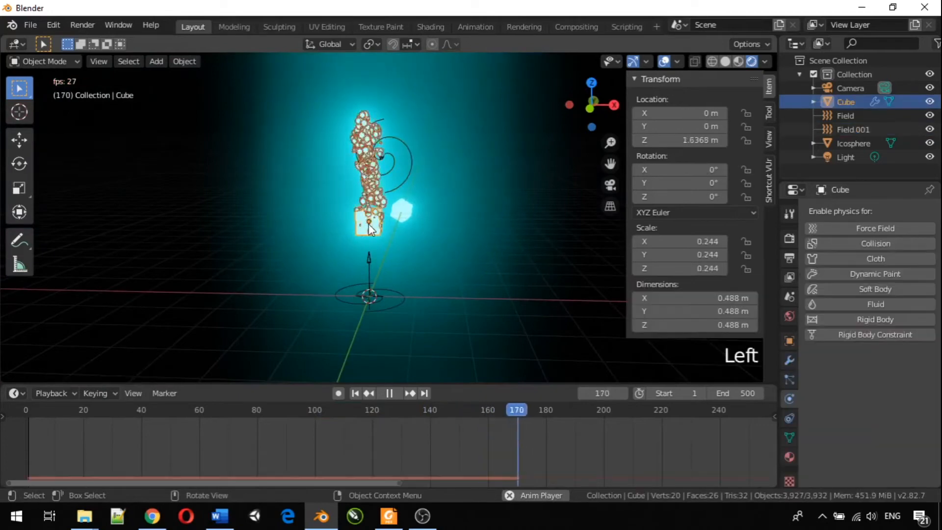
pyautogui.press('g')
pyautogui.press('x')
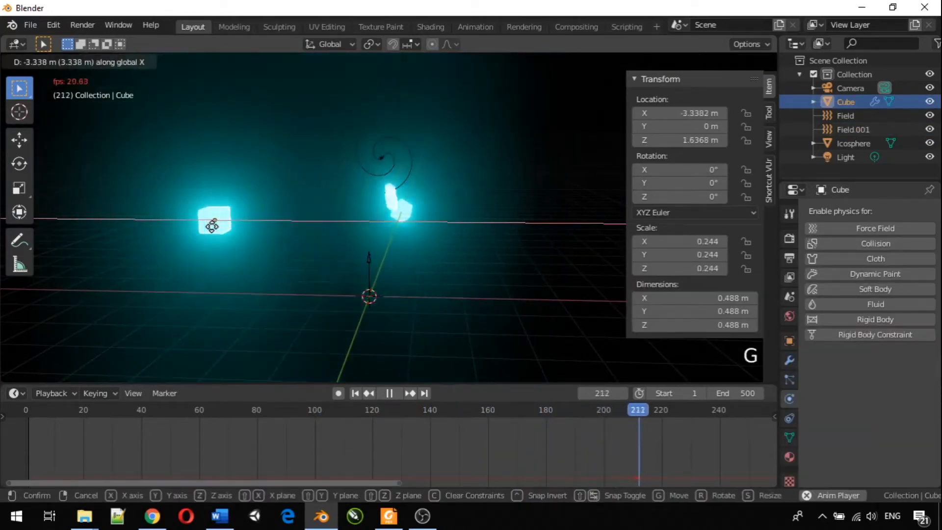
pyautogui.click(219, 233)
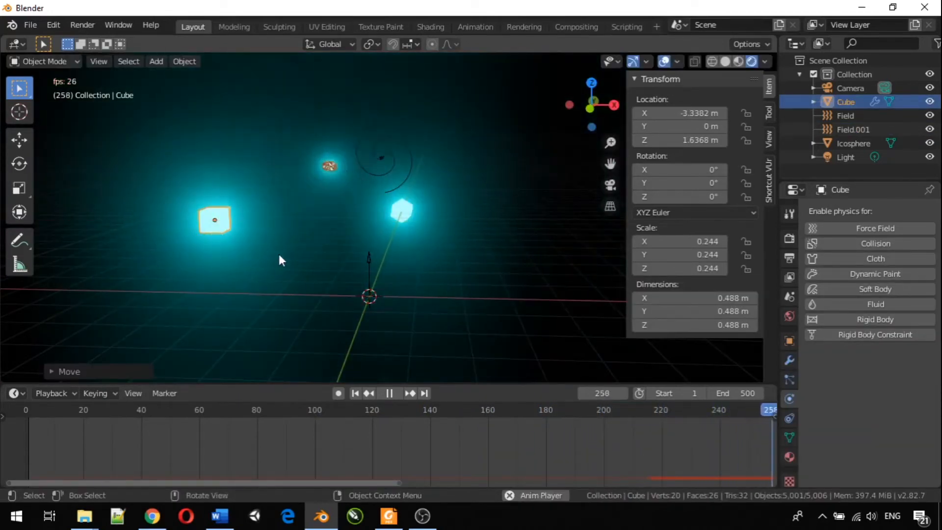
pyautogui.moveTo(336, 243); pyautogui.dragTo(188, 255, button='middle')
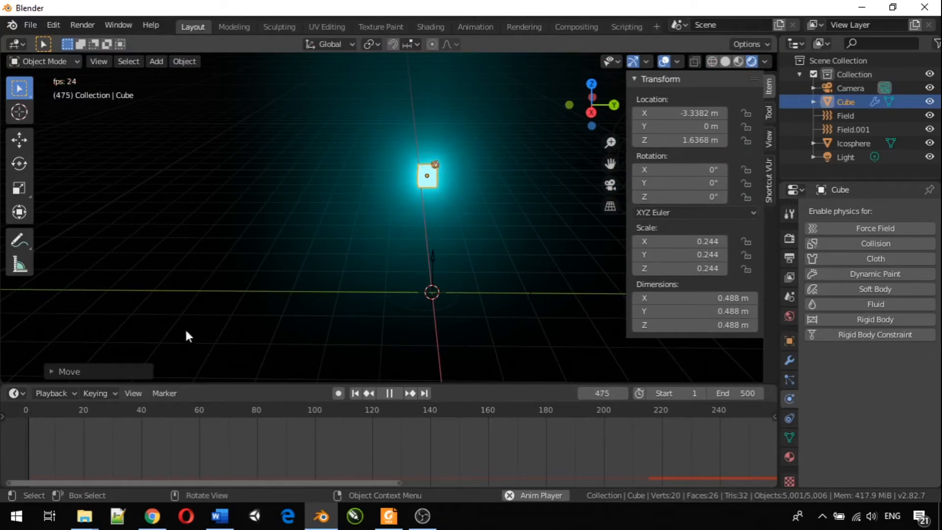
pyautogui.moveTo(364, 409); pyautogui.dragTo(78, 403)
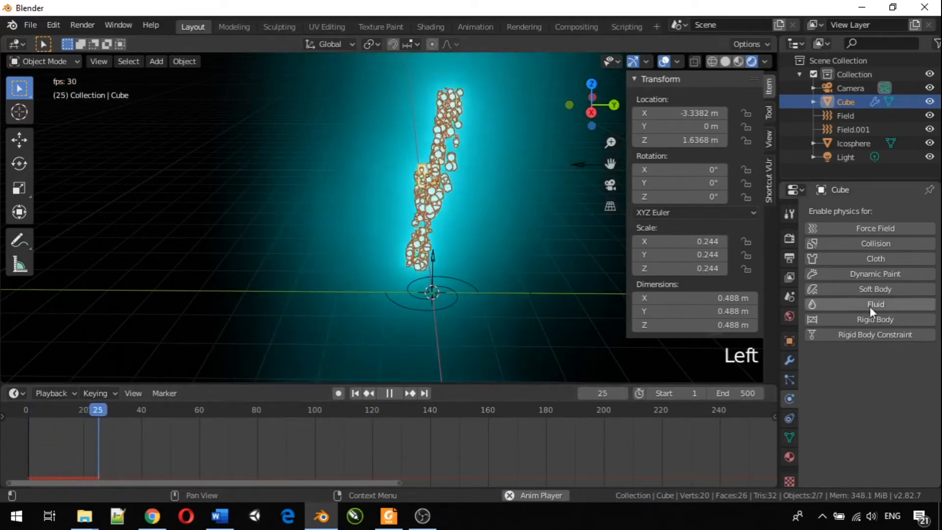
# - Deselect the cube, then select the vortex field rotated 90° and set its strength to 4.1
pyautogui.click(315, 242)
pyautogui.moveTo(316, 242); pyautogui.dragTo(439, 239, button='middle')
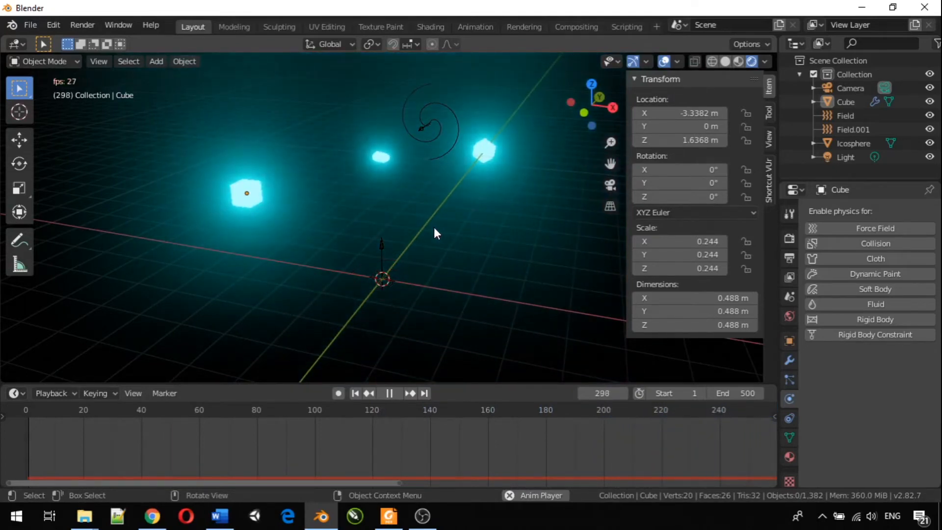
pyautogui.moveTo(437, 205); pyautogui.dragTo(425, 208, button='middle')
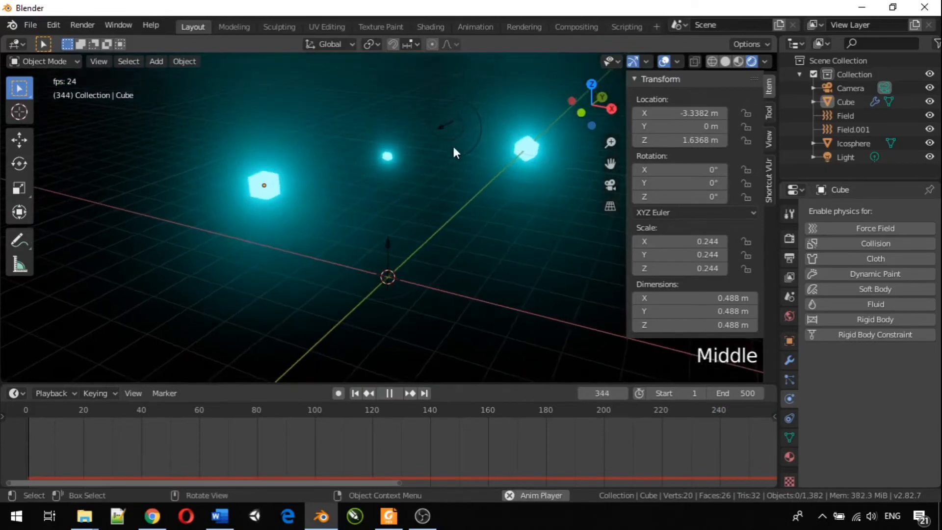
pyautogui.click(455, 126)
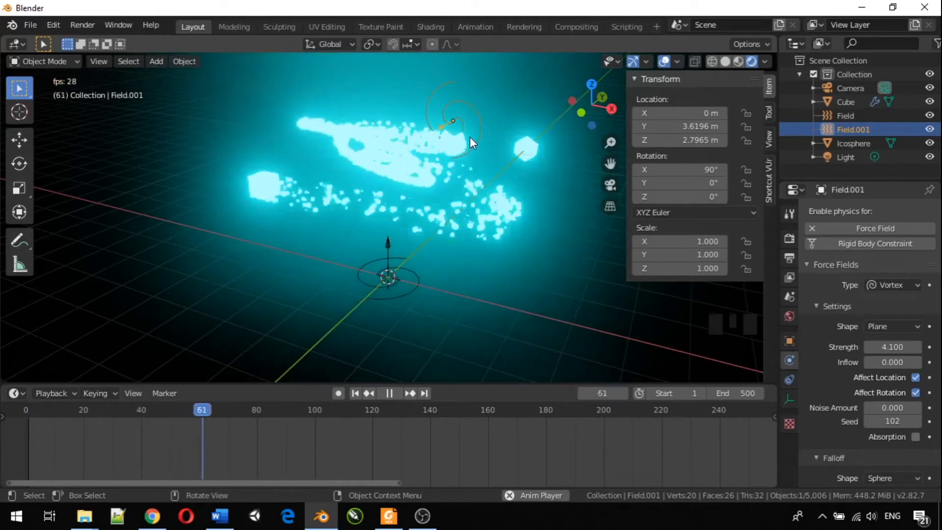
# - Rotate the upper vortex force field freehand by about 57° in the current view
pyautogui.click(471, 129)
pyautogui.click(476, 125)
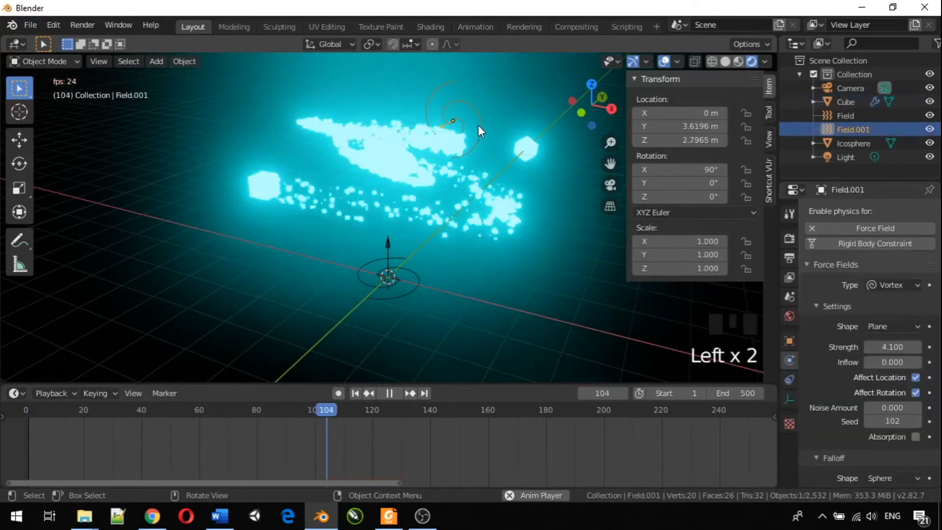
pyautogui.click(479, 119)
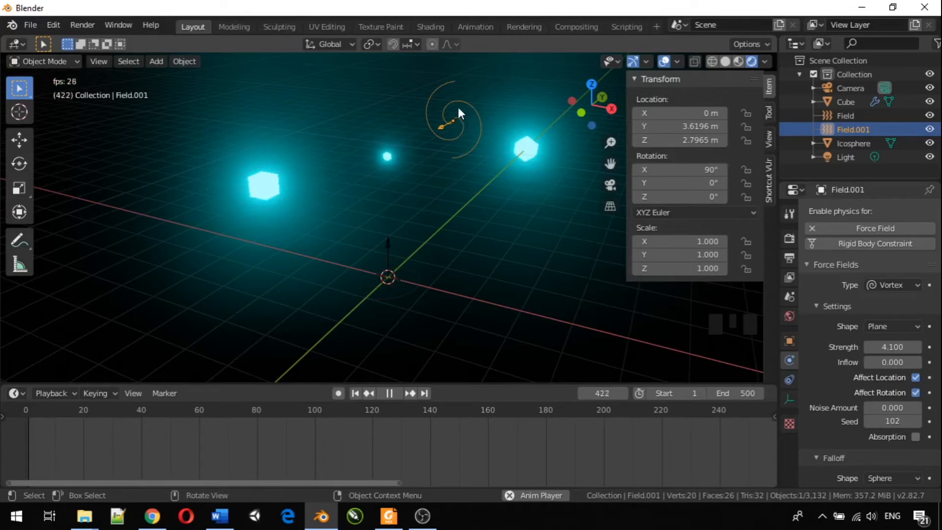
pyautogui.press('r')
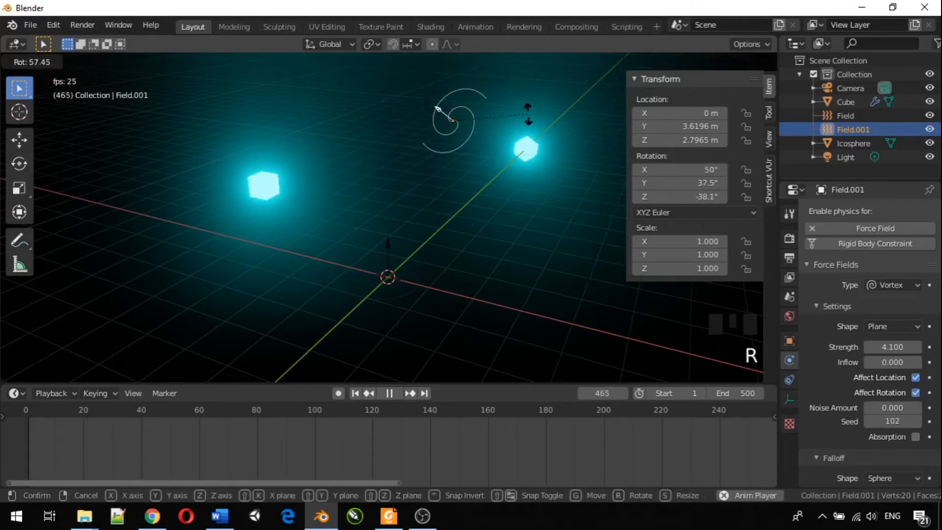
pyautogui.click(525, 116)
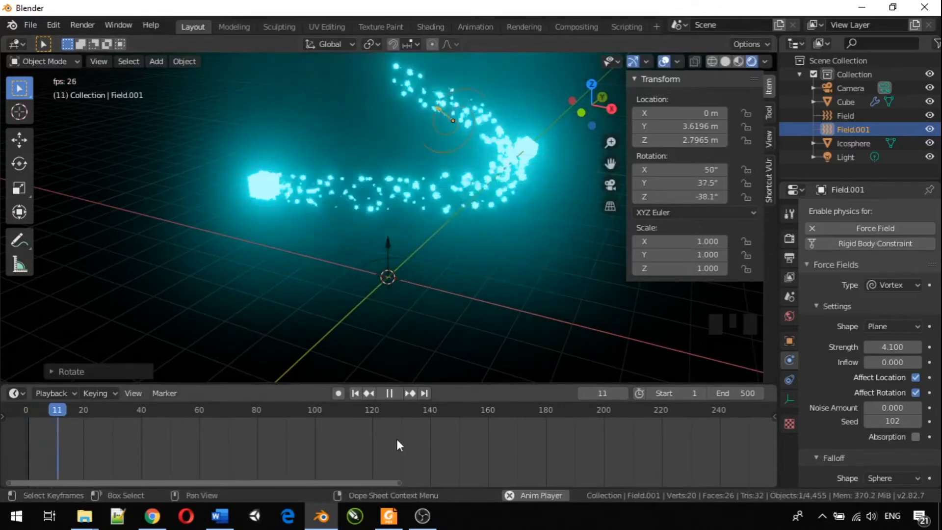
pyautogui.scroll(-4, 401, 231)
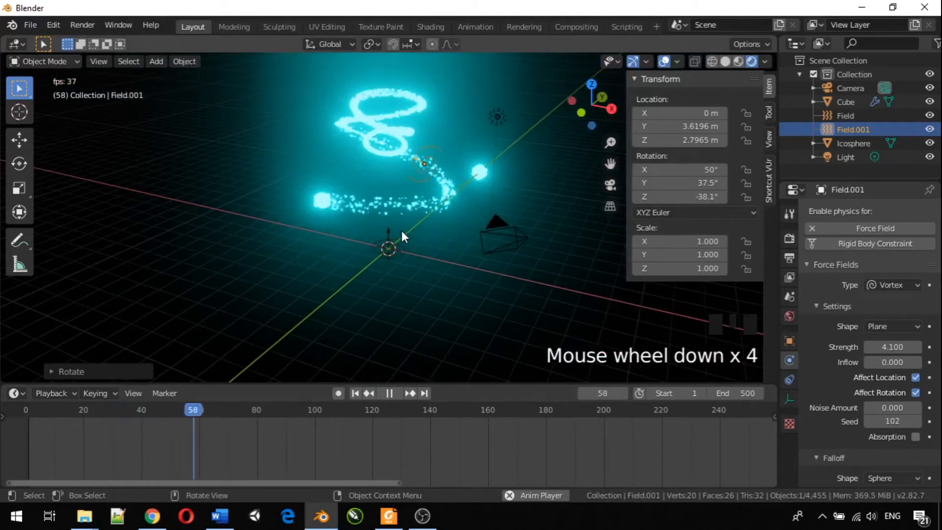
pyautogui.moveTo(421, 170); pyautogui.dragTo(443, 185, button='middle')
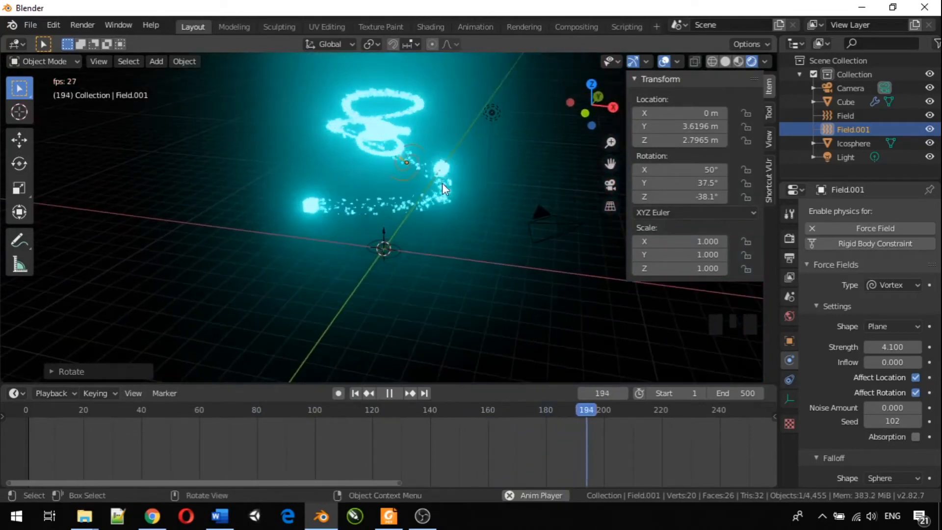
# - Set the physics type of the emitter cube's particle system to Fluid
pyautogui.click(444, 163)
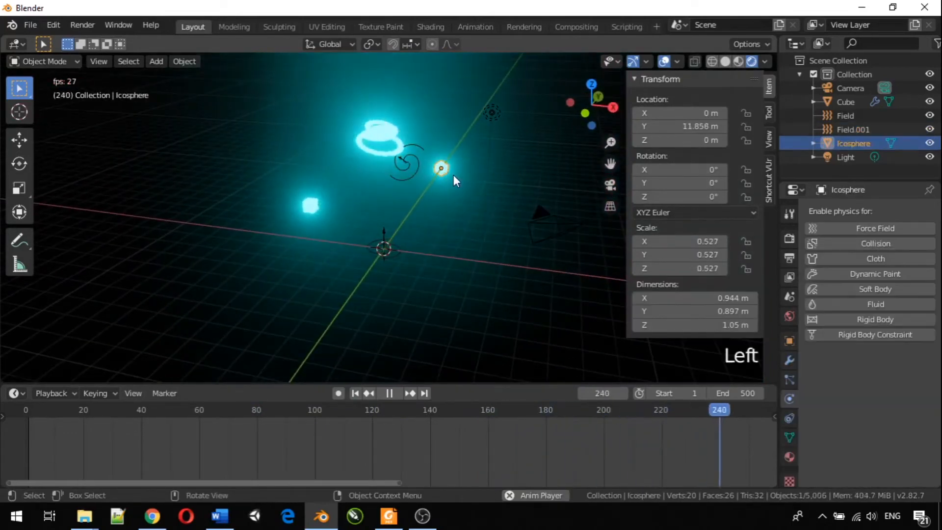
pyautogui.click(314, 207)
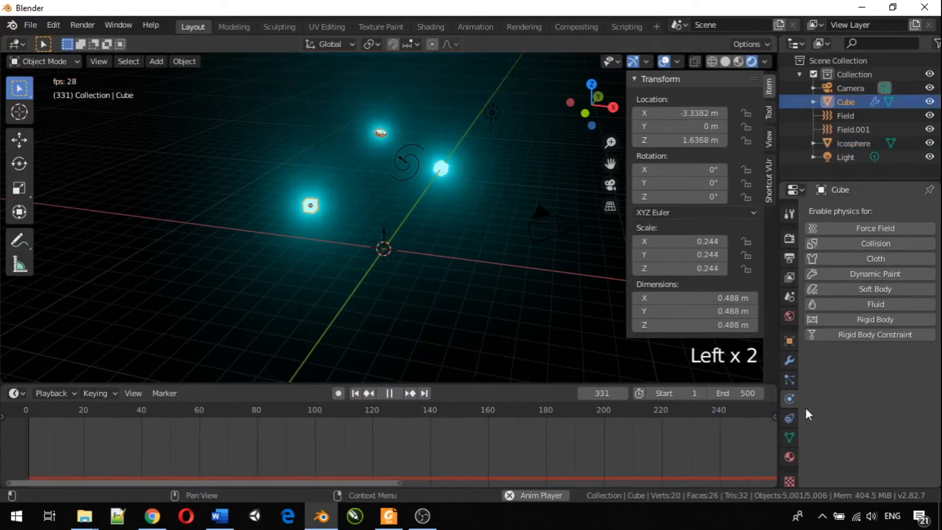
pyautogui.click(789, 399)
pyautogui.scroll(-6, 864, 345)
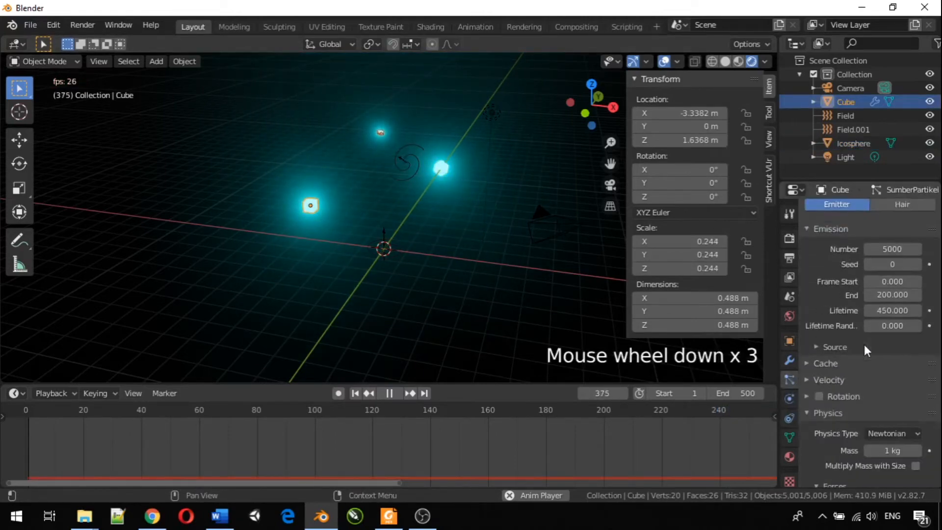
pyautogui.click(881, 348)
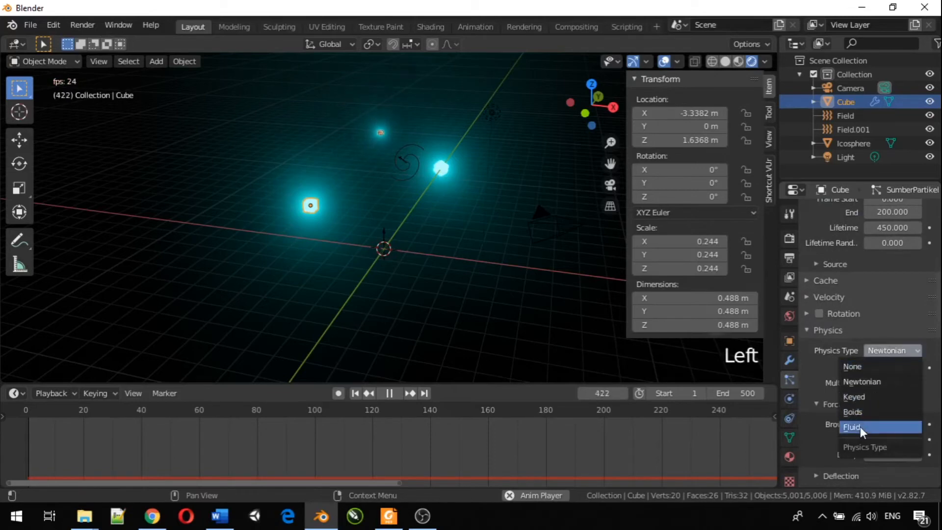
pyautogui.click(460, 213)
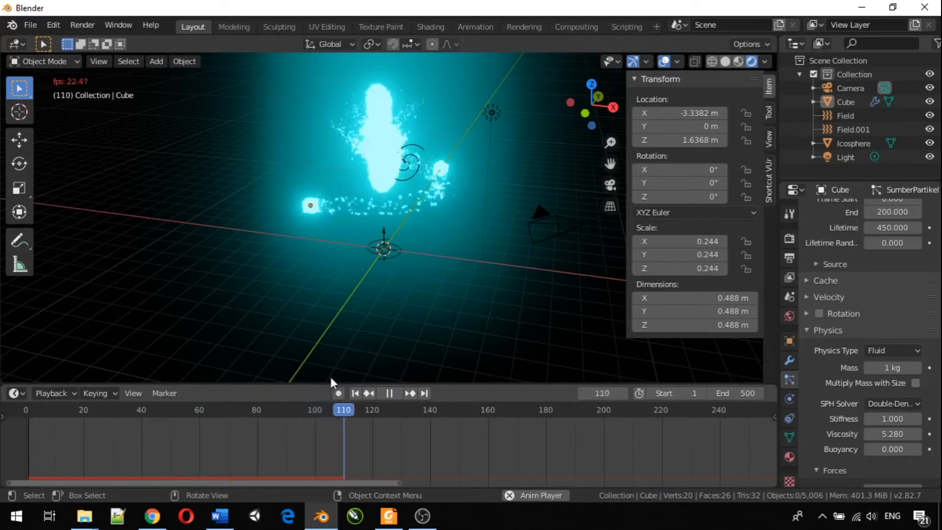
# - Delete the tilted vortex force field located above the ground between the cube and the icosphere
pyautogui.moveTo(384, 256); pyautogui.dragTo(531, 250, button='middle')
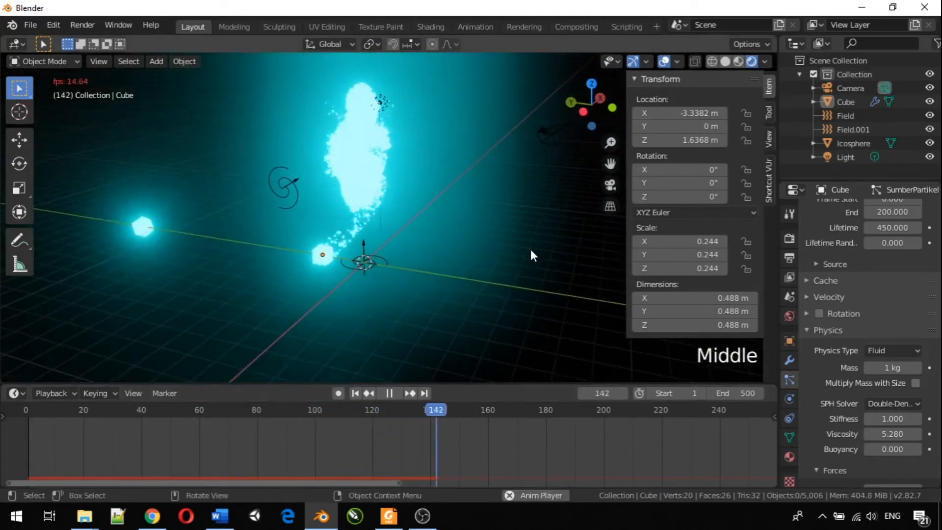
pyautogui.moveTo(442, 210); pyautogui.dragTo(288, 204, button='middle')
pyautogui.scroll(5, 389, 199)
pyautogui.moveTo(402, 192); pyautogui.dragTo(343, 189, button='middle')
pyautogui.scroll(-4, 343, 189)
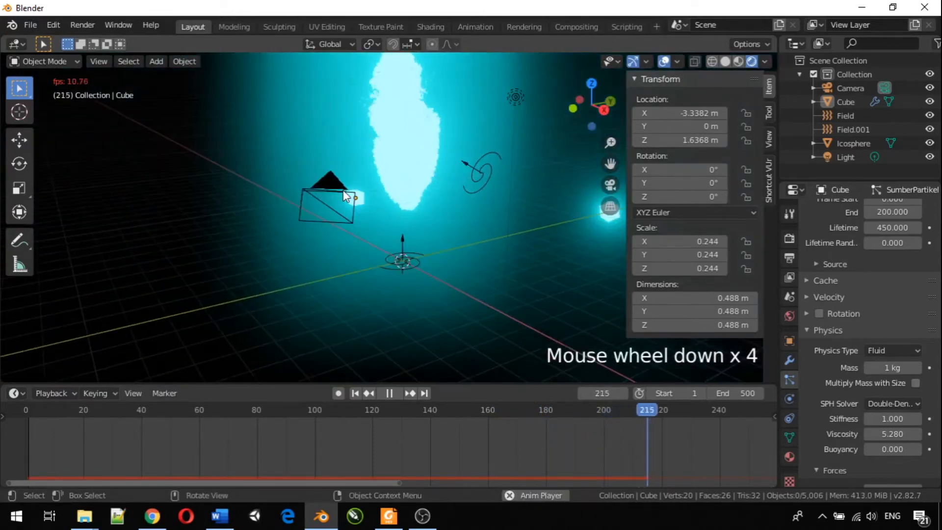
pyautogui.click(487, 172)
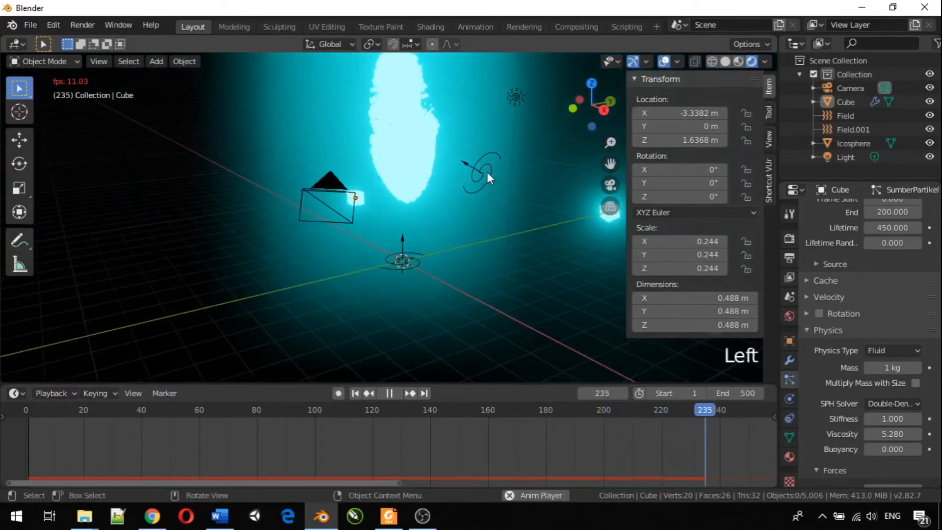
pyautogui.press('x')
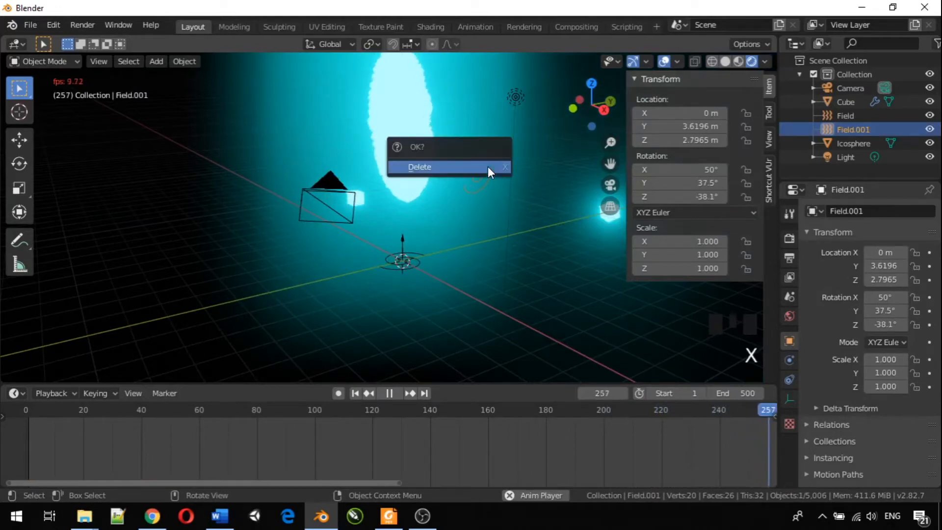
pyautogui.click(487, 166)
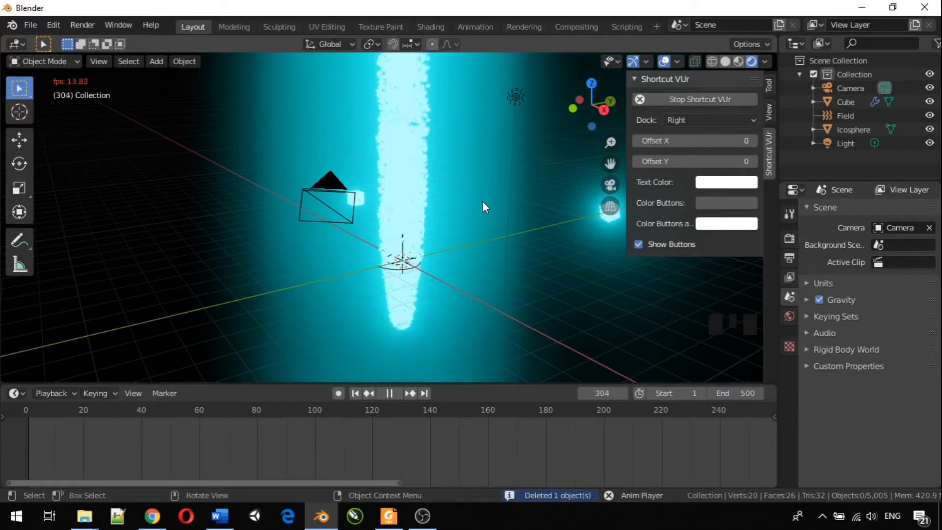
# - Duplicate the force field at the origin and place the copy about 4.25 m higher along the Z axis
pyautogui.moveTo(472, 214); pyautogui.dragTo(314, 175, button='middle')
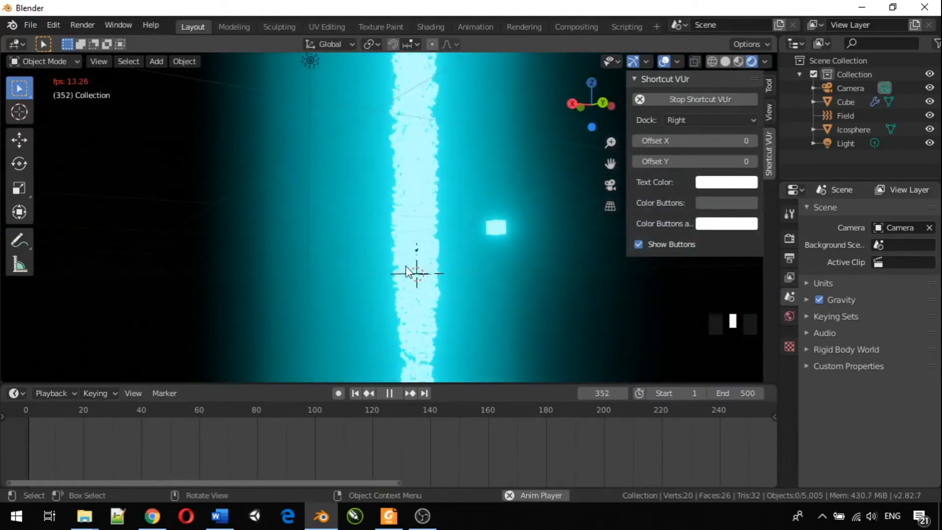
pyautogui.click(421, 275)
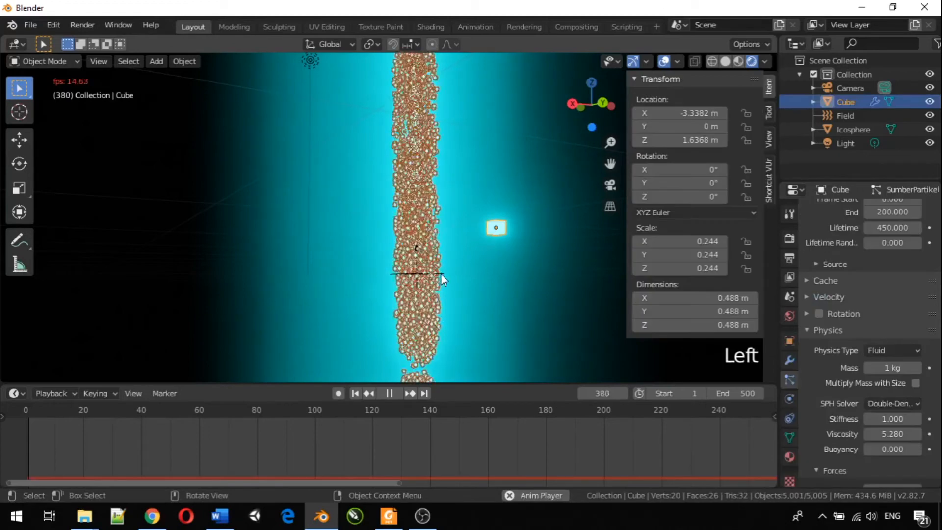
pyautogui.click(440, 273)
pyautogui.click(441, 273)
pyautogui.moveTo(447, 275); pyautogui.dragTo(441, 353, button='middle')
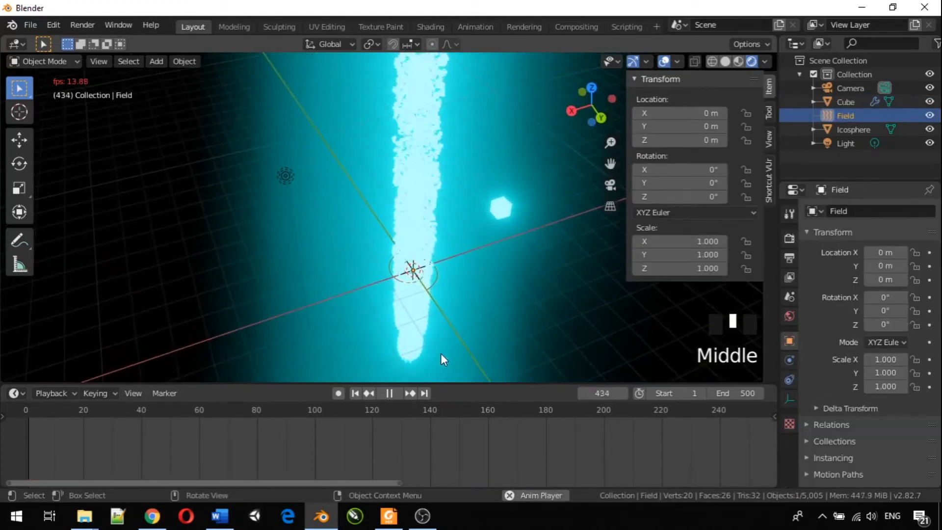
pyautogui.hotkey('shift', 'd')
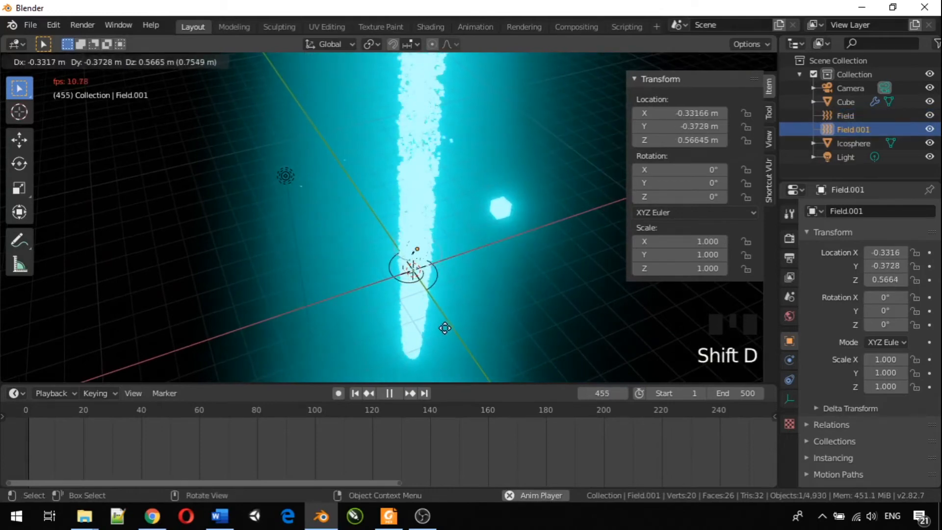
pyautogui.press('z')
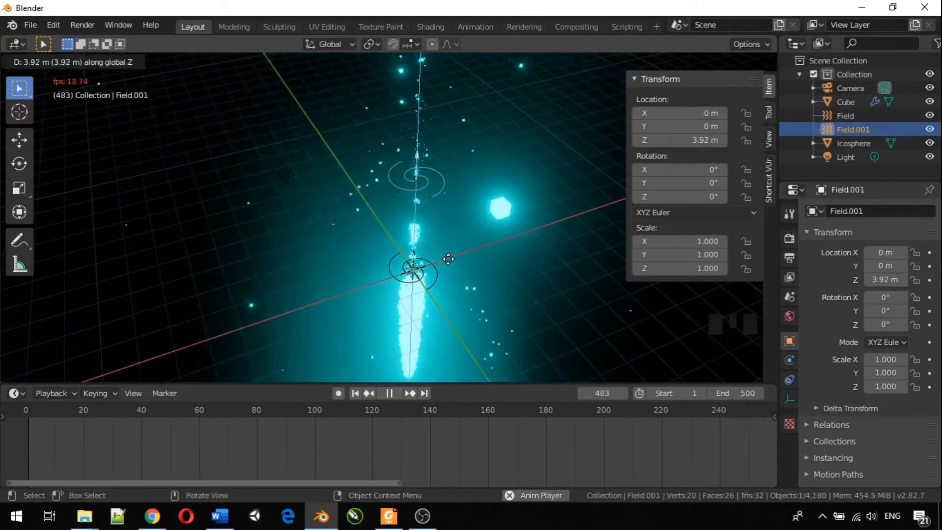
pyautogui.click(449, 250)
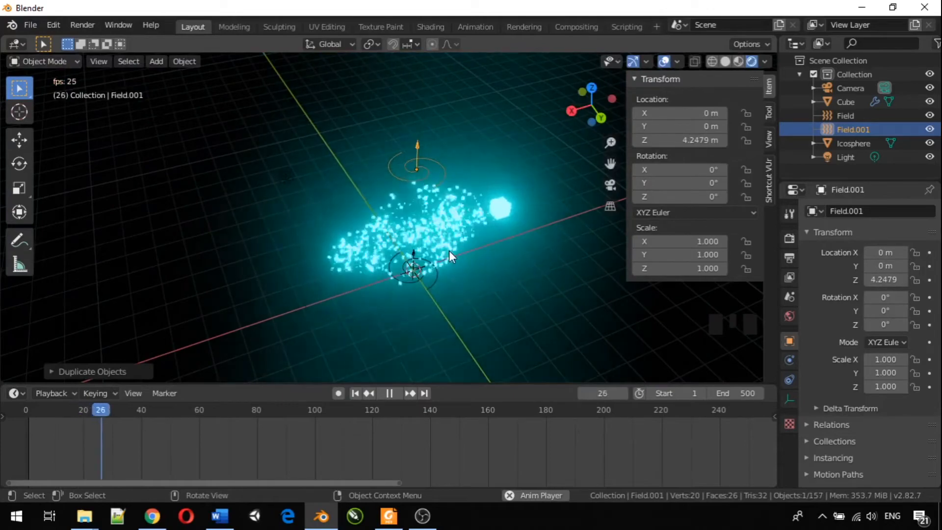
# - Set the X rotation of the upper duplicated force field to 180° so it faces downward
pyautogui.click(449, 250)
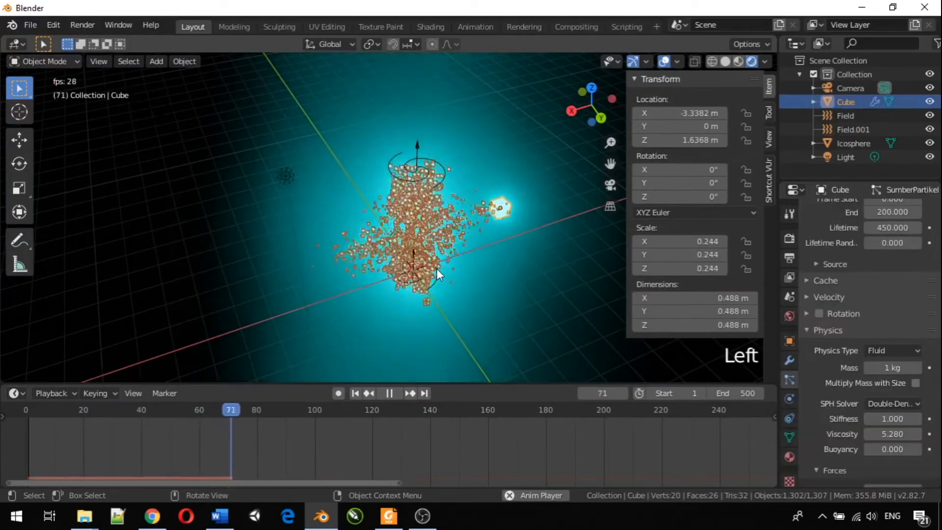
pyautogui.middleClick(436, 269)
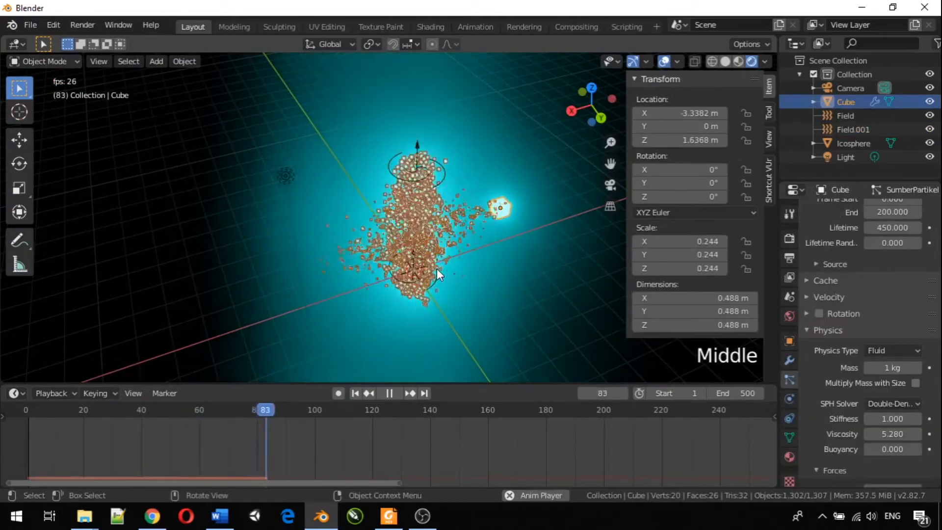
pyautogui.click(392, 168)
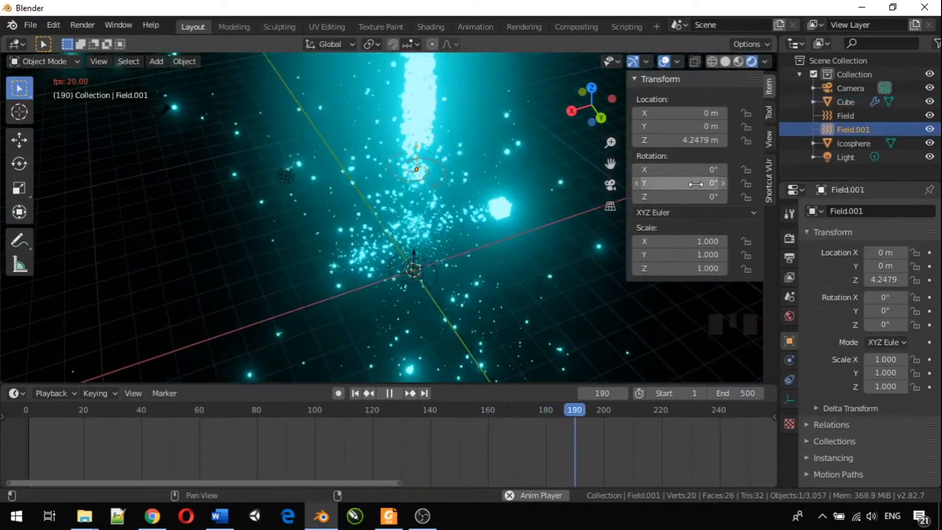
pyautogui.moveTo(430, 255); pyautogui.dragTo(399, 200, button='middle')
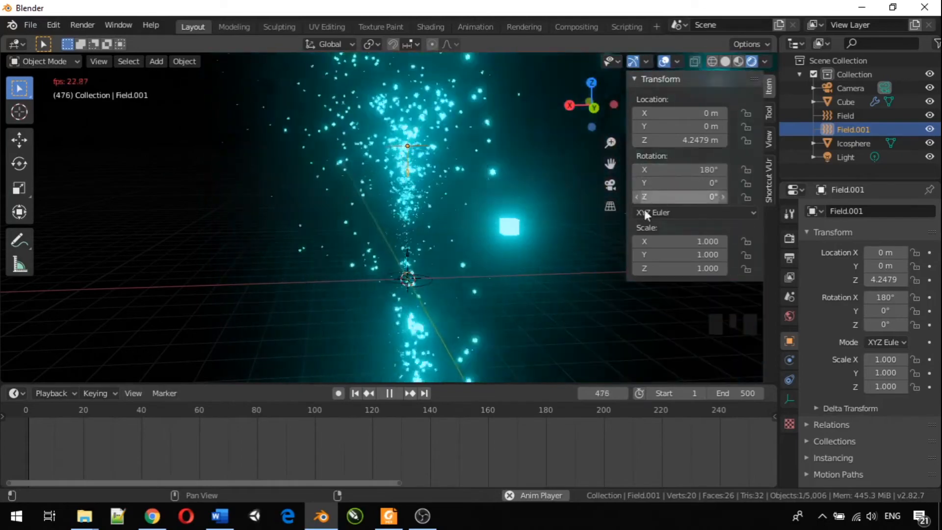
# - Examine from several angles and distances how the particles flow between the two opposing force fields
pyautogui.scroll(-4, 354, 191)
pyautogui.moveTo(337, 196); pyautogui.dragTo(429, 236, button='middle')
pyautogui.scroll(2, 415, 235)
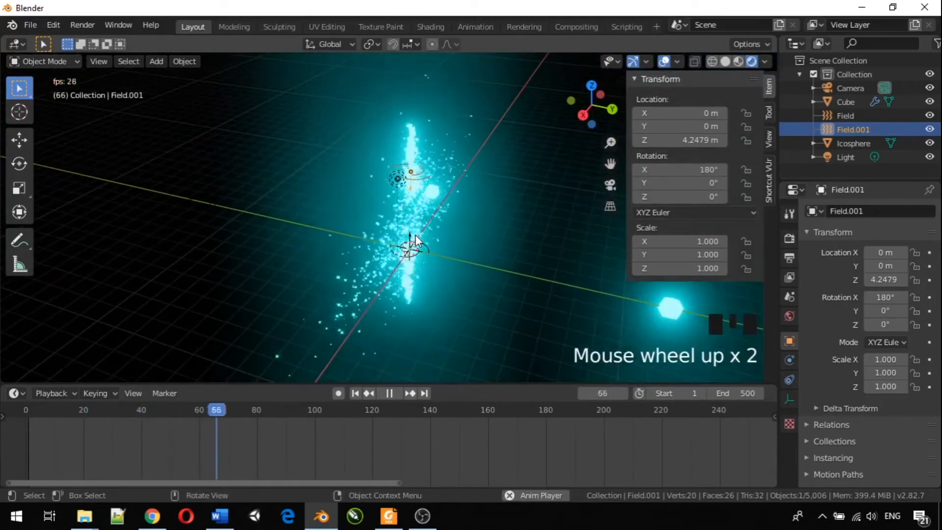
pyautogui.moveTo(414, 242); pyautogui.dragTo(332, 190, button='middle')
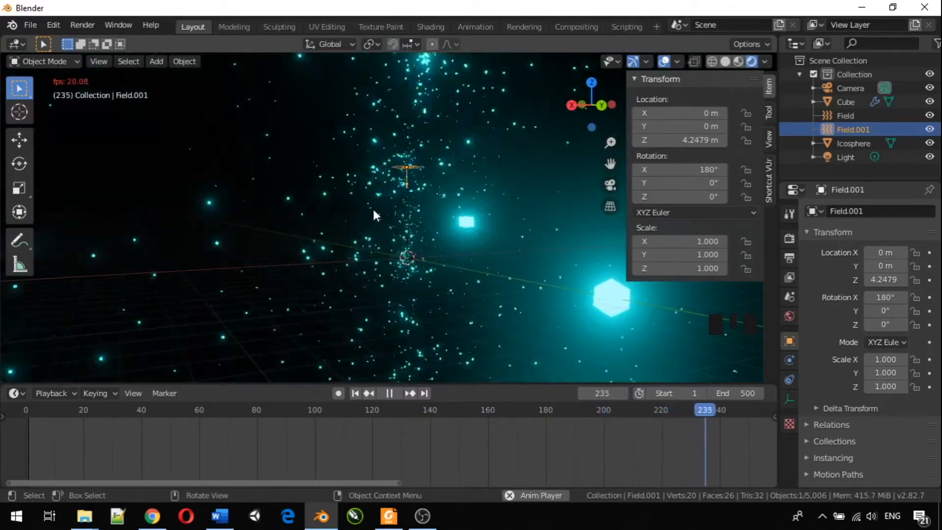
pyautogui.scroll(-4, 374, 215)
pyautogui.scroll(-1, 374, 215)
pyautogui.scroll(8, 371, 211)
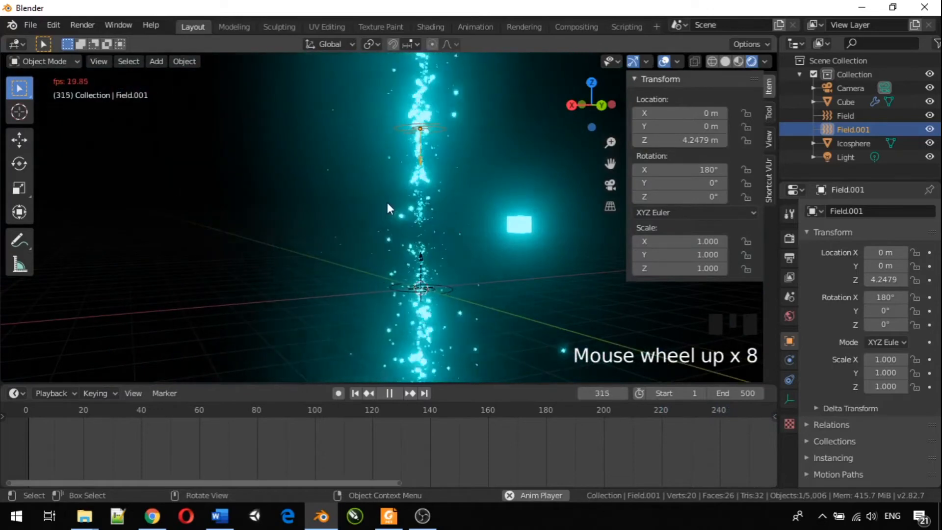
pyautogui.scroll(-3, 430, 192)
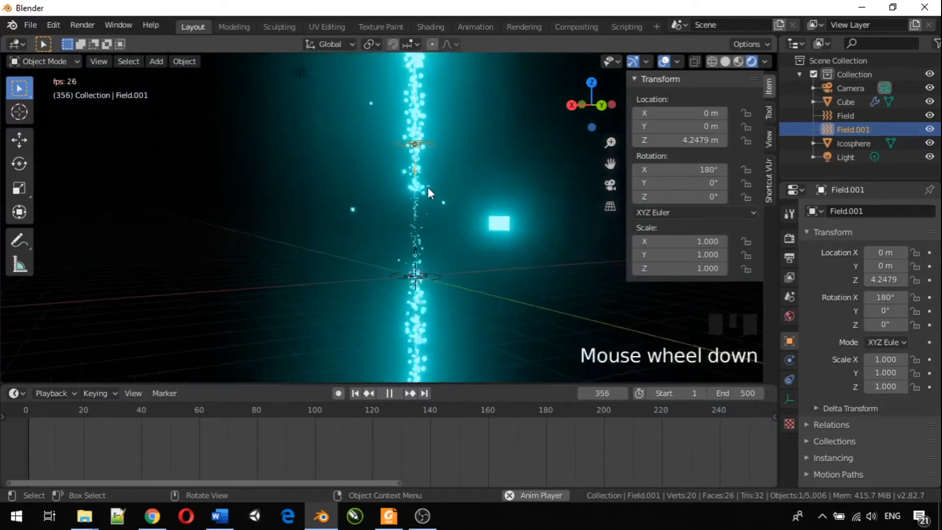
pyautogui.scroll(-2, 429, 192)
pyautogui.scroll(4, 430, 193)
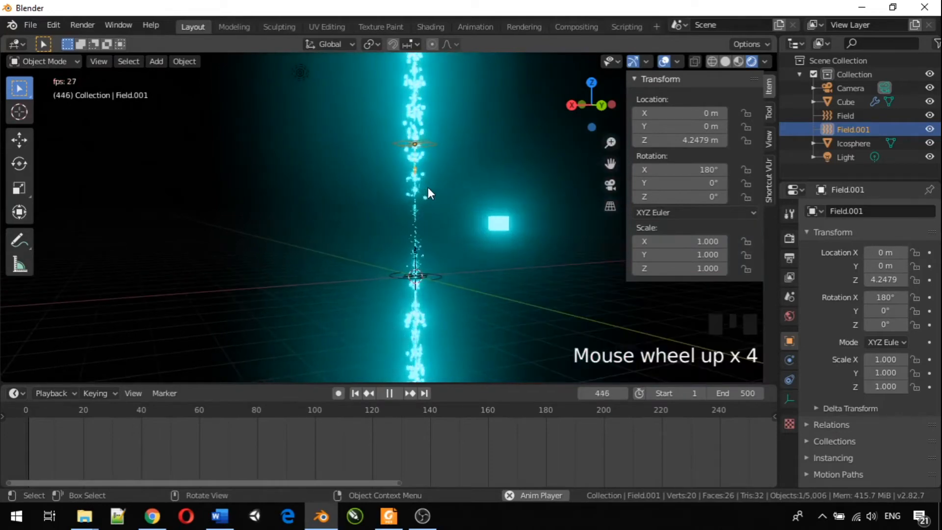
pyautogui.moveTo(426, 188); pyautogui.dragTo(359, 228, button='middle')
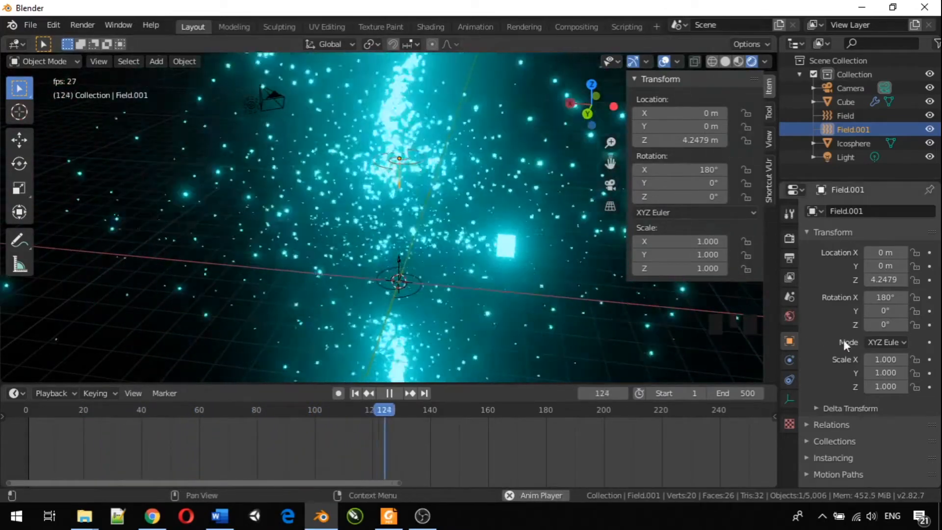
# - Switch the emitter cube's particle physics type from Fluid to Newtonian and replay the animation from the start
pyautogui.scroll(3, 891, 338)
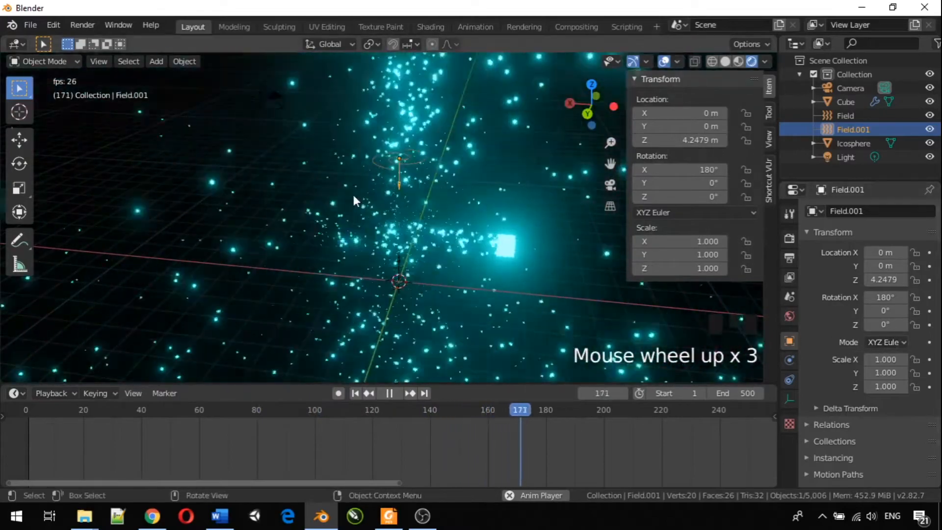
pyautogui.click(500, 246)
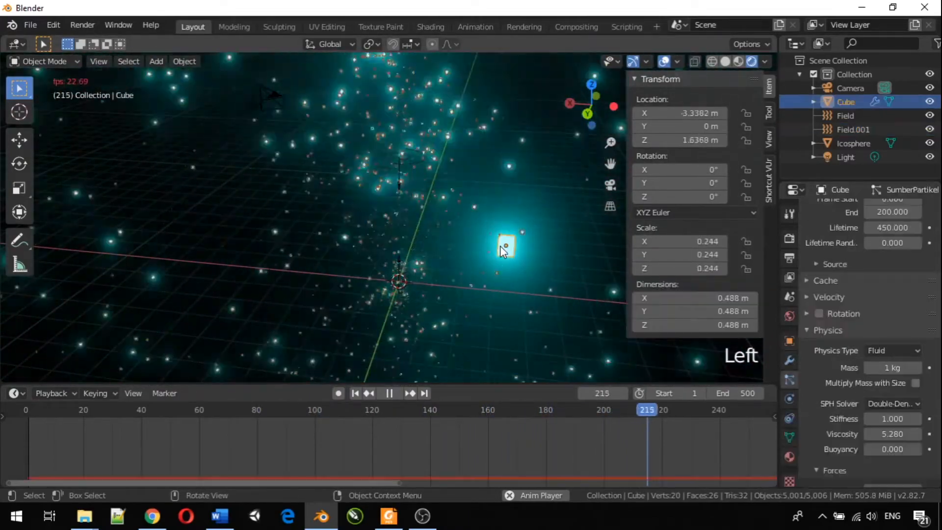
pyautogui.click(880, 352)
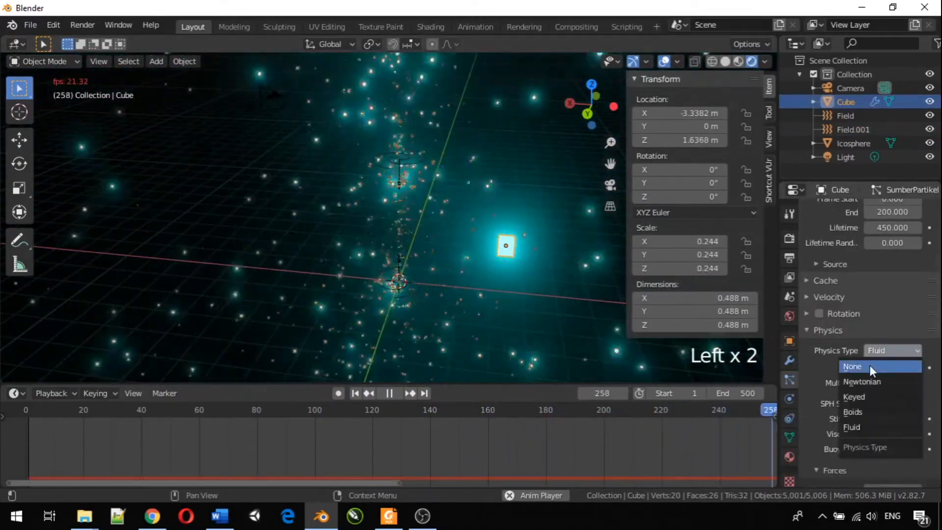
pyautogui.click(867, 381)
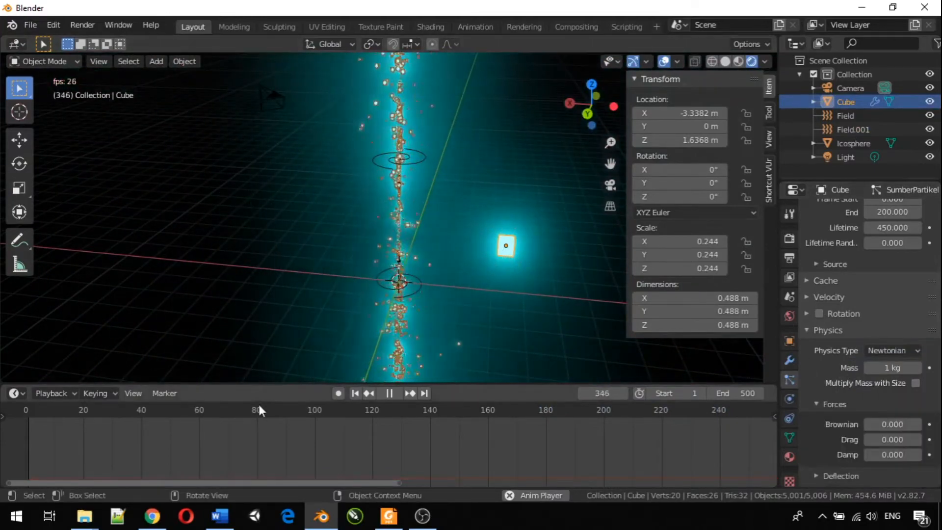
pyautogui.click(220, 413)
pyautogui.moveTo(217, 411); pyautogui.dragTo(25, 410)
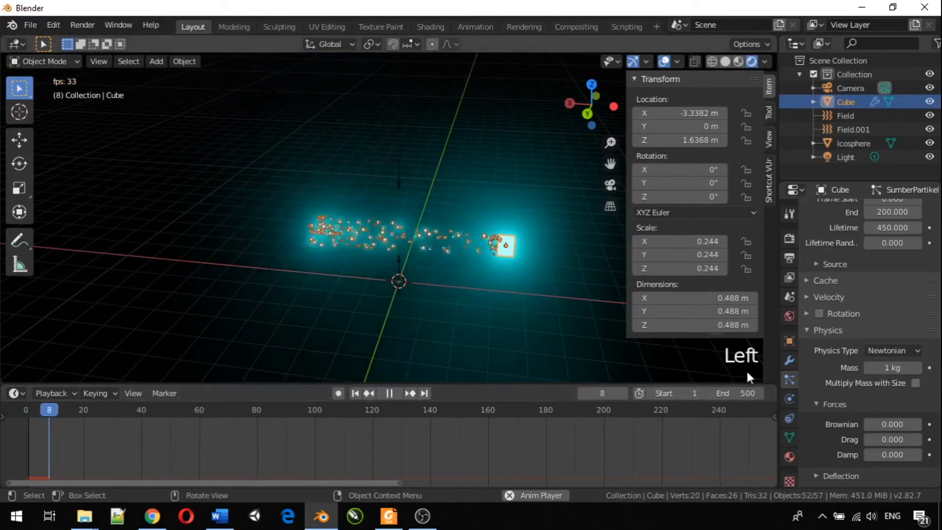
# - Delete the upper downward-facing force field above the origin
pyautogui.click(544, 161)
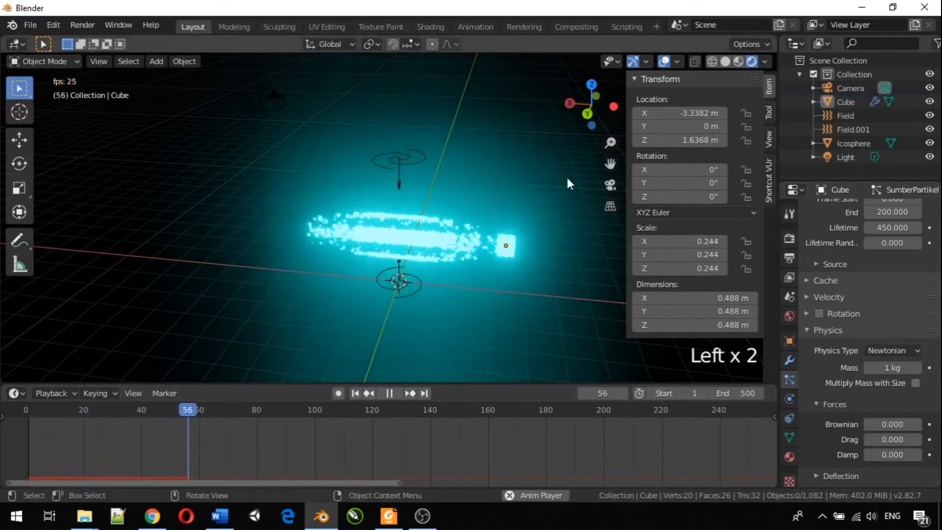
pyautogui.moveTo(556, 182); pyautogui.dragTo(542, 153, button='middle')
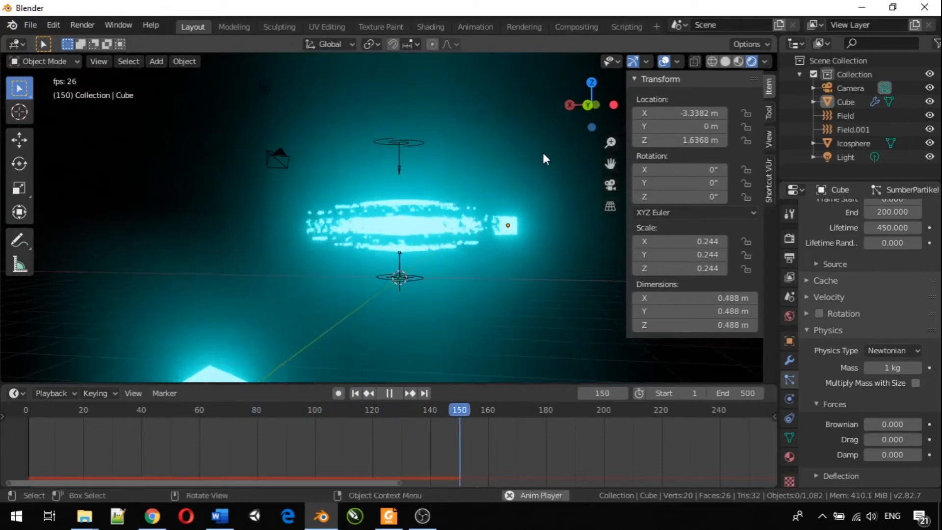
pyautogui.moveTo(405, 288); pyautogui.dragTo(638, 275, button='middle')
pyautogui.click(393, 146)
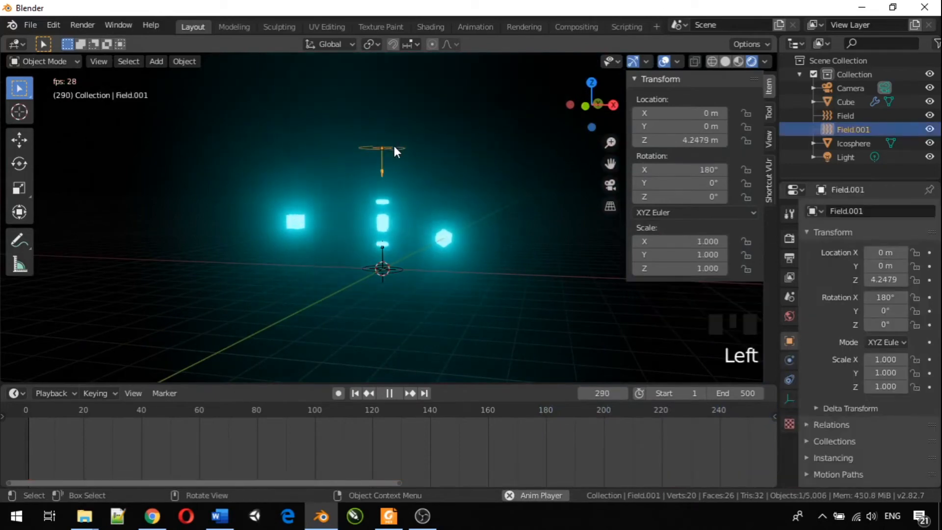
pyautogui.press('Delete')
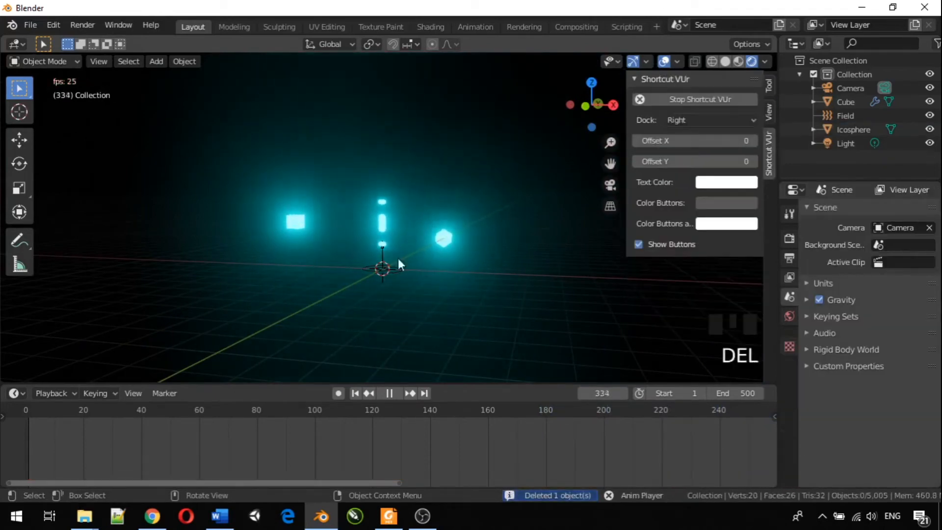
# - Move the emitter cube about 4.3 m along the negative Y axis
pyautogui.moveTo(382, 273); pyautogui.dragTo(217, 306, button='middle')
pyautogui.click(484, 195)
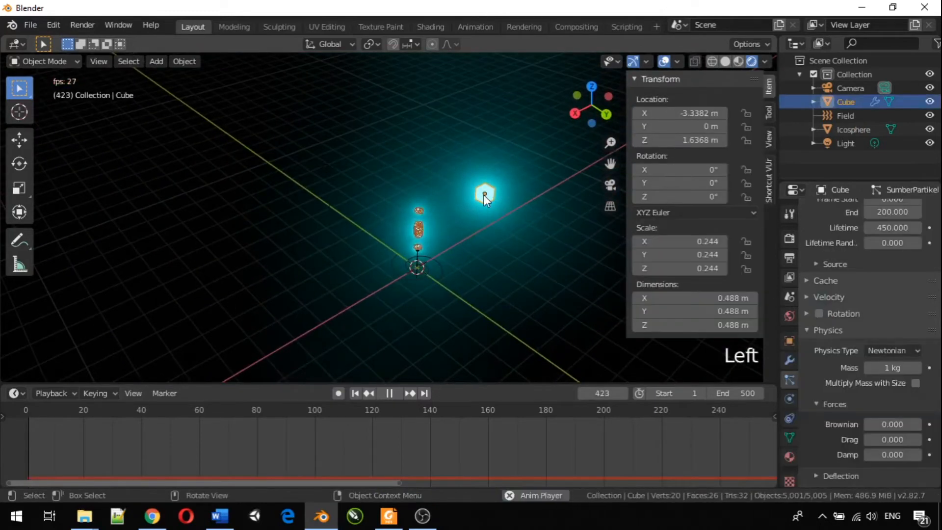
pyautogui.press('g')
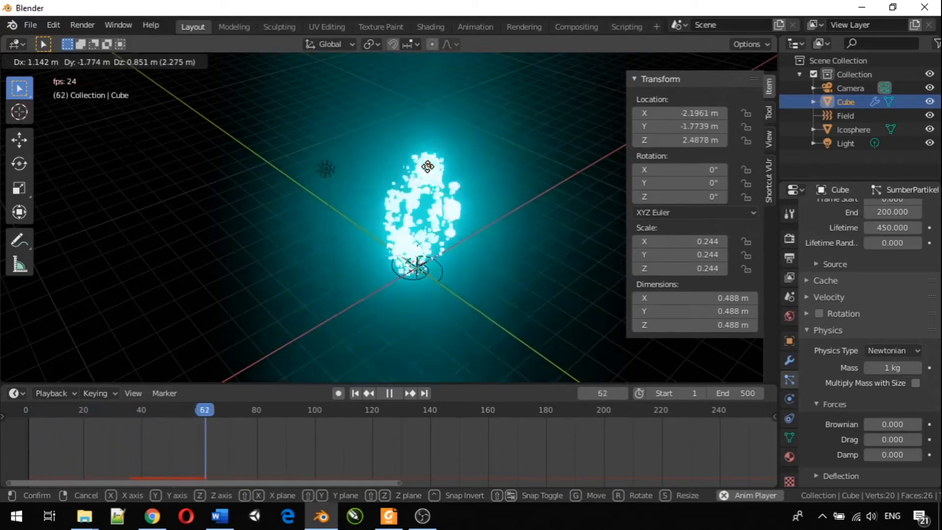
pyautogui.press('x')
pyautogui.press('y')
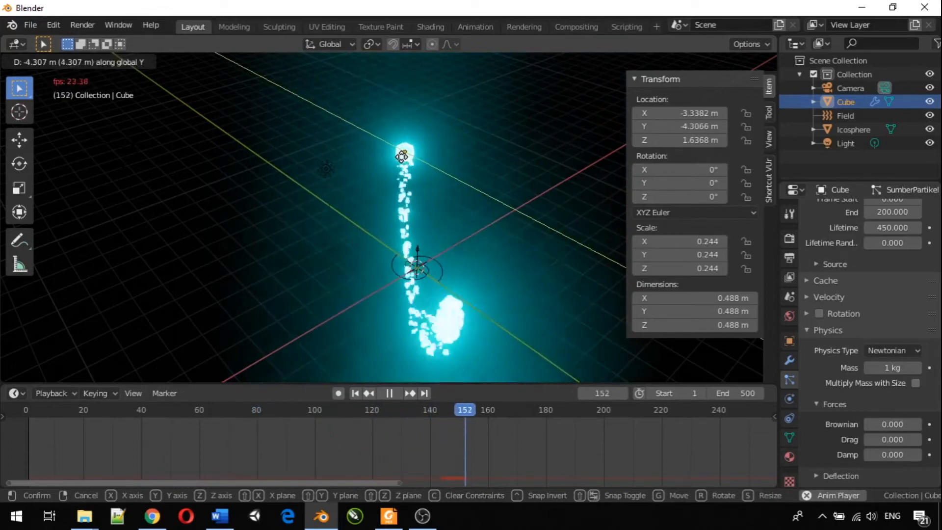
pyautogui.click(397, 154)
# - Duplicate the force field at the origin and place the copy about 6.28 m higher along the Z axis
pyautogui.moveTo(491, 214); pyautogui.dragTo(441, 254, button='middle')
pyautogui.click(444, 254)
pyautogui.click(436, 252)
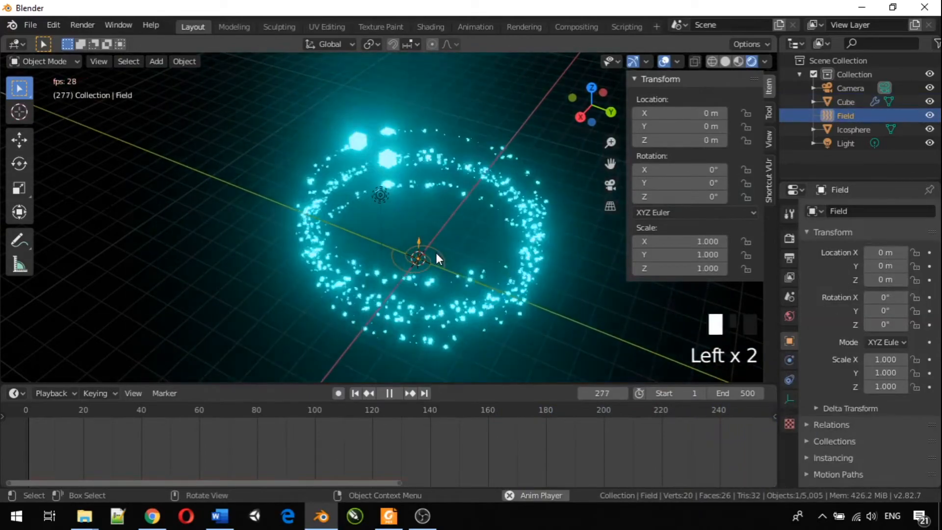
pyautogui.hotkey('shift', 'd')
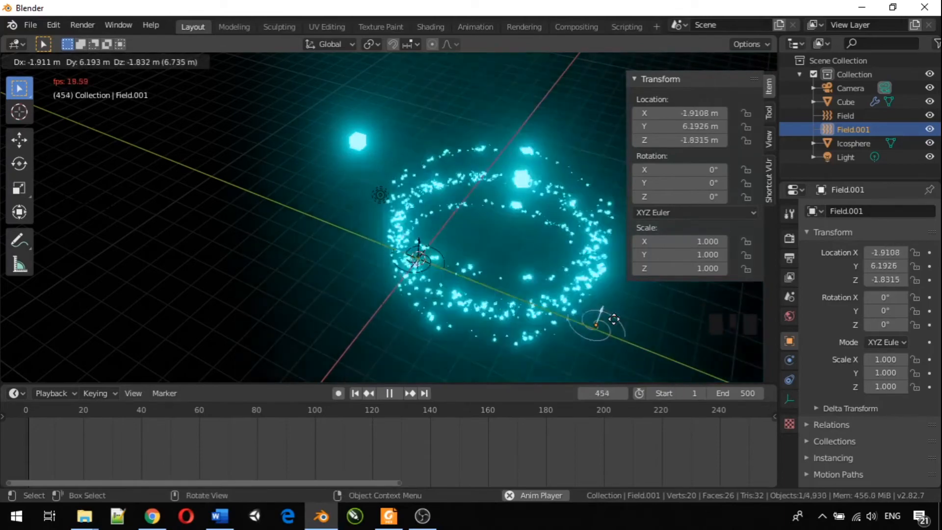
pyautogui.press('z')
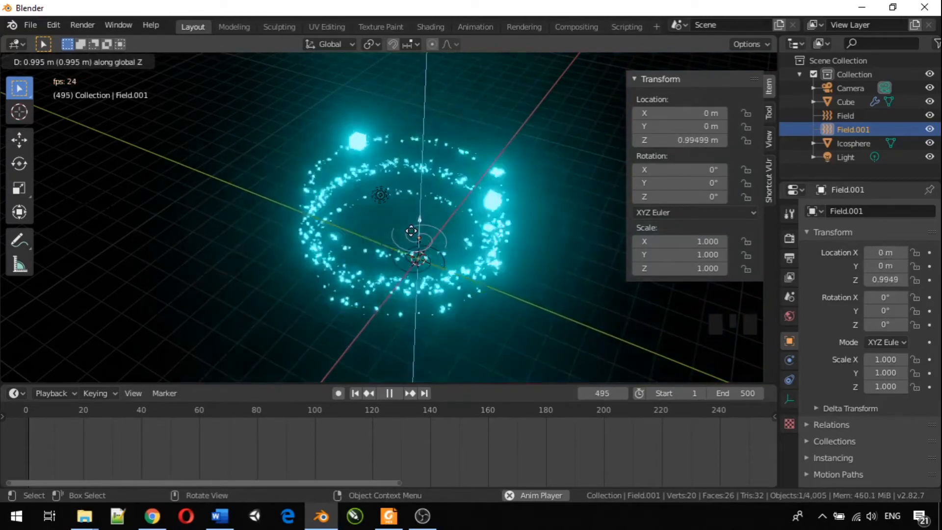
pyautogui.click(399, 86)
# - Set the duplicated force field's Y rotation to 90° and move it about 5.65 m along the negative X axis
pyautogui.moveTo(461, 140); pyautogui.dragTo(425, 169, button='middle')
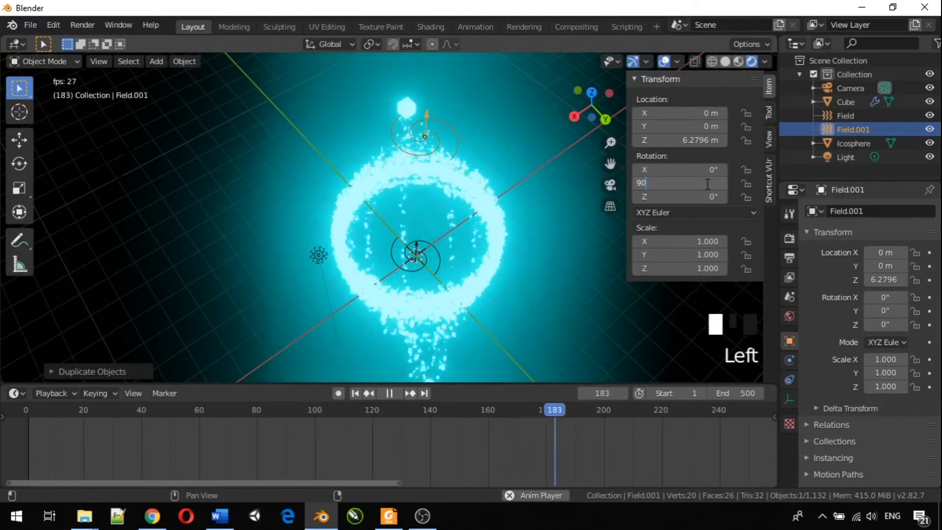
pyautogui.press('Return')
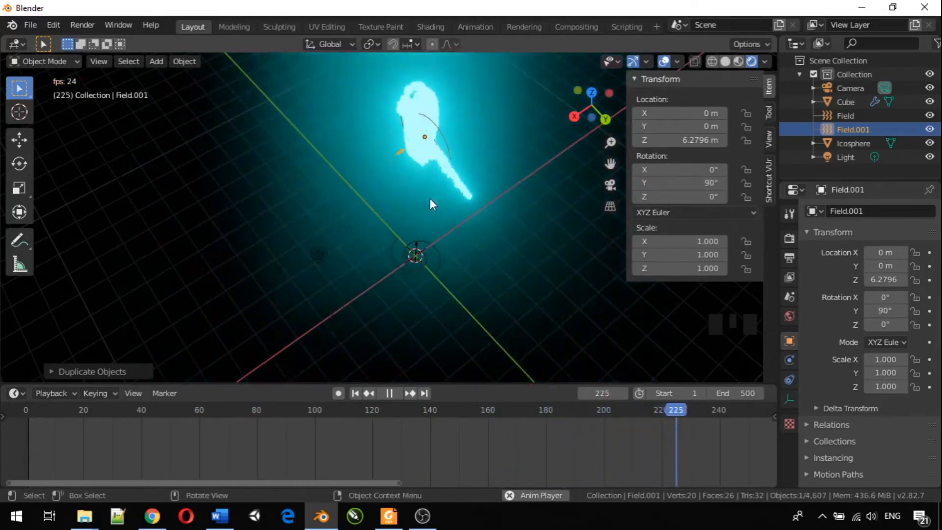
pyautogui.moveTo(429, 202); pyautogui.dragTo(657, 158, button='middle')
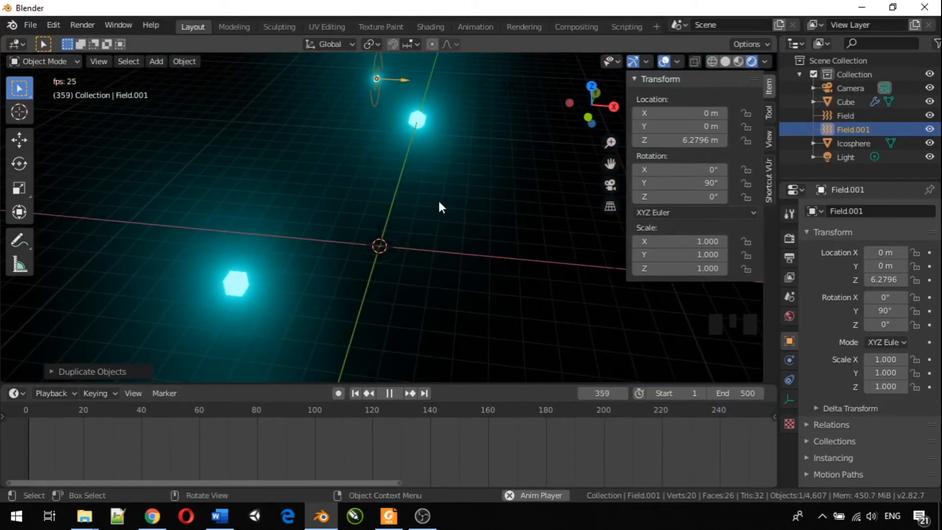
pyautogui.press('g')
pyautogui.press('x')
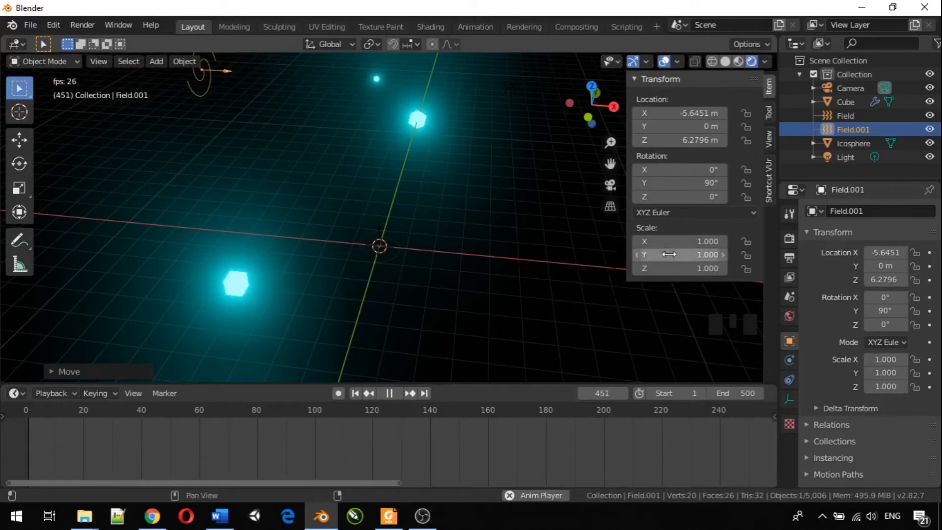
pyautogui.click(150, 408)
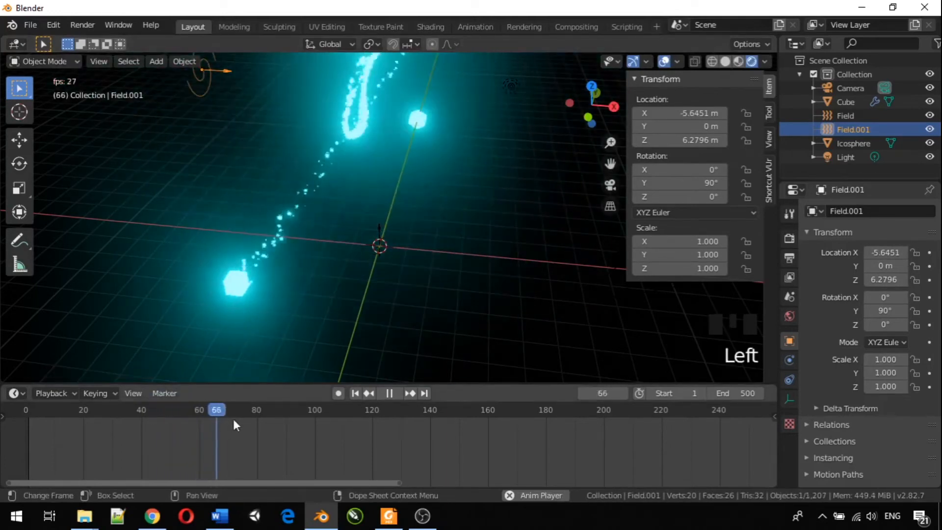
pyautogui.moveTo(291, 222); pyautogui.dragTo(417, 199, button='middle')
pyautogui.scroll(-3, 379, 169)
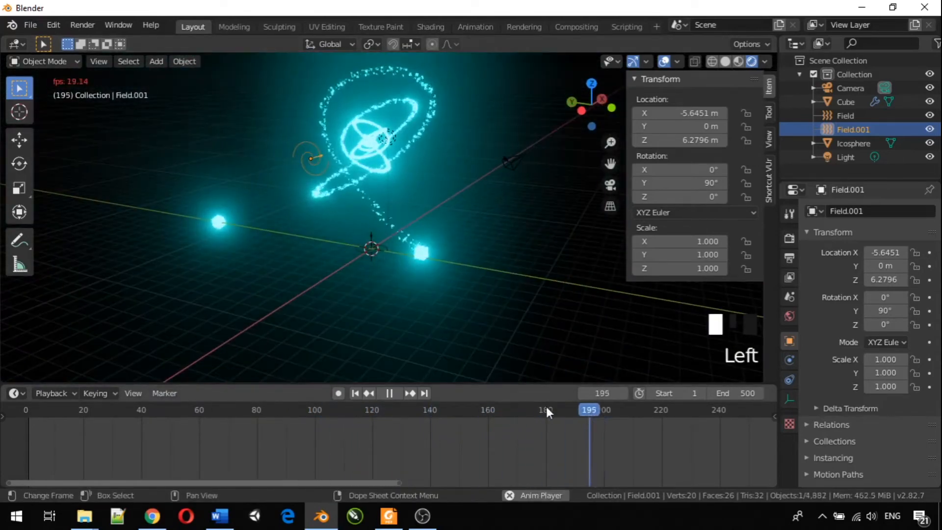
pyautogui.moveTo(218, 372); pyautogui.dragTo(673, 358)
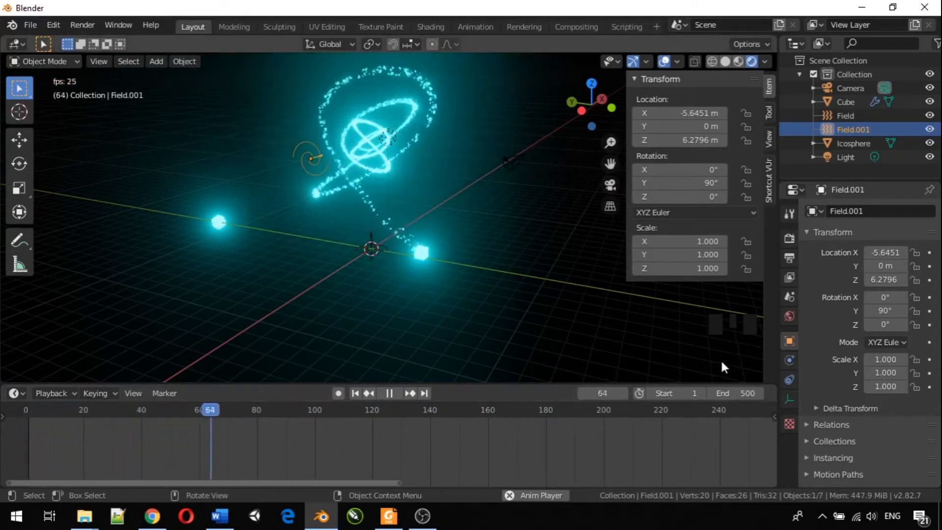
pyautogui.moveTo(466, 213); pyautogui.dragTo(581, 233, button='middle')
# - Delete the rotated duplicate force field
pyautogui.click(483, 175)
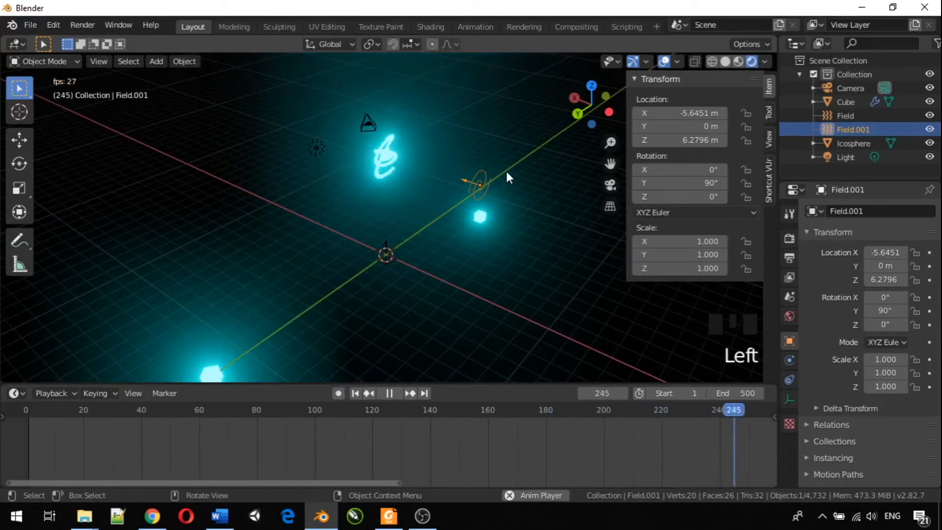
pyautogui.press('x')
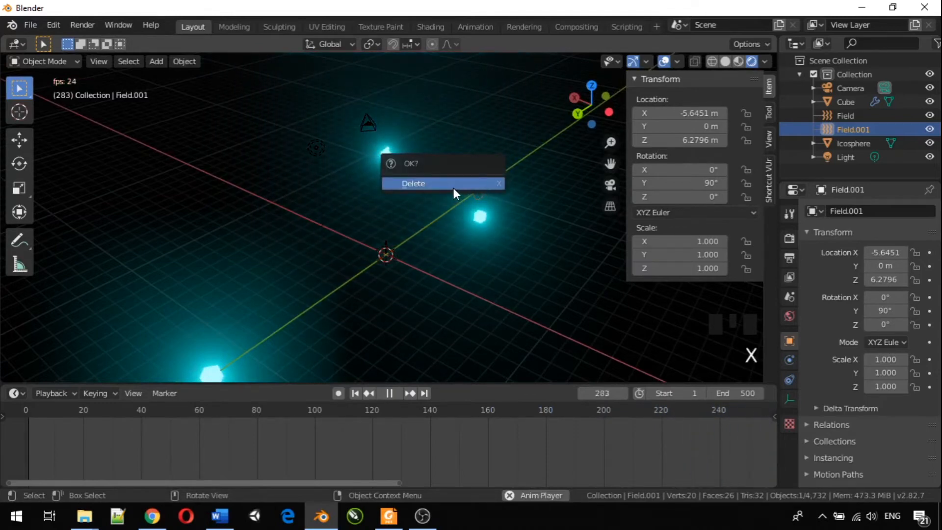
pyautogui.press('x')
# - Scale up the remaining force field at the origin uniformly to about 4.885
pyautogui.moveTo(423, 239); pyautogui.dragTo(640, 217, button='middle')
pyautogui.scroll(7, 443, 258)
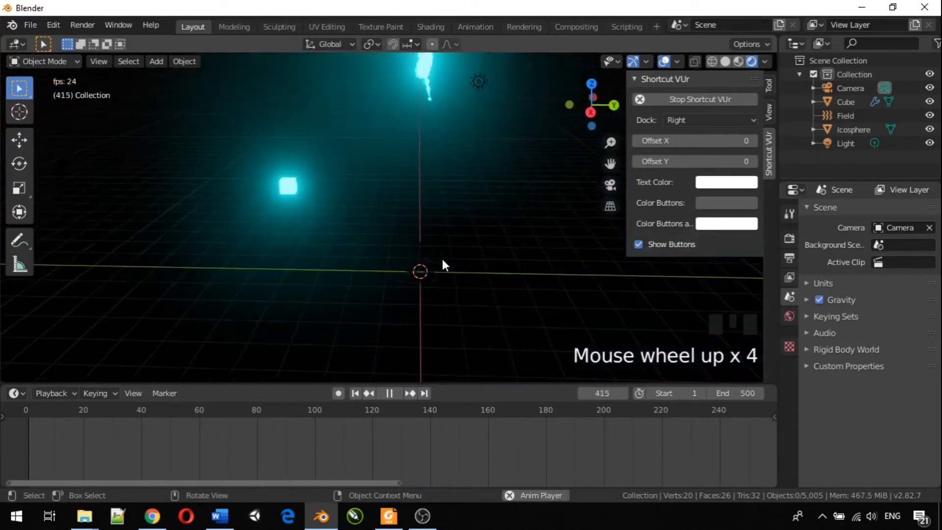
pyautogui.click(457, 314)
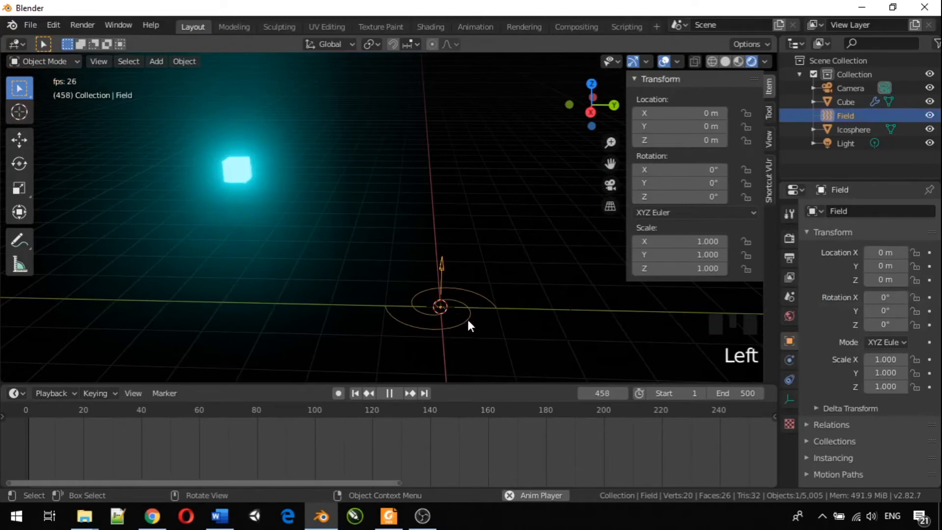
pyautogui.scroll(-5, 481, 331)
pyautogui.press('s')
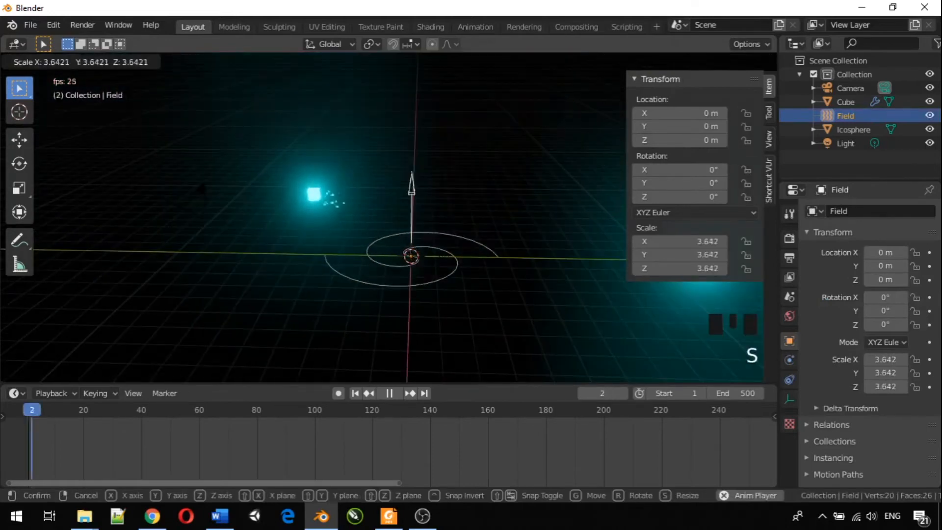
pyautogui.click(93, 129)
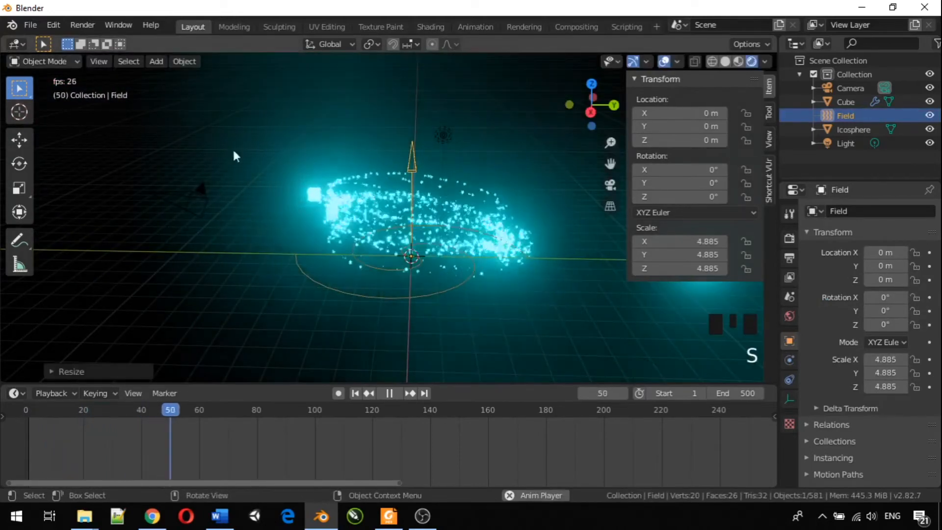
# - Hide the transform sidebar and examine from several angles how the particles swirl around the enlarged force field
pyautogui.moveTo(269, 240); pyautogui.dragTo(65, 277, button='middle')
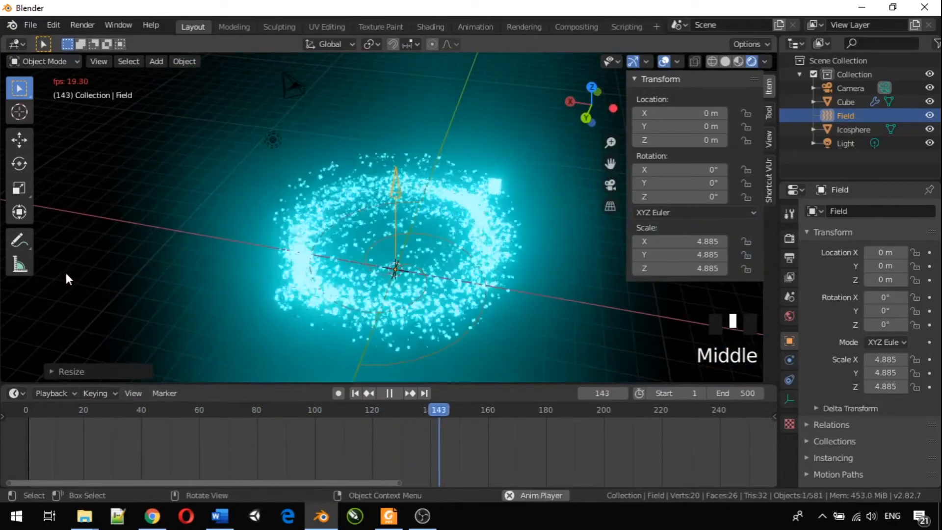
pyautogui.scroll(-3, 255, 252)
pyautogui.moveTo(253, 248); pyautogui.dragTo(365, 234, button='middle')
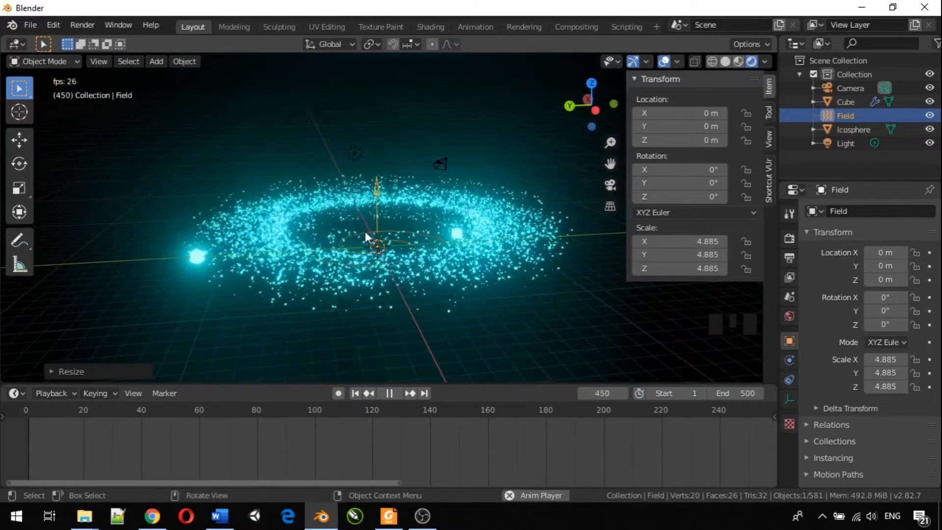
pyautogui.click(566, 302)
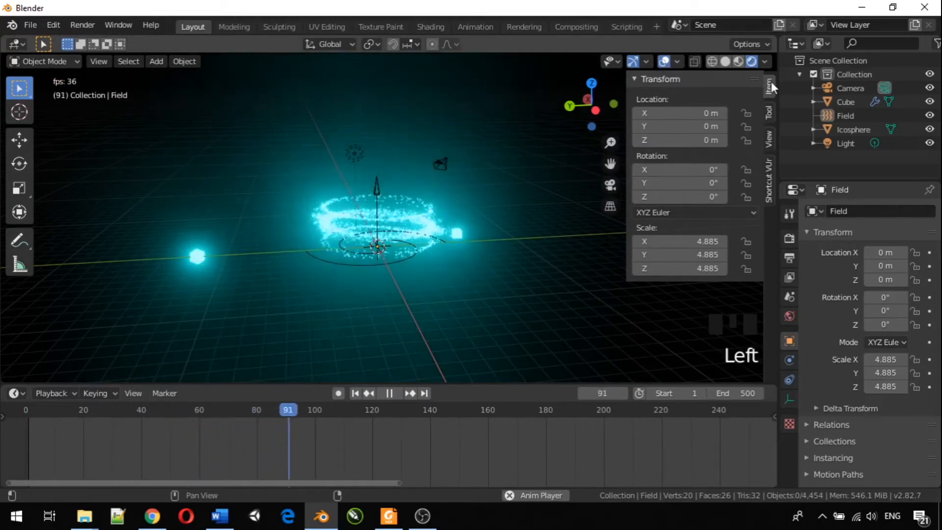
pyautogui.click(522, 194)
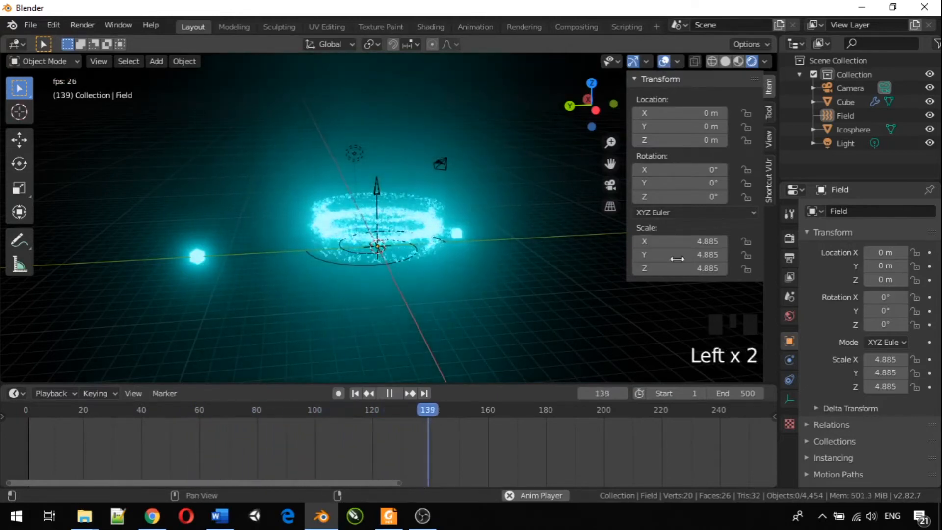
pyautogui.press('n')
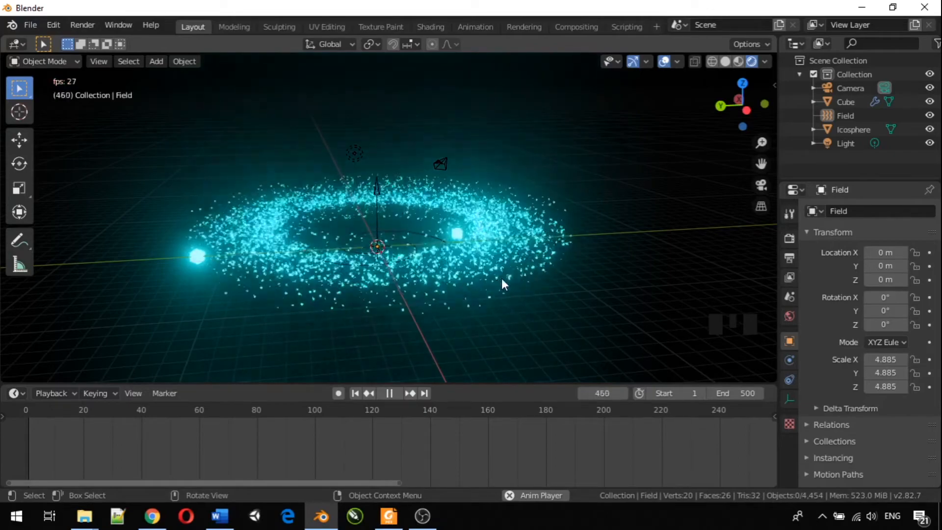
pyautogui.moveTo(391, 303); pyautogui.dragTo(501, 291, button='middle')
pyautogui.click(466, 305)
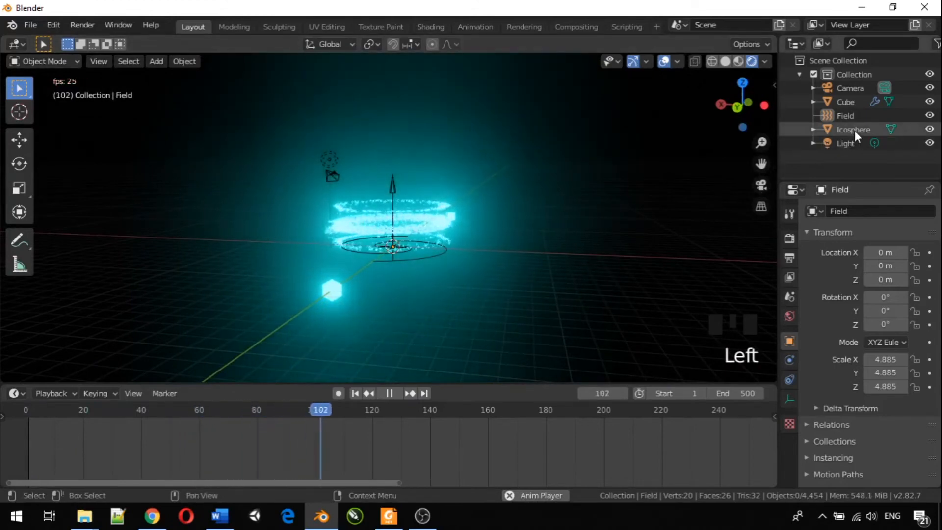
# - Duplicate the glowing icosphere three times in a row along the Y axis, placing the last copy about 1.17 m beyond the previous one
pyautogui.click(332, 290)
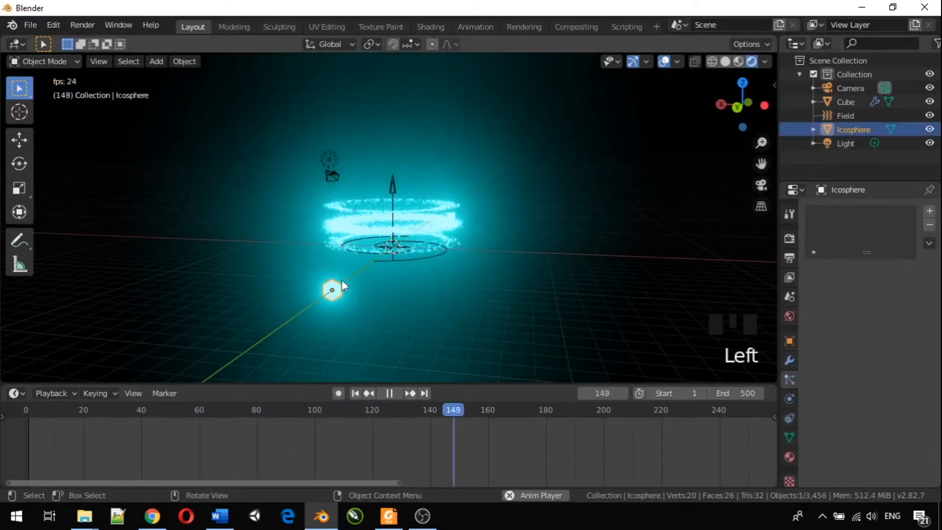
pyautogui.moveTo(348, 221); pyautogui.dragTo(584, 371, button='middle')
pyautogui.moveTo(477, 215); pyautogui.dragTo(261, 226, button='middle')
pyautogui.click(226, 245)
pyautogui.keyDown('shift'); pyautogui.moveTo(214, 289); pyautogui.dragTo(262, 202, button='middle'); pyautogui.keyUp('shift')
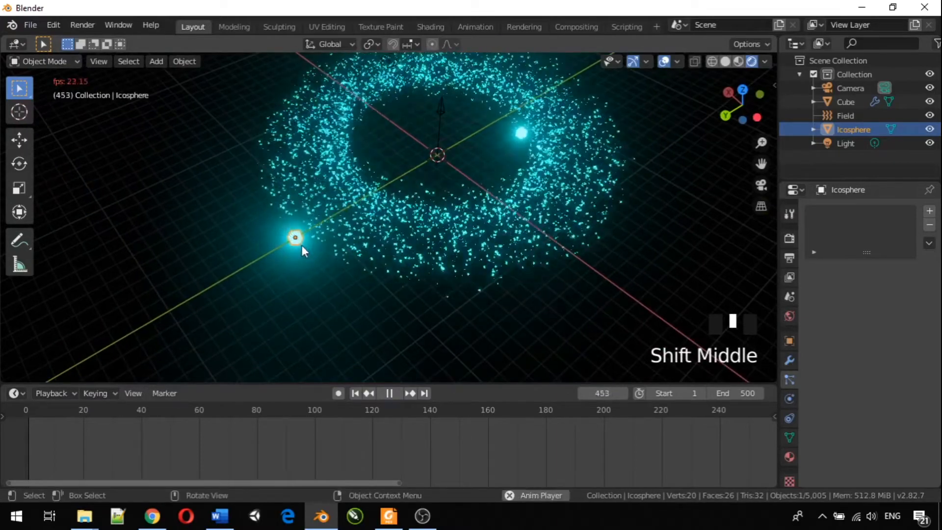
pyautogui.scroll(4, 282, 248)
pyautogui.scroll(-1, 266, 254)
pyautogui.hotkey('shift', 'd')
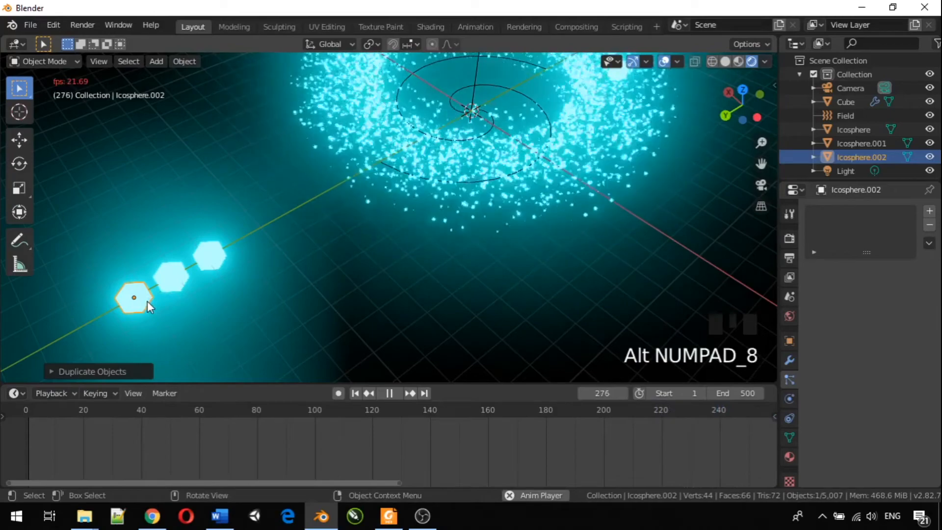
pyautogui.hotkey('shift', 'd')
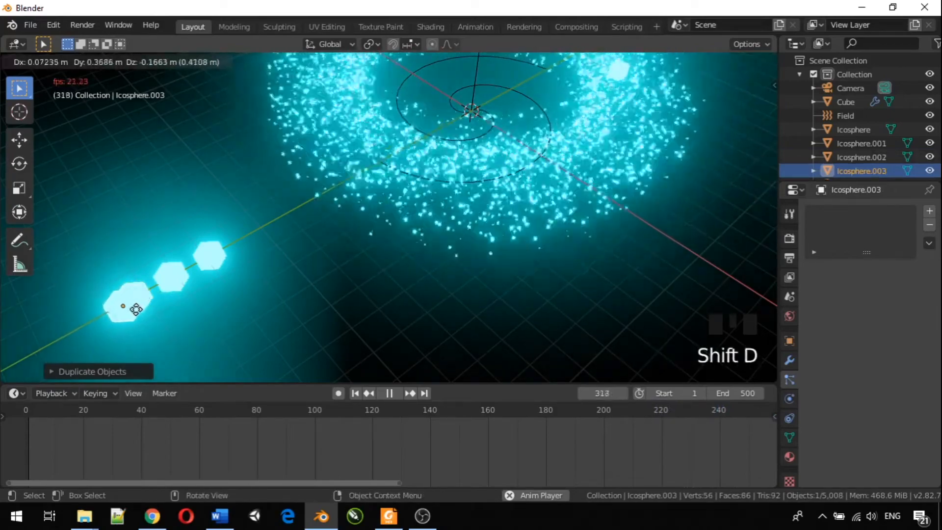
pyautogui.press('y')
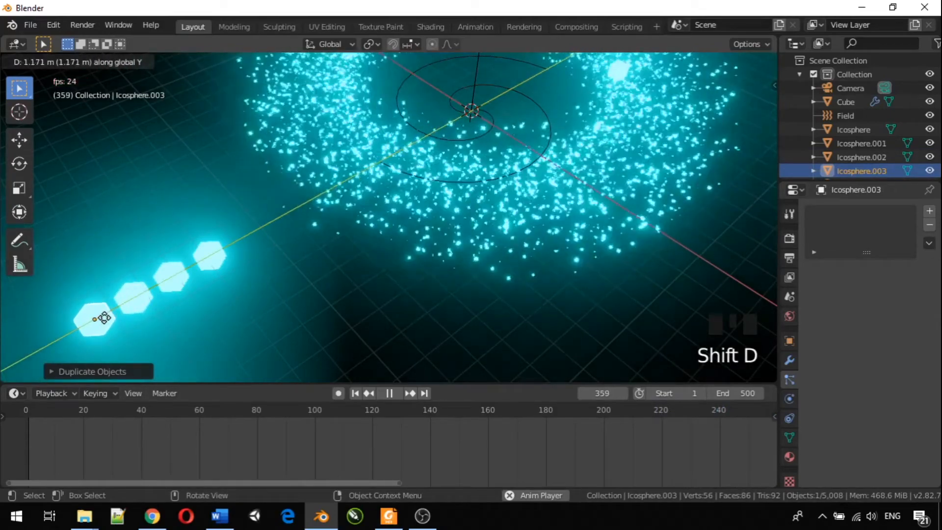
pyautogui.click(104, 317)
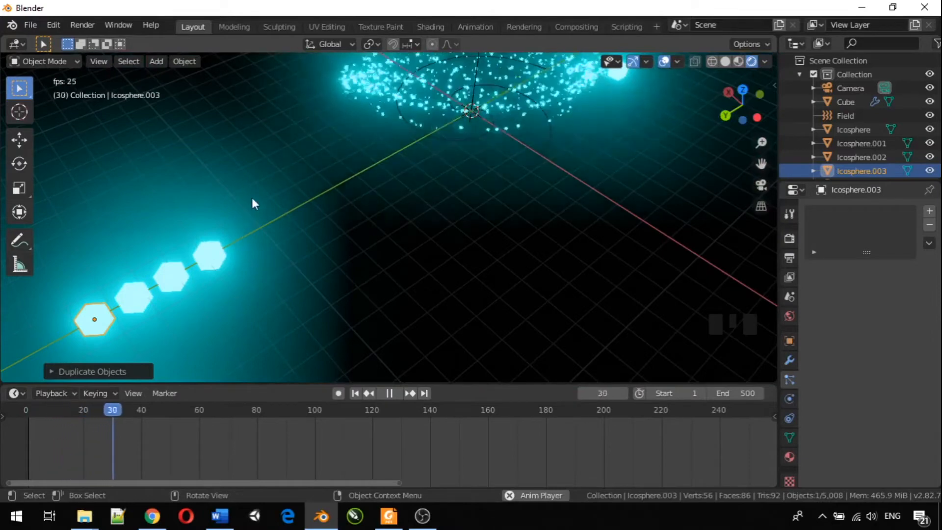
# - Change the emission colour of the material shared by the icospheres to purple, using the original icosphere nearest the force field
pyautogui.moveTo(253, 199); pyautogui.dragTo(399, 156, button='middle')
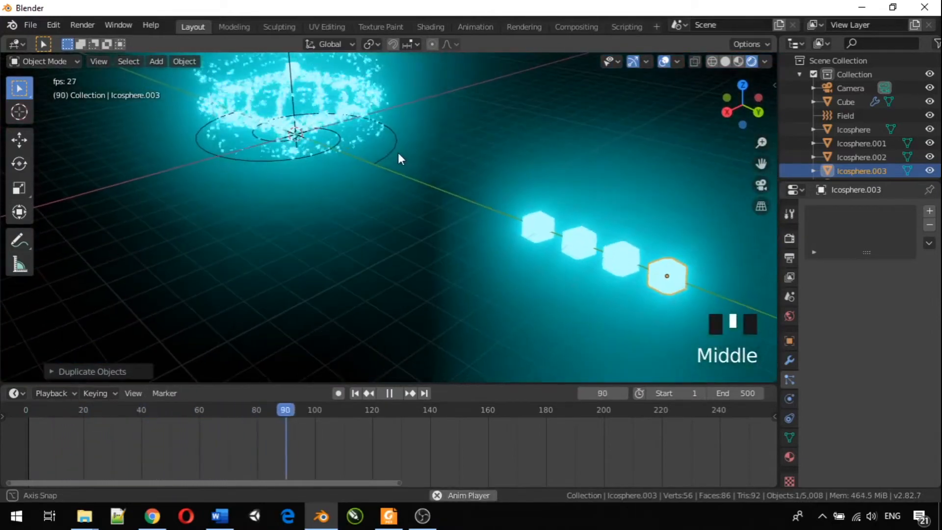
pyautogui.click(544, 225)
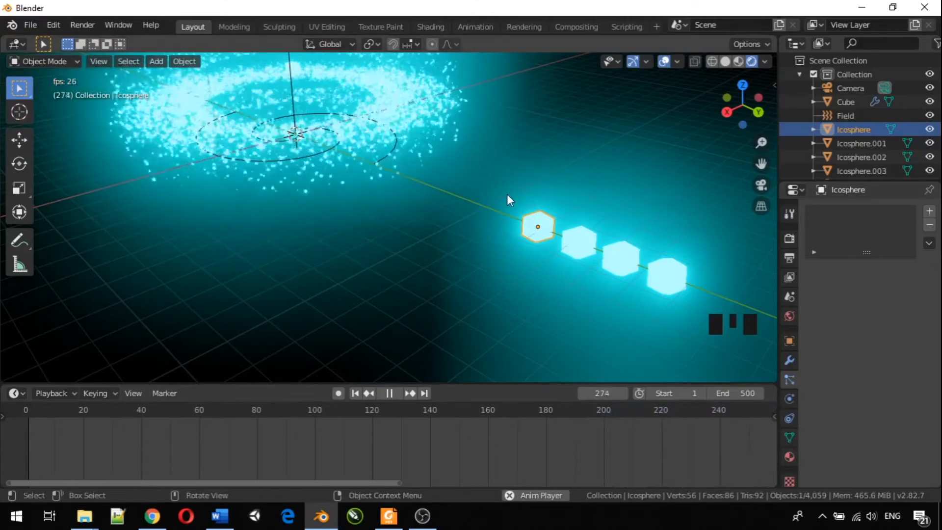
pyautogui.click(790, 458)
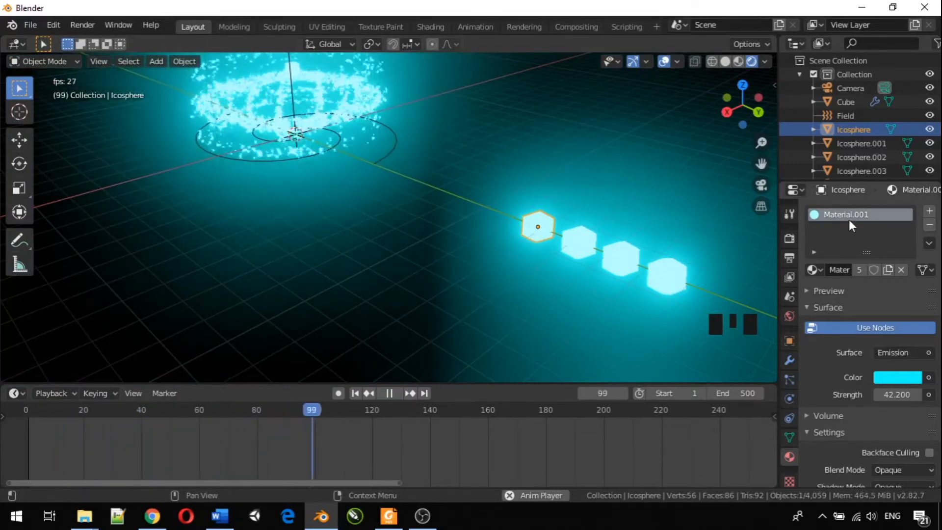
pyautogui.click(902, 377)
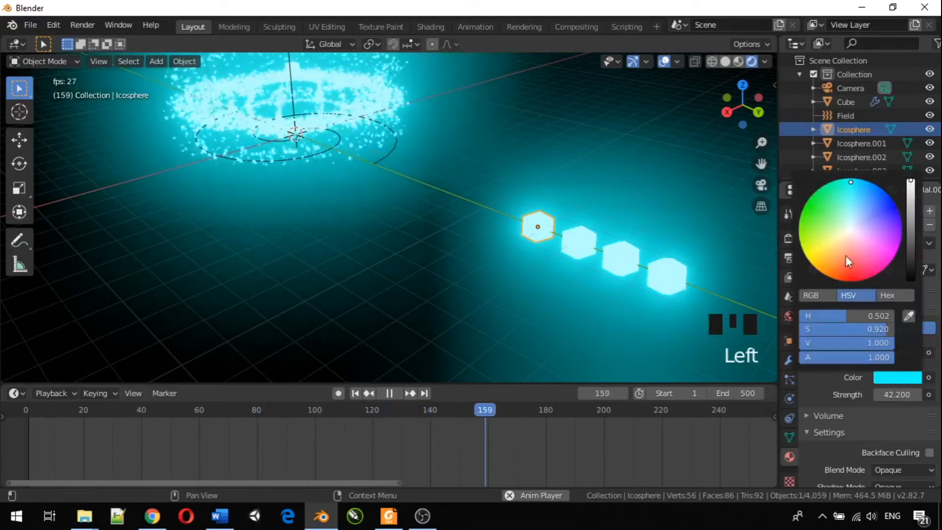
pyautogui.click(881, 212)
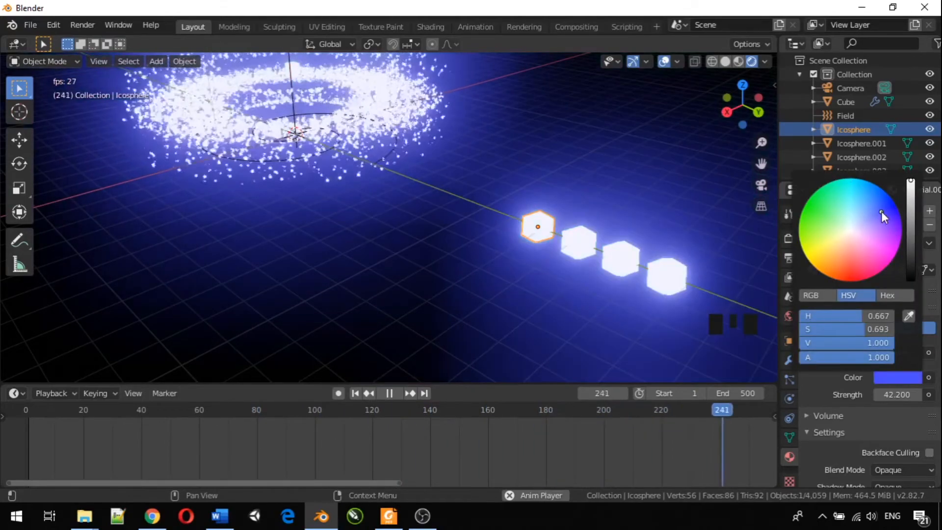
pyautogui.moveTo(881, 211)
pyautogui.mouseDown()
pyautogui.moveTo(848, 256)
pyautogui.moveTo(871, 259)
pyautogui.moveTo(878, 192)
pyautogui.moveTo(835, 181)
pyautogui.moveTo(820, 187)
pyautogui.moveTo(850, 180)
pyautogui.moveTo(890, 197)
pyautogui.moveTo(892, 231)
pyautogui.mouseUp()
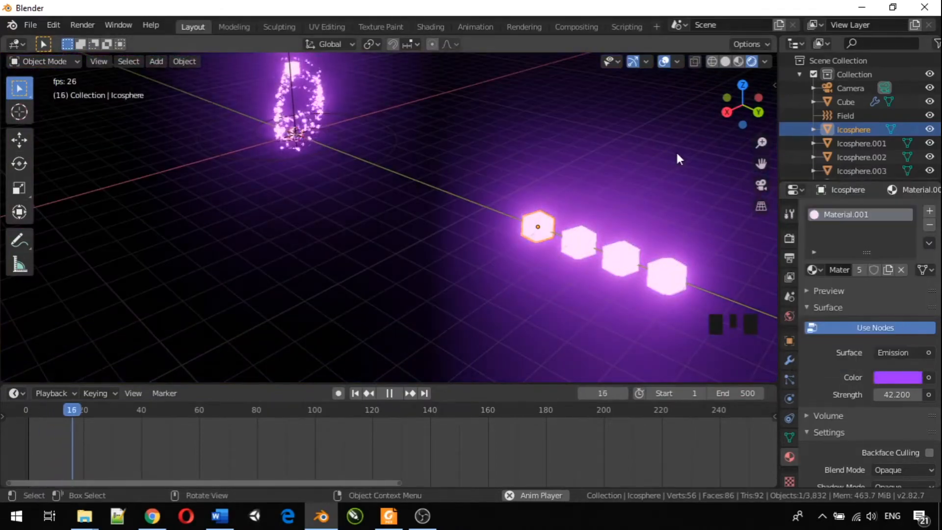
pyautogui.click(671, 157)
# - Replace the original icosphere's shared material with a new one and set its base colour to red
pyautogui.click(532, 224)
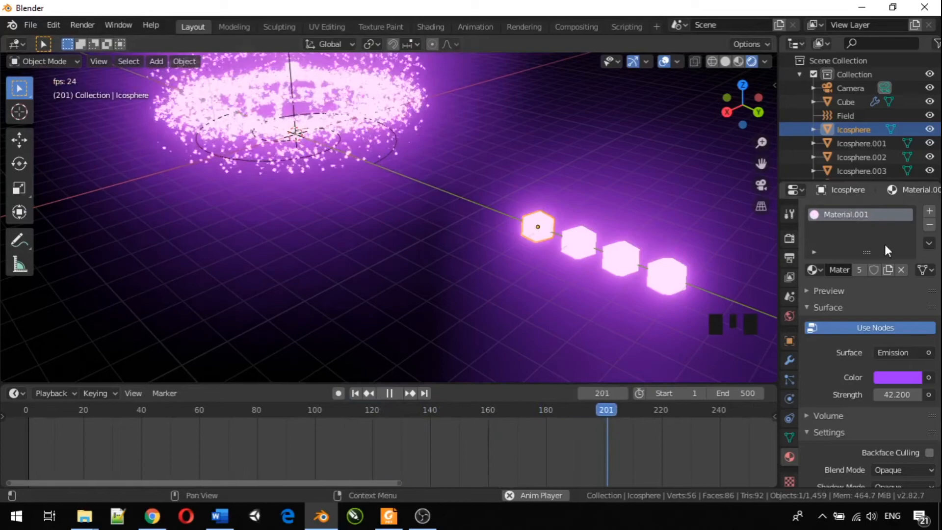
pyautogui.click(929, 226)
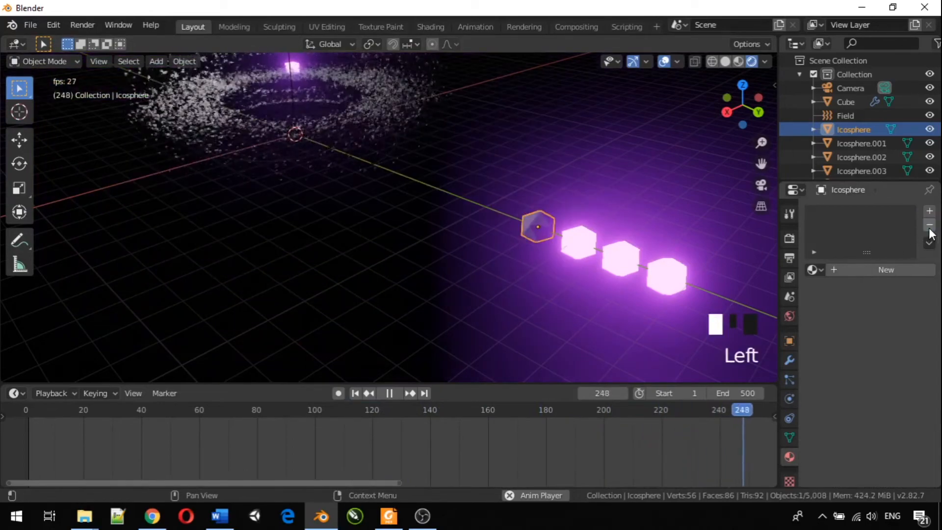
pyautogui.click(862, 268)
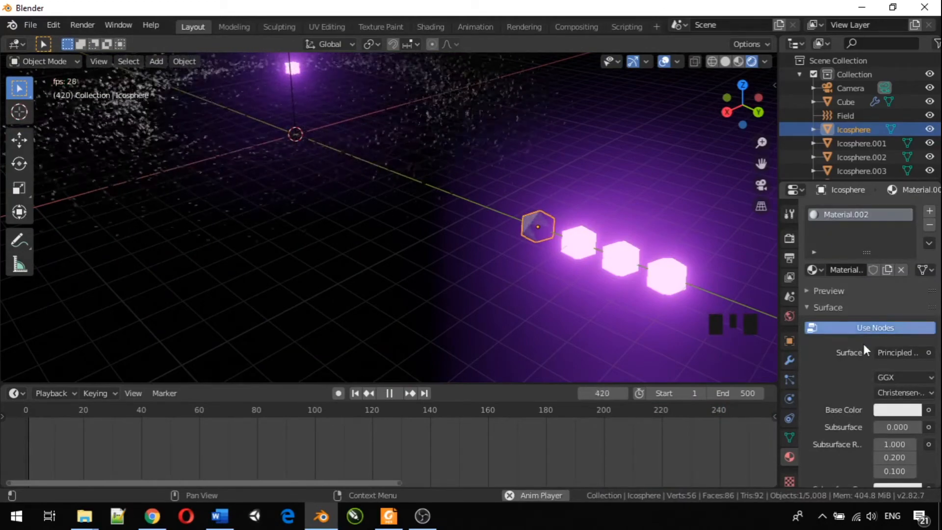
pyautogui.click(894, 409)
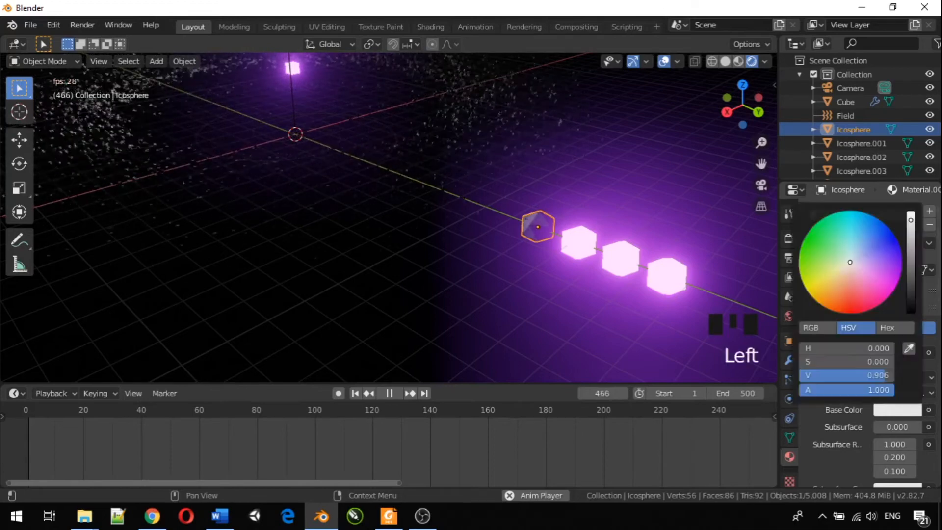
pyautogui.moveTo(850, 273); pyautogui.dragTo(846, 307)
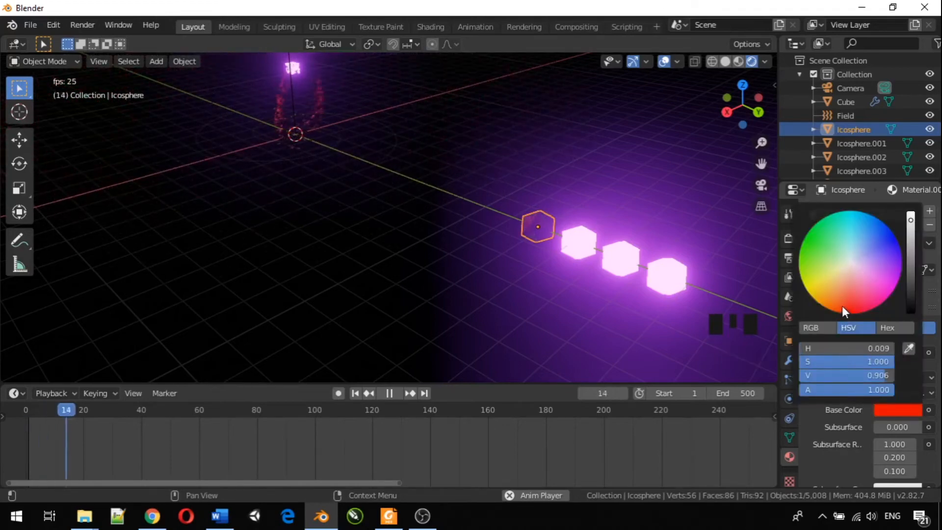
pyautogui.click(446, 159)
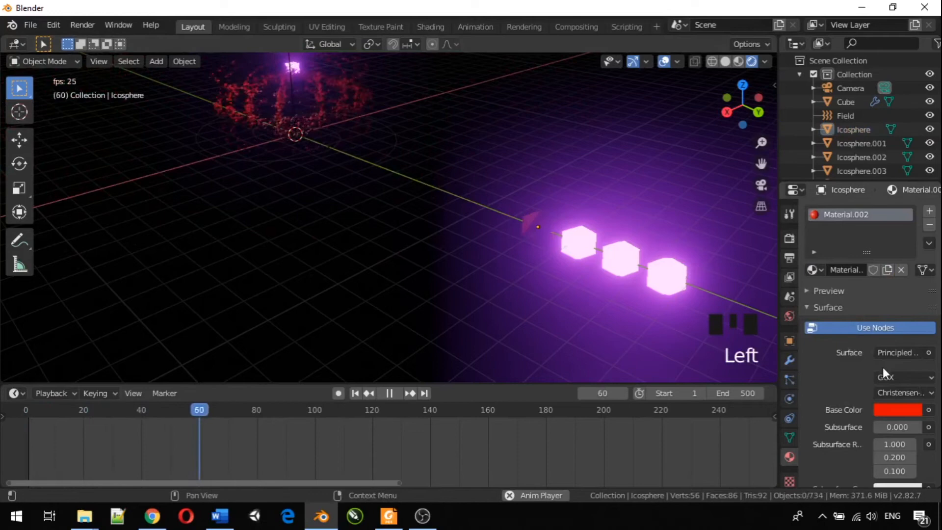
# - Switch the original icosphere's new material to an Emission surface and set its emission colour to red
pyautogui.click(905, 352)
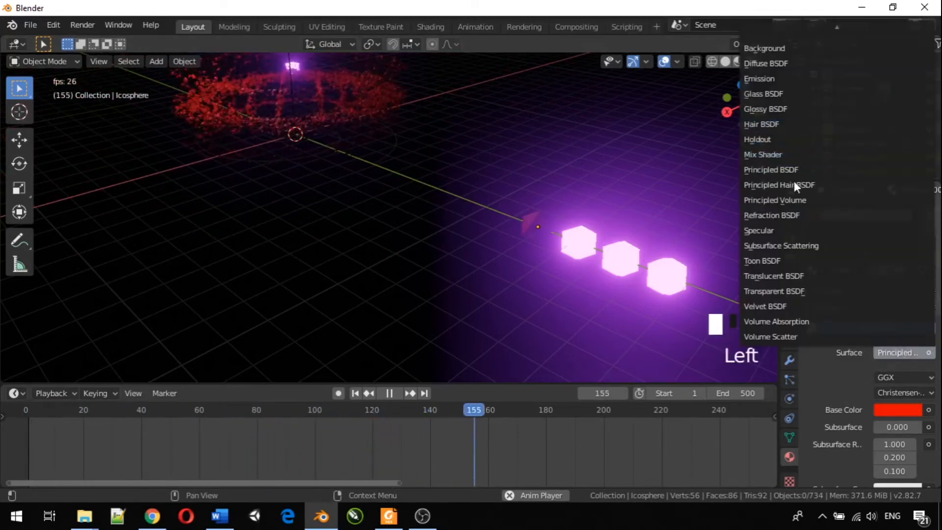
pyautogui.click(777, 78)
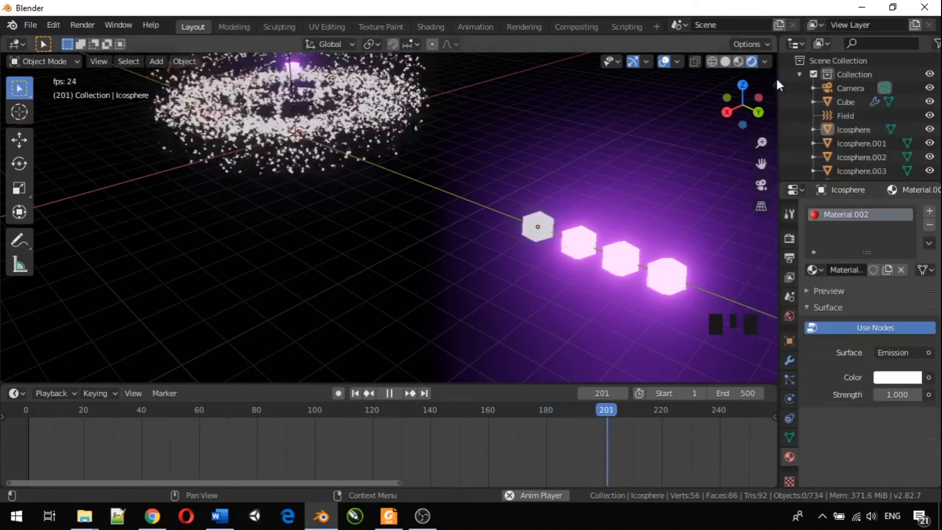
pyautogui.click(890, 378)
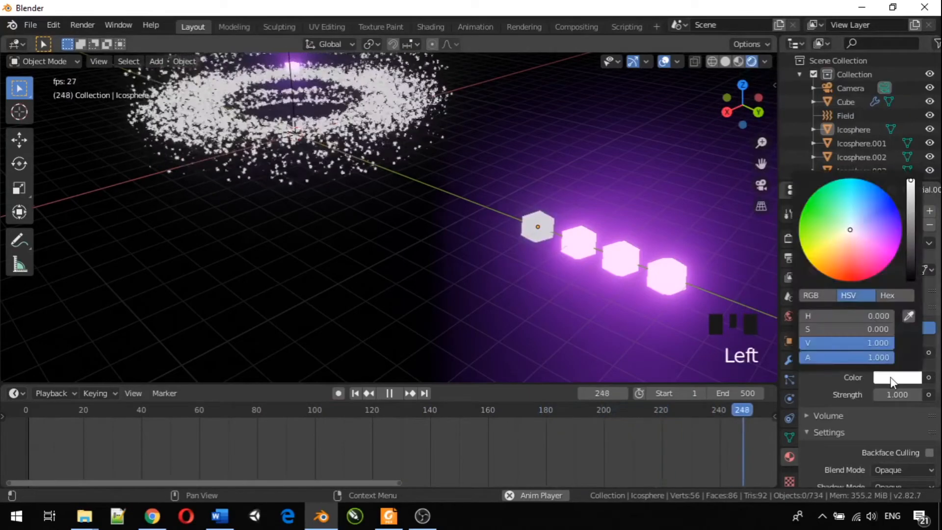
pyautogui.moveTo(847, 248); pyautogui.dragTo(848, 281)
pyautogui.click(574, 247)
pyautogui.click(579, 236)
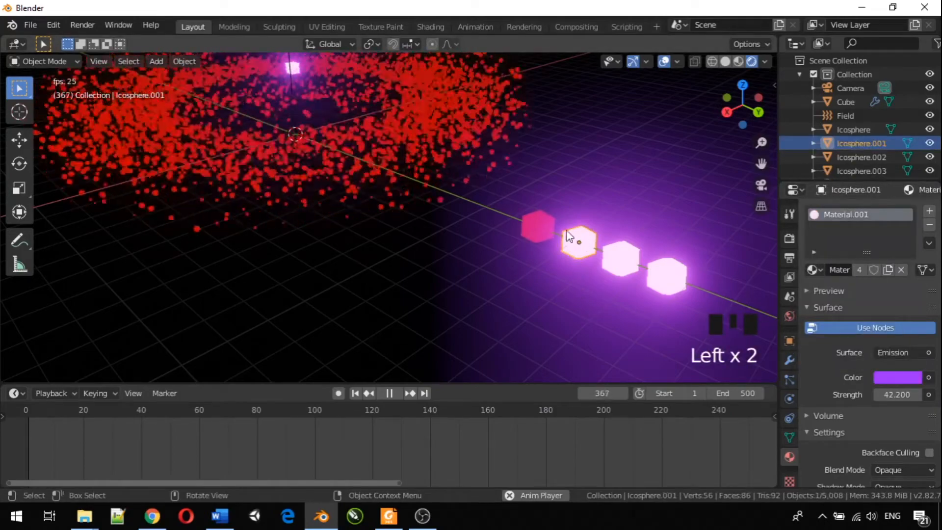
# - Set the emission strength of the original icosphere's red material to 42
pyautogui.click(527, 221)
pyautogui.click(890, 394)
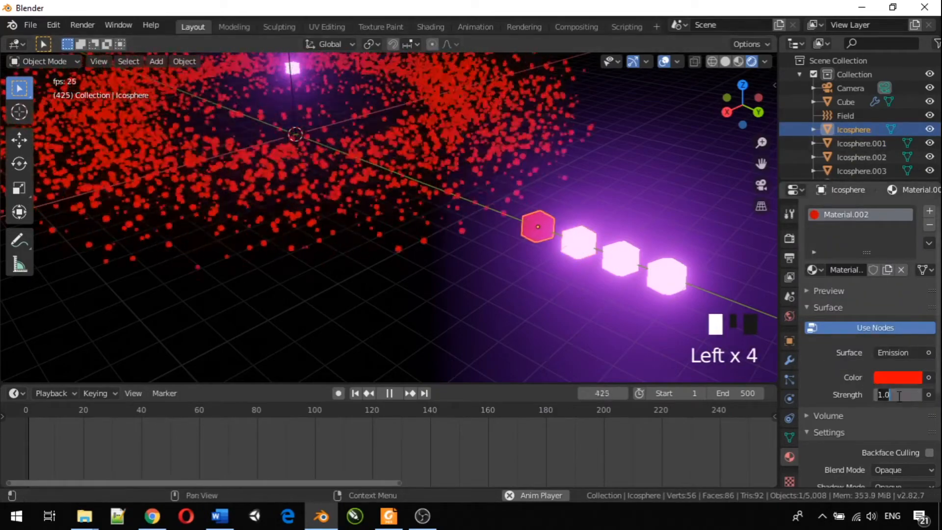
pyautogui.write('42')
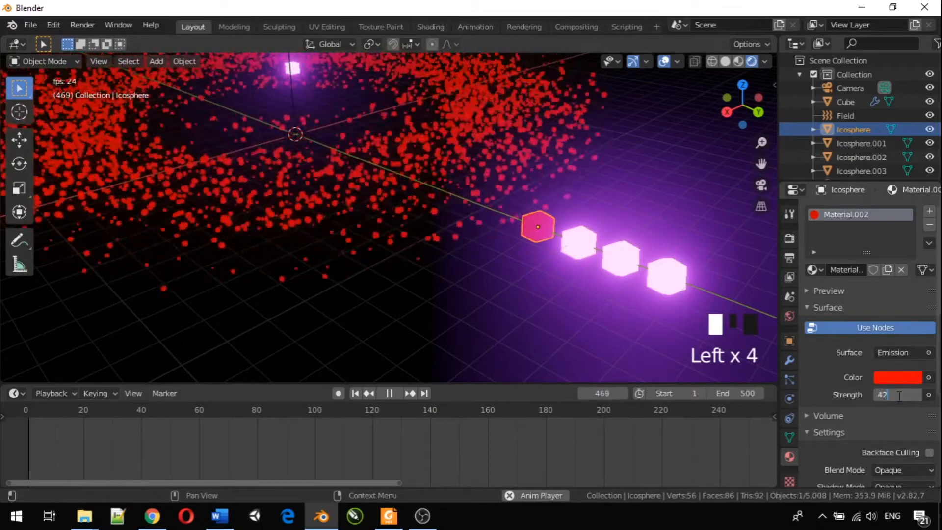
pyautogui.press('Return')
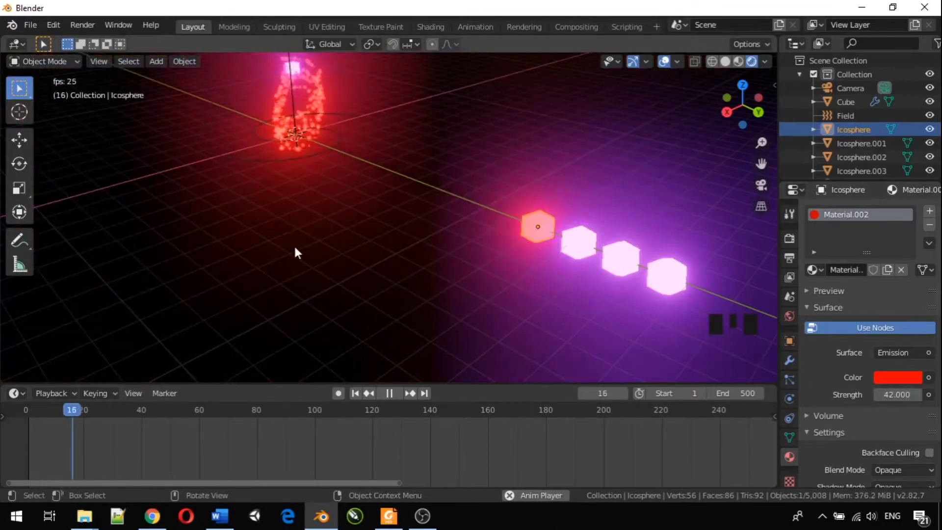
pyautogui.click(328, 223)
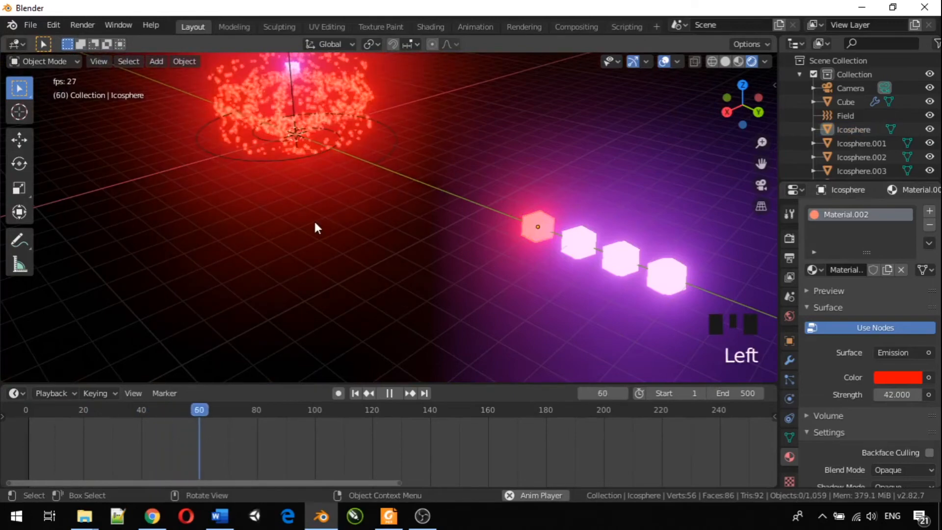
# - Replace the second icosphere's purple material with a new one that uses an Emission surface
pyautogui.click(587, 246)
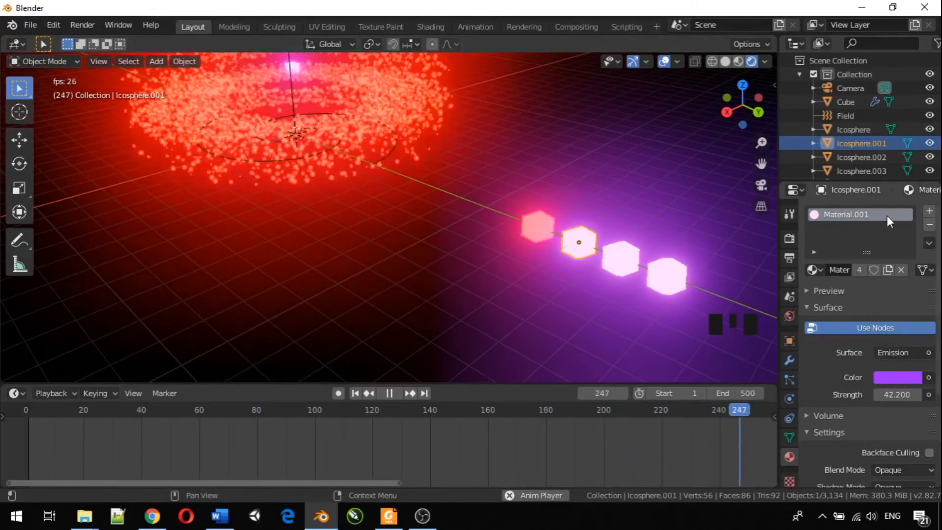
pyautogui.click(930, 225)
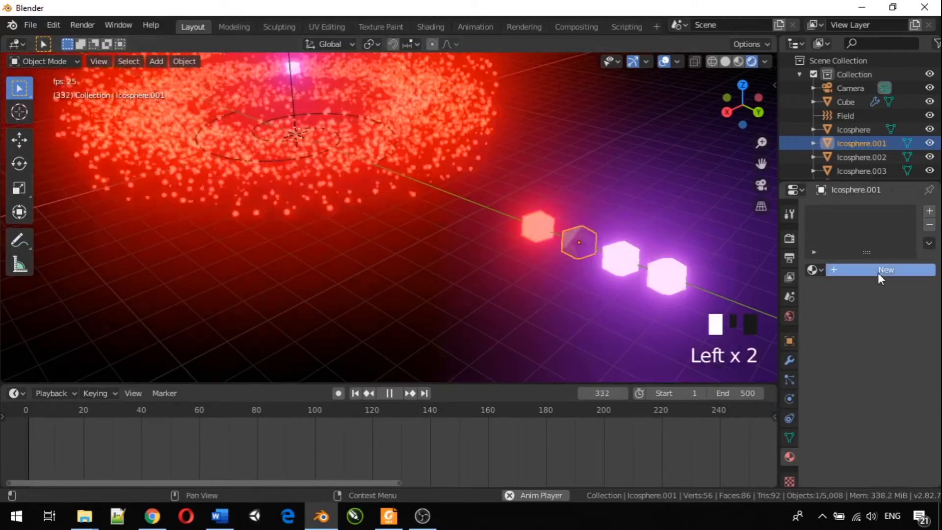
pyautogui.click(878, 273)
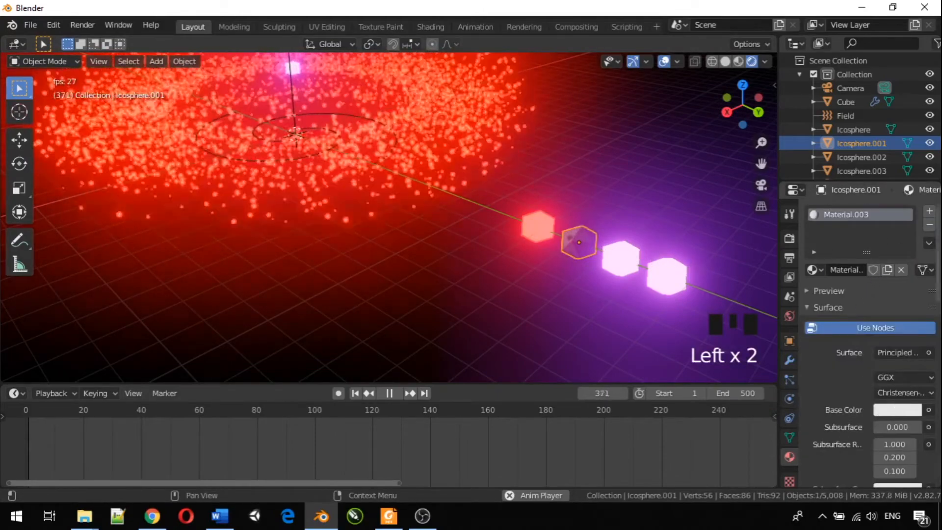
pyautogui.click(901, 353)
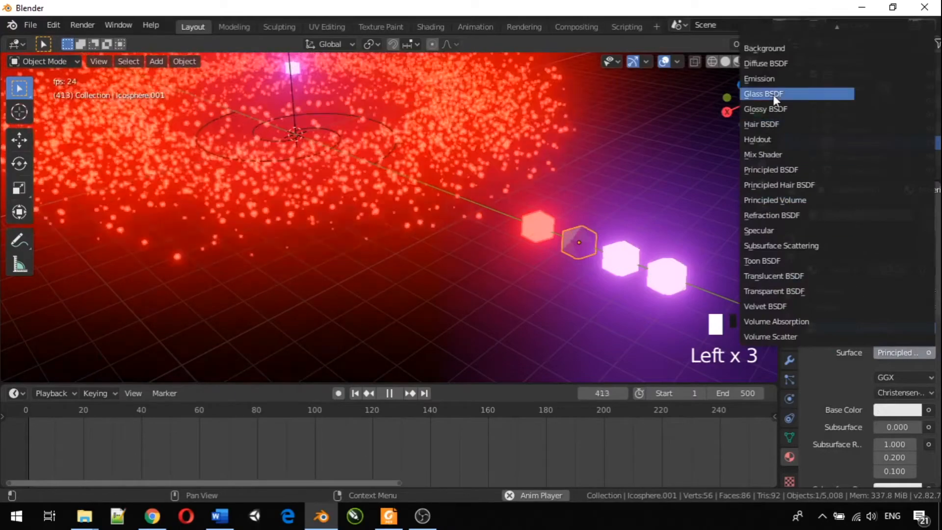
pyautogui.click(772, 80)
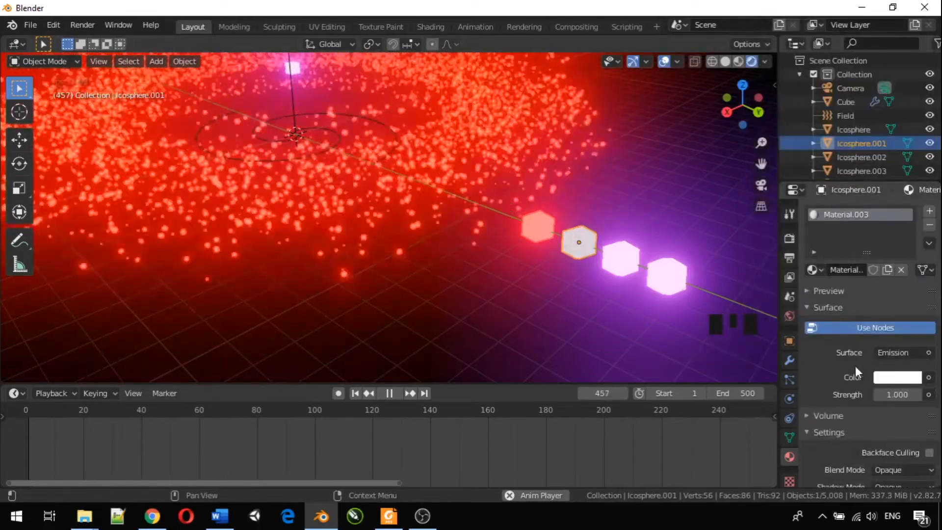
# - Set the emission colour of the second icosphere's new material to yellow and keep that icosphere selected
pyautogui.click(903, 377)
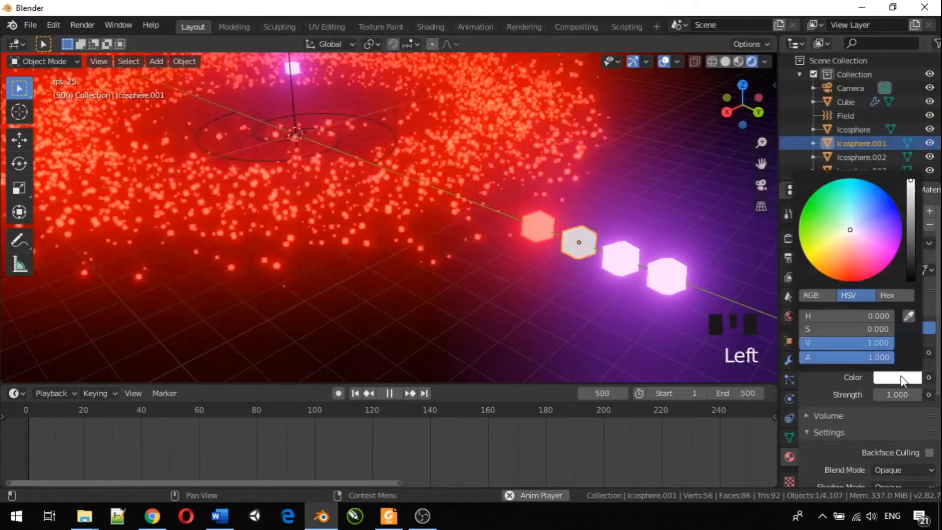
pyautogui.moveTo(846, 237); pyautogui.dragTo(818, 250)
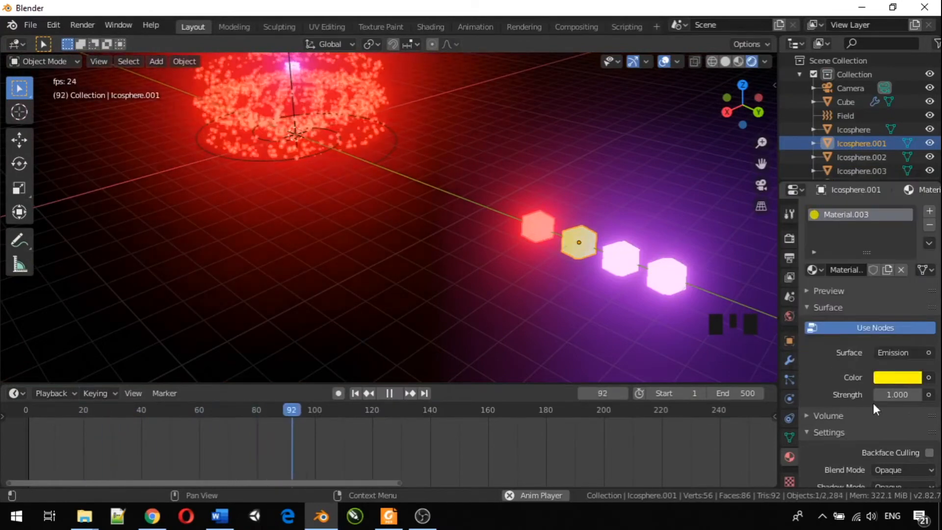
pyautogui.click(618, 260)
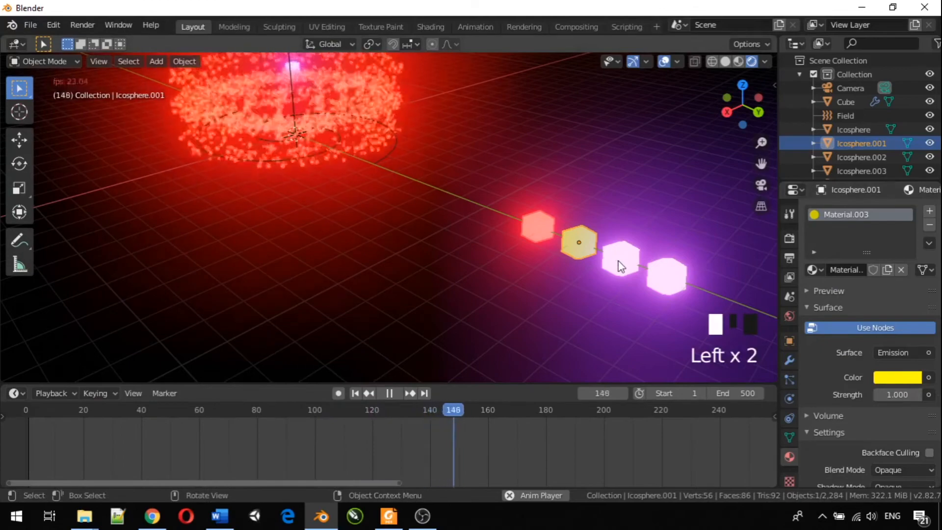
pyautogui.click(581, 240)
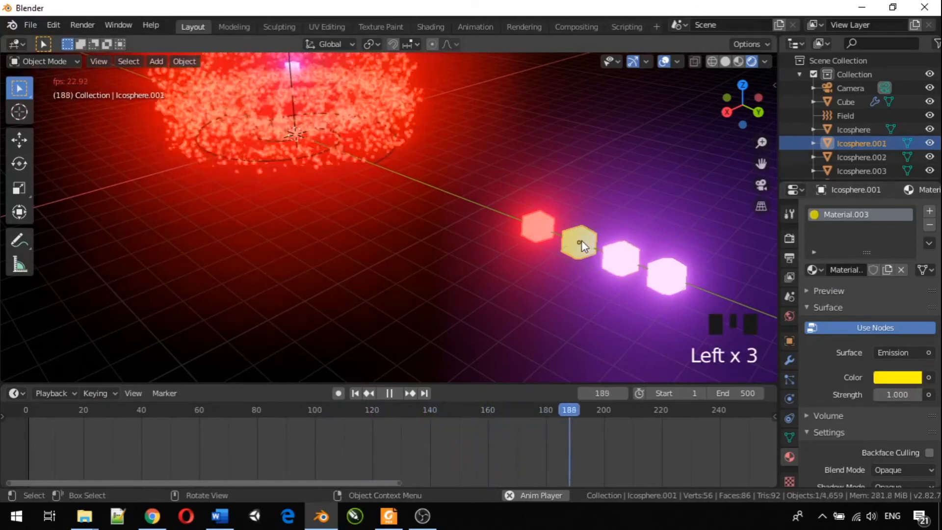
# - Set the emission strength of the second icosphere's yellow material to 42
pyautogui.click(901, 400)
pyautogui.write('42')
pyautogui.press('Return')
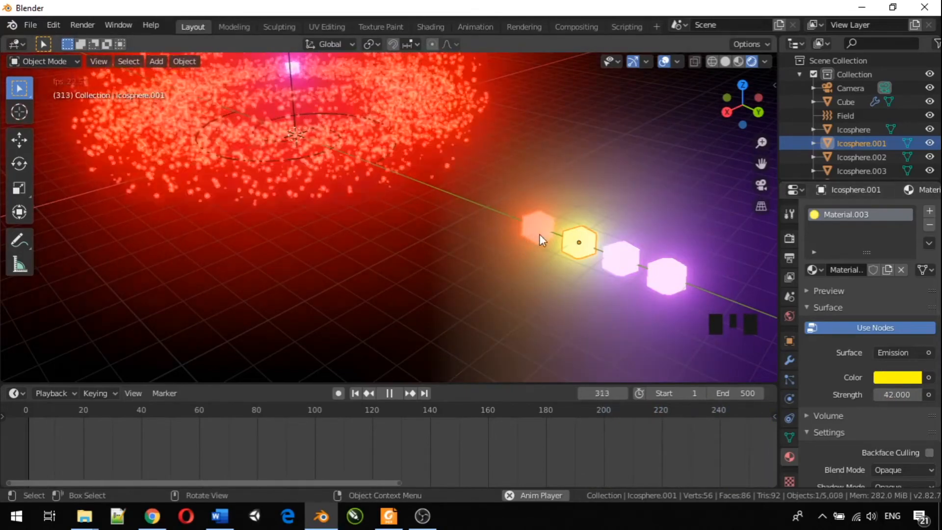
# - Replace the purple material shared by the third icosphere with a new material
pyautogui.click(621, 259)
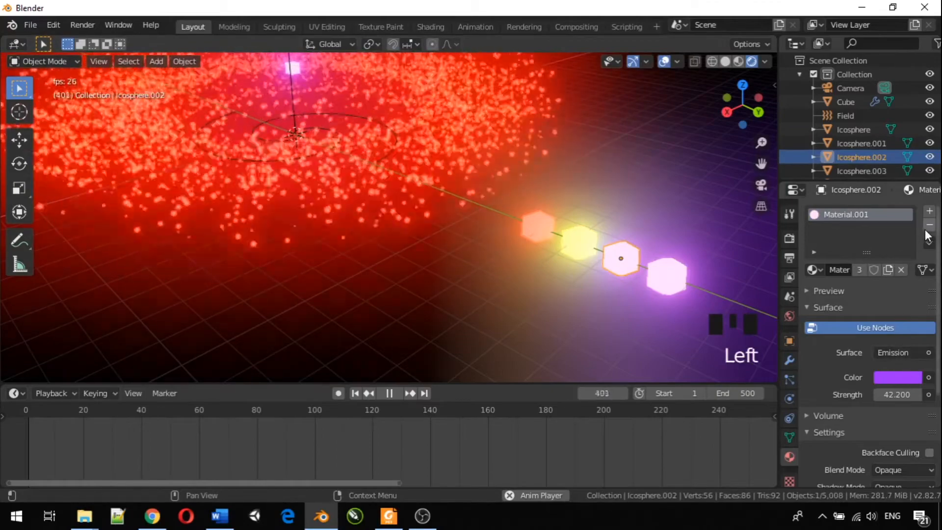
pyautogui.click(929, 226)
pyautogui.click(880, 269)
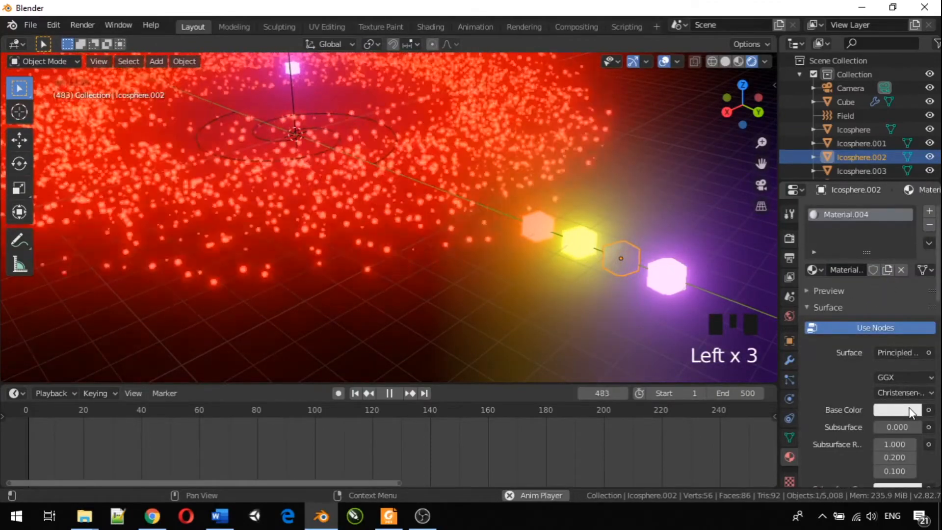
# - Set the base colour of the third icosphere's new Principled material to green
pyautogui.click(908, 410)
pyautogui.moveTo(843, 262); pyautogui.dragTo(803, 241)
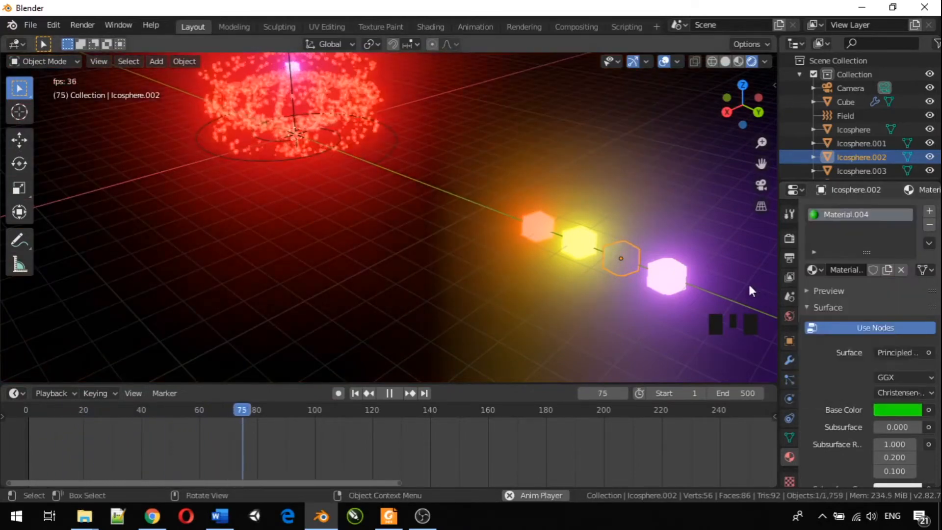
pyautogui.click(749, 282)
# - Switch the third icosphere's new material to an Emission surface and set its emission colour to green
pyautogui.click(908, 358)
pyautogui.click(910, 353)
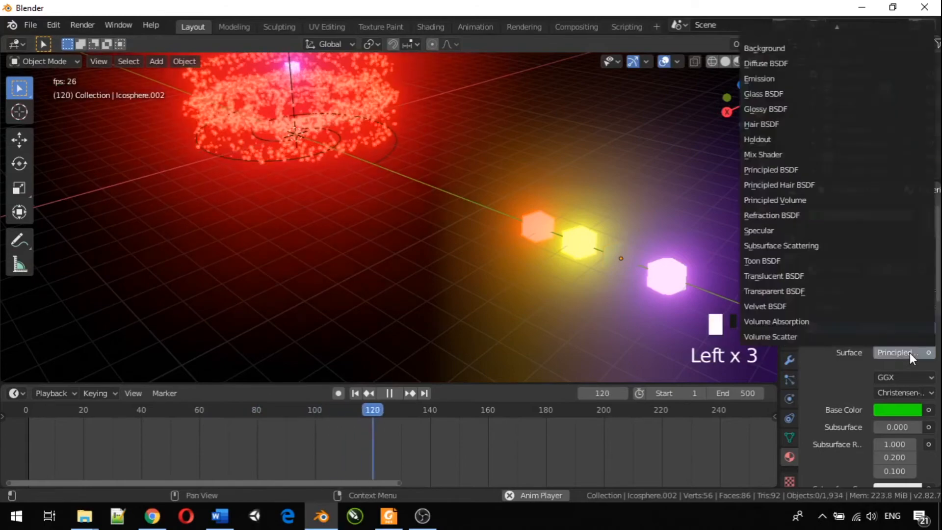
pyautogui.click(773, 78)
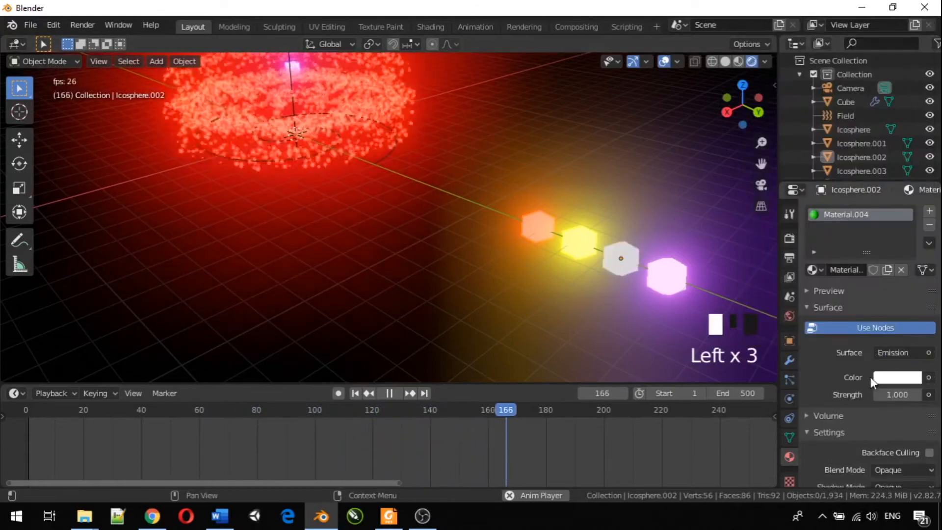
pyautogui.click(880, 380)
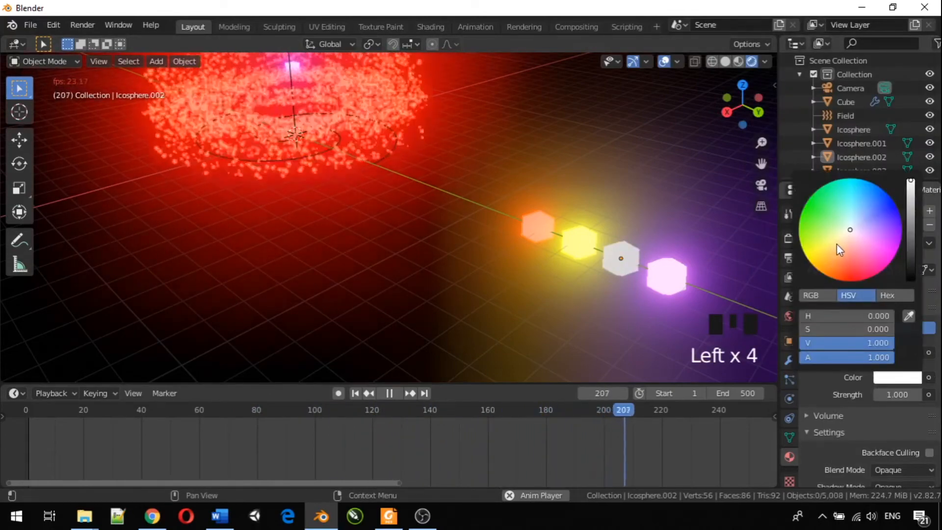
pyautogui.moveTo(834, 216); pyautogui.dragTo(809, 199)
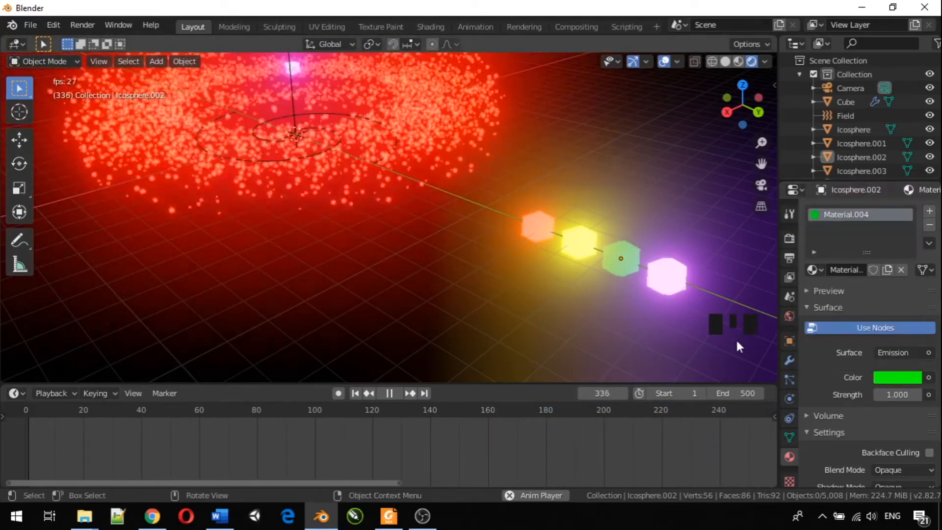
# - Set the emission strength of the third icosphere's green material to 46
pyautogui.click(892, 395)
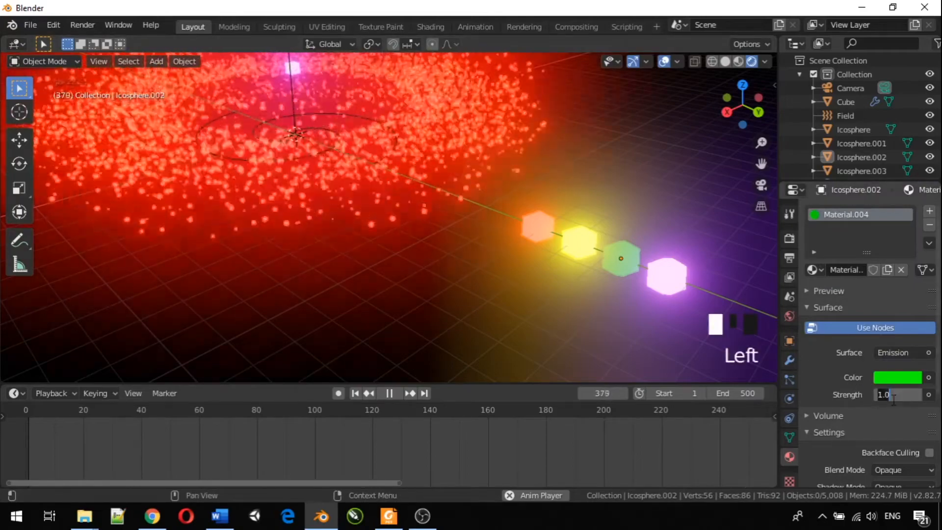
pyautogui.write('4')
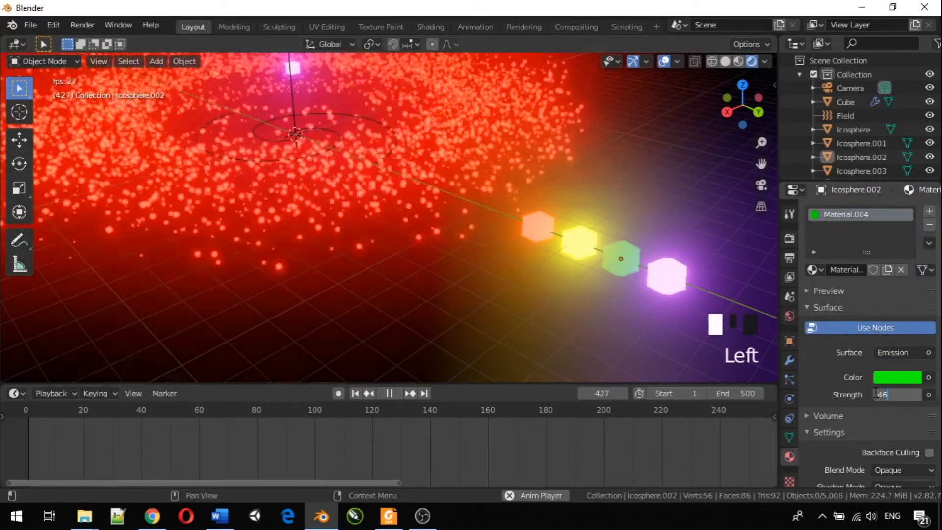
pyautogui.write('6')
pyautogui.press('Return')
# - Reselect the green icosphere, lower its emission strength to 42 and clear the selection
pyautogui.click(664, 296)
pyautogui.click(661, 284)
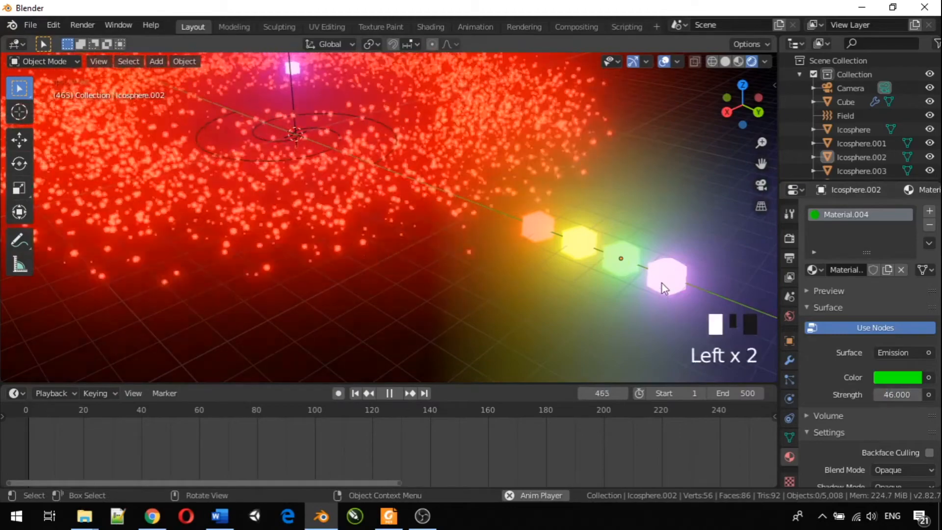
pyautogui.click(628, 258)
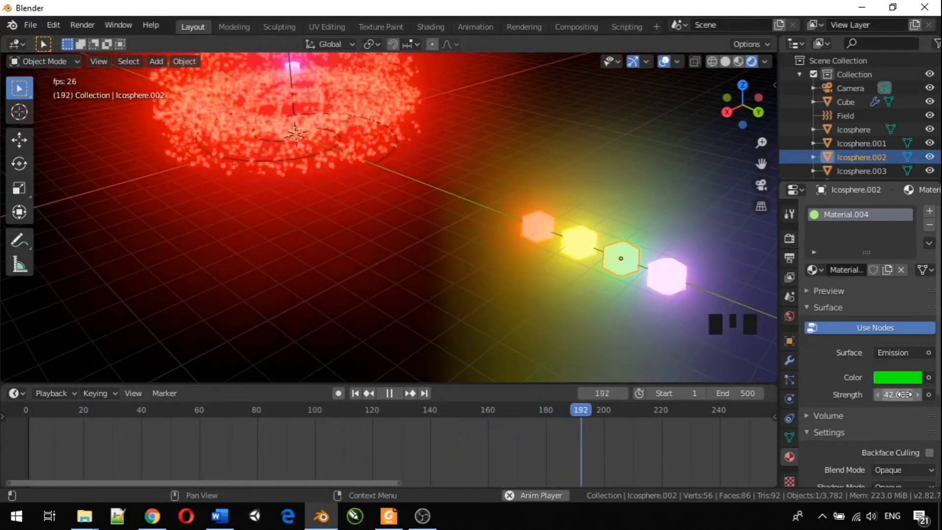
pyautogui.click(513, 286)
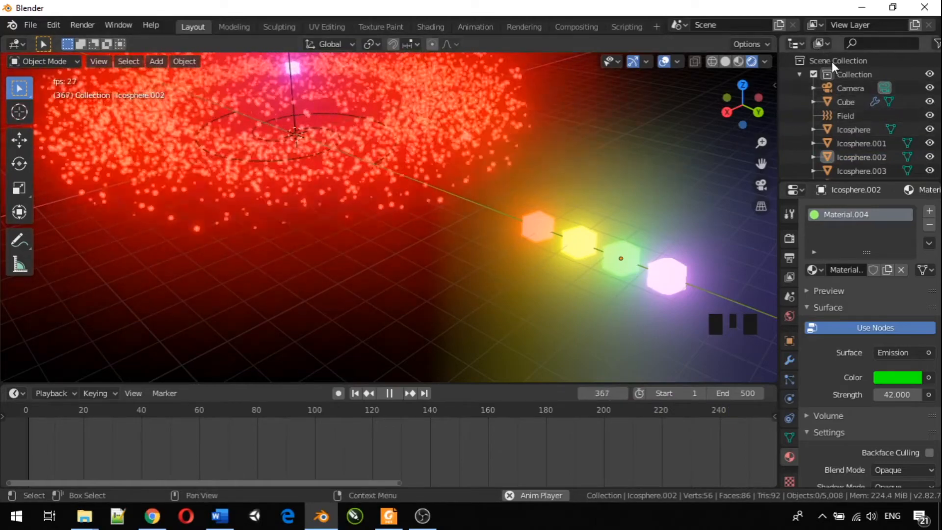
# - Create a new collection under the Scene Collection and rename it ParticleLib
pyautogui.rightClick(817, 61)
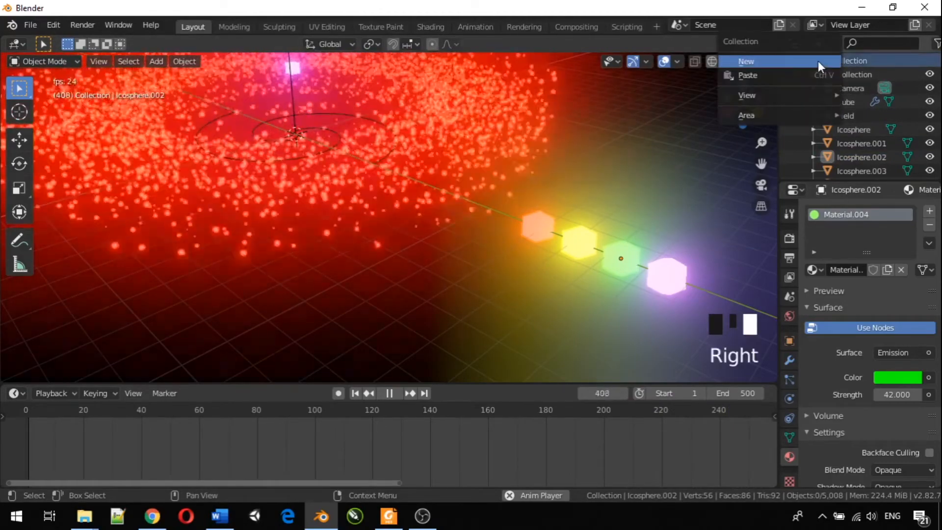
pyautogui.click(812, 61)
pyautogui.scroll(-4, 834, 103)
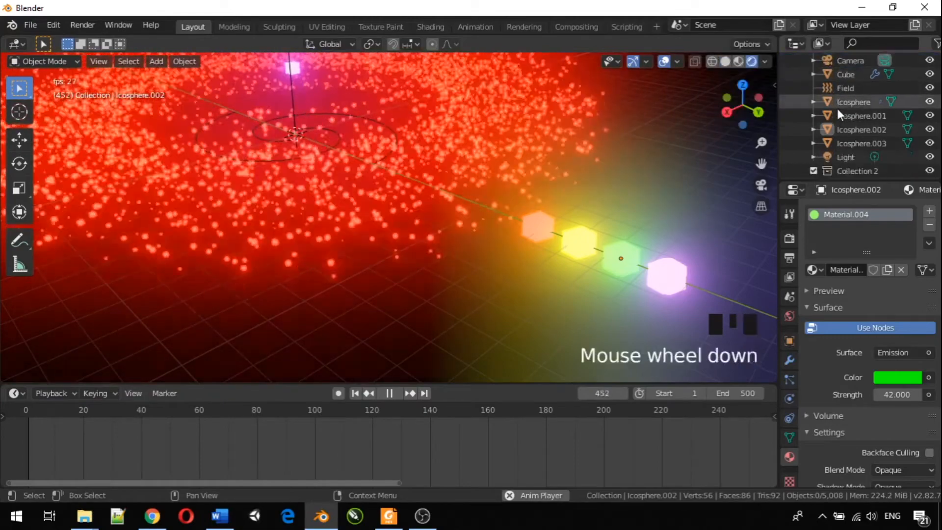
pyautogui.click(858, 167)
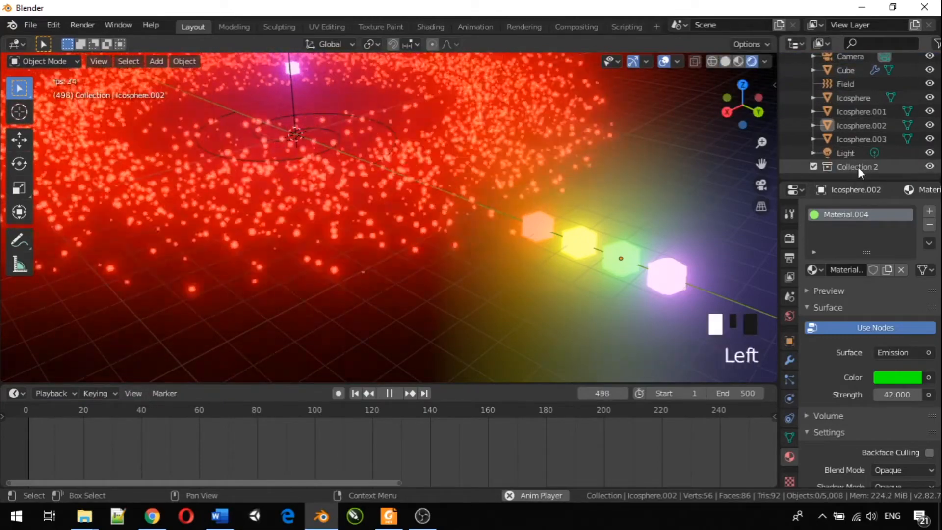
pyautogui.doubleClick(857, 167)
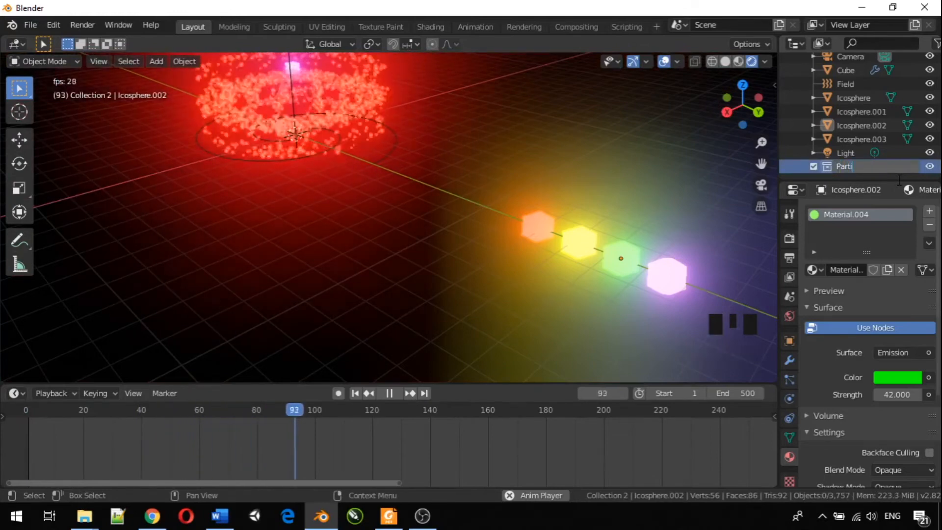
pyautogui.write('ParticleLi')
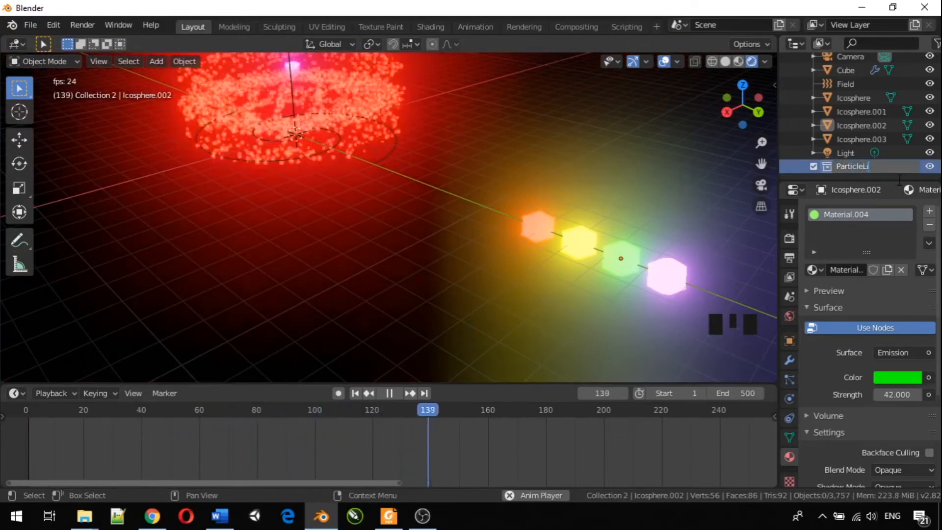
pyautogui.write('b')
pyautogui.press('Return')
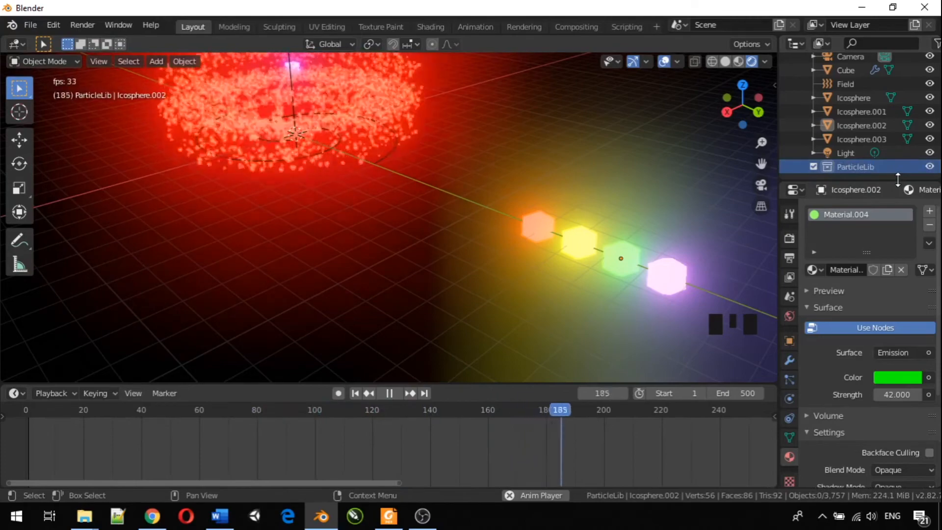
# - Move all four icospheres from the main collection into the ParticleLib collection
pyautogui.click(864, 95)
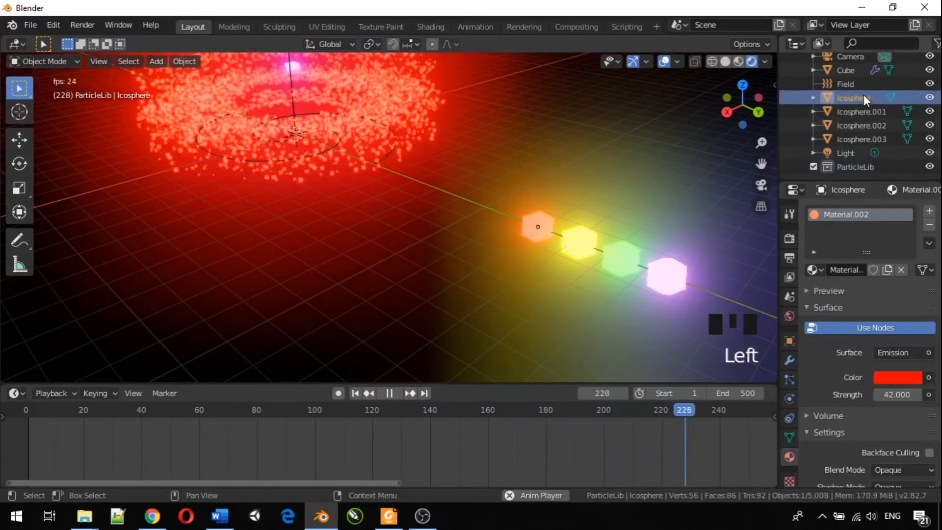
pyautogui.moveTo(860, 100); pyautogui.dragTo(847, 157)
pyautogui.moveTo(847, 109); pyautogui.dragTo(853, 141)
pyautogui.scroll(-4, 633, 232)
# - Make the cube's particle system render its particles as a Collection, with ParticleLib as the instance collection
pyautogui.moveTo(576, 258); pyautogui.dragTo(504, 247, button='middle')
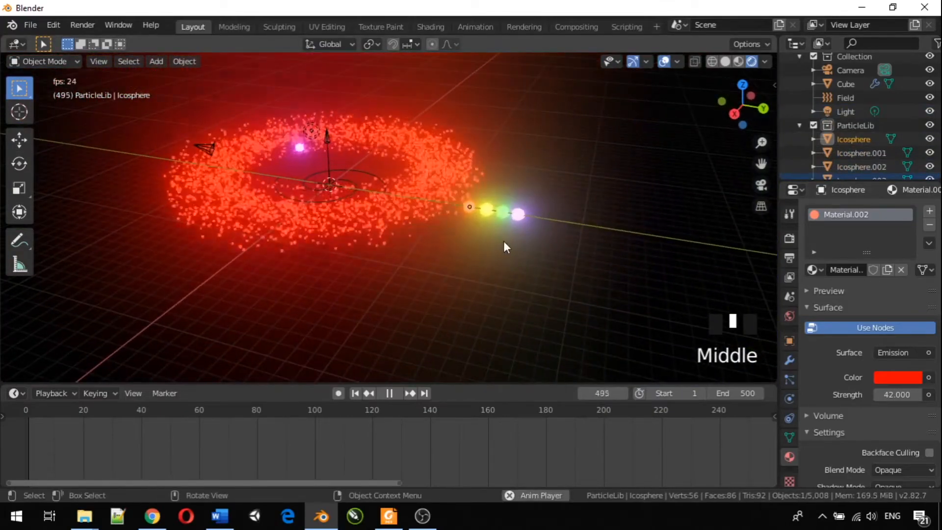
pyautogui.moveTo(276, 154); pyautogui.dragTo(284, 213, button='middle')
pyautogui.click(260, 196)
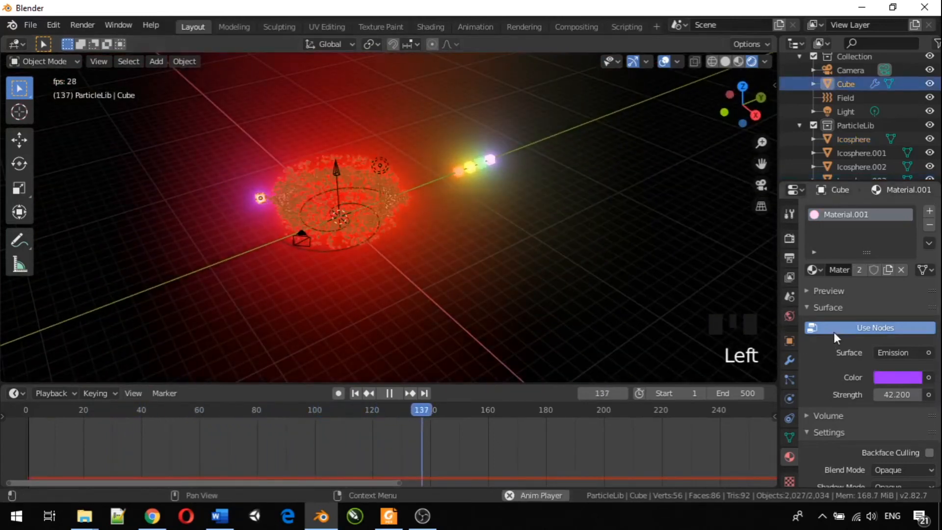
pyautogui.click(790, 382)
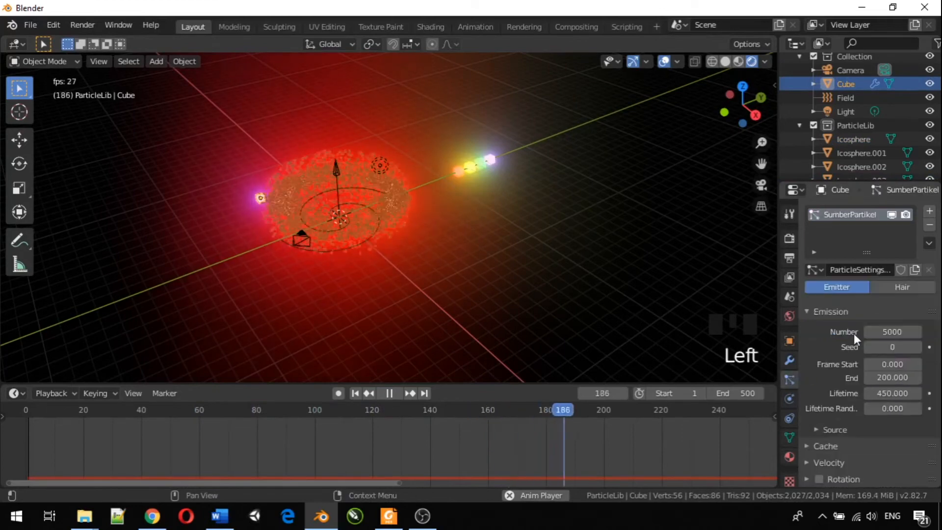
pyautogui.scroll(-9, 854, 335)
pyautogui.scroll(-5, 854, 338)
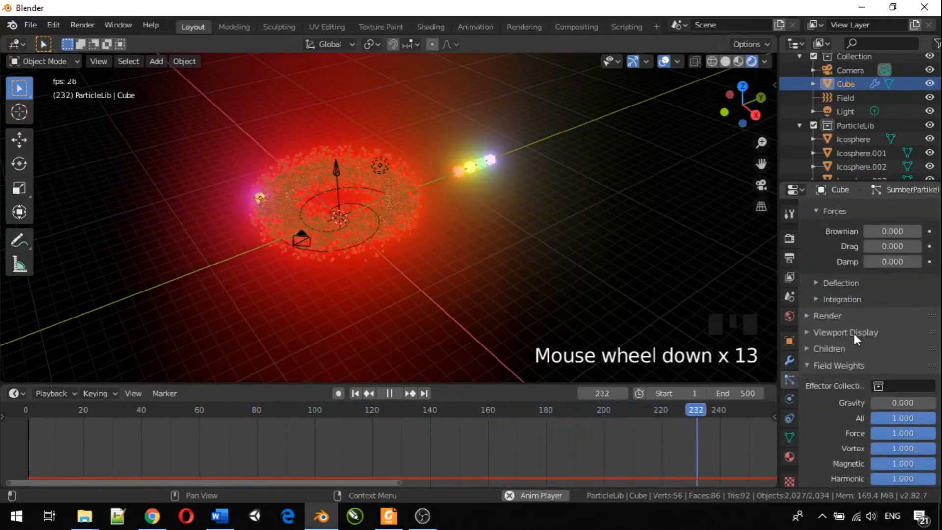
pyautogui.click(805, 288)
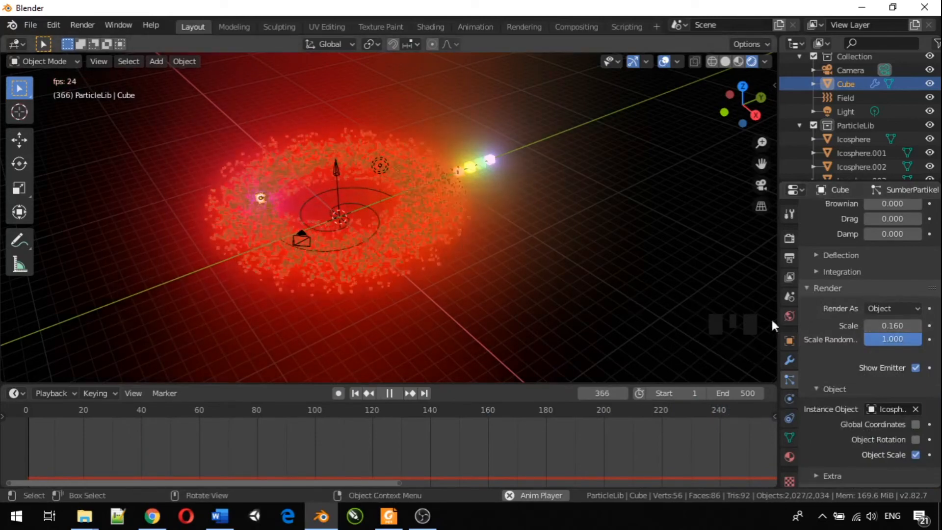
pyautogui.click(894, 311)
pyautogui.click(859, 402)
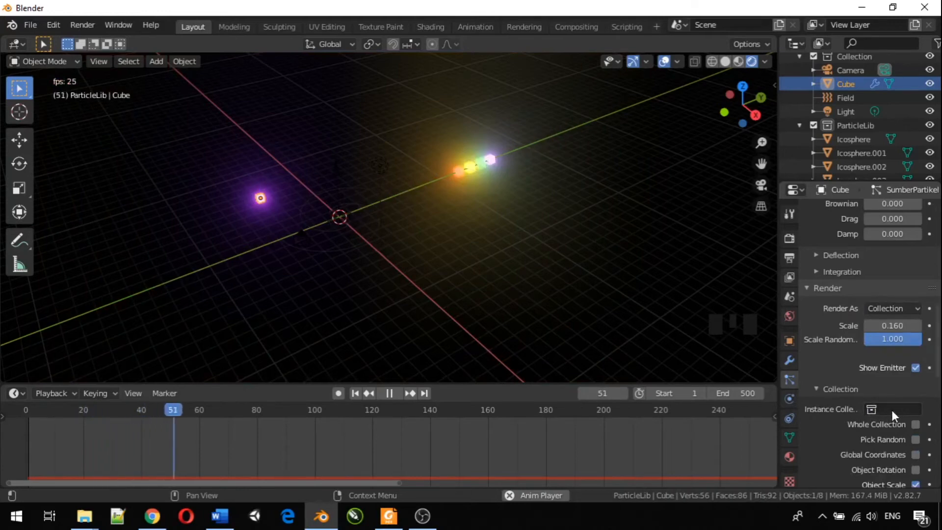
pyautogui.click(891, 411)
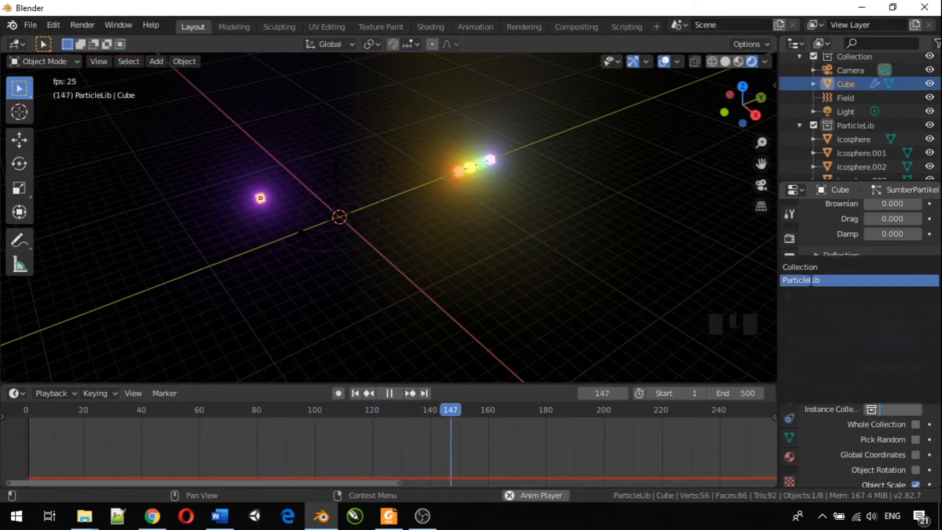
pyautogui.click(811, 280)
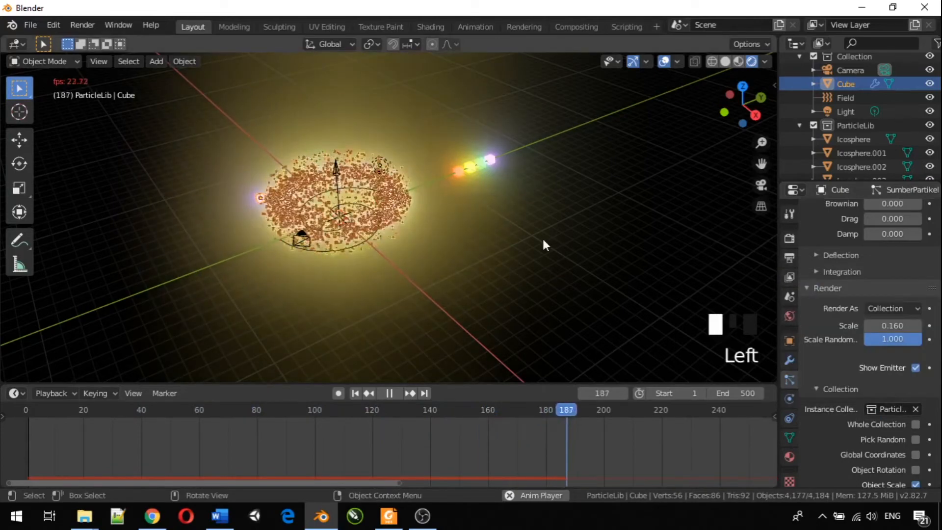
# - Examine the multicoloured particle ring around the vortex from above and from a low side angle
pyautogui.moveTo(484, 265); pyautogui.dragTo(609, 278, button='middle')
pyautogui.scroll(5, 593, 278)
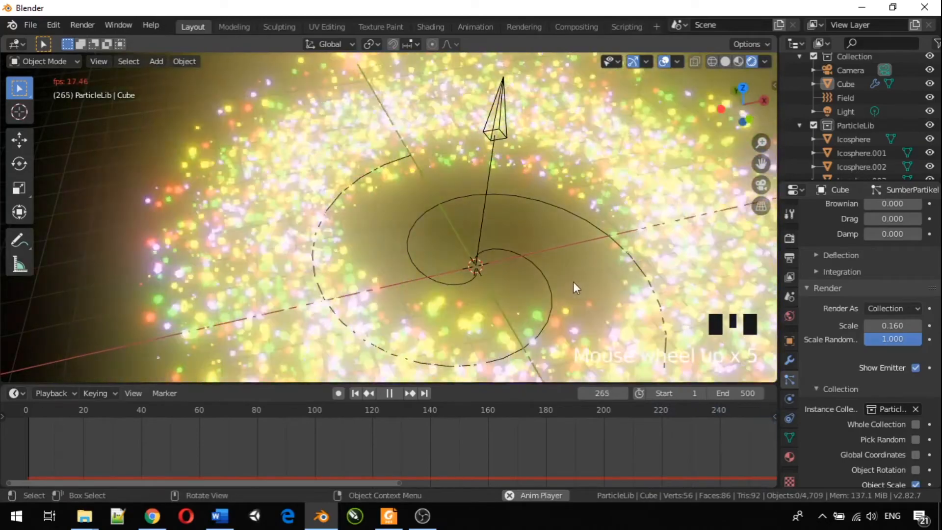
pyautogui.scroll(2, 567, 279)
pyautogui.scroll(-3, 567, 279)
pyautogui.moveTo(567, 279); pyautogui.dragTo(563, 237, button='middle')
pyautogui.scroll(-2, 632, 292)
# - Add a Turbulence force field at the centre of the particle ring
pyautogui.click(563, 299)
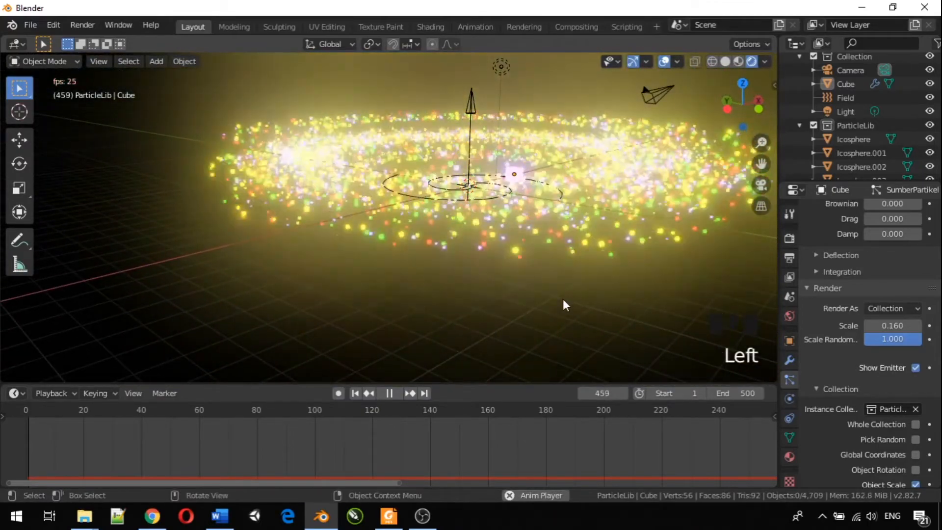
pyautogui.hotkey('shift', 'a')
pyautogui.moveTo(559, 298)
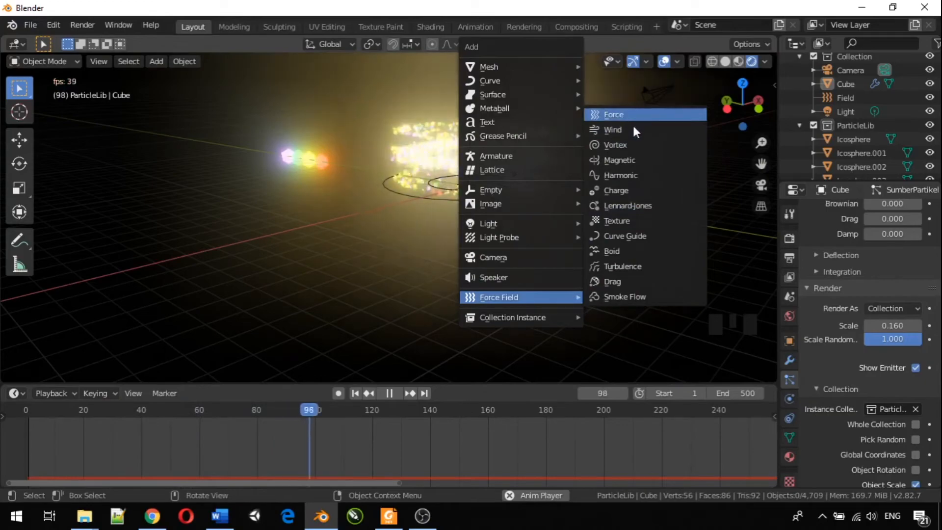
pyautogui.click(632, 261)
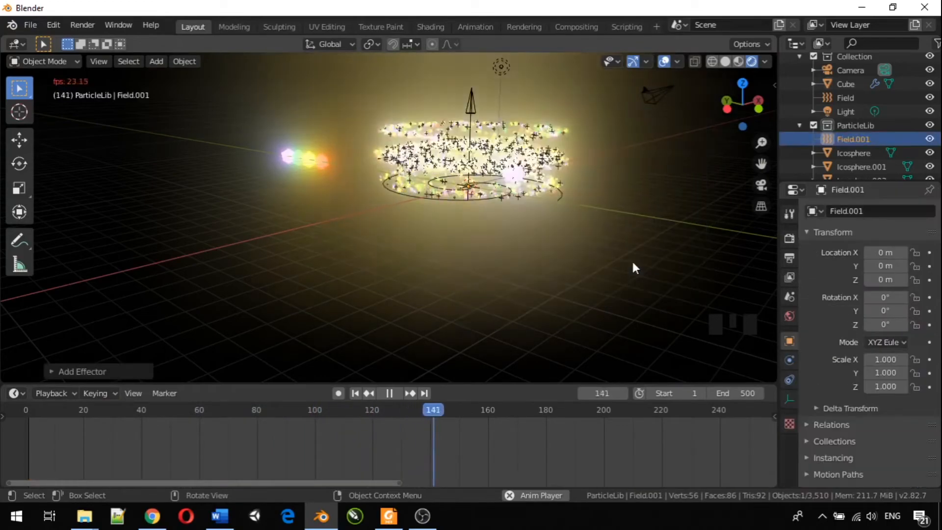
# - Raise the turbulence field about 5.03 m along the global Z axis, above the particle ring
pyautogui.moveTo(539, 209); pyautogui.dragTo(434, 199, button='middle')
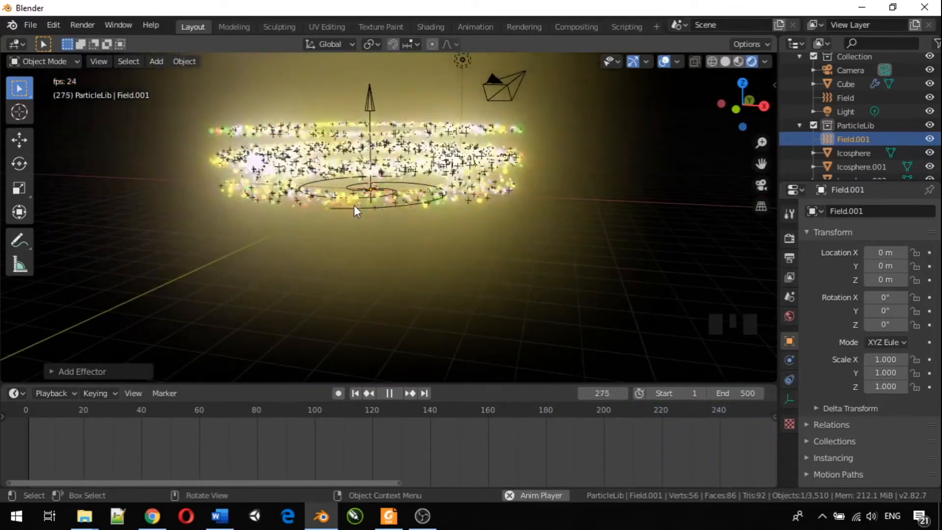
pyautogui.press('g')
pyautogui.press('z')
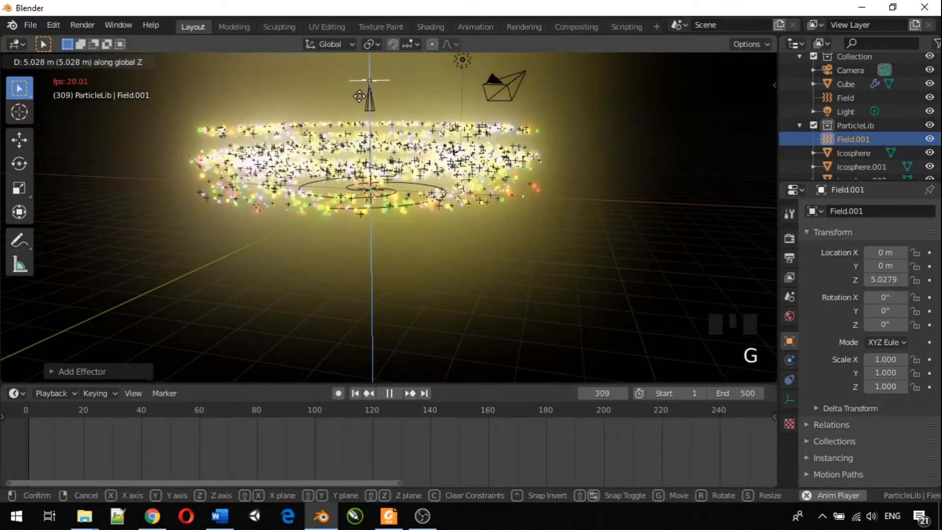
pyautogui.click(360, 97)
pyautogui.moveTo(347, 107); pyautogui.dragTo(413, 130, button='middle')
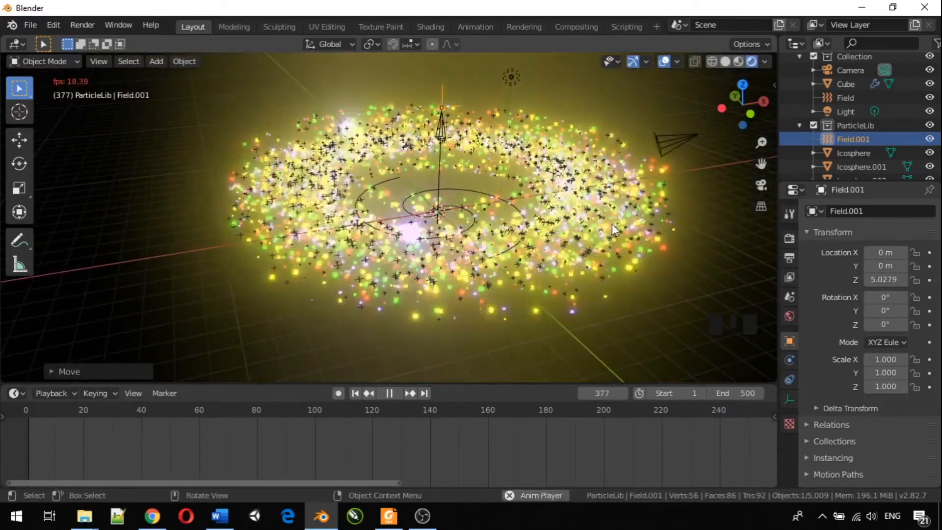
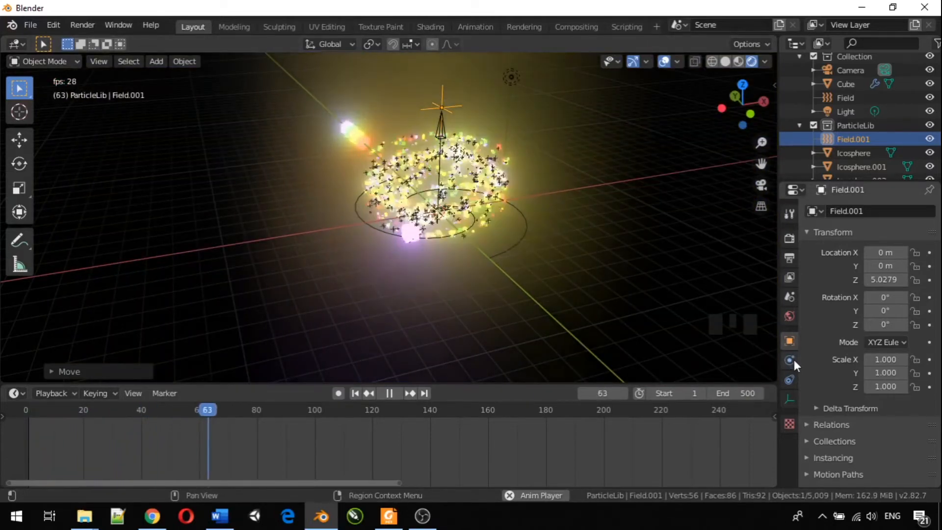
# - Set the turbulence field's strength to 56.6
pyautogui.click(791, 359)
pyautogui.moveTo(889, 347); pyautogui.dragTo(922, 347)
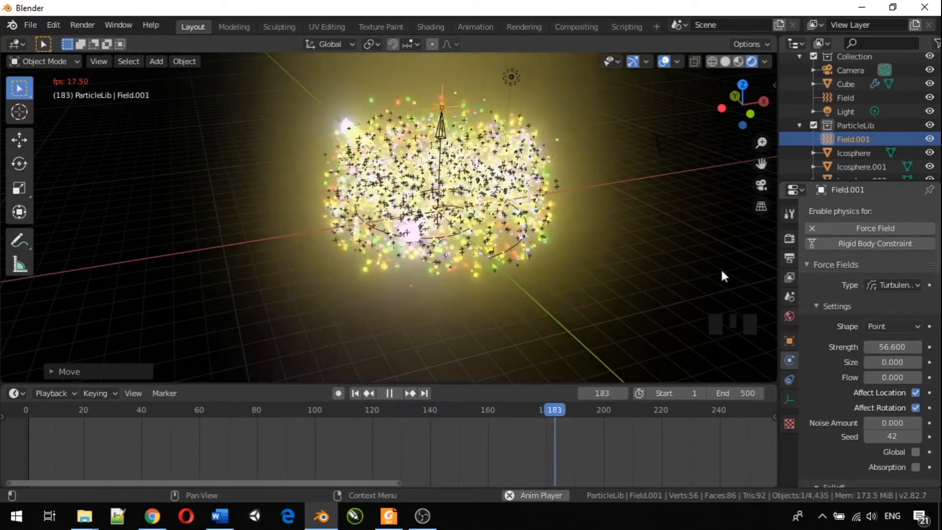
pyautogui.click(603, 244)
pyautogui.click(523, 331)
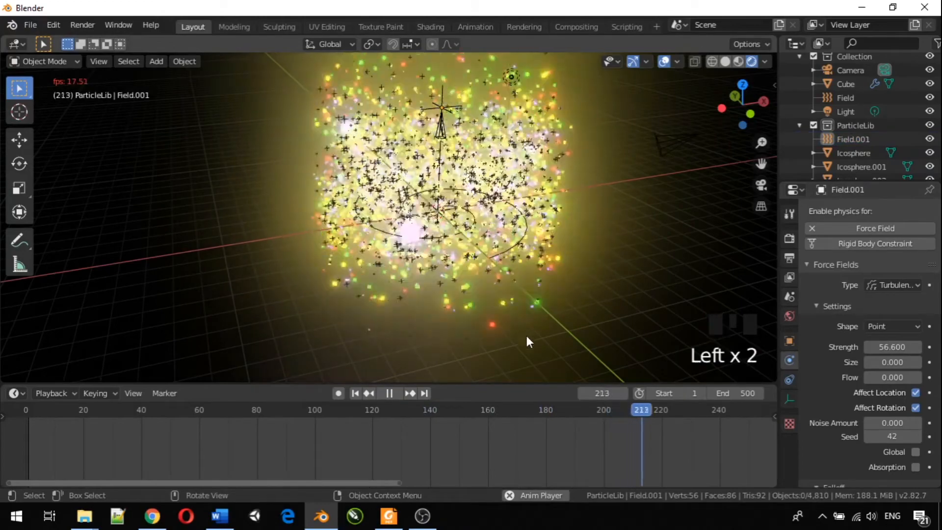
# - Examine the turbulence-disturbed particle cloud during playback from the side, from above, close up and from a distance
pyautogui.moveTo(433, 333); pyautogui.dragTo(542, 302, button='middle')
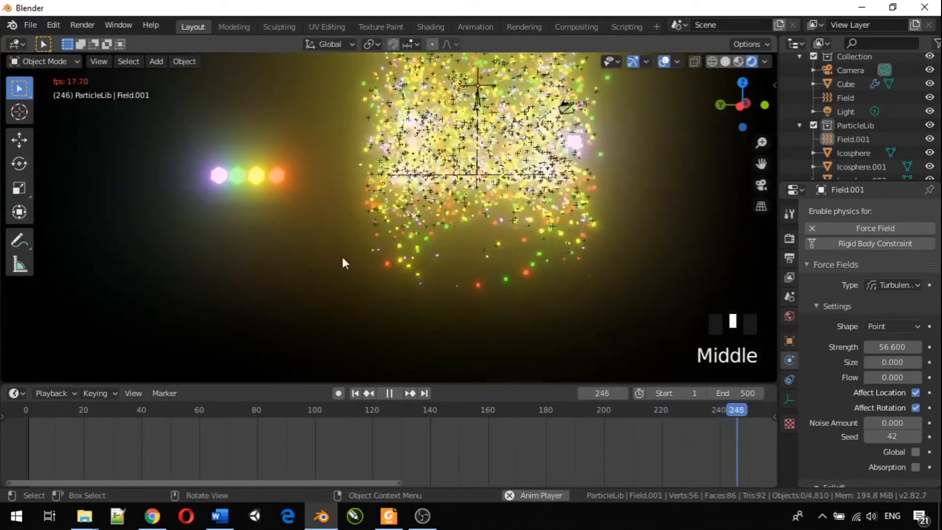
pyautogui.click(261, 240)
pyautogui.moveTo(235, 226); pyautogui.dragTo(531, 270, button='middle')
pyautogui.scroll(3, 429, 225)
pyautogui.scroll(-3, 531, 270)
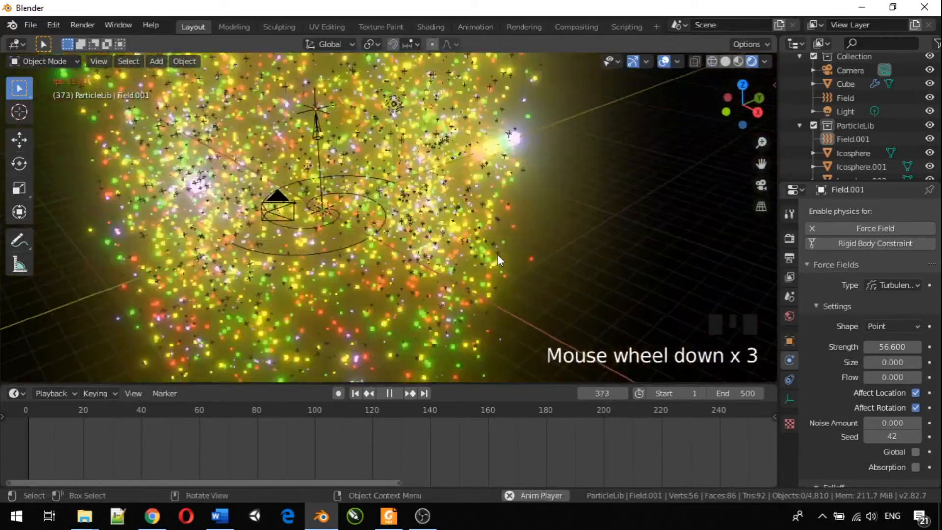
pyautogui.moveTo(438, 246); pyautogui.dragTo(518, 278, button='middle')
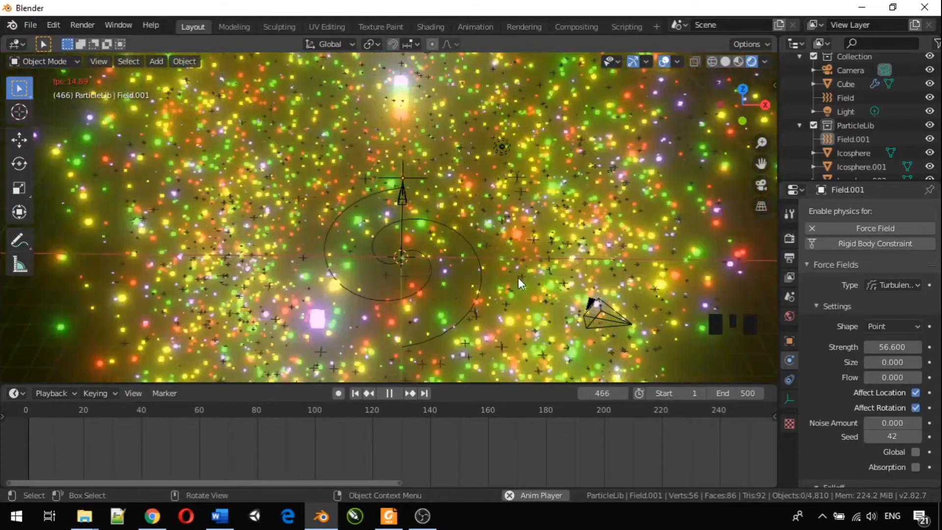
pyautogui.scroll(-5, 518, 278)
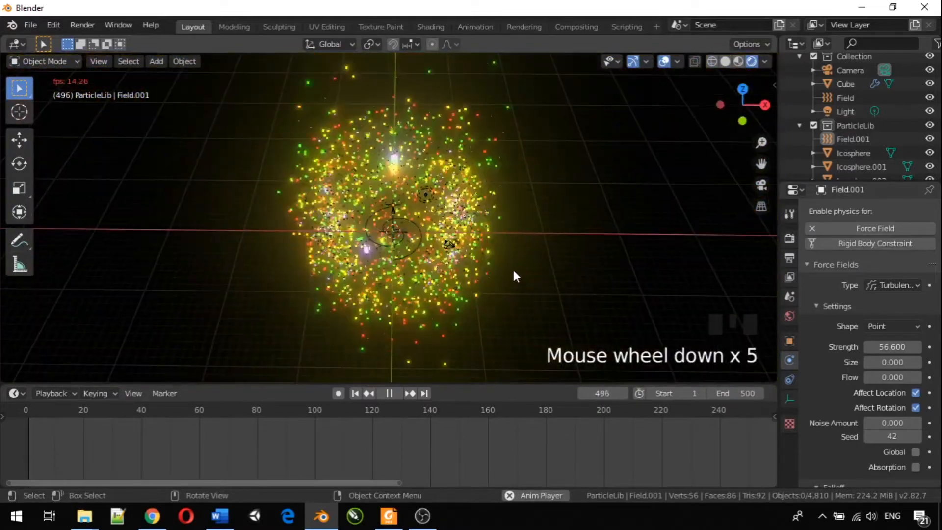
pyautogui.moveTo(505, 257); pyautogui.dragTo(343, 271, button='middle')
pyautogui.click(346, 265)
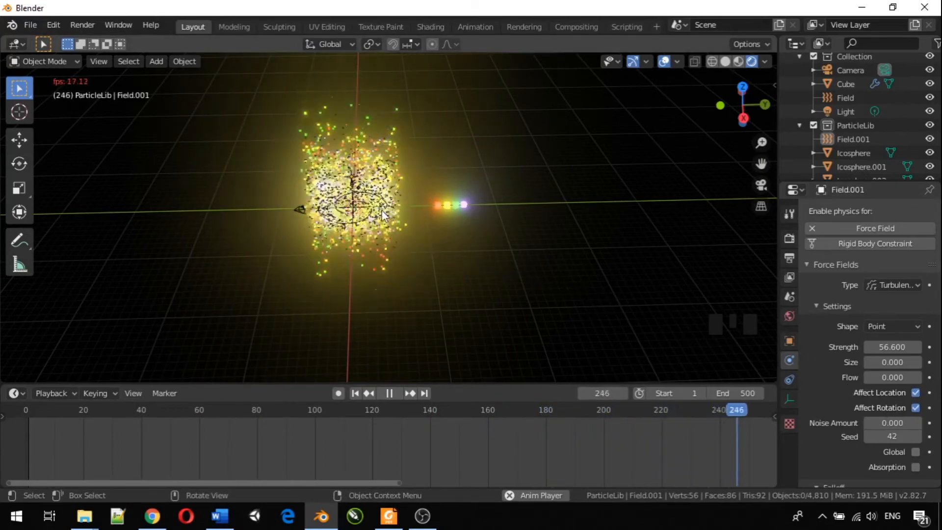
pyautogui.moveTo(375, 213); pyautogui.dragTo(355, 158, button='middle')
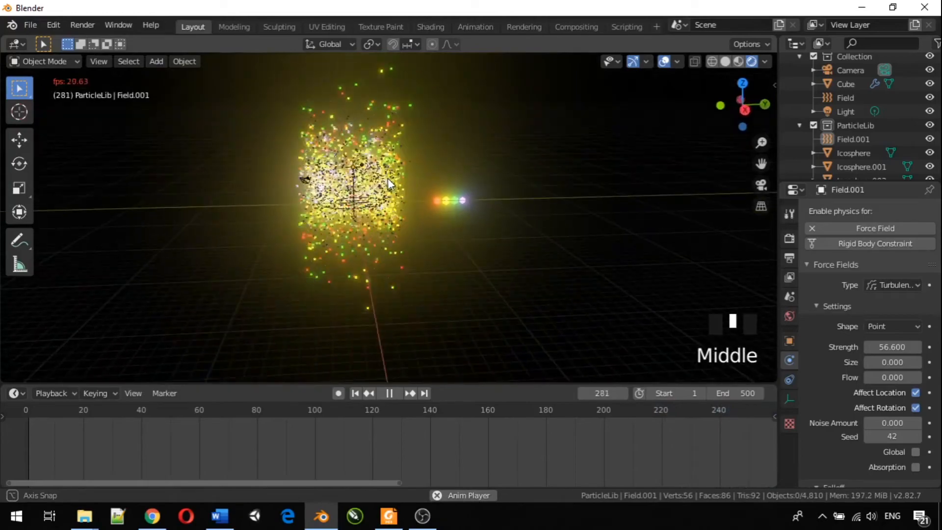
# - Select the turbulence field above the vortex and set its strength to 13
pyautogui.click(353, 217)
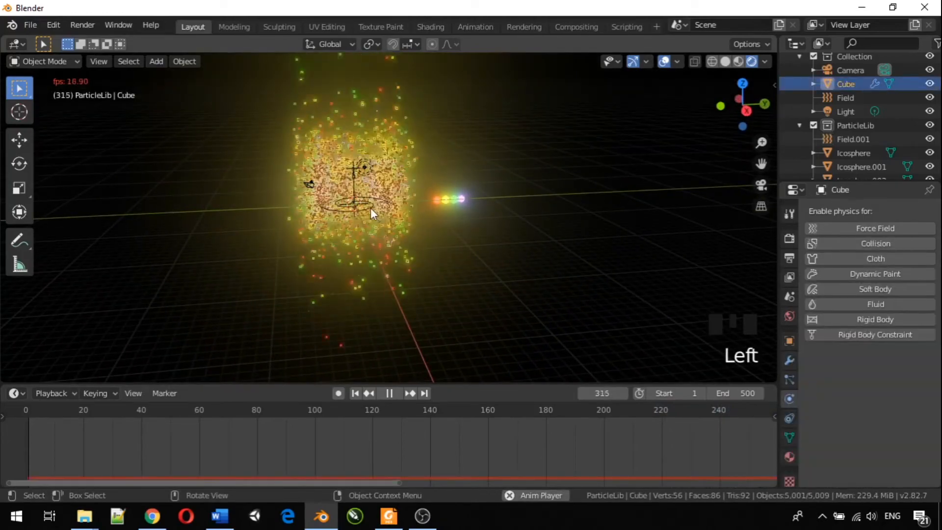
pyautogui.click(464, 234)
pyautogui.scroll(4, 457, 234)
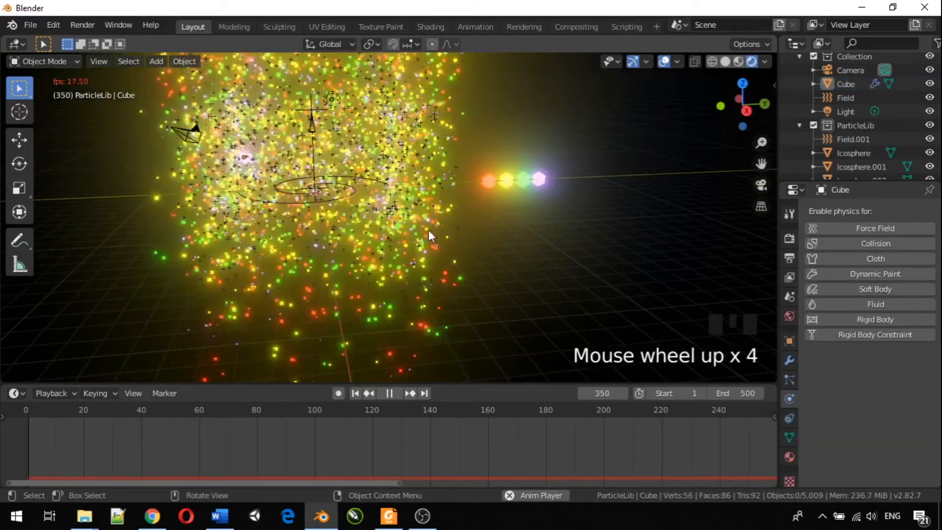
pyautogui.scroll(-2, 346, 157)
pyautogui.click(337, 140)
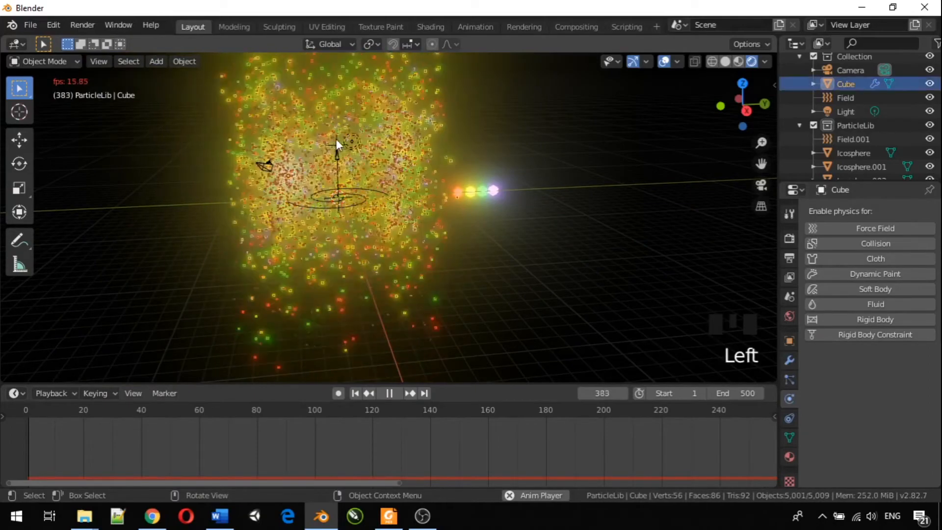
pyautogui.click(338, 140)
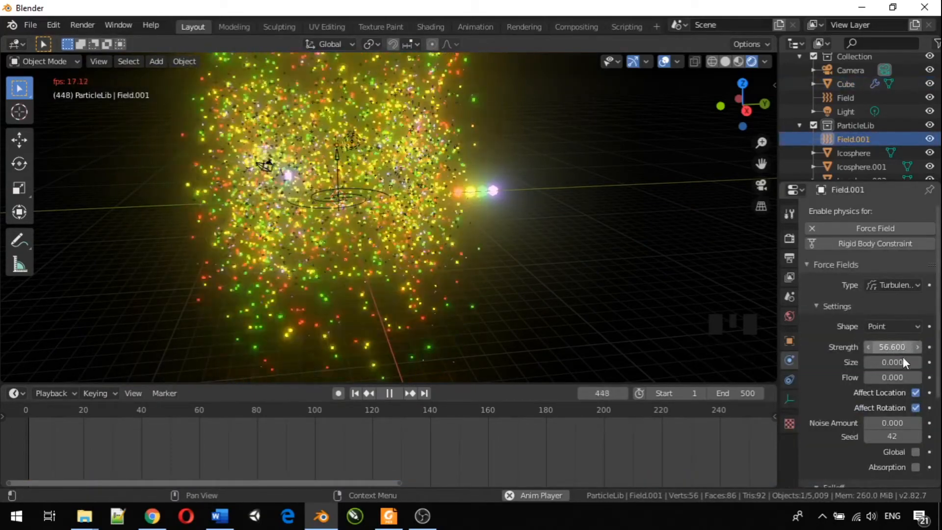
pyautogui.moveTo(892, 347); pyautogui.dragTo(849, 347)
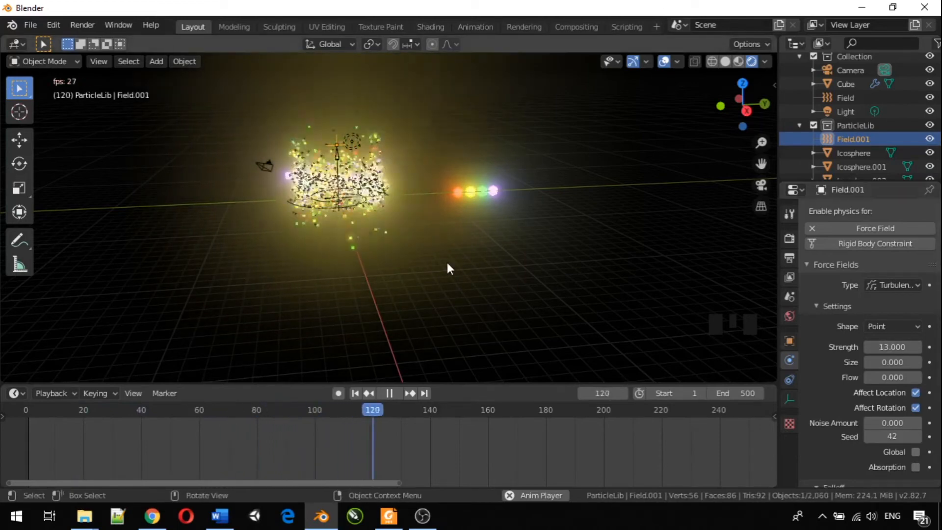
# - Examine the particle motion under the weaker turbulence from above and from a low side angle
pyautogui.moveTo(344, 233); pyautogui.dragTo(413, 279, button='middle')
pyautogui.click(361, 221)
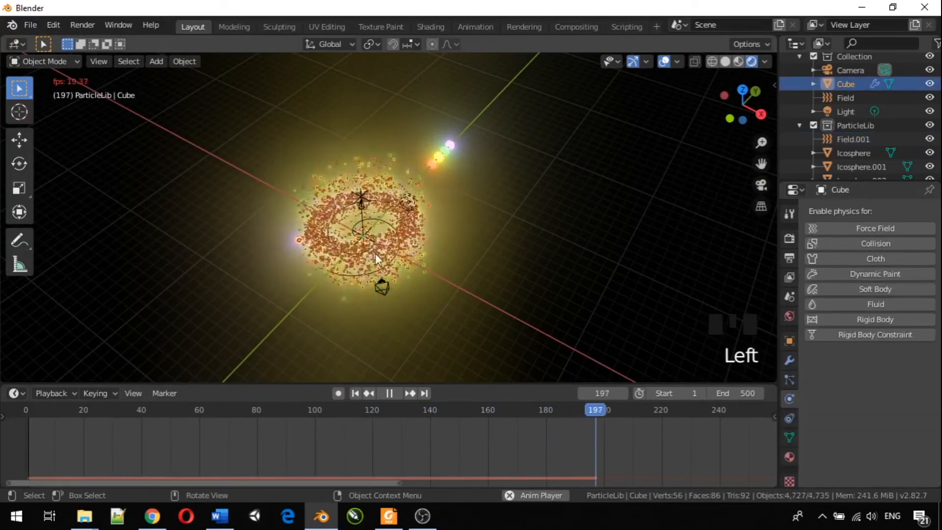
pyautogui.click(547, 251)
pyautogui.moveTo(530, 269); pyautogui.dragTo(564, 204, button='middle')
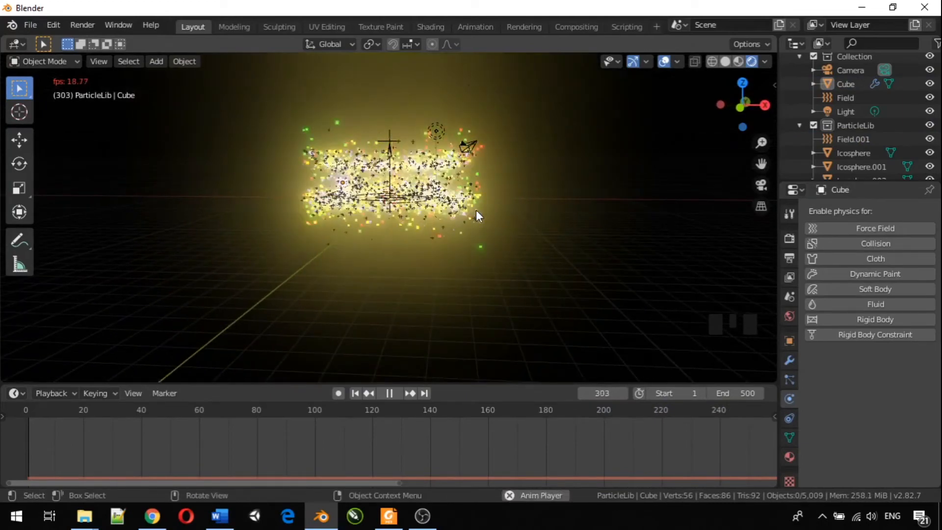
pyautogui.moveTo(492, 228); pyautogui.dragTo(518, 240, button='middle')
pyautogui.moveTo(406, 228); pyautogui.dragTo(458, 290, button='middle')
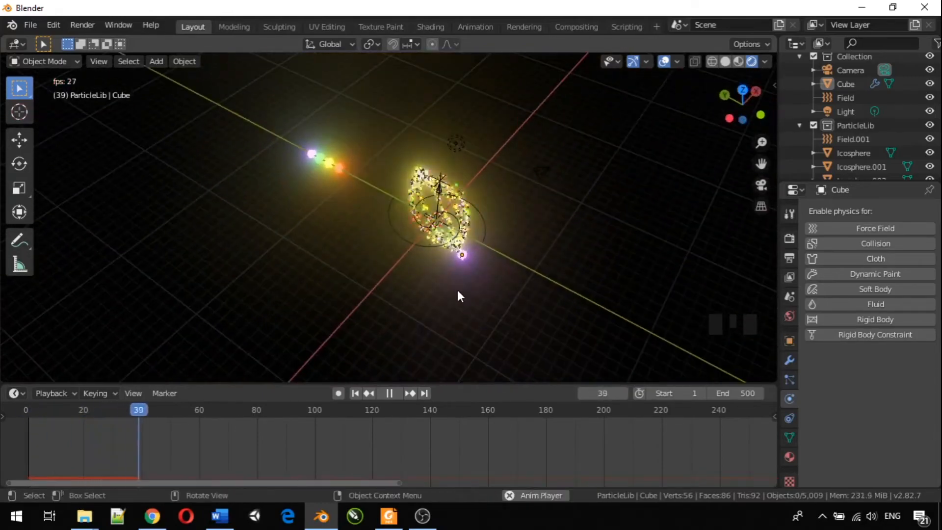
# - Select the emitter cube and change its particle system's physics type to Fluid
pyautogui.click(464, 255)
pyautogui.scroll(5, 465, 255)
pyautogui.keyDown('shift'); pyautogui.moveTo(469, 272); pyautogui.dragTo(448, 191, button='middle'); pyautogui.keyUp('shift')
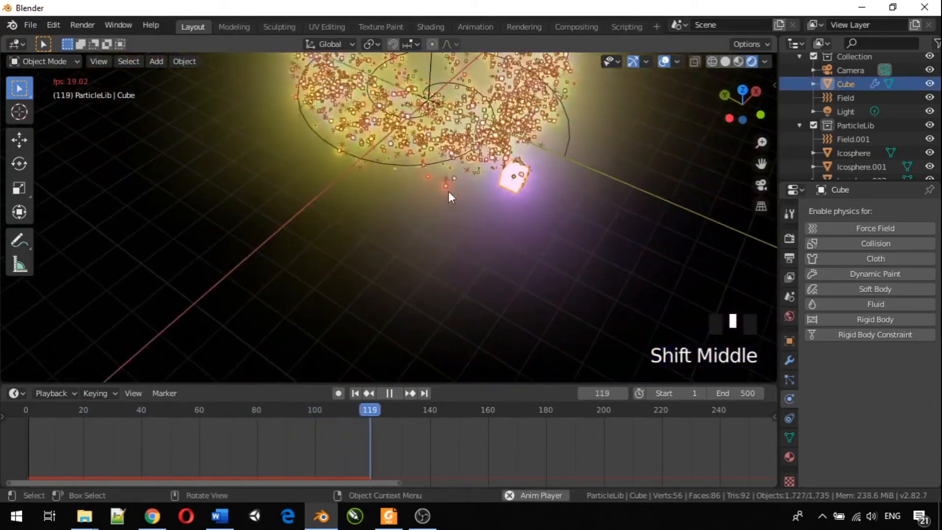
pyautogui.click(790, 379)
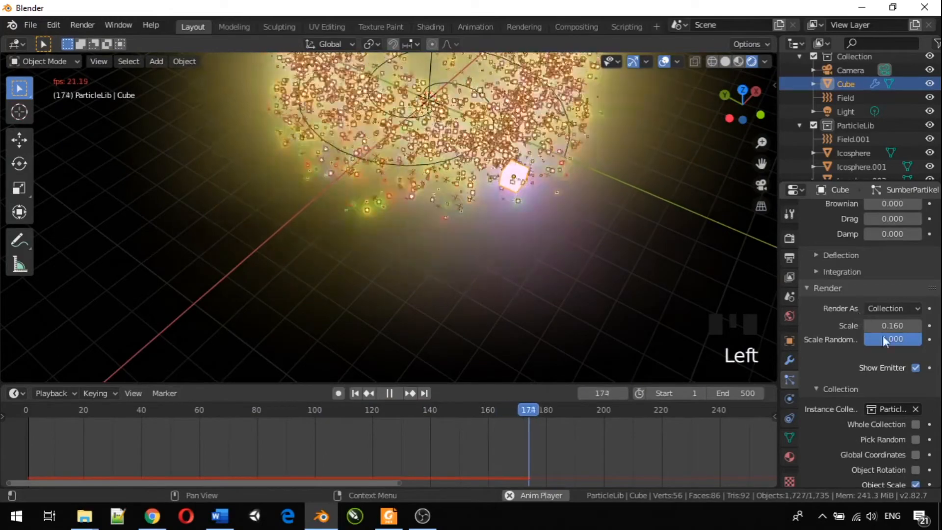
pyautogui.scroll(-4, 907, 398)
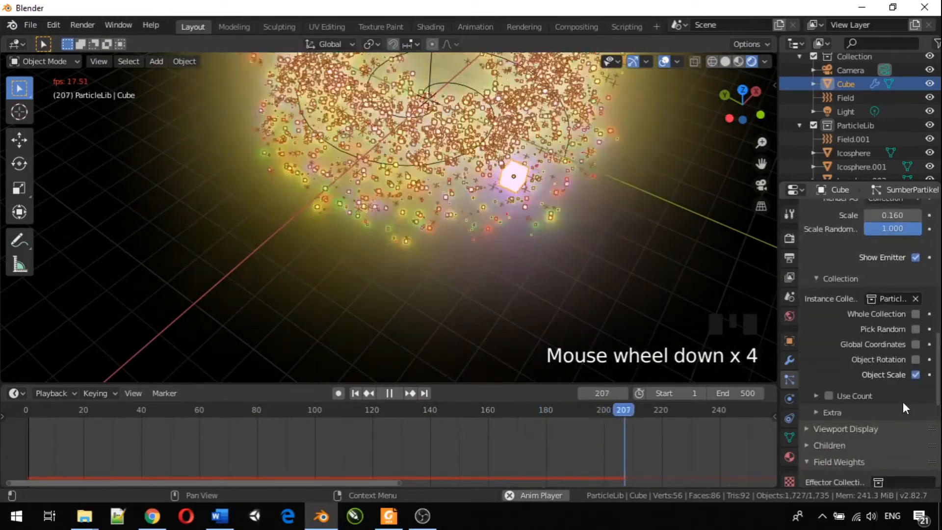
pyautogui.scroll(-5, 903, 402)
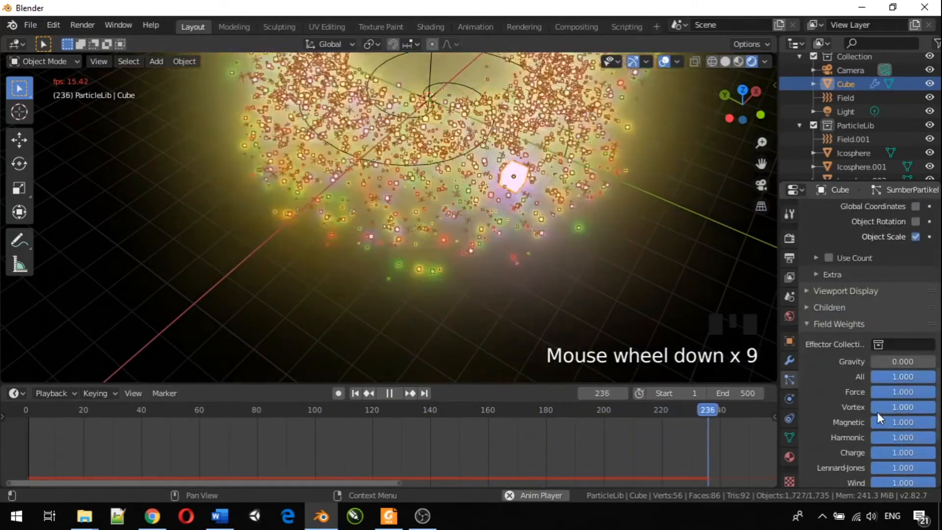
pyautogui.scroll(-8, 877, 412)
pyautogui.scroll(-4, 868, 401)
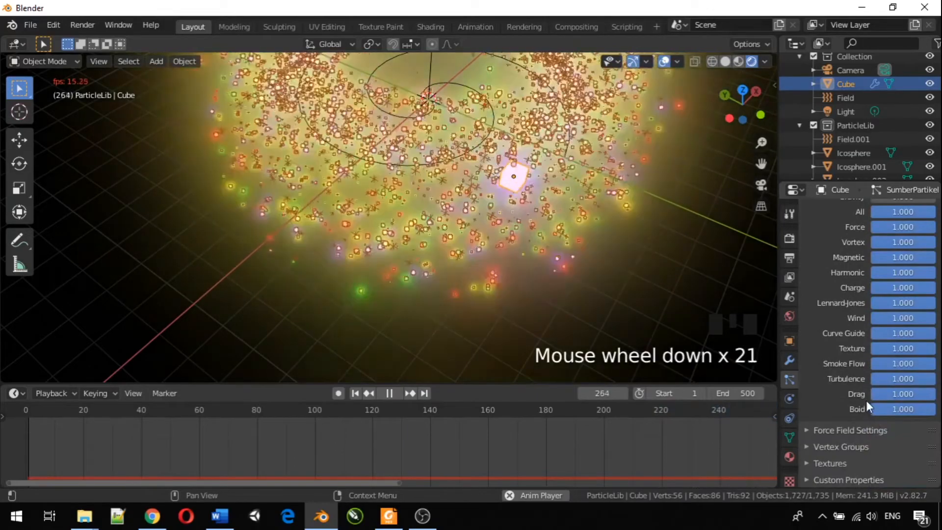
pyautogui.scroll(4, 855, 445)
pyautogui.scroll(5, 855, 445)
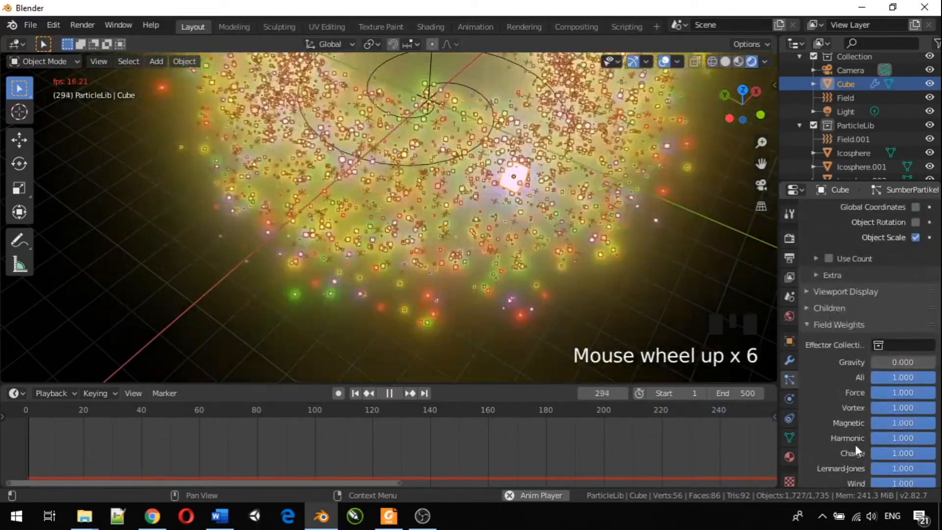
pyautogui.scroll(13, 854, 444)
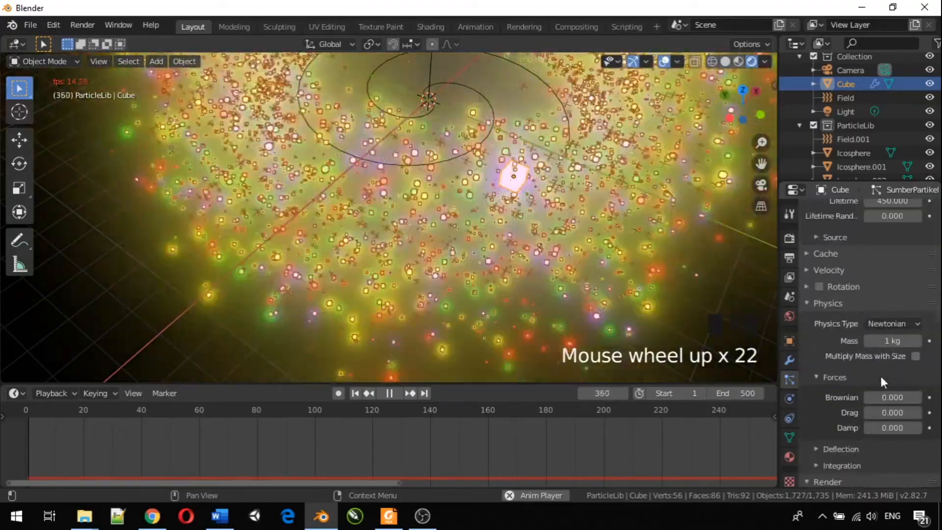
pyautogui.scroll(1, 885, 363)
pyautogui.click(890, 350)
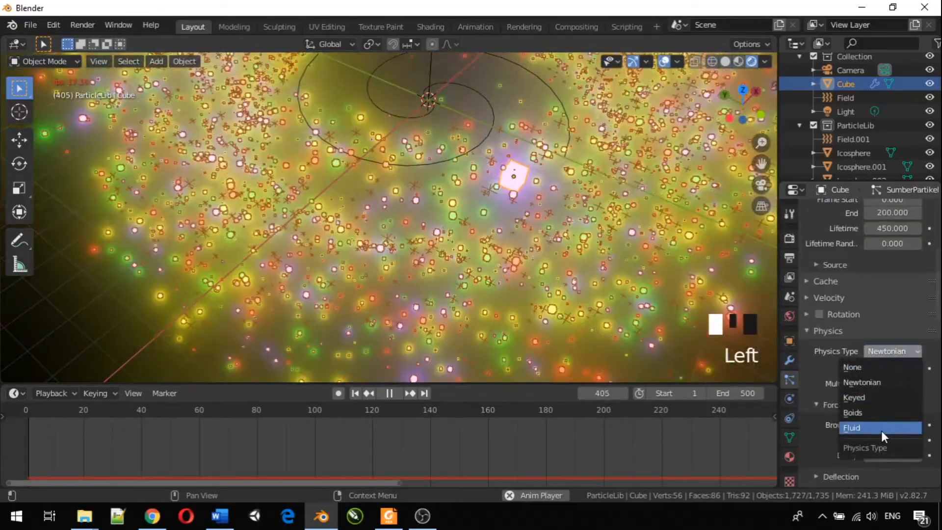
pyautogui.click(881, 429)
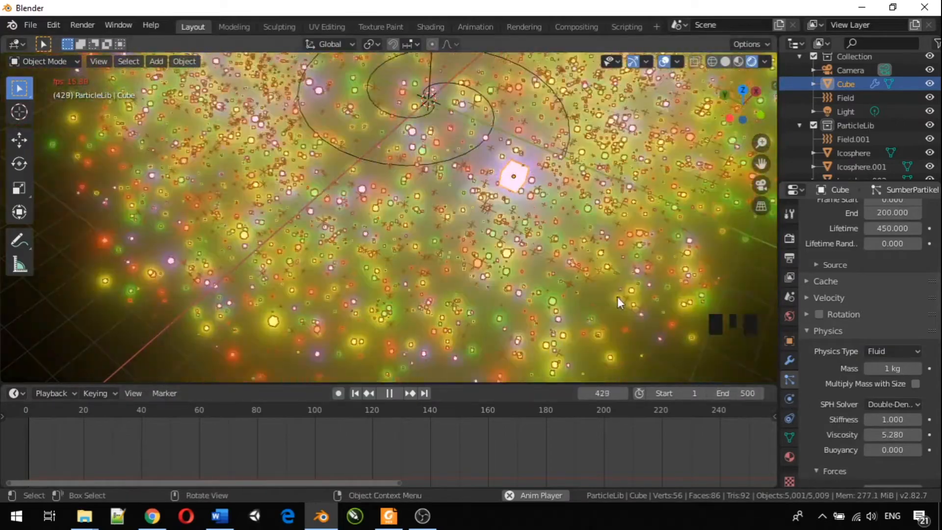
# - Examine the fluid particle cloud during playback from low side angles
pyautogui.scroll(-4, 616, 294)
pyautogui.moveTo(515, 273); pyautogui.dragTo(584, 216, button='middle')
pyautogui.click(552, 238)
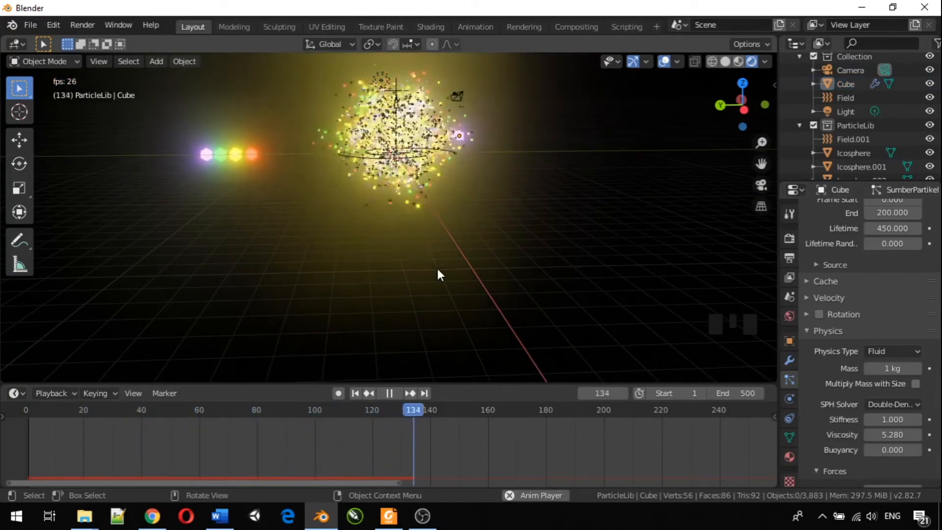
pyautogui.click(397, 80)
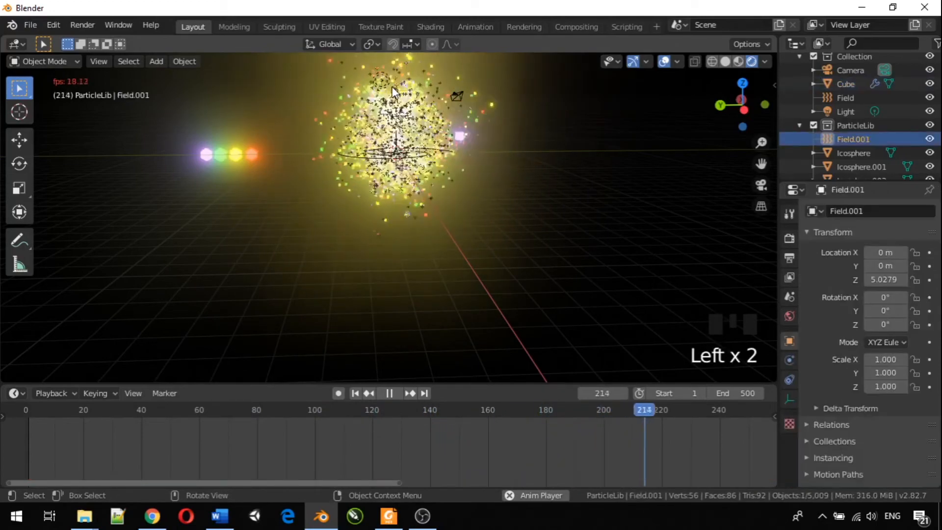
pyautogui.moveTo(386, 121); pyautogui.dragTo(349, 273, button='middle')
pyautogui.click(348, 272)
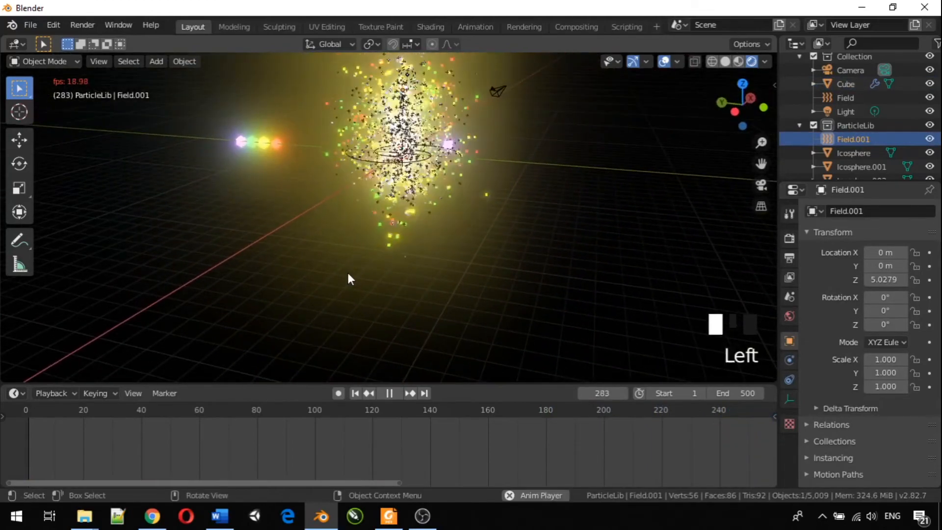
# - Switch to the Shading workspace and show its 3D viewport with Rendered shading
pyautogui.click(441, 28)
pyautogui.click(613, 154)
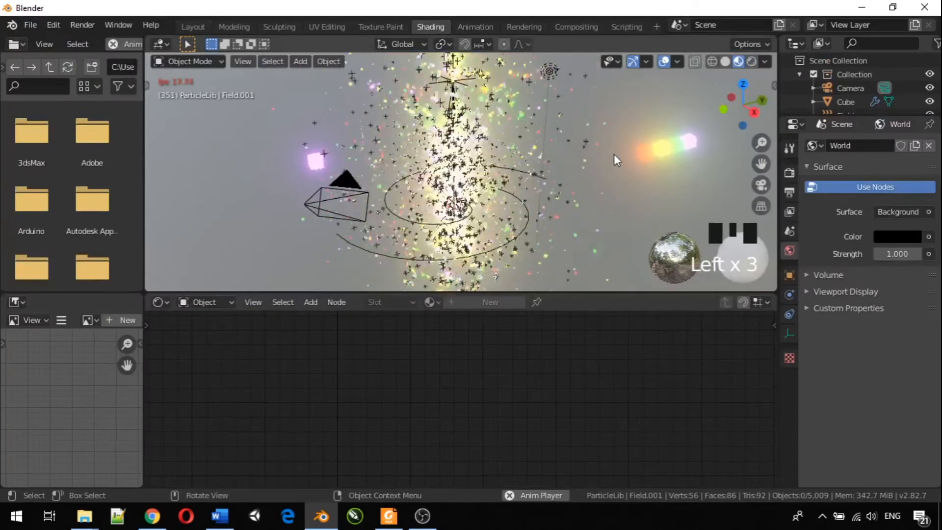
pyautogui.click(752, 61)
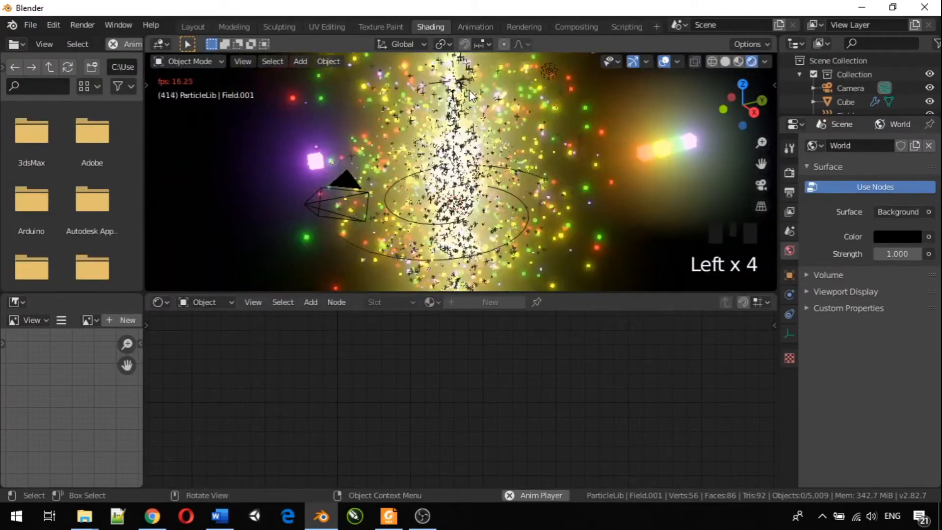
# - Select the turbulence field and set its force field shape to Line
pyautogui.click(467, 78)
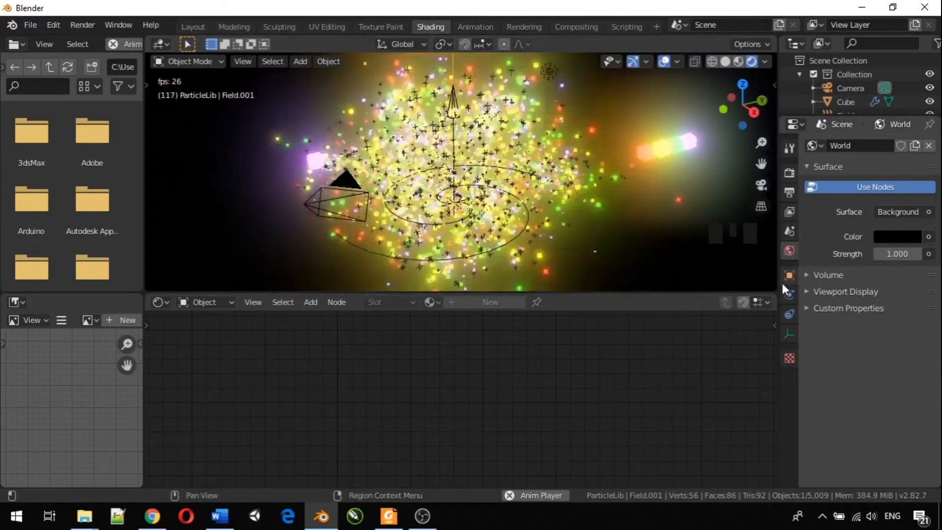
pyautogui.click(789, 295)
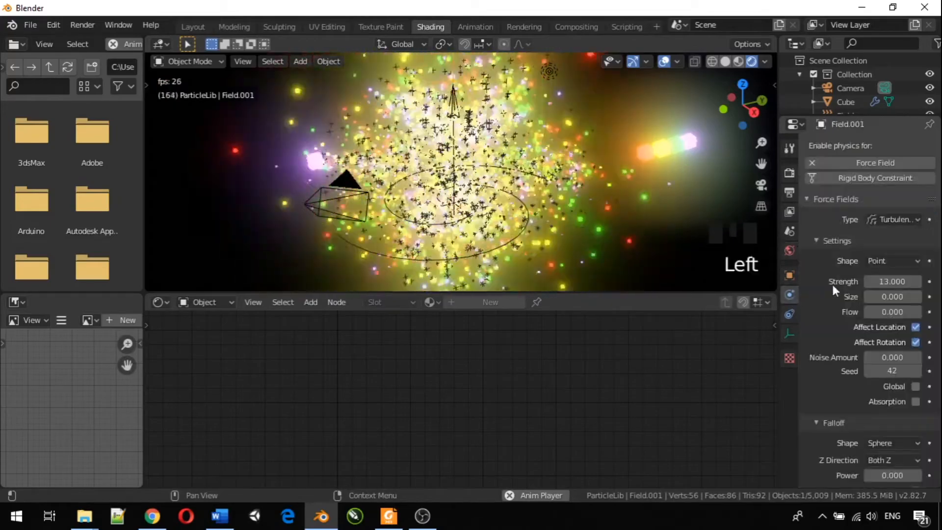
pyautogui.click(885, 261)
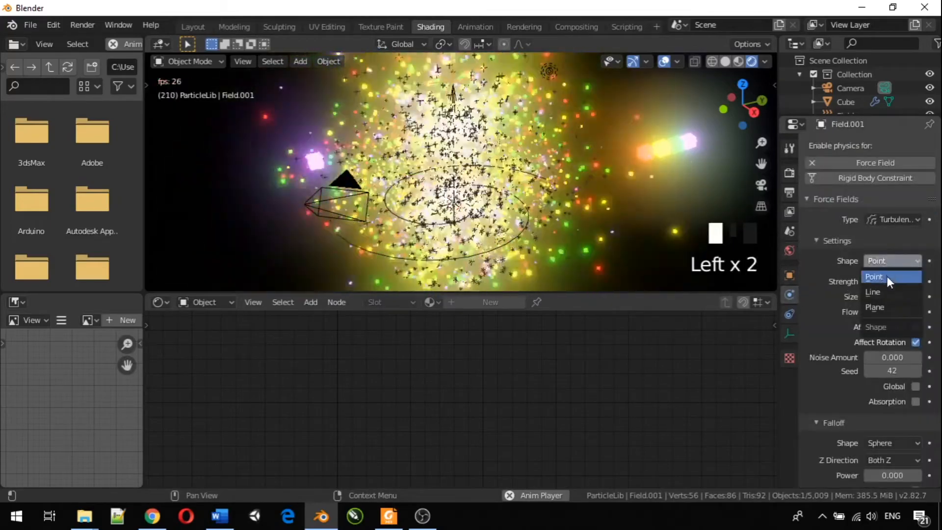
pyautogui.click(889, 292)
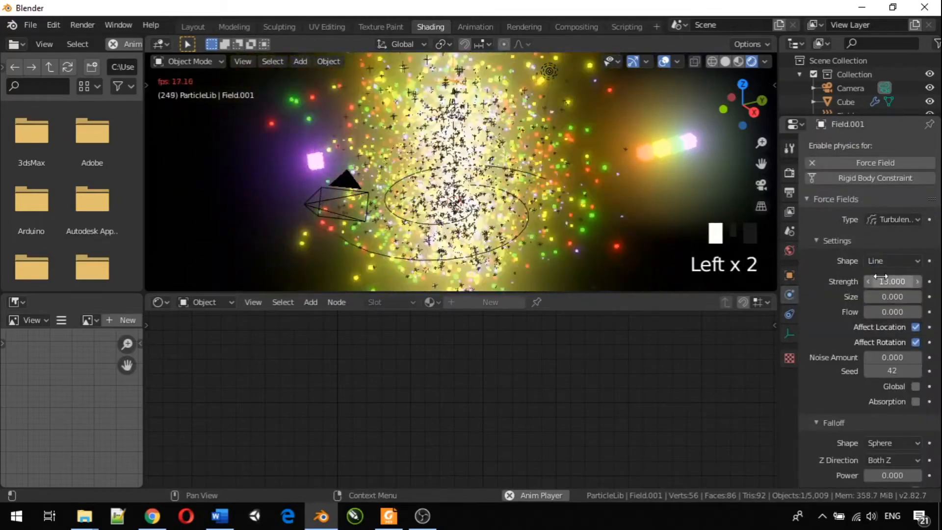
# - Set the turbulence field's shape to Plane and try its Affect Location and Affect Rotation options off and back on
pyautogui.click(888, 262)
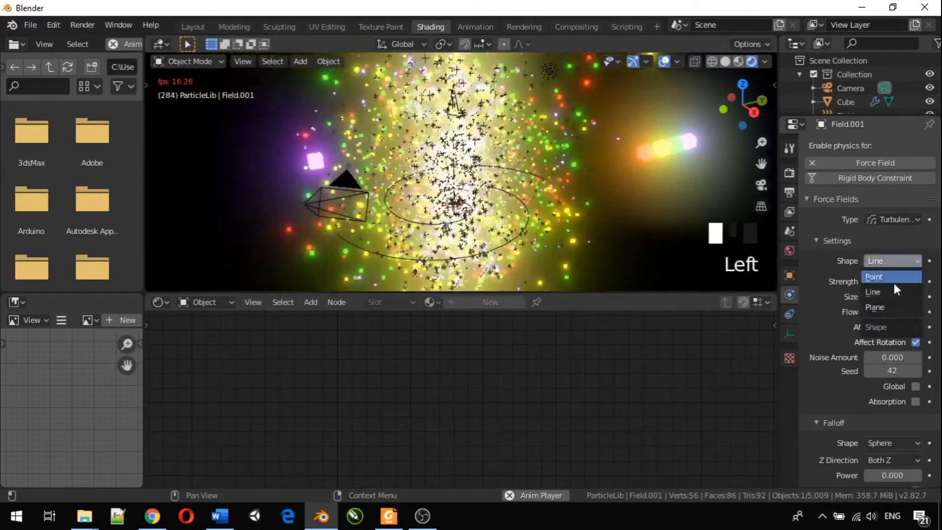
pyautogui.click(893, 307)
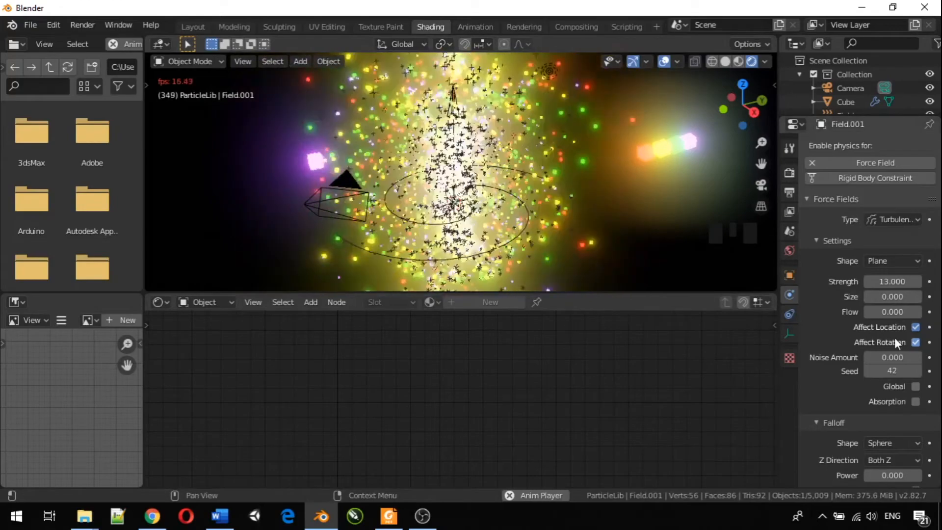
pyautogui.click(915, 326)
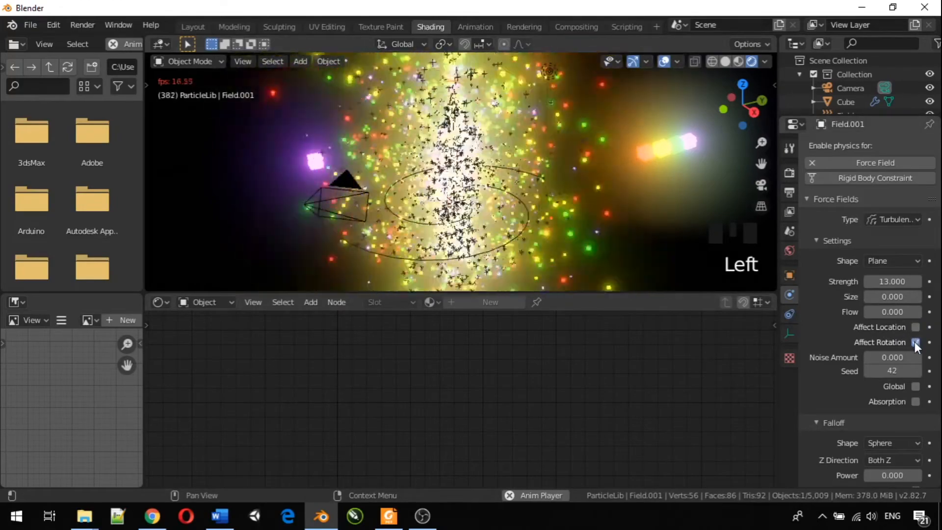
pyautogui.click(914, 342)
pyautogui.click(914, 342)
pyautogui.scroll(-2, 891, 425)
pyautogui.scroll(-3, 891, 426)
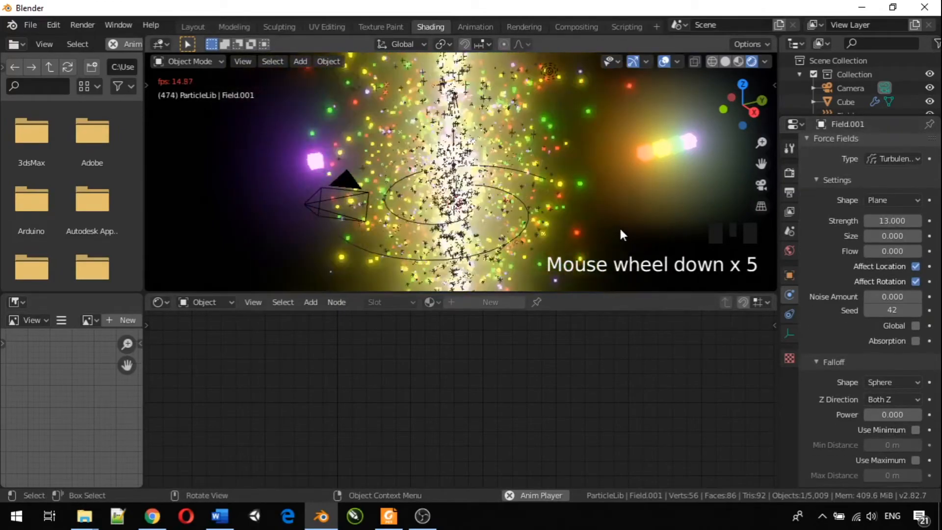
# - Deselect the turbulence field and return to the Layout workspace to view the playing particle animation
pyautogui.click(609, 250)
pyautogui.scroll(2, 456, 187)
pyautogui.moveTo(456, 187); pyautogui.dragTo(571, 184, button='middle')
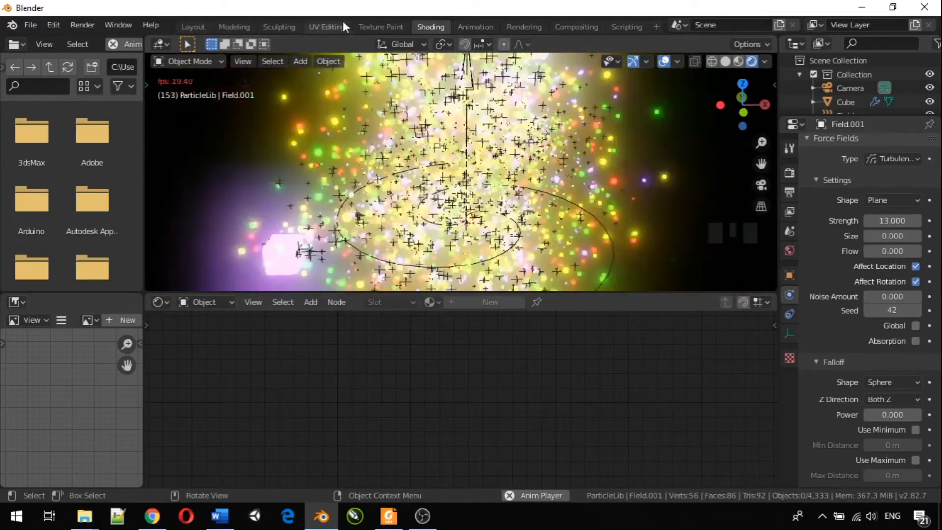
pyautogui.scroll(5, 825, 287)
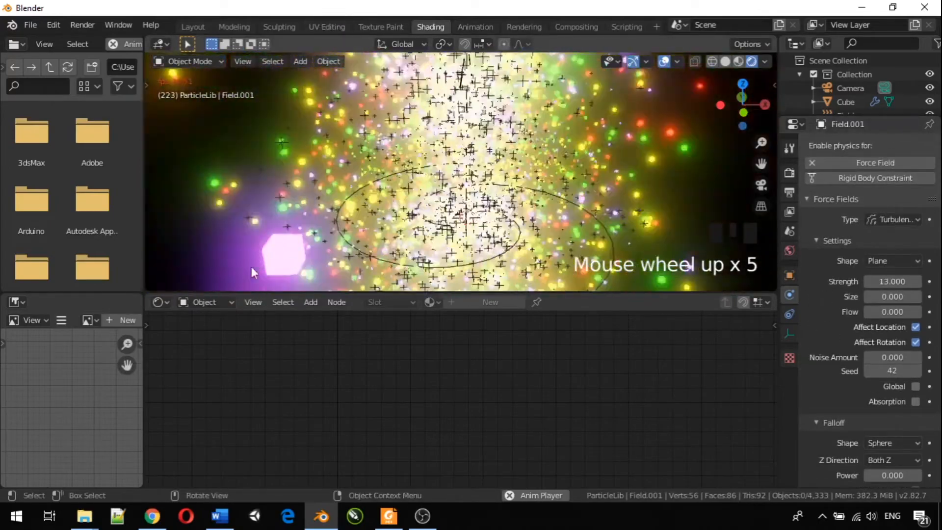
pyautogui.click(191, 27)
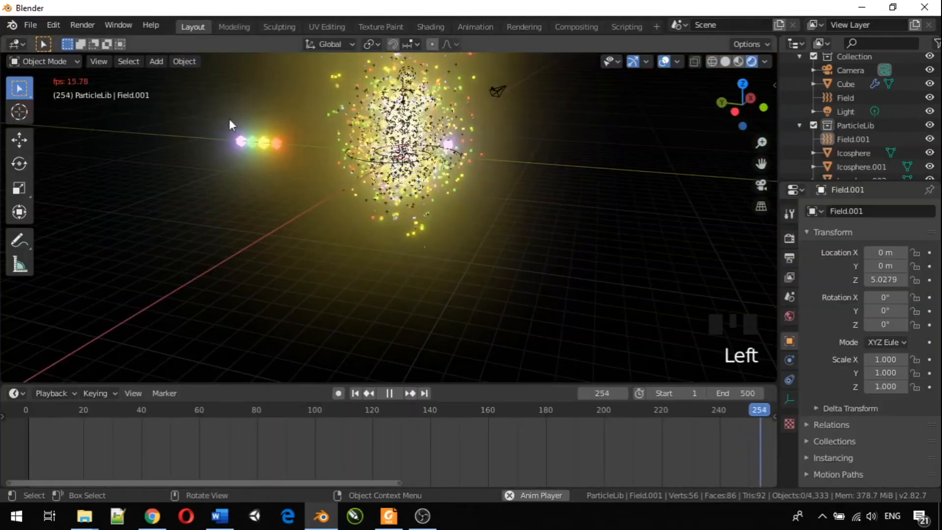
pyautogui.moveTo(262, 164)
pyautogui.mouseDown(button='middle')
pyautogui.moveTo(169, 194)
pyautogui.moveTo(240, 234)
pyautogui.mouseUp(button='middle')
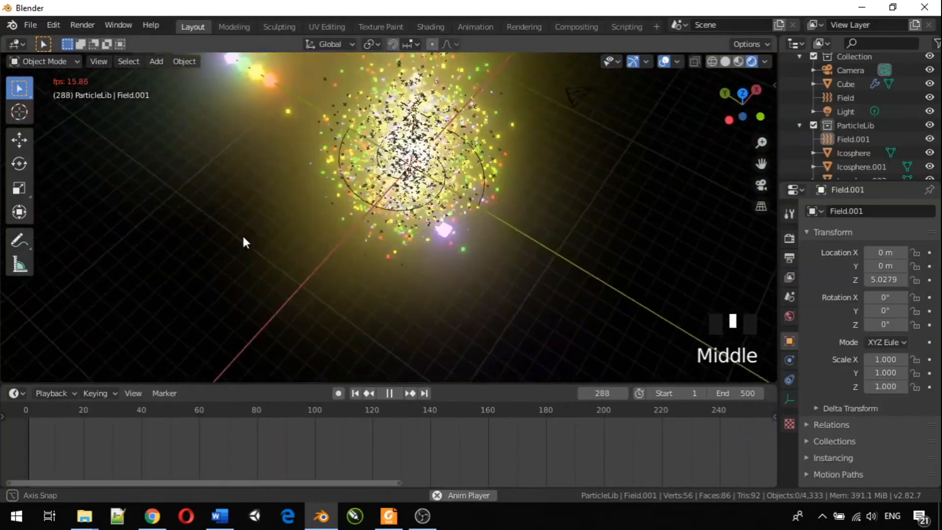
pyautogui.click(447, 226)
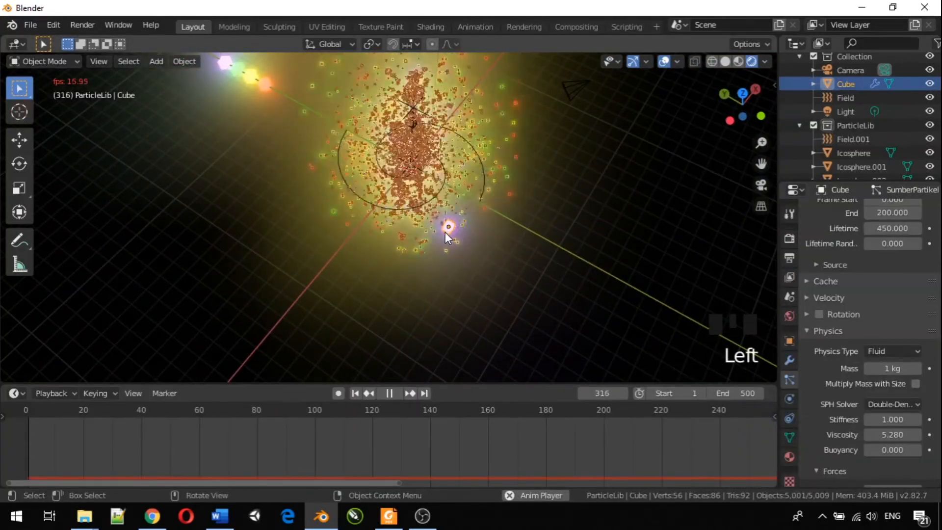
pyautogui.click(446, 231)
pyautogui.click(470, 297)
# - Add a UV sphere mesh at the centre of the particle cloud
pyautogui.moveTo(470, 297); pyautogui.dragTo(565, 208, button='middle')
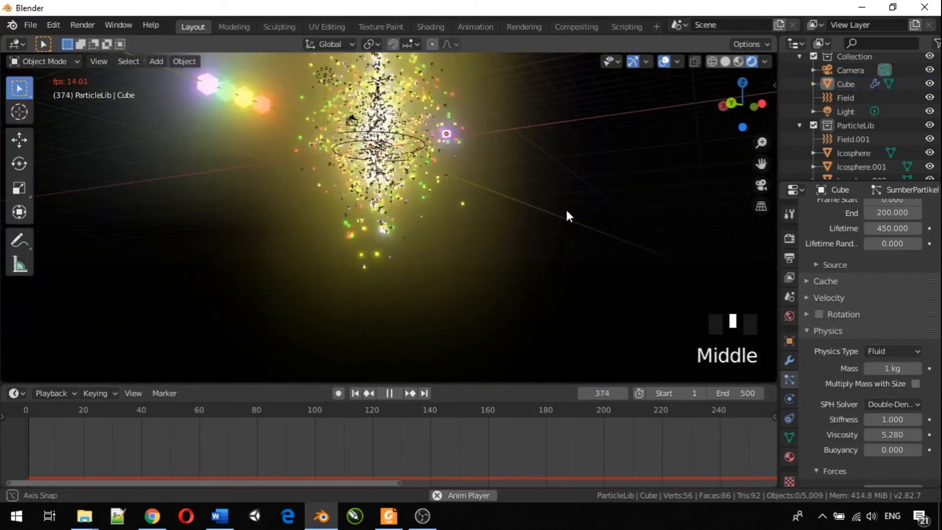
pyautogui.hotkey('shift', 'a')
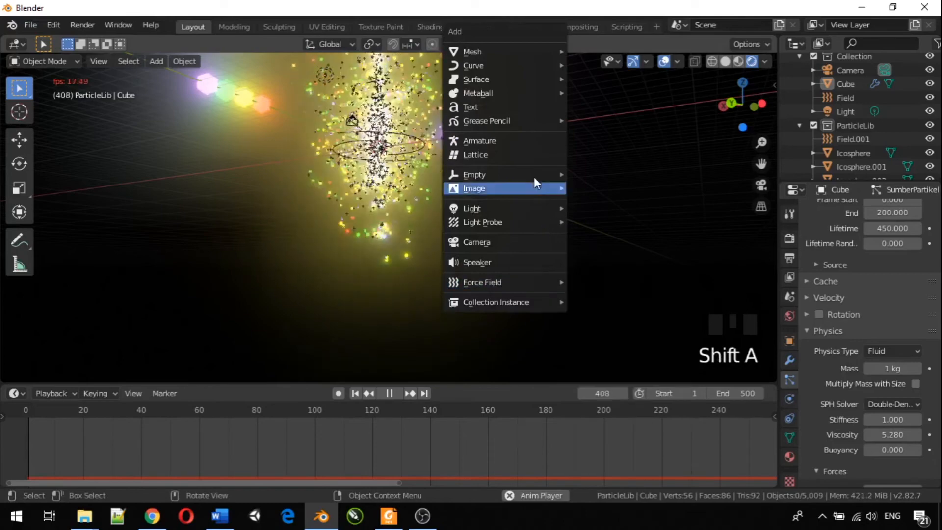
pyautogui.moveTo(503, 54)
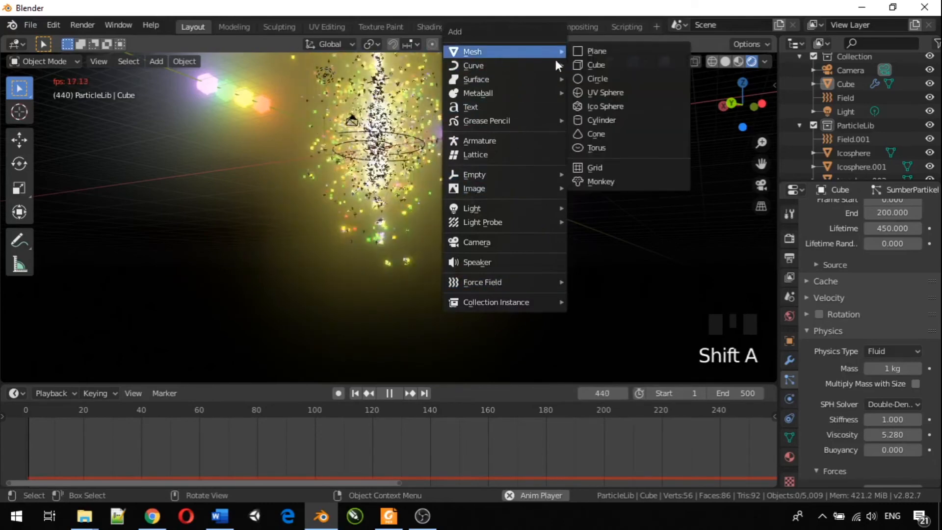
pyautogui.click(611, 91)
pyautogui.moveTo(459, 200); pyautogui.dragTo(535, 335, button='middle')
pyautogui.scroll(6, 398, 270)
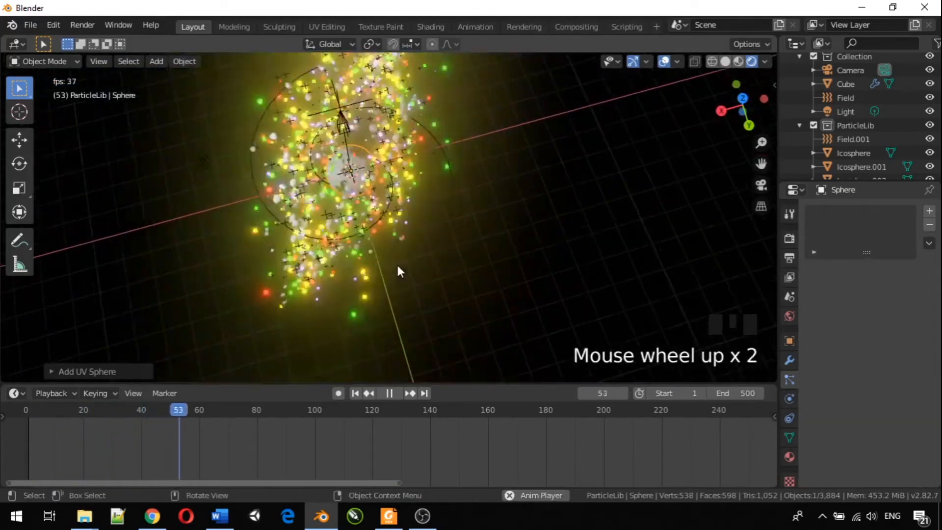
pyautogui.scroll(-4, 390, 243)
pyautogui.moveTo(391, 242); pyautogui.dragTo(430, 195, button='middle')
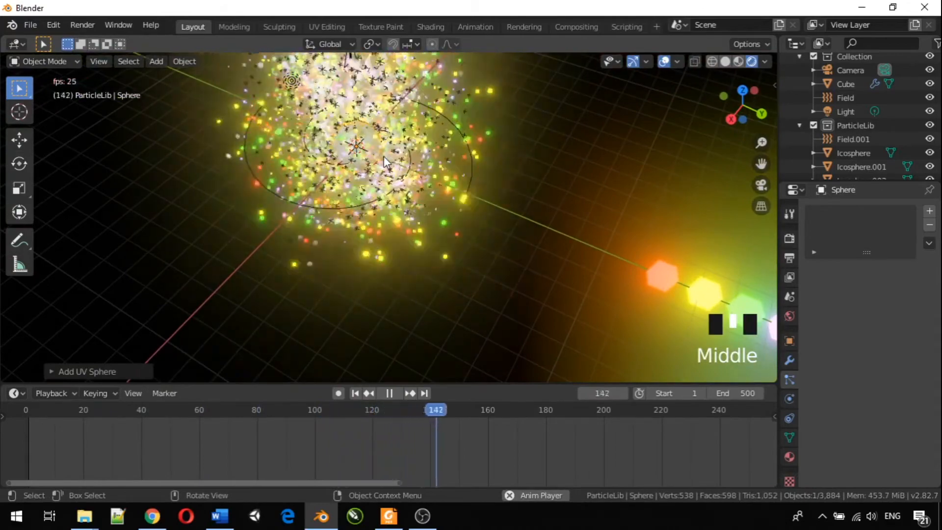
# - Raise the sphere about 15 m along the global Z axis above the particles and scale it to more than twice its size
pyautogui.scroll(-5, 383, 156)
pyautogui.press('g')
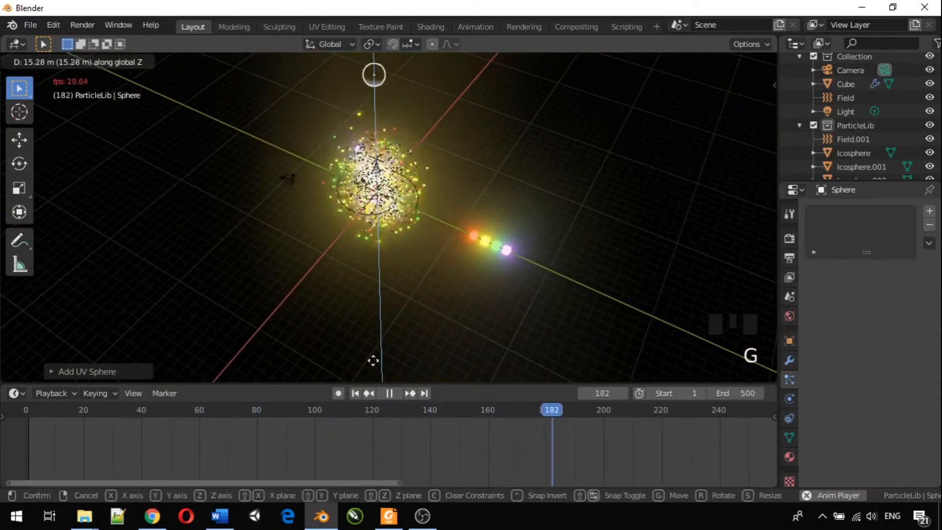
pyautogui.click(381, 345)
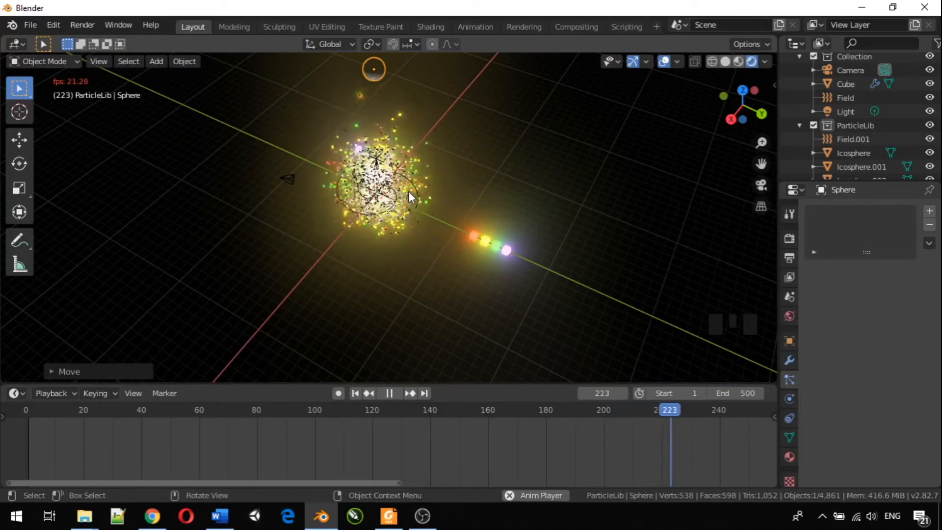
pyautogui.press('s')
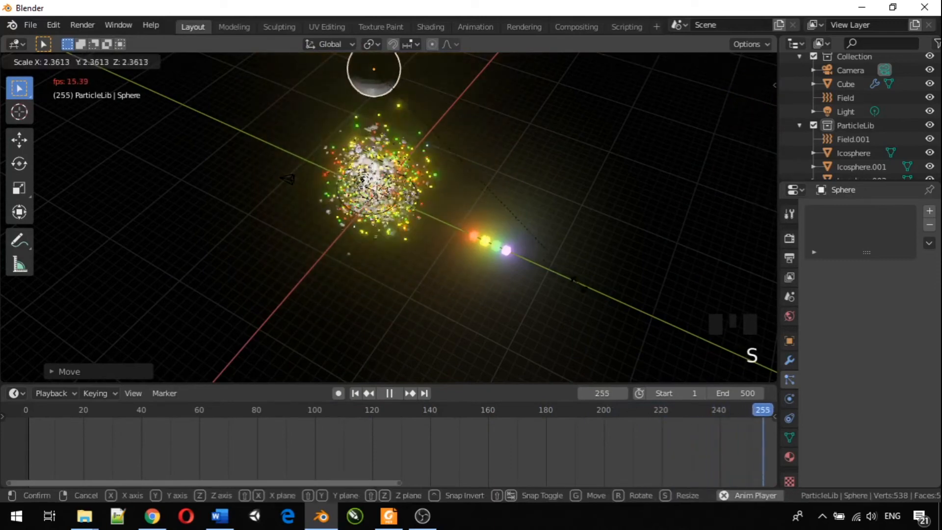
pyautogui.click(614, 310)
pyautogui.moveTo(393, 204); pyautogui.dragTo(451, 337, button='middle')
pyautogui.scroll(2, 420, 155)
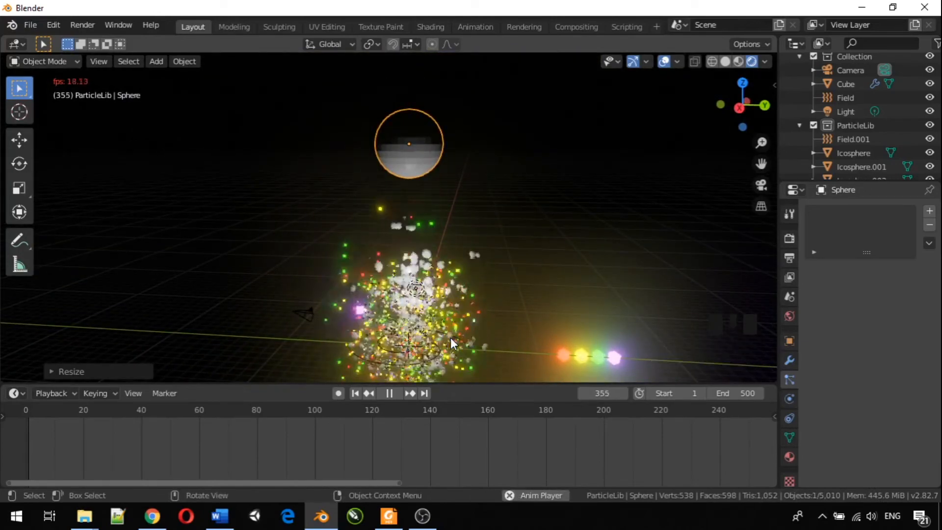
# - Give the raised sphere a new material with a blue base color
pyautogui.click(544, 230)
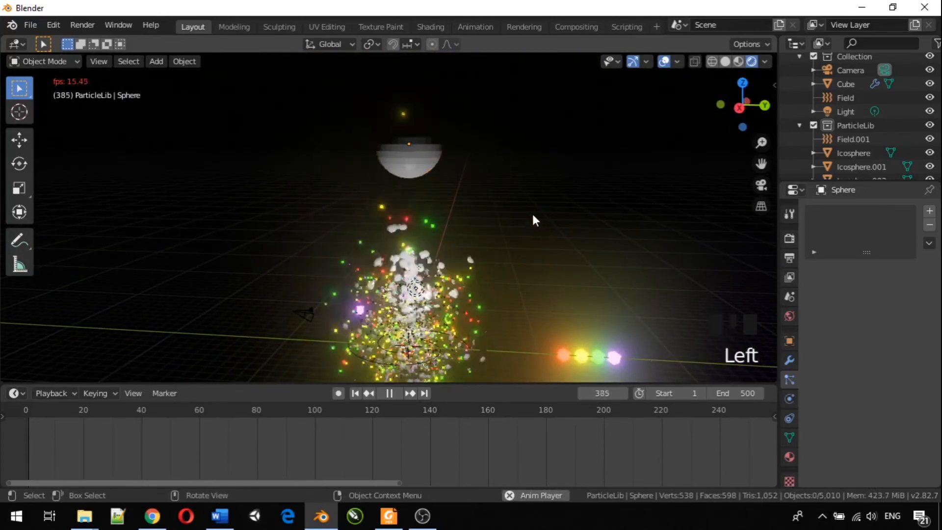
pyautogui.click(423, 147)
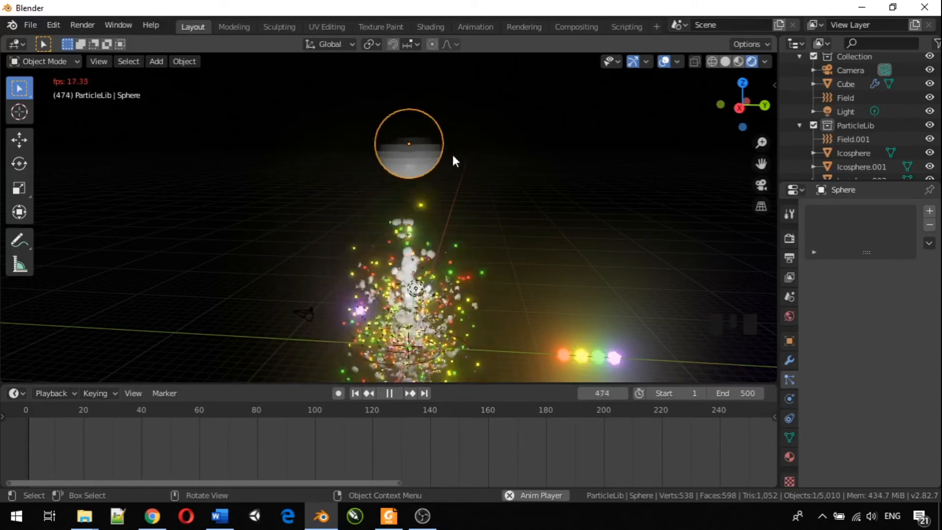
pyautogui.click(425, 143)
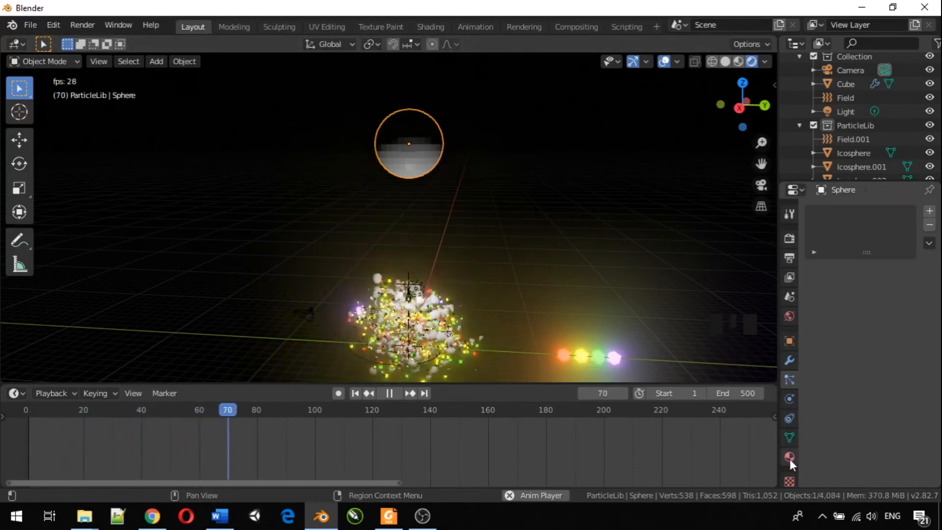
pyautogui.click(789, 457)
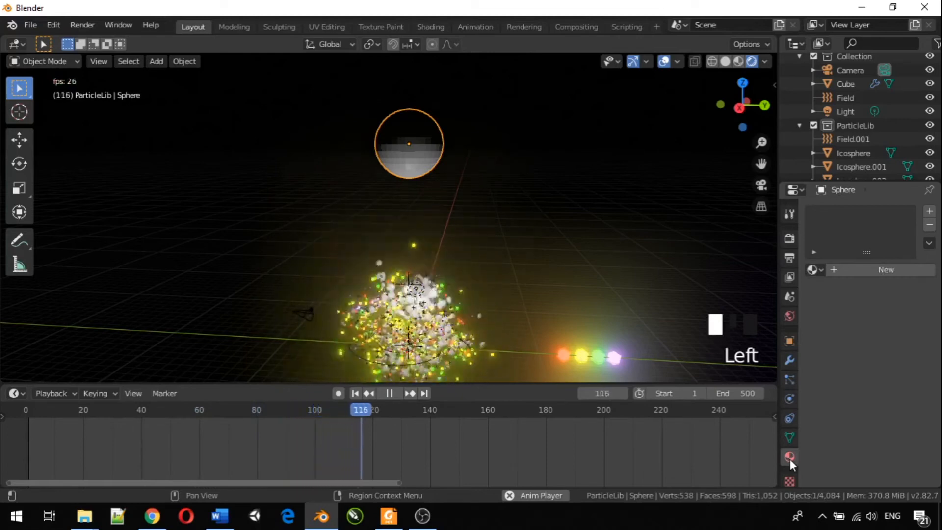
pyautogui.click(845, 268)
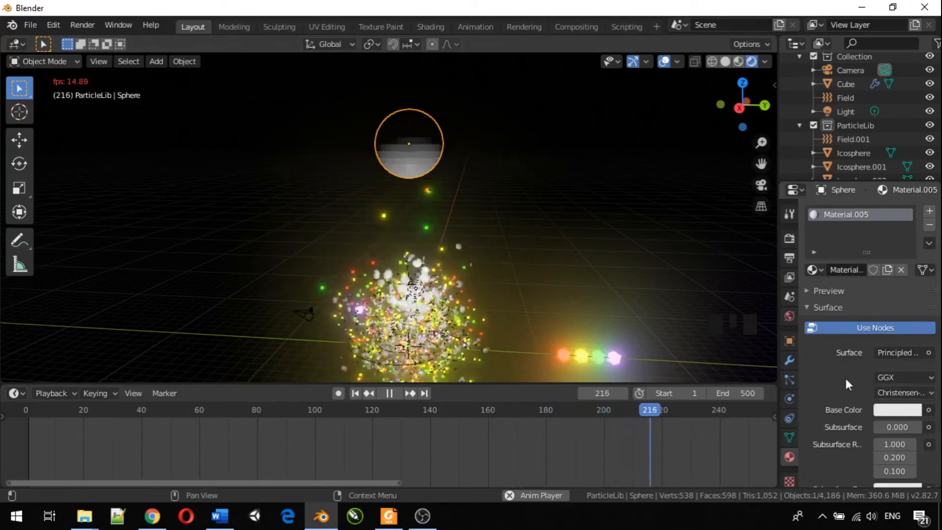
pyautogui.click(889, 413)
pyautogui.click(885, 223)
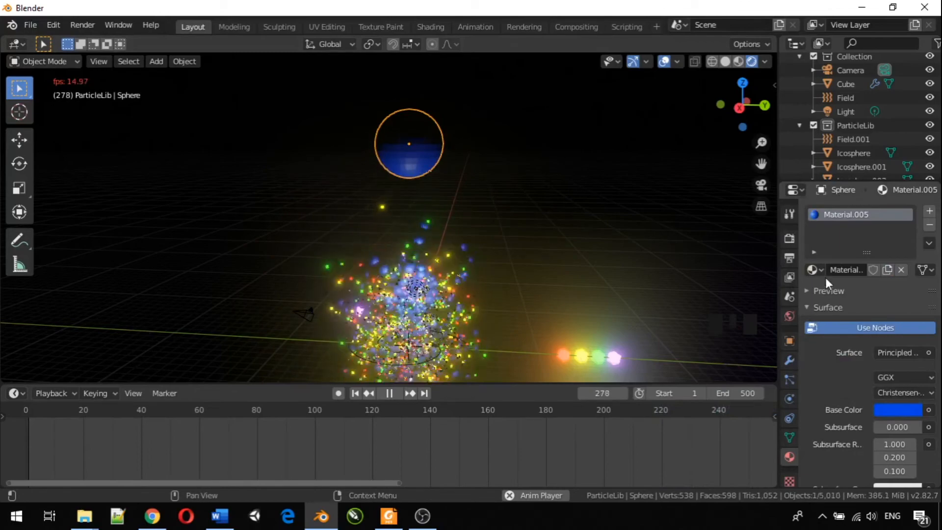
# - Try Material.004 and Material.001 on the sphere and reassign the blue Material.005
pyautogui.click(816, 269)
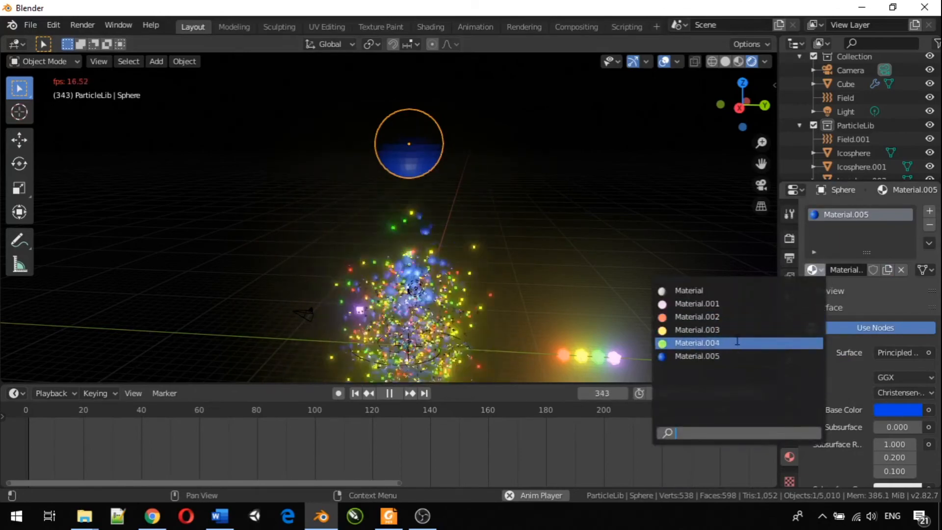
pyautogui.click(697, 343)
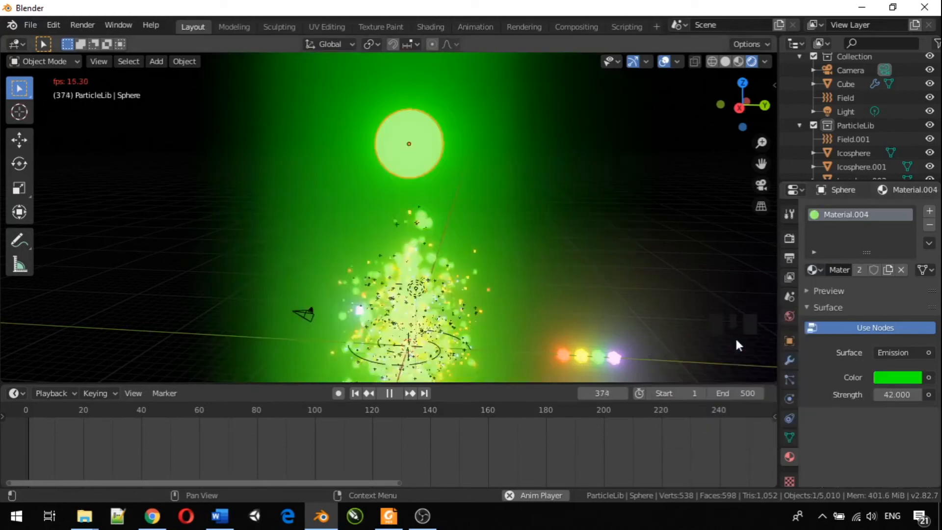
pyautogui.click(815, 270)
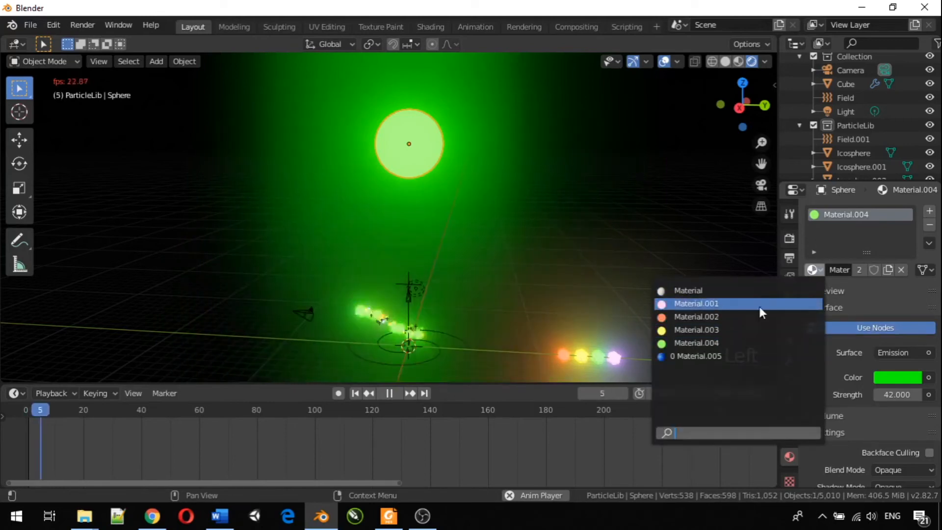
pyautogui.click(758, 304)
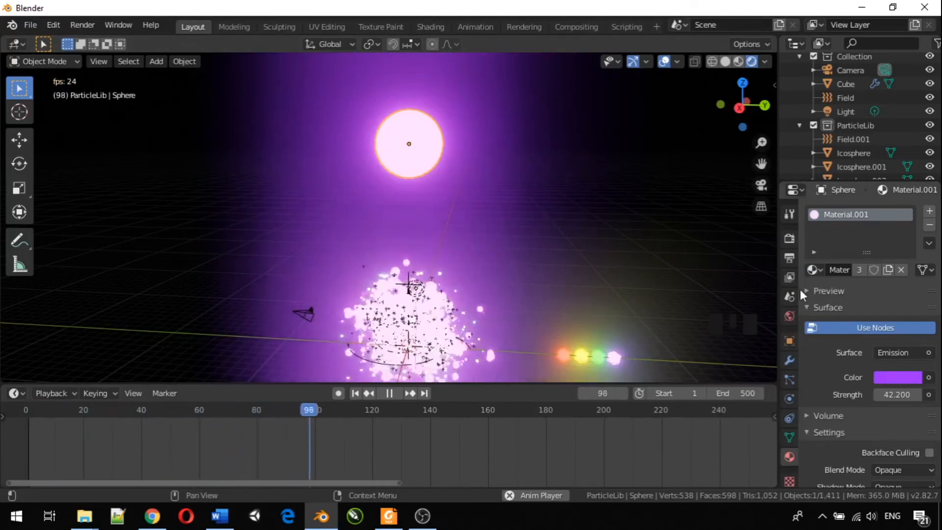
pyautogui.click(815, 270)
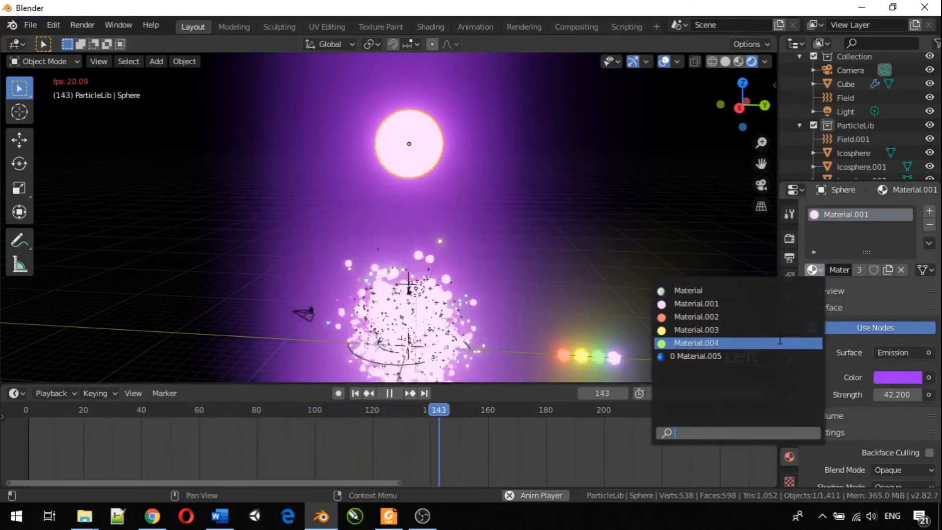
pyautogui.click(770, 355)
pyautogui.moveTo(569, 270); pyautogui.dragTo(608, 265, button='middle')
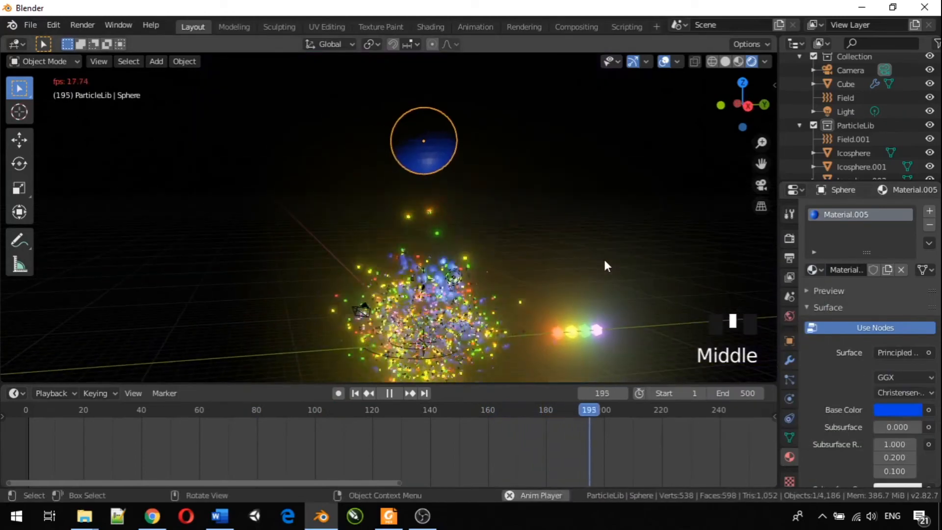
pyautogui.click(181, 67)
pyautogui.click(183, 62)
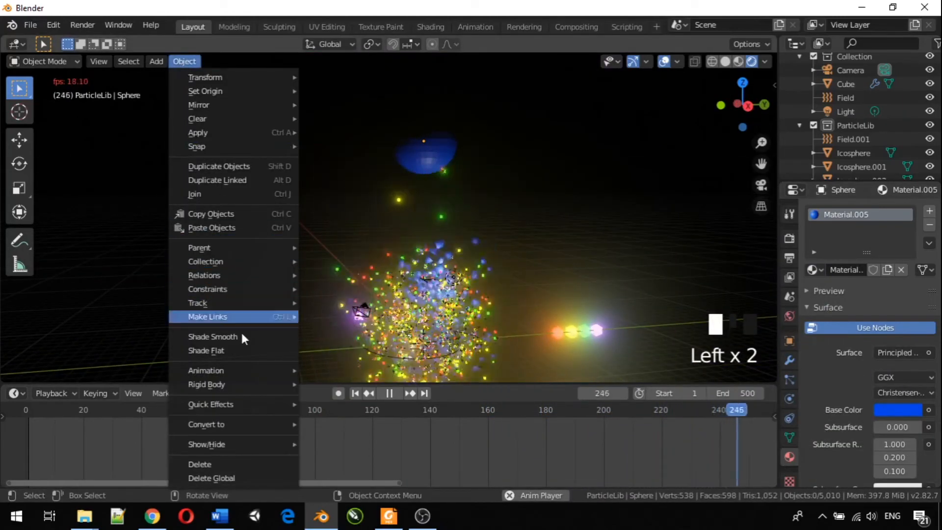
pyautogui.moveTo(543, 278); pyautogui.dragTo(472, 270, button='middle')
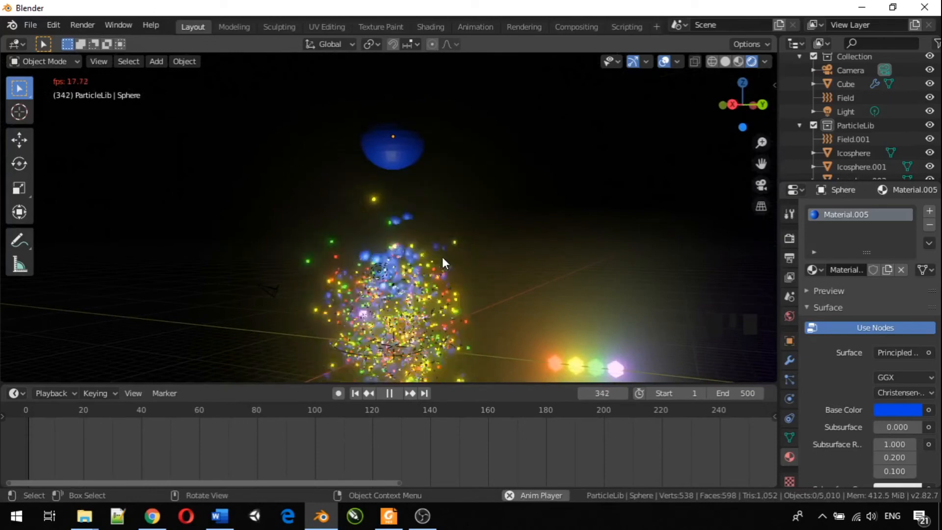
# - Select the blue sphere and enable Collision physics on it
pyautogui.click(392, 154)
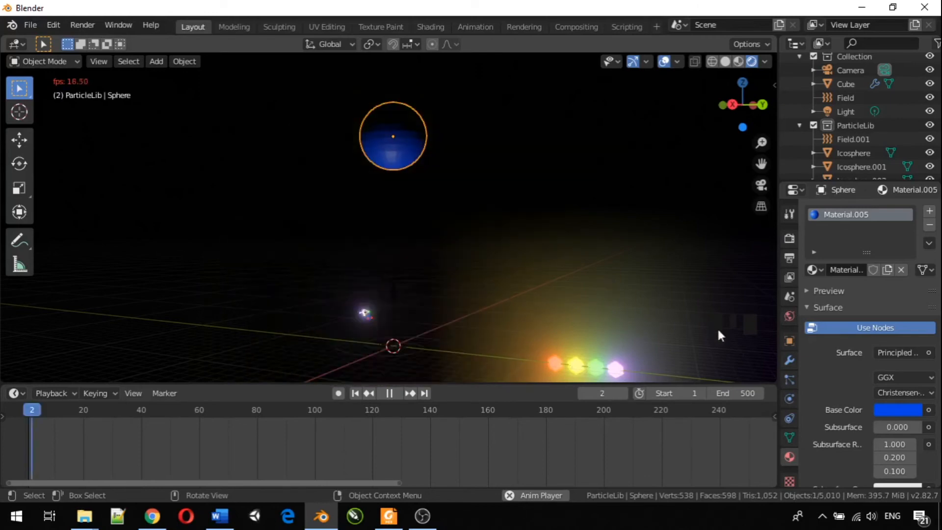
pyautogui.click(788, 399)
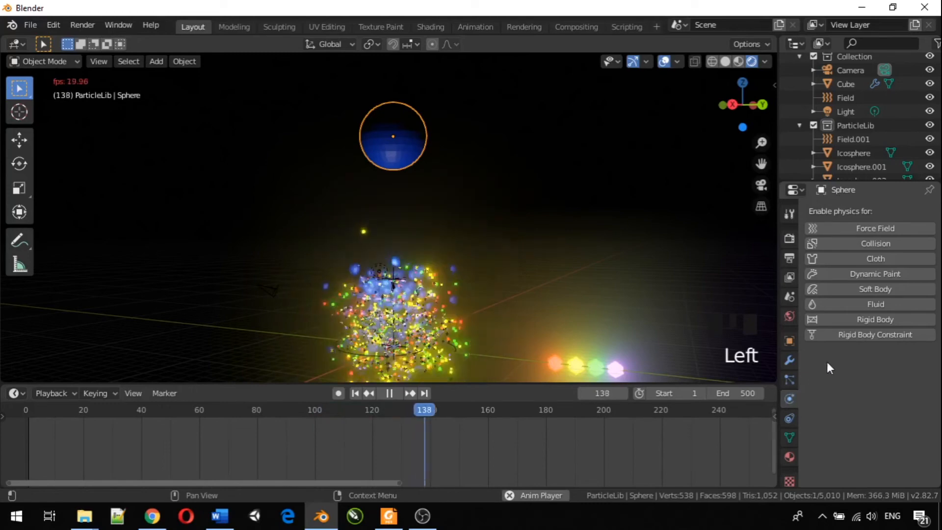
pyautogui.click(849, 243)
pyautogui.scroll(-3, 841, 402)
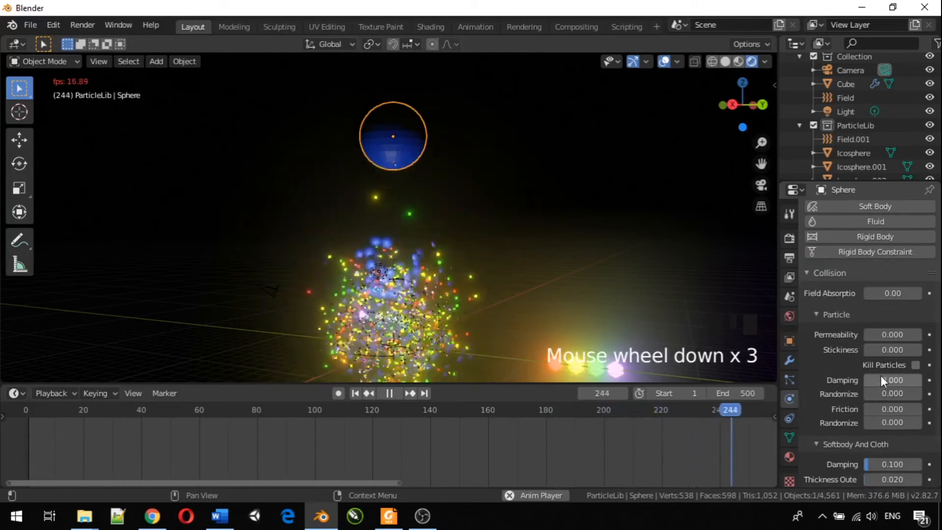
# - Set the blue sphere's particle collision damping and friction to 1.000
pyautogui.moveTo(867, 379); pyautogui.dragTo(919, 380)
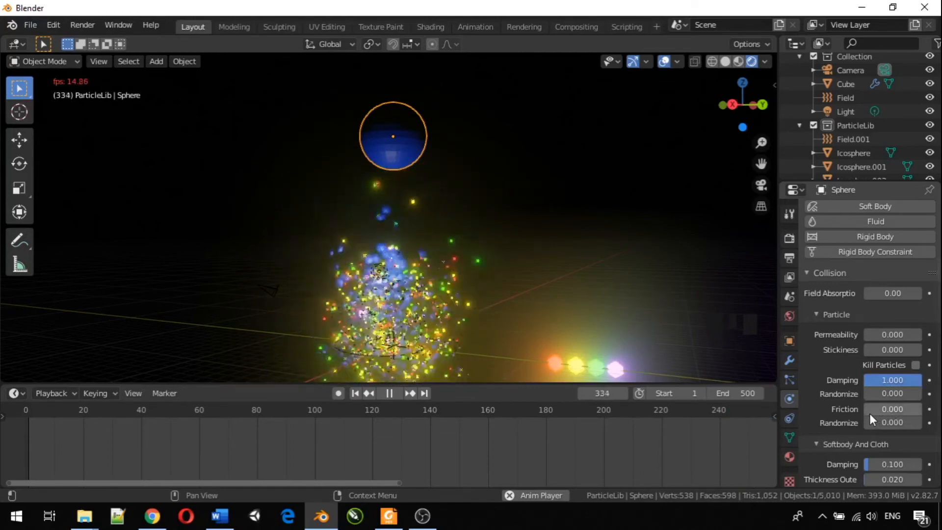
pyautogui.moveTo(870, 413); pyautogui.dragTo(923, 413)
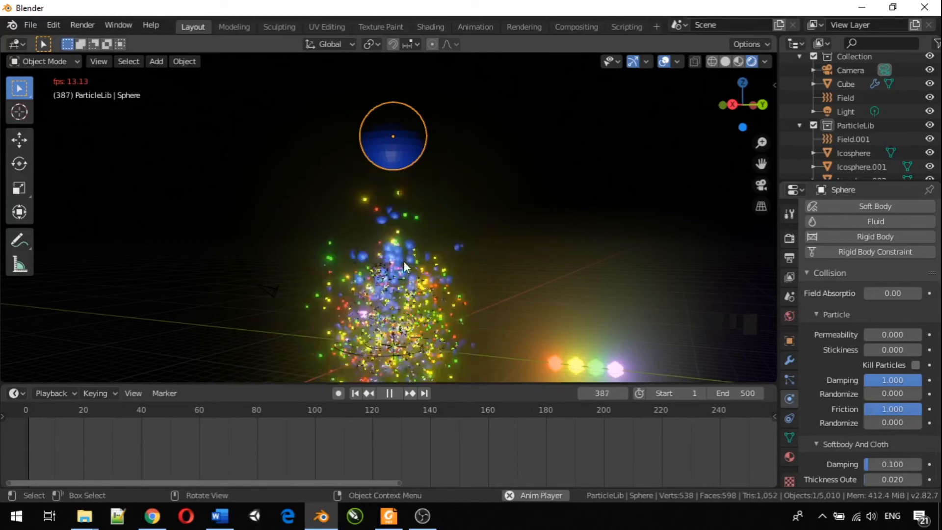
# - Lower the blue sphere about 11 m along the global Z axis into the particle stream
pyautogui.click(389, 120)
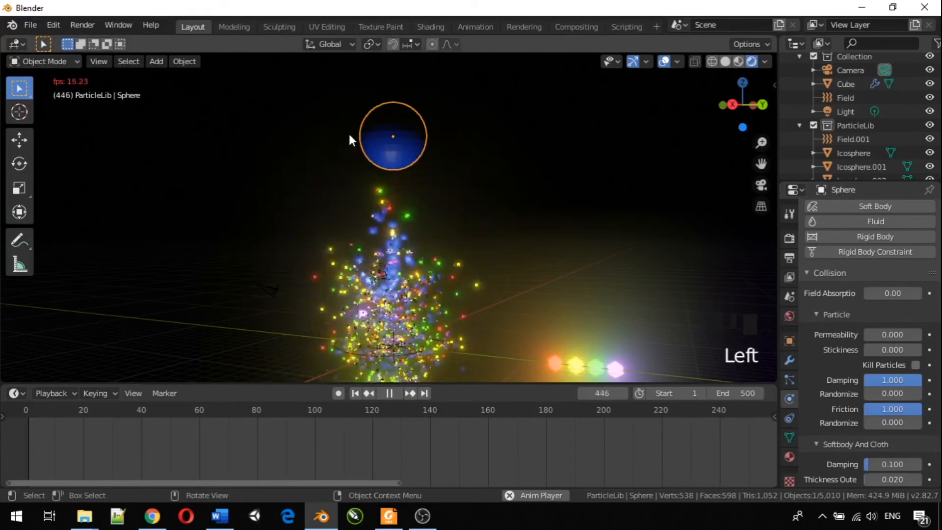
pyautogui.press('g')
pyautogui.press('z')
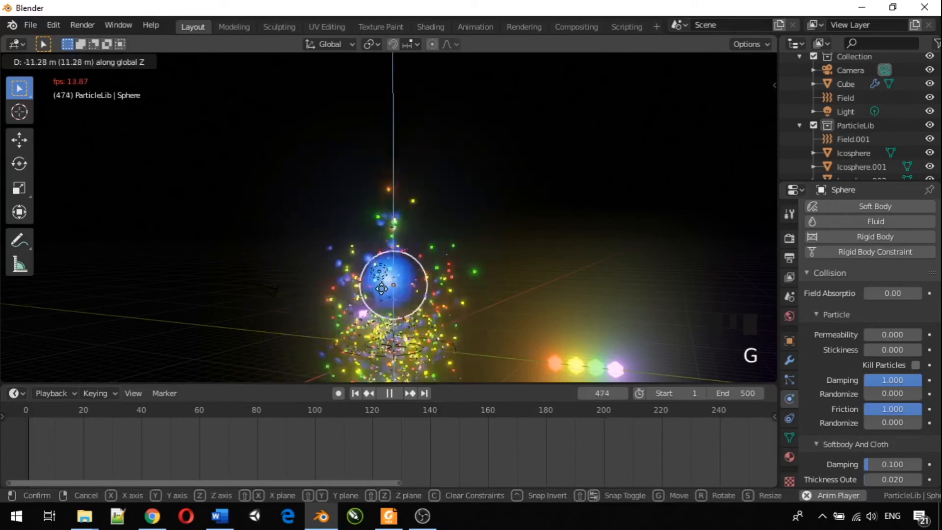
pyautogui.click(382, 299)
# - Raise the sphere about 3.65 m along the global Z axis so it sits just above the emitter
pyautogui.moveTo(508, 231); pyautogui.dragTo(551, 206, button='middle')
pyautogui.moveTo(522, 254); pyautogui.dragTo(548, 323, button='middle')
pyautogui.scroll(4, 497, 309)
pyautogui.scroll(1, 497, 309)
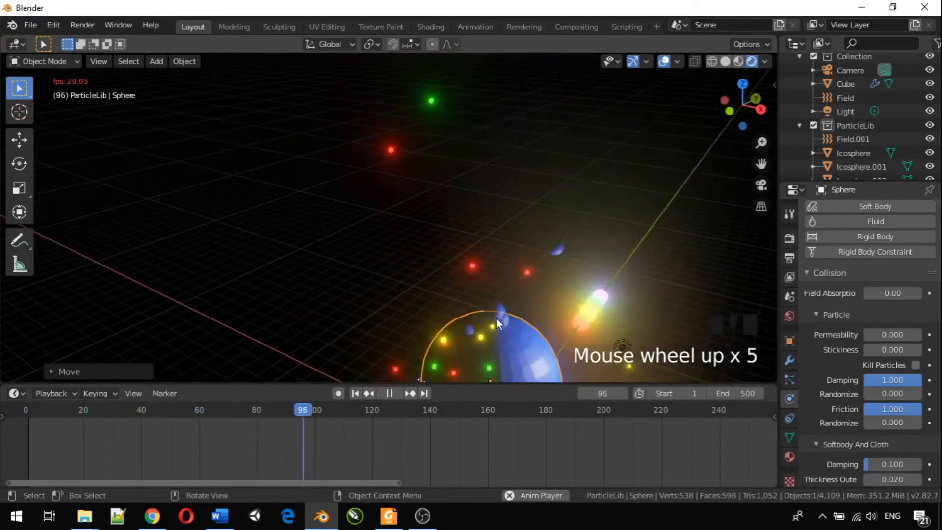
pyautogui.keyDown('shift'); pyautogui.moveTo(491, 331); pyautogui.dragTo(521, 172, button='middle'); pyautogui.keyUp('shift')
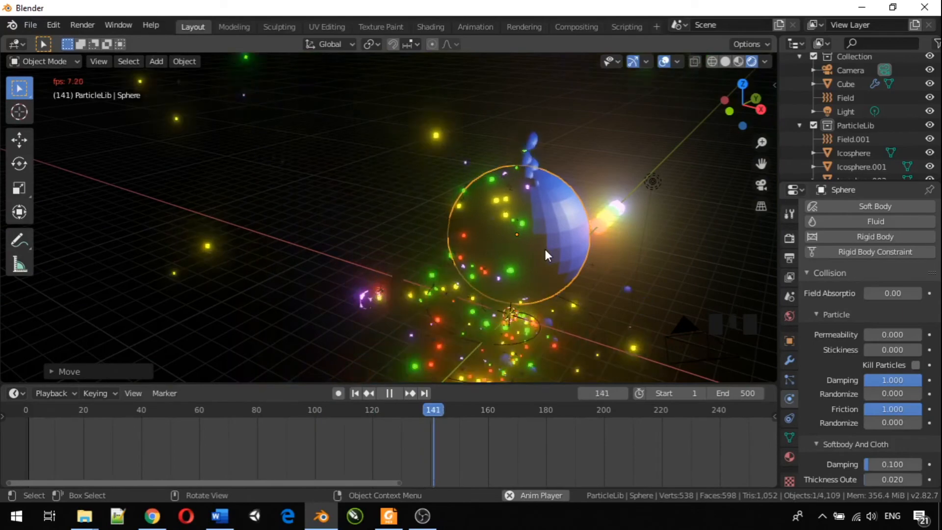
pyautogui.scroll(-3, 537, 245)
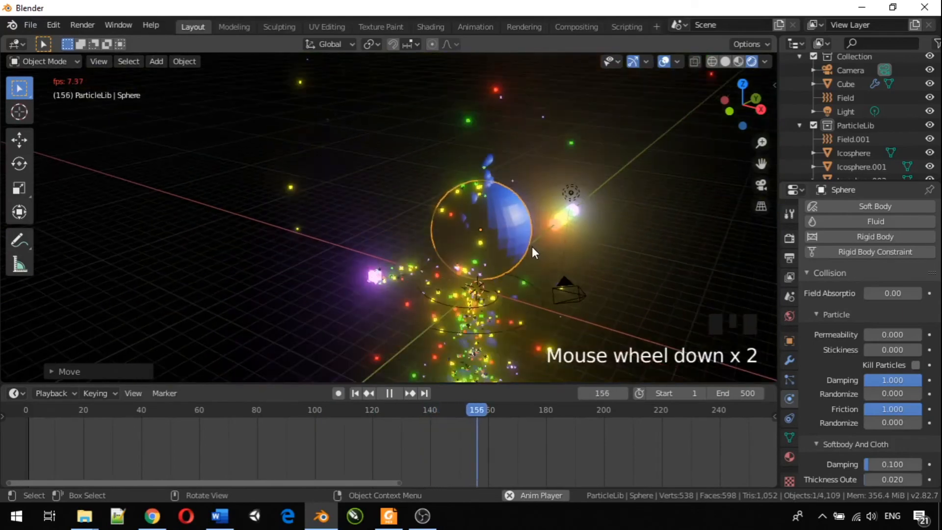
pyautogui.moveTo(526, 246); pyautogui.dragTo(350, 164, button='middle')
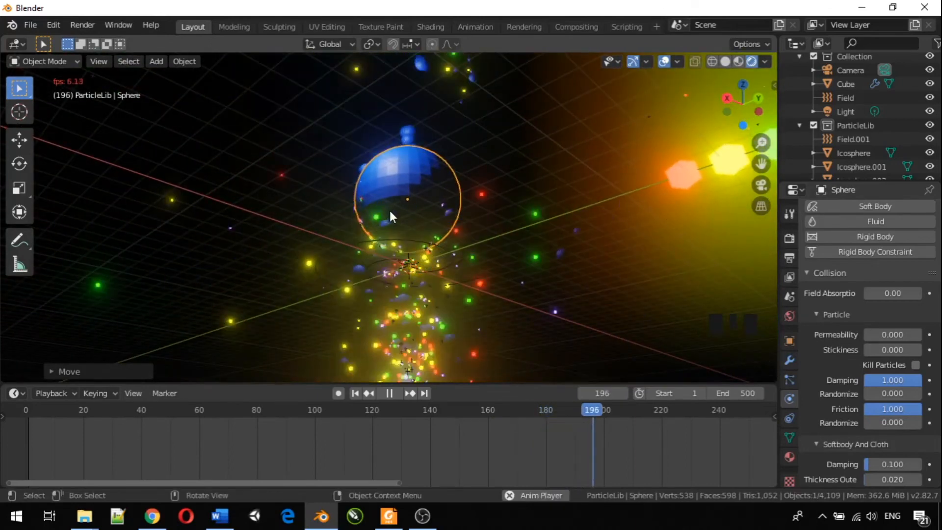
pyautogui.click(399, 184)
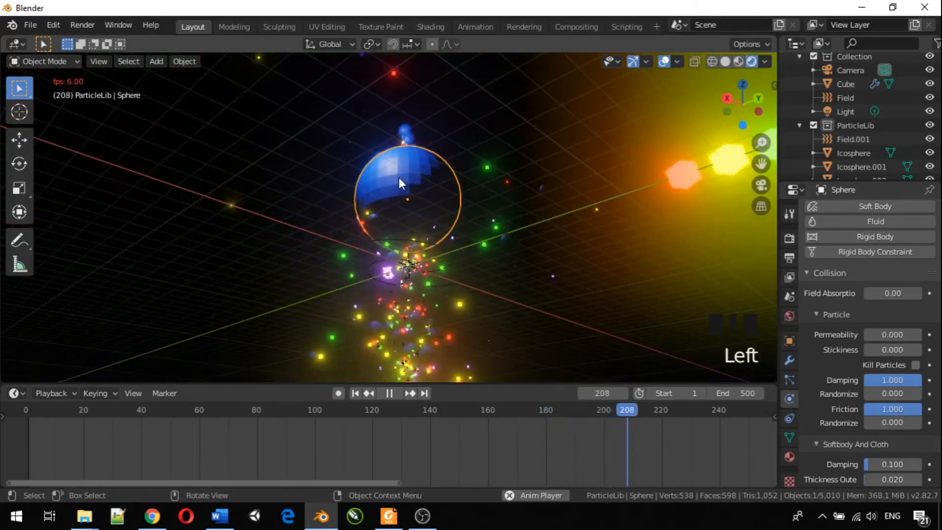
pyautogui.press('g')
pyautogui.press('z')
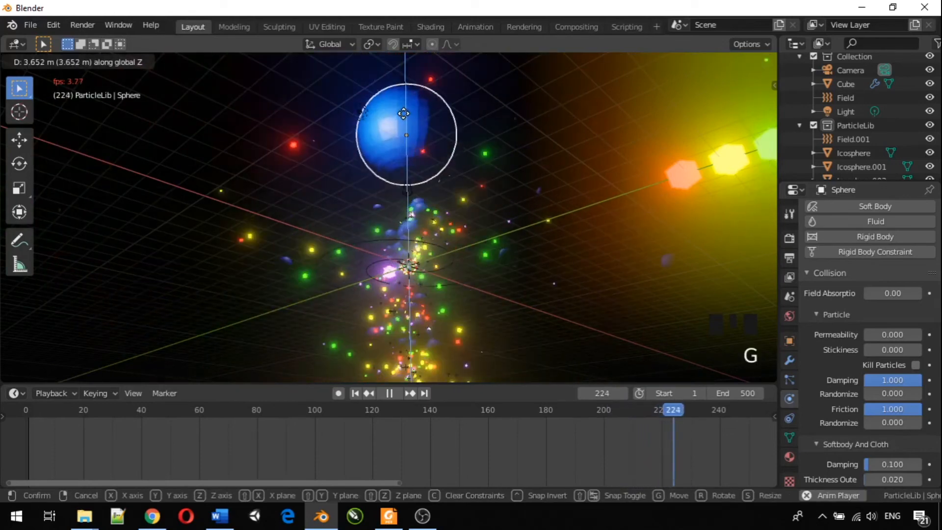
pyautogui.click(403, 113)
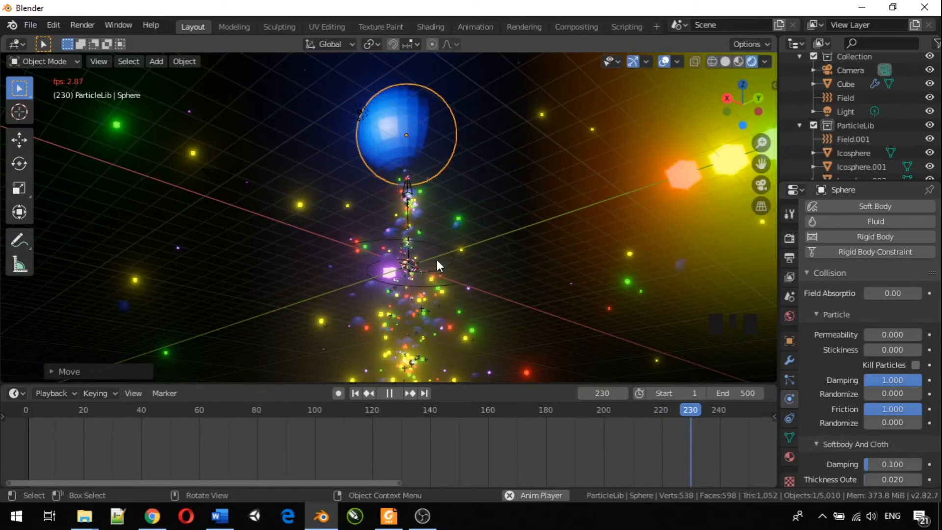
# - Delete the Vortex force field and replay the particle simulation from its first frames, viewing it from several angles
pyautogui.click(407, 255)
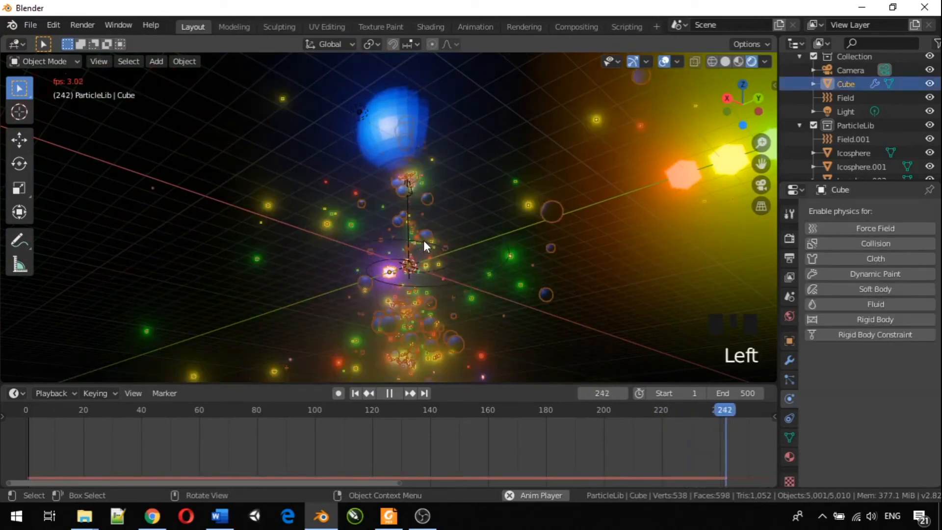
pyautogui.click(431, 268)
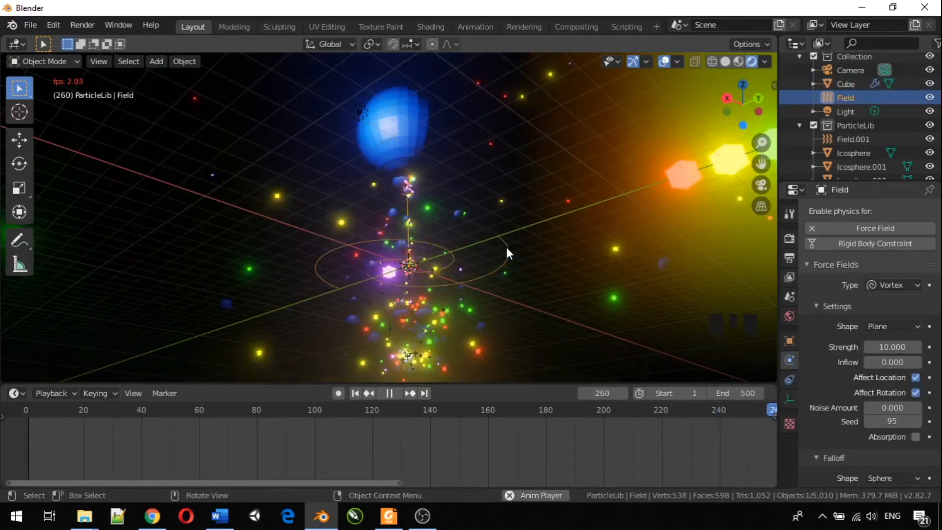
pyautogui.press('x')
pyautogui.click(485, 246)
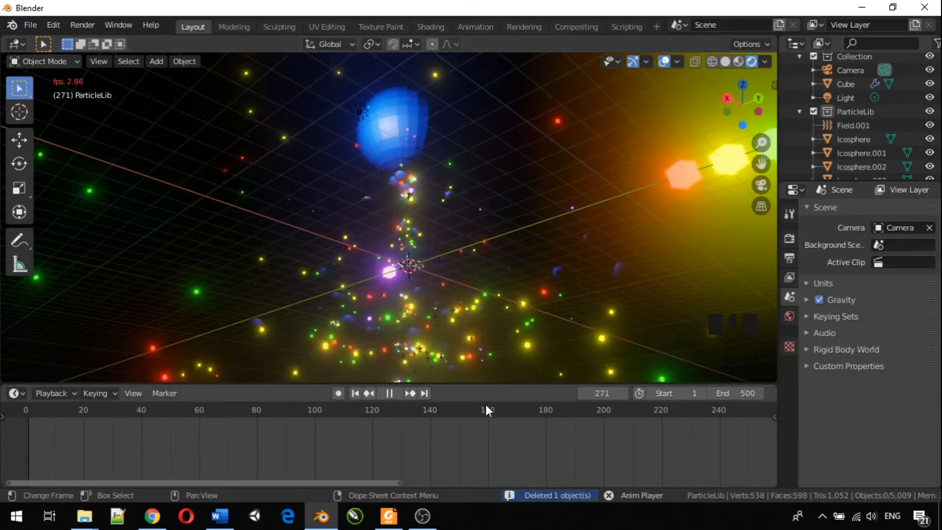
pyautogui.click(499, 410)
pyautogui.click(375, 410)
pyautogui.moveTo(293, 371); pyautogui.dragTo(25, 373)
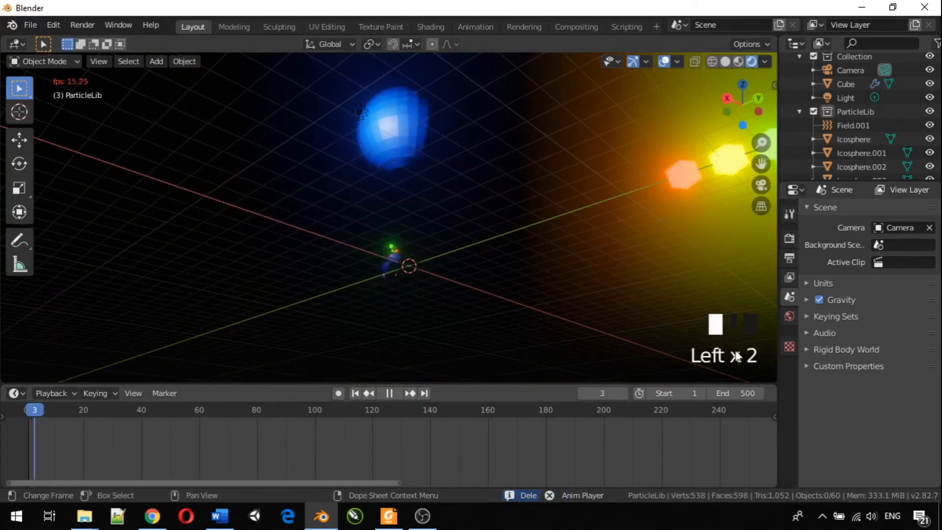
pyautogui.moveTo(630, 305); pyautogui.dragTo(688, 355, button='middle')
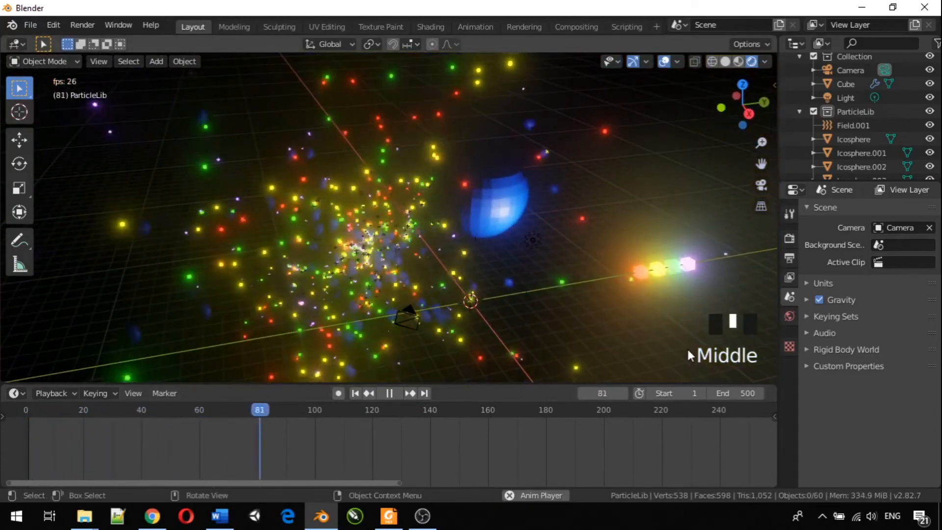
pyautogui.moveTo(614, 269); pyautogui.dragTo(716, 241, button='middle')
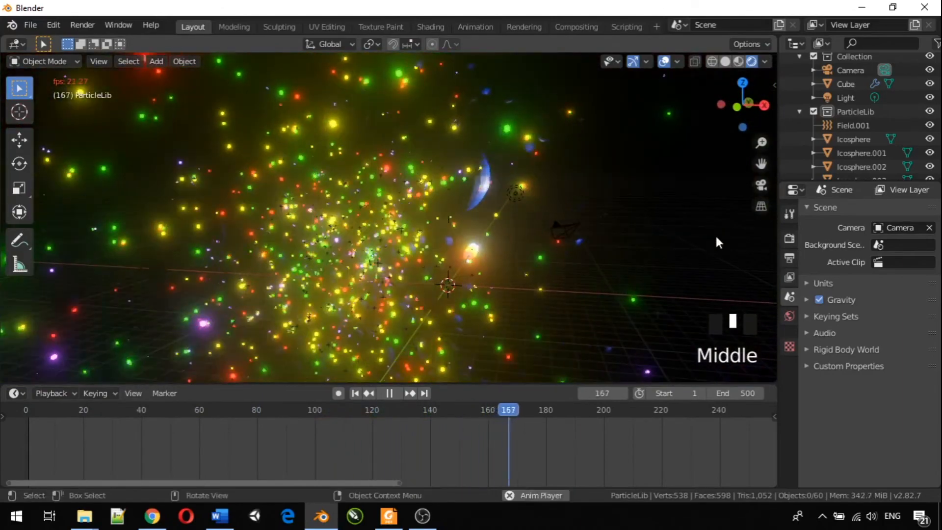
pyautogui.moveTo(684, 204); pyautogui.dragTo(647, 197, button='middle')
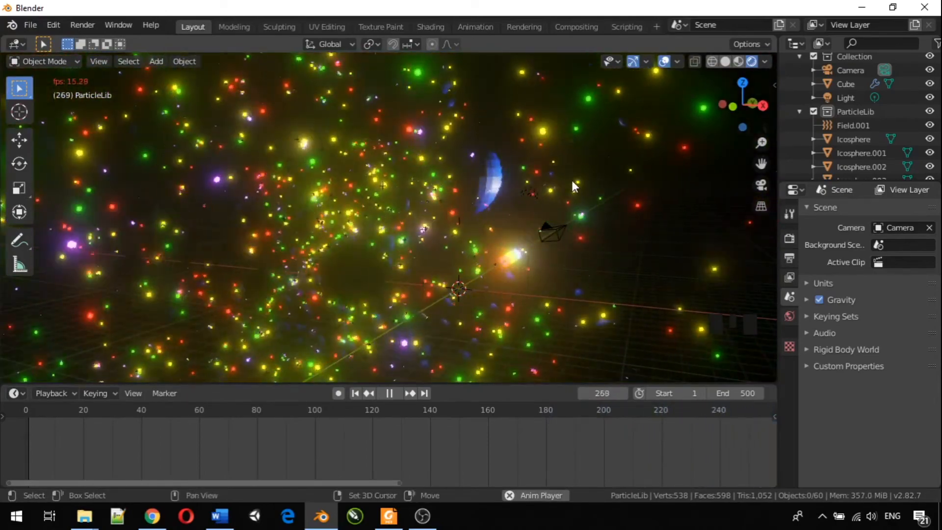
pyautogui.hotkey('shift', 'a')
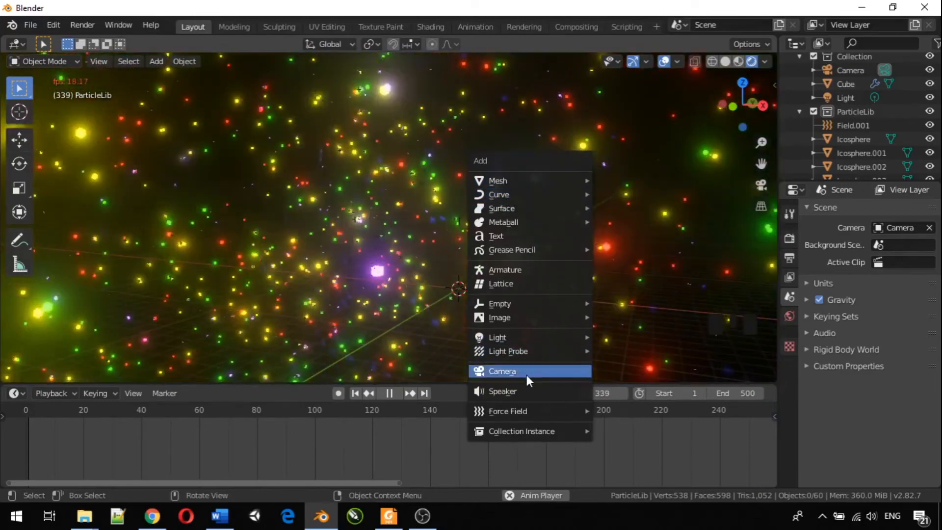
pyautogui.moveTo(520, 354)
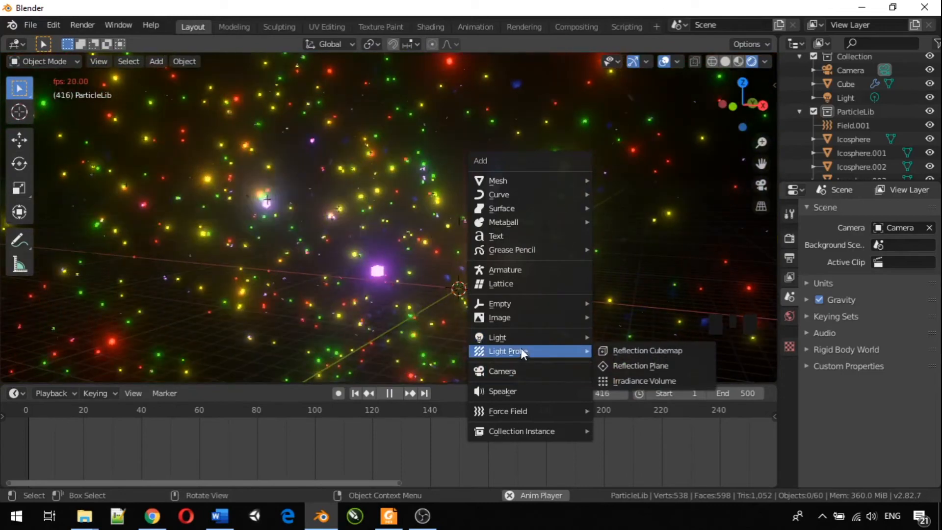
pyautogui.moveTo(522, 183)
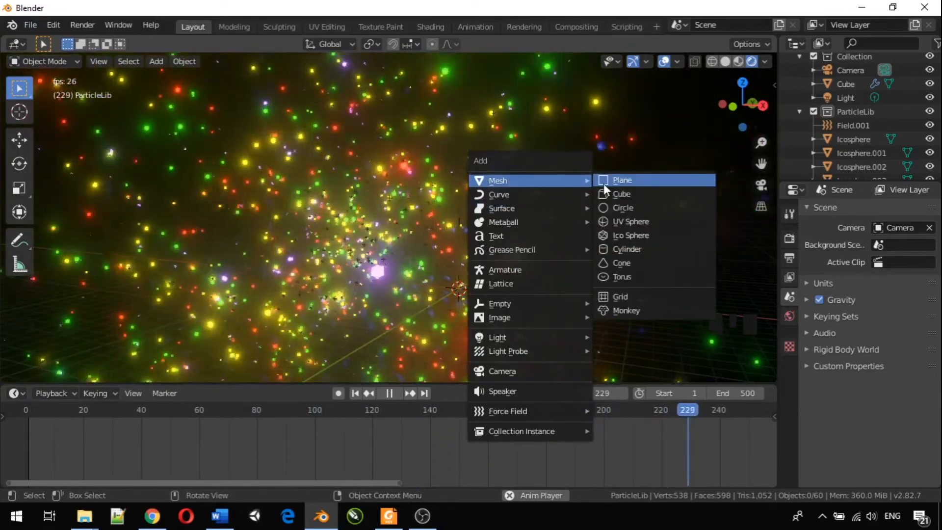
pyautogui.moveTo(392, 210); pyautogui.dragTo(282, 223, button='middle')
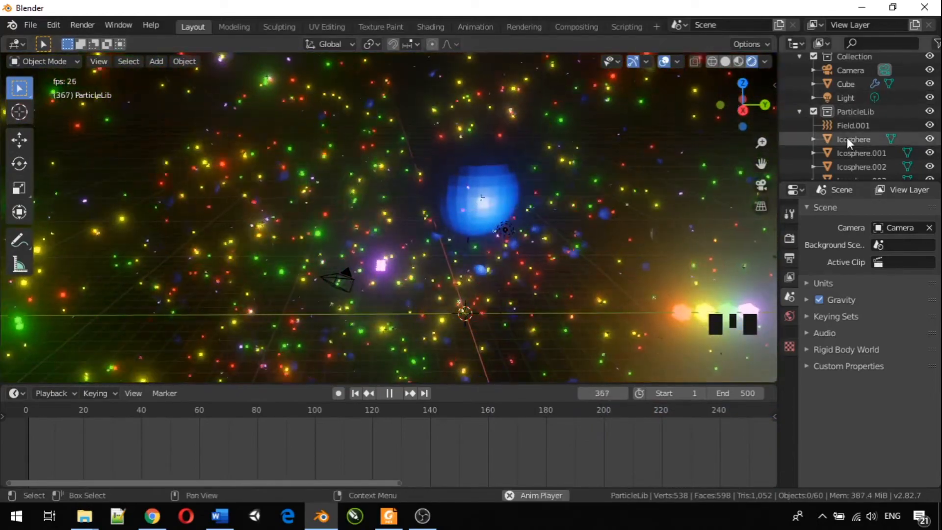
# - Delete the turbulence force field Field.001 from the ParticleLib collection
pyautogui.scroll(-2, 846, 131)
pyautogui.scroll(2, 846, 131)
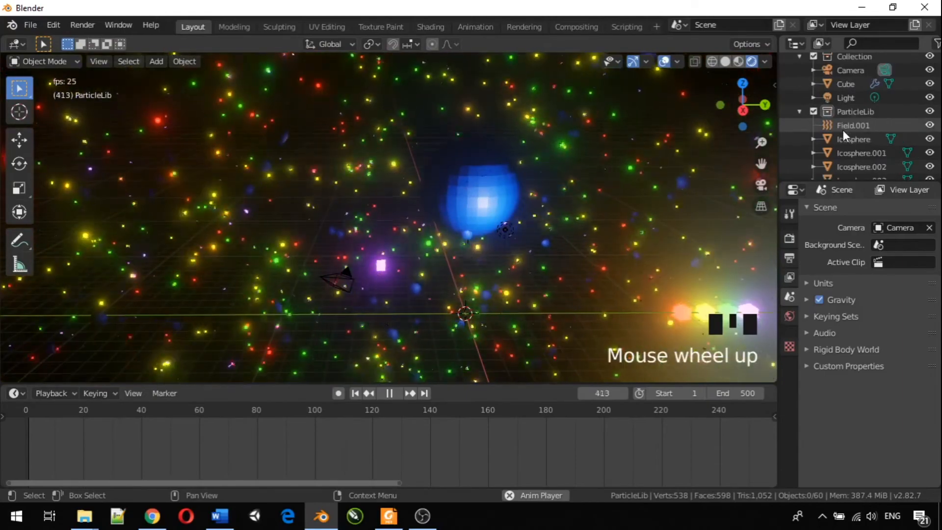
pyautogui.click(838, 127)
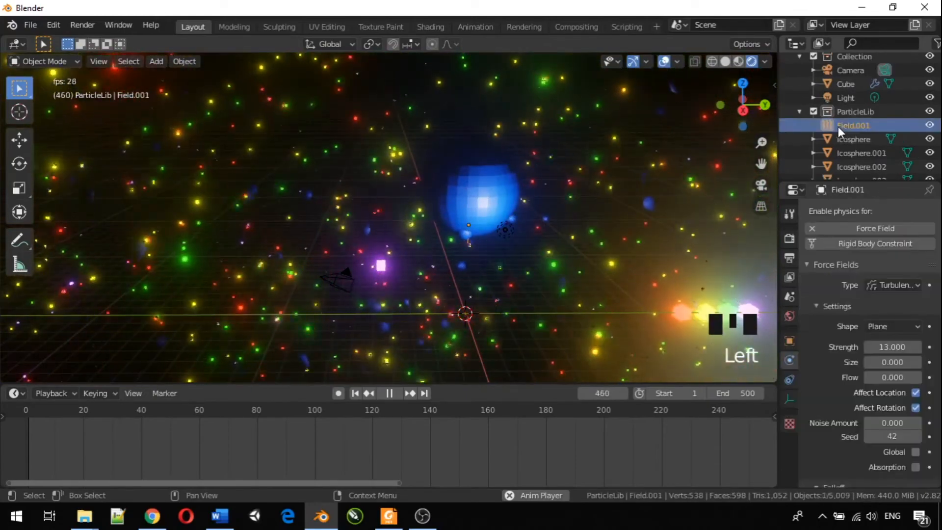
pyautogui.click(835, 128)
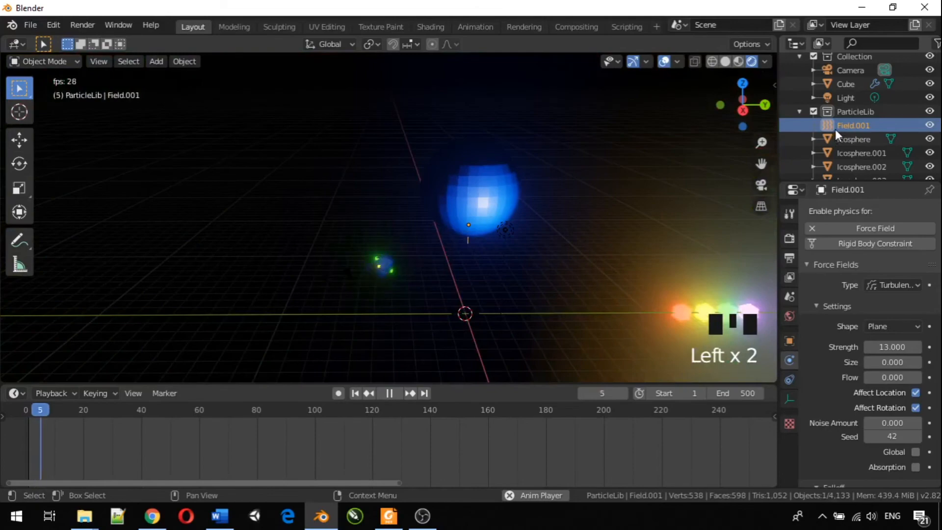
pyautogui.press('x')
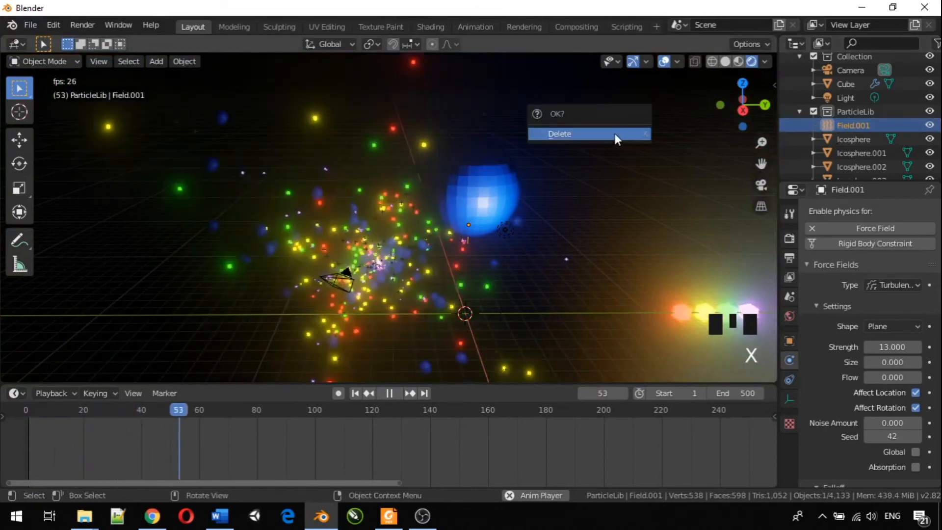
pyautogui.click(614, 133)
# - Move the Sphere object out of ParticleLib into the main Collection
pyautogui.scroll(-2, 823, 122)
pyautogui.click(849, 166)
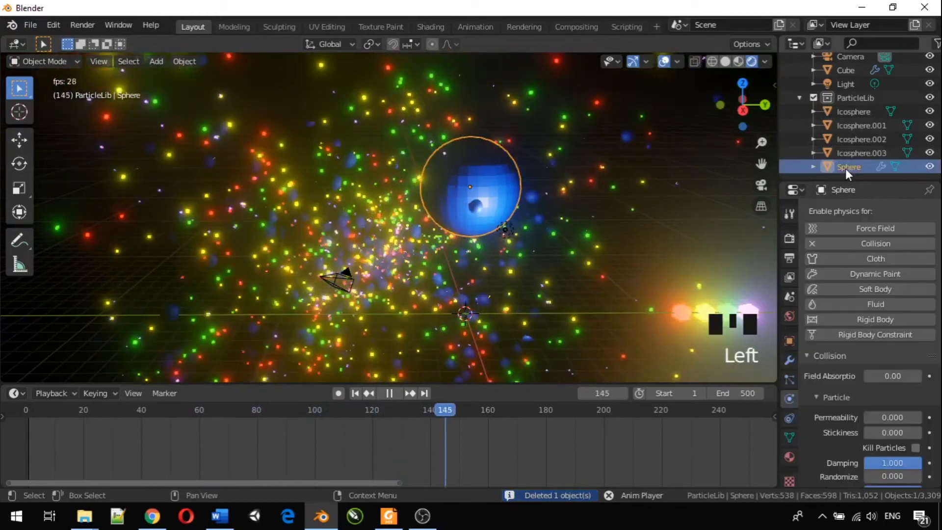
pyautogui.moveTo(843, 166); pyautogui.dragTo(828, 77)
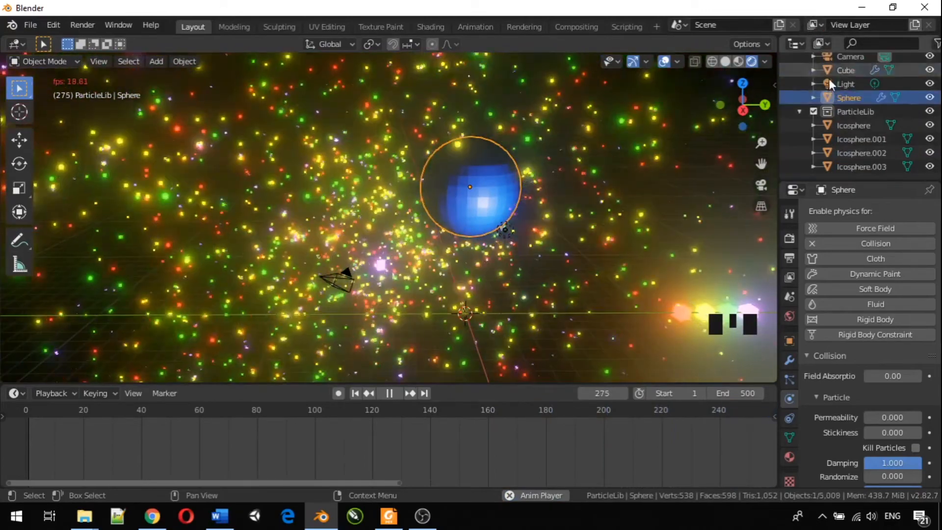
pyautogui.scroll(3, 841, 104)
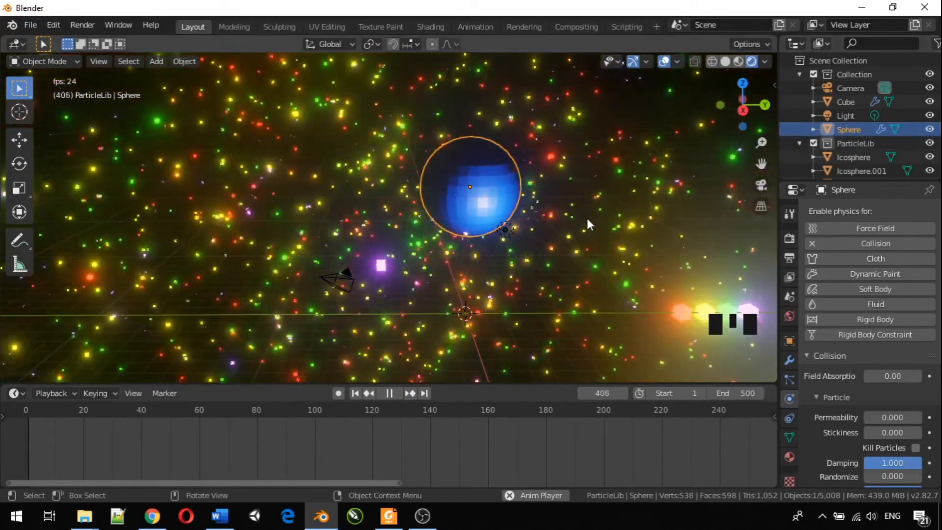
# - Add a force field of type Force at the 3D cursor and move it from ParticleLib into the main Collection
pyautogui.click(617, 240)
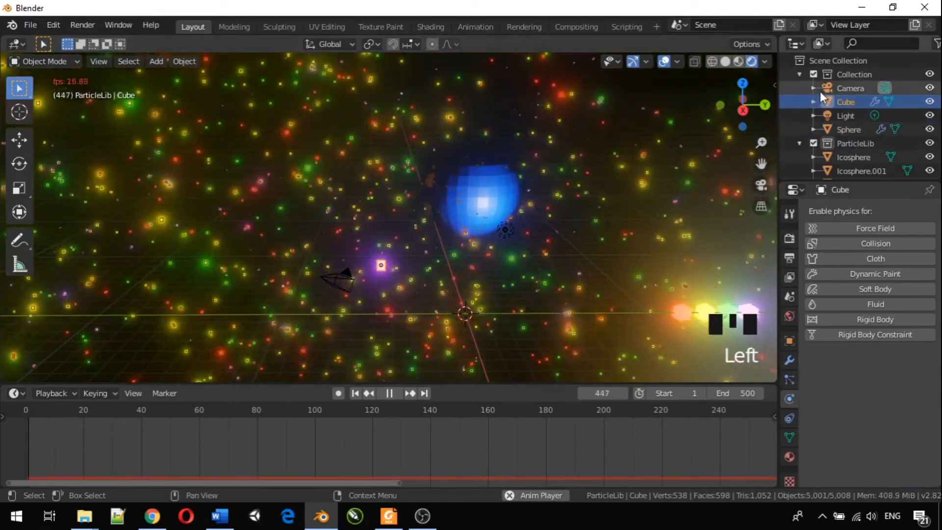
pyautogui.click(616, 190)
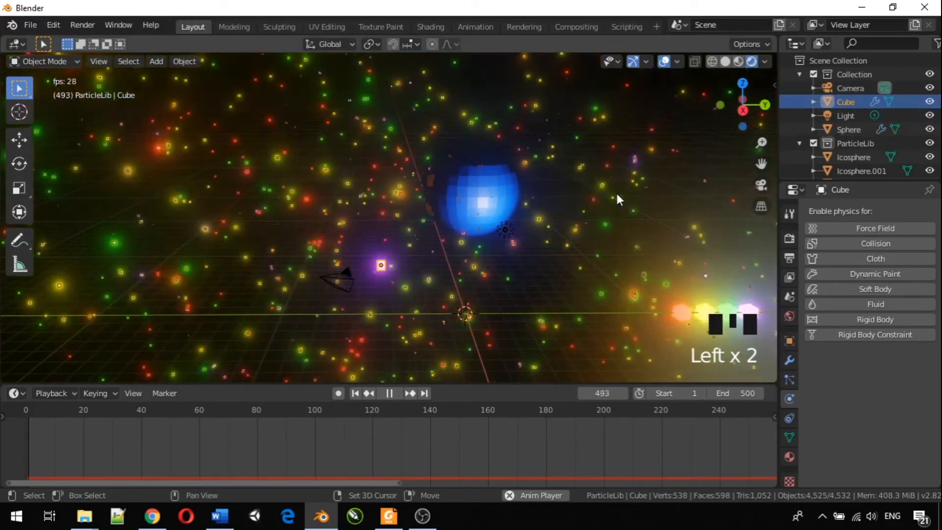
pyautogui.hotkey('shift', 'a')
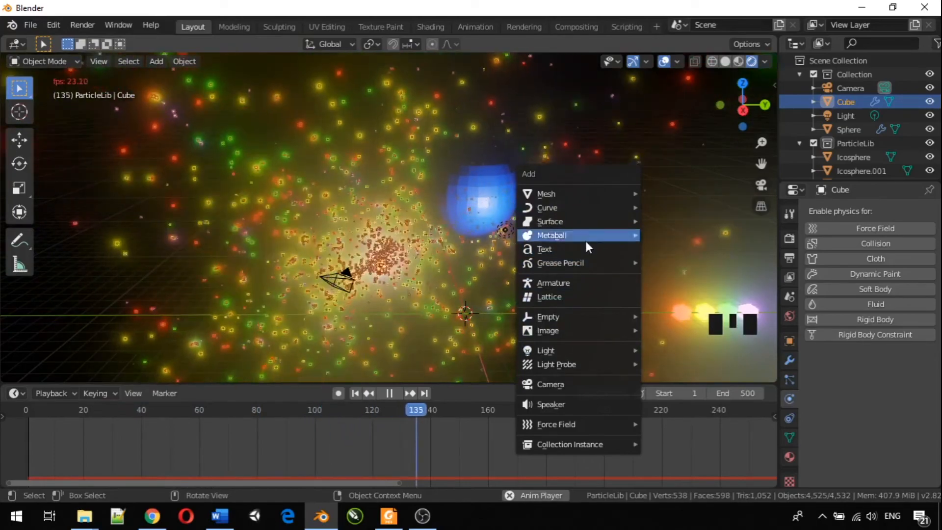
pyautogui.moveTo(605, 427)
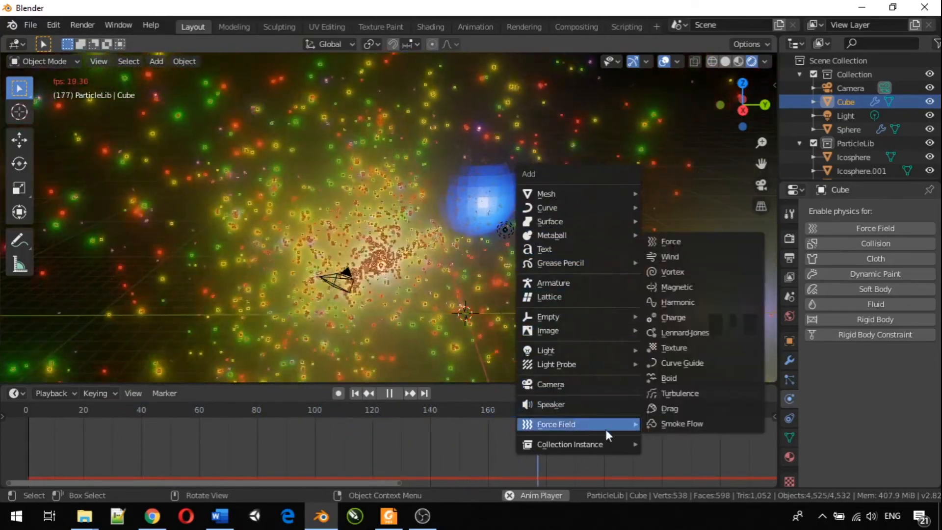
pyautogui.click(678, 240)
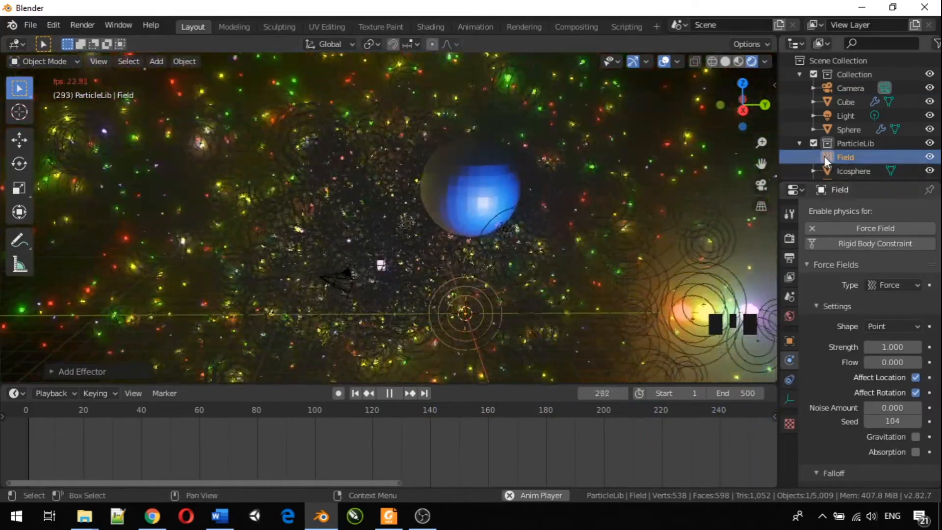
pyautogui.moveTo(824, 156); pyautogui.dragTo(835, 109)
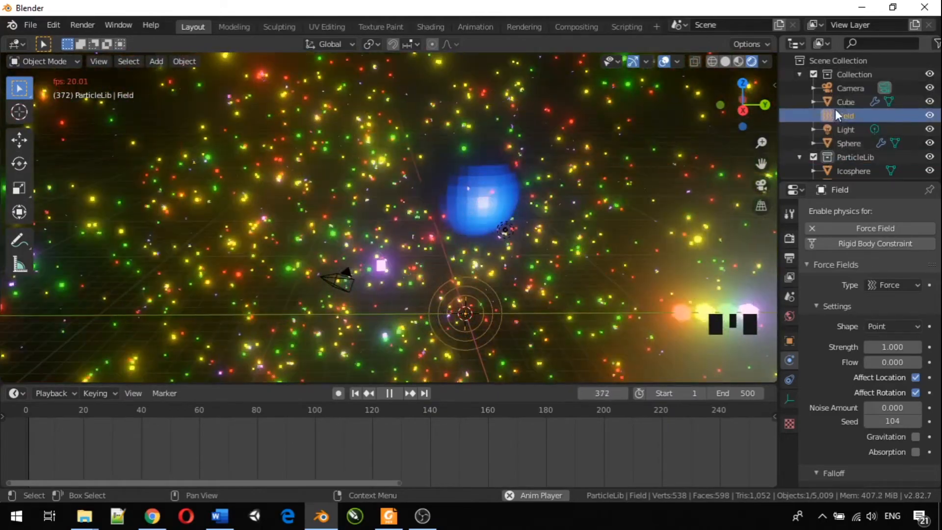
# - Clear the location of the blue Sphere so that it sits at the world origin
pyautogui.moveTo(554, 276)
pyautogui.mouseDown(button='middle')
pyautogui.moveTo(528, 274)
pyautogui.moveTo(582, 224)
pyautogui.moveTo(568, 264)
pyautogui.mouseUp(button='middle')
pyautogui.click(508, 184)
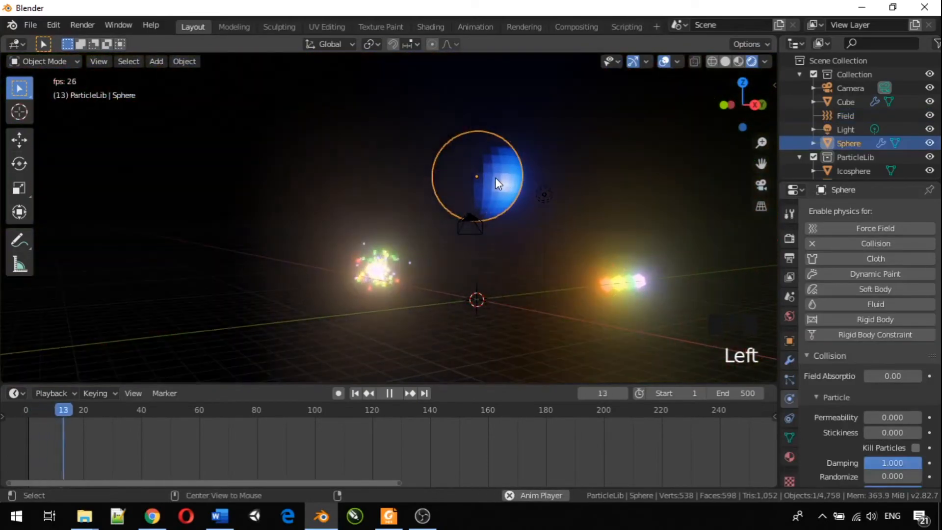
pyautogui.hotkey('alt', 'g')
pyautogui.moveTo(470, 246); pyautogui.dragTo(527, 258, button='middle')
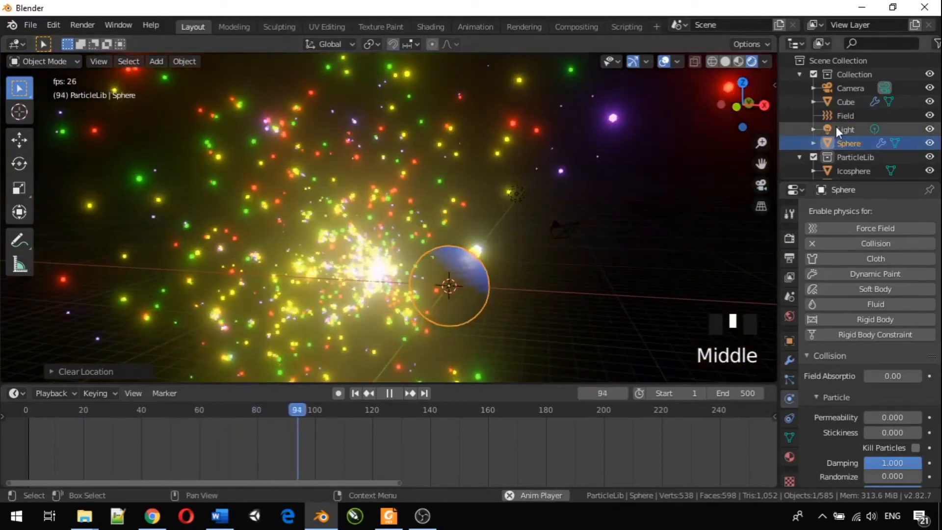
# - Scale up the Force field object in the main Collection
pyautogui.click(844, 115)
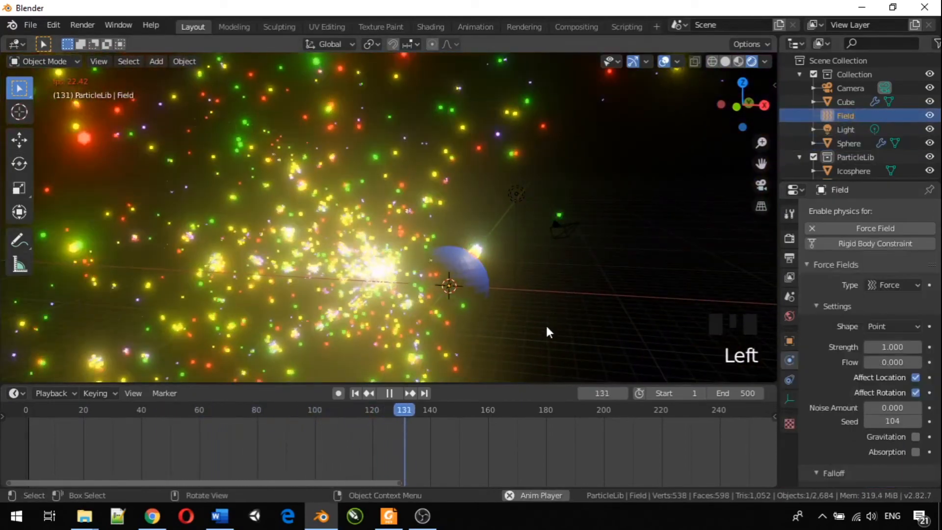
pyautogui.press('s')
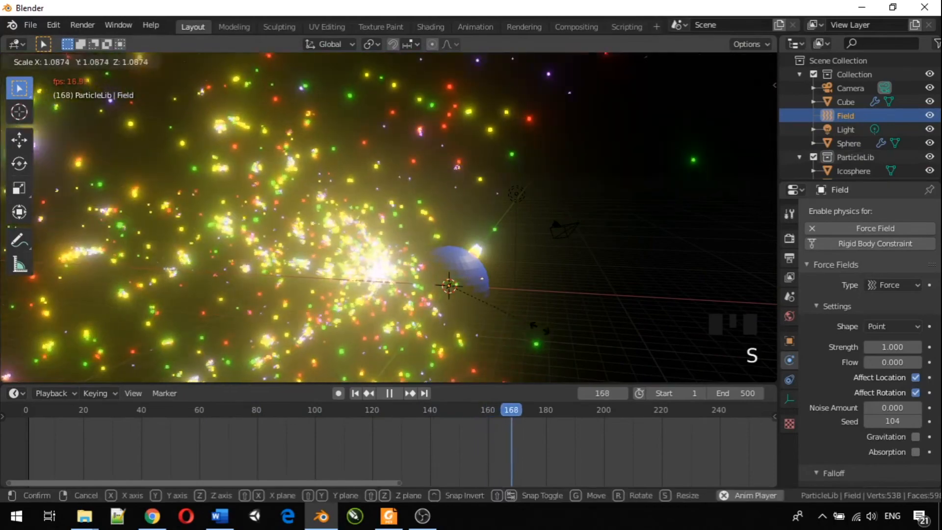
pyautogui.click(593, 357)
pyautogui.moveTo(540, 307); pyautogui.dragTo(361, 308, button='middle')
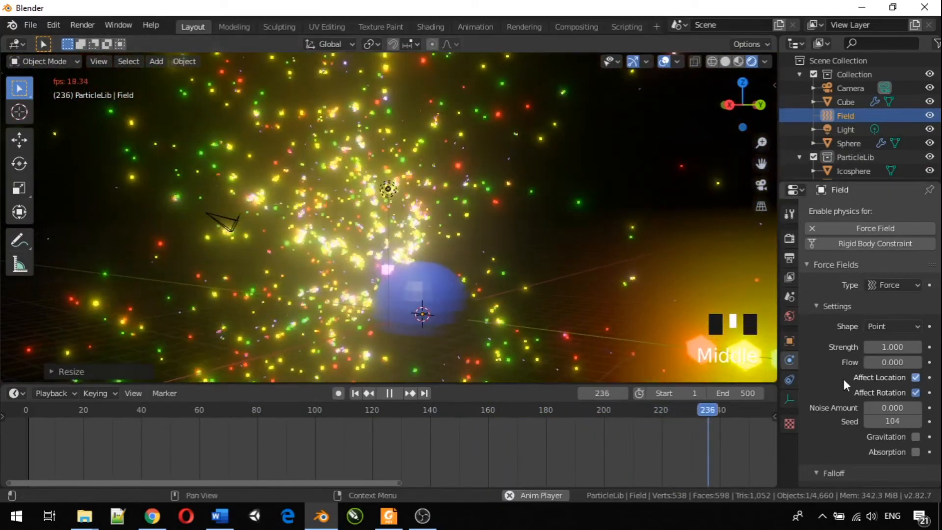
# - Set the force field's strength to -15 and watch the particle flow around the sphere
pyautogui.click(786, 364)
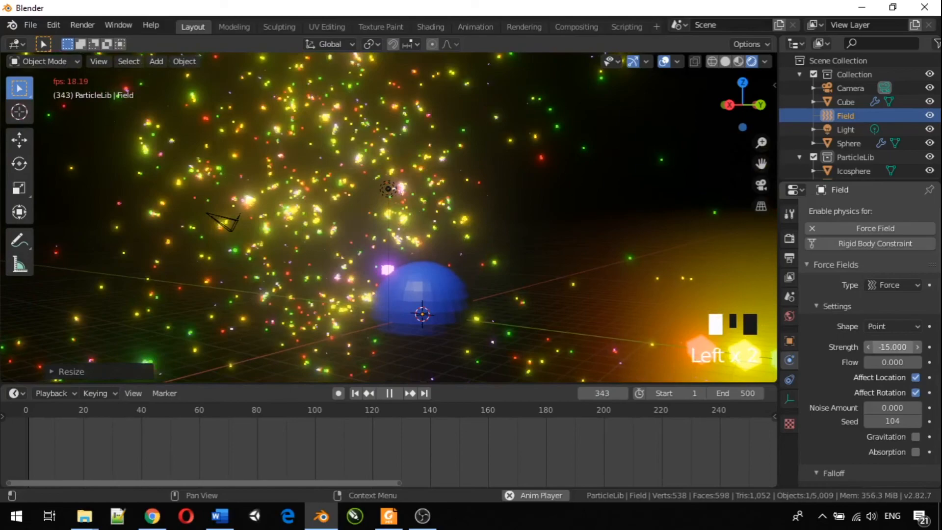
pyautogui.moveTo(529, 319); pyautogui.dragTo(581, 353, button='middle')
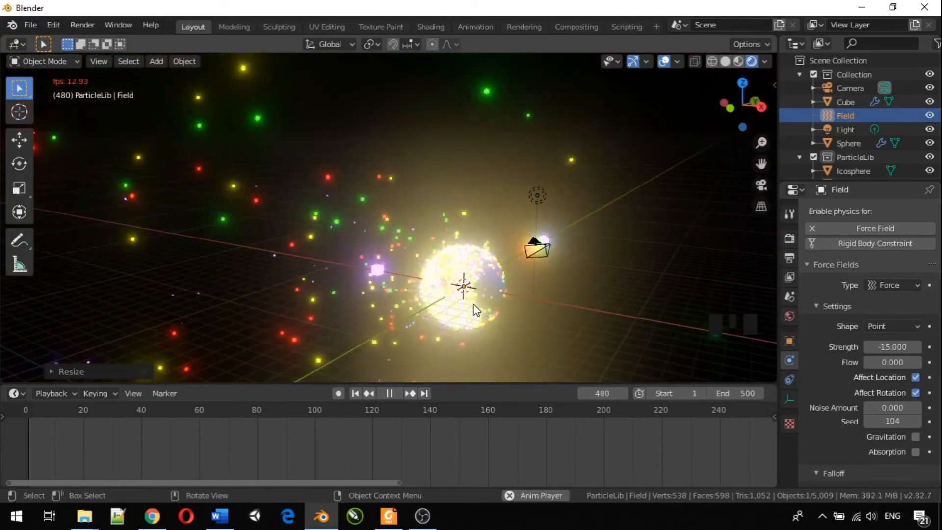
pyautogui.moveTo(471, 322); pyautogui.dragTo(434, 324, button='middle')
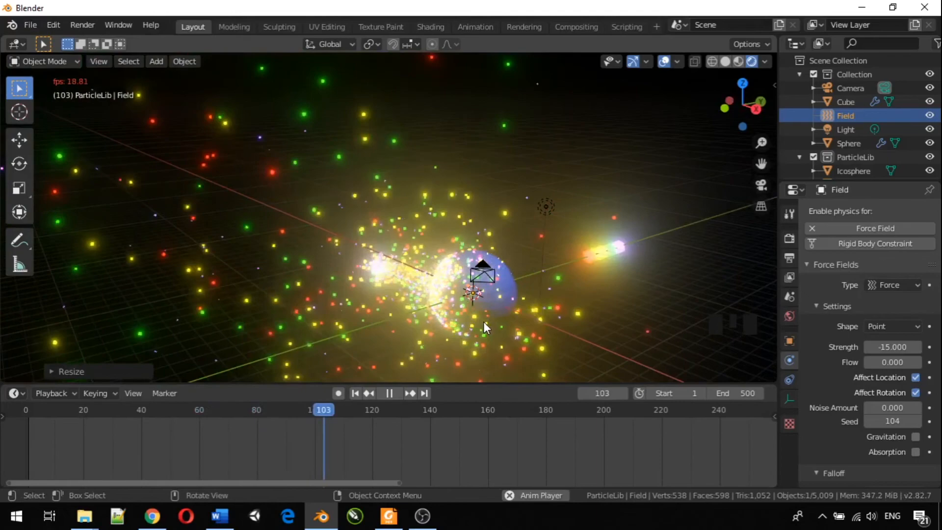
pyautogui.moveTo(464, 325); pyautogui.dragTo(505, 328, button='middle')
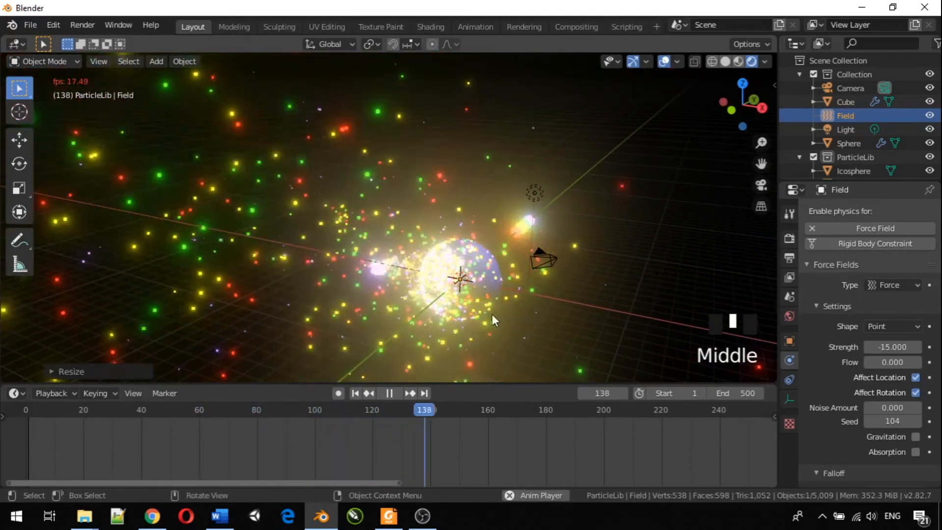
# - Lower the blue Sphere's particle collision damping to about 0.744
pyautogui.click(473, 264)
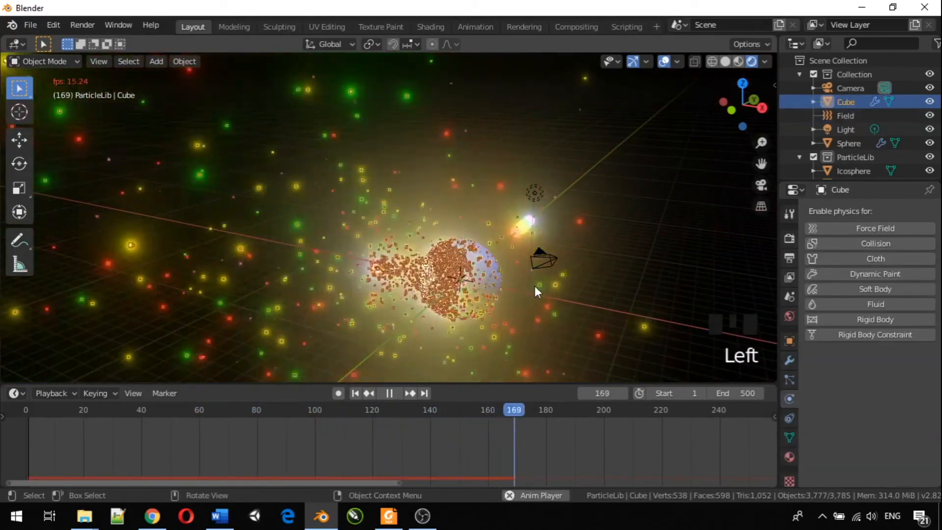
pyautogui.click(593, 302)
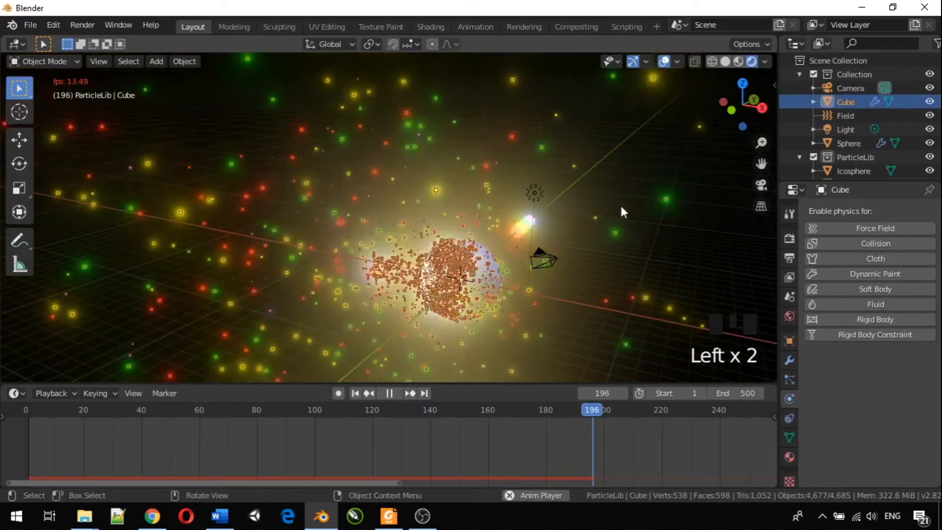
pyautogui.click(642, 210)
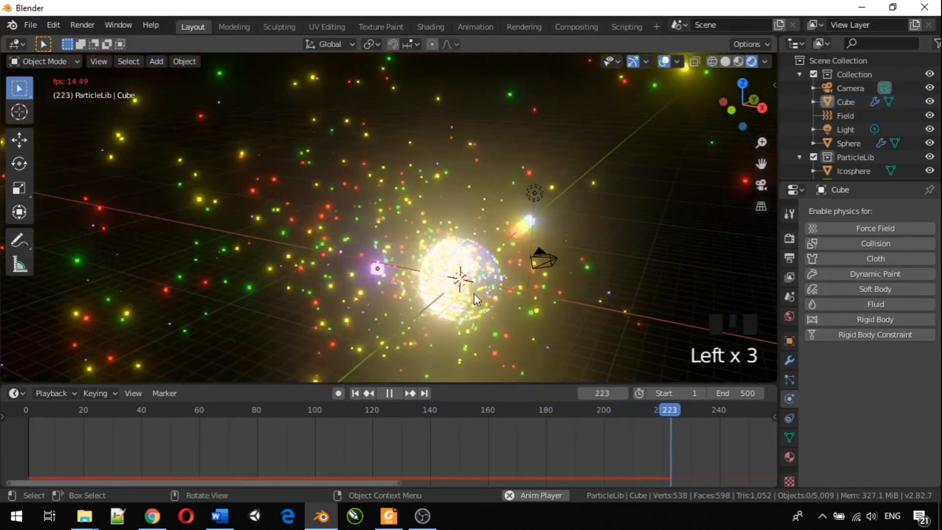
pyautogui.moveTo(471, 293); pyautogui.dragTo(617, 307, button='middle')
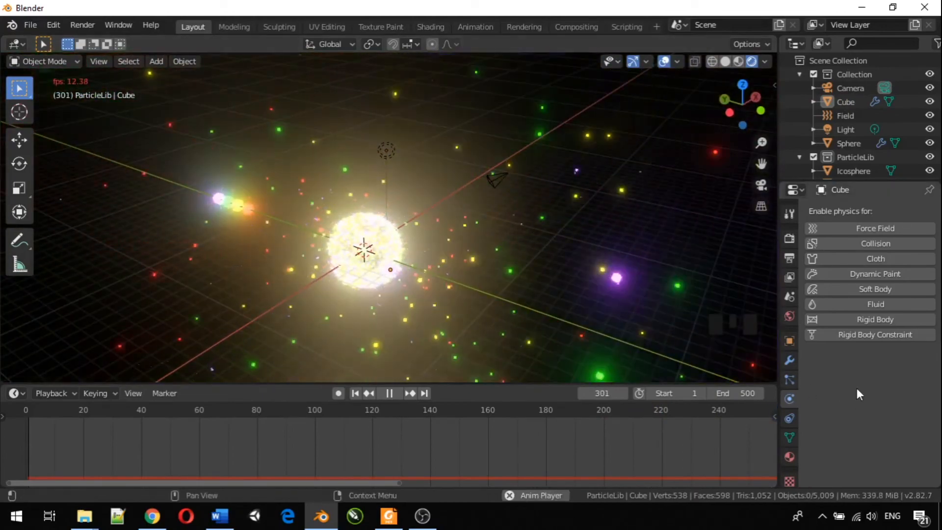
pyautogui.click(367, 223)
pyautogui.moveTo(389, 269); pyautogui.dragTo(584, 280, button='middle')
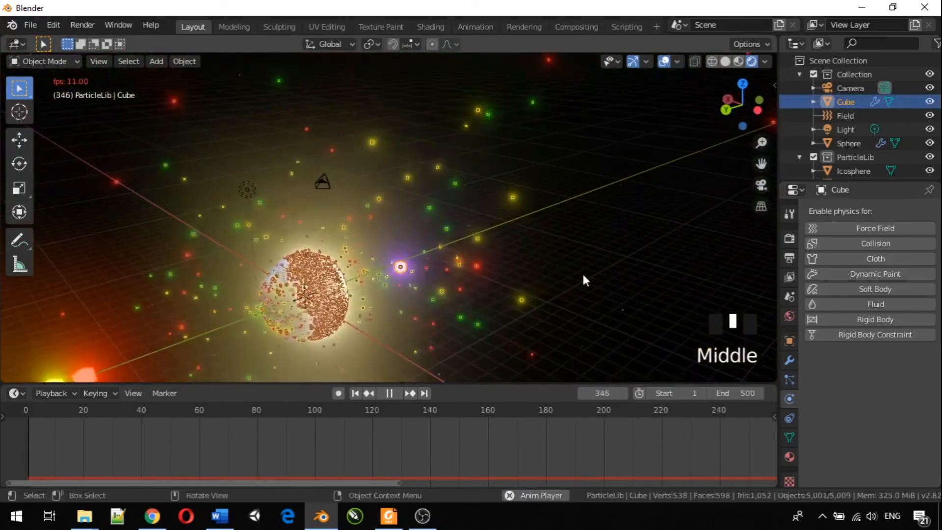
pyautogui.click(787, 398)
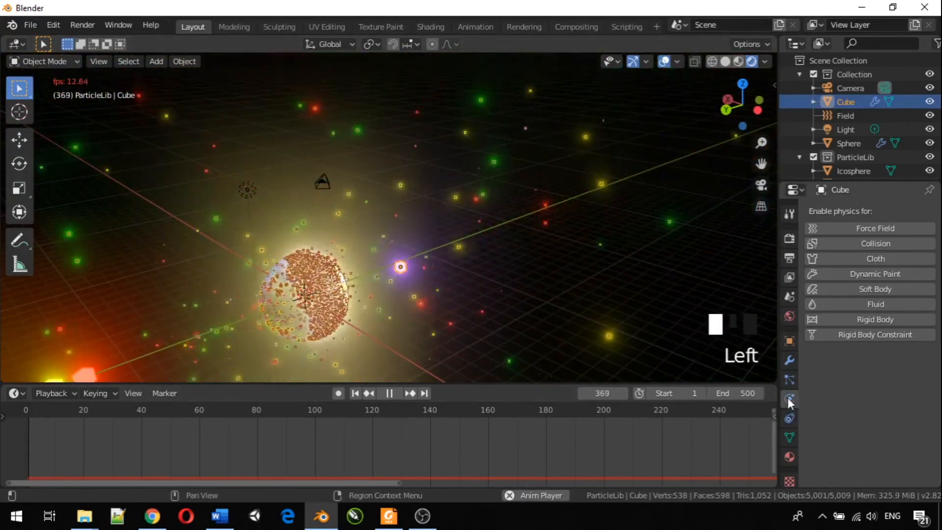
pyautogui.click(273, 289)
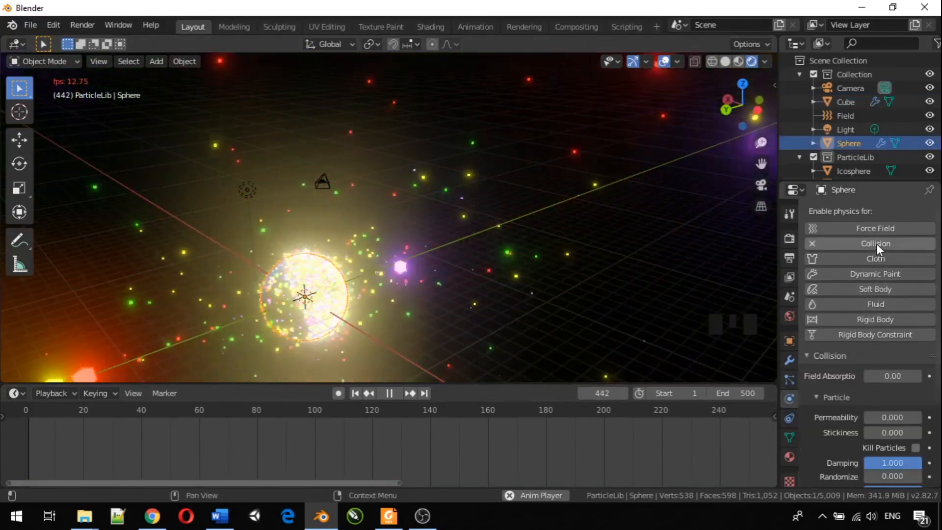
pyautogui.scroll(-2, 844, 390)
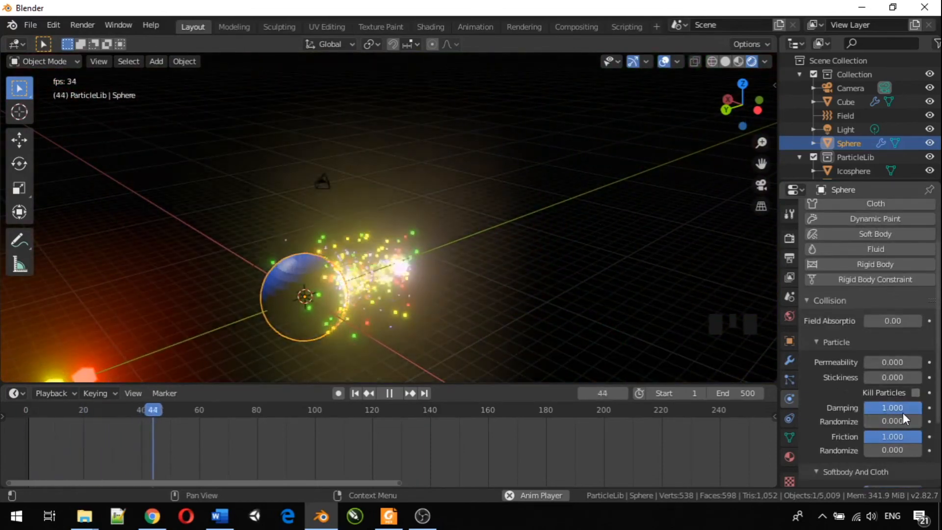
pyautogui.moveTo(902, 413); pyautogui.dragTo(893, 414)
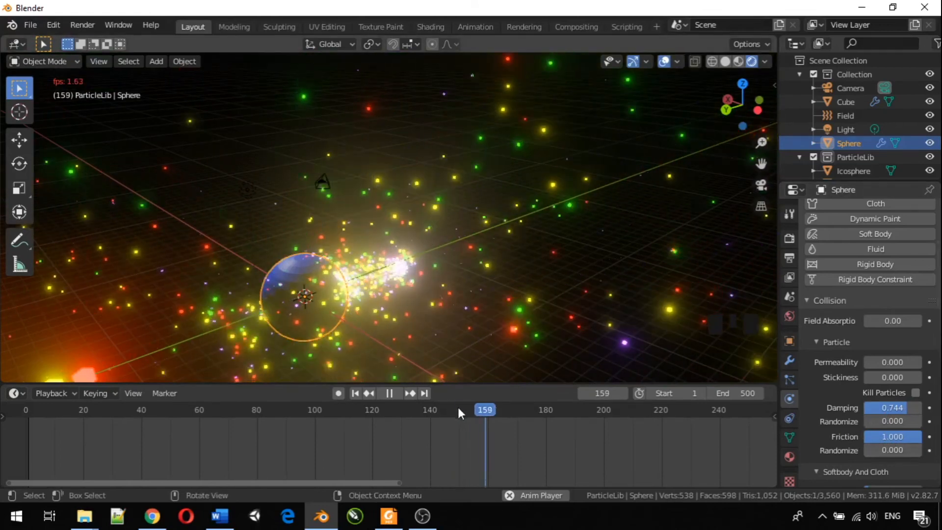
# - Replay the simulation from its first frames and examine how the particles collide with the sphere
pyautogui.moveTo(458, 403); pyautogui.dragTo(1, 393)
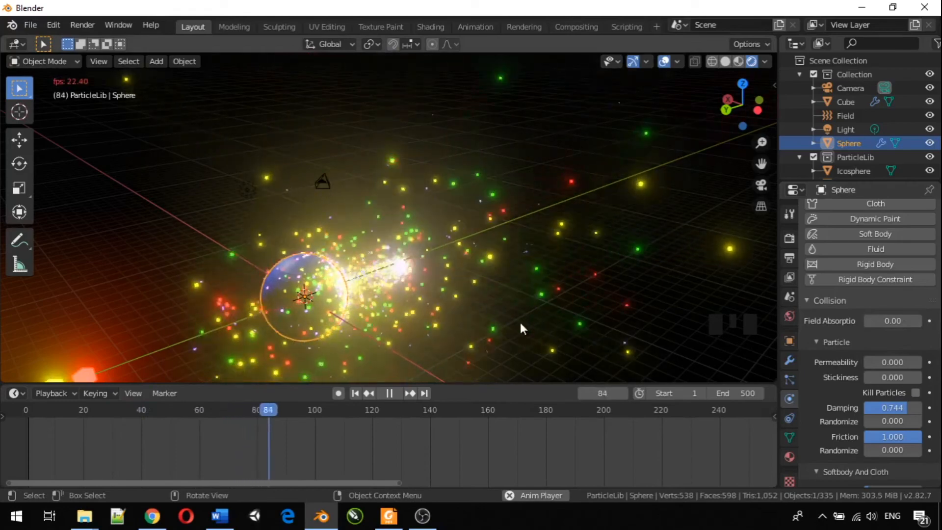
pyautogui.moveTo(519, 320); pyautogui.dragTo(598, 273, button='middle')
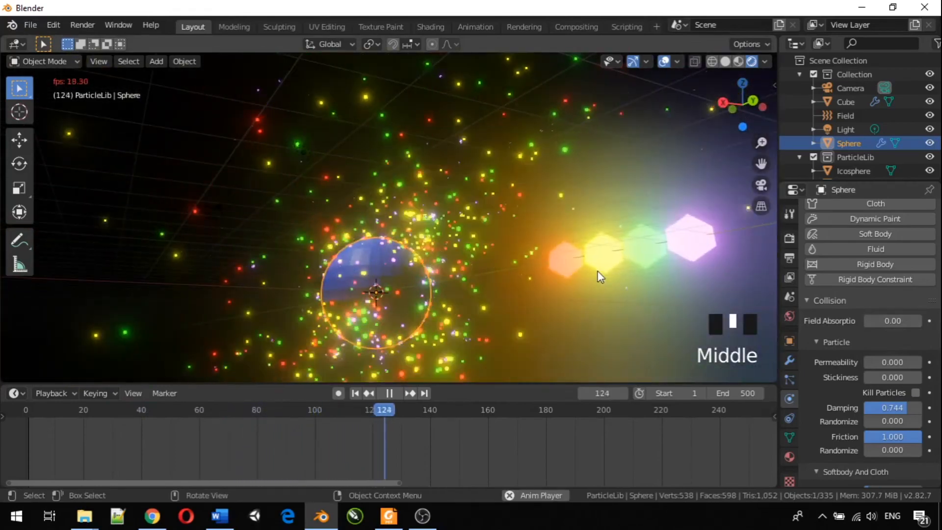
pyautogui.moveTo(458, 318); pyautogui.dragTo(578, 329, button='middle')
pyautogui.click(470, 301)
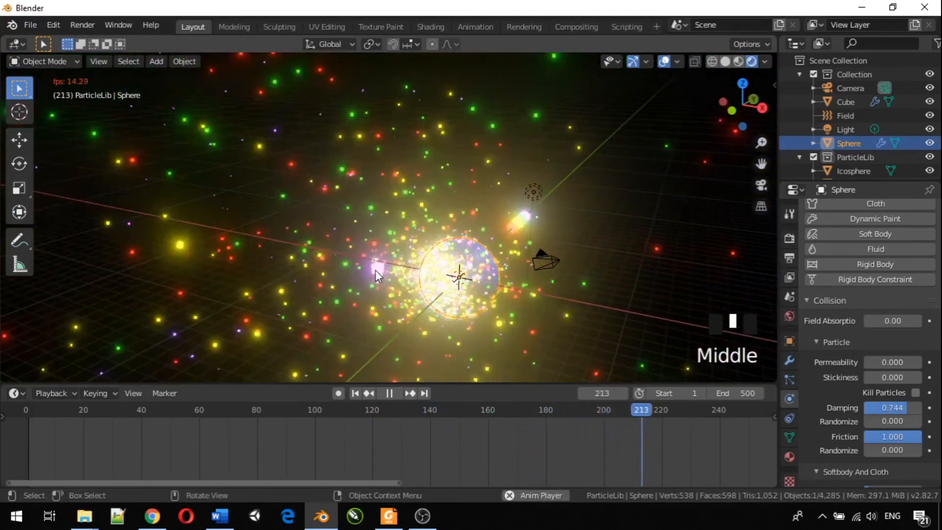
# - Move the Cube emitter along the global X axis in the negative direction, much farther from the sphere
pyautogui.click(376, 270)
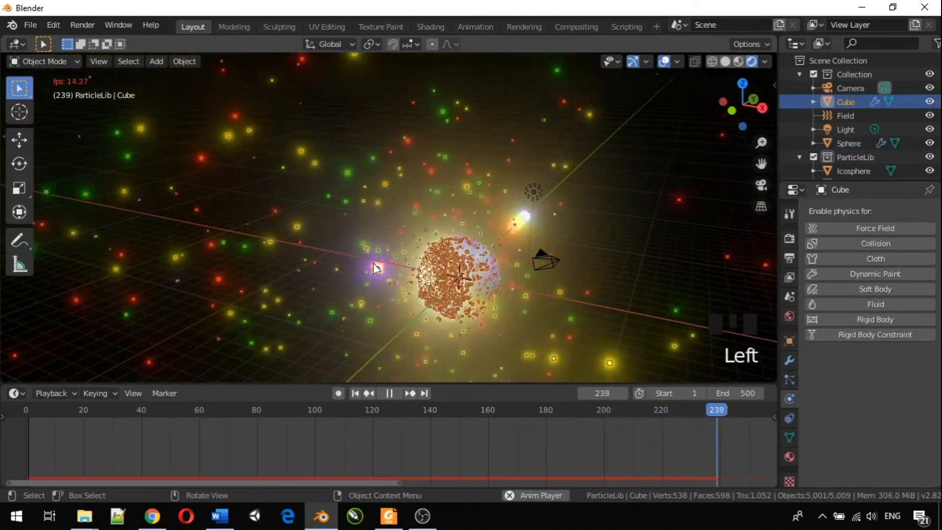
pyautogui.press('g')
pyautogui.press('x')
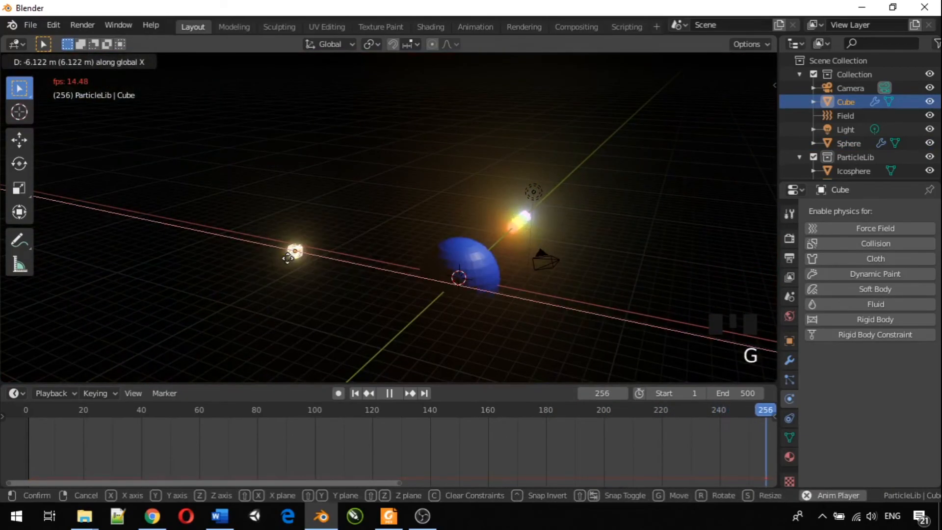
pyautogui.click(80, 235)
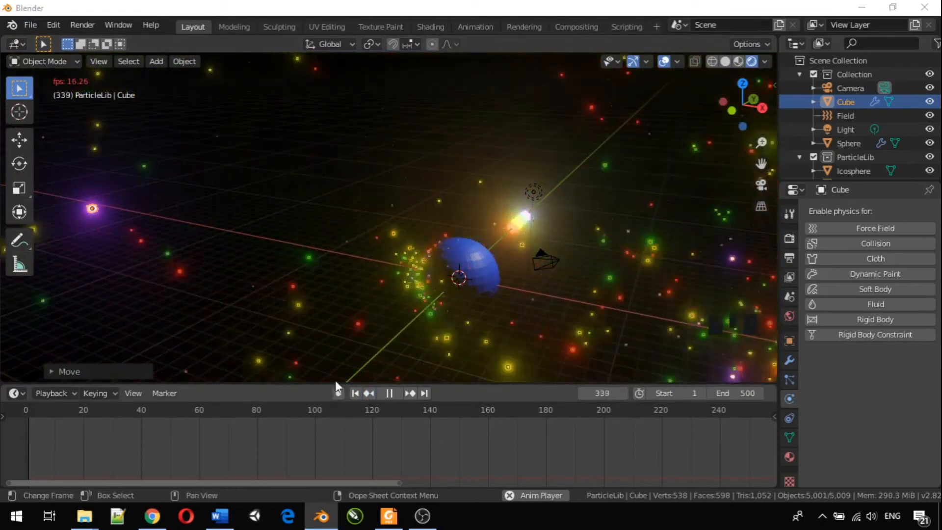
# - Replay the particle simulation from the start and inspect the stream between emitter and sphere from several angles and distances
pyautogui.click(346, 413)
pyautogui.moveTo(338, 412); pyautogui.dragTo(766, 390)
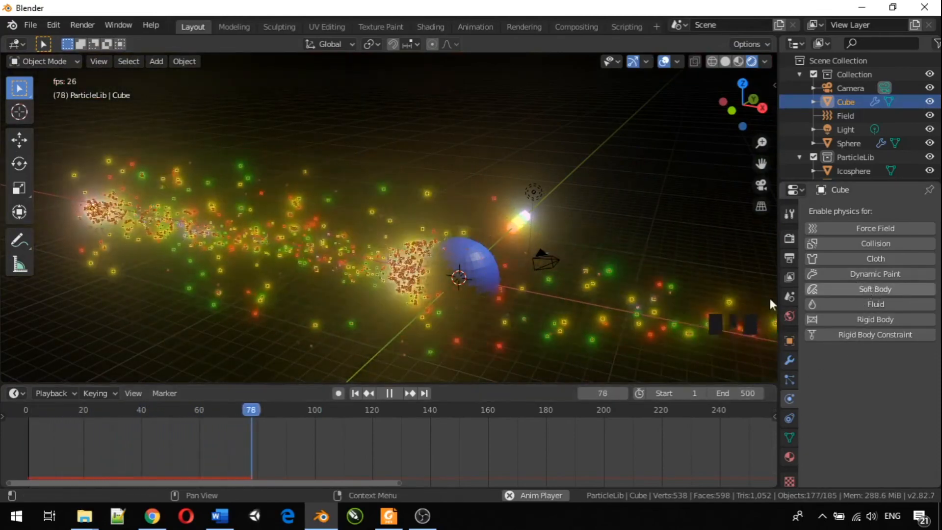
pyautogui.click(478, 186)
pyautogui.moveTo(452, 241); pyautogui.dragTo(564, 229, button='middle')
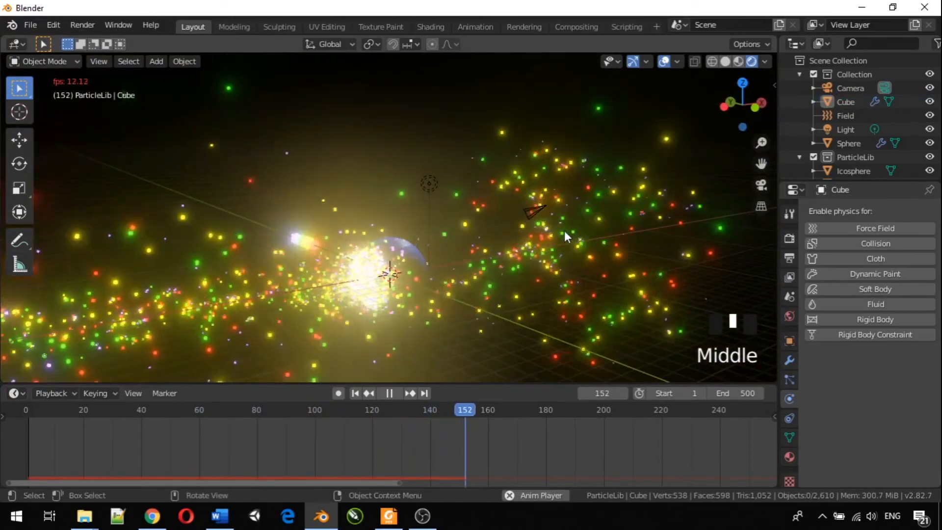
pyautogui.moveTo(538, 256); pyautogui.dragTo(447, 289, button='middle')
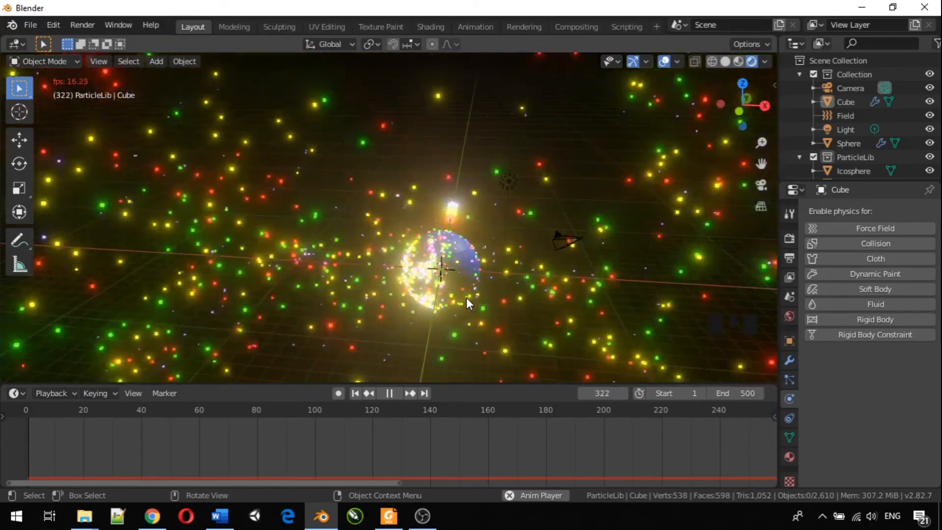
pyautogui.moveTo(466, 298); pyautogui.dragTo(767, 257, button='middle')
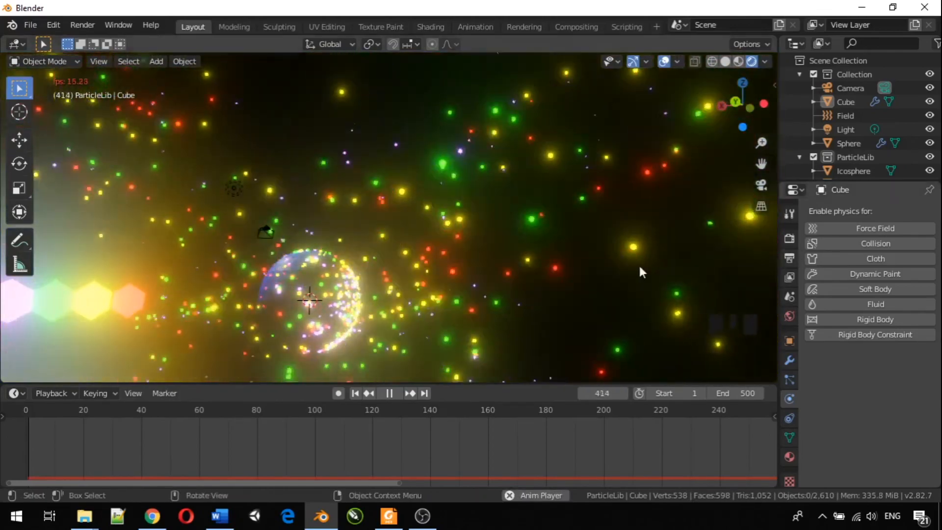
pyautogui.moveTo(496, 265); pyautogui.dragTo(461, 277, button='middle')
pyautogui.scroll(-3, 459, 278)
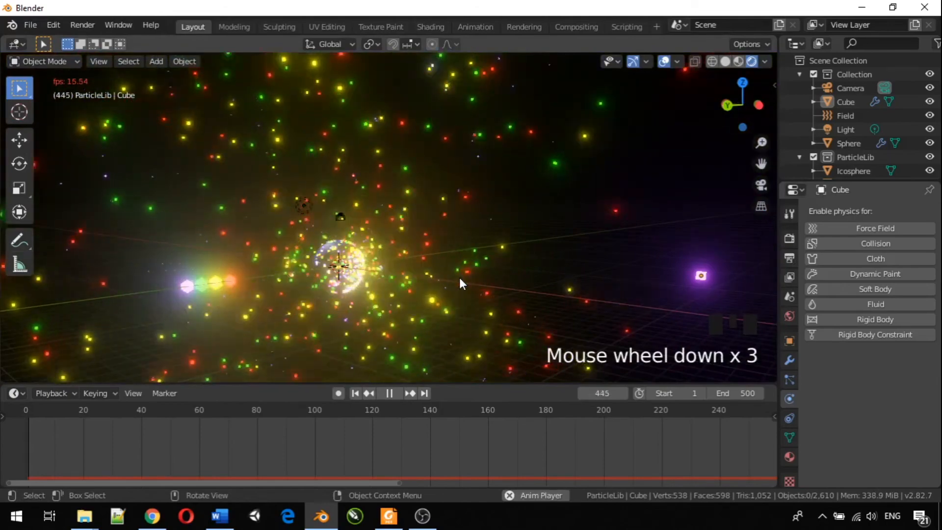
pyautogui.scroll(-5, 458, 276)
pyautogui.scroll(4, 456, 272)
pyautogui.scroll(1, 456, 275)
pyautogui.moveTo(456, 275); pyautogui.dragTo(355, 287, button='middle')
pyautogui.scroll(1, 355, 287)
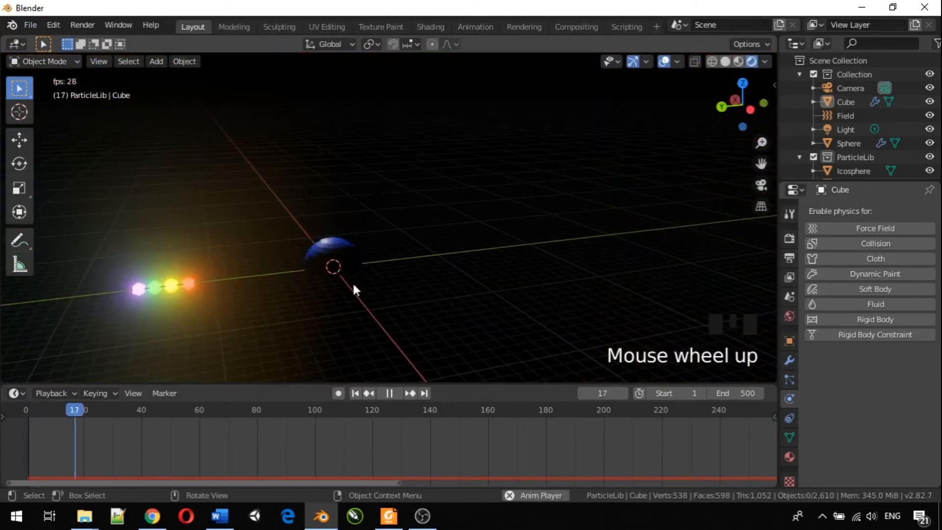
# - Select the blue Sphere and review its collision settings for particles and for soft body and cloth
pyautogui.click(338, 257)
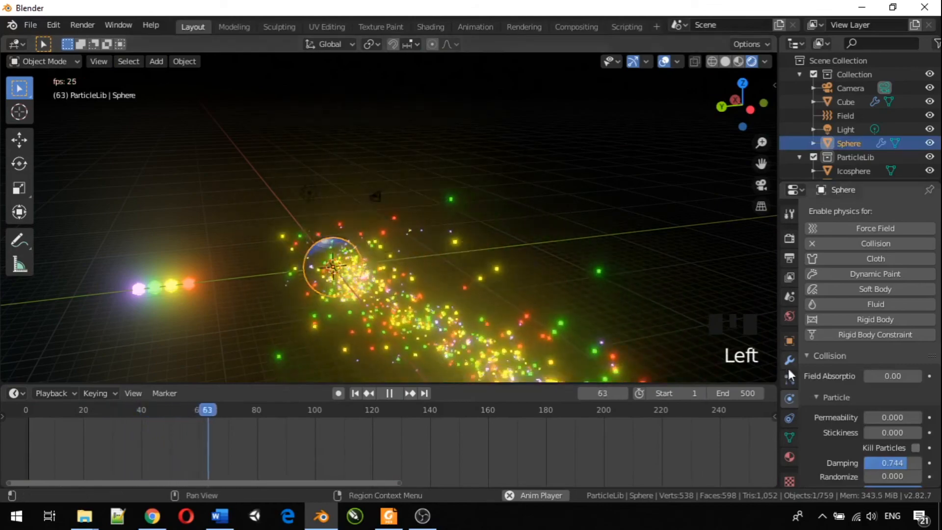
pyautogui.scroll(-4, 857, 405)
pyautogui.scroll(-5, 857, 405)
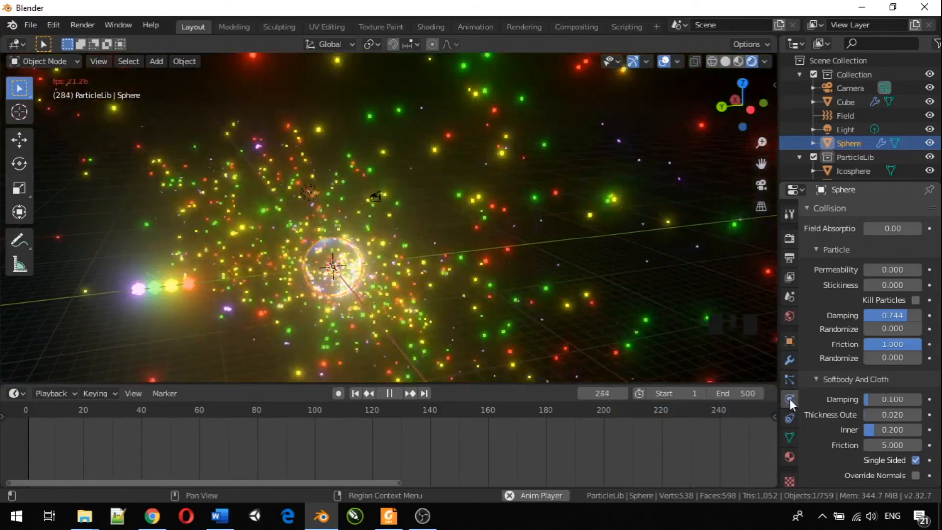
pyautogui.scroll(5, 850, 366)
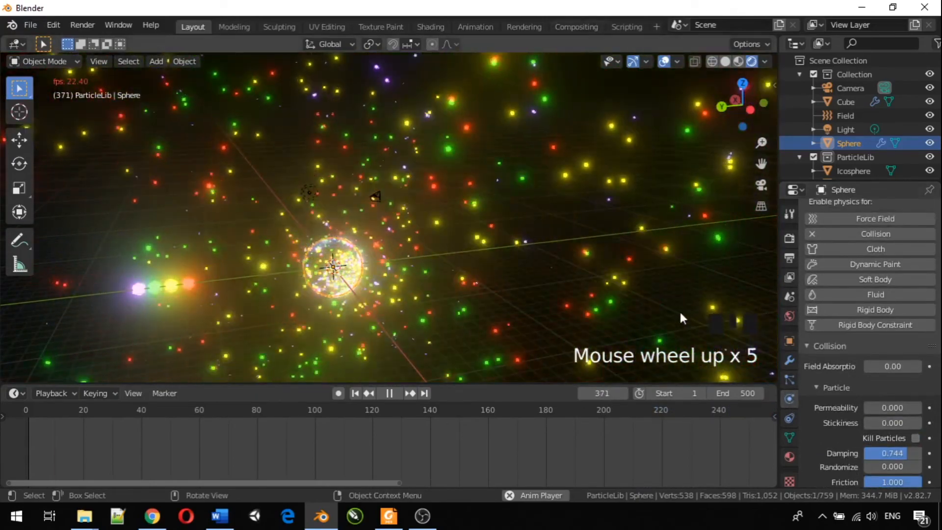
pyautogui.scroll(-1, 903, 407)
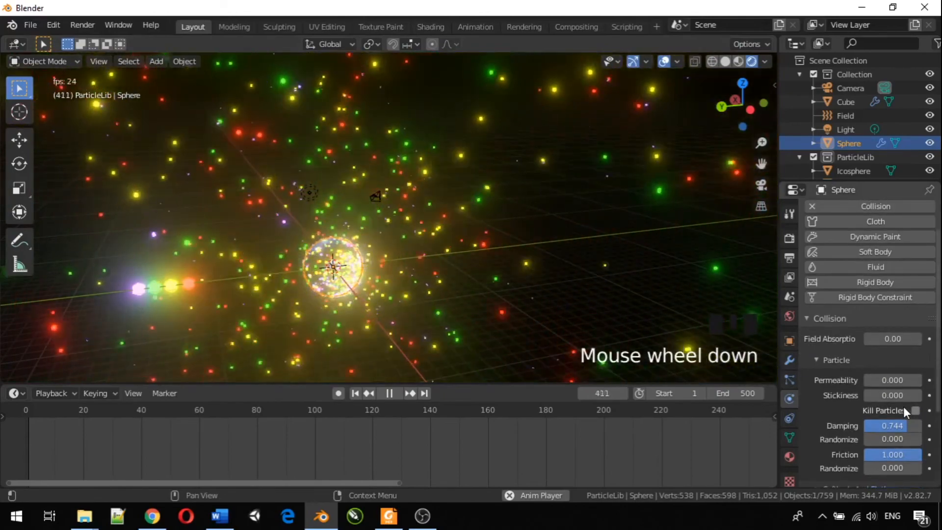
pyautogui.scroll(-3, 904, 410)
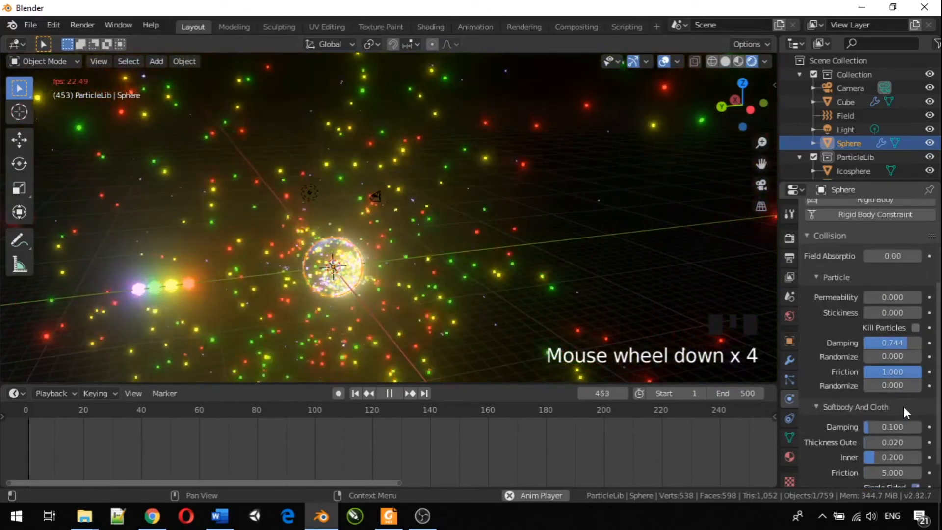
# - Collapse the Sphere's Softbody And Cloth collision settings and leave only its Particle collision settings expanded
pyautogui.scroll(1, 905, 411)
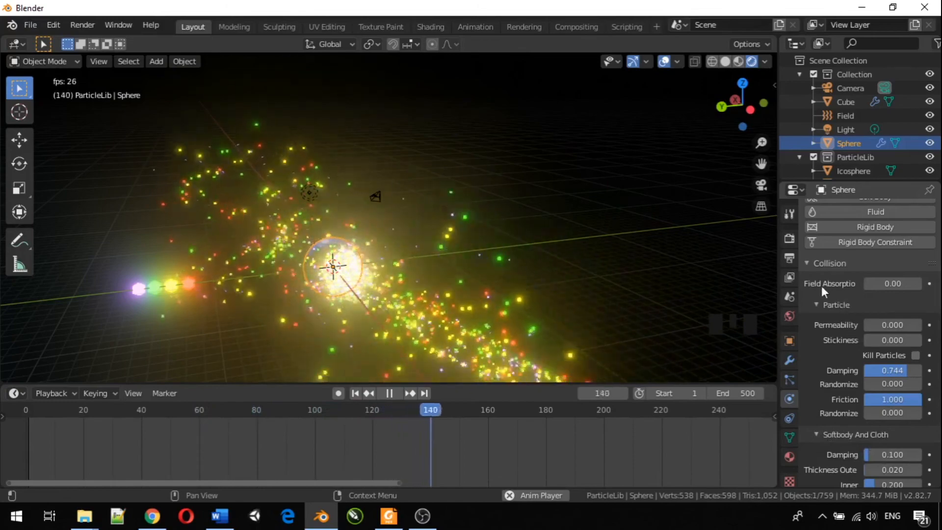
pyautogui.click(814, 305)
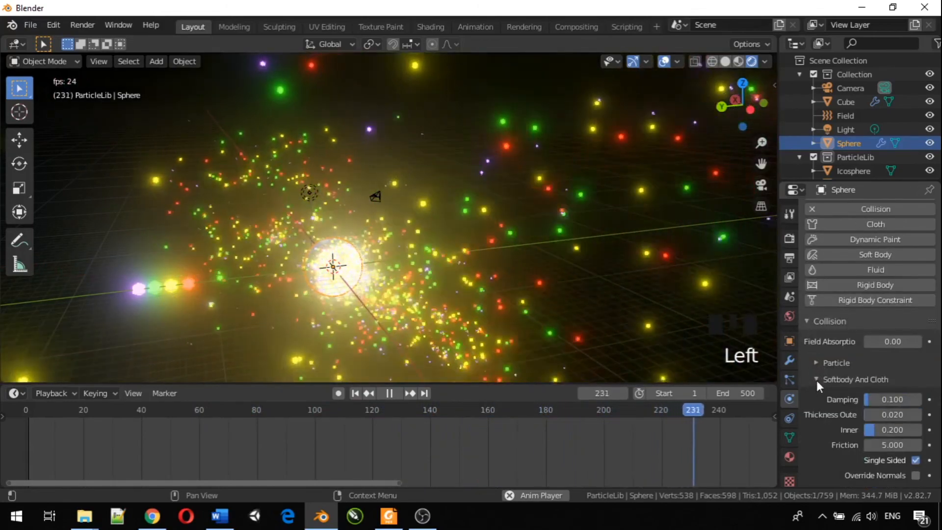
pyautogui.click(817, 380)
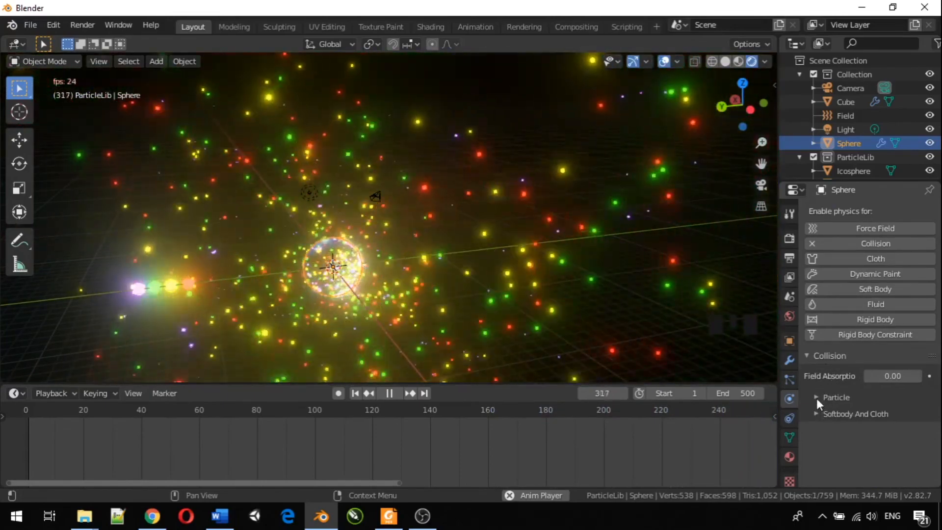
pyautogui.click(816, 398)
pyautogui.scroll(-2, 872, 426)
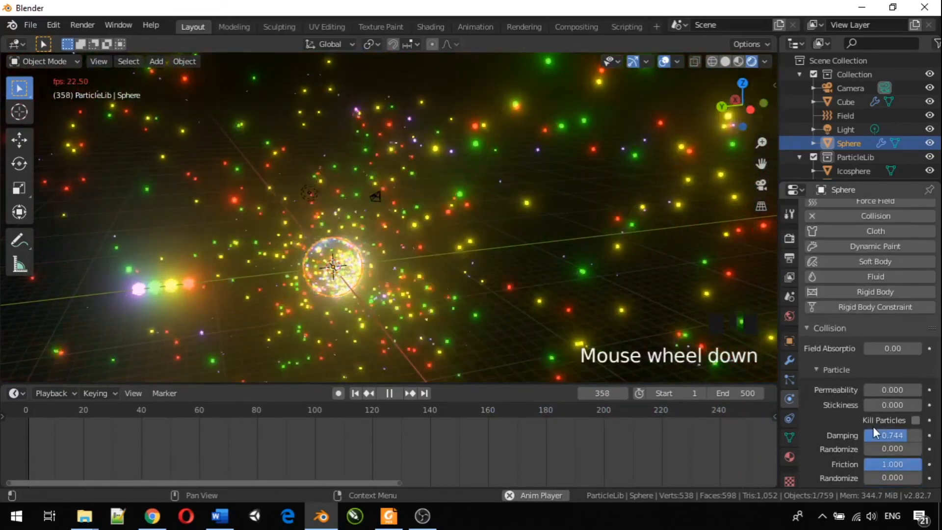
# - Try the Kill Particles option in the Sphere's particle collision settings during playback, and turn it off again
pyautogui.click(914, 400)
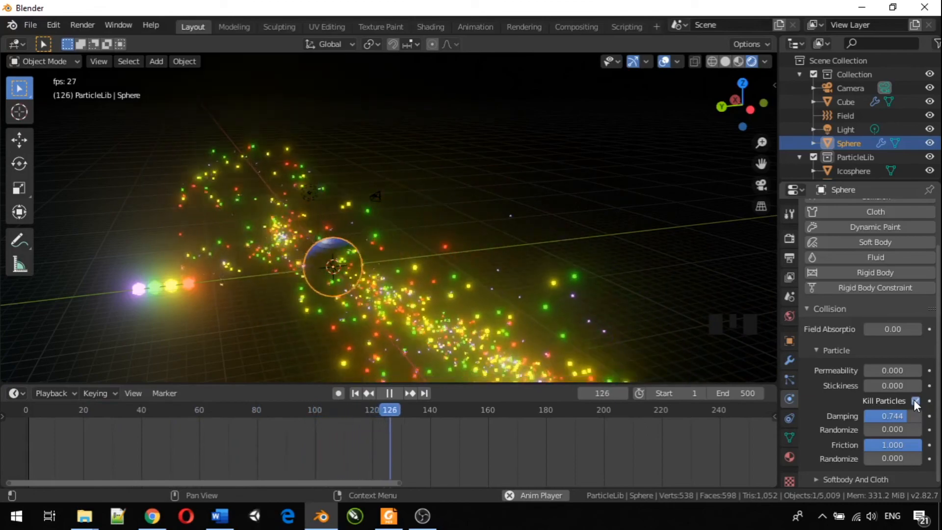
pyautogui.click(915, 401)
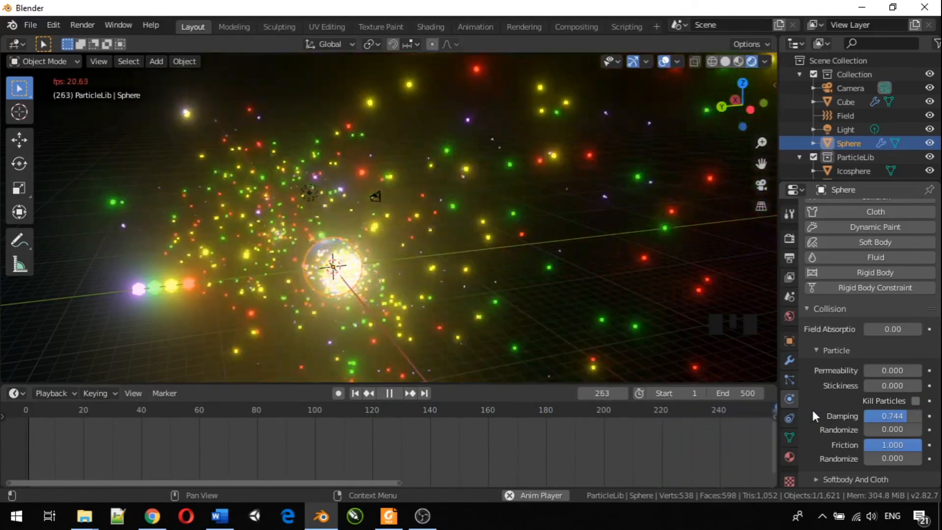
# - Set the Sphere's particle damping randomization to 0.116 and check the collisions from different angles and distances during playback
pyautogui.moveTo(884, 429); pyautogui.dragTo(862, 431)
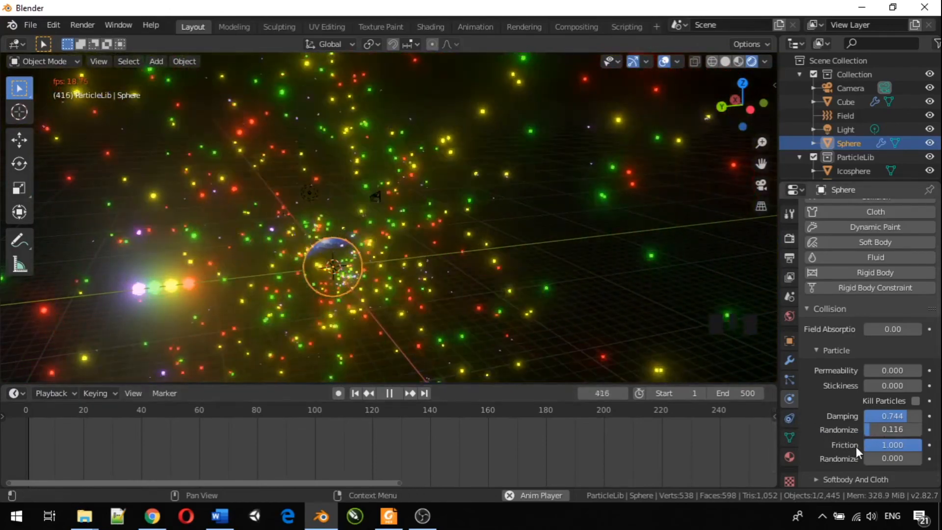
pyautogui.scroll(-3, 422, 289)
pyautogui.moveTo(408, 285); pyautogui.dragTo(462, 297, button='middle')
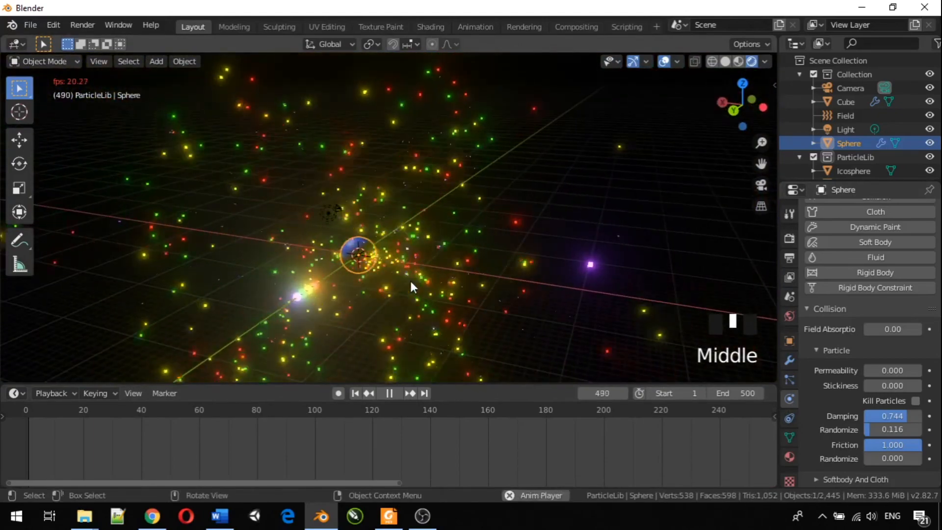
pyautogui.scroll(2, 410, 283)
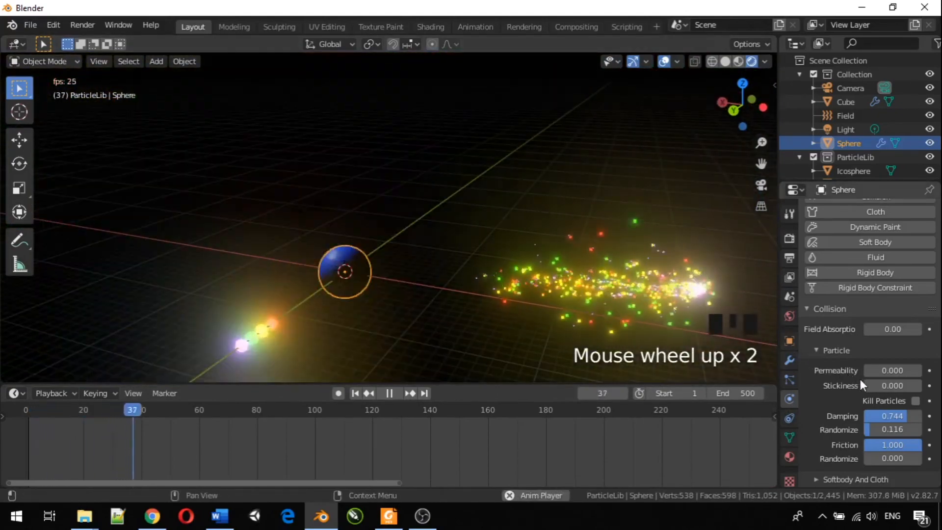
pyautogui.scroll(-2, 863, 381)
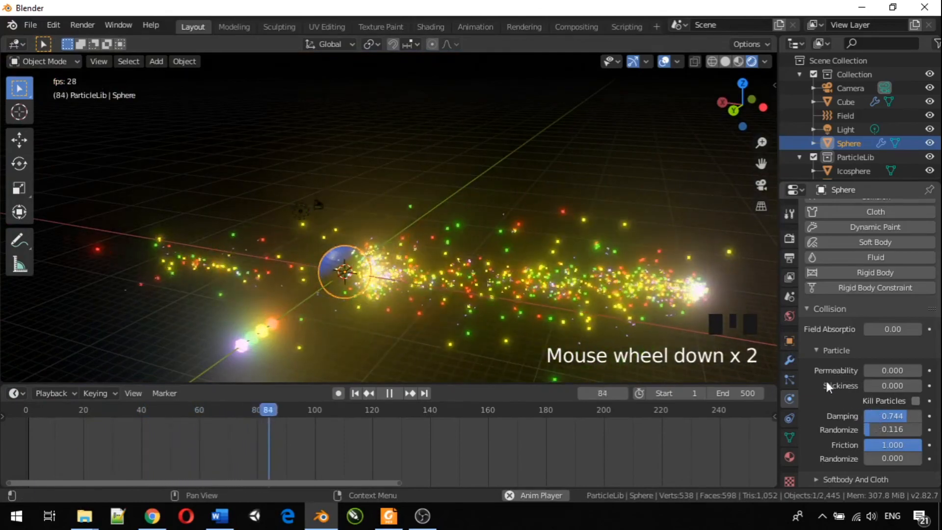
pyautogui.moveTo(444, 300); pyautogui.dragTo(616, 262, button='middle')
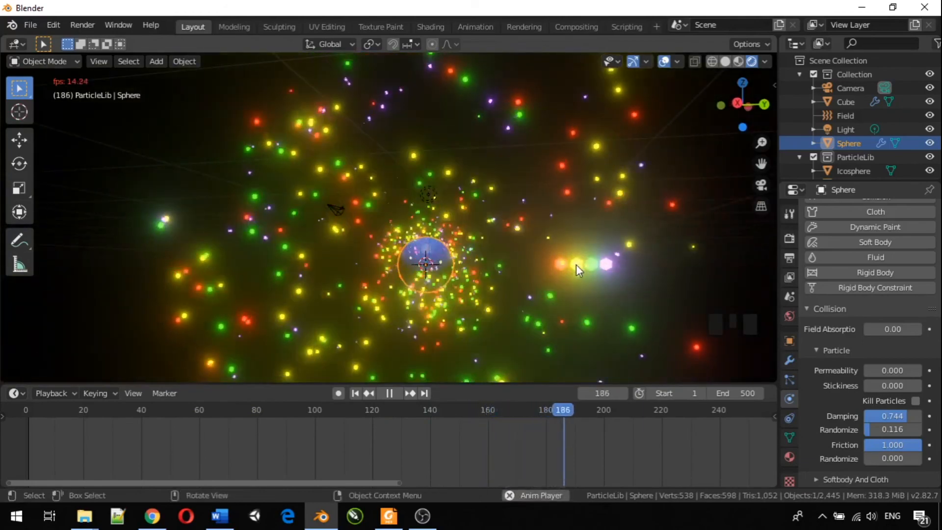
# - Deselect the Sphere and examine the particle stream hitting it from other viewing angles
pyautogui.click(672, 248)
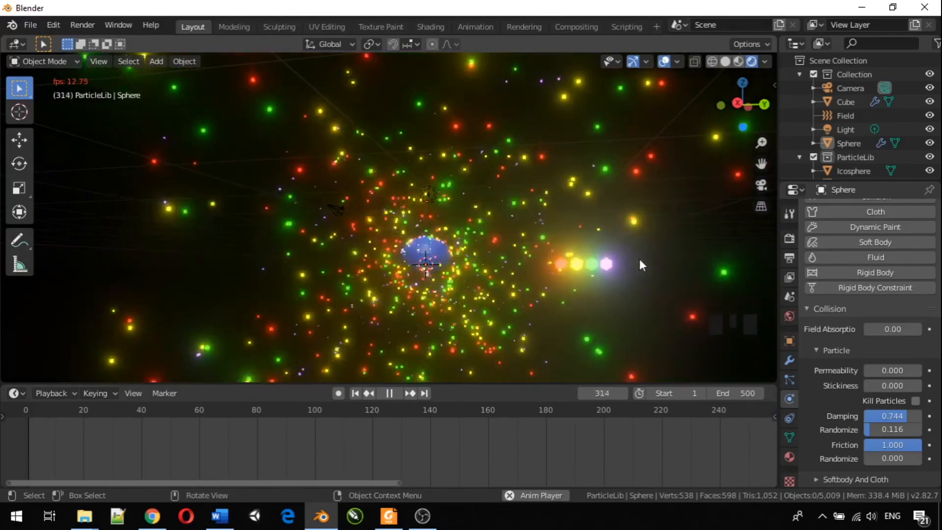
pyautogui.moveTo(556, 296); pyautogui.dragTo(482, 296, button='middle')
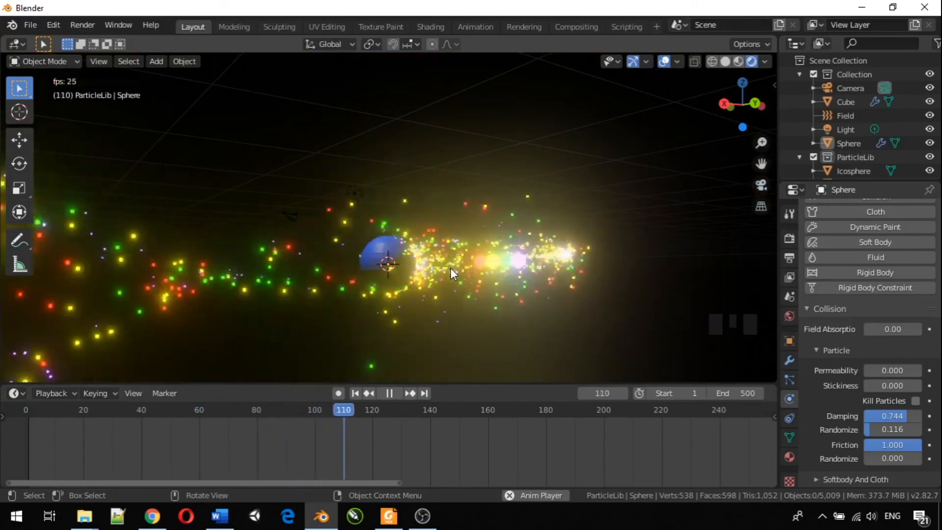
pyautogui.moveTo(453, 266); pyautogui.dragTo(432, 283, button='middle')
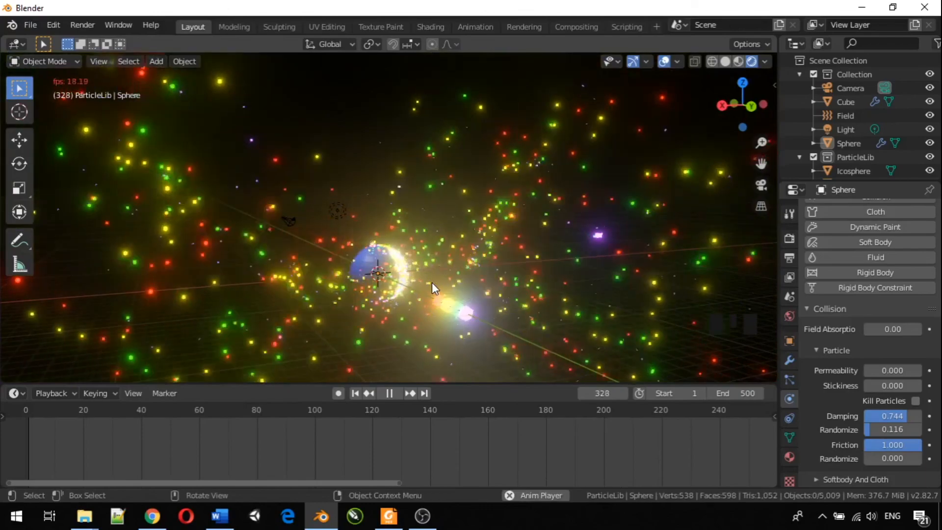